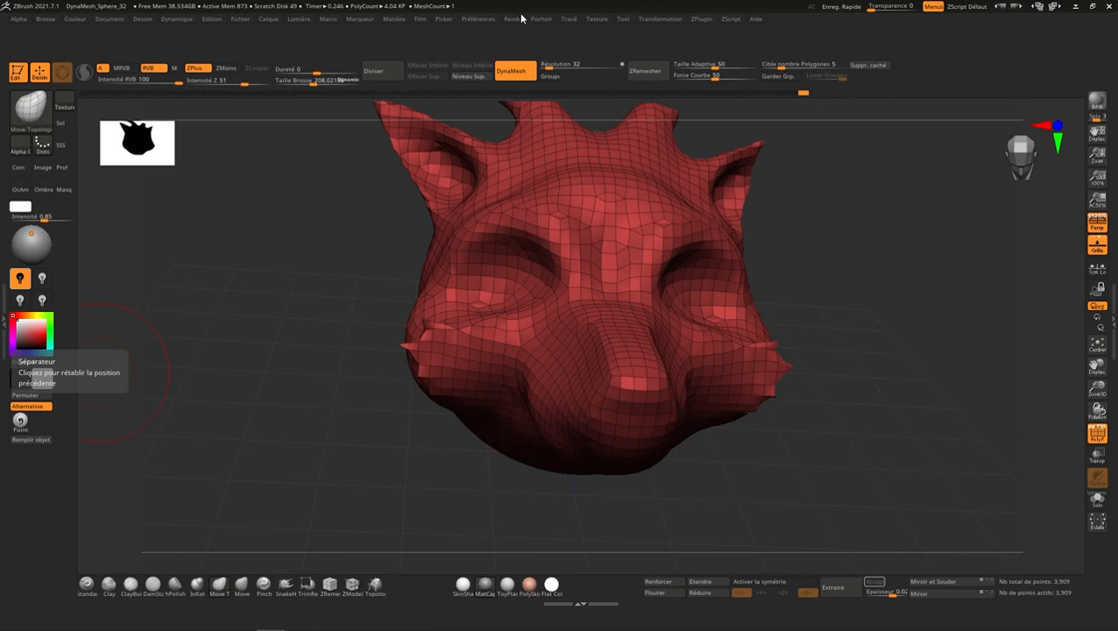
# Step: Open the DynaMesh_Sphere_32 project from the Lightbox projects without saving the current fox-like head
pyautogui.click(477, 18)
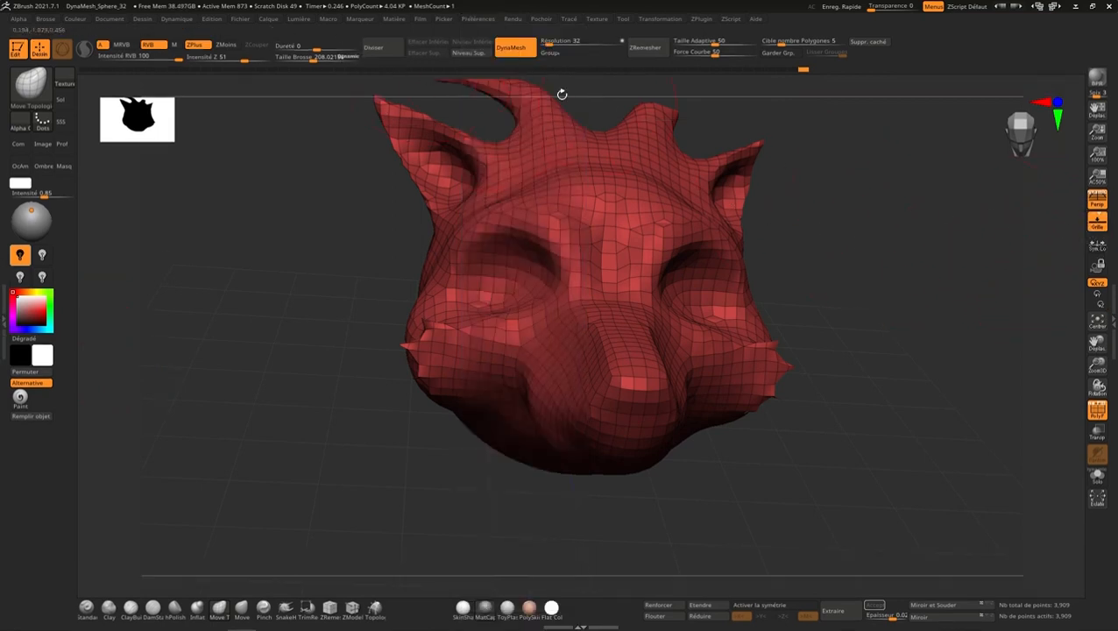
pyautogui.click(248, 18)
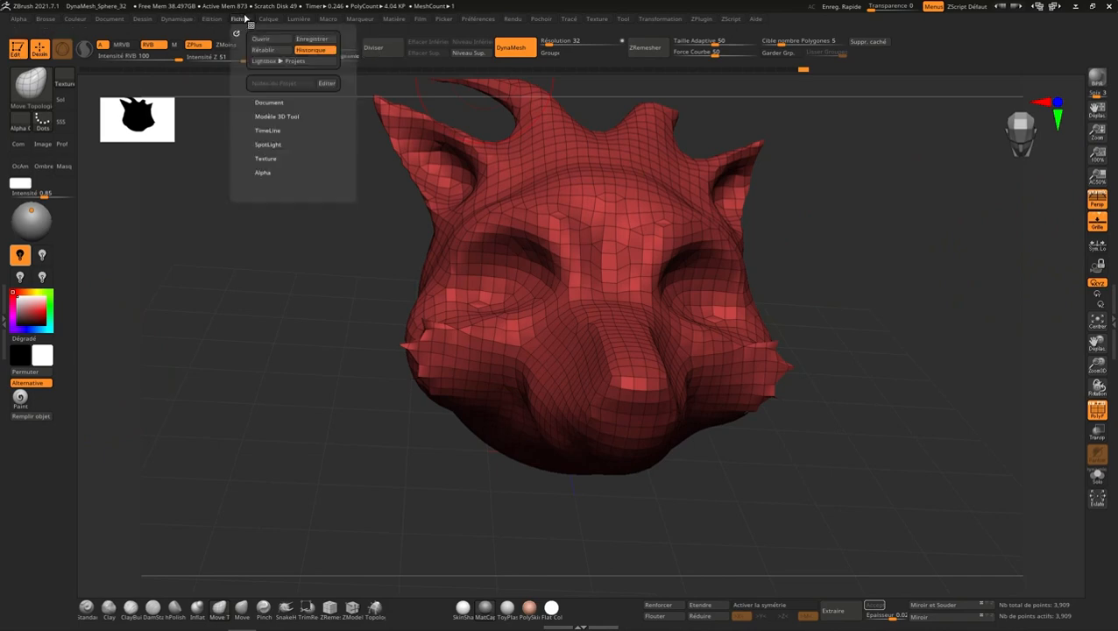
pyautogui.click(289, 60)
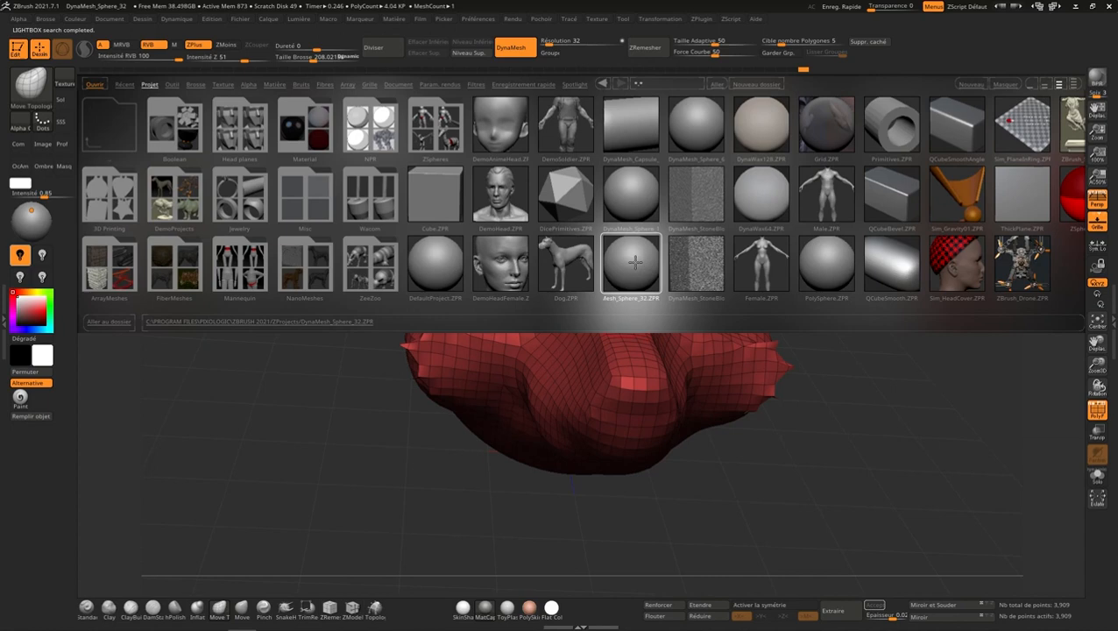
pyautogui.doubleClick(635, 261)
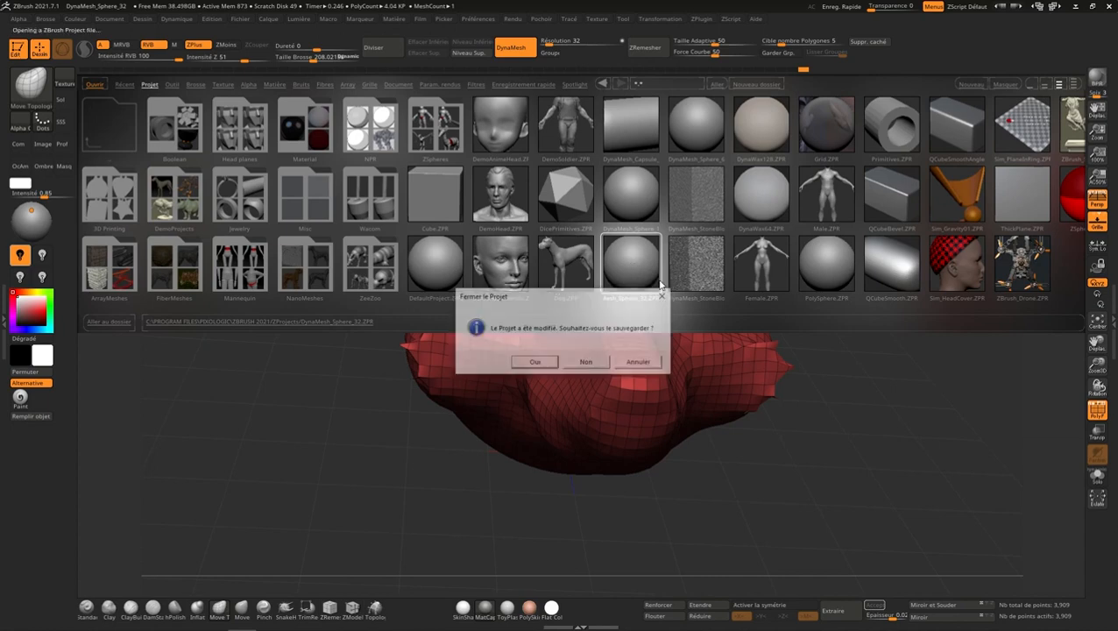
pyautogui.click(589, 363)
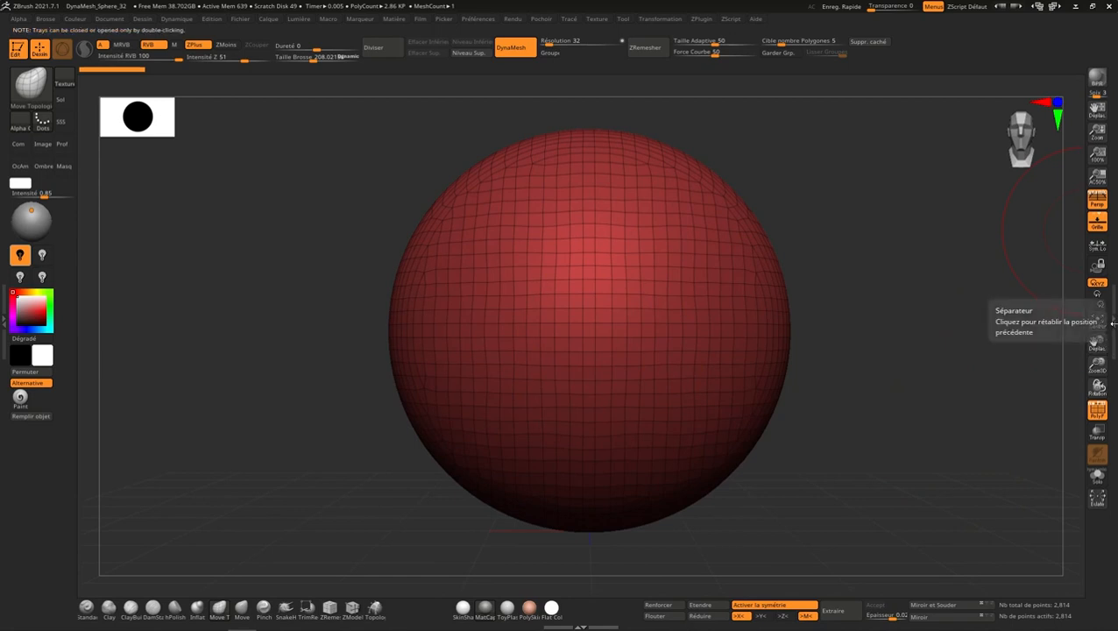
# Step: Reveal the Tool settings tray and turn off perspective, the floor grid and the polygon wireframe display
pyautogui.click(1113, 319)
pyautogui.click(976, 201)
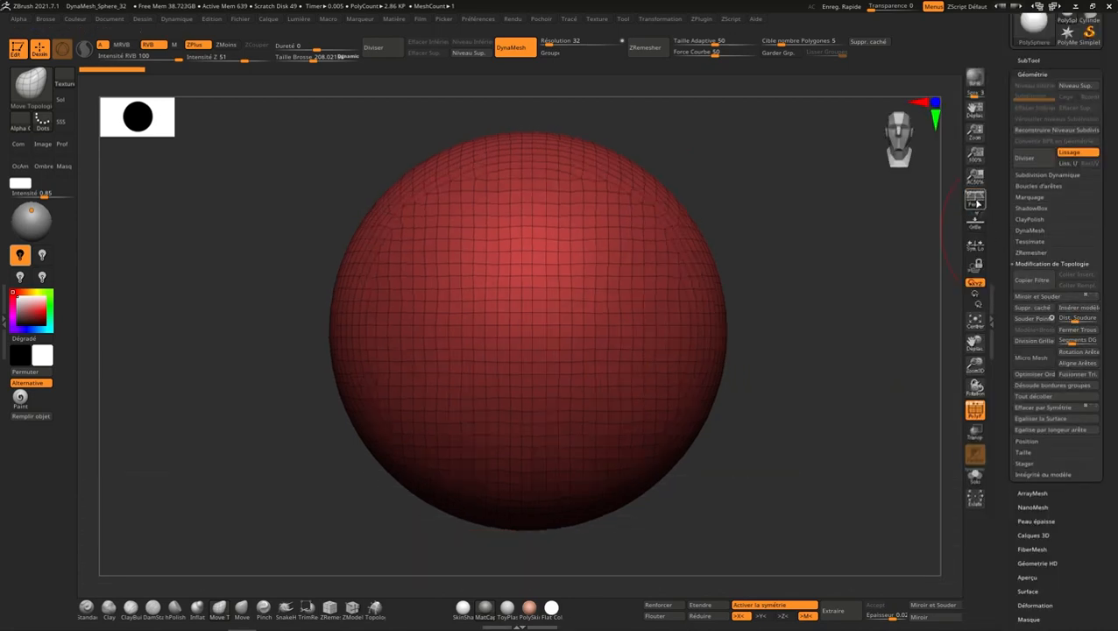
pyautogui.click(976, 411)
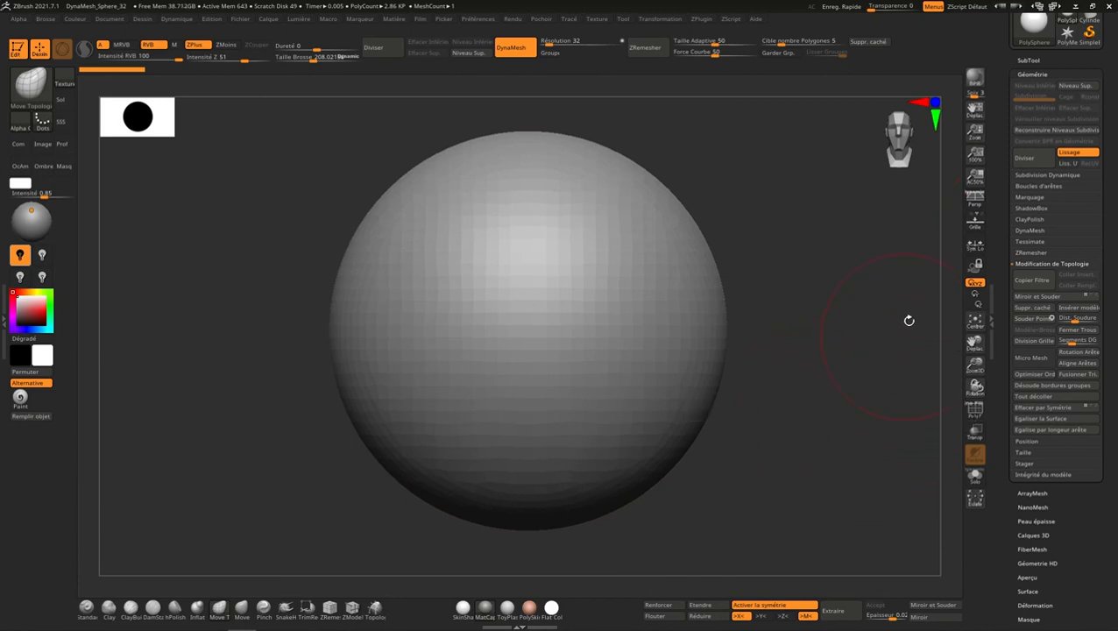
pyautogui.keyDown('ctrl'); pyautogui.moveTo(777, 404); pyautogui.dragTo(766, 336, button='right'); pyautogui.keyUp('ctrl')
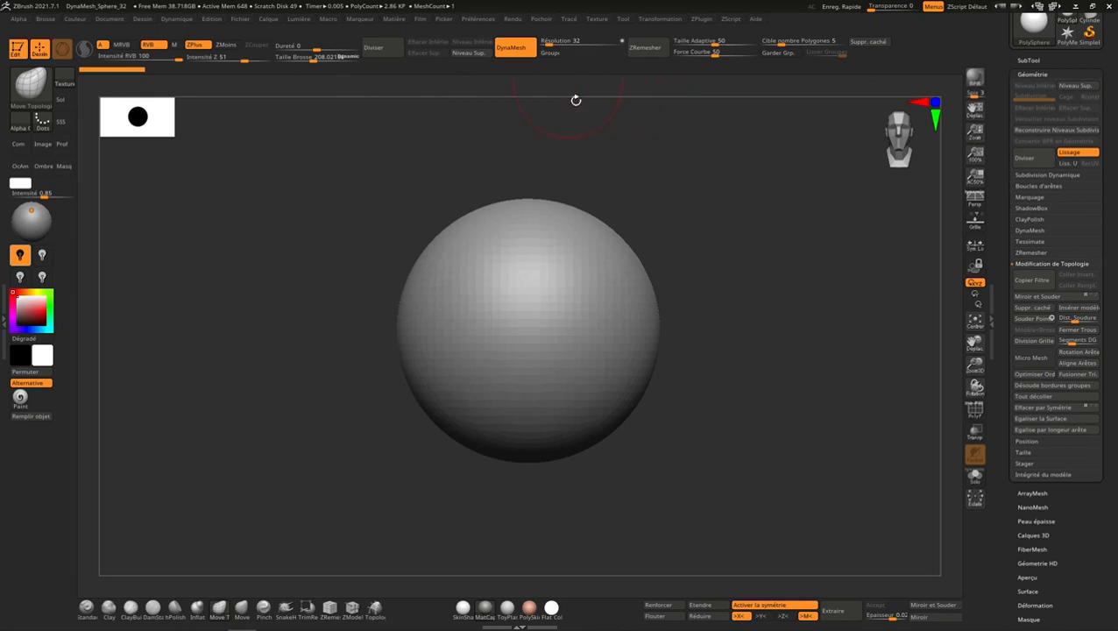
pyautogui.moveTo(899, 133); pyautogui.dragTo(916, 127)
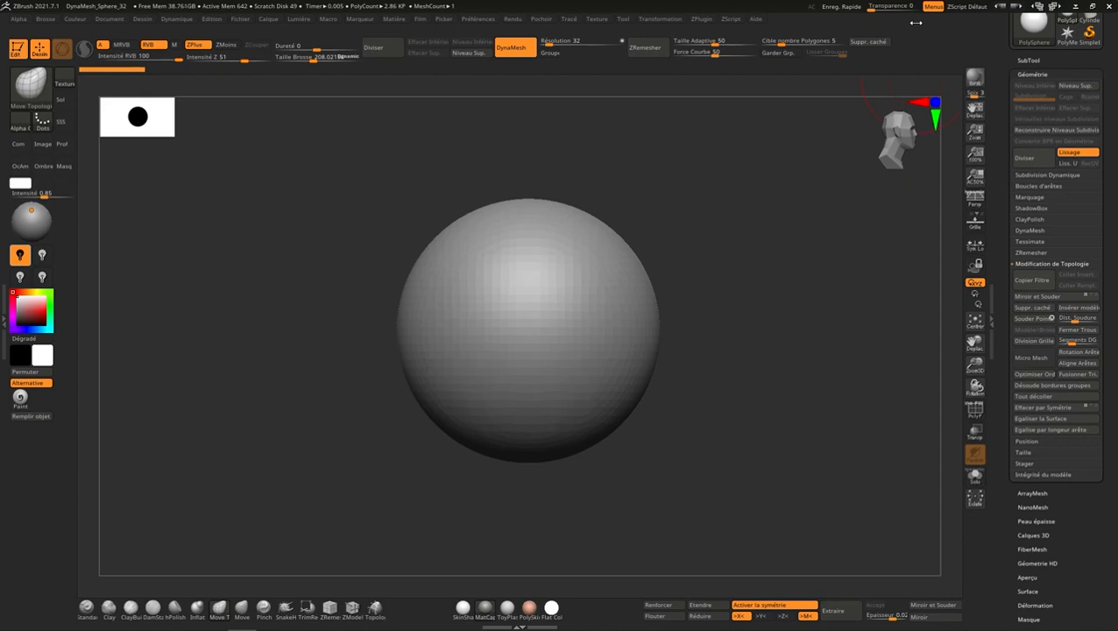
# Step: Using the Move brush enlarged to about 412, pull the sphere's lower front outward into a long pointed bulge
pyautogui.click(242, 607)
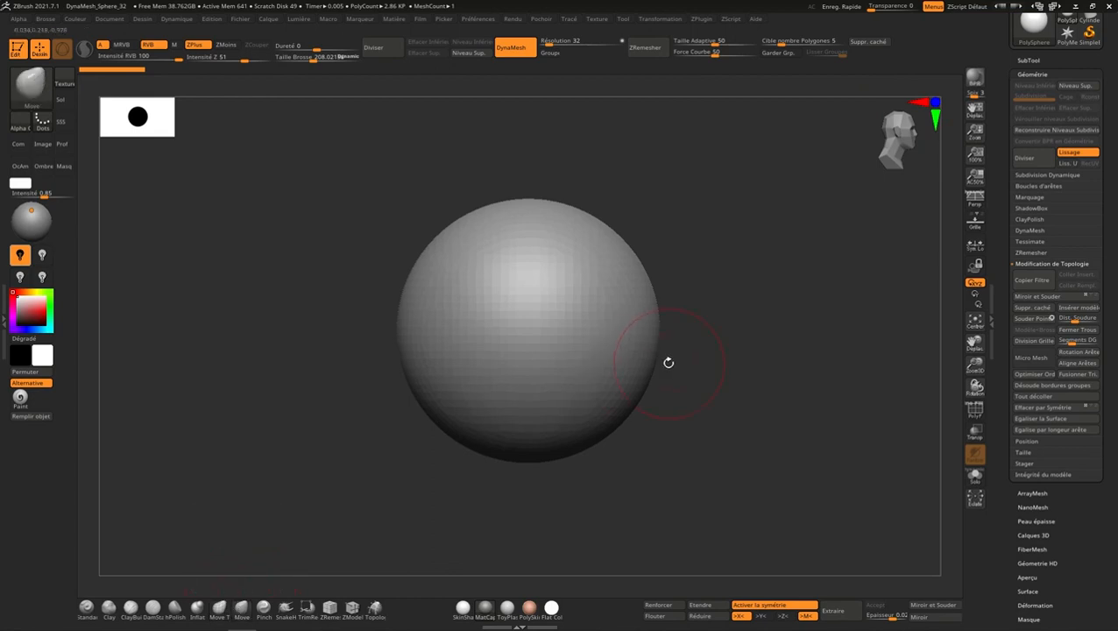
pyautogui.press('s')
pyautogui.moveTo(668, 364); pyautogui.dragTo(684, 363)
pyautogui.keyDown('ctrl'); pyautogui.moveTo(726, 373); pyautogui.dragTo(720, 336, button='right'); pyautogui.keyUp('ctrl')
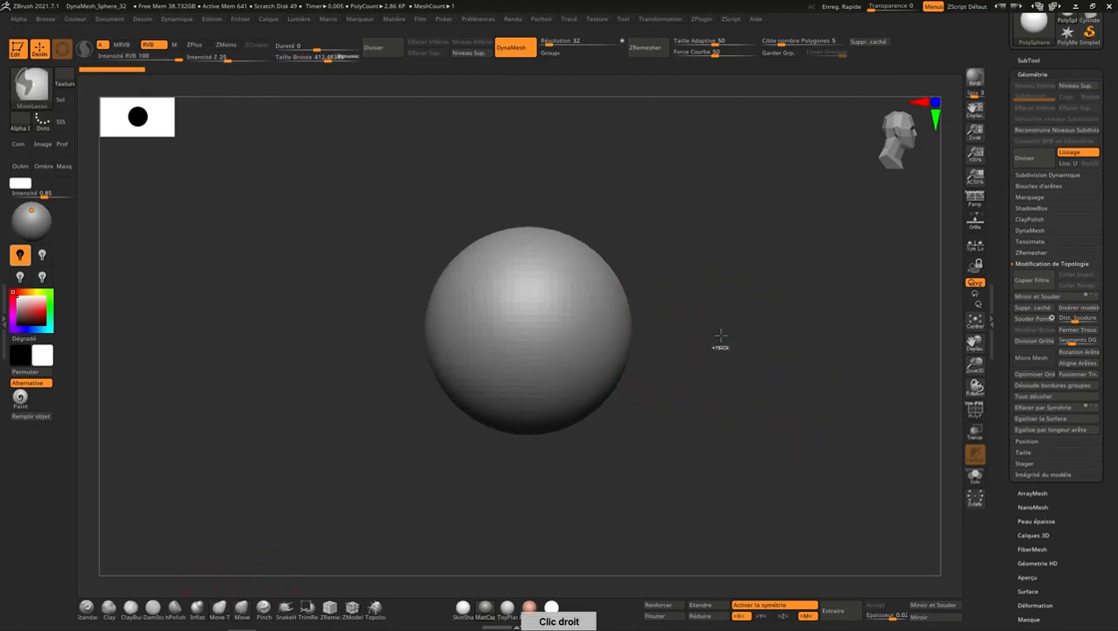
pyautogui.moveTo(608, 384)
pyautogui.mouseDown()
pyautogui.moveTo(757, 380)
pyautogui.moveTo(718, 367)
pyautogui.mouseUp()
pyautogui.moveTo(718, 368); pyautogui.dragTo(702, 380, button='right')
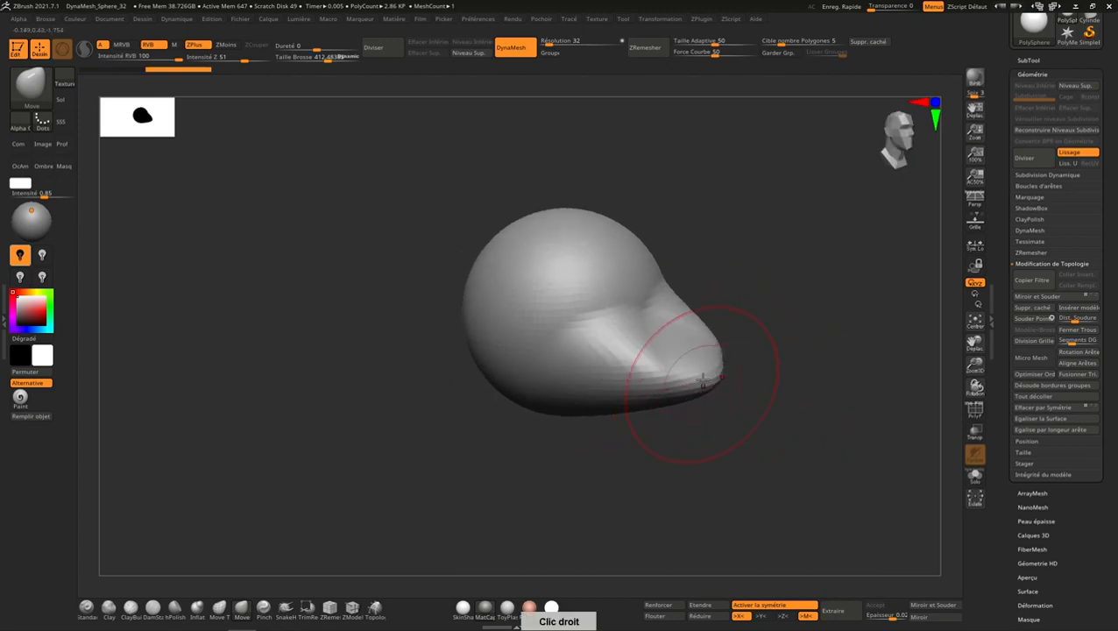
# Step: Deactivate symmetry and pull the sphere's lower side opposite the bulge outward and down with the Move brush
pyautogui.click(774, 605)
pyautogui.moveTo(779, 479); pyautogui.dragTo(585, 473, button='right')
pyautogui.moveTo(586, 473)
pyautogui.mouseDown()
pyautogui.moveTo(484, 501)
pyautogui.moveTo(464, 467)
pyautogui.moveTo(437, 480)
pyautogui.mouseUp()
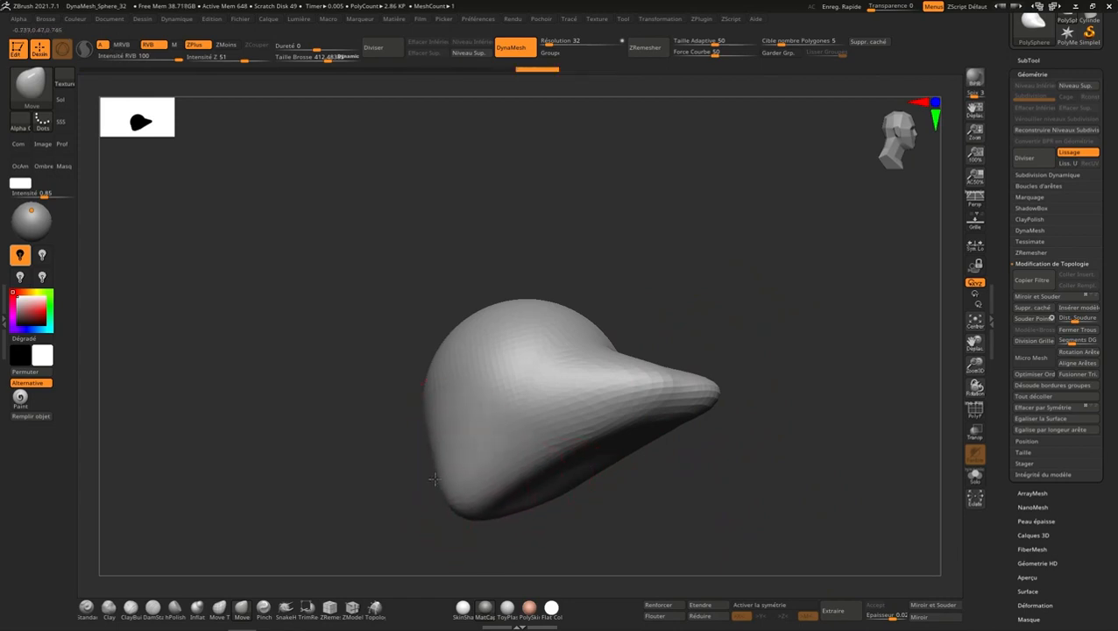
pyautogui.moveTo(456, 473); pyautogui.dragTo(521, 400, button='right')
pyautogui.moveTo(413, 483); pyautogui.dragTo(459, 499)
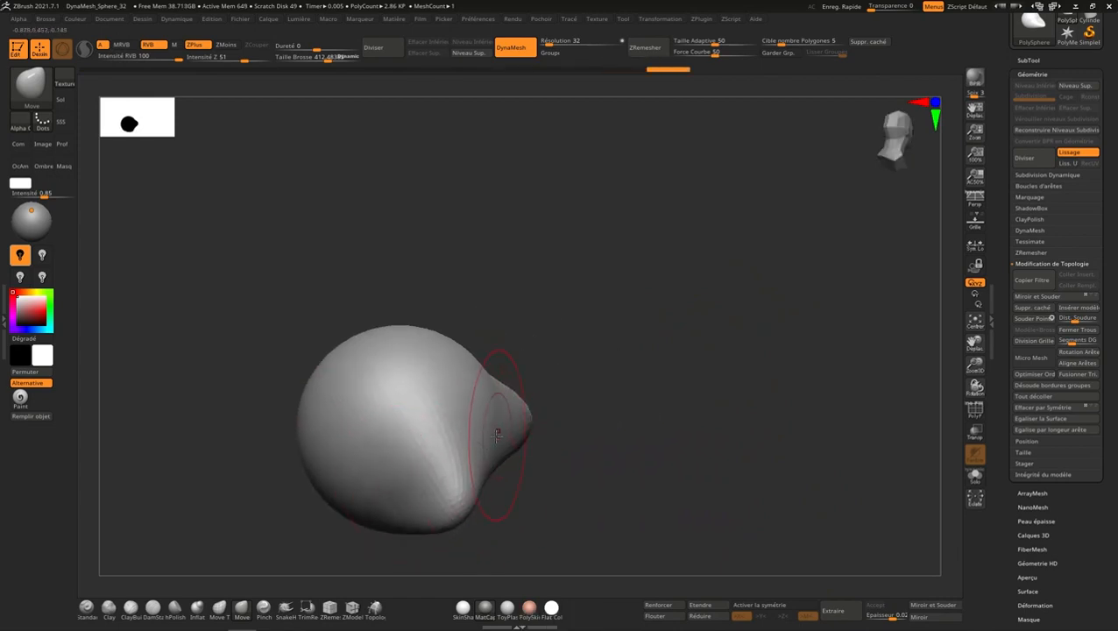
# Step: Pull further points around the lower edge outward with the Move brush to widen the base irregularly
pyautogui.moveTo(502, 441)
pyautogui.mouseDown(button='right')
pyautogui.moveTo(451, 438)
pyautogui.moveTo(546, 416)
pyautogui.mouseUp(button='right')
pyautogui.moveTo(543, 441); pyautogui.dragTo(535, 460)
pyautogui.moveTo(496, 442); pyautogui.dragTo(528, 399, button='right')
pyautogui.moveTo(456, 490)
pyautogui.mouseDown()
pyautogui.moveTo(452, 504)
pyautogui.moveTo(410, 508)
pyautogui.mouseUp()
pyautogui.moveTo(416, 491); pyautogui.dragTo(510, 413, button='right')
pyautogui.keyDown('alt'); pyautogui.moveTo(510, 413); pyautogui.dragTo(592, 330, button='right'); pyautogui.keyUp('alt')
pyautogui.moveTo(466, 425); pyautogui.dragTo(455, 419)
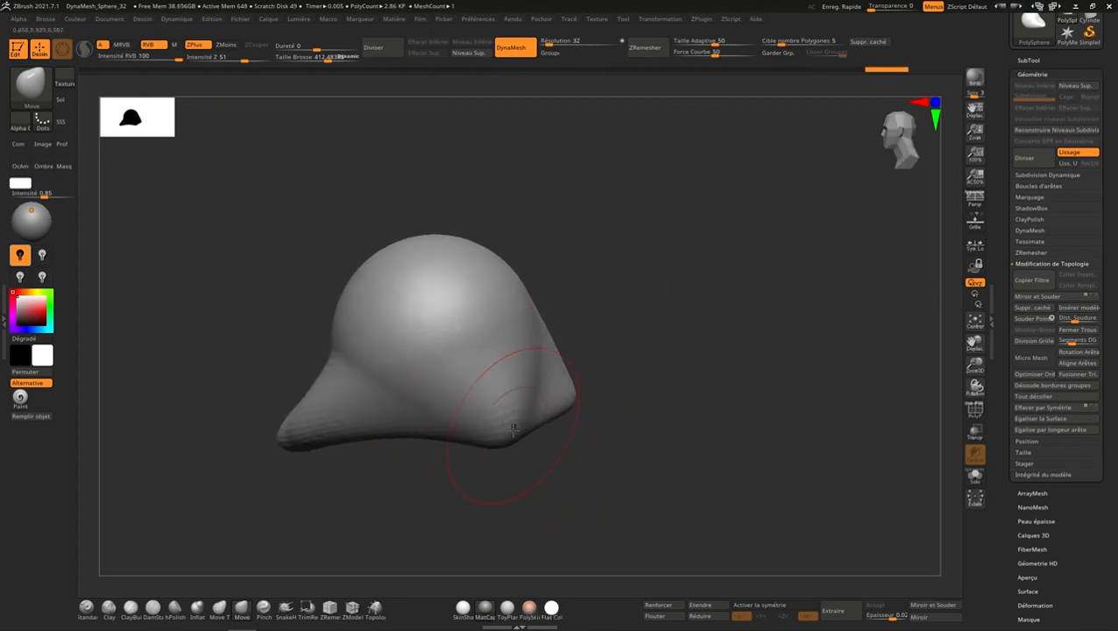
pyautogui.moveTo(516, 436); pyautogui.dragTo(593, 385)
# Step: Push the rounded top down into a flat summit and press in its upper side with the Move brush
pyautogui.moveTo(414, 433); pyautogui.dragTo(459, 413, button='right')
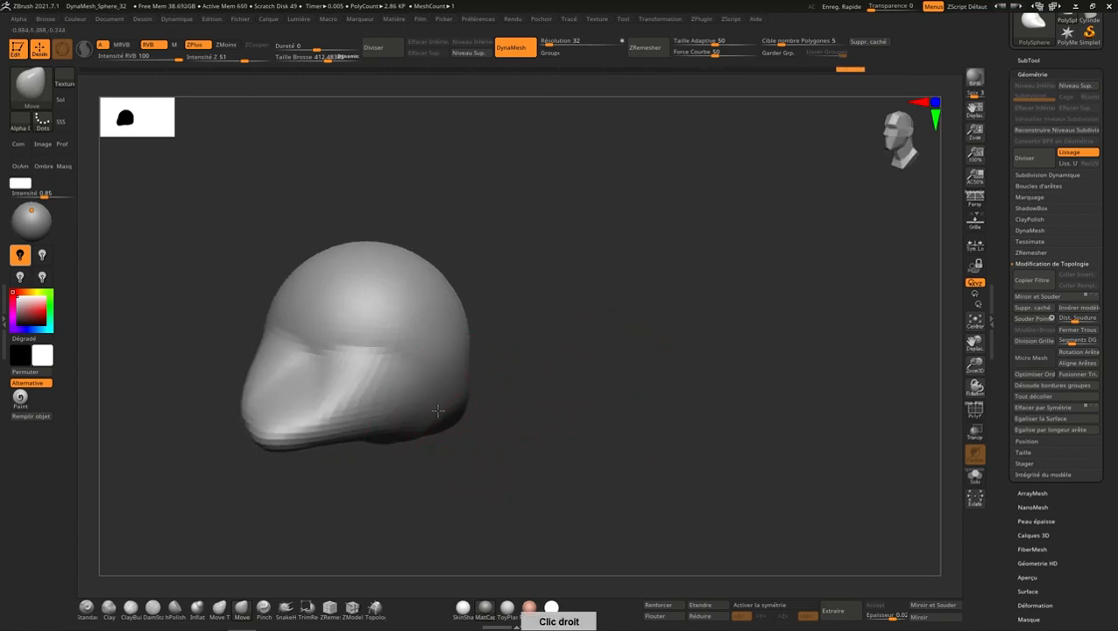
pyautogui.moveTo(427, 361); pyautogui.dragTo(472, 391, button='right')
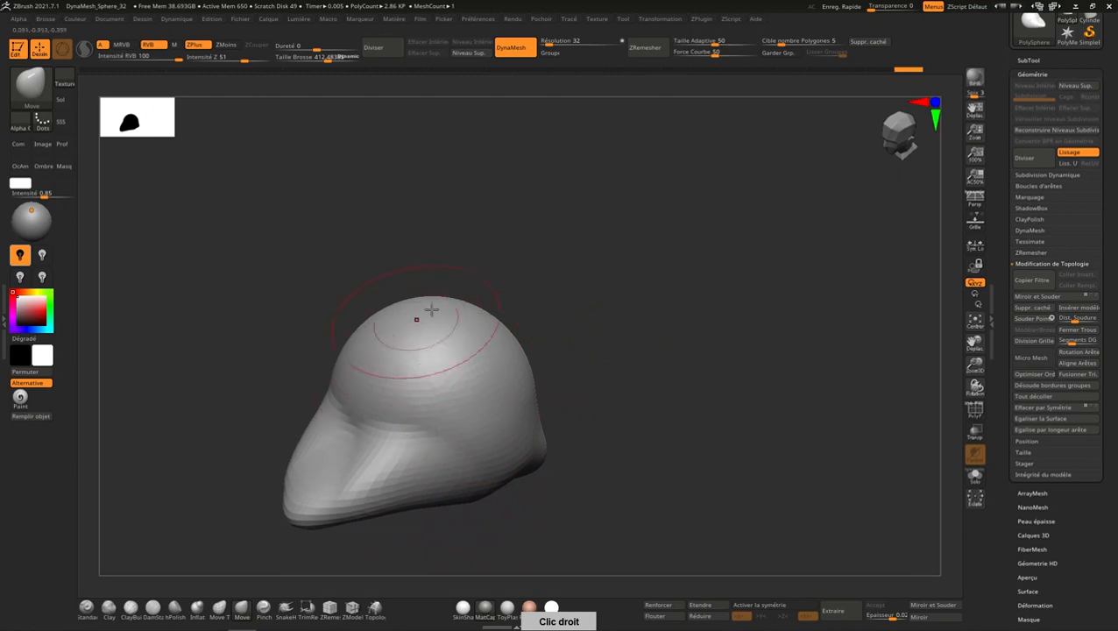
pyautogui.moveTo(431, 309); pyautogui.dragTo(451, 279, button='right')
pyautogui.moveTo(439, 303); pyautogui.dragTo(430, 326)
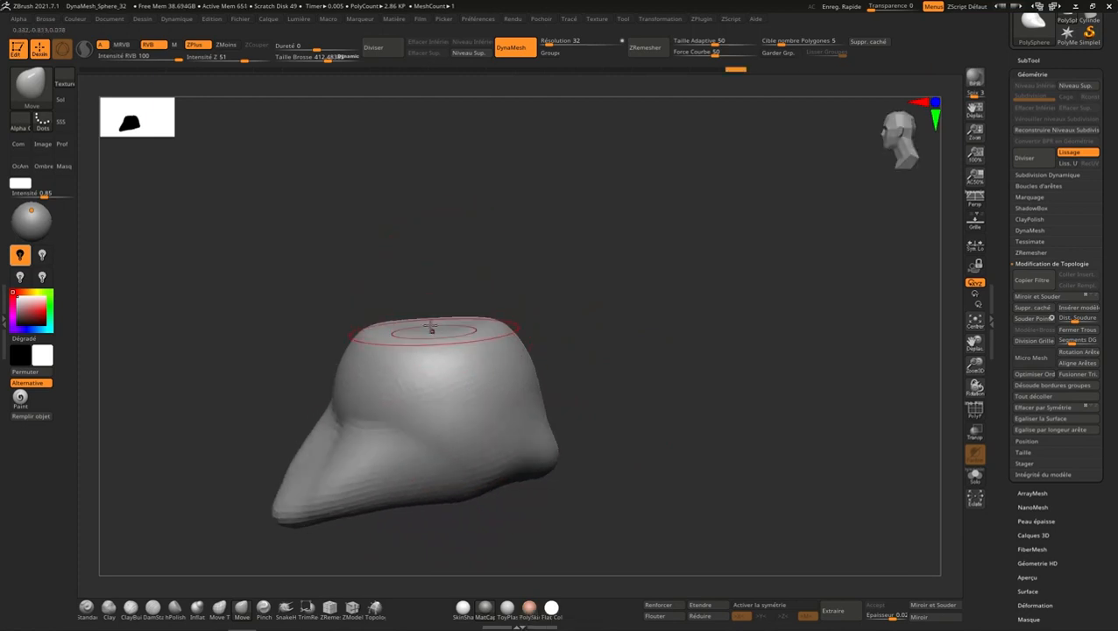
pyautogui.moveTo(357, 349); pyautogui.dragTo(406, 386)
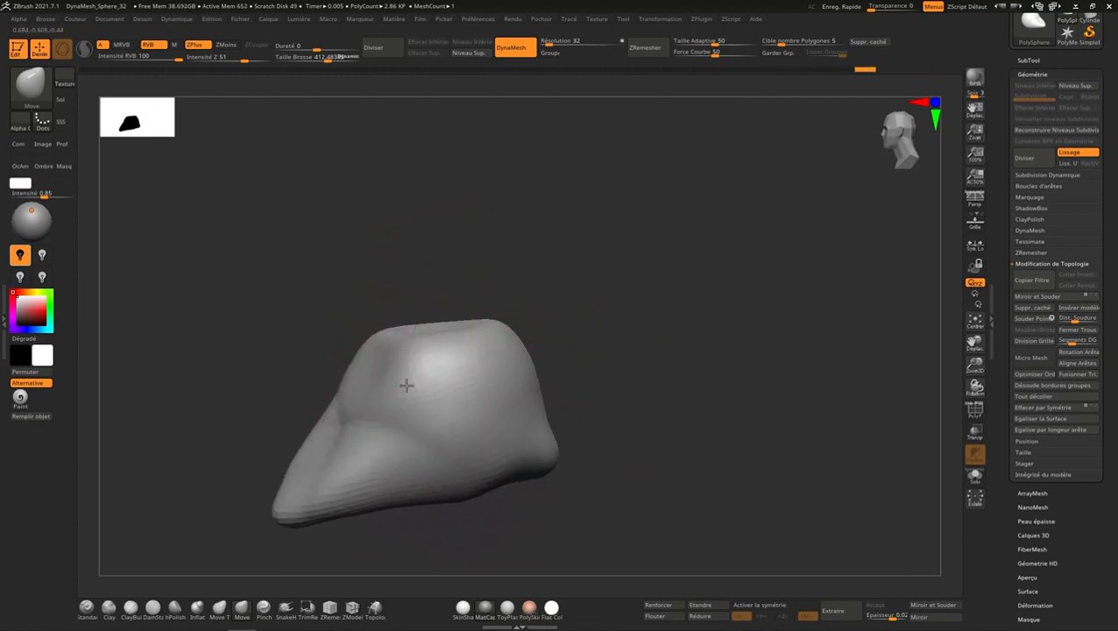
# Step: Push and pull the upper sides and lower corner with the Move brush to form a tapered, faceted rock silhouette
pyautogui.moveTo(422, 378); pyautogui.dragTo(482, 368, button='right')
pyautogui.moveTo(436, 365); pyautogui.dragTo(384, 371)
pyautogui.moveTo(439, 341); pyautogui.dragTo(473, 373, button='right')
pyautogui.moveTo(454, 374); pyautogui.dragTo(438, 375)
pyautogui.moveTo(447, 374)
pyautogui.mouseDown(button='right')
pyautogui.moveTo(396, 370)
pyautogui.moveTo(379, 387)
pyautogui.moveTo(362, 454)
pyautogui.moveTo(376, 454)
pyautogui.moveTo(347, 438)
pyautogui.mouseUp(button='right')
pyautogui.moveTo(344, 436); pyautogui.dragTo(278, 377)
pyautogui.moveTo(298, 382); pyautogui.dragTo(431, 389, button='right')
pyautogui.moveTo(505, 372); pyautogui.dragTo(491, 373)
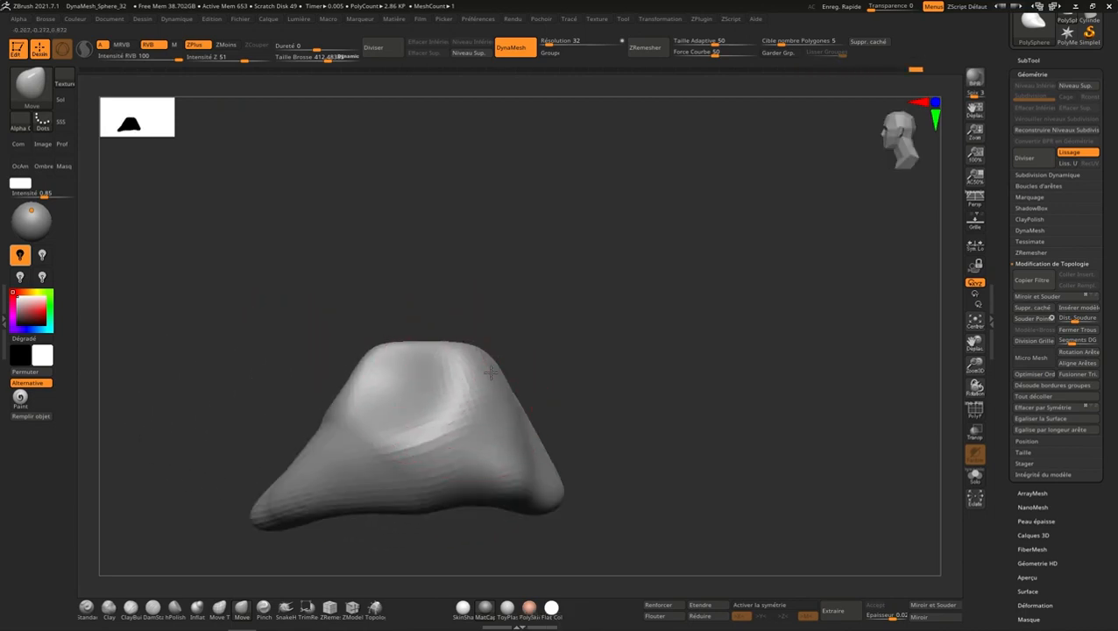
pyautogui.moveTo(491, 372); pyautogui.dragTo(612, 335, button='right')
pyautogui.moveTo(689, 322); pyautogui.dragTo(737, 312, button='right')
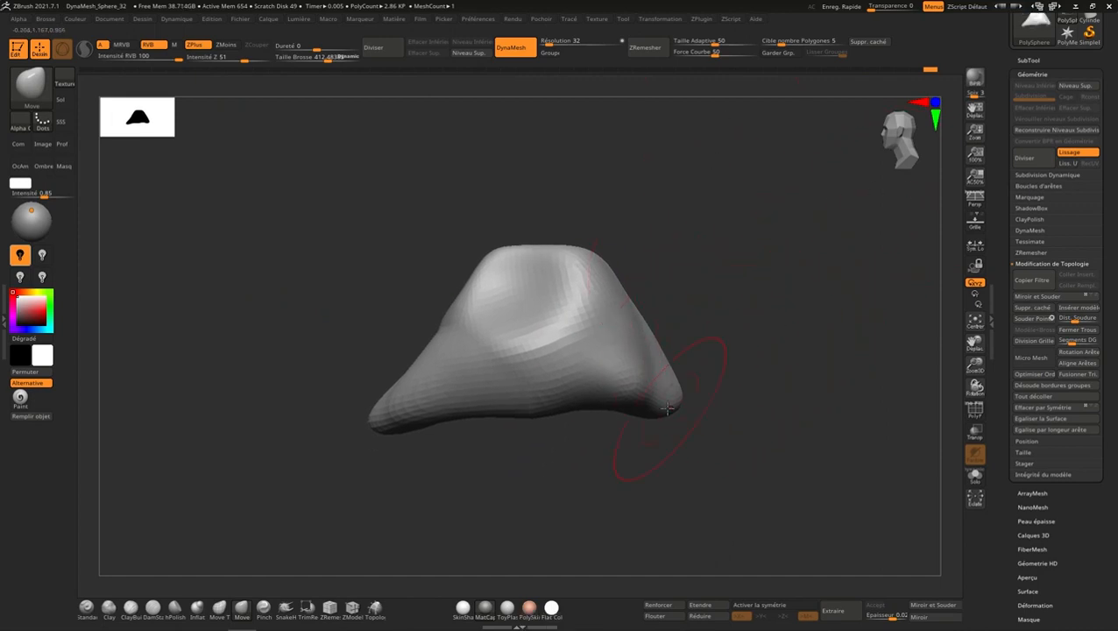
# Step: Show the polygon wireframe and remesh the stretched shape with DynaMesh at resolution 32
pyautogui.click(976, 413)
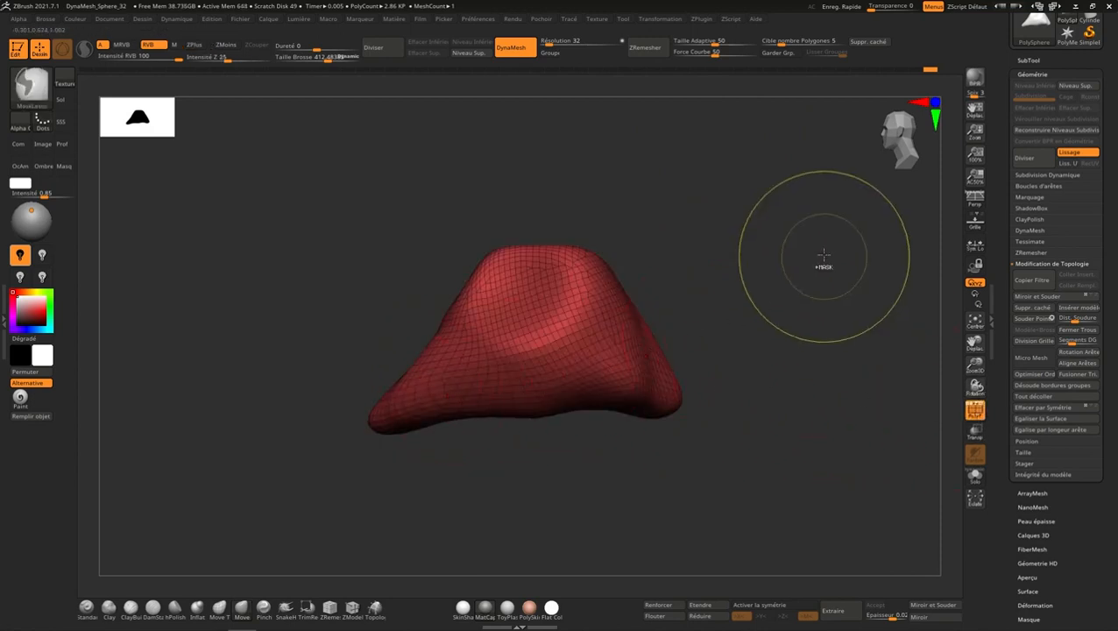
pyautogui.keyDown('ctrl'); pyautogui.moveTo(843, 228); pyautogui.dragTo(758, 358); pyautogui.keyUp('ctrl')
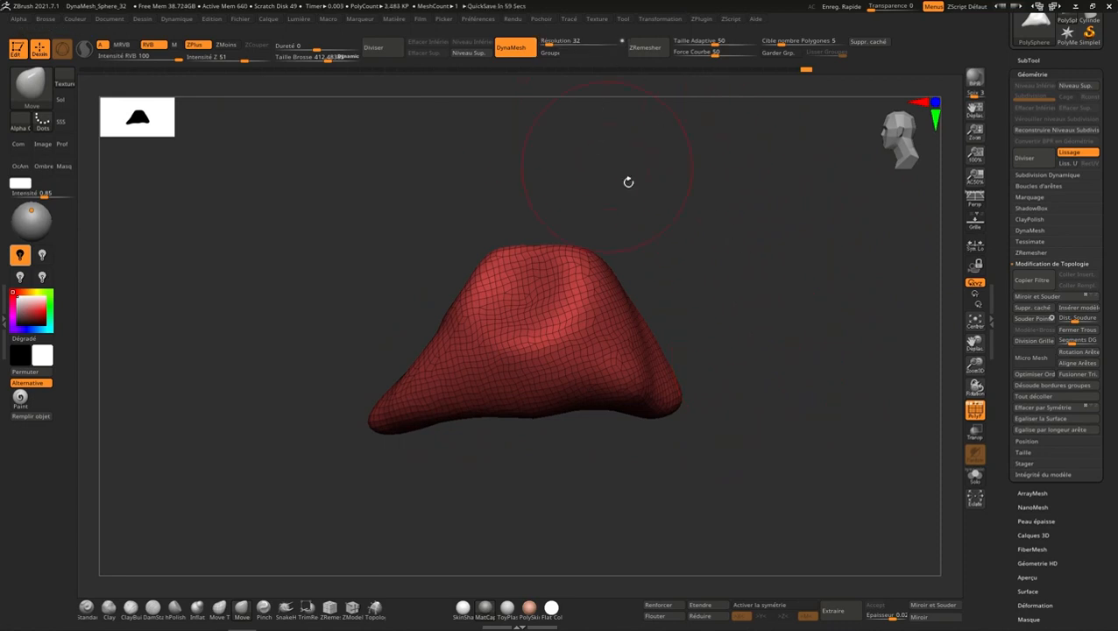
pyautogui.press('ctrl')
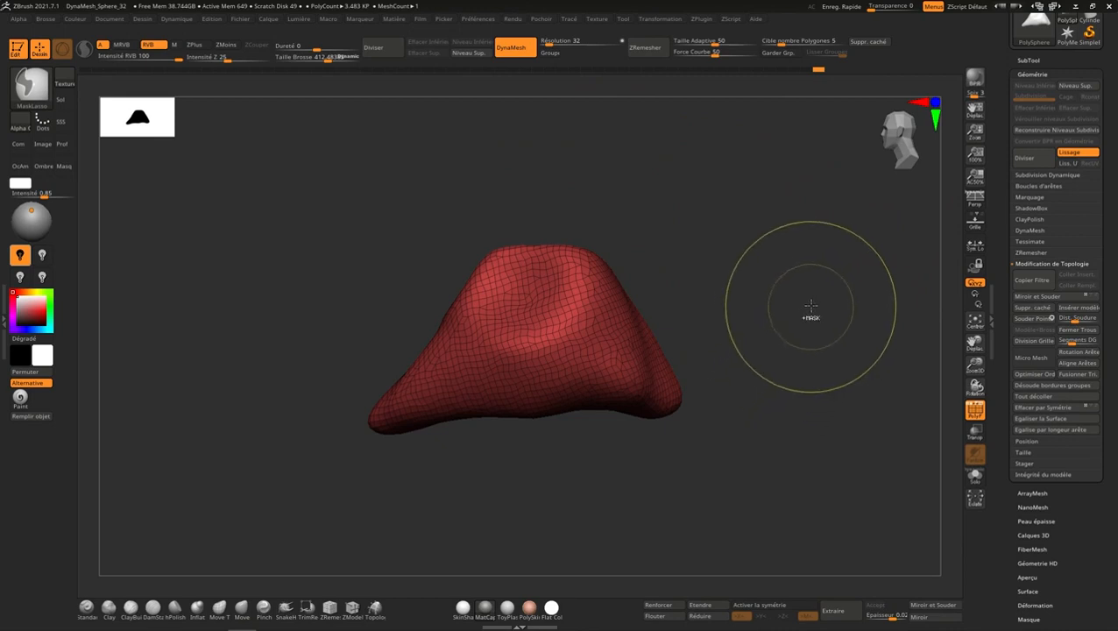
# Step: Smooth the rock's upper slope, update the DynaMesh topology and hide the polygon wireframe
pyautogui.press('shift')
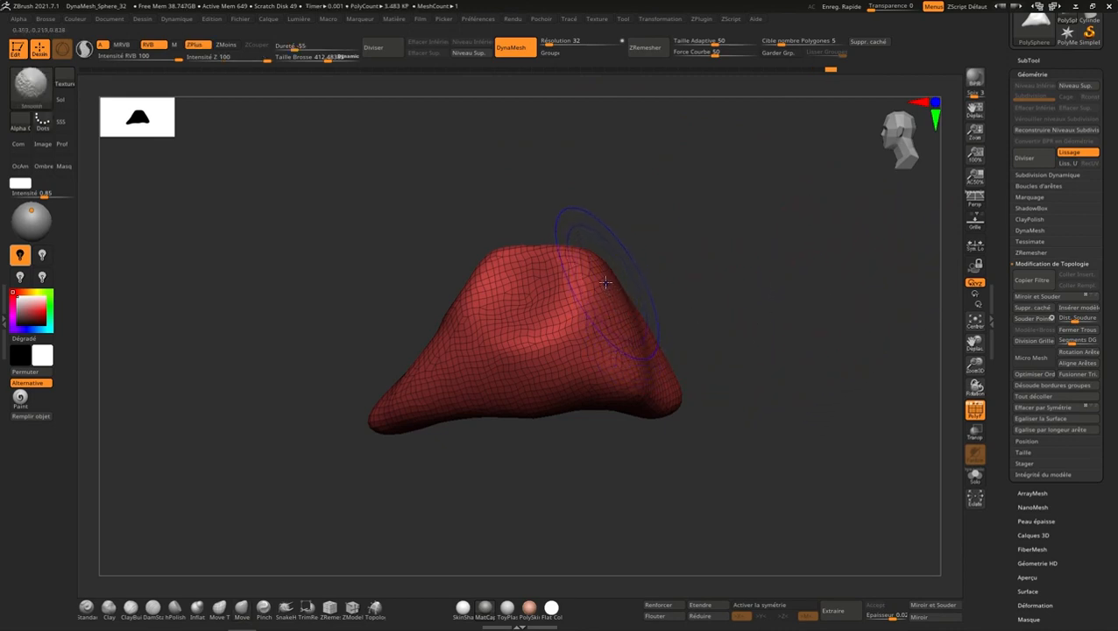
pyautogui.press('ctrl')
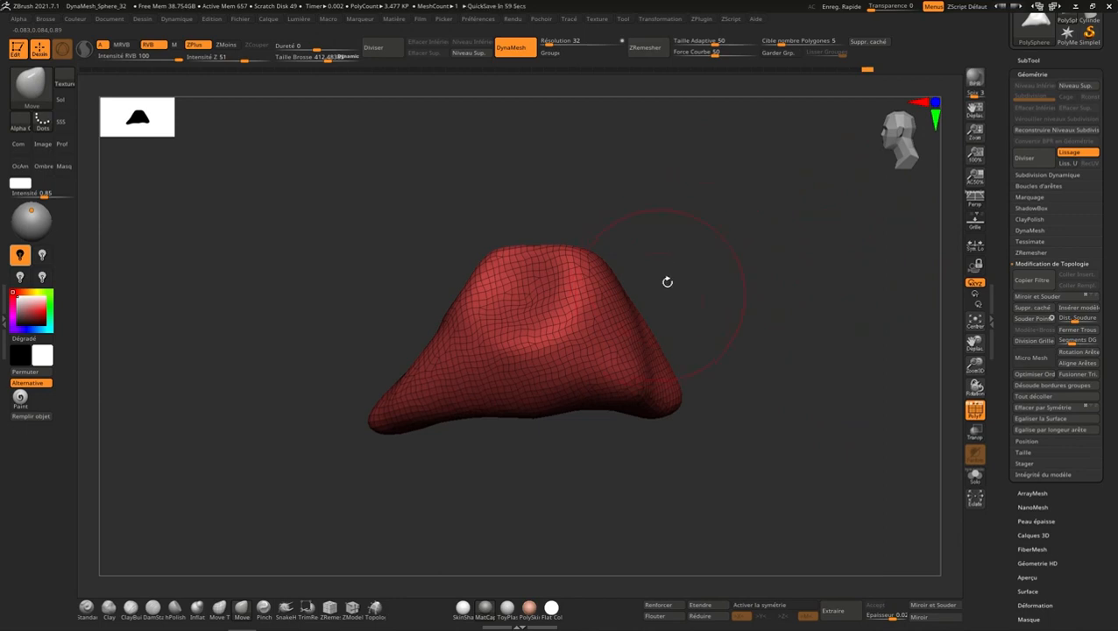
pyautogui.keyDown('shift'); pyautogui.moveTo(602, 285); pyautogui.dragTo(616, 317); pyautogui.keyUp('shift')
pyautogui.press('ctrl')
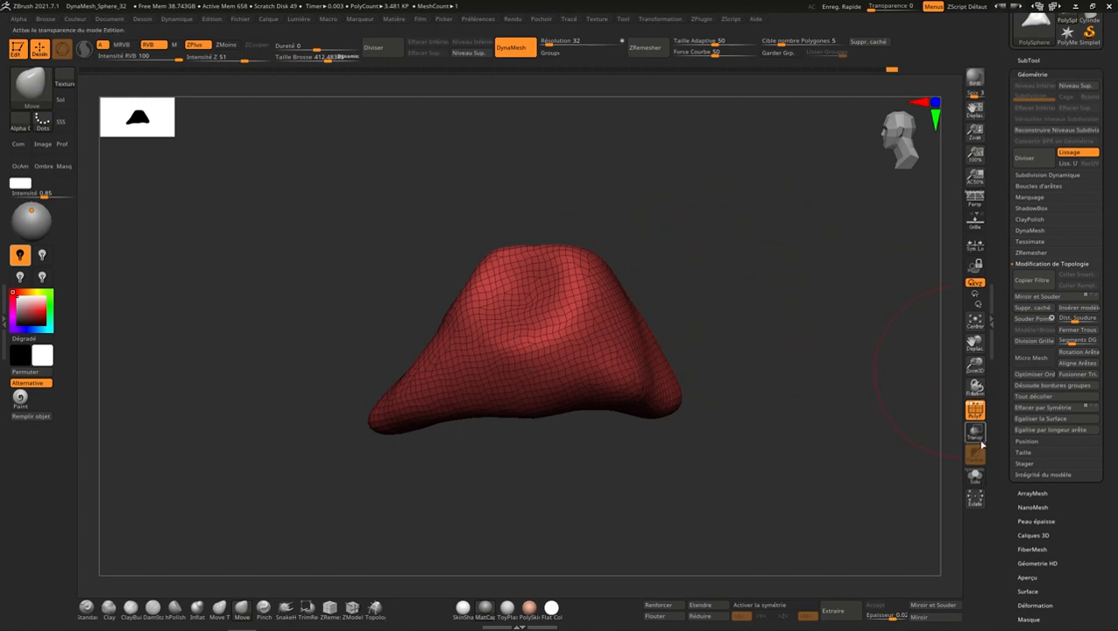
pyautogui.click(974, 410)
# Step: Using the DamStandard brush at a size of about 266, carve a deep groove beside the rock's central ridge
pyautogui.moveTo(545, 403); pyautogui.dragTo(582, 395, button='right')
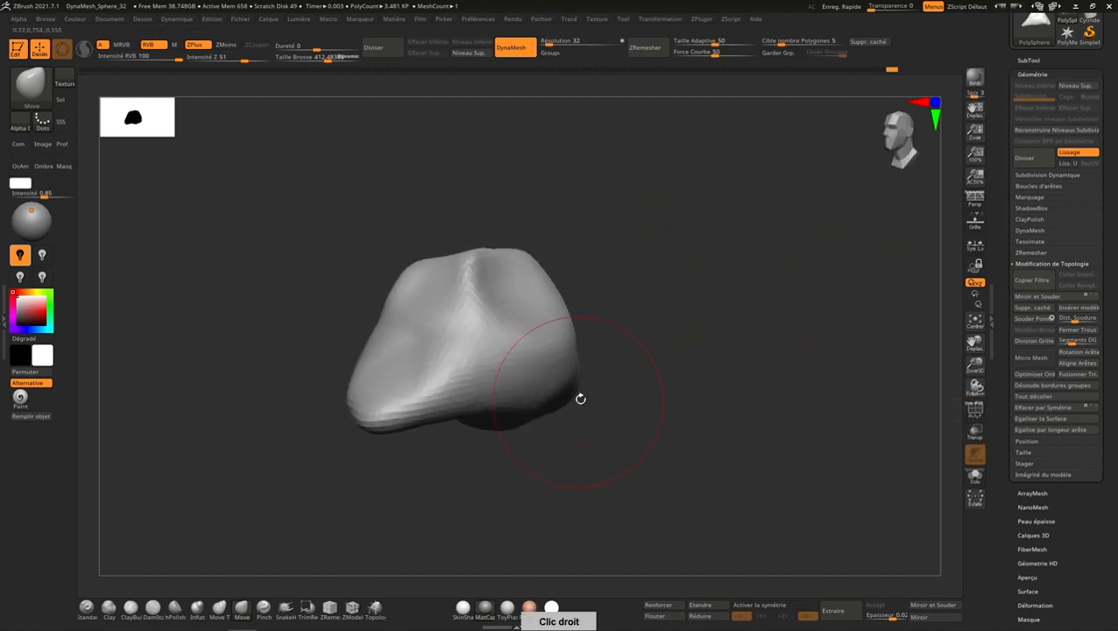
pyautogui.click(154, 606)
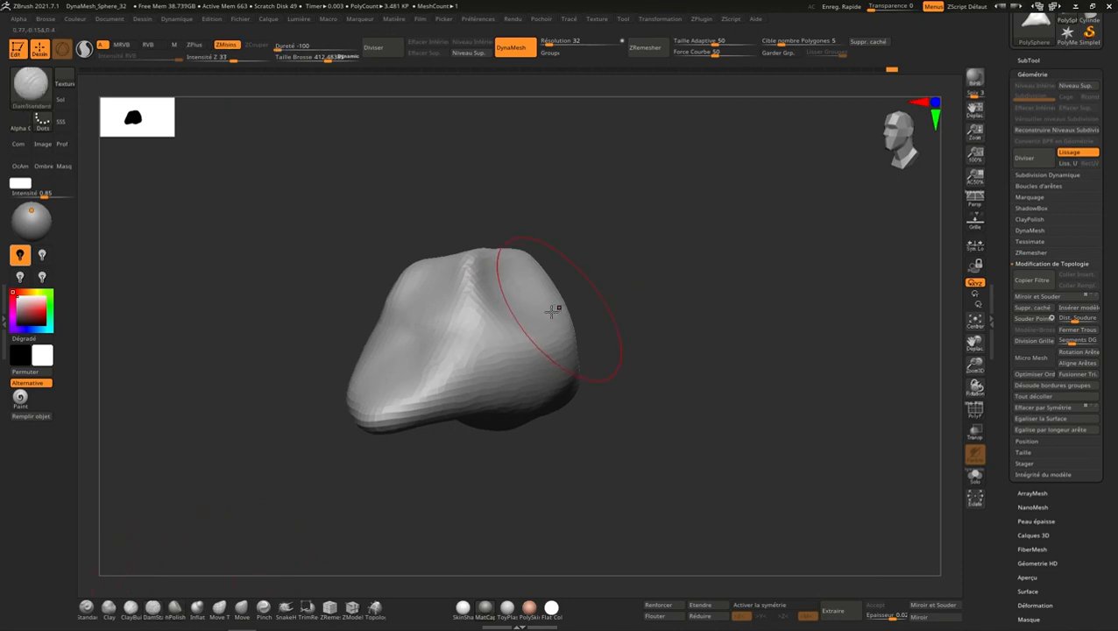
pyautogui.moveTo(531, 307); pyautogui.dragTo(527, 346, button='right')
pyautogui.press('s')
pyautogui.moveTo(524, 337); pyautogui.dragTo(492, 322)
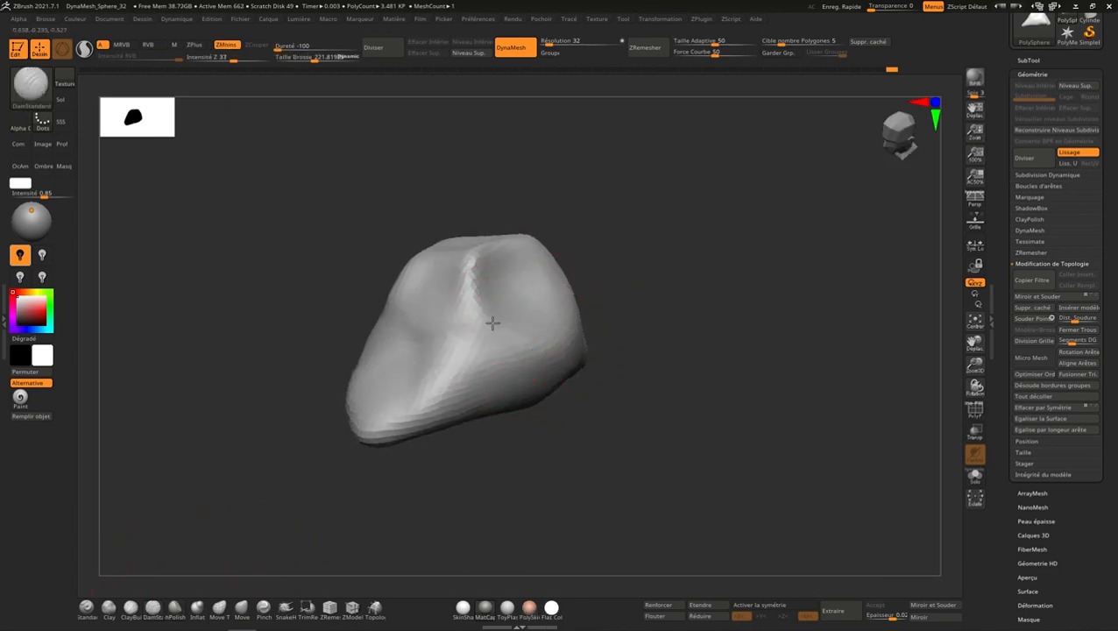
pyautogui.moveTo(491, 321)
pyautogui.mouseDown(button='right')
pyautogui.moveTo(536, 391)
pyautogui.moveTo(577, 326)
pyautogui.mouseUp(button='right')
pyautogui.press('s')
pyautogui.moveTo(567, 329)
pyautogui.mouseDown()
pyautogui.moveTo(593, 327)
pyautogui.moveTo(532, 365)
pyautogui.moveTo(532, 384)
pyautogui.mouseUp()
pyautogui.moveTo(551, 346); pyautogui.dragTo(517, 425)
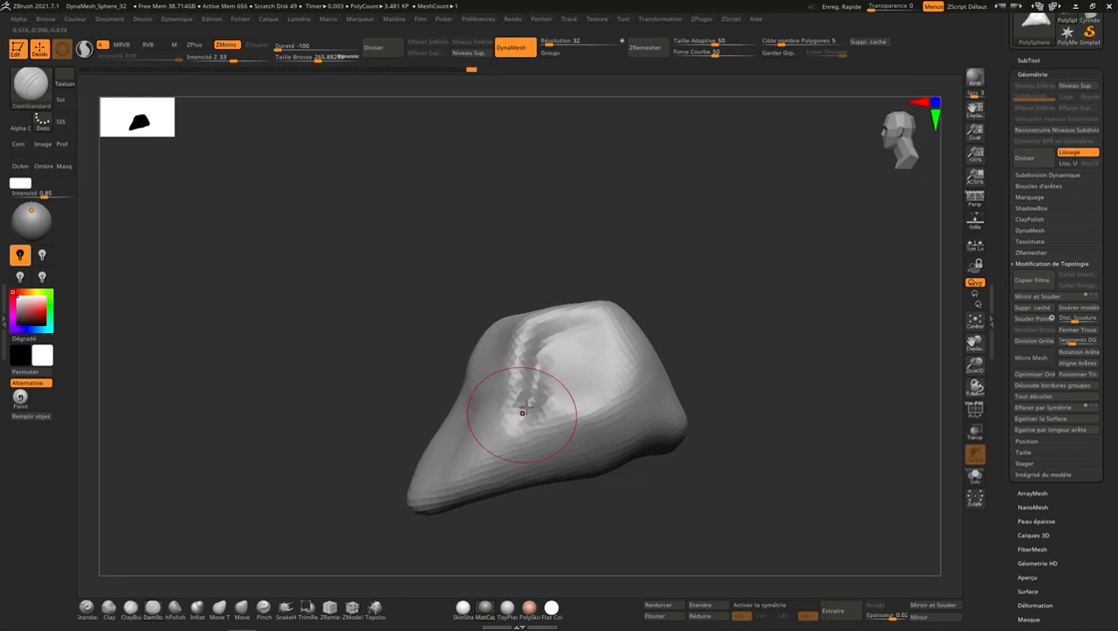
# Step: Carve parallel grooves, a hollow and edge creases across the rock's remaining faces with the DamStandard brush
pyautogui.moveTo(532, 392)
pyautogui.mouseDown(button='right')
pyautogui.moveTo(524, 432)
pyautogui.moveTo(496, 458)
pyautogui.moveTo(497, 331)
pyautogui.moveTo(486, 404)
pyautogui.mouseUp(button='right')
pyautogui.moveTo(490, 338); pyautogui.dragTo(440, 344)
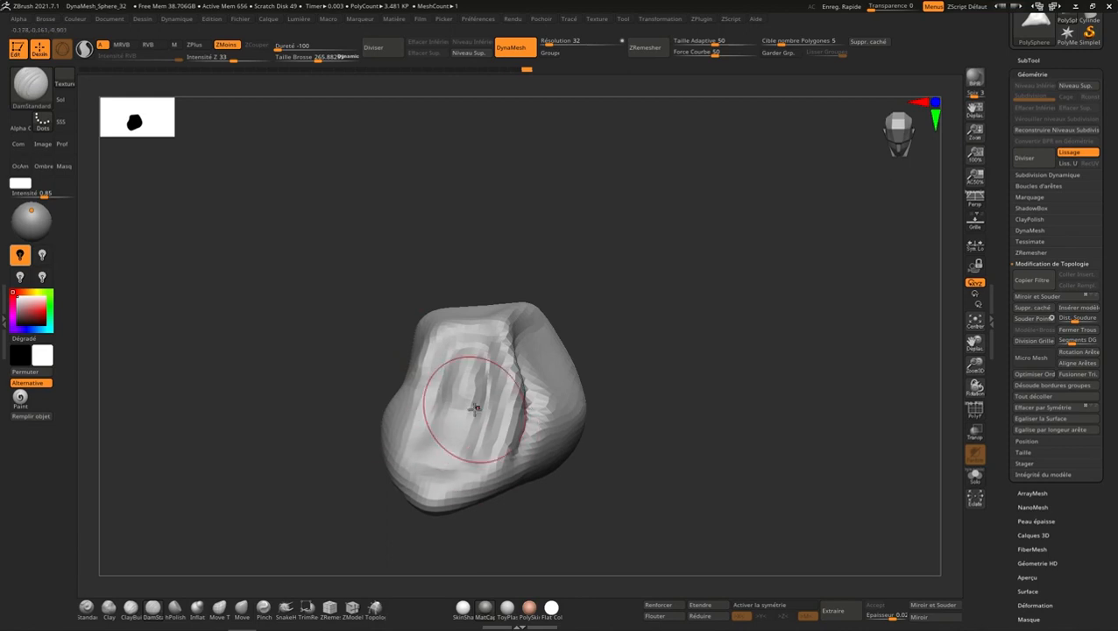
pyautogui.moveTo(462, 401); pyautogui.dragTo(535, 433, button='right')
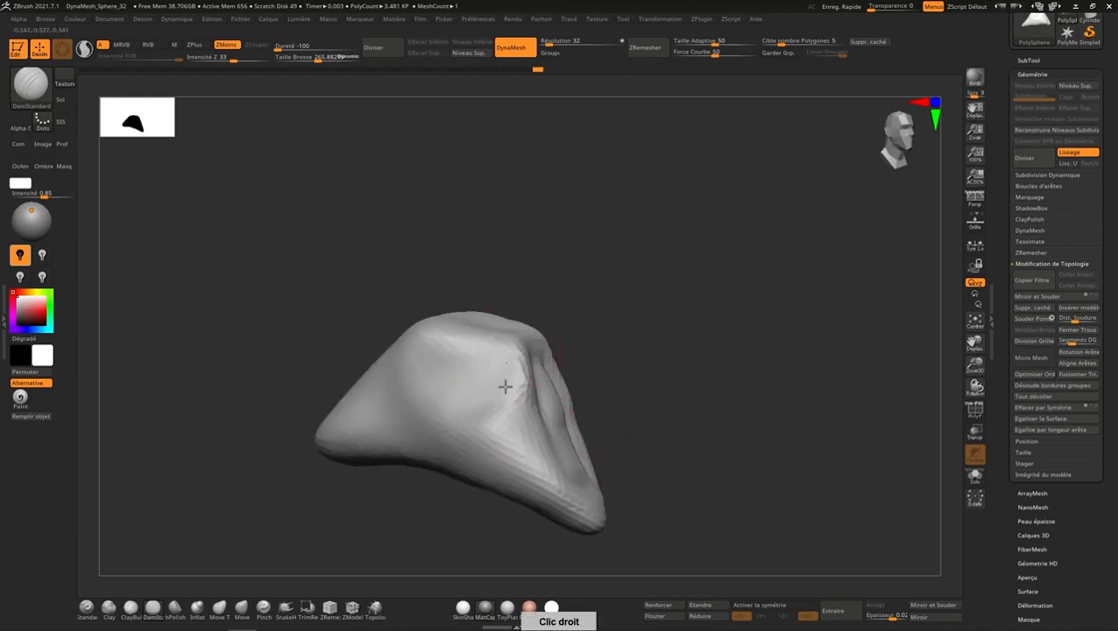
pyautogui.moveTo(515, 385)
pyautogui.mouseDown()
pyautogui.moveTo(420, 371)
pyautogui.moveTo(522, 372)
pyautogui.mouseUp()
pyautogui.moveTo(523, 434)
pyautogui.mouseDown(button='right')
pyautogui.moveTo(454, 445)
pyautogui.moveTo(552, 454)
pyautogui.mouseUp(button='right')
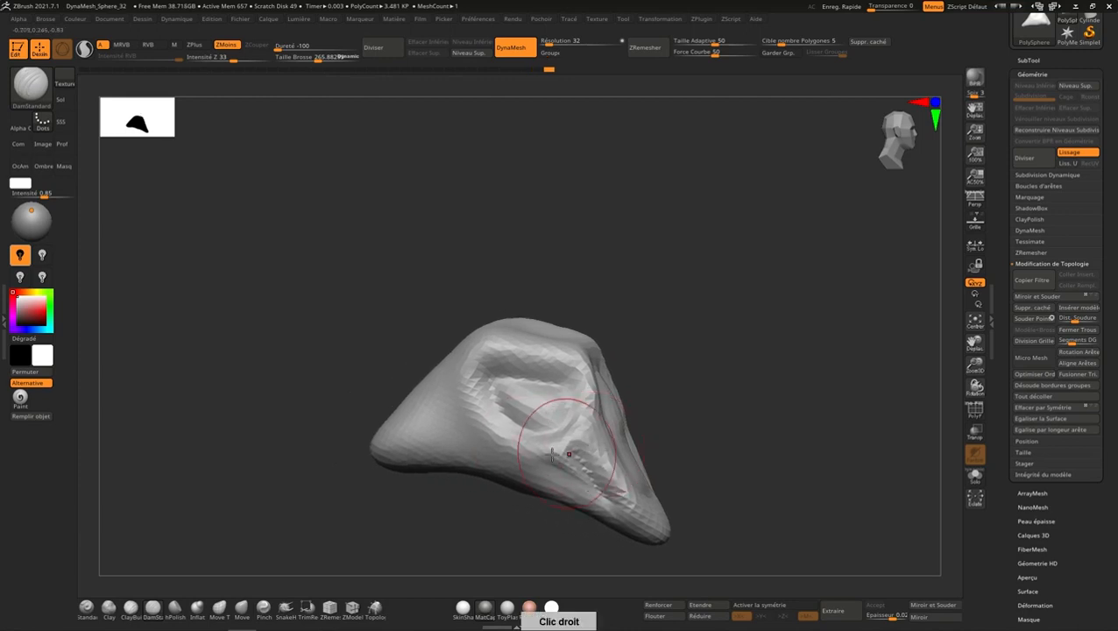
pyautogui.moveTo(482, 446); pyautogui.dragTo(452, 372)
pyautogui.moveTo(414, 417); pyautogui.dragTo(473, 441)
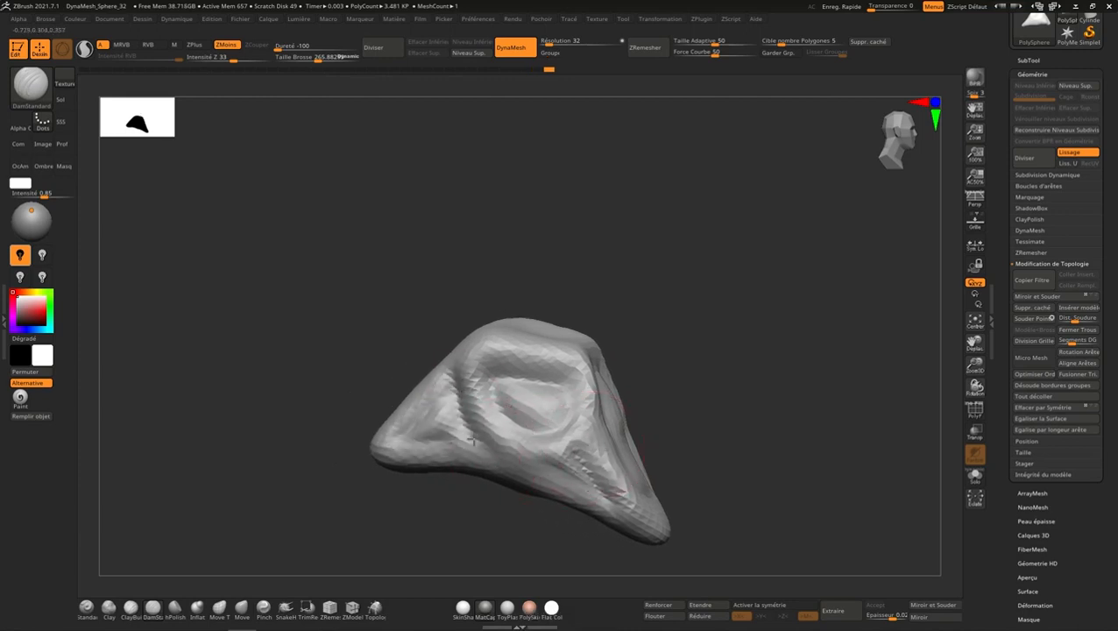
# Step: Carve grooves and creases across the rock's smooth rear face and its neighbouring side slopes with the DamStandard brush
pyautogui.moveTo(481, 378); pyautogui.dragTo(487, 417, button='right')
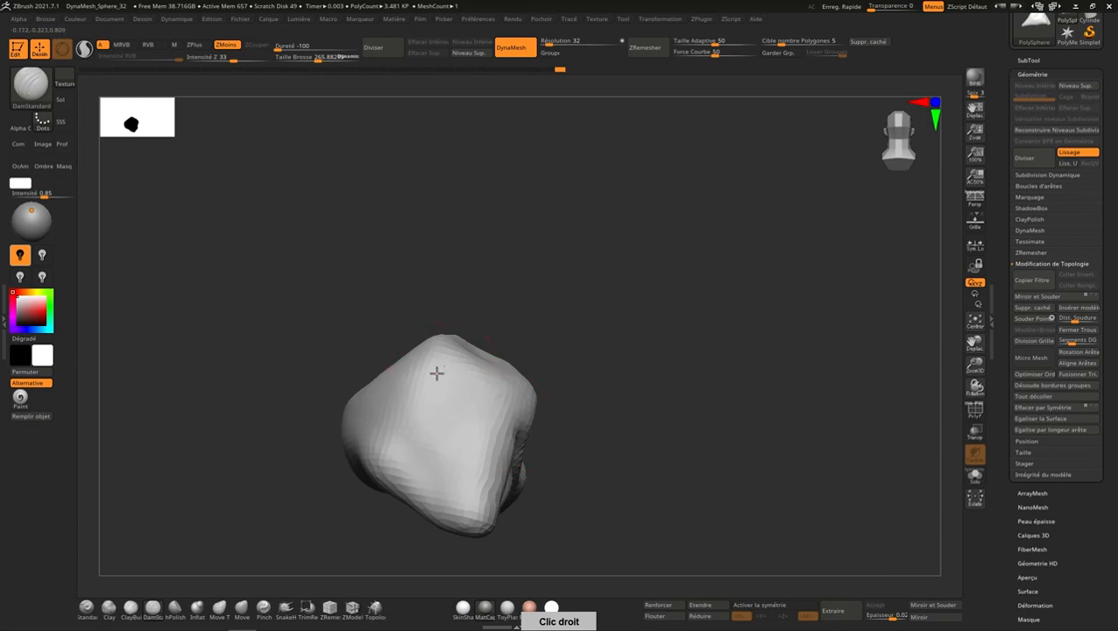
pyautogui.moveTo(437, 373)
pyautogui.mouseDown()
pyautogui.moveTo(444, 497)
pyautogui.moveTo(499, 434)
pyautogui.mouseUp()
pyautogui.moveTo(433, 371); pyautogui.dragTo(542, 346, button='right')
pyautogui.moveTo(538, 343)
pyautogui.mouseDown()
pyautogui.moveTo(529, 399)
pyautogui.moveTo(556, 384)
pyautogui.moveTo(548, 347)
pyautogui.mouseUp()
pyautogui.moveTo(534, 335); pyautogui.dragTo(495, 342, button='right')
pyautogui.moveTo(464, 329)
pyautogui.mouseDown()
pyautogui.moveTo(471, 382)
pyautogui.moveTo(487, 335)
pyautogui.mouseUp()
pyautogui.moveTo(529, 391); pyautogui.dragTo(532, 329, button='right')
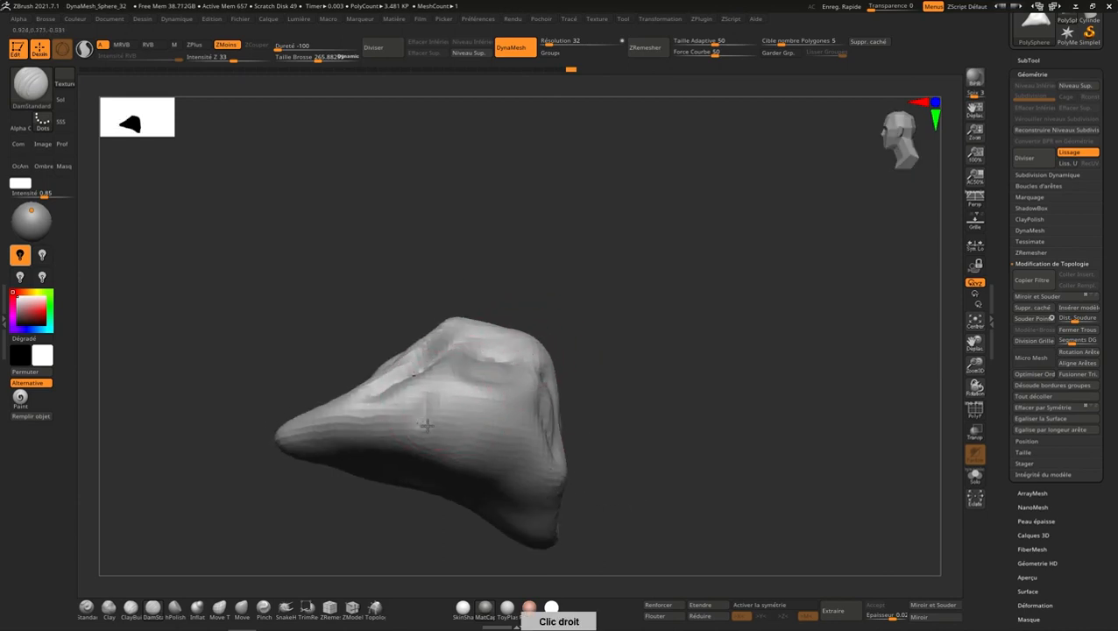
pyautogui.moveTo(424, 426)
pyautogui.mouseDown()
pyautogui.moveTo(539, 421)
pyautogui.moveTo(461, 399)
pyautogui.moveTo(530, 396)
pyautogui.mouseUp()
pyautogui.moveTo(529, 396); pyautogui.dragTo(576, 399, button='right')
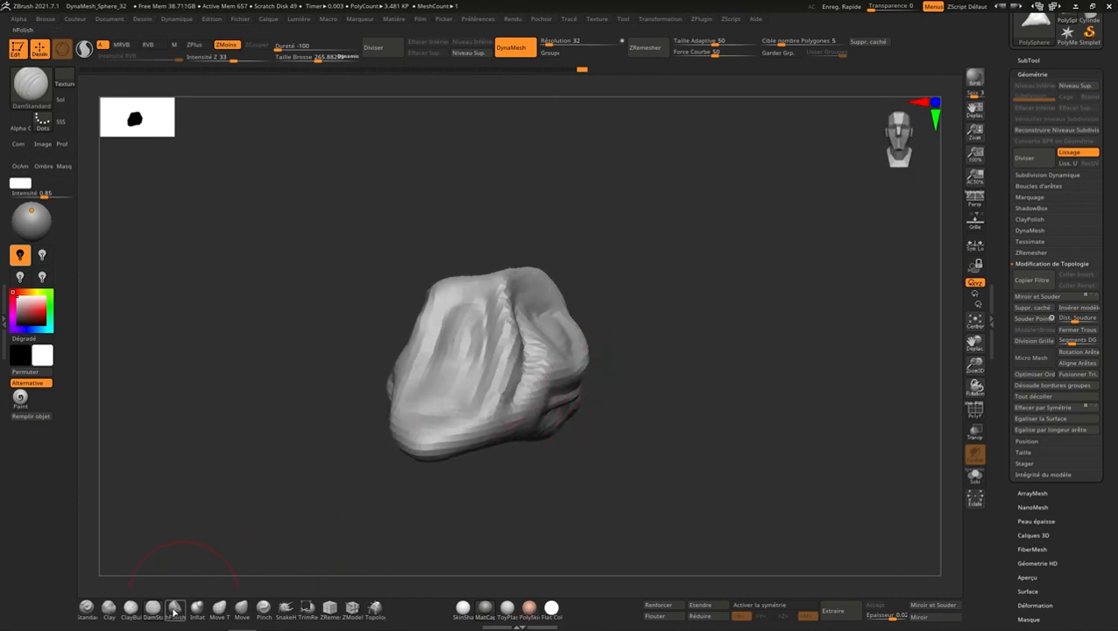
# Step: Carve a recess into the rock's flat top face and creases around the rim of its underside with the DamStandard brush
pyautogui.moveTo(636, 354)
pyautogui.mouseDown(button='right')
pyautogui.moveTo(530, 262)
pyautogui.moveTo(668, 260)
pyautogui.moveTo(684, 335)
pyautogui.mouseUp(button='right')
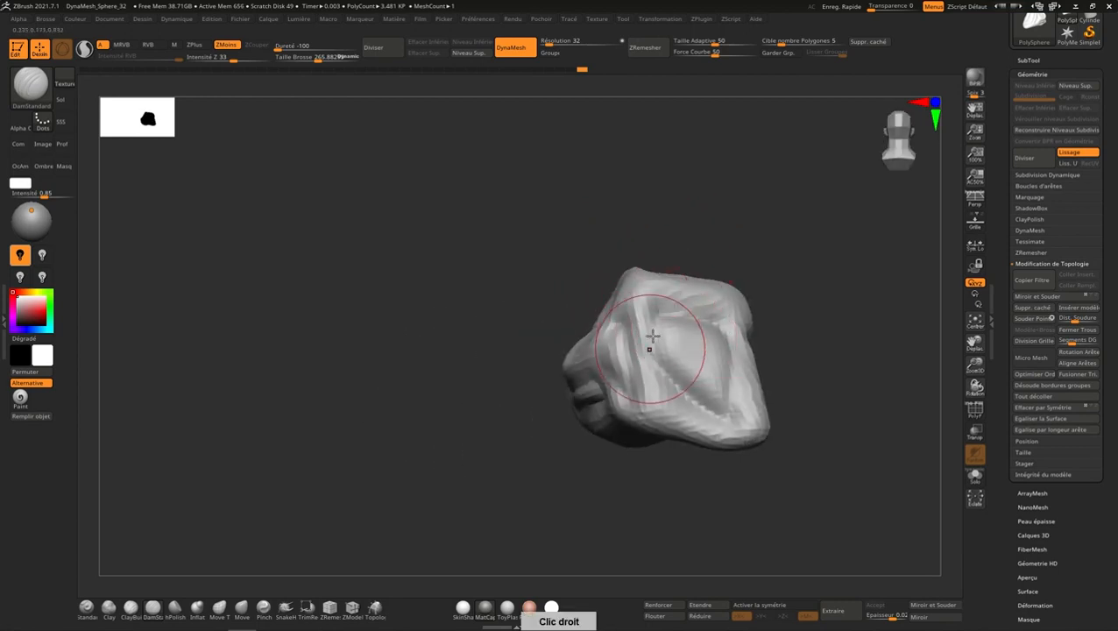
pyautogui.keyDown('alt'); pyautogui.moveTo(761, 293); pyautogui.dragTo(685, 334, button='right'); pyautogui.keyUp('alt')
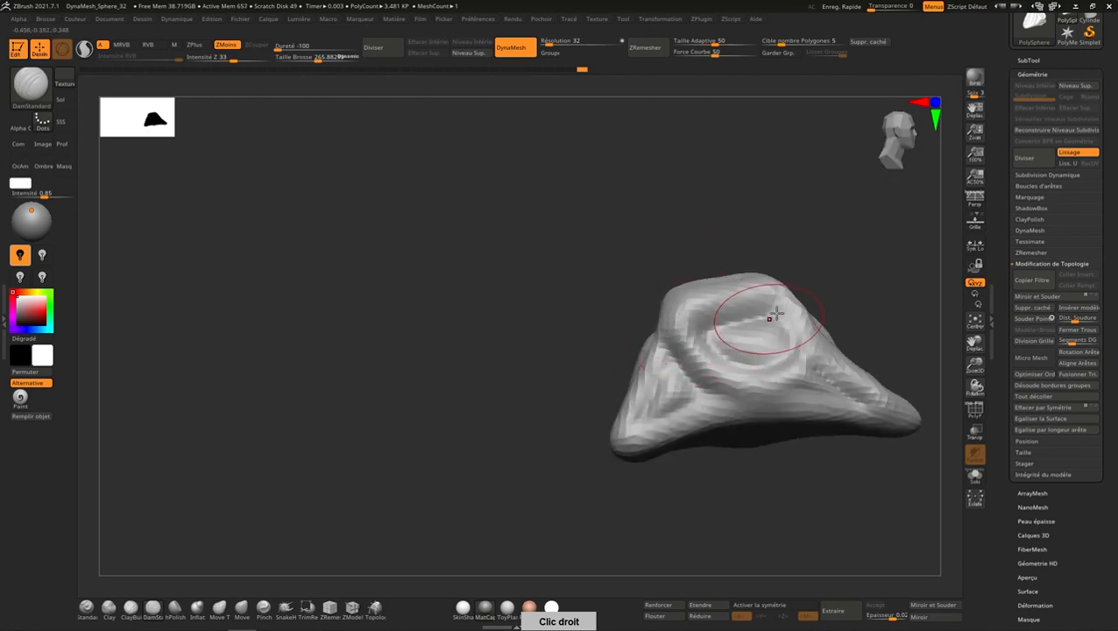
pyautogui.moveTo(766, 315); pyautogui.dragTo(721, 376, button='right')
pyautogui.moveTo(638, 291)
pyautogui.mouseDown()
pyautogui.moveTo(686, 279)
pyautogui.moveTo(647, 244)
pyautogui.moveTo(612, 292)
pyautogui.moveTo(642, 309)
pyautogui.moveTo(666, 303)
pyautogui.mouseUp()
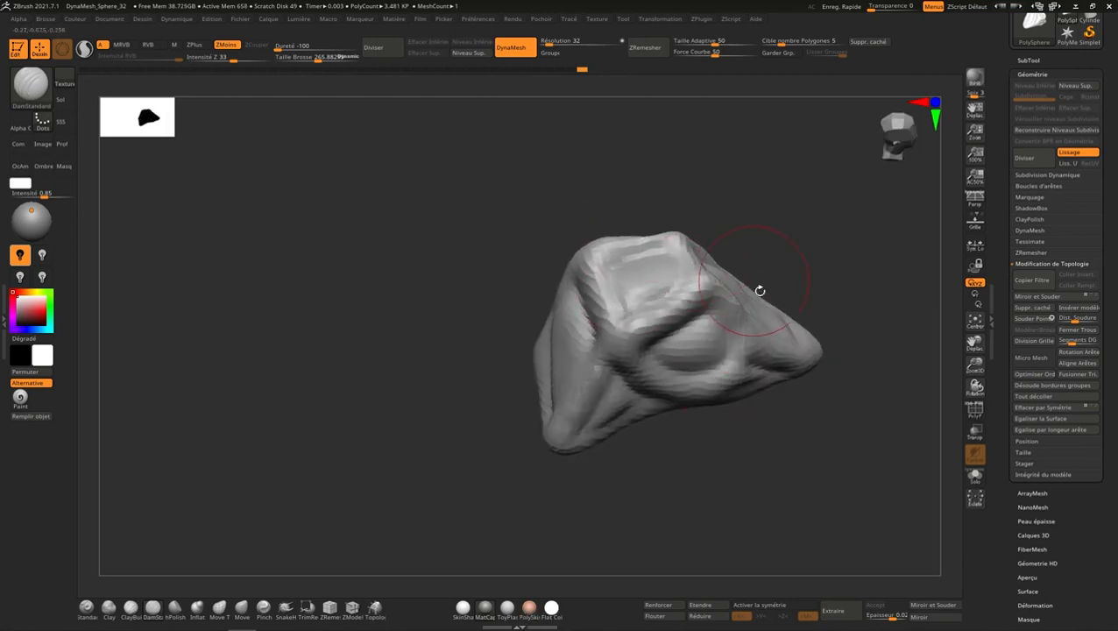
pyautogui.moveTo(759, 289)
pyautogui.mouseDown(button='right')
pyautogui.moveTo(779, 337)
pyautogui.moveTo(749, 236)
pyautogui.moveTo(654, 294)
pyautogui.mouseUp(button='right')
pyautogui.moveTo(565, 235)
pyautogui.mouseDown()
pyautogui.moveTo(617, 254)
pyautogui.moveTo(727, 337)
pyautogui.moveTo(767, 411)
pyautogui.moveTo(538, 331)
pyautogui.mouseUp()
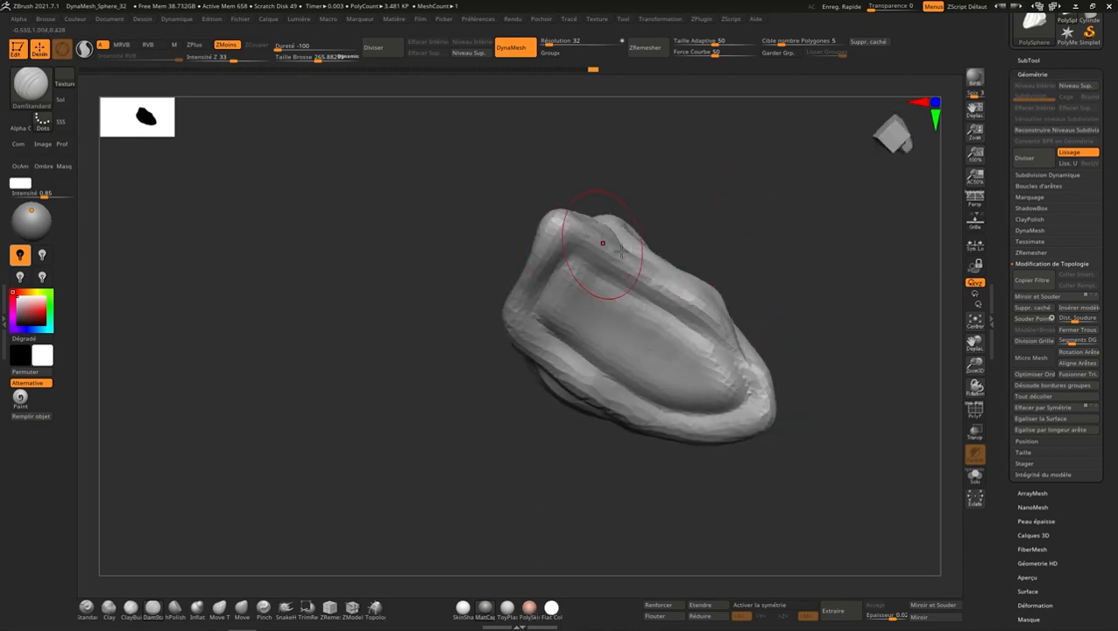
pyautogui.moveTo(598, 250)
pyautogui.mouseDown(button='right')
pyautogui.moveTo(706, 439)
pyautogui.moveTo(761, 400)
pyautogui.moveTo(903, 149)
pyautogui.moveTo(863, 249)
pyautogui.moveTo(664, 172)
pyautogui.mouseUp(button='right')
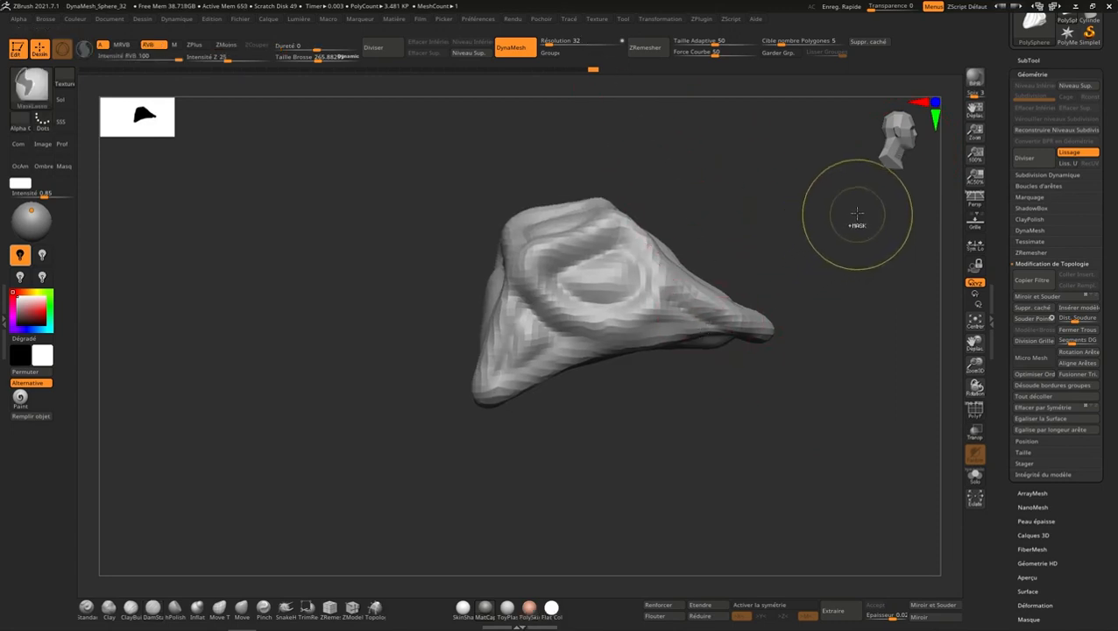
# Step: Update the rock's DynaMesh topology, set the DynaMesh resolution to 128 and try to remesh again
pyautogui.keyDown('ctrl'); pyautogui.moveTo(865, 206); pyautogui.dragTo(824, 263); pyautogui.keyUp('ctrl')
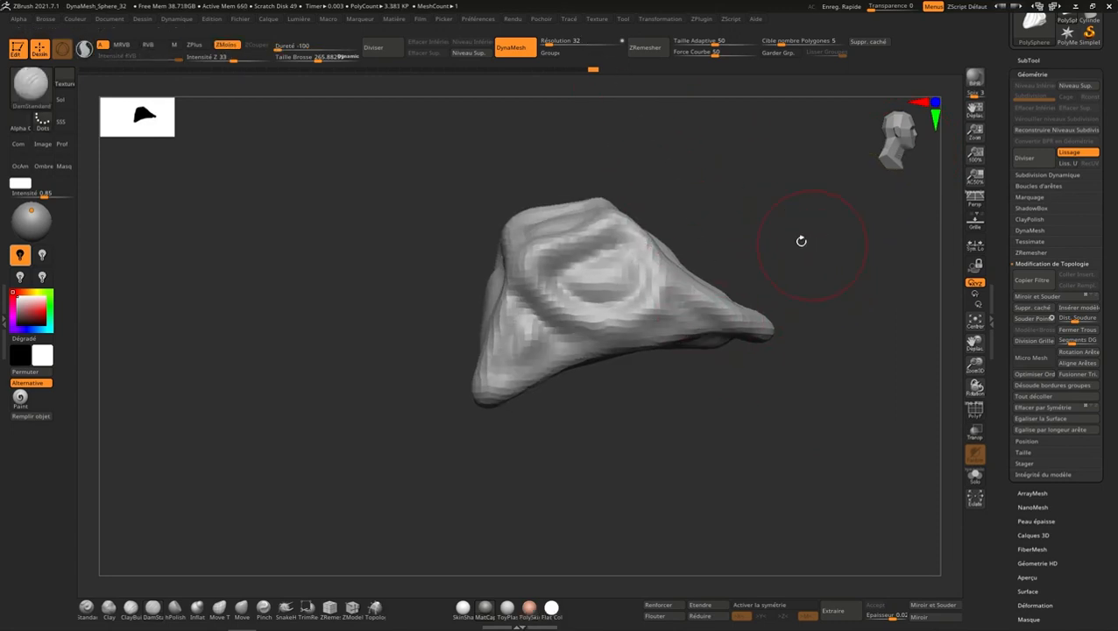
pyautogui.click(577, 40)
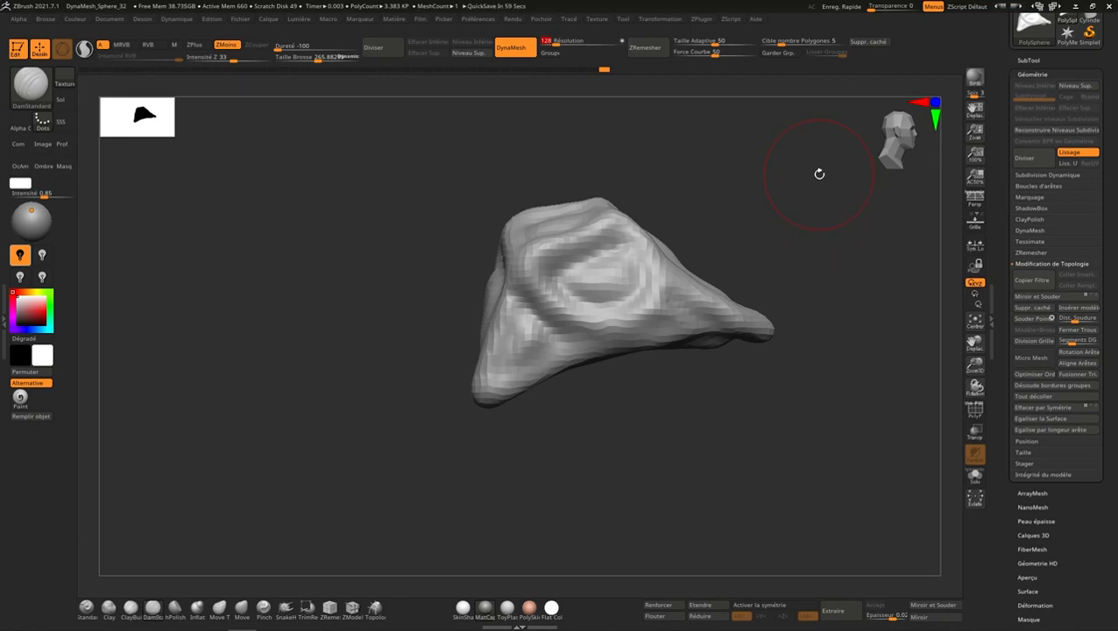
pyautogui.press('ctrl')
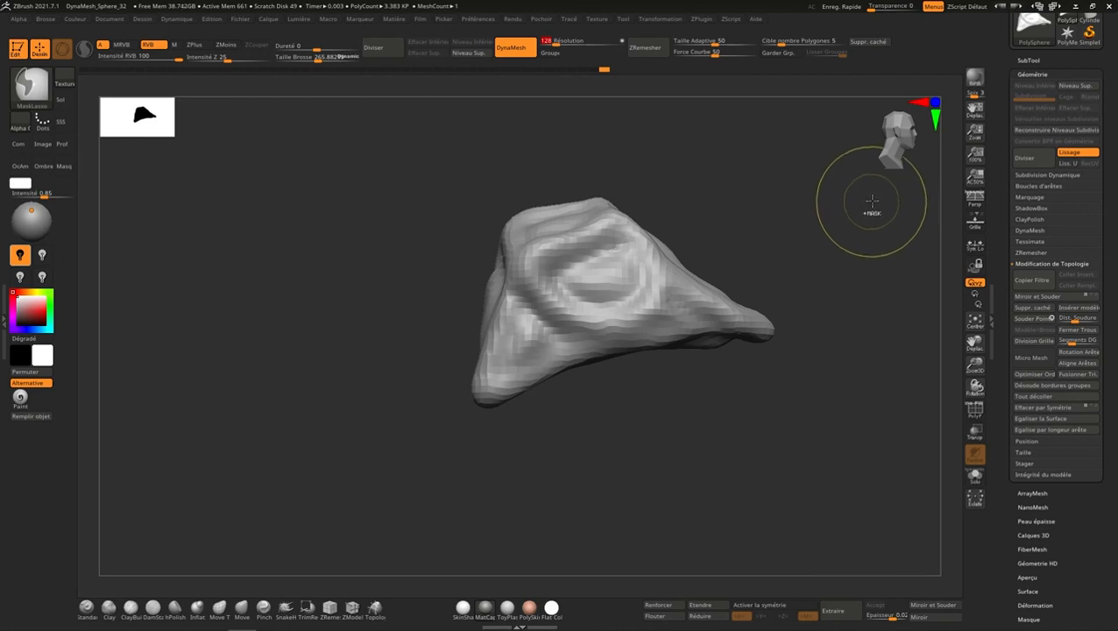
pyautogui.moveTo(882, 197)
pyautogui.keyDown('ctrl'); pyautogui.mouseDown()
pyautogui.moveTo(813, 265)
pyautogui.moveTo(807, 307)
pyautogui.mouseUp(); pyautogui.keyUp('ctrl')
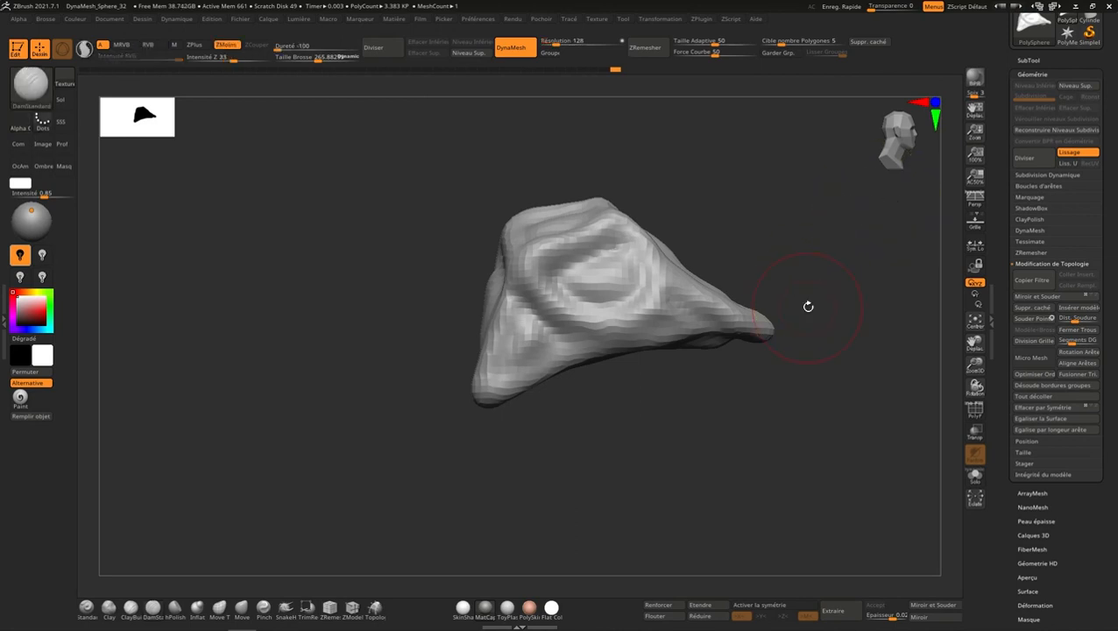
# Step: With the polygon wireframe shown, lightly smooth the surface and remesh at DynaMesh resolution 128, hiding the wireframe when done
pyautogui.click(976, 415)
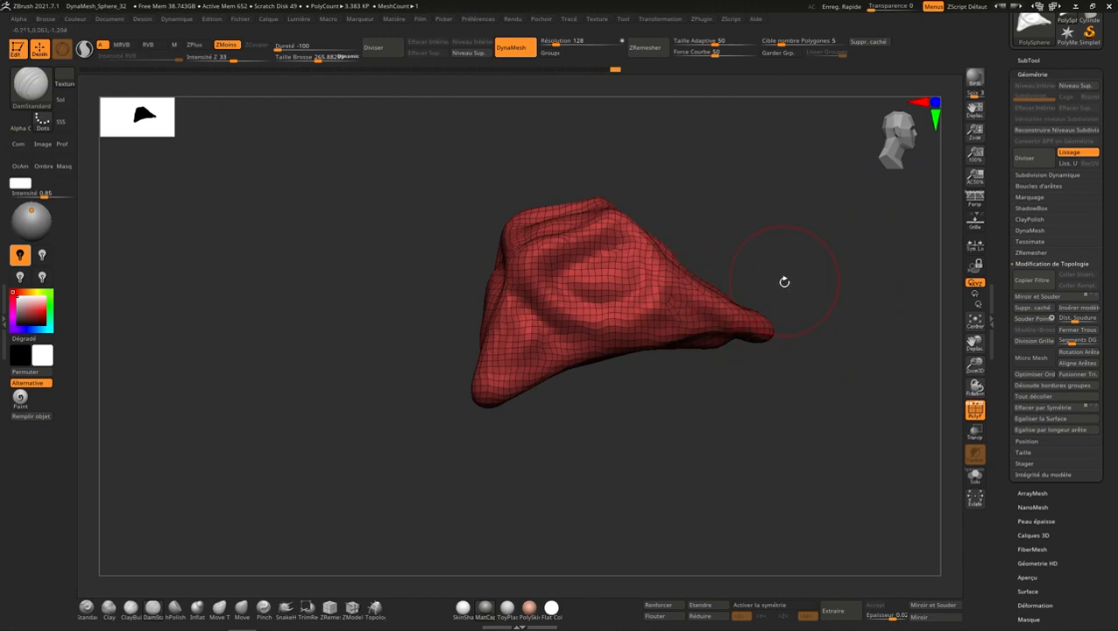
pyautogui.press('shift')
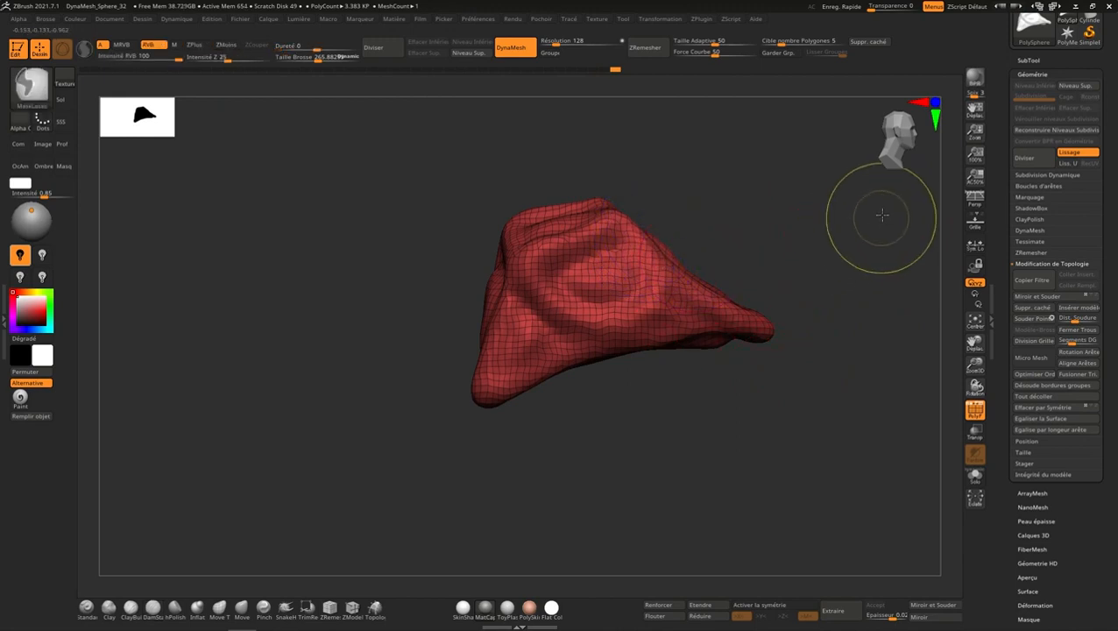
pyautogui.keyDown('ctrl'); pyautogui.moveTo(878, 220); pyautogui.dragTo(856, 364); pyautogui.keyUp('ctrl')
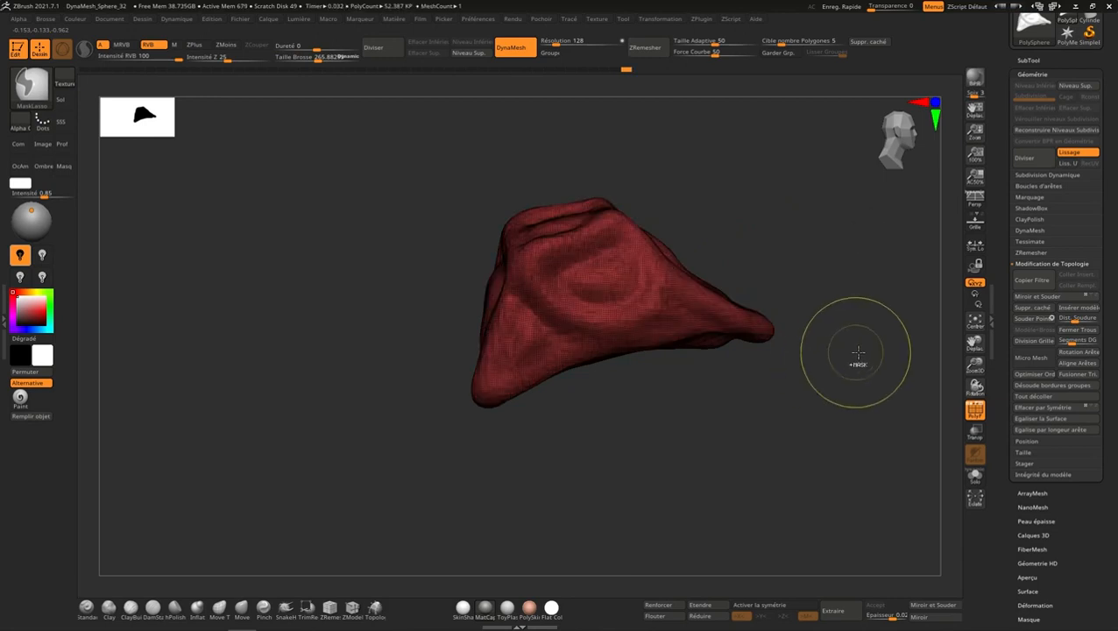
pyautogui.click(974, 412)
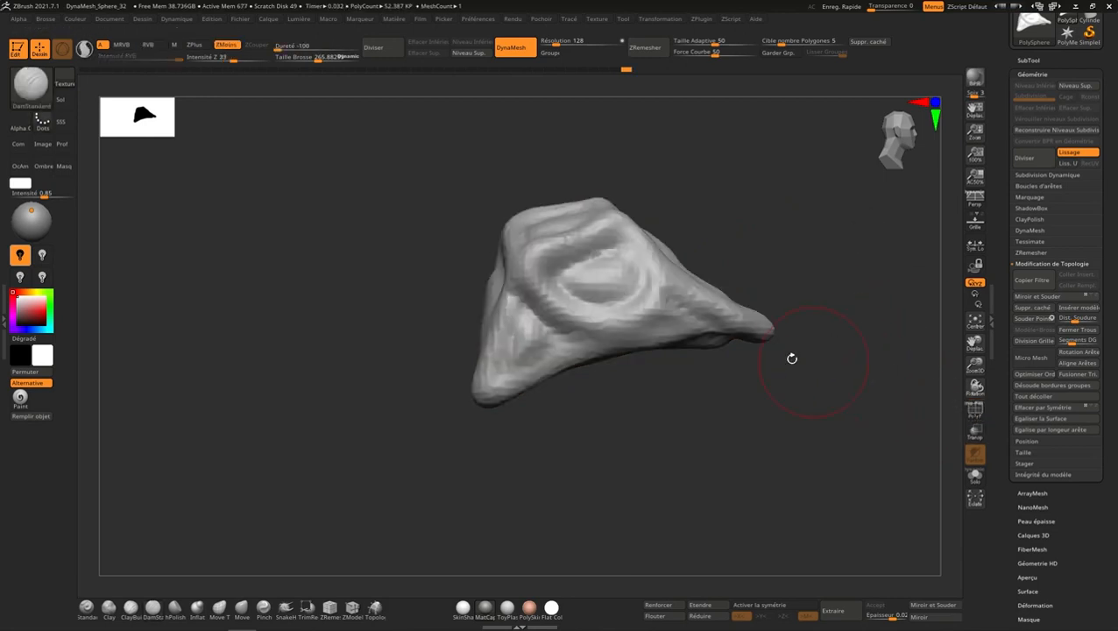
# Step: Smooth the jagged carvings on the rock's round-hollow face, side faces and grooved slope with the Smooth brush
pyautogui.moveTo(759, 263)
pyautogui.mouseDown(button='right')
pyautogui.moveTo(686, 237)
pyautogui.moveTo(644, 257)
pyautogui.mouseUp(button='right')
pyautogui.press('shift')
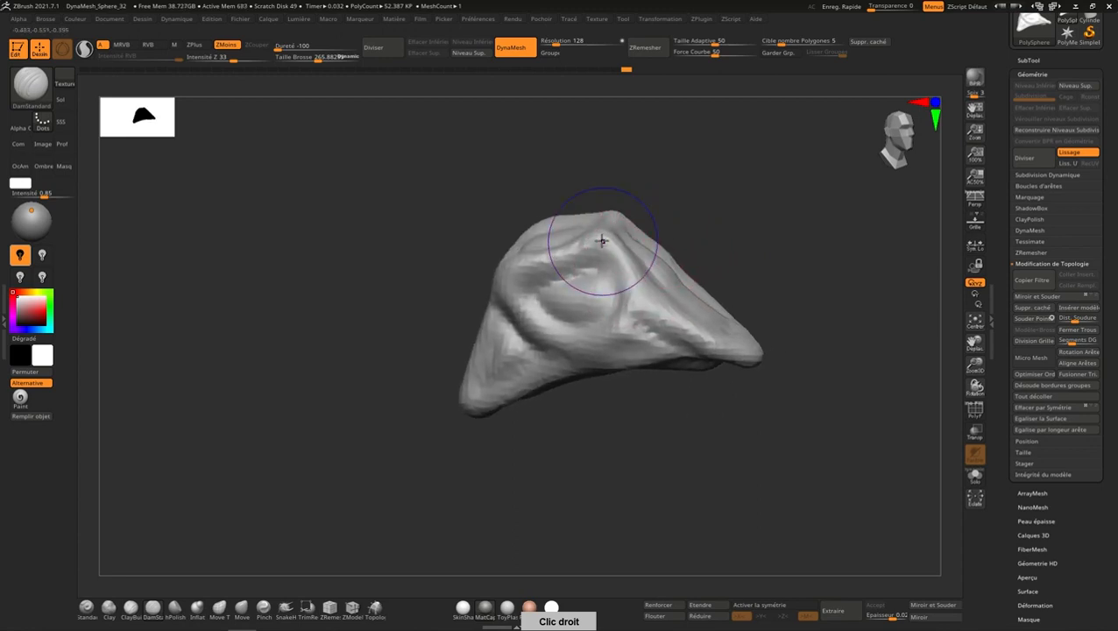
pyautogui.keyDown('shift'); pyautogui.moveTo(616, 263); pyautogui.dragTo(629, 252); pyautogui.keyUp('shift')
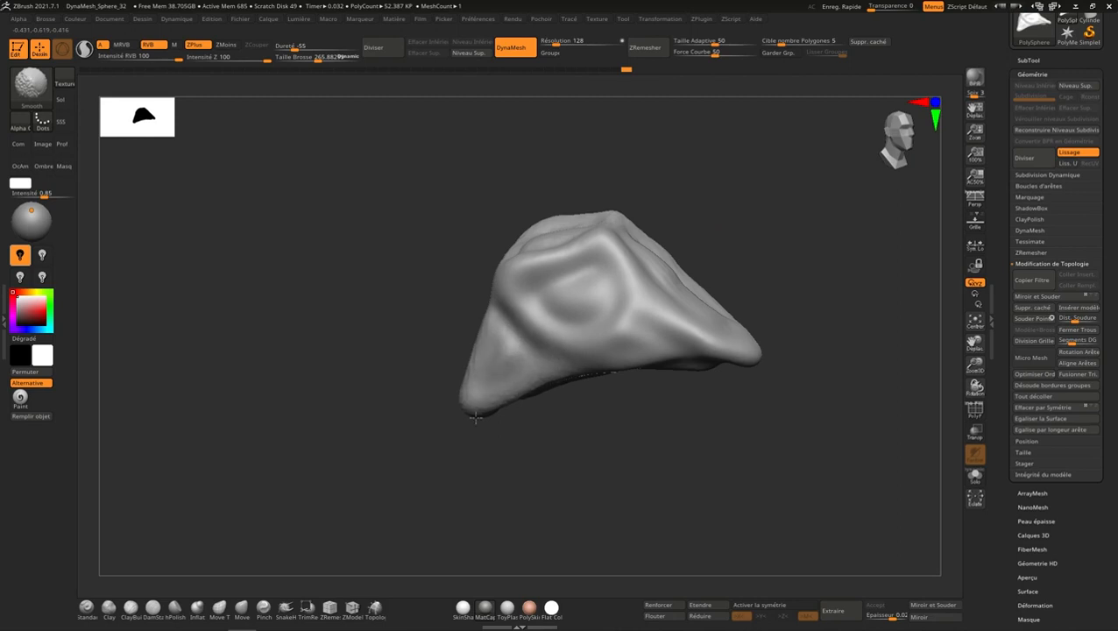
pyautogui.moveTo(474, 417); pyautogui.dragTo(484, 397, button='right')
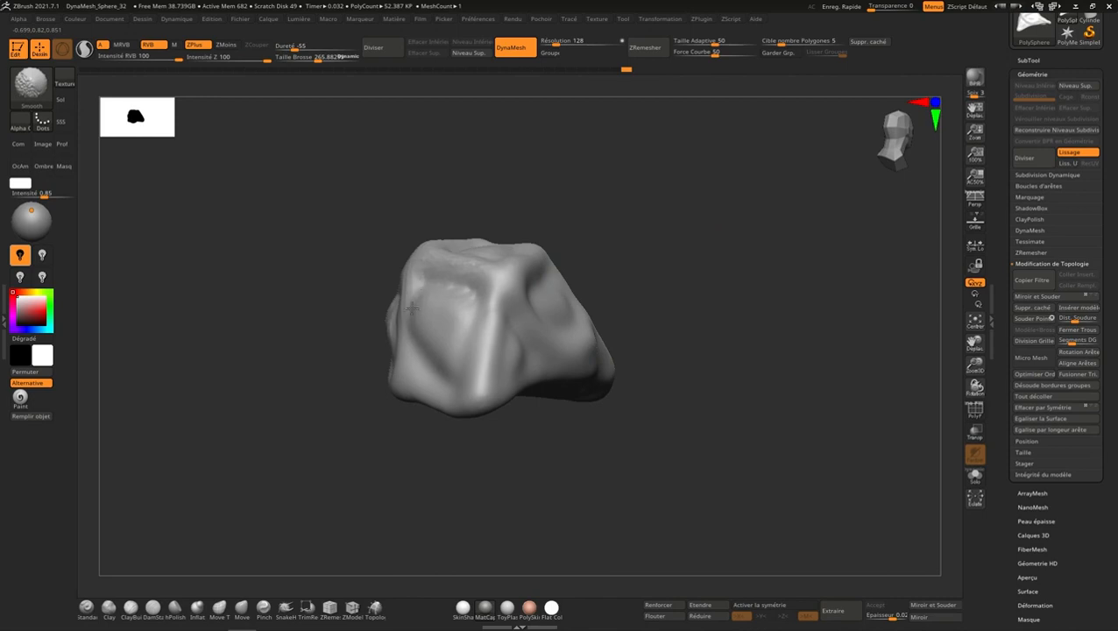
pyautogui.moveTo(447, 242)
pyautogui.mouseDown(button='right')
pyautogui.moveTo(574, 269)
pyautogui.moveTo(467, 318)
pyautogui.mouseUp(button='right')
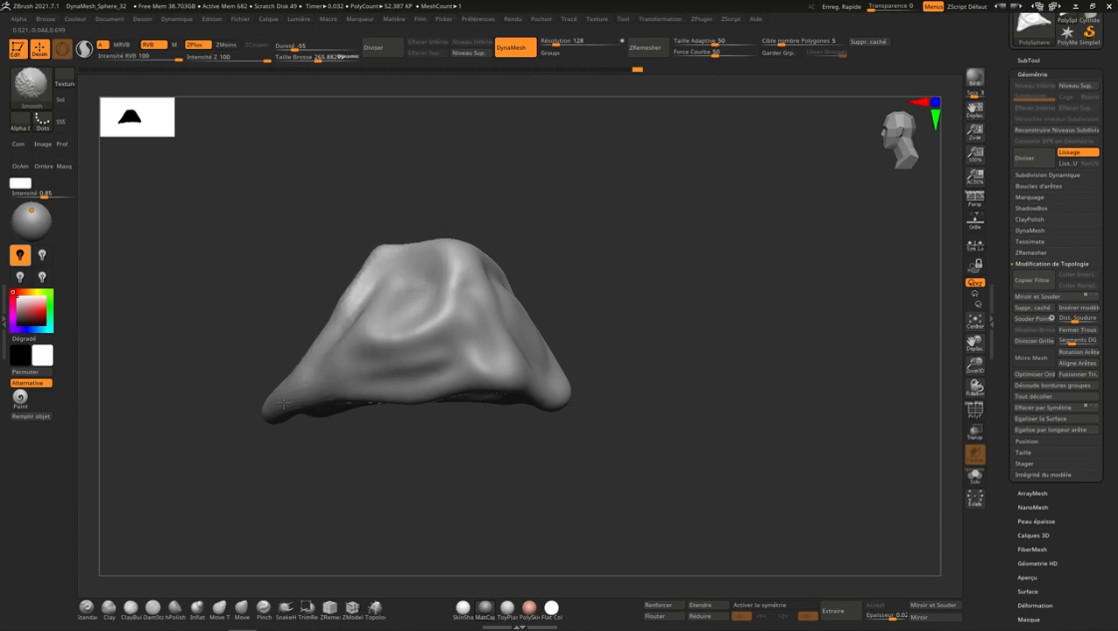
pyautogui.moveTo(282, 403)
pyautogui.mouseDown(button='right')
pyautogui.moveTo(402, 319)
pyautogui.moveTo(394, 264)
pyautogui.moveTo(287, 304)
pyautogui.mouseUp(button='right')
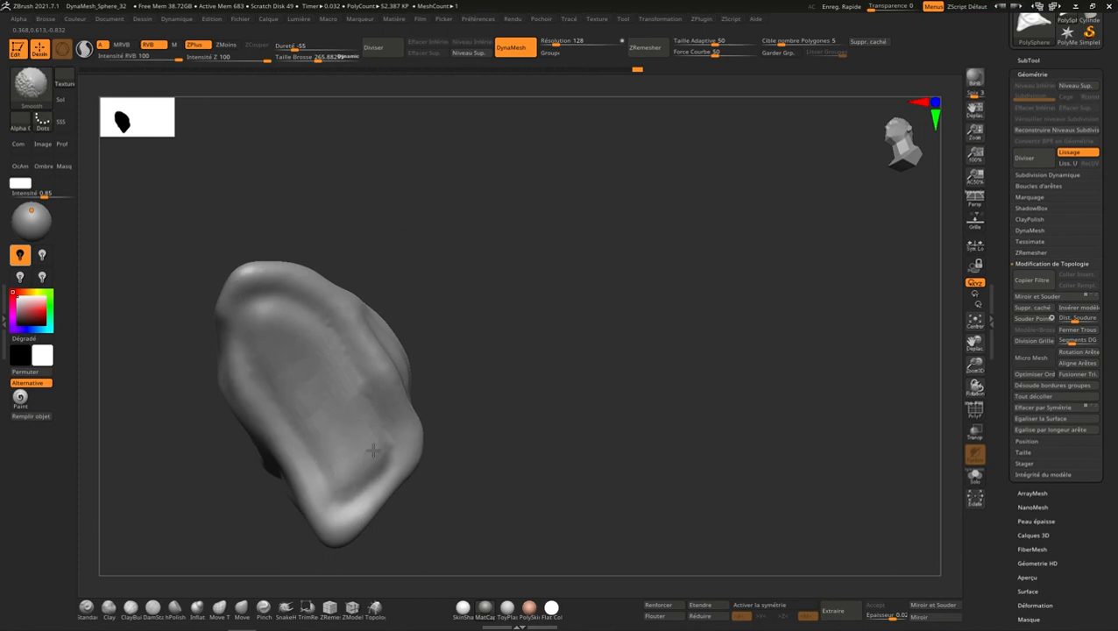
pyautogui.moveTo(293, 340)
pyautogui.mouseDown(button='right')
pyautogui.moveTo(395, 303)
pyautogui.moveTo(559, 387)
pyautogui.moveTo(528, 350)
pyautogui.moveTo(499, 385)
pyautogui.mouseUp(button='right')
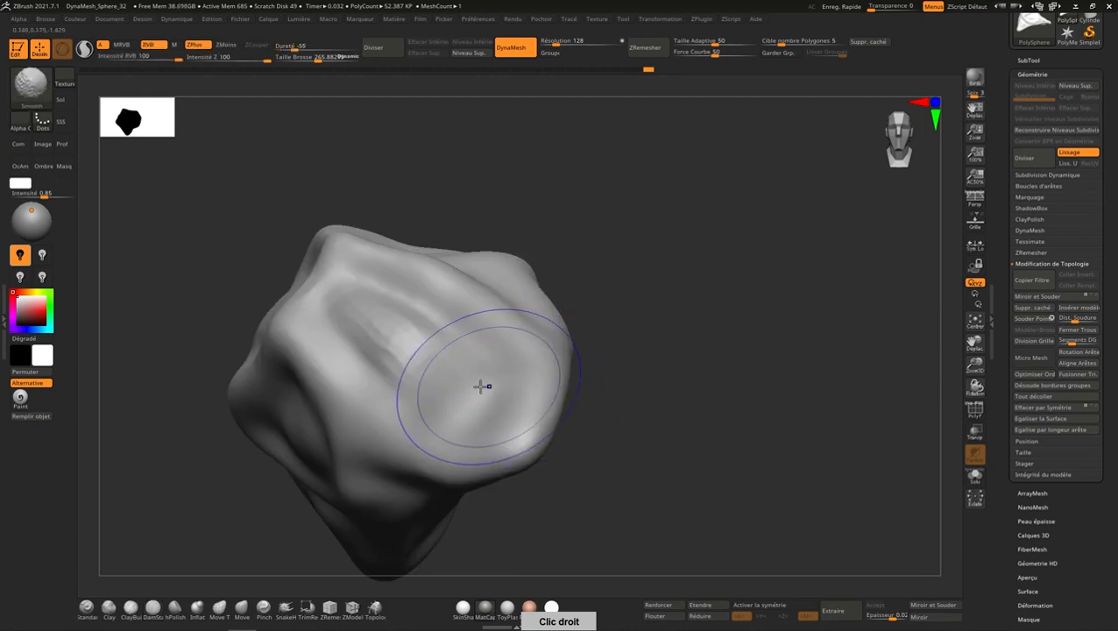
pyautogui.moveTo(416, 337)
pyautogui.keyDown('shift'); pyautogui.mouseDown()
pyautogui.moveTo(406, 365)
pyautogui.moveTo(372, 352)
pyautogui.mouseUp(); pyautogui.keyUp('shift')
# Step: Smooth the rock's top face and the recessed underside until the carved edges are soft
pyautogui.moveTo(442, 318)
pyautogui.mouseDown(button='right')
pyautogui.moveTo(492, 348)
pyautogui.moveTo(420, 364)
pyautogui.mouseUp(button='right')
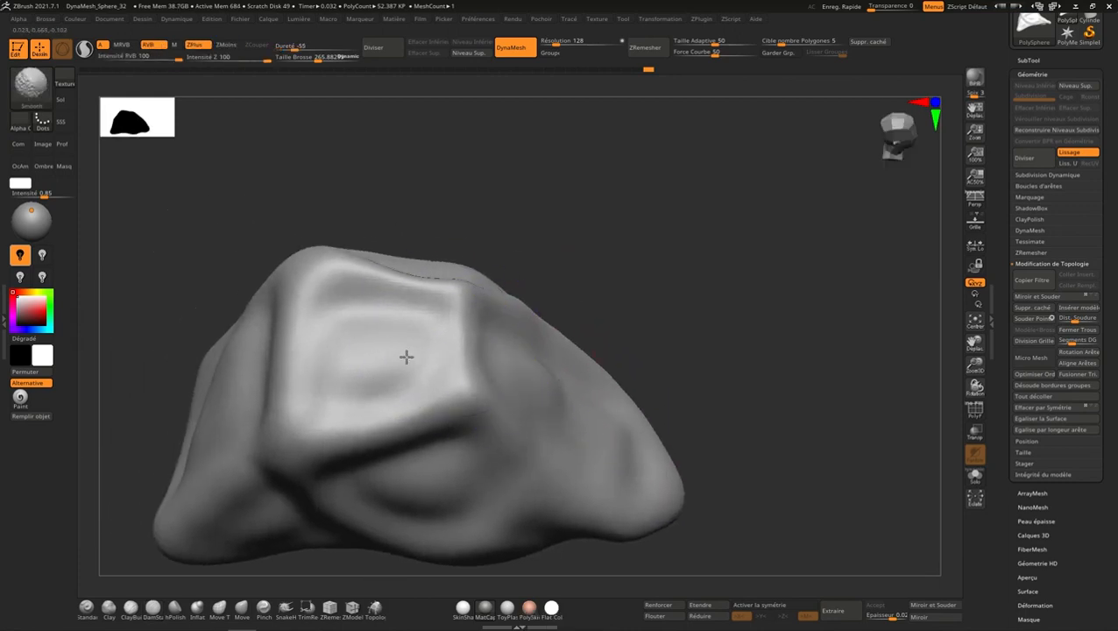
pyautogui.moveTo(500, 387)
pyautogui.mouseDown(button='right')
pyautogui.moveTo(654, 398)
pyautogui.moveTo(648, 227)
pyautogui.moveTo(626, 309)
pyautogui.moveTo(659, 364)
pyautogui.mouseUp(button='right')
pyautogui.moveTo(904, 142); pyautogui.dragTo(893, 163)
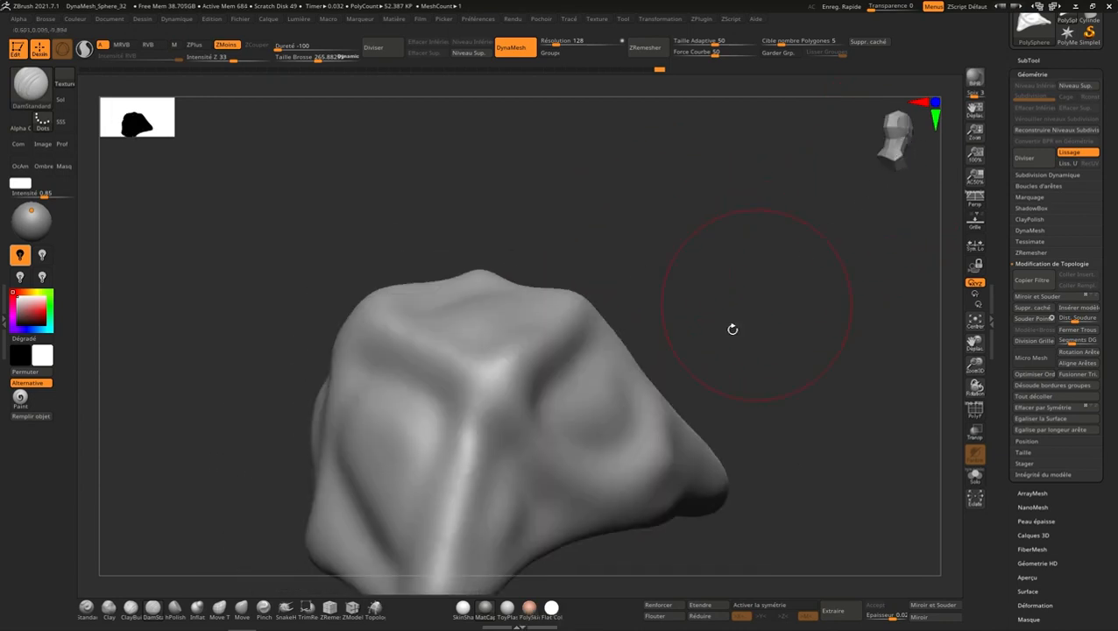
pyautogui.moveTo(733, 328); pyautogui.dragTo(613, 377, button='right')
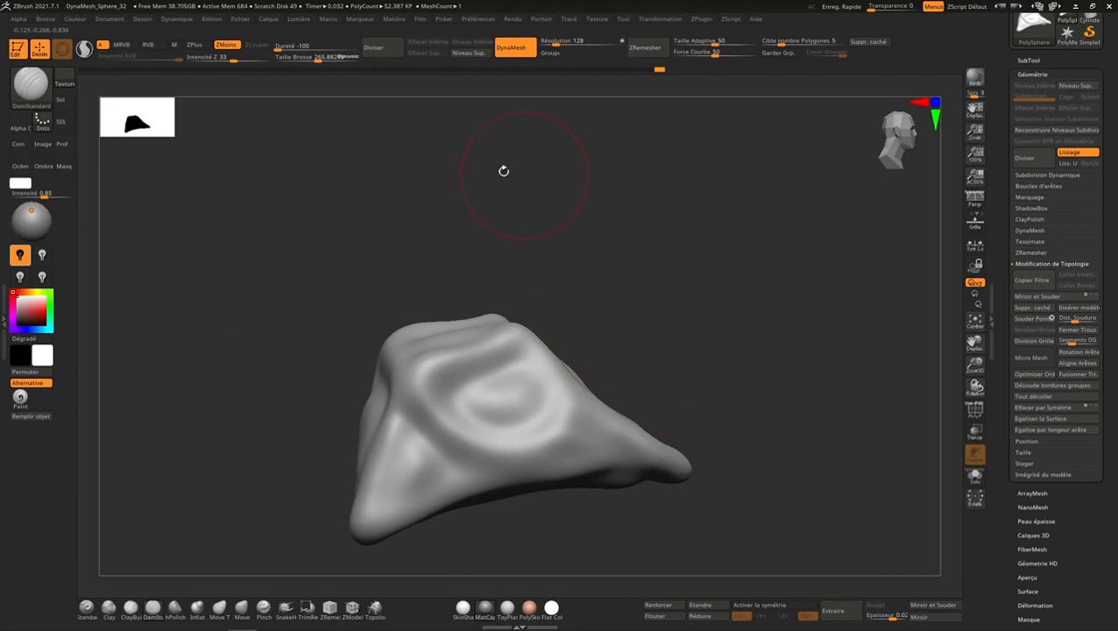
pyautogui.moveTo(489, 217)
pyautogui.mouseDown(button='right')
pyautogui.moveTo(527, 312)
pyautogui.moveTo(474, 474)
pyautogui.mouseUp(button='right')
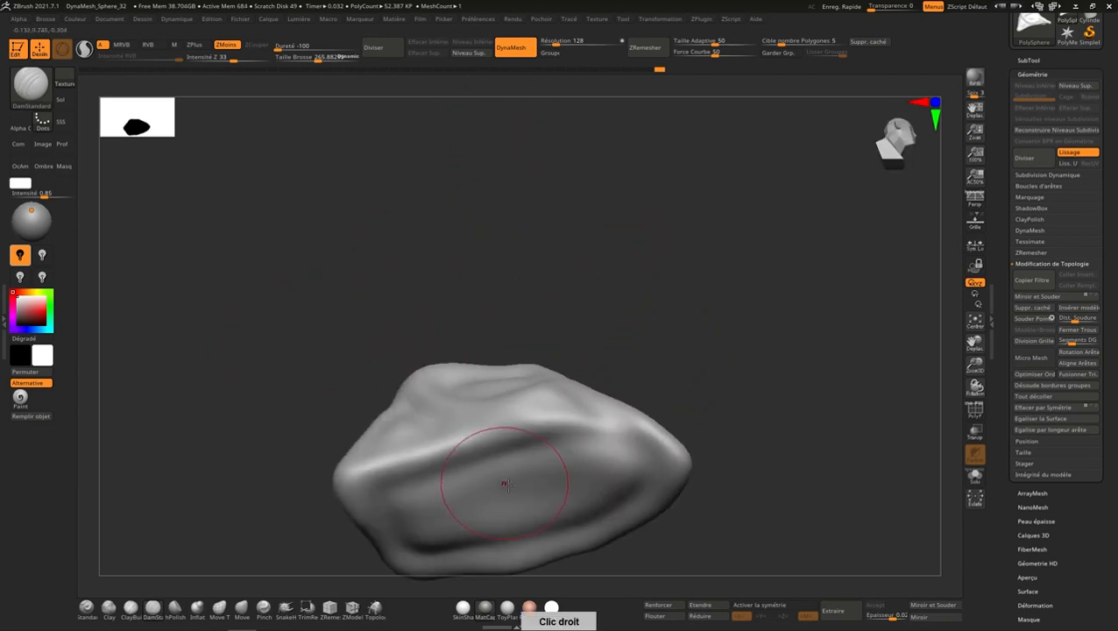
pyautogui.moveTo(548, 452)
pyautogui.mouseDown(button='right')
pyautogui.moveTo(629, 362)
pyautogui.moveTo(561, 441)
pyautogui.moveTo(532, 423)
pyautogui.moveTo(412, 471)
pyautogui.moveTo(439, 447)
pyautogui.moveTo(421, 464)
pyautogui.mouseUp(button='right')
pyautogui.moveTo(421, 464)
pyautogui.mouseDown()
pyautogui.moveTo(524, 436)
pyautogui.moveTo(619, 439)
pyautogui.moveTo(647, 482)
pyautogui.moveTo(407, 523)
pyautogui.moveTo(412, 467)
pyautogui.mouseUp()
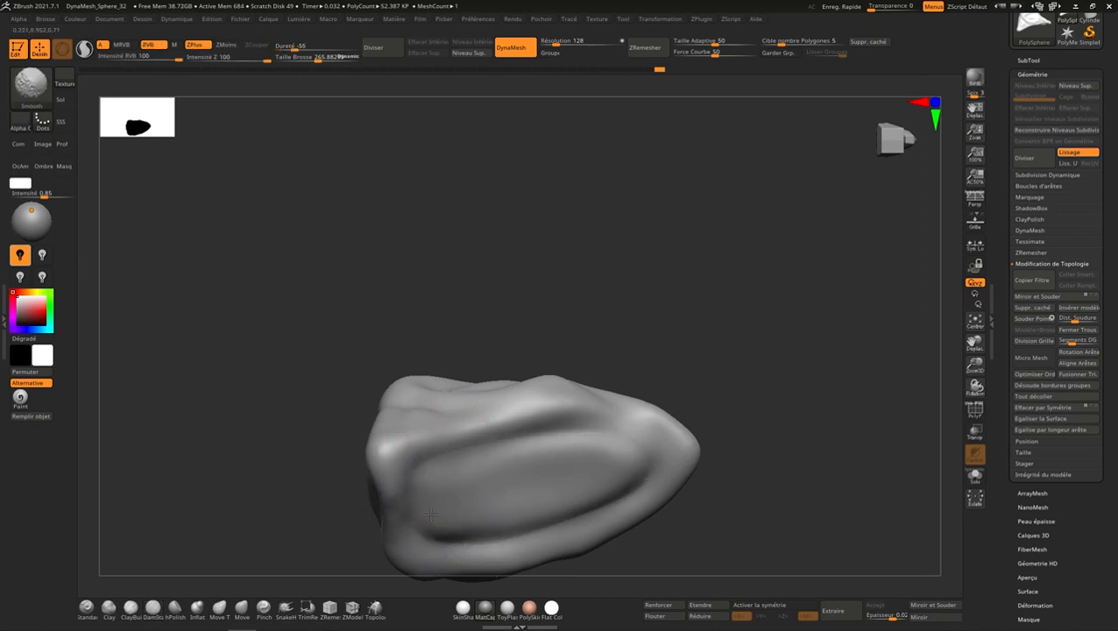
pyautogui.moveTo(448, 517); pyautogui.dragTo(282, 579, button='right')
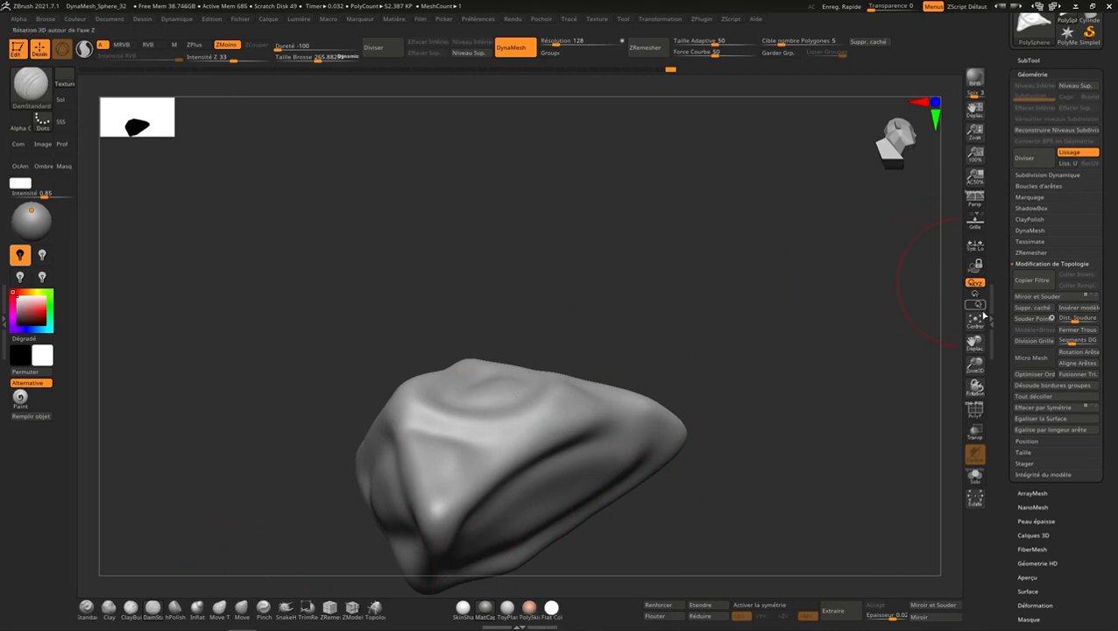
# Step: Update the smoothed rock's DynaMesh topology, inspecting the polygon wireframe and hiding it again
pyautogui.click(974, 409)
pyautogui.press('ctrl')
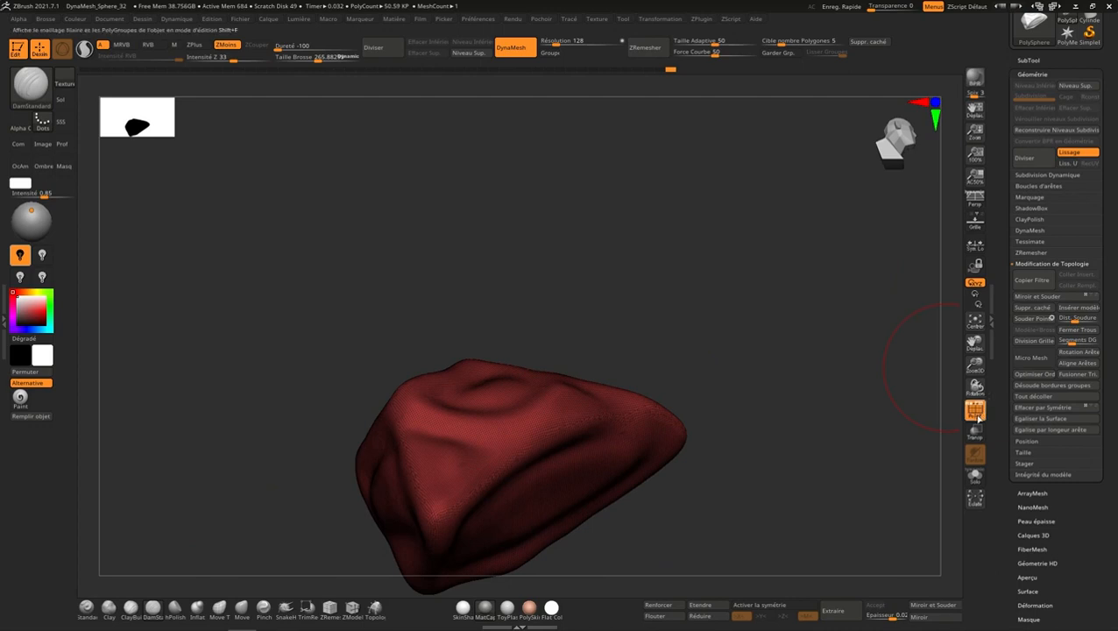
pyautogui.click(974, 409)
# Step: Using the hPolish brush at a size of about 306, flatten the rock's long grooved slope into a sharp-edged plane
pyautogui.click(174, 606)
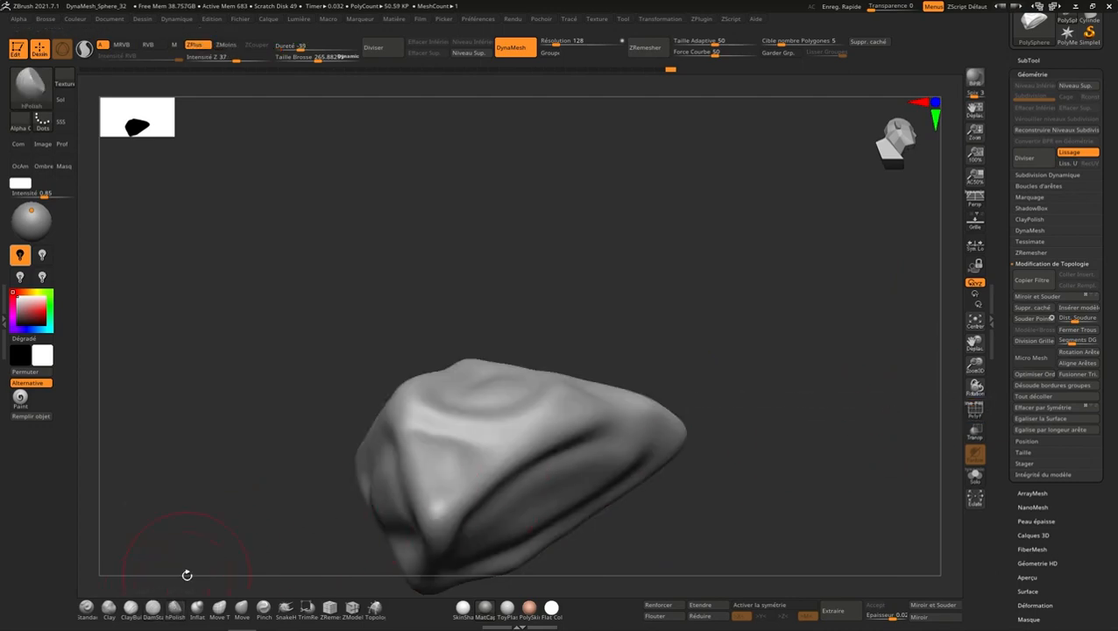
pyautogui.moveTo(644, 374)
pyautogui.mouseDown(button='right')
pyautogui.moveTo(637, 406)
pyautogui.moveTo(671, 387)
pyautogui.moveTo(671, 412)
pyautogui.moveTo(698, 429)
pyautogui.moveTo(666, 422)
pyautogui.mouseUp(button='right')
pyautogui.press('s')
pyautogui.moveTo(667, 421); pyautogui.dragTo(673, 419)
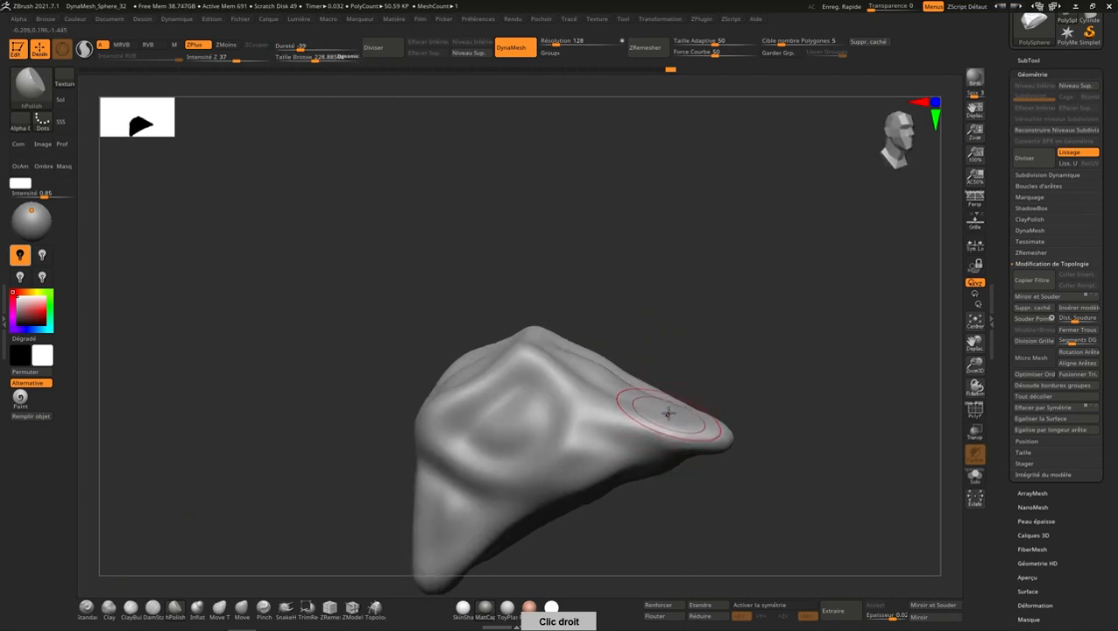
pyautogui.moveTo(669, 412); pyautogui.dragTo(659, 426, button='right')
pyautogui.press('s')
pyautogui.moveTo(684, 394); pyautogui.dragTo(698, 392)
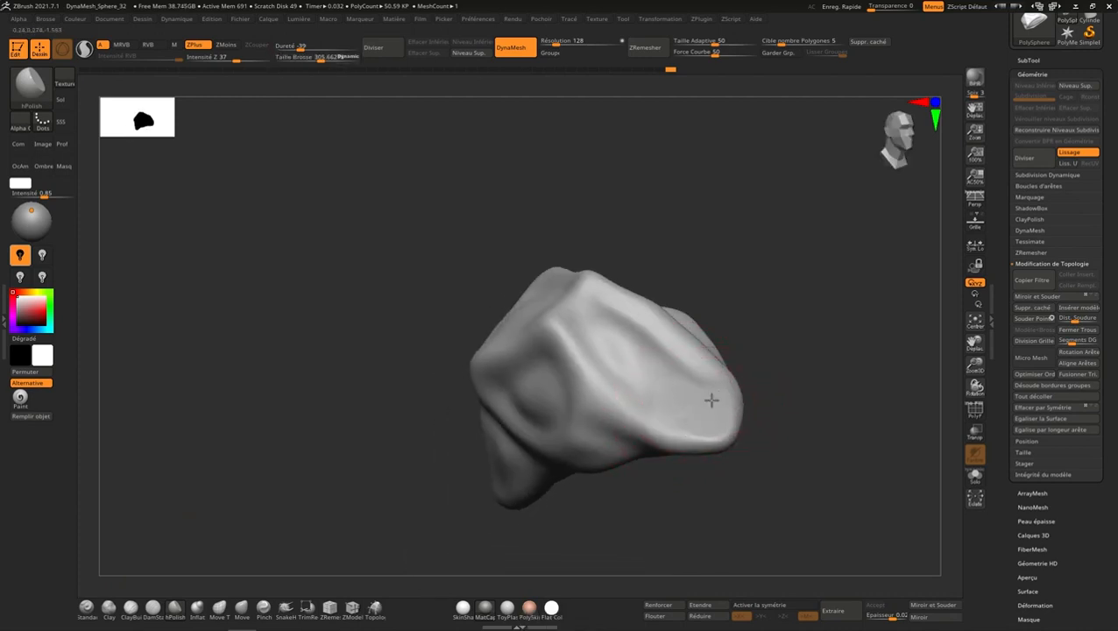
pyautogui.moveTo(680, 398)
pyautogui.mouseDown()
pyautogui.moveTo(601, 336)
pyautogui.moveTo(569, 331)
pyautogui.mouseUp()
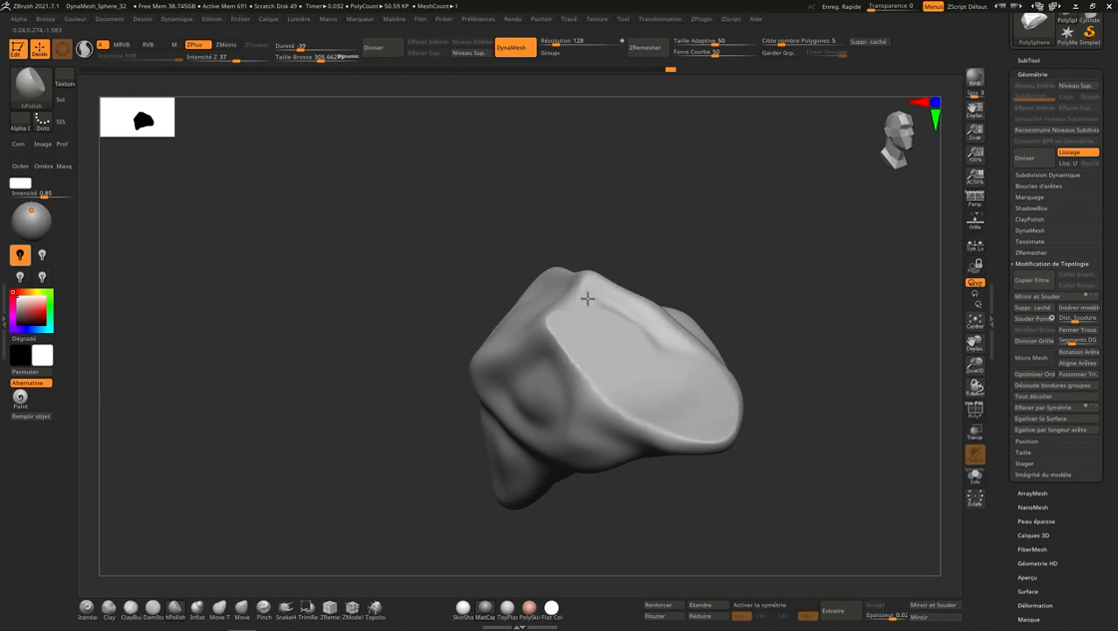
pyautogui.moveTo(673, 318); pyautogui.dragTo(645, 336)
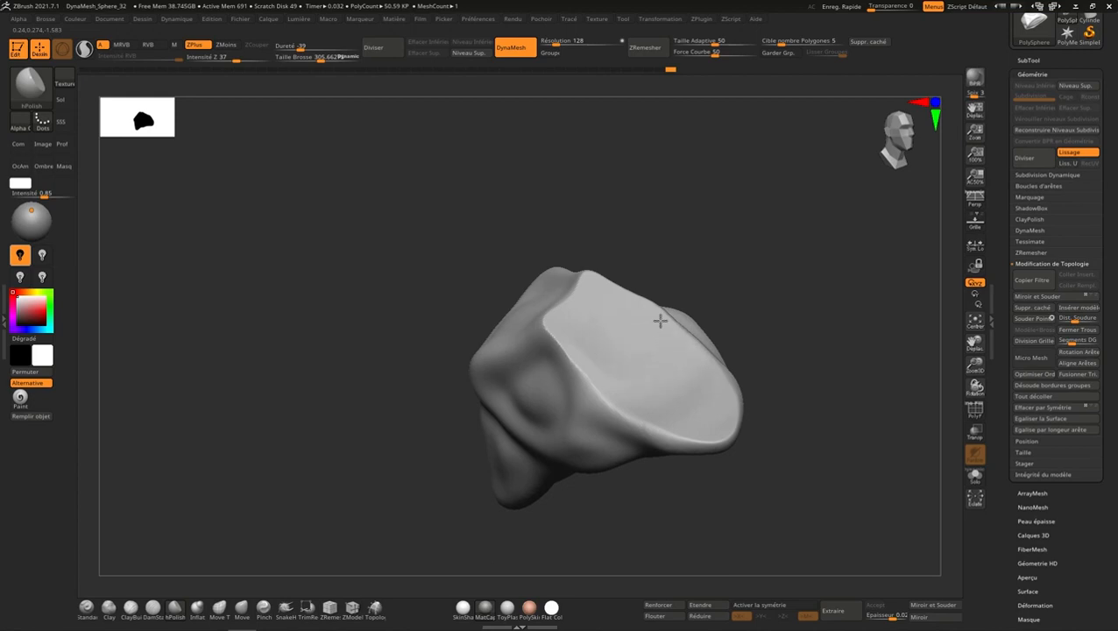
pyautogui.moveTo(604, 387); pyautogui.dragTo(656, 359, button='right')
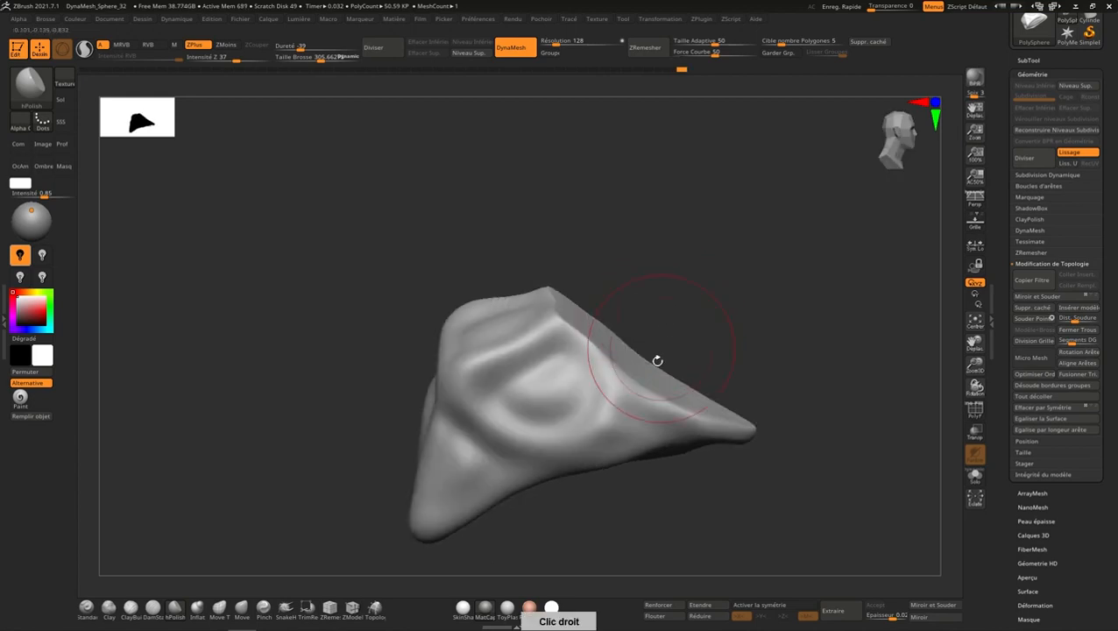
# Step: Reduce the hPolish brush size to about 163 and flatten the bands surrounding the rock's round hollow
pyautogui.press('s')
pyautogui.moveTo(646, 385); pyautogui.dragTo(631, 397)
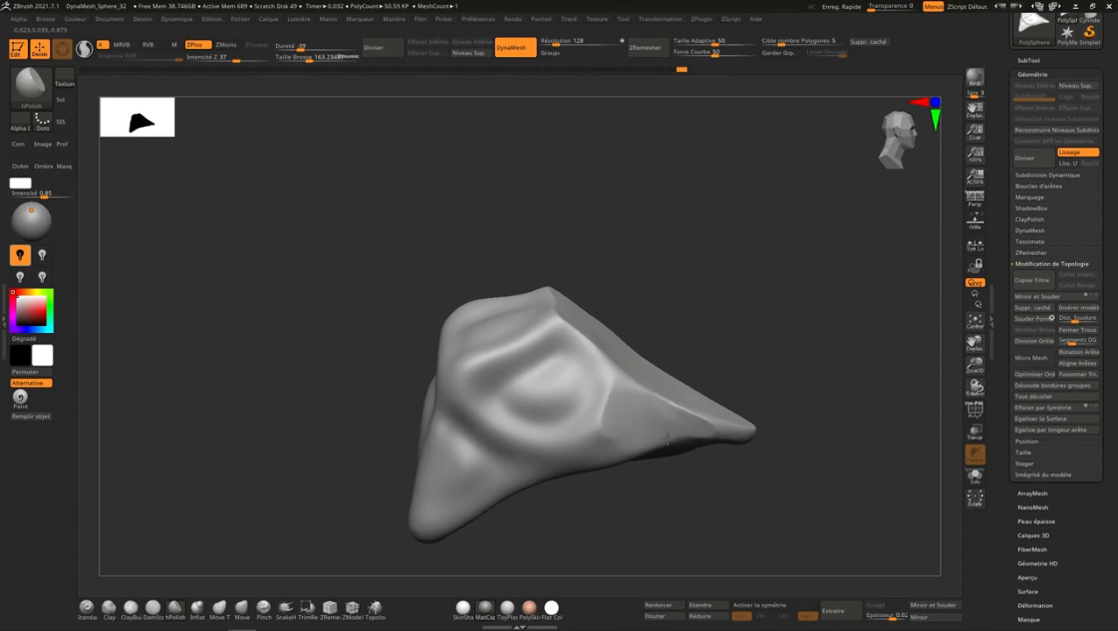
pyautogui.moveTo(668, 436); pyautogui.dragTo(607, 440, button='right')
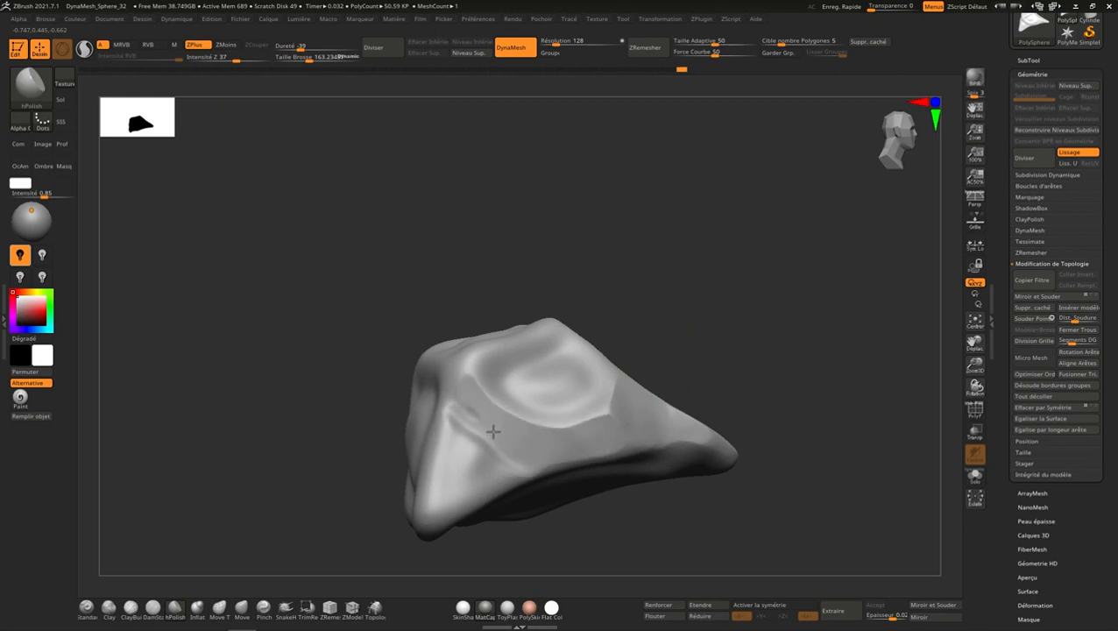
pyautogui.moveTo(494, 431)
pyautogui.mouseDown()
pyautogui.moveTo(444, 424)
pyautogui.moveTo(452, 454)
pyautogui.moveTo(499, 462)
pyautogui.moveTo(459, 429)
pyautogui.moveTo(474, 453)
pyautogui.moveTo(528, 469)
pyautogui.moveTo(470, 498)
pyautogui.mouseUp()
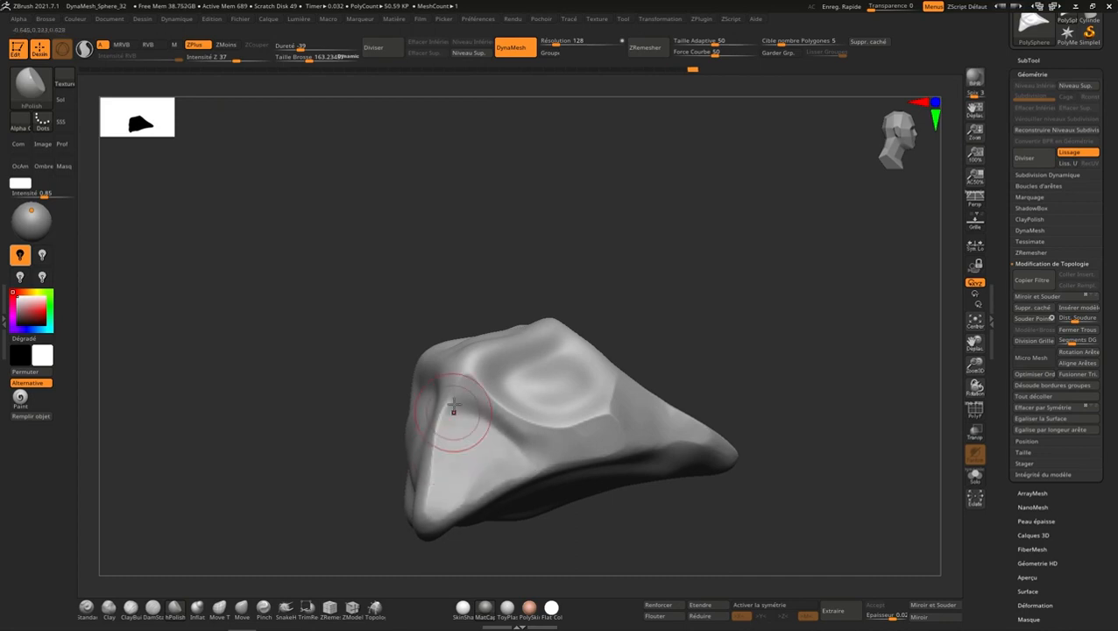
pyautogui.moveTo(454, 407); pyautogui.dragTo(449, 417, button='right')
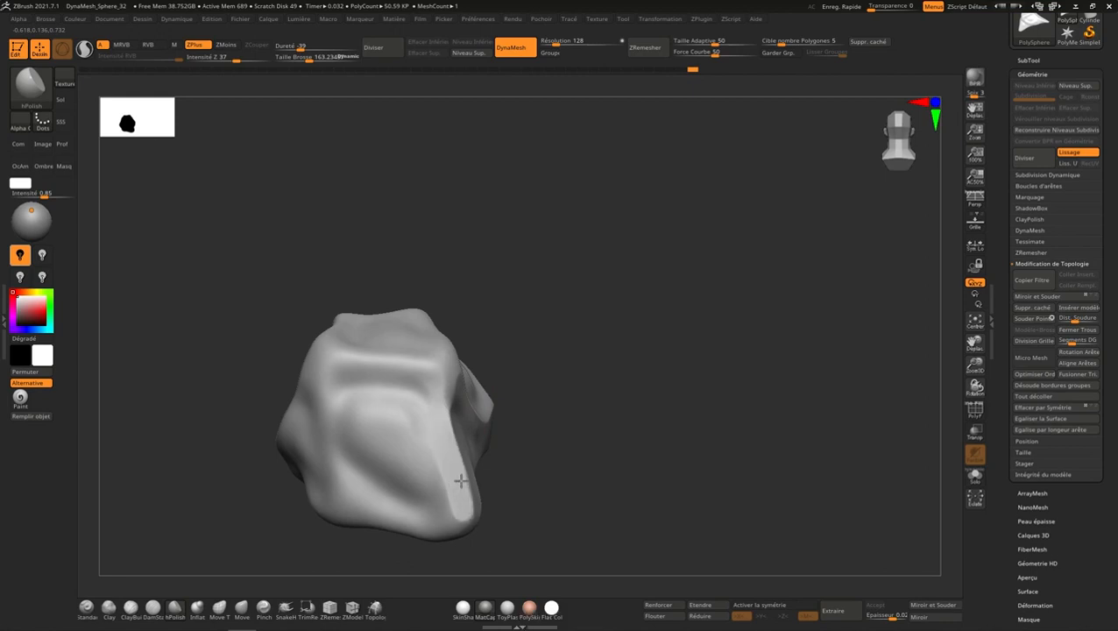
# Step: Flatten the recessed side face below the rock's top into planes with hPolish
pyautogui.moveTo(486, 464); pyautogui.dragTo(473, 504, button='right')
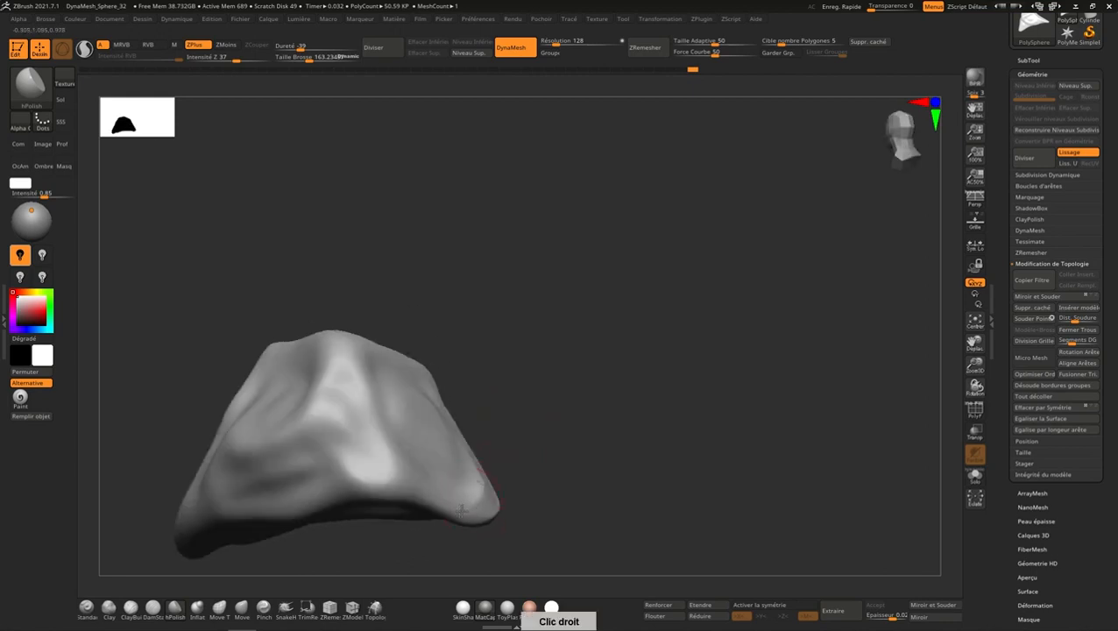
pyautogui.moveTo(392, 483); pyautogui.dragTo(380, 430, button='right')
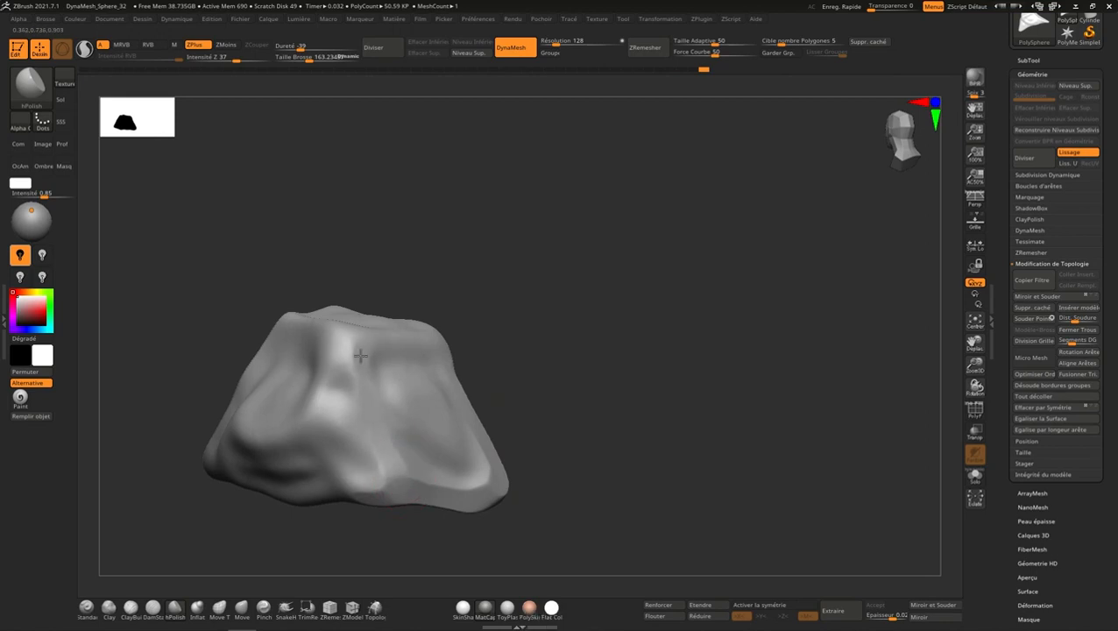
pyautogui.moveTo(361, 355); pyautogui.dragTo(412, 338, button='right')
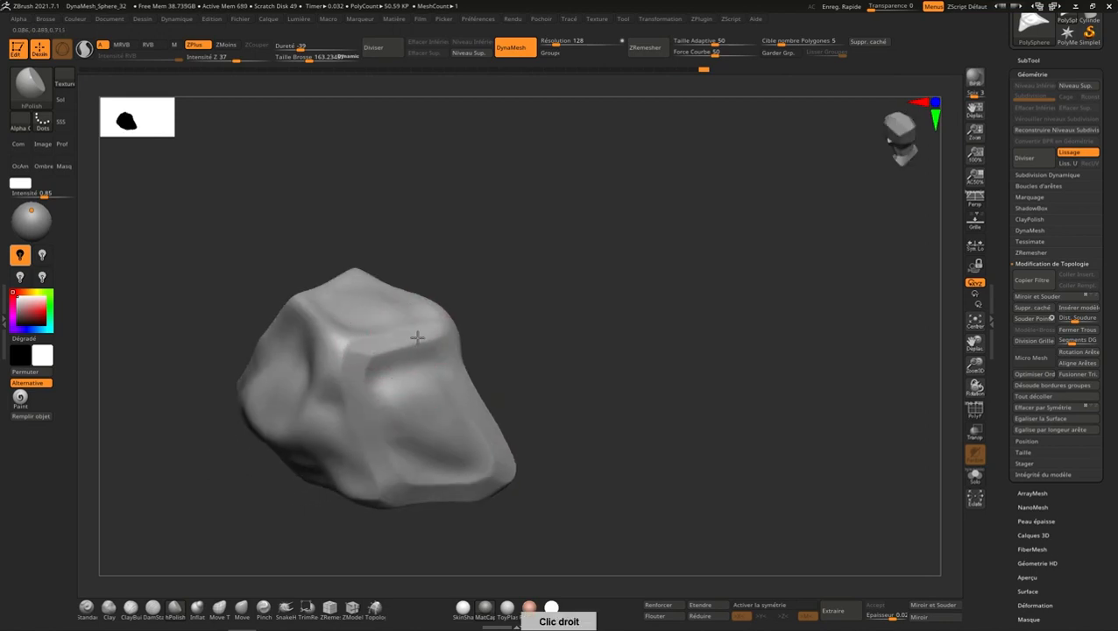
pyautogui.moveTo(449, 330)
pyautogui.mouseDown()
pyautogui.moveTo(373, 349)
pyautogui.moveTo(386, 412)
pyautogui.moveTo(407, 379)
pyautogui.moveTo(437, 379)
pyautogui.mouseUp()
pyautogui.moveTo(406, 458); pyautogui.dragTo(401, 446)
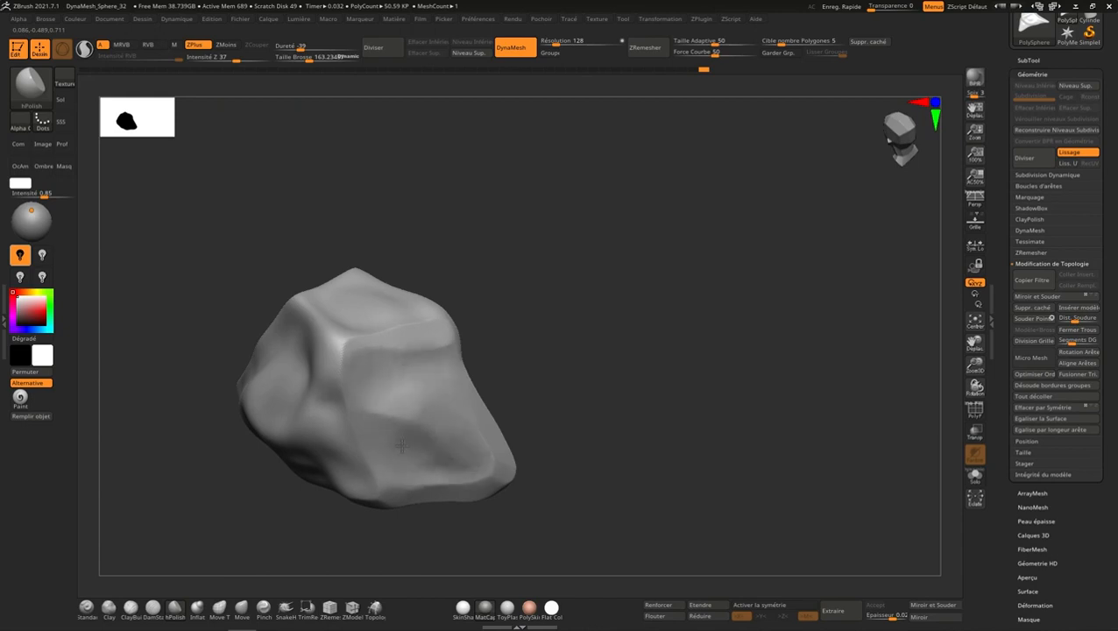
# Step: Polish the rock's top face and the ridge where it meets the long slope into crisp facets
pyautogui.moveTo(436, 386); pyautogui.dragTo(474, 404, button='right')
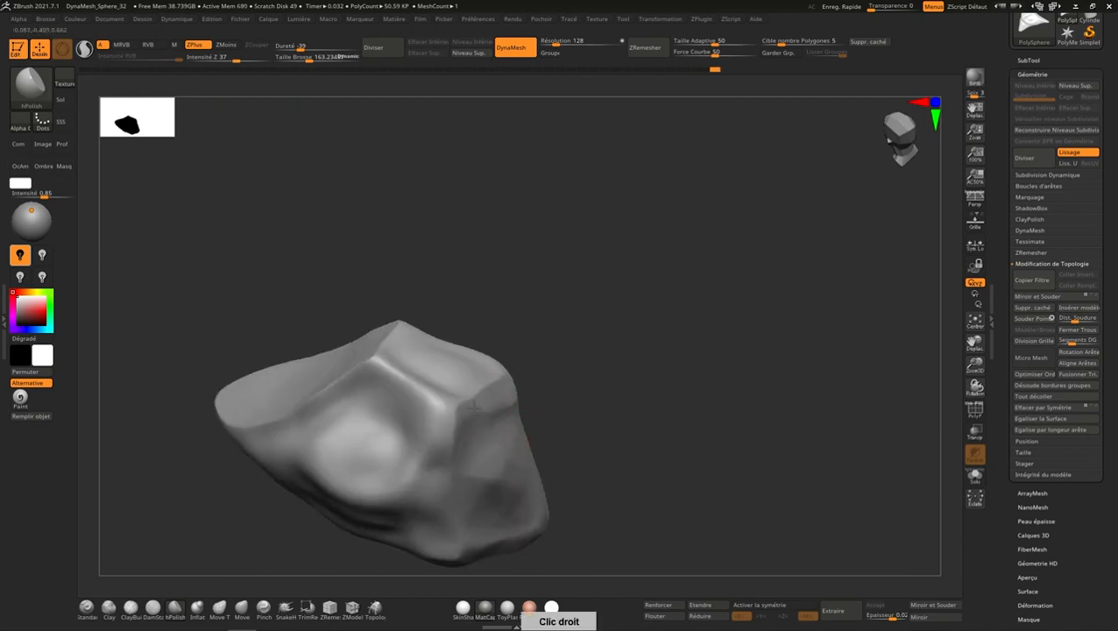
pyautogui.moveTo(425, 390)
pyautogui.mouseDown()
pyautogui.moveTo(471, 412)
pyautogui.moveTo(396, 368)
pyautogui.moveTo(448, 408)
pyautogui.moveTo(412, 371)
pyautogui.mouseUp()
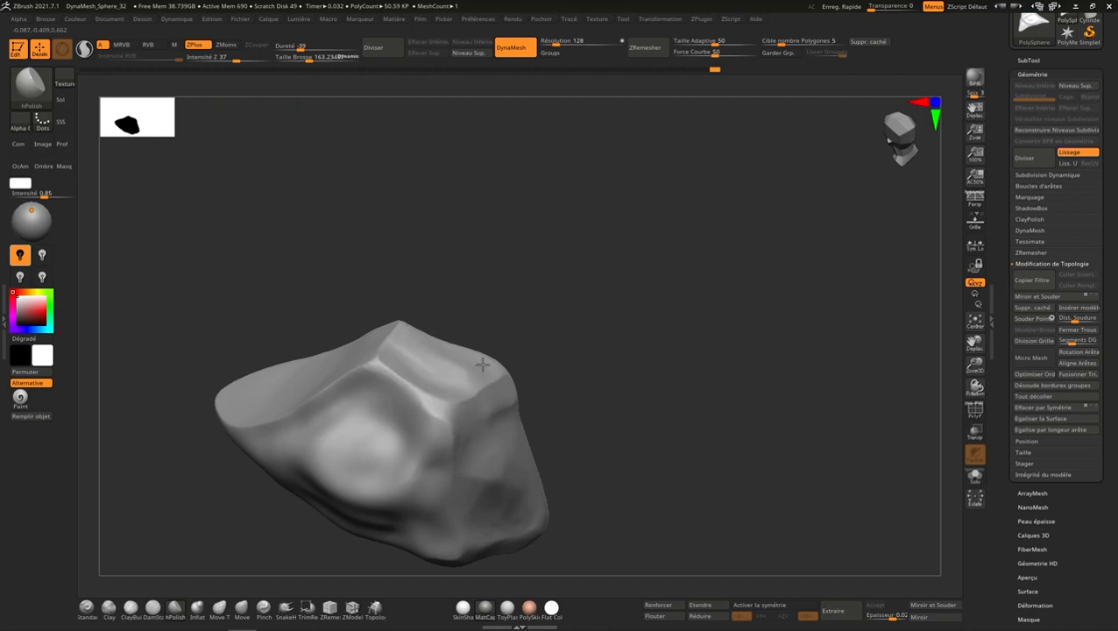
pyautogui.moveTo(482, 364); pyautogui.dragTo(385, 348, button='right')
pyautogui.moveTo(386, 315); pyautogui.dragTo(389, 347)
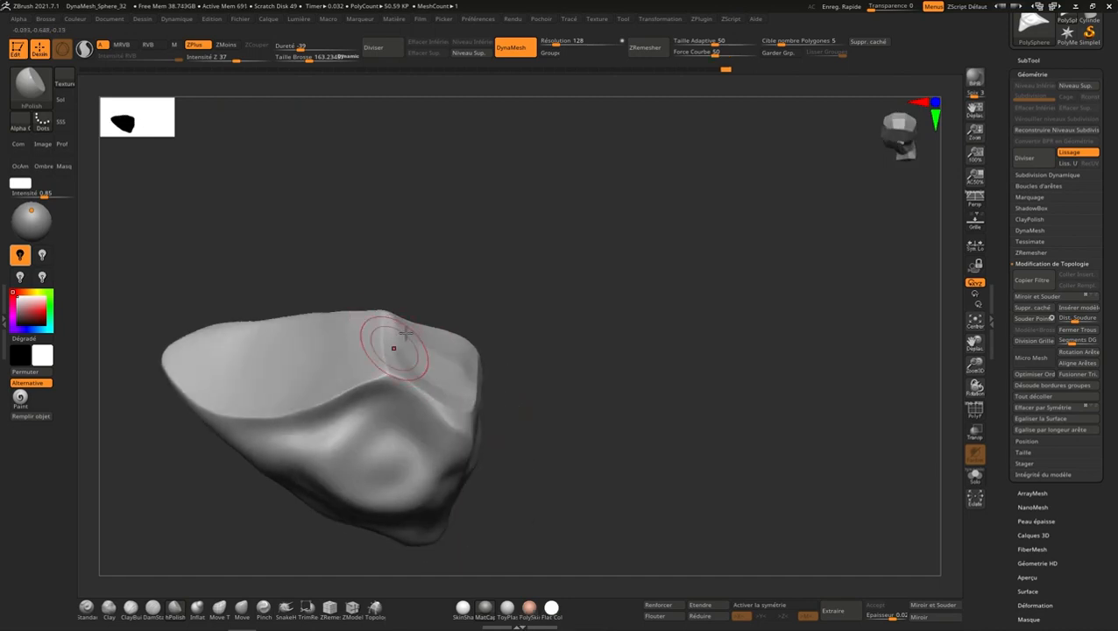
pyautogui.moveTo(437, 372); pyautogui.dragTo(435, 348, button='right')
pyautogui.moveTo(392, 367)
pyautogui.mouseDown()
pyautogui.moveTo(437, 395)
pyautogui.moveTo(425, 393)
pyautogui.moveTo(448, 447)
pyautogui.mouseUp()
# Step: Flatten the broad side face around its round recess, from the lower edge to the pointed tip and upper ridge
pyautogui.moveTo(400, 469); pyautogui.dragTo(450, 394, button='right')
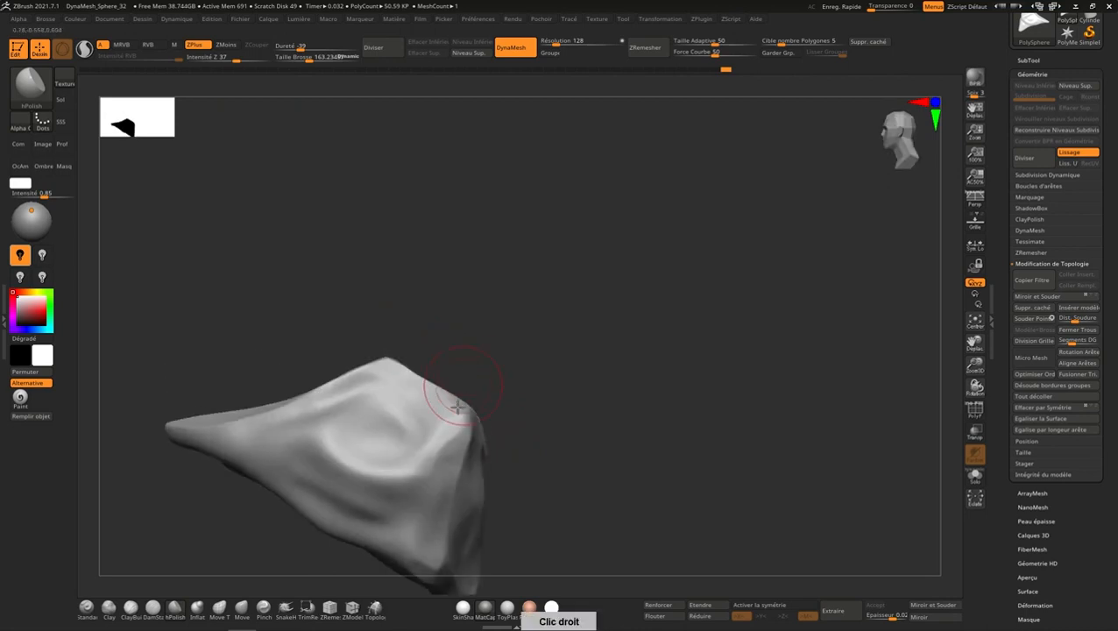
pyautogui.moveTo(364, 535)
pyautogui.mouseDown()
pyautogui.moveTo(399, 550)
pyautogui.moveTo(273, 474)
pyautogui.mouseUp()
pyautogui.moveTo(220, 444); pyautogui.dragTo(178, 424)
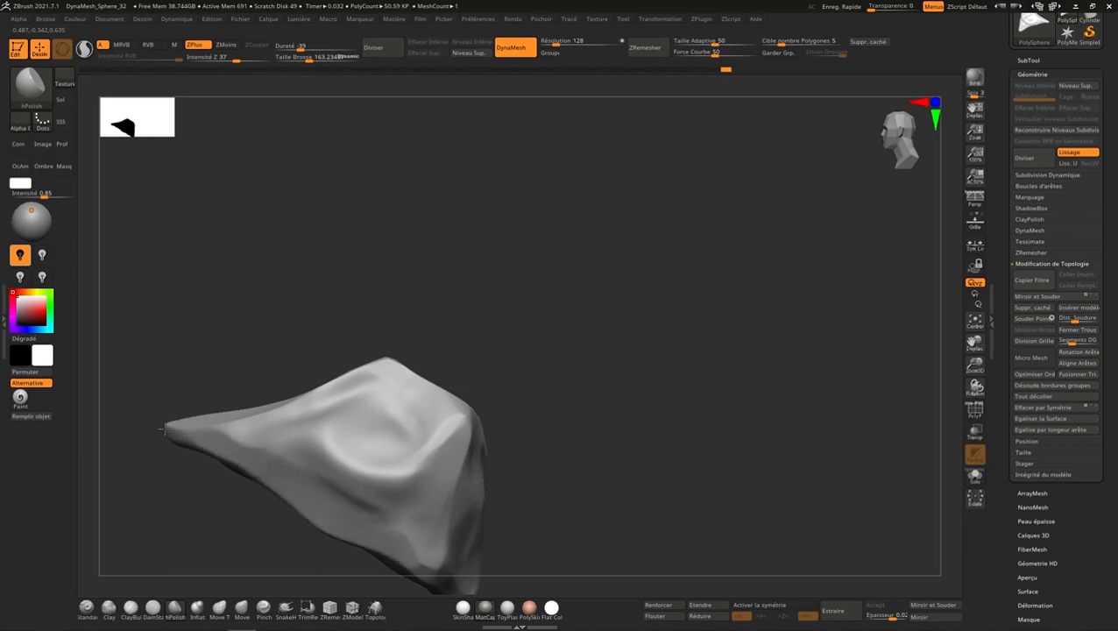
pyautogui.moveTo(249, 433)
pyautogui.mouseDown()
pyautogui.moveTo(290, 432)
pyautogui.moveTo(388, 505)
pyautogui.mouseUp()
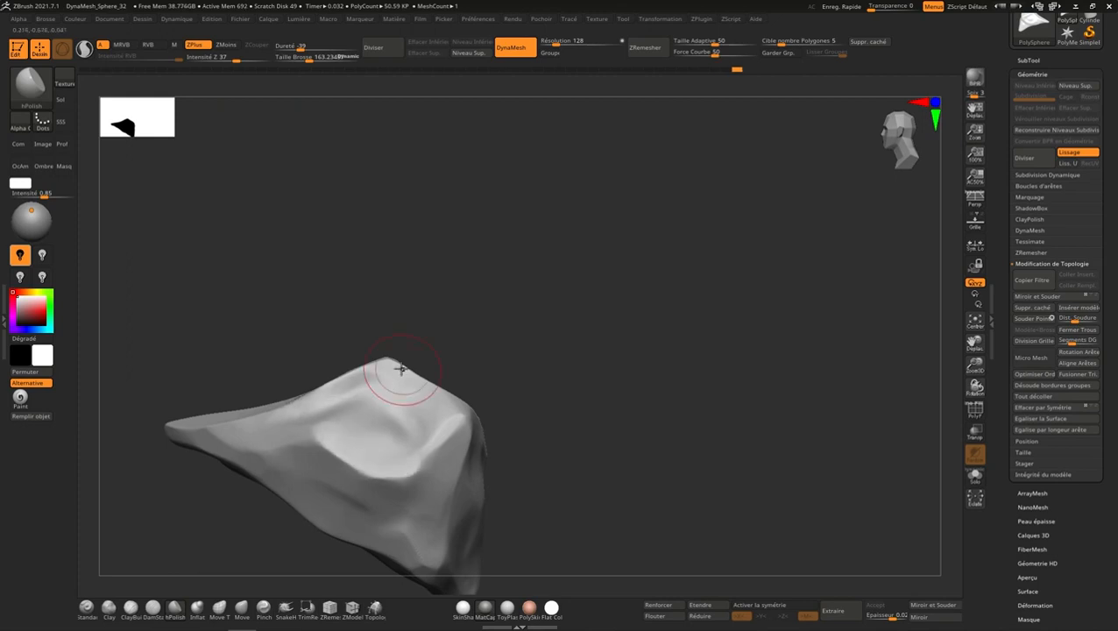
pyautogui.moveTo(394, 374); pyautogui.dragTo(382, 397, button='right')
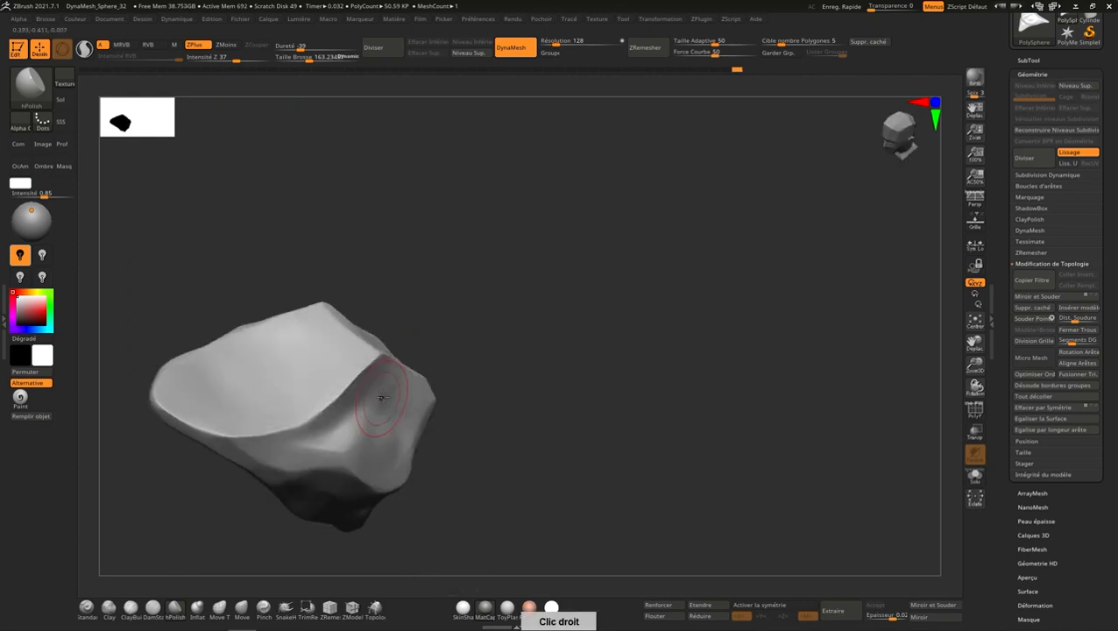
pyautogui.moveTo(374, 359)
pyautogui.mouseDown()
pyautogui.moveTo(300, 424)
pyautogui.moveTo(227, 437)
pyautogui.moveTo(340, 391)
pyautogui.moveTo(372, 349)
pyautogui.mouseUp()
# Step: Polish the rock's underside, flattening the long central bulge and softening the groove around it
pyautogui.moveTo(230, 415)
pyautogui.mouseDown(button='right')
pyautogui.moveTo(279, 423)
pyautogui.moveTo(229, 392)
pyautogui.moveTo(334, 385)
pyautogui.mouseUp(button='right')
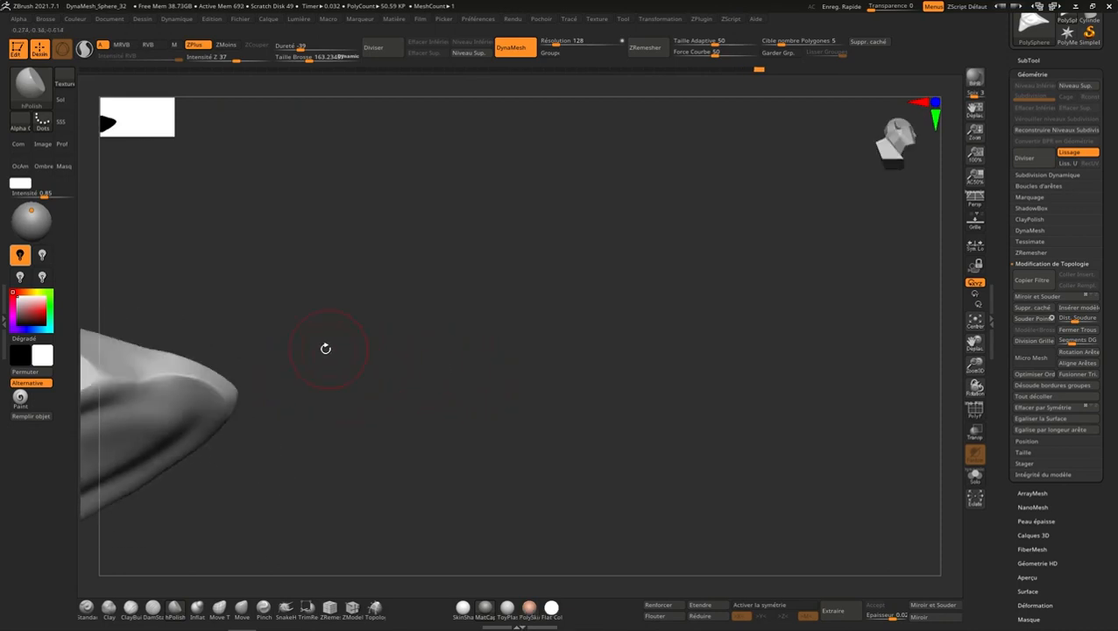
pyautogui.moveTo(325, 347); pyautogui.dragTo(437, 394, button='right')
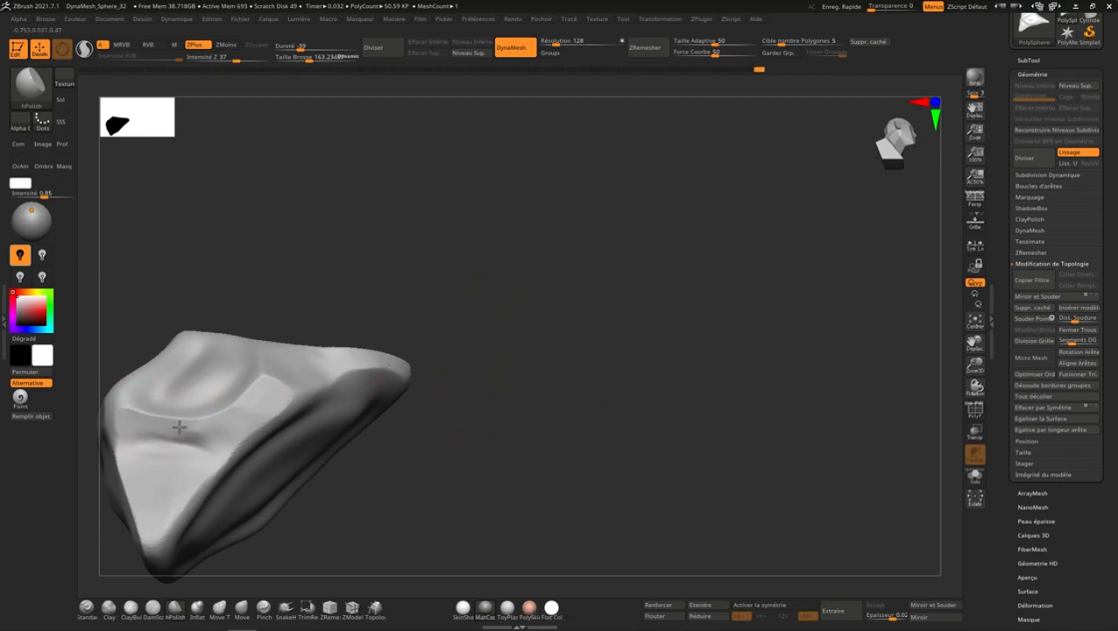
pyautogui.moveTo(225, 418); pyautogui.dragTo(505, 324, button='right')
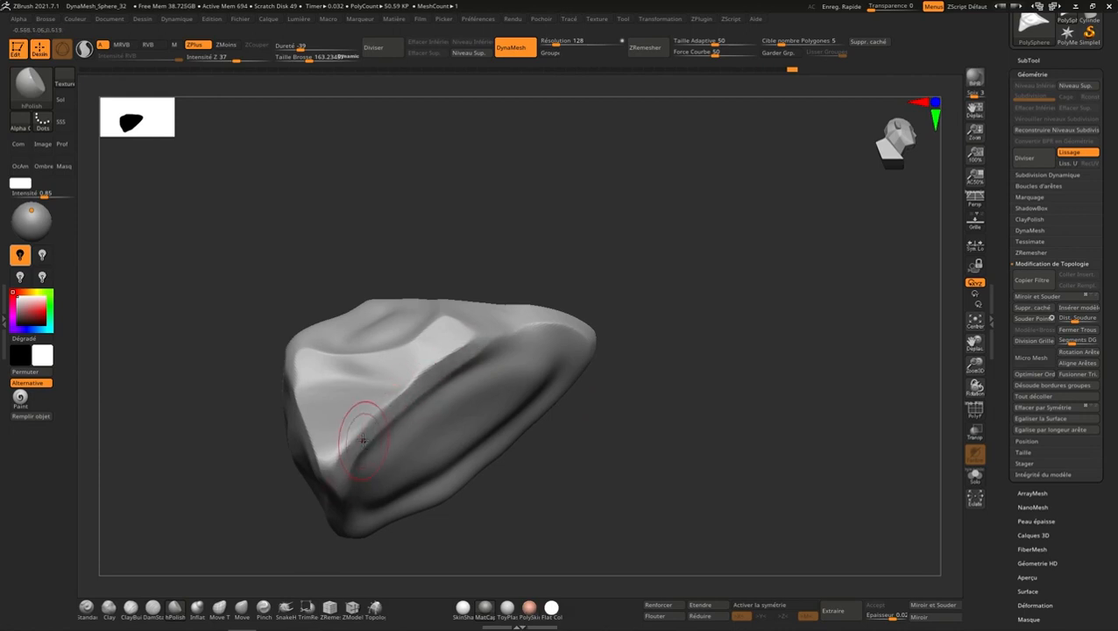
pyautogui.moveTo(368, 453); pyautogui.dragTo(350, 462, button='right')
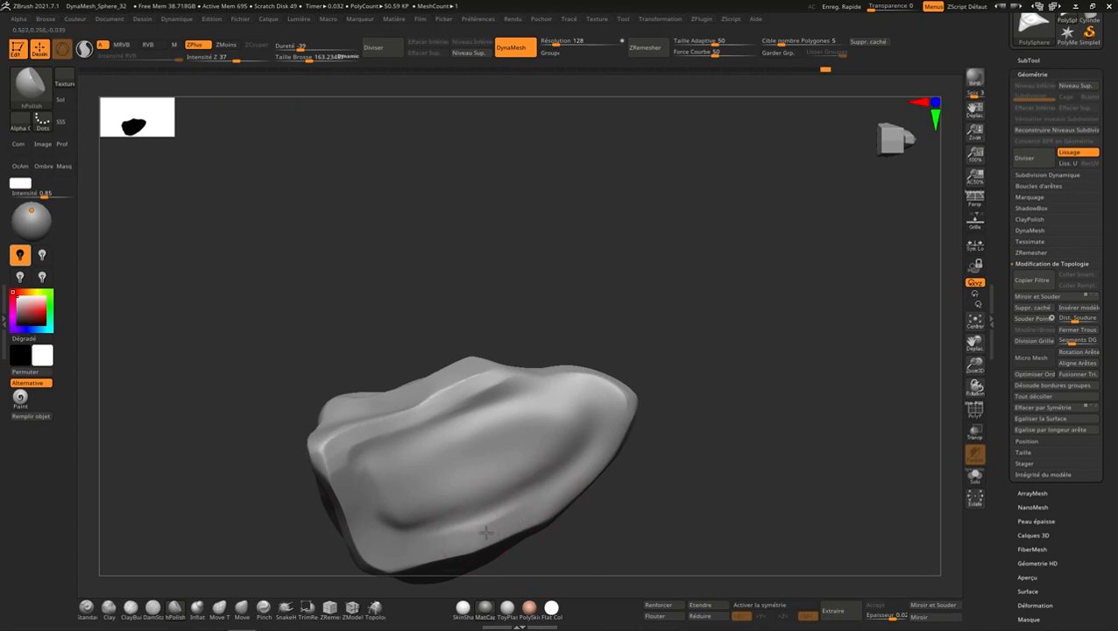
pyautogui.moveTo(627, 398)
pyautogui.mouseDown()
pyautogui.moveTo(582, 380)
pyautogui.moveTo(549, 403)
pyautogui.moveTo(541, 448)
pyautogui.moveTo(512, 428)
pyautogui.moveTo(498, 476)
pyautogui.moveTo(491, 433)
pyautogui.moveTo(434, 449)
pyautogui.mouseUp()
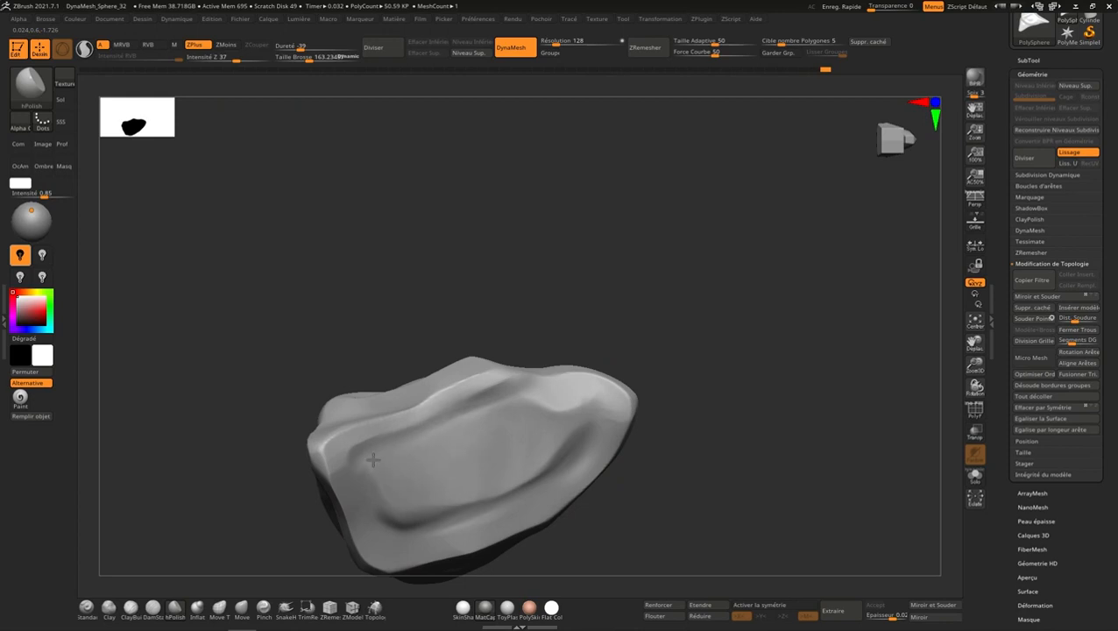
pyautogui.moveTo(411, 495)
pyautogui.mouseDown()
pyautogui.moveTo(456, 501)
pyautogui.moveTo(537, 460)
pyautogui.moveTo(518, 450)
pyautogui.mouseUp()
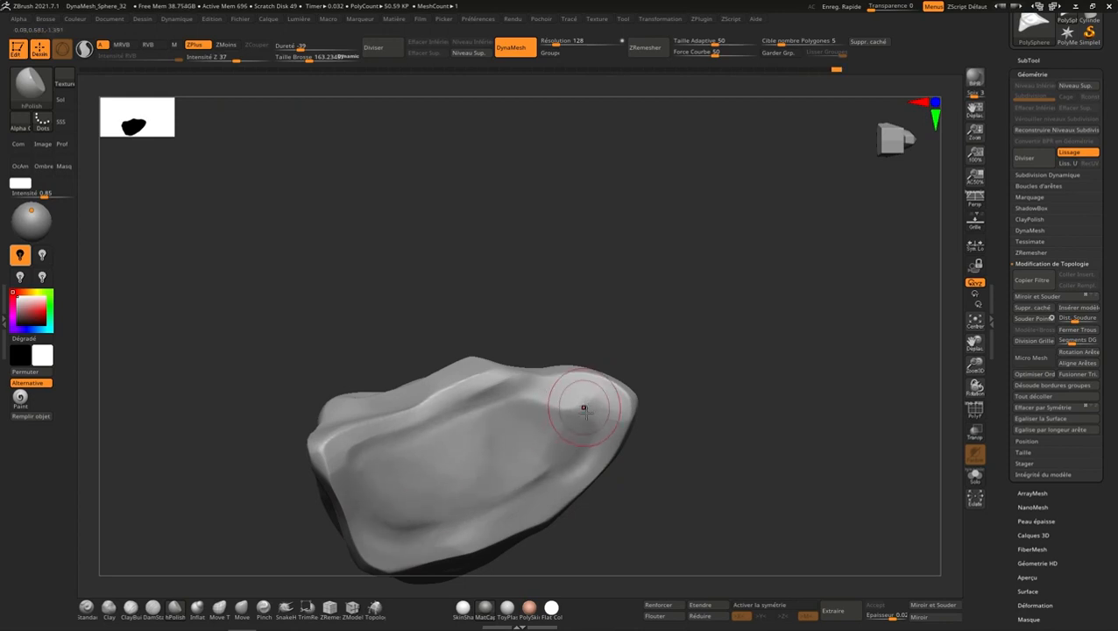
# Step: Flatten the rim around the rock's underside into angular planes with hPolish
pyautogui.moveTo(582, 404); pyautogui.dragTo(607, 387, button='right')
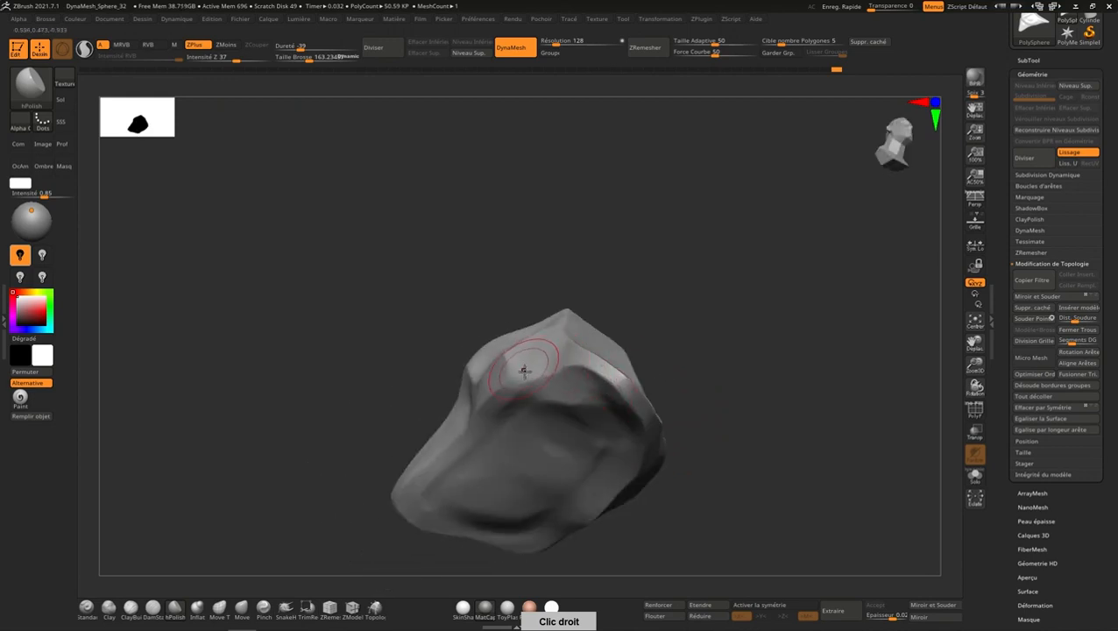
pyautogui.moveTo(523, 371)
pyautogui.mouseDown()
pyautogui.moveTo(537, 370)
pyautogui.moveTo(532, 357)
pyautogui.mouseUp()
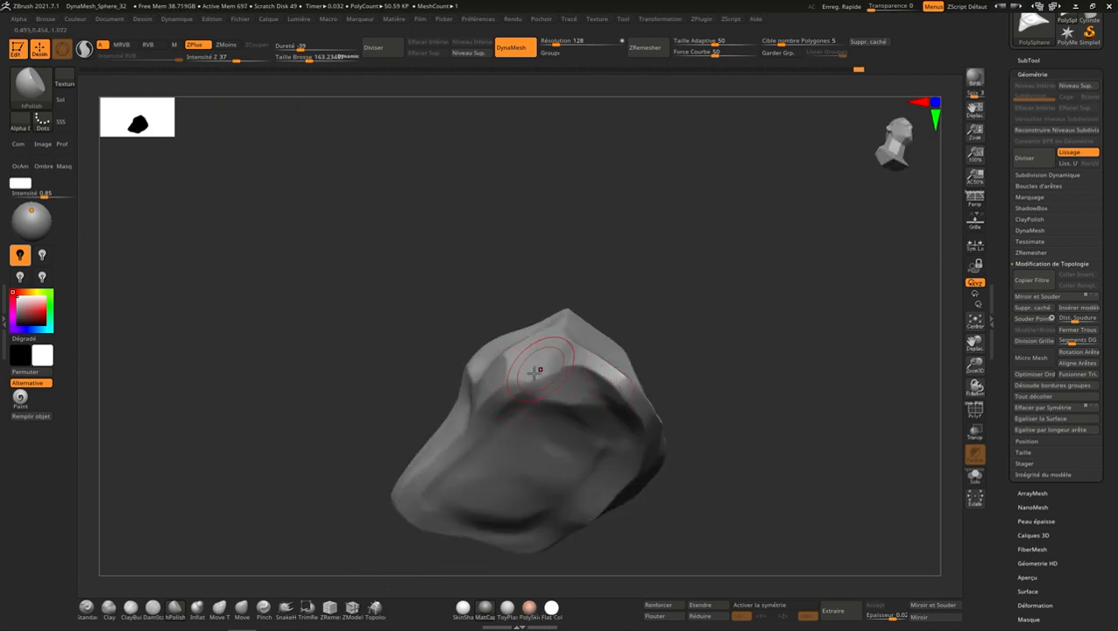
pyautogui.moveTo(595, 371)
pyautogui.mouseDown()
pyautogui.moveTo(624, 399)
pyautogui.moveTo(638, 390)
pyautogui.mouseUp()
pyautogui.moveTo(638, 390); pyautogui.dragTo(645, 374, button='right')
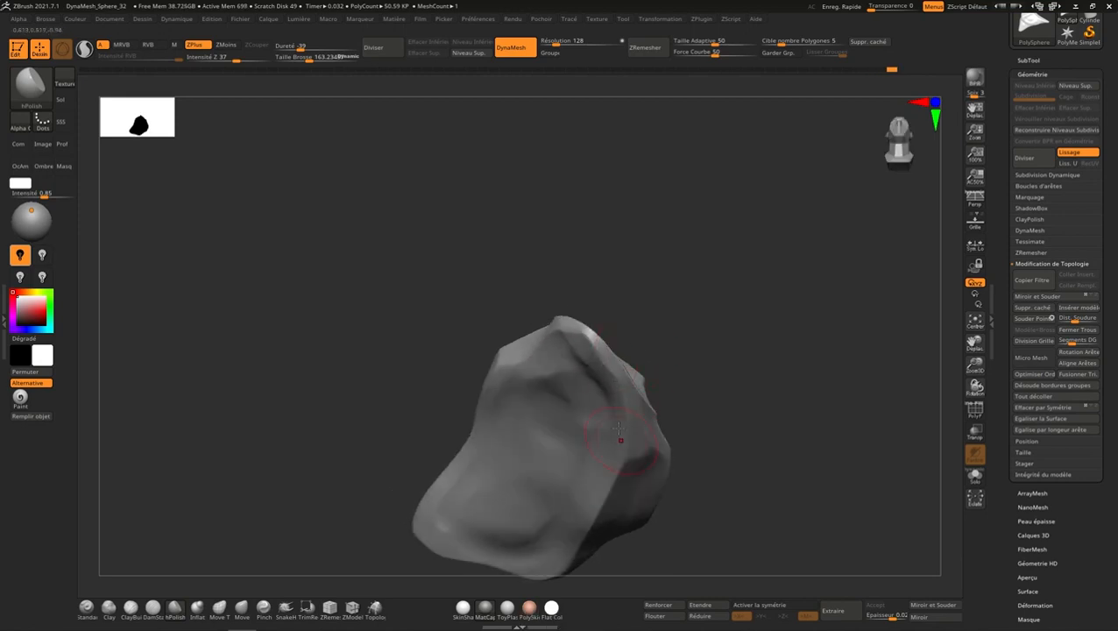
pyautogui.moveTo(609, 381); pyautogui.dragTo(614, 341, button='right')
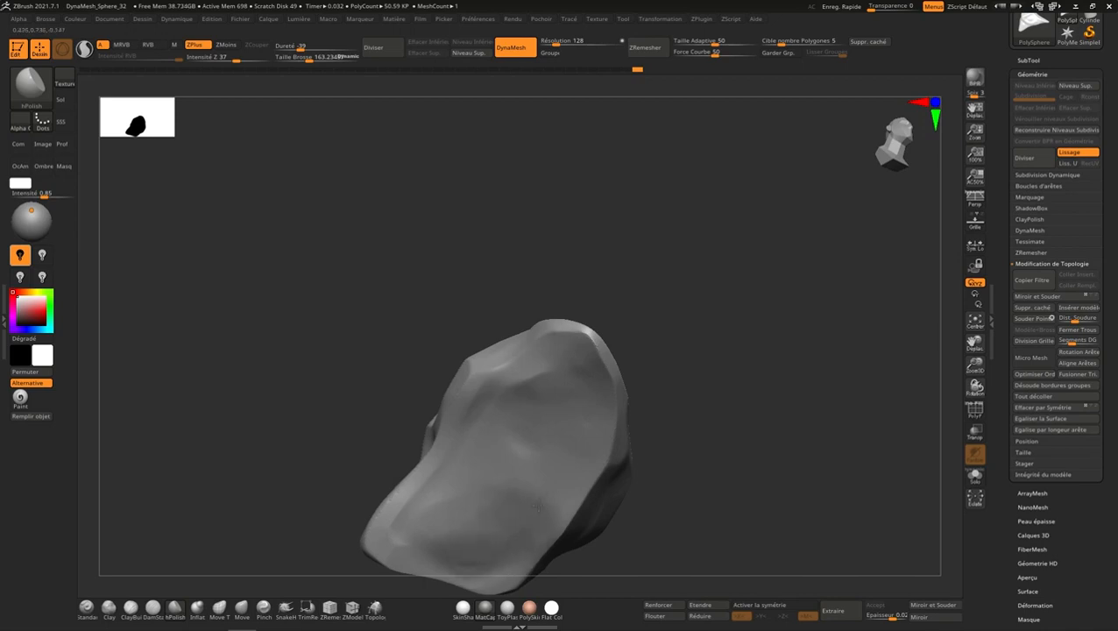
# Step: Carve flat facets into the recessed side face beside the long slope with hPolish
pyautogui.moveTo(537, 505); pyautogui.dragTo(586, 356, button='right')
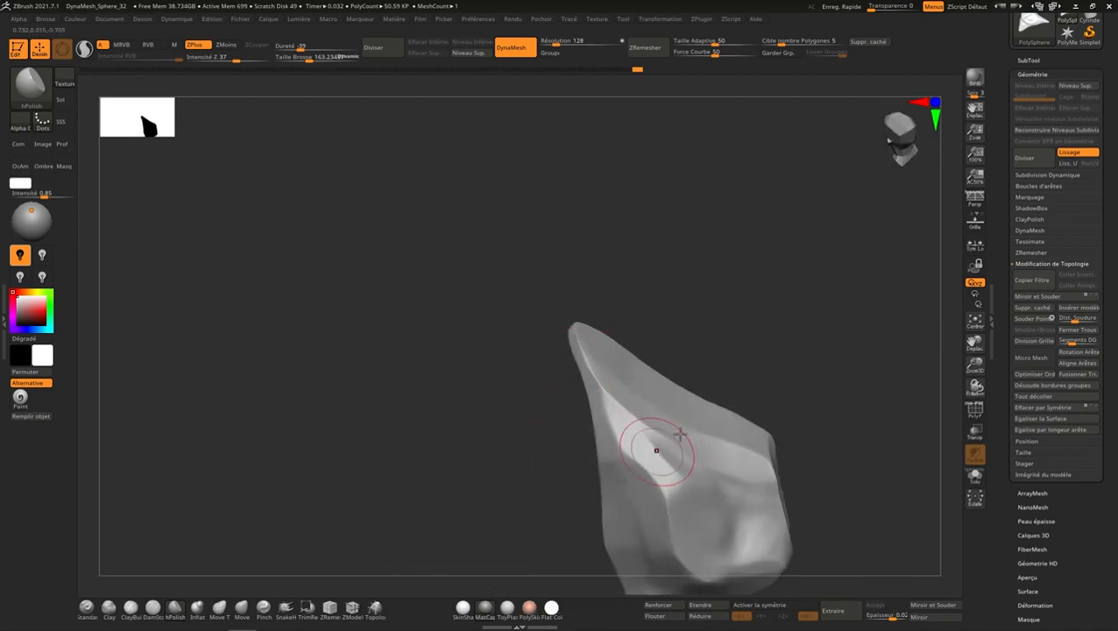
pyautogui.moveTo(657, 450)
pyautogui.mouseDown(button='right')
pyautogui.moveTo(672, 443)
pyautogui.moveTo(707, 470)
pyautogui.moveTo(727, 517)
pyautogui.mouseUp(button='right')
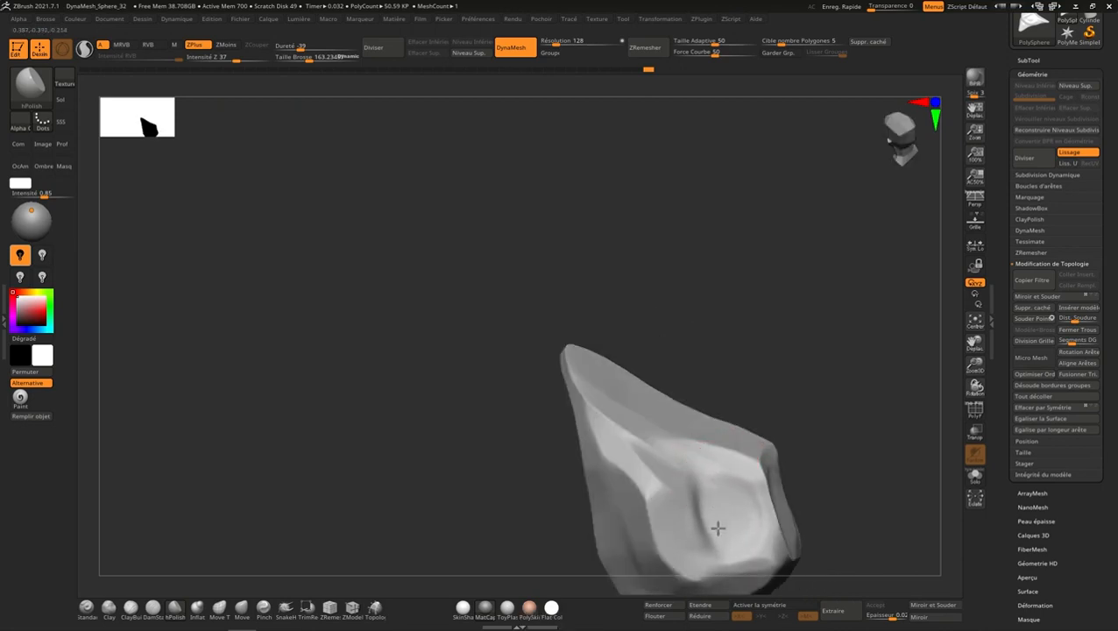
pyautogui.moveTo(717, 528)
pyautogui.mouseDown()
pyautogui.moveTo(700, 498)
pyautogui.moveTo(679, 528)
pyautogui.mouseUp()
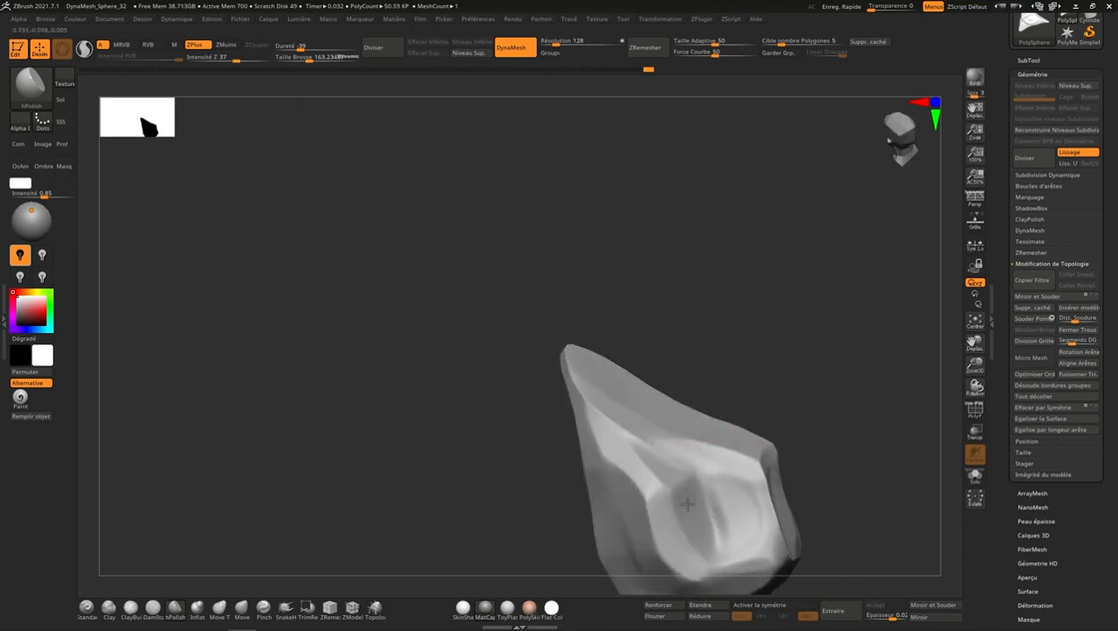
pyautogui.moveTo(688, 504); pyautogui.dragTo(892, 166, button='right')
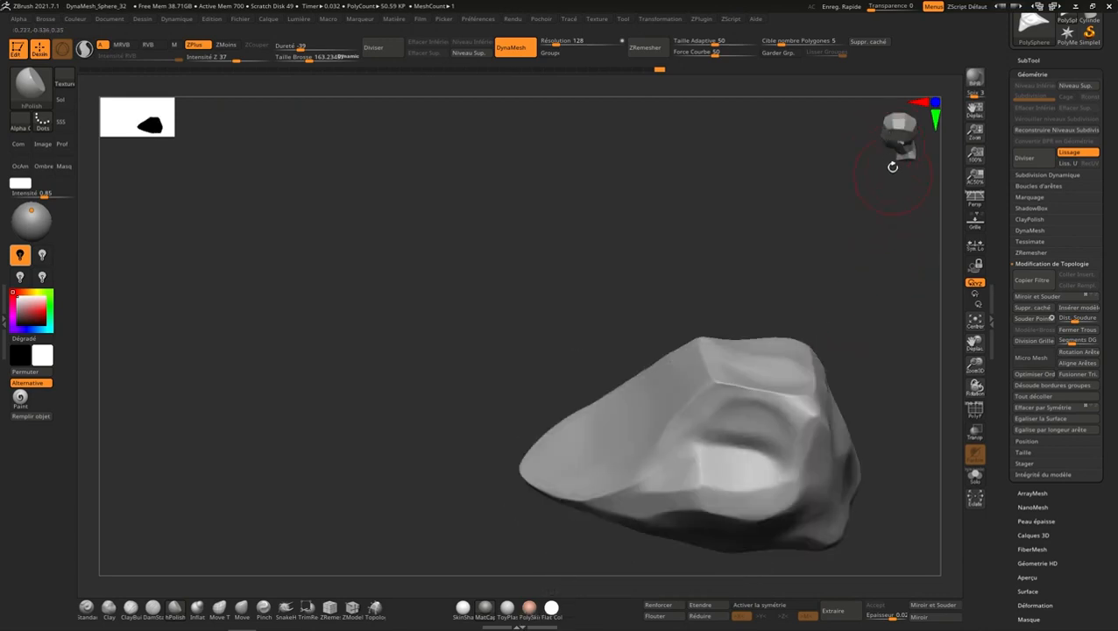
# Step: Rotate the rock with the transform gizmo so its base sits more level, reset the gizmo's orientation and return to sculpting
pyautogui.click(890, 151)
pyautogui.keyDown('alt'); pyautogui.moveTo(871, 302); pyautogui.dragTo(726, 232, button='right'); pyautogui.keyUp('alt')
pyautogui.rightClick(764, 391)
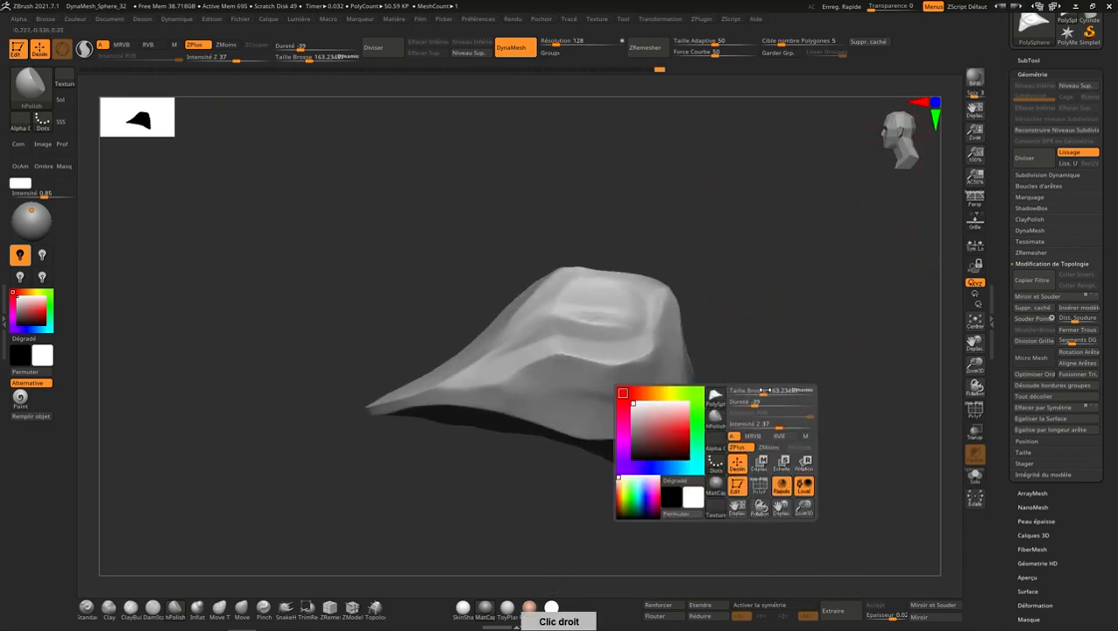
pyautogui.moveTo(904, 189); pyautogui.dragTo(848, 235, button='right')
pyautogui.press('w')
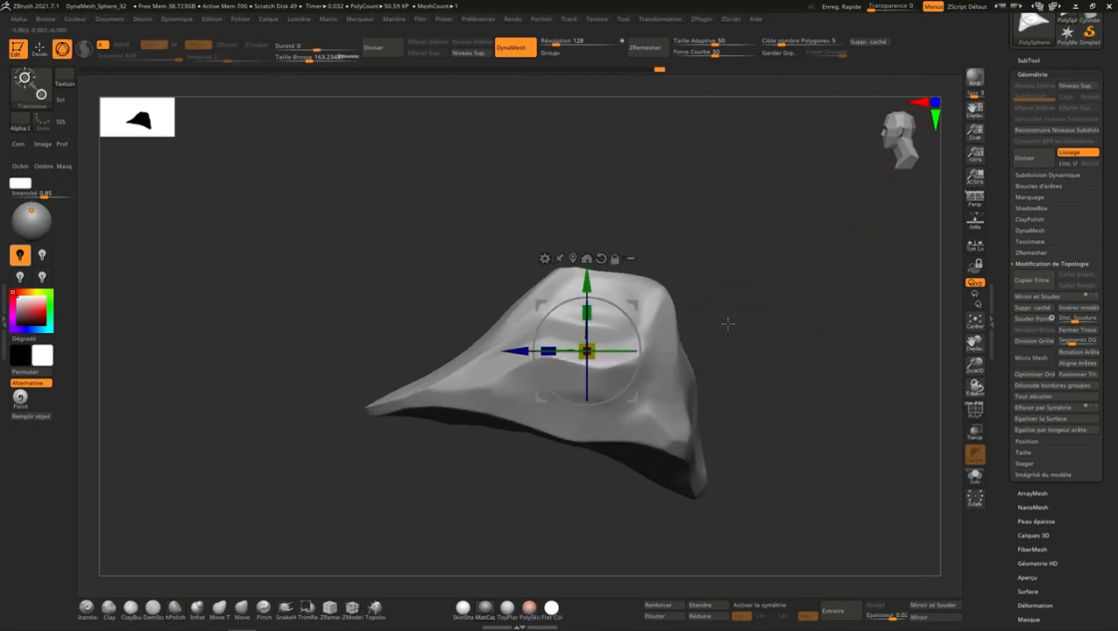
pyautogui.moveTo(650, 358); pyautogui.dragTo(642, 345)
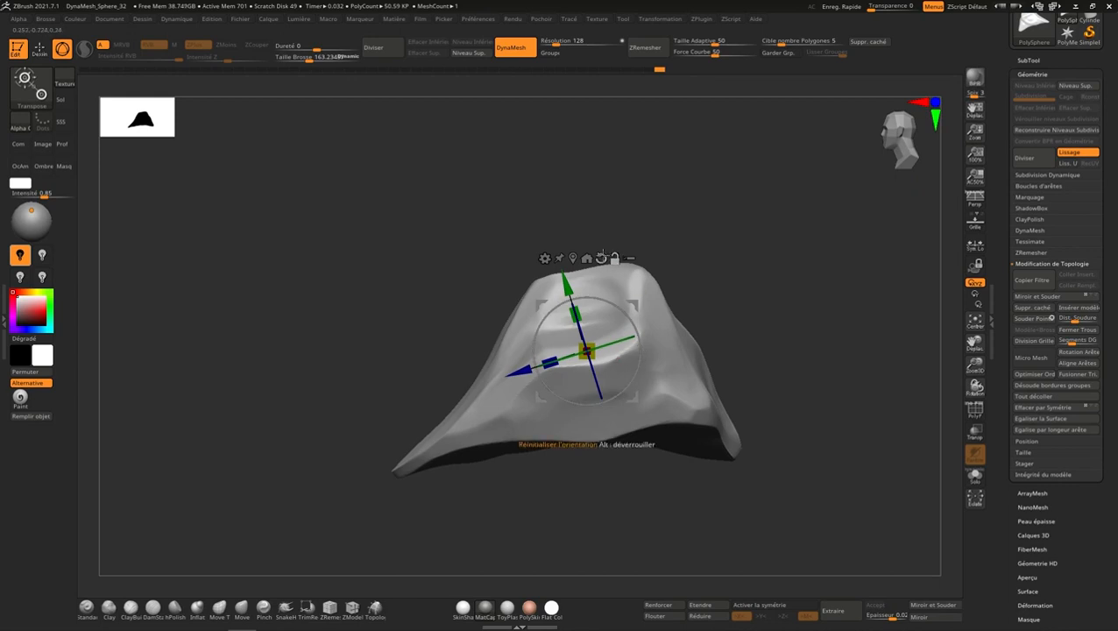
pyautogui.click(602, 258)
pyautogui.click(615, 259)
pyautogui.press('q')
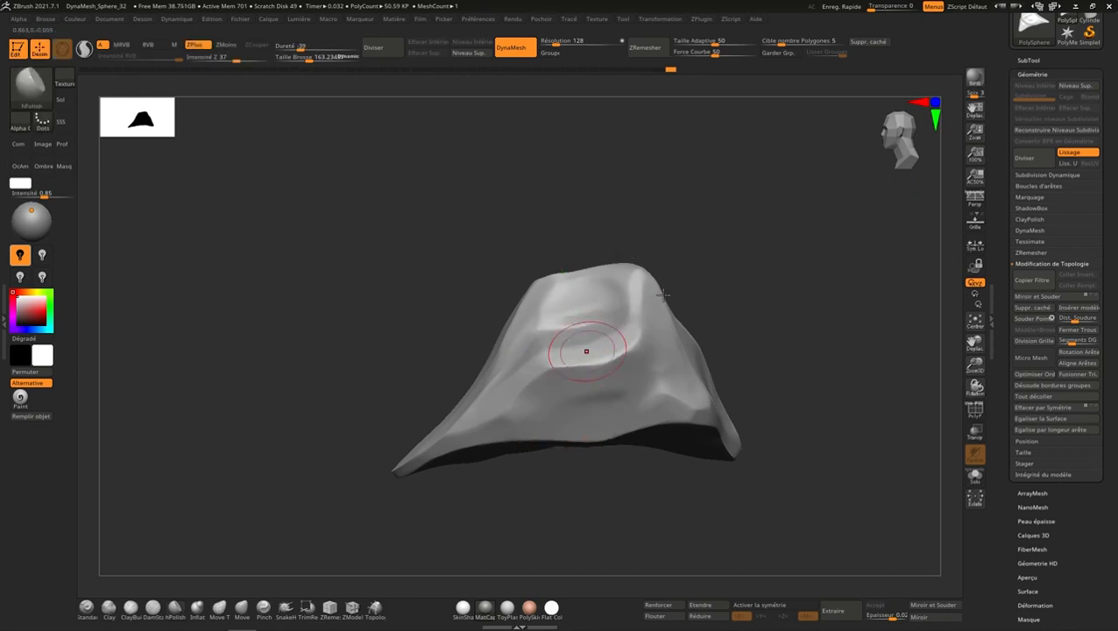
# Step: Reshape the rock's outer contours around its main faces and underside using Move Topological with a brush size of about 357
pyautogui.moveTo(707, 348); pyautogui.dragTo(761, 334)
pyautogui.click(219, 607)
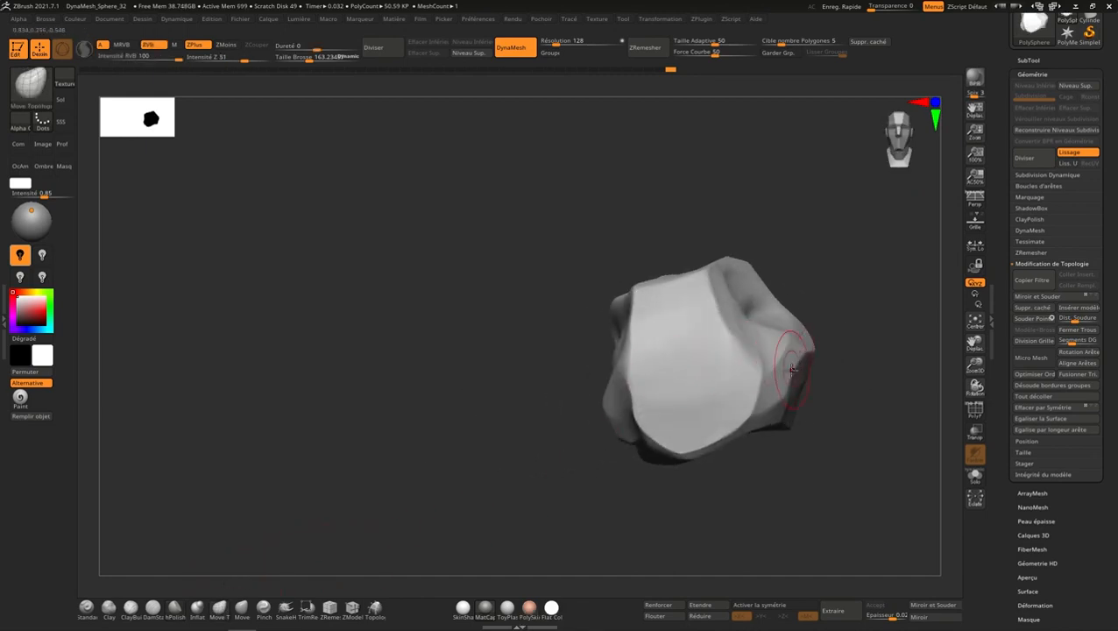
pyautogui.moveTo(789, 366)
pyautogui.mouseDown(button='right')
pyautogui.moveTo(820, 343)
pyautogui.moveTo(771, 350)
pyautogui.mouseUp(button='right')
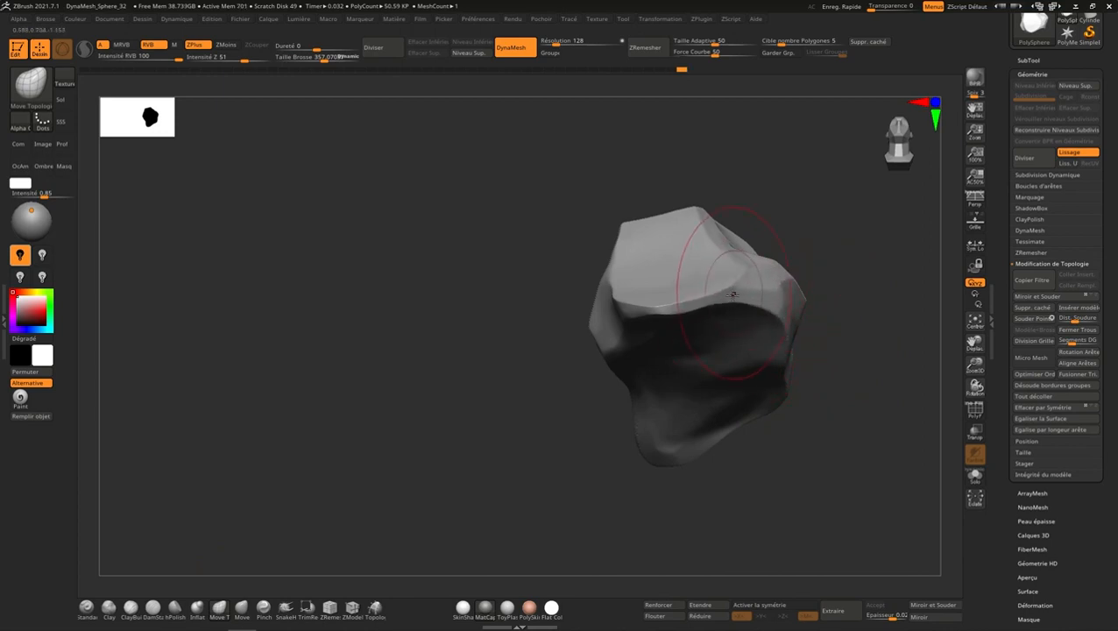
pyautogui.moveTo(710, 289); pyautogui.dragTo(692, 293, button='right')
pyautogui.moveTo(621, 338); pyautogui.dragTo(608, 372, button='right')
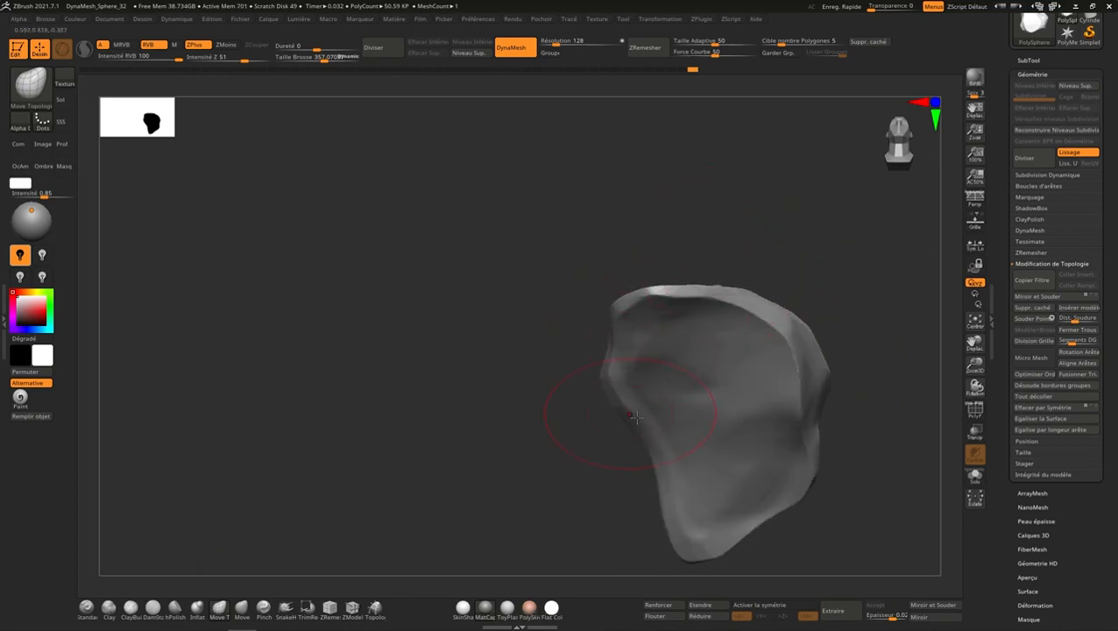
pyautogui.moveTo(635, 417)
pyautogui.keyDown('shift'); pyautogui.mouseDown()
pyautogui.moveTo(666, 551)
pyautogui.moveTo(696, 561)
pyautogui.moveTo(776, 542)
pyautogui.moveTo(819, 480)
pyautogui.moveTo(836, 521)
pyautogui.mouseUp(); pyautogui.keyUp('shift')
pyautogui.moveTo(836, 521); pyautogui.dragTo(816, 458, button='right')
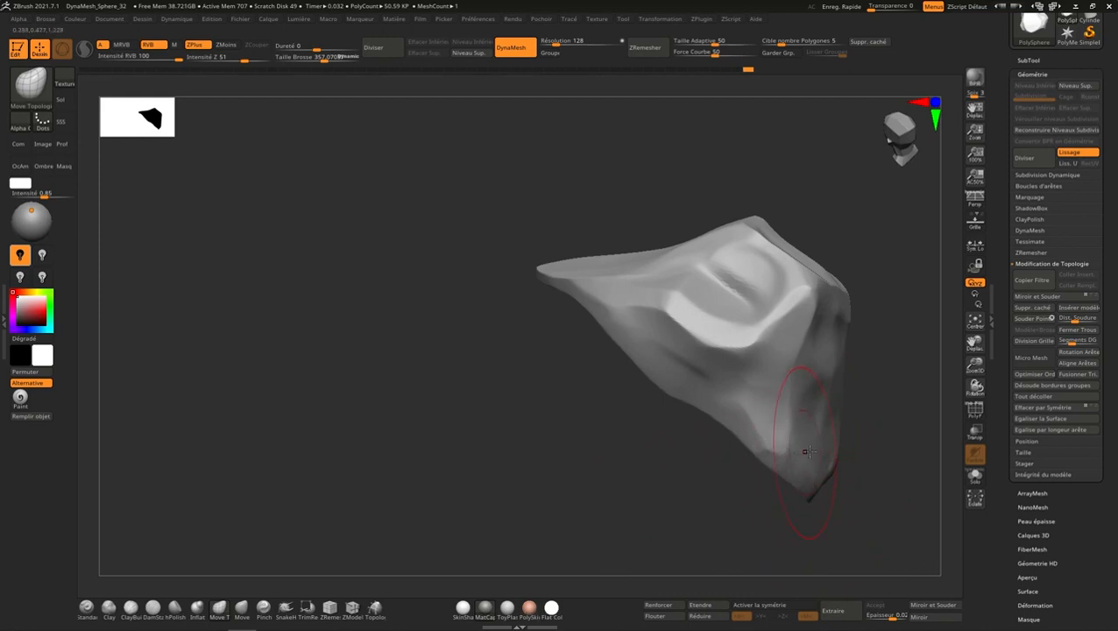
# Step: Adjust the shape of the rock's tapered lower corner and its adjoining underside edge with Move Topological
pyautogui.moveTo(829, 473); pyautogui.dragTo(841, 441, button='right')
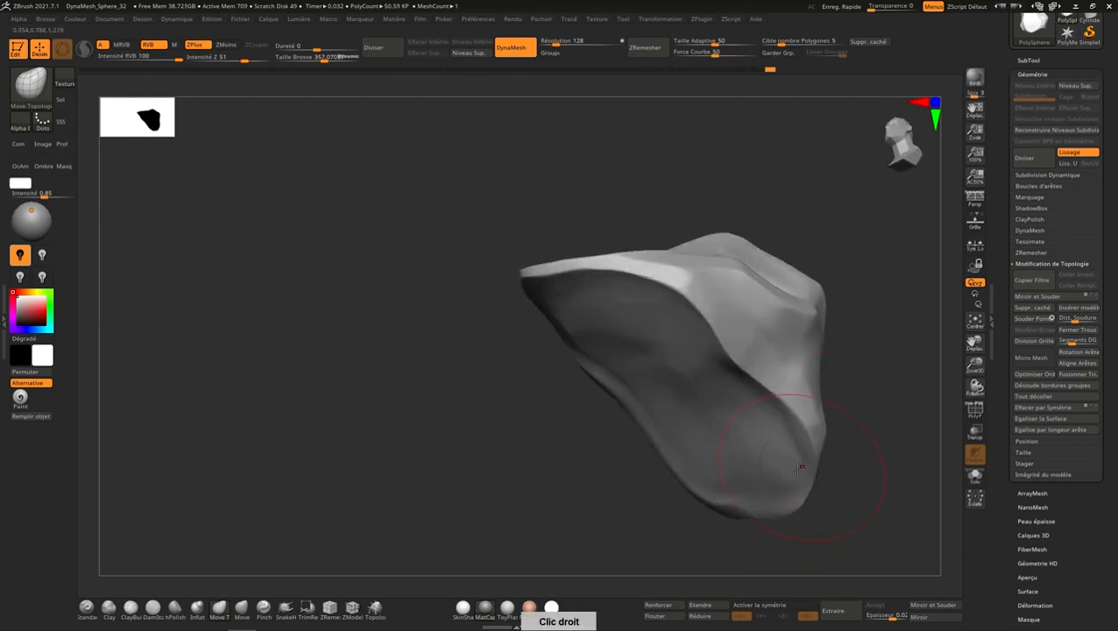
pyautogui.moveTo(785, 506); pyautogui.dragTo(793, 530, button='right')
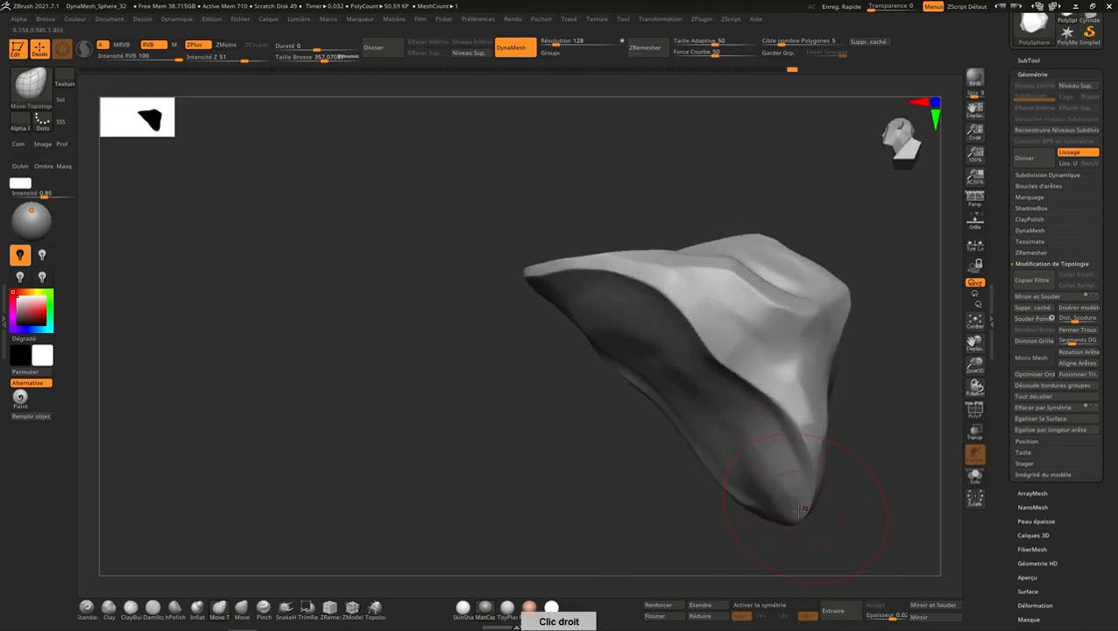
pyautogui.moveTo(790, 445); pyautogui.dragTo(786, 456, button='right')
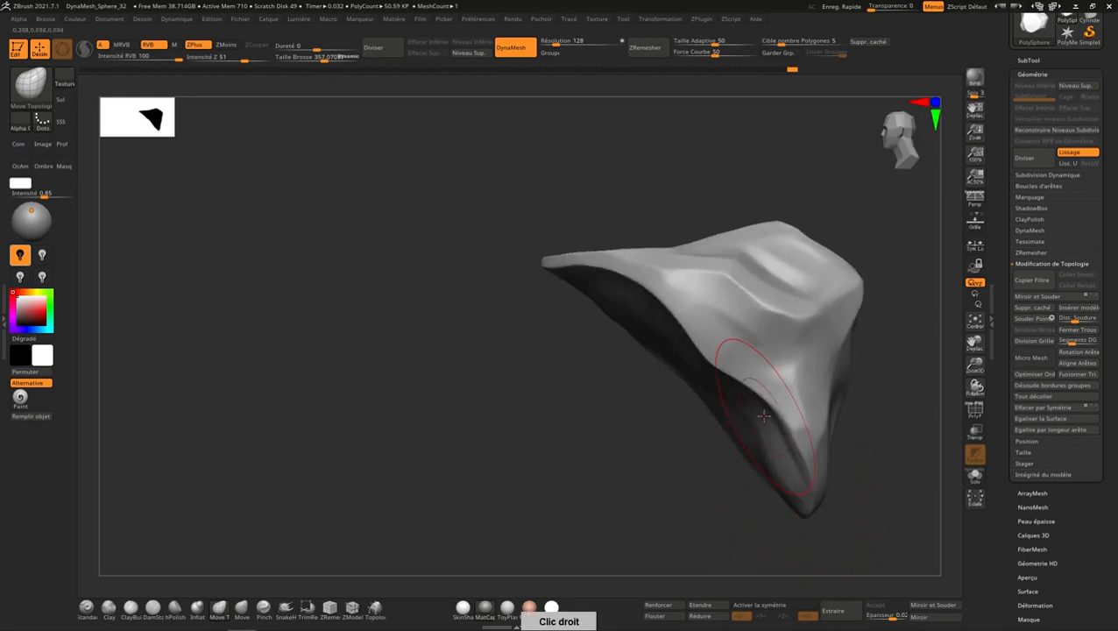
pyautogui.moveTo(757, 390); pyautogui.dragTo(731, 403, button='right')
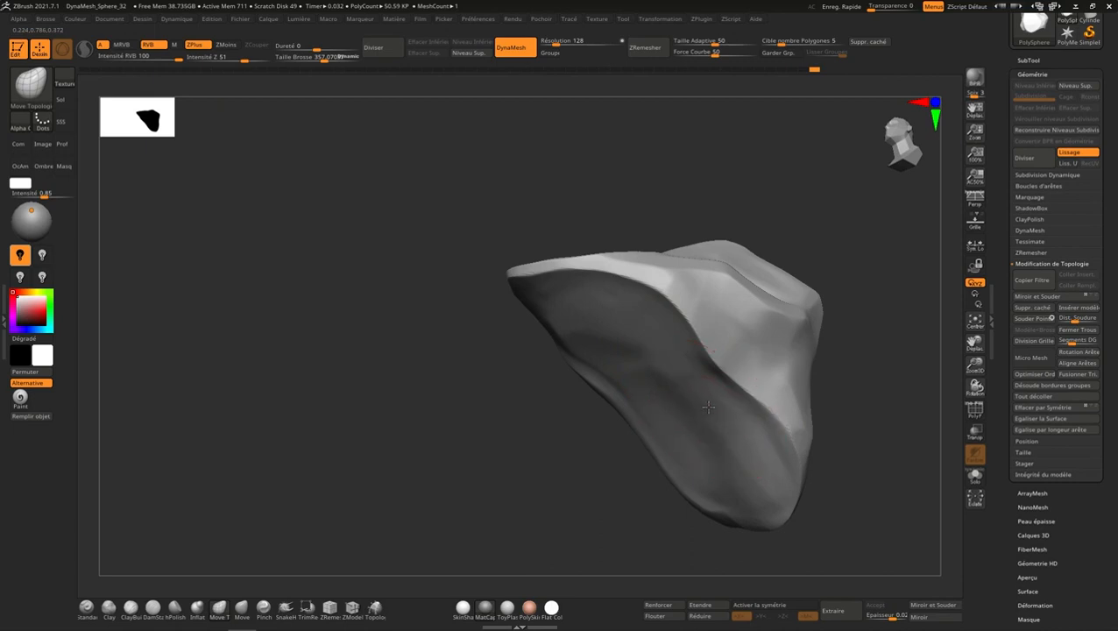
# Step: Push a hollow into the rock's underside and reshape the rim around it with Move Topological
pyautogui.moveTo(726, 383)
pyautogui.mouseDown()
pyautogui.moveTo(657, 491)
pyautogui.moveTo(734, 371)
pyautogui.mouseUp()
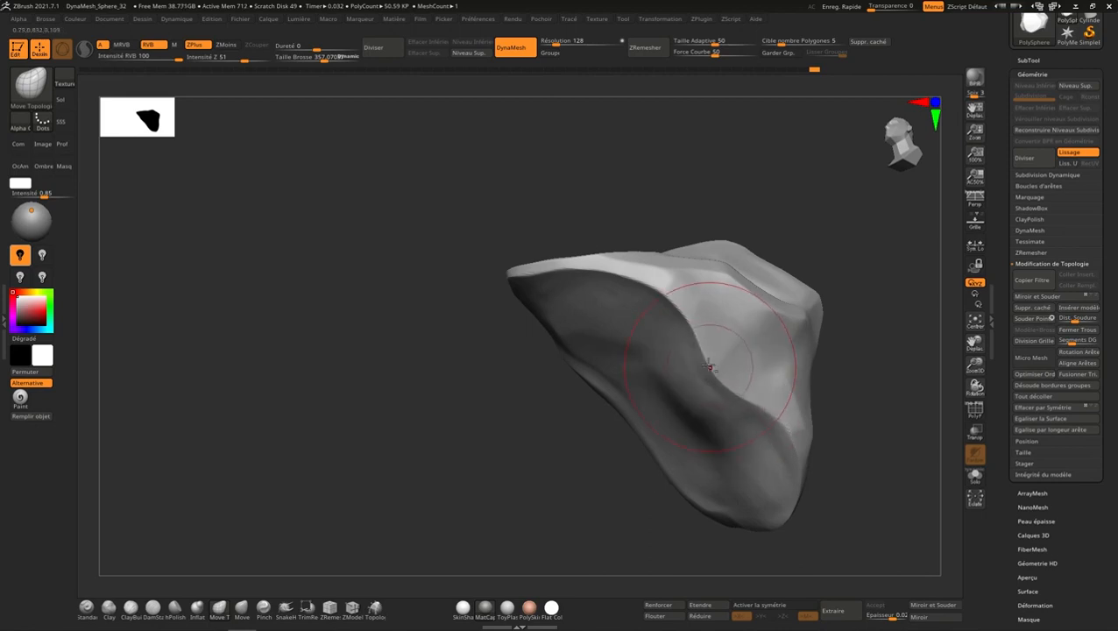
pyautogui.moveTo(638, 282)
pyautogui.mouseDown()
pyautogui.moveTo(580, 277)
pyautogui.moveTo(534, 287)
pyautogui.moveTo(529, 299)
pyautogui.mouseUp()
pyautogui.moveTo(568, 340)
pyautogui.mouseDown()
pyautogui.moveTo(557, 352)
pyautogui.moveTo(575, 385)
pyautogui.mouseUp()
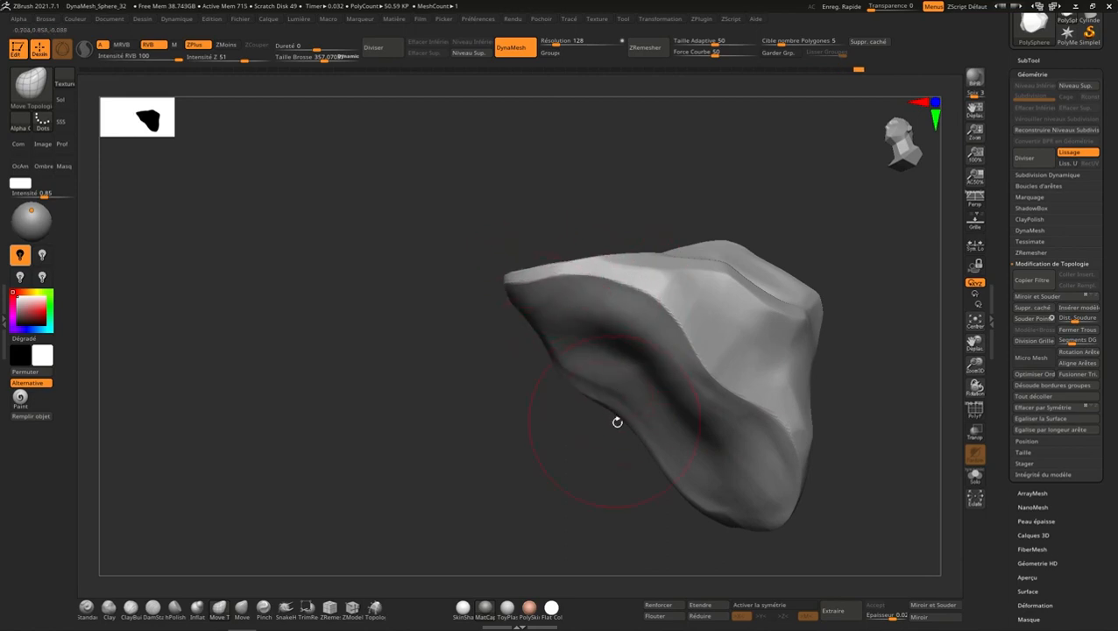
pyautogui.moveTo(616, 421)
pyautogui.keyDown('alt'); pyautogui.mouseDown()
pyautogui.moveTo(631, 415)
pyautogui.moveTo(648, 442)
pyautogui.mouseUp(); pyautogui.keyUp('alt')
pyautogui.moveTo(724, 483)
pyautogui.mouseDown(button='right')
pyautogui.moveTo(748, 400)
pyautogui.moveTo(774, 408)
pyautogui.moveTo(760, 380)
pyautogui.mouseUp(button='right')
pyautogui.moveTo(691, 406); pyautogui.dragTo(673, 382)
pyautogui.moveTo(631, 333); pyautogui.dragTo(724, 453)
# Step: Flatten the ridge between the recessed side face and the long slope using hPolish with a brush size of about 169
pyautogui.moveTo(750, 412); pyautogui.dragTo(913, 185, button='right')
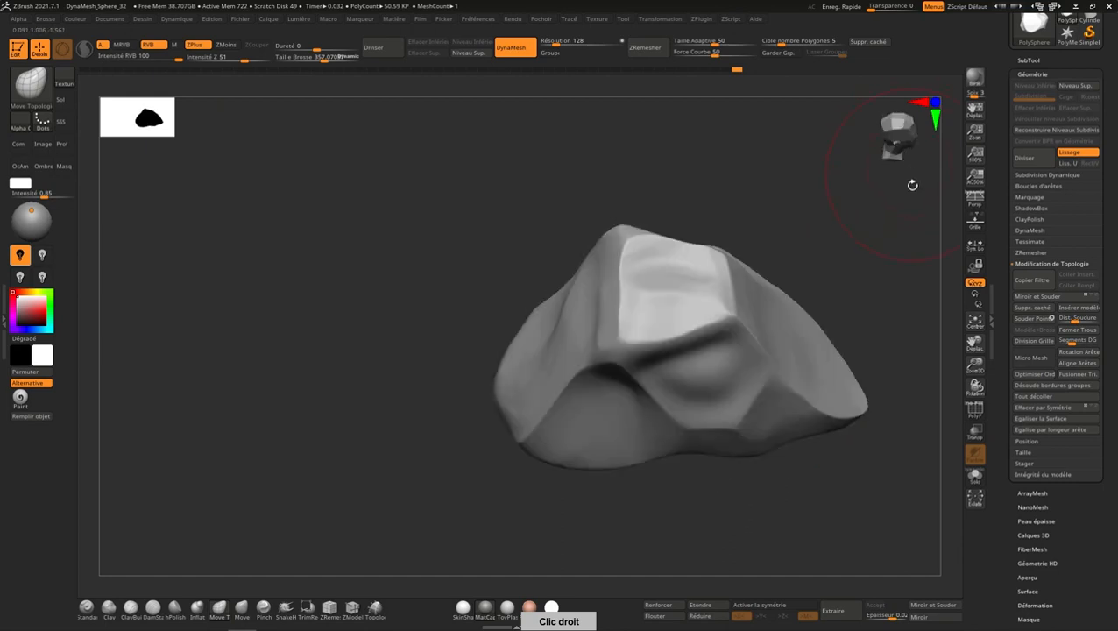
pyautogui.moveTo(888, 247); pyautogui.dragTo(841, 252, button='right')
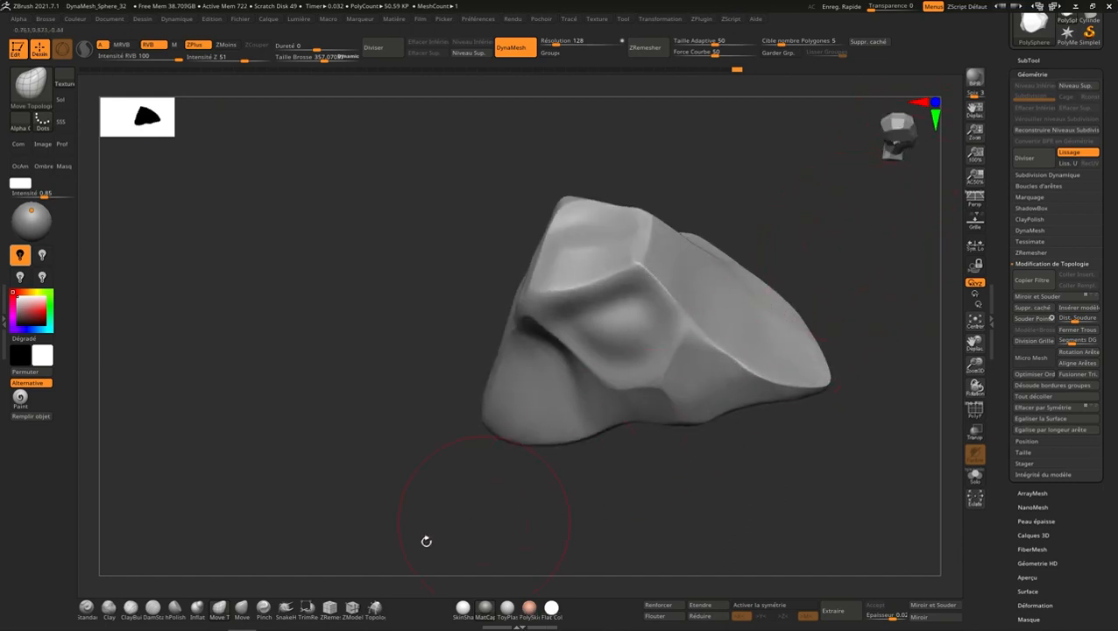
pyautogui.click(178, 609)
pyautogui.press('s')
pyautogui.moveTo(716, 325); pyautogui.dragTo(702, 324)
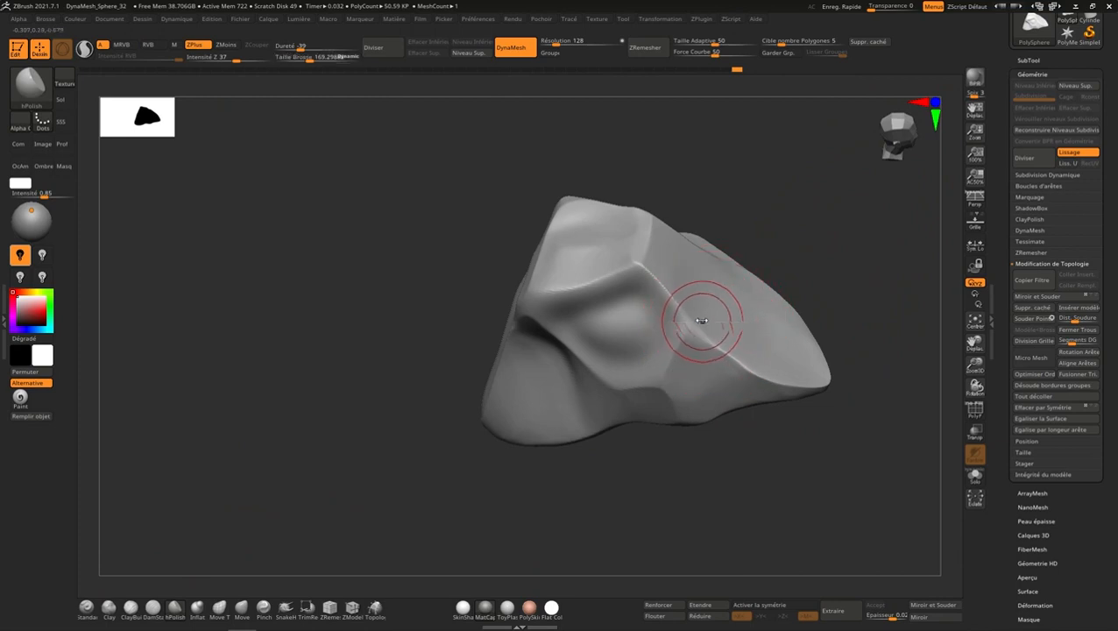
pyautogui.moveTo(655, 273); pyautogui.dragTo(647, 275)
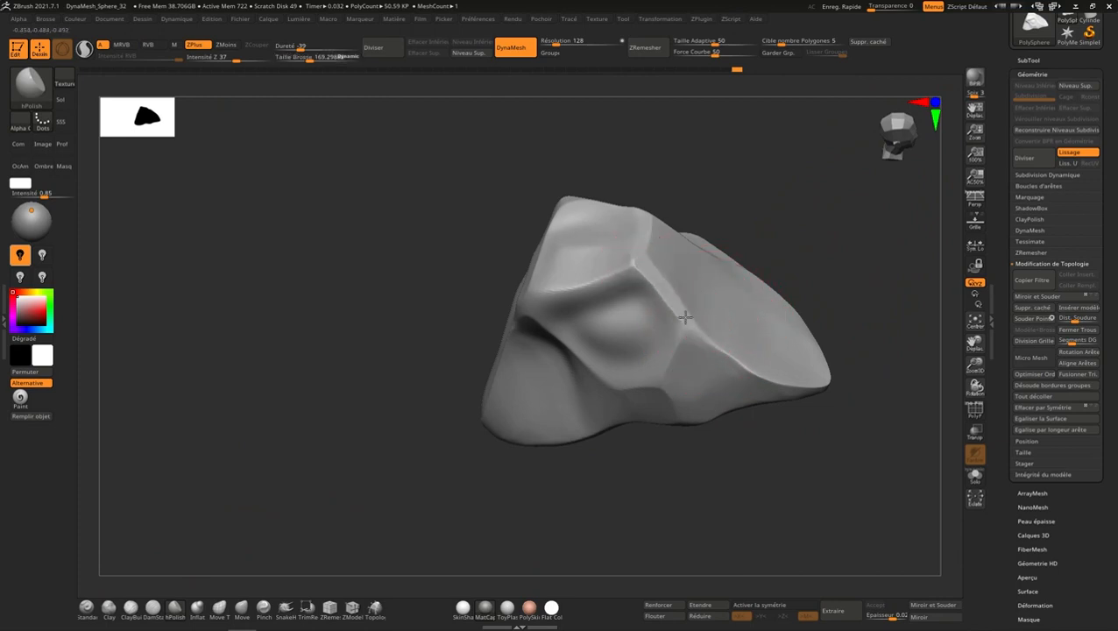
pyautogui.moveTo(685, 317)
pyautogui.mouseDown()
pyautogui.moveTo(746, 368)
pyautogui.moveTo(766, 369)
pyautogui.moveTo(668, 364)
pyautogui.mouseUp()
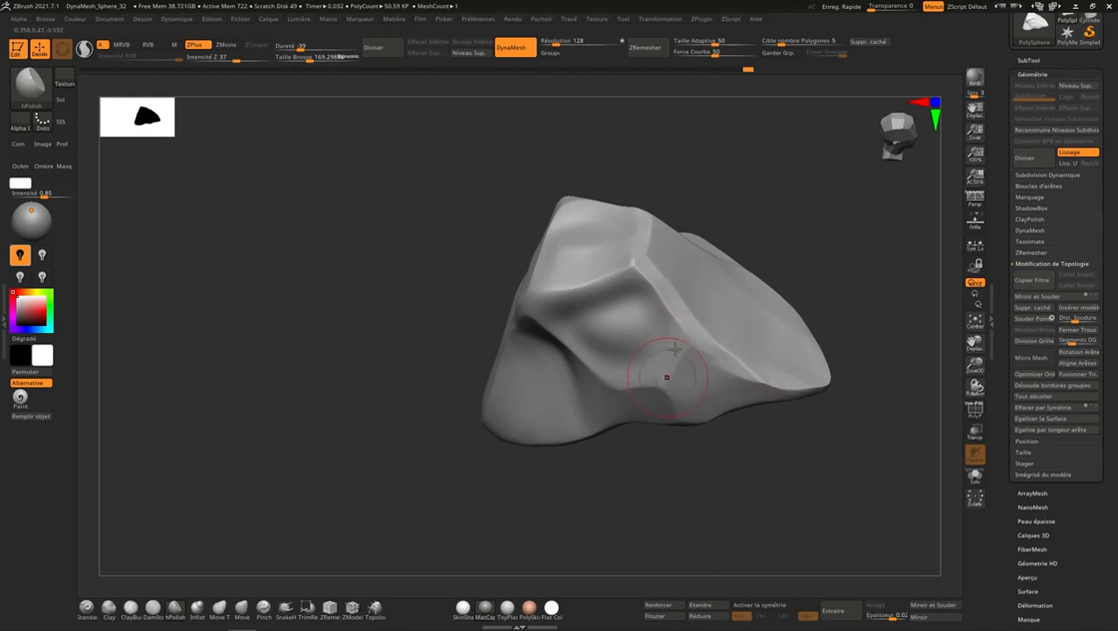
# Step: Flatten the rim and edges around the hollowed underside using hPolish with a brush size of about 208
pyautogui.moveTo(667, 377)
pyautogui.mouseDown(button='right')
pyautogui.moveTo(736, 329)
pyautogui.moveTo(741, 235)
pyautogui.mouseUp(button='right')
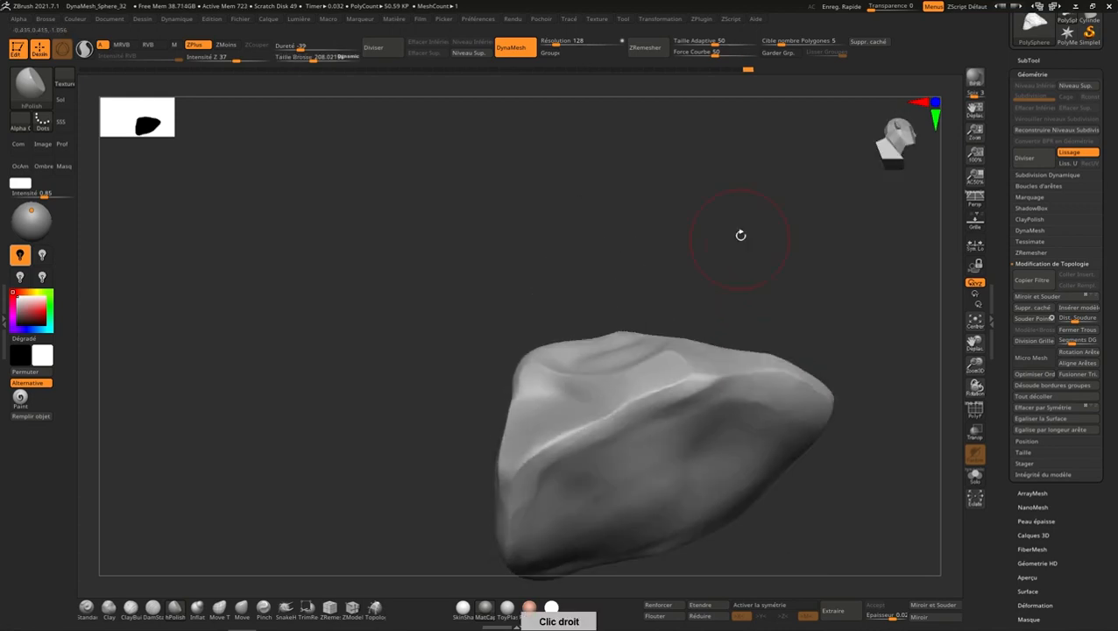
pyautogui.moveTo(692, 387)
pyautogui.mouseDown()
pyautogui.moveTo(638, 409)
pyautogui.moveTo(760, 376)
pyautogui.moveTo(776, 383)
pyautogui.mouseUp()
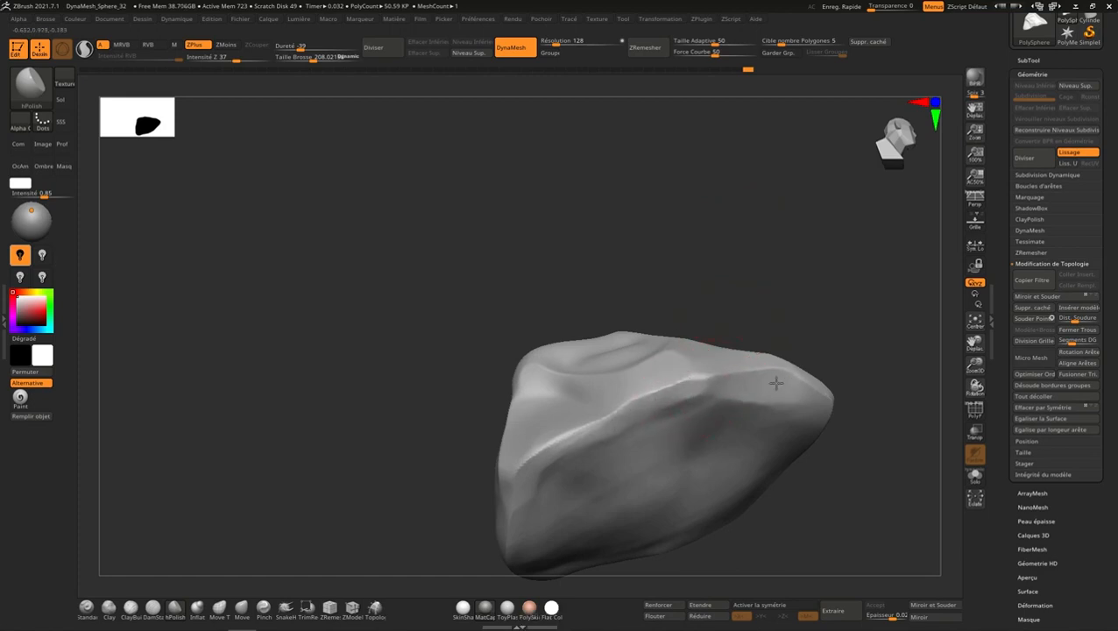
pyautogui.moveTo(837, 394); pyautogui.dragTo(828, 519, button='right')
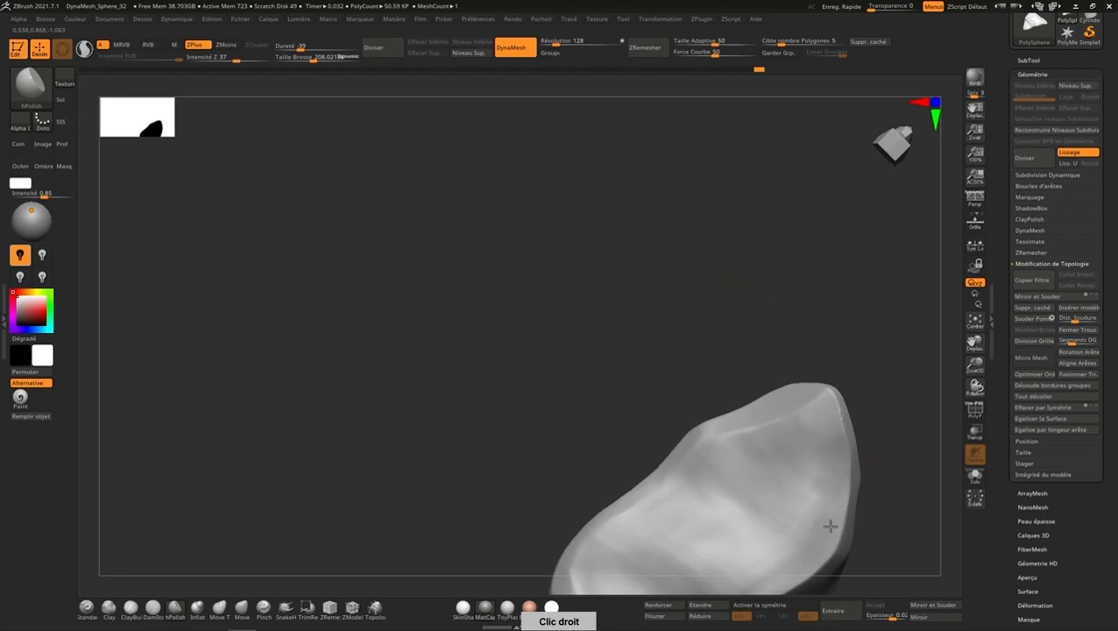
pyautogui.moveTo(824, 474); pyautogui.dragTo(814, 415, button='right')
pyautogui.moveTo(762, 382); pyautogui.dragTo(681, 461, button='right')
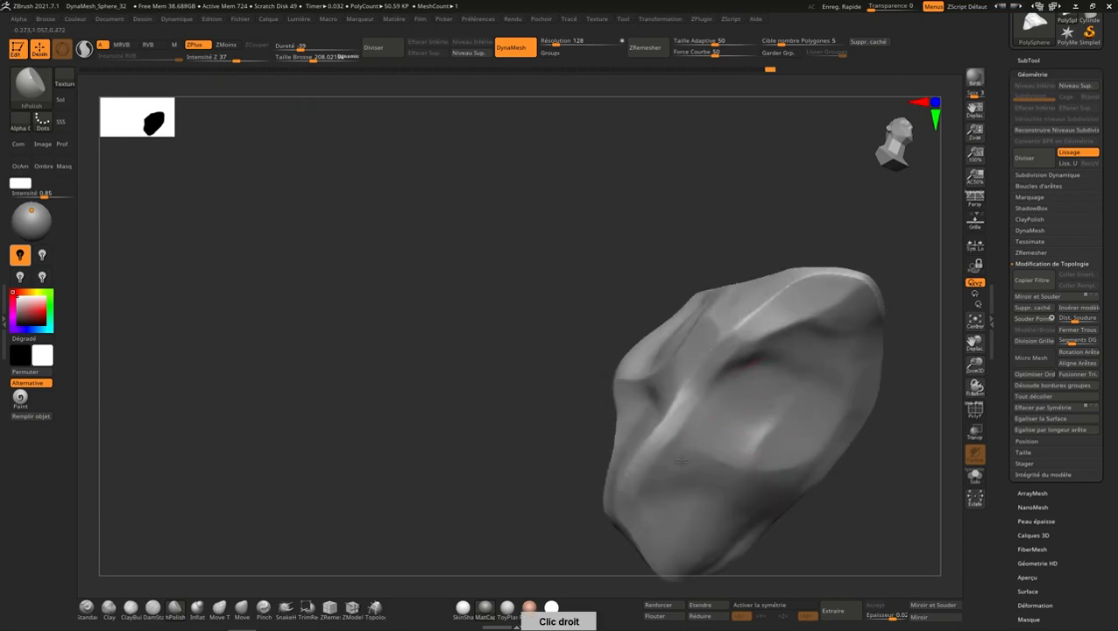
pyautogui.moveTo(751, 503); pyautogui.dragTo(736, 536, button='right')
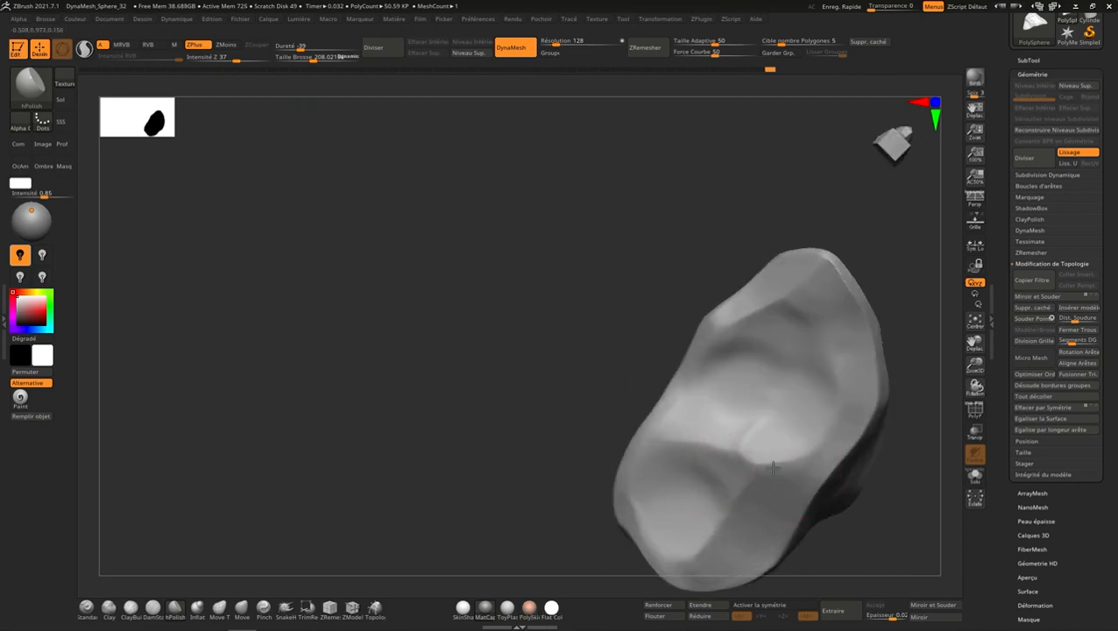
pyautogui.moveTo(709, 456); pyautogui.dragTo(873, 414, button='right')
pyautogui.moveTo(915, 152); pyautogui.dragTo(650, 293, button='right')
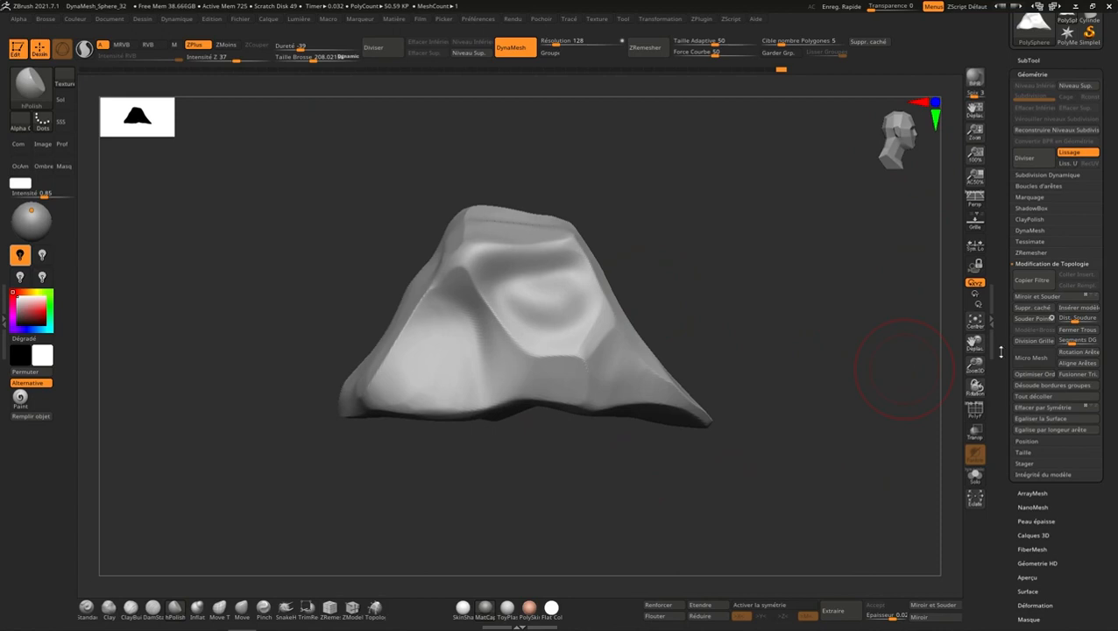
# Step: Display the rock's wireframe, examine the mesh density up close on the large flat face, and hide the wireframe again
pyautogui.click(976, 409)
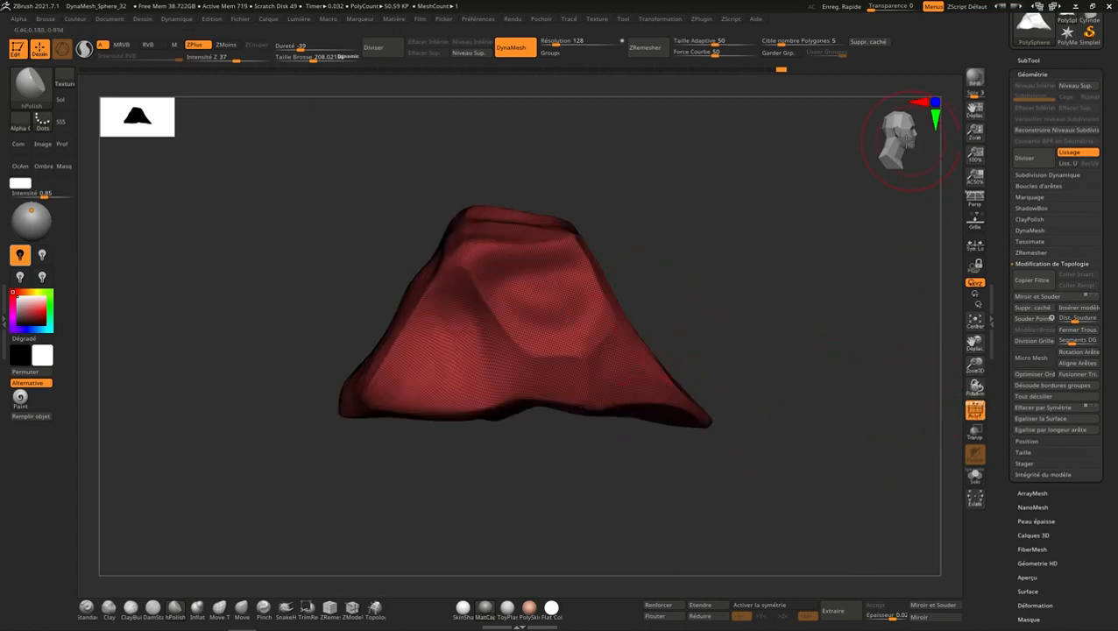
pyautogui.moveTo(909, 140); pyautogui.dragTo(891, 145)
pyautogui.click(975, 409)
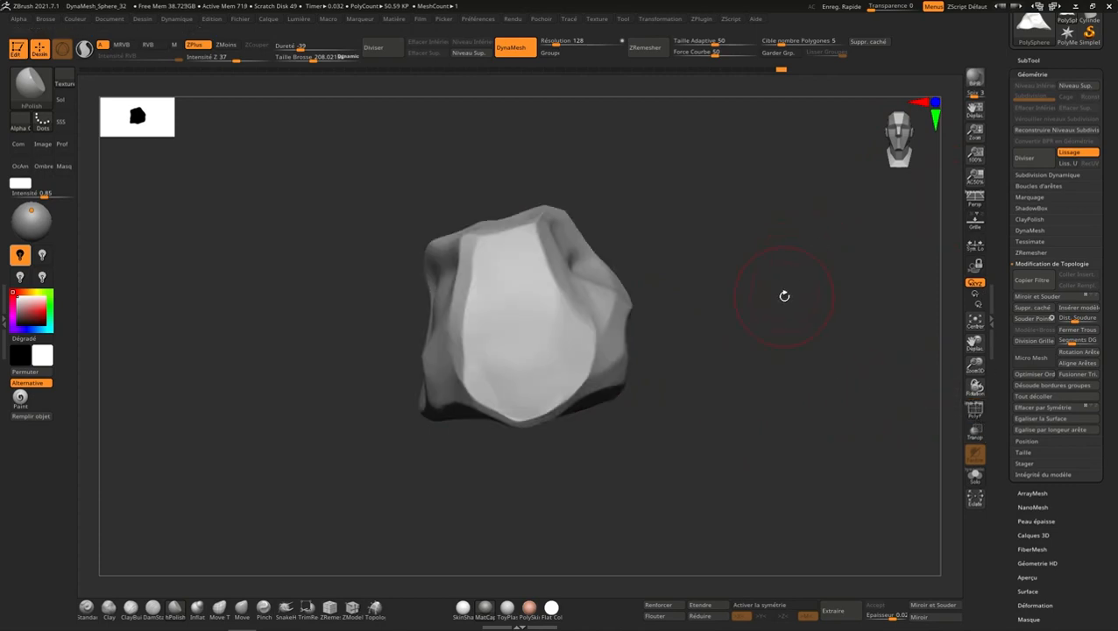
pyautogui.hotkey('shift', 'f')
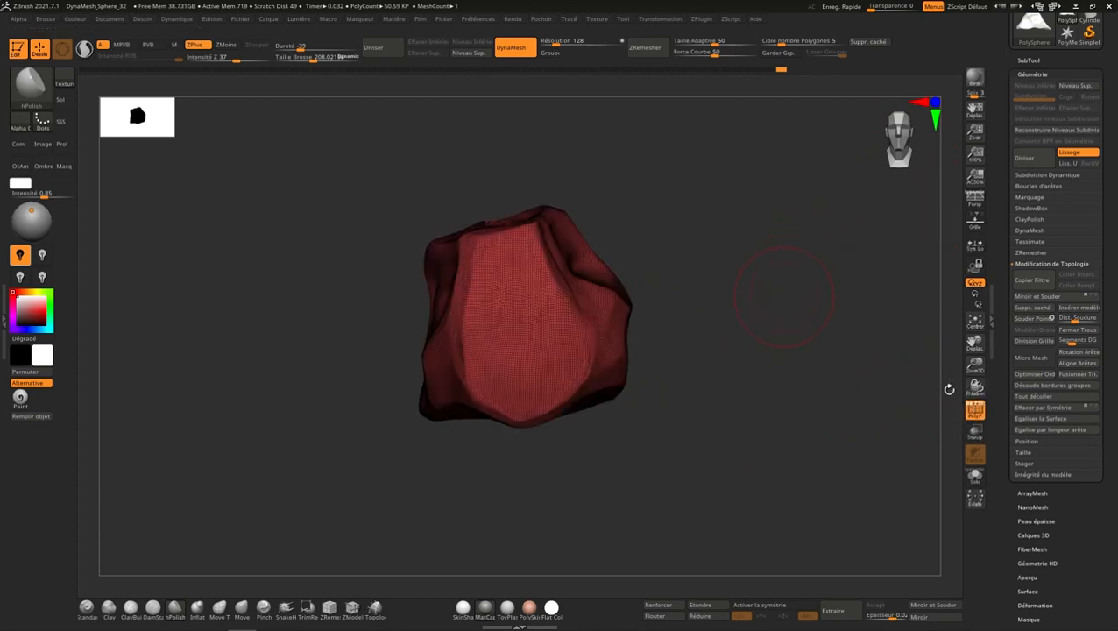
pyautogui.moveTo(598, 312)
pyautogui.keyDown('ctrl'); pyautogui.mouseDown(button='right')
pyautogui.moveTo(583, 442)
pyautogui.moveTo(563, 330)
pyautogui.mouseUp(button='right'); pyautogui.keyUp('ctrl')
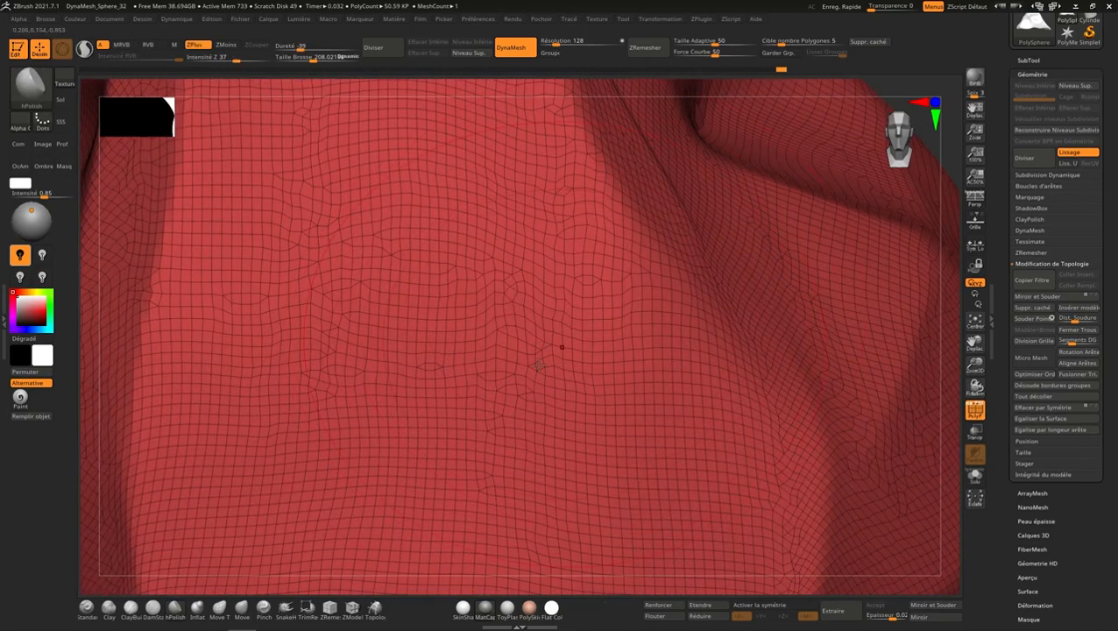
pyautogui.keyDown('ctrl'); pyautogui.moveTo(675, 355); pyautogui.dragTo(676, 224, button='right'); pyautogui.keyUp('ctrl')
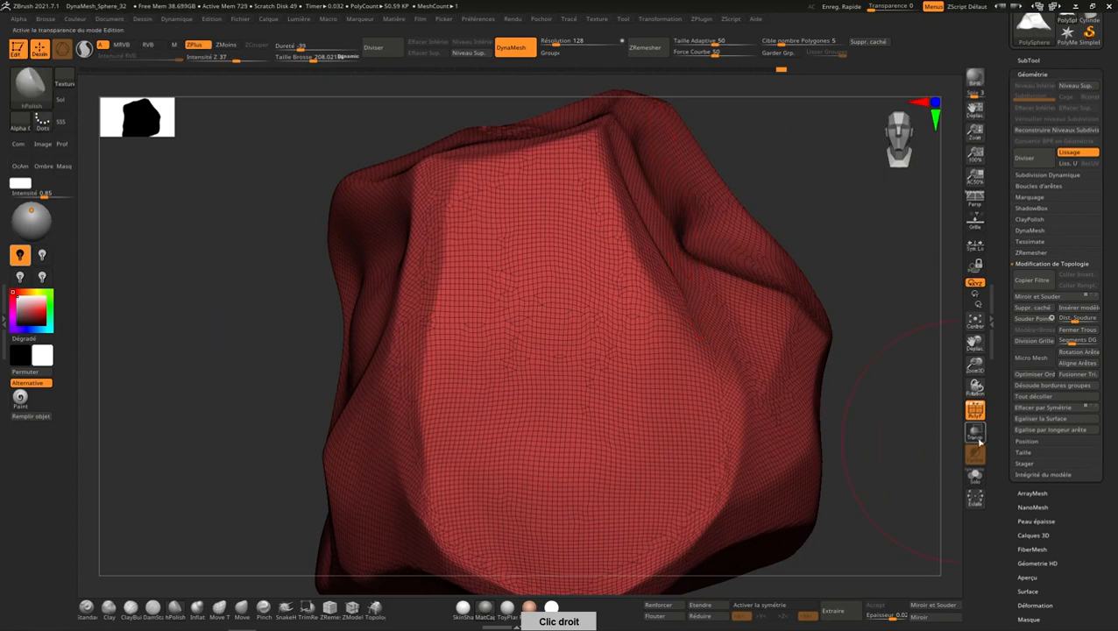
pyautogui.click(976, 411)
pyautogui.moveTo(806, 452)
pyautogui.keyDown('ctrl'); pyautogui.mouseDown(button='right')
pyautogui.moveTo(789, 355)
pyautogui.moveTo(746, 351)
pyautogui.moveTo(755, 297)
pyautogui.mouseUp(button='right'); pyautogui.keyUp('ctrl')
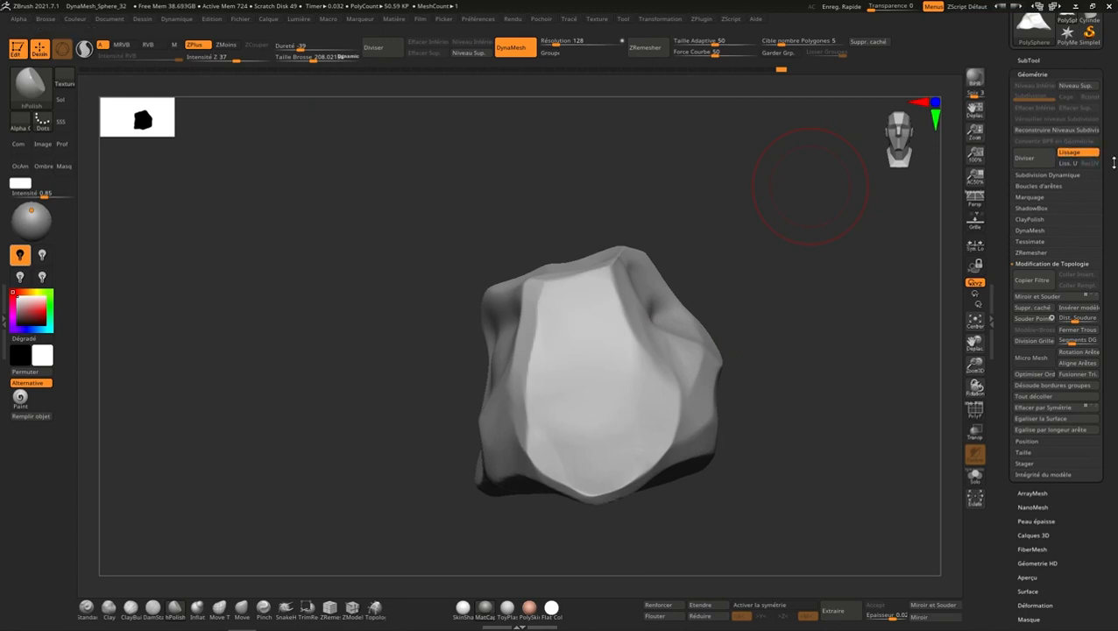
# Step: Duplicate the PolySphere subtool and hide the original, leaving the copy active
pyautogui.moveTo(1112, 161); pyautogui.dragTo(1114, 280)
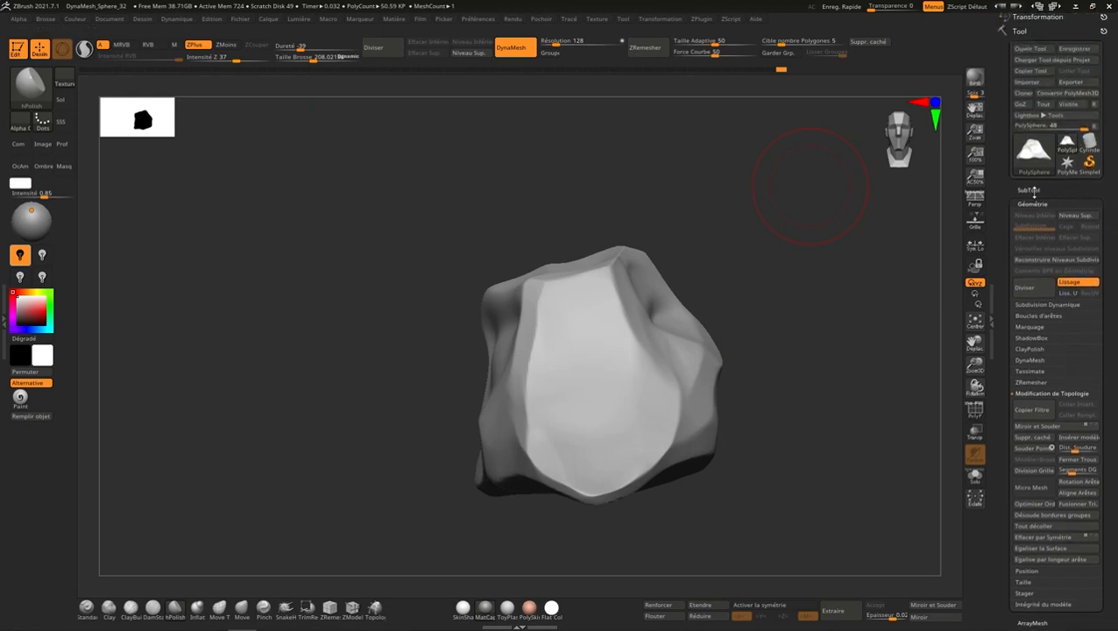
pyautogui.click(1030, 189)
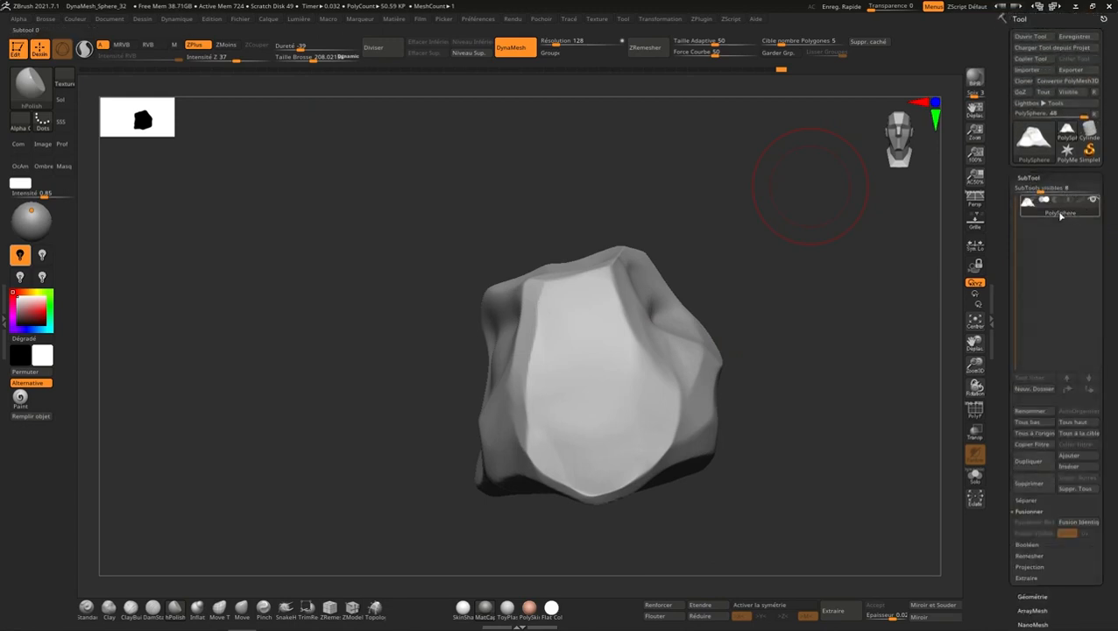
pyautogui.moveTo(1088, 206)
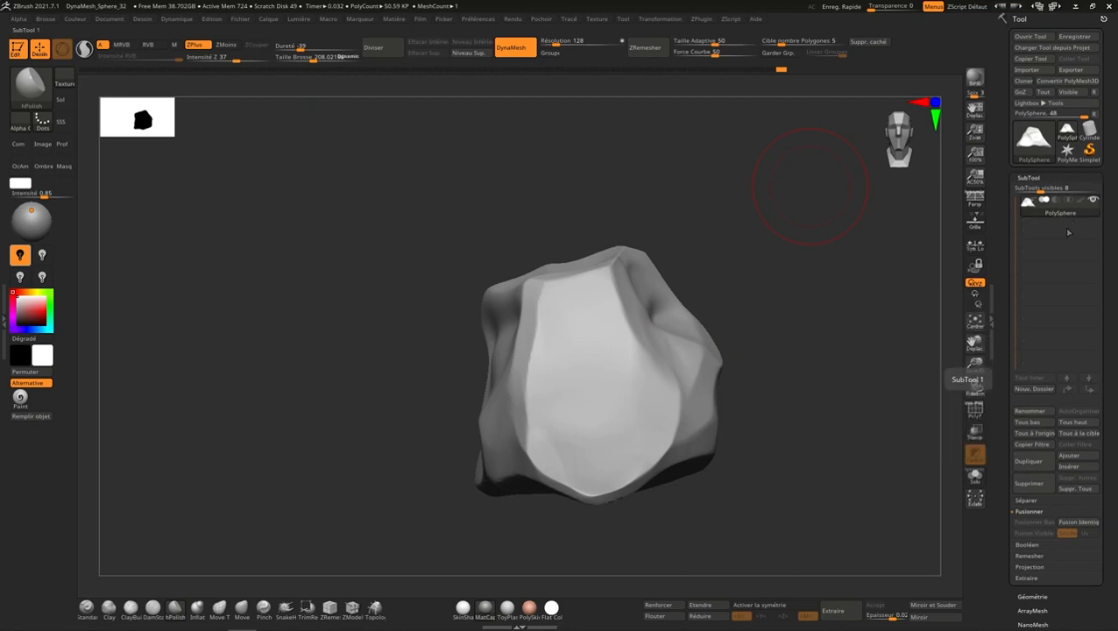
pyautogui.click(1030, 460)
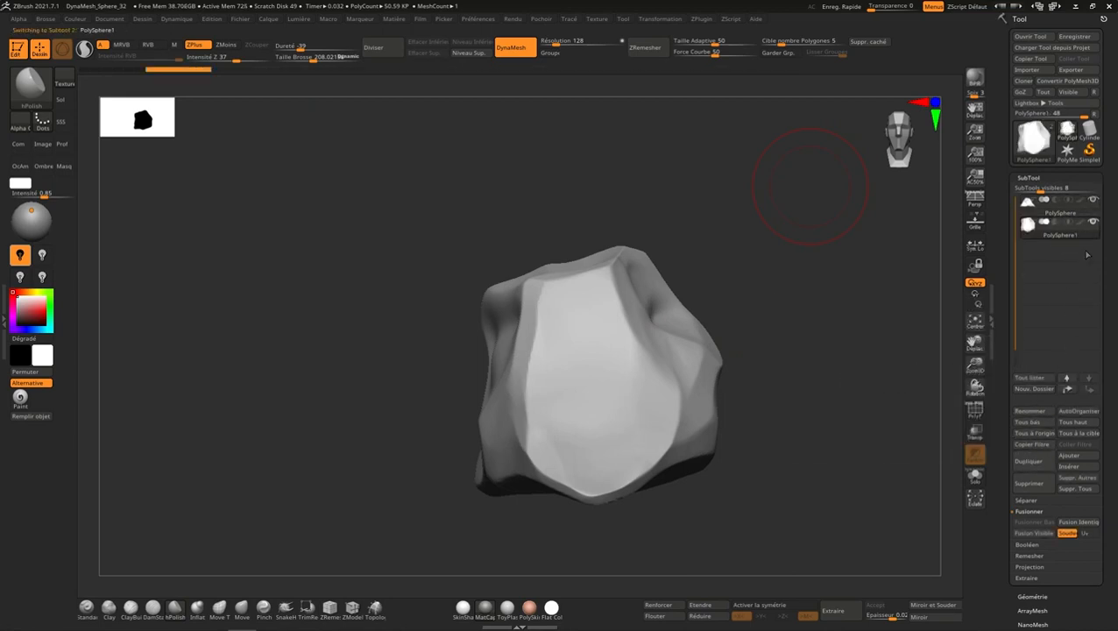
pyautogui.moveTo(1093, 202)
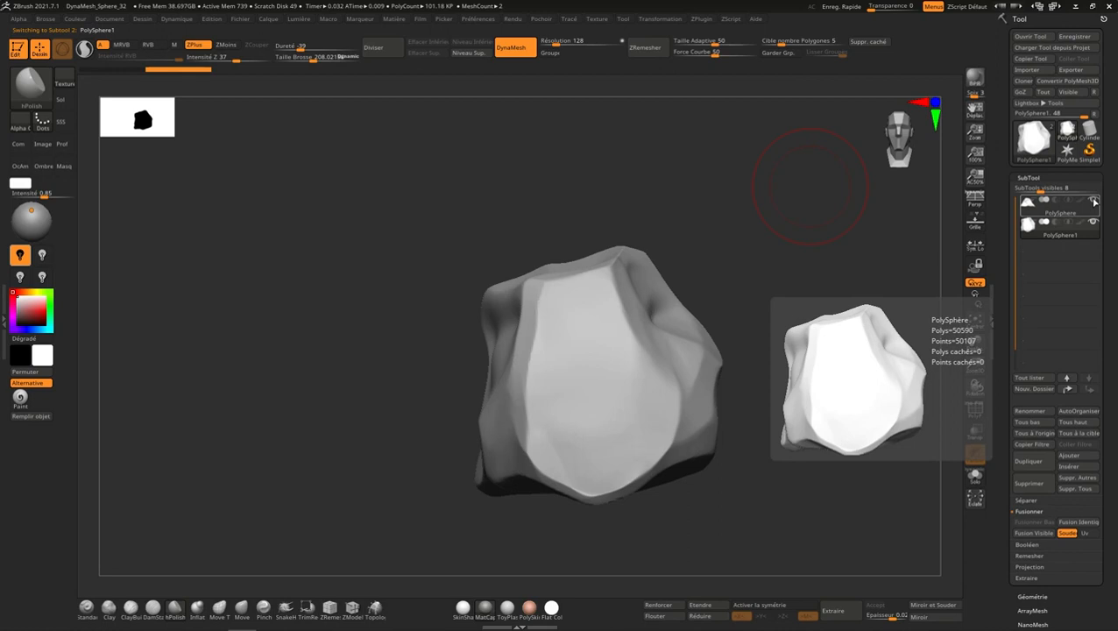
pyautogui.click(1093, 202)
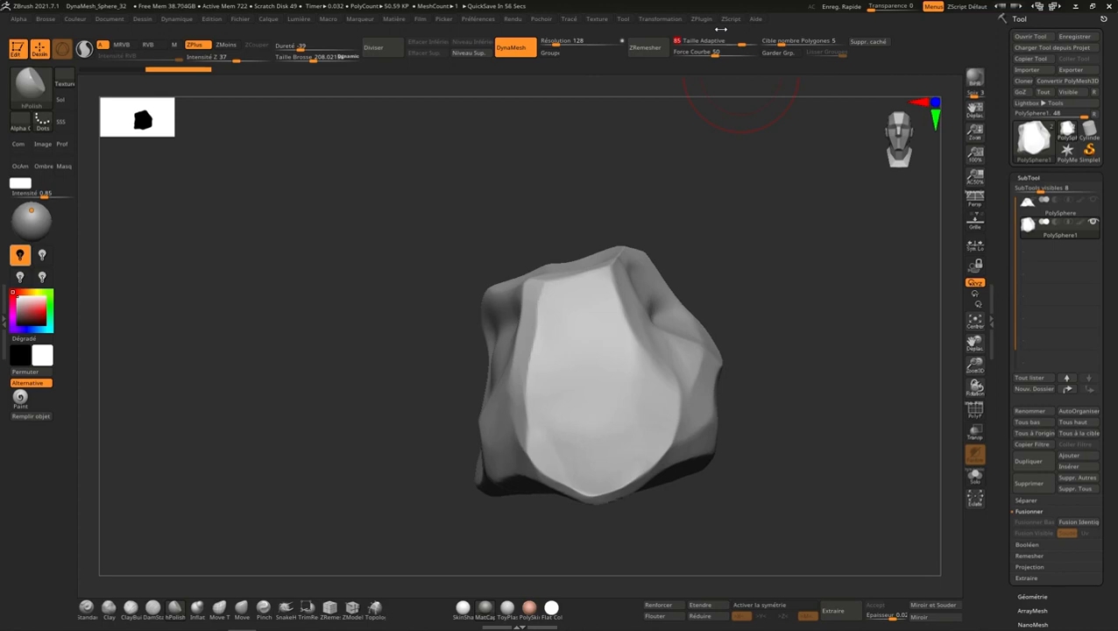
# Step: Remesh the duplicated rock with ZRemesher, using an adaptive size of 85 and a target polygon count of 1
pyautogui.moveTo(781, 42); pyautogui.dragTo(822, 35)
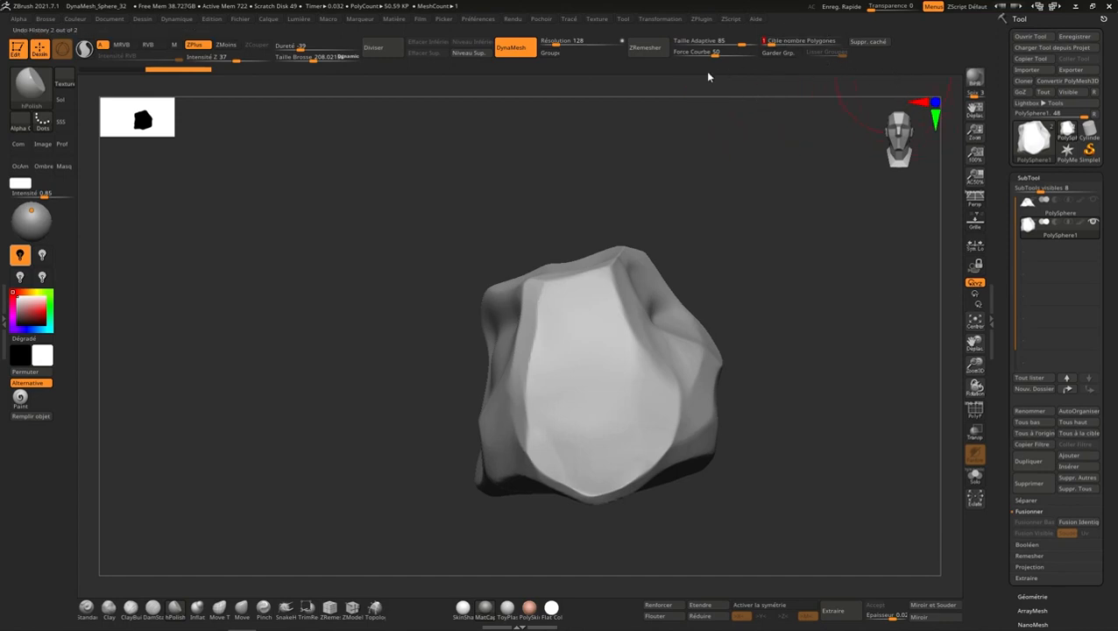
pyautogui.click(645, 47)
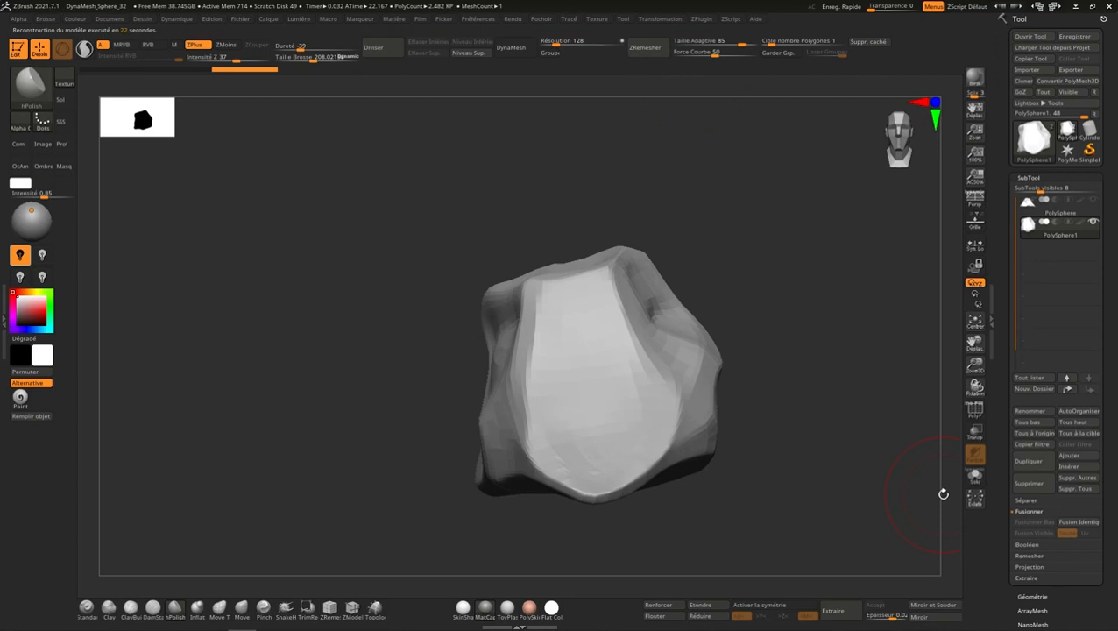
# Step: Display the remeshed rock's wireframe, examine the new quad layout around the large flat face, and hide the wireframe again
pyautogui.click(977, 411)
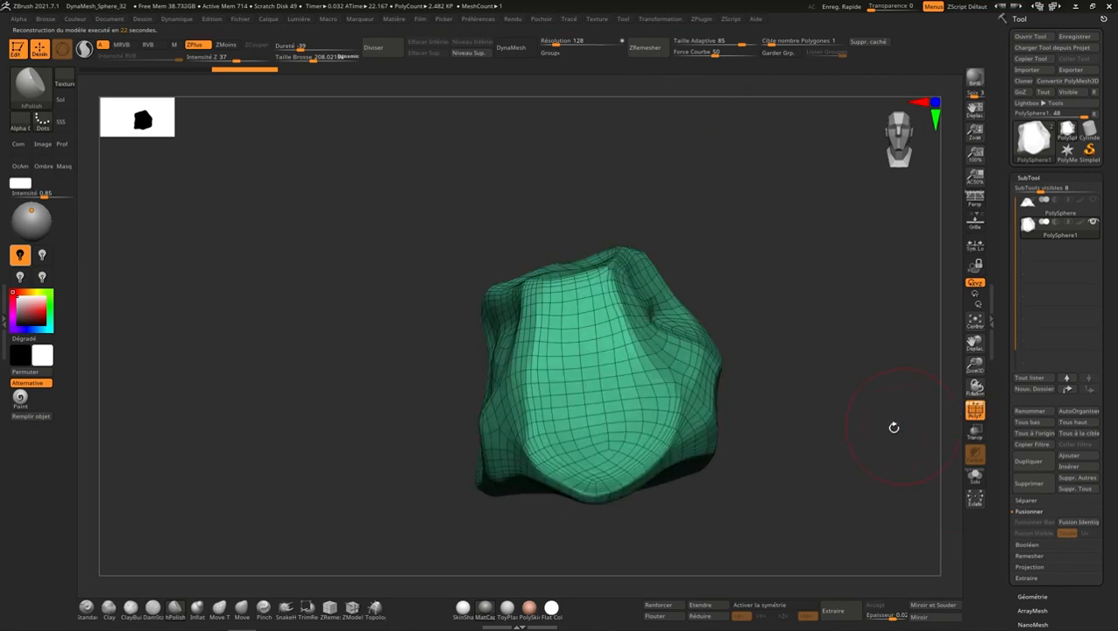
pyautogui.moveTo(844, 425); pyautogui.dragTo(701, 278, button='right')
pyautogui.moveTo(638, 407); pyautogui.dragTo(574, 187, button='right')
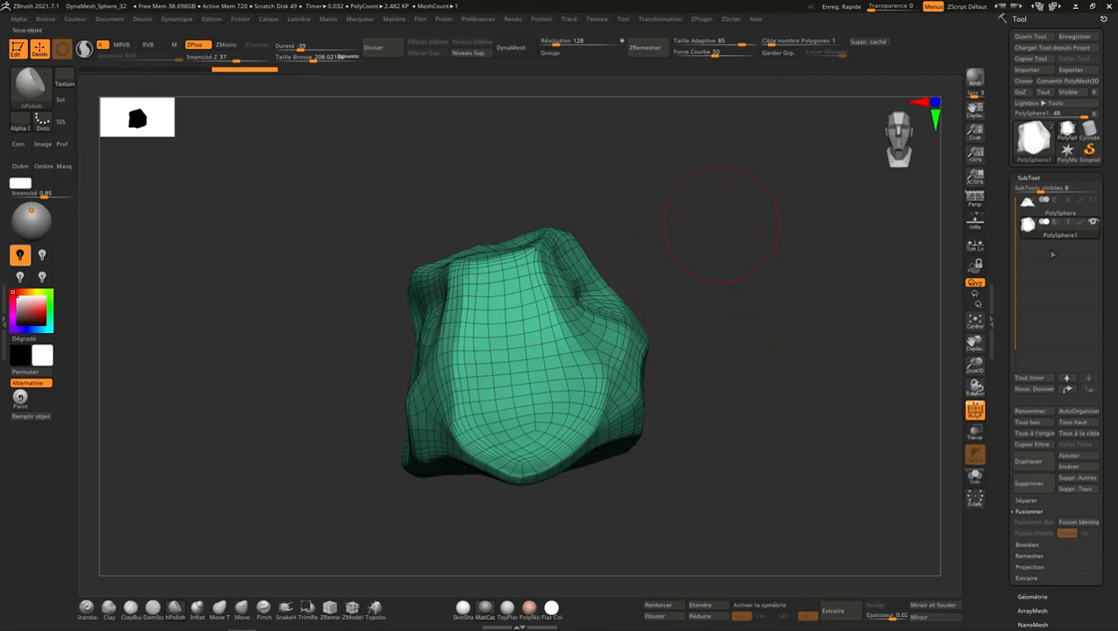
pyautogui.click(974, 408)
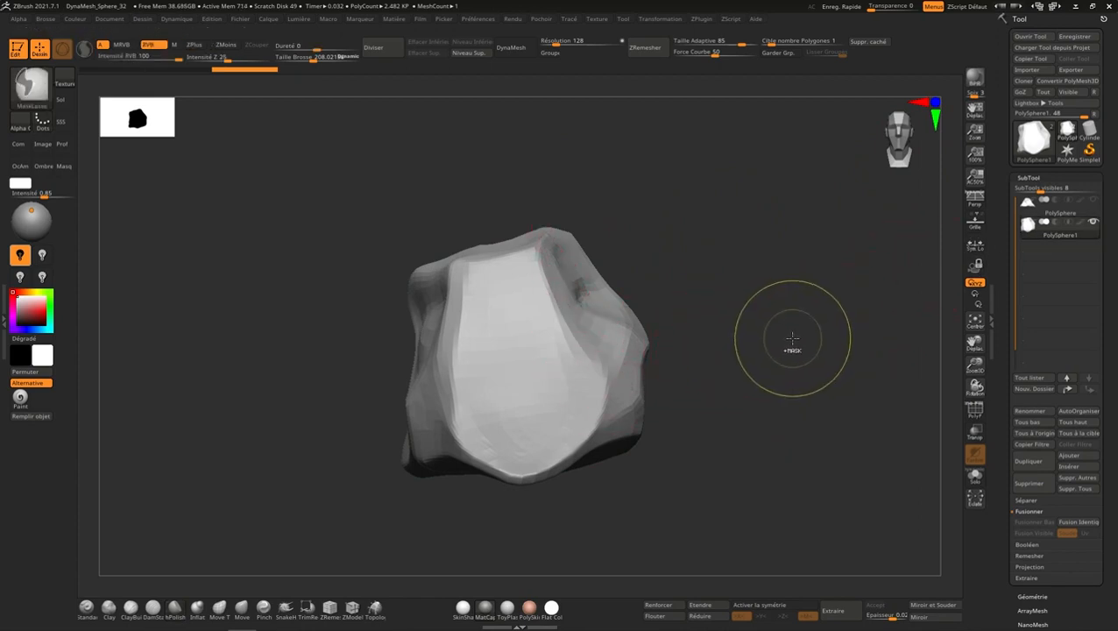
# Step: Subdivide the remeshed rock once, and step down and back up one subdivision level to compare the active point counts
pyautogui.press('d')
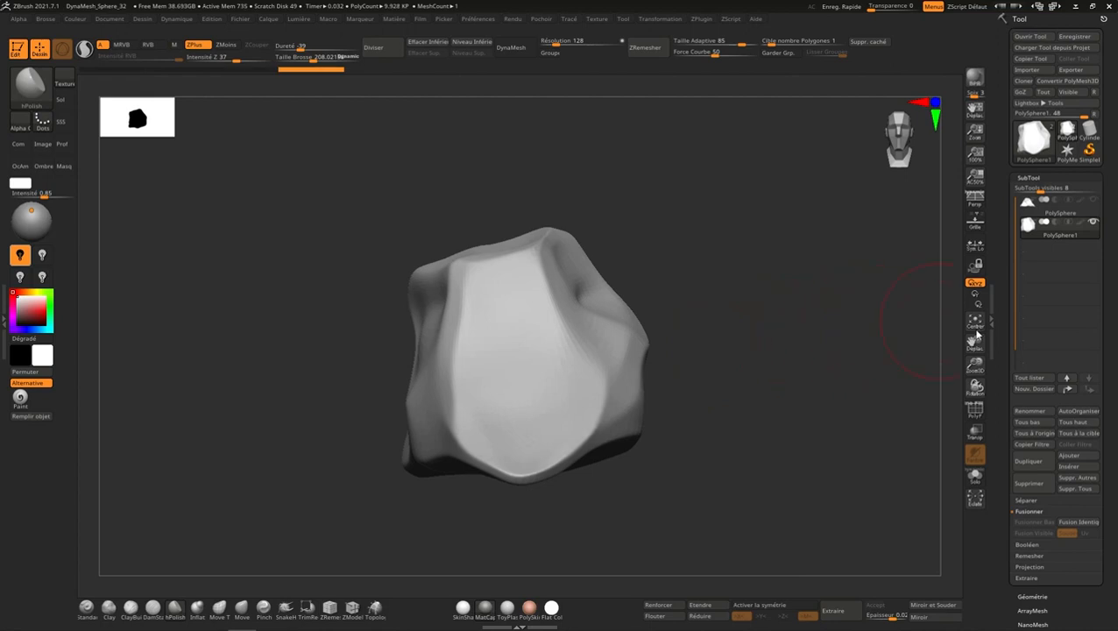
pyautogui.click(974, 412)
pyautogui.click(974, 417)
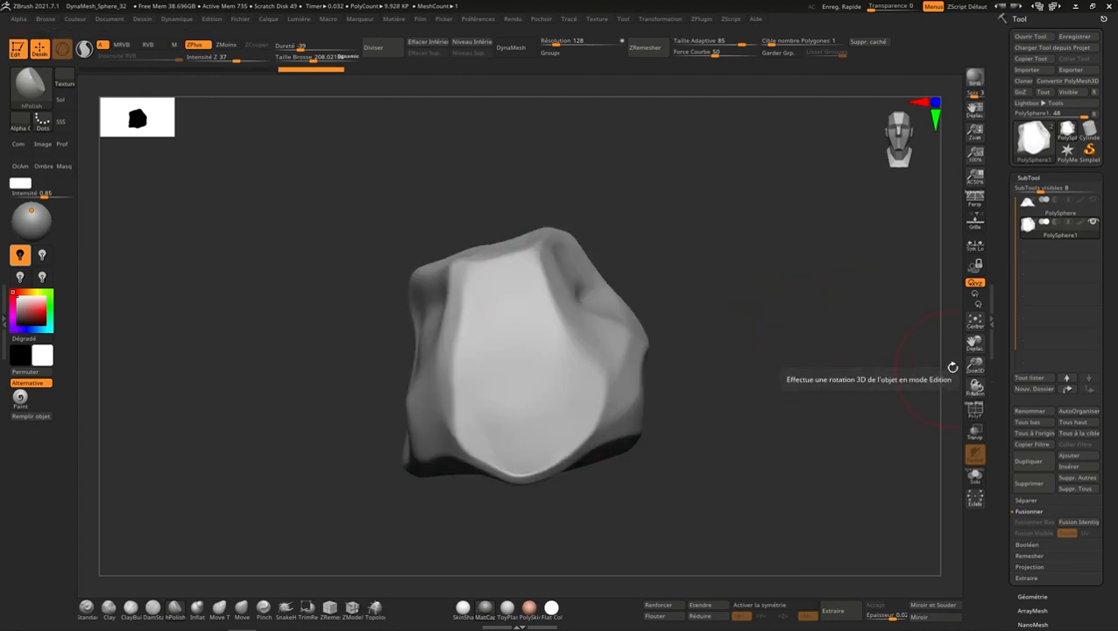
pyautogui.click(993, 324)
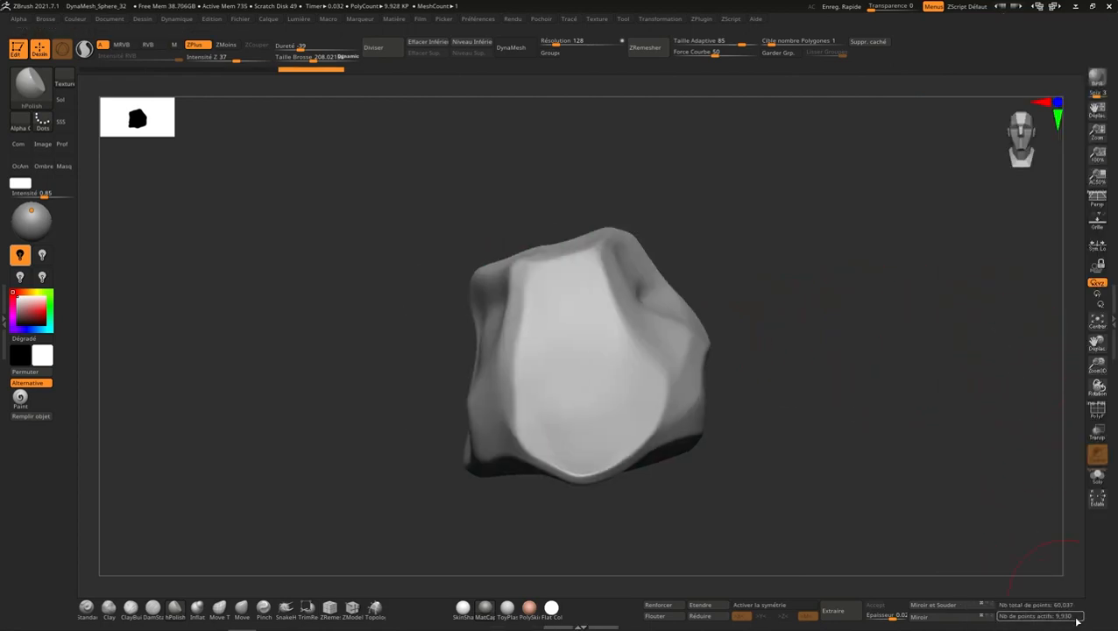
pyautogui.click(459, 43)
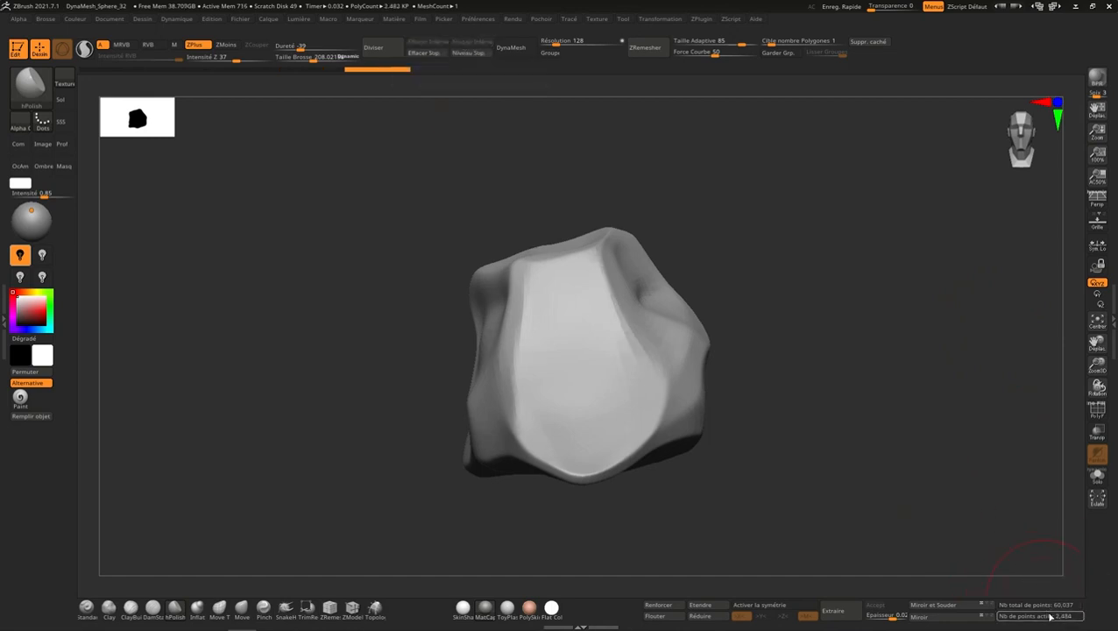
pyautogui.click(482, 53)
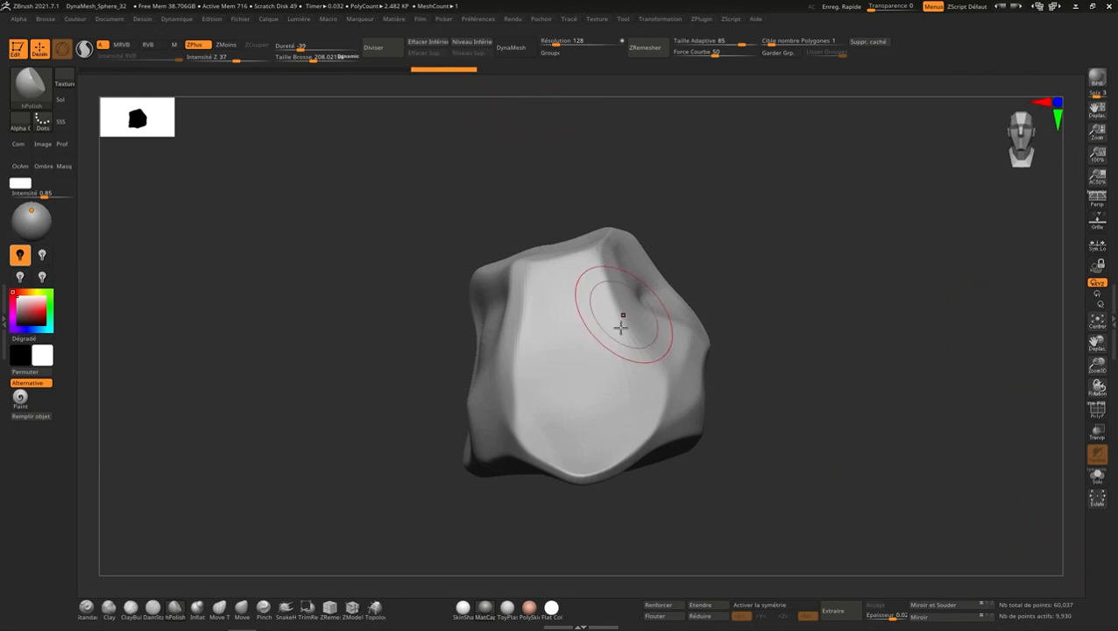
# Step: Subdivide the remeshed rock a second time and collapse the tool palette to widen the canvas
pyautogui.click(1111, 320)
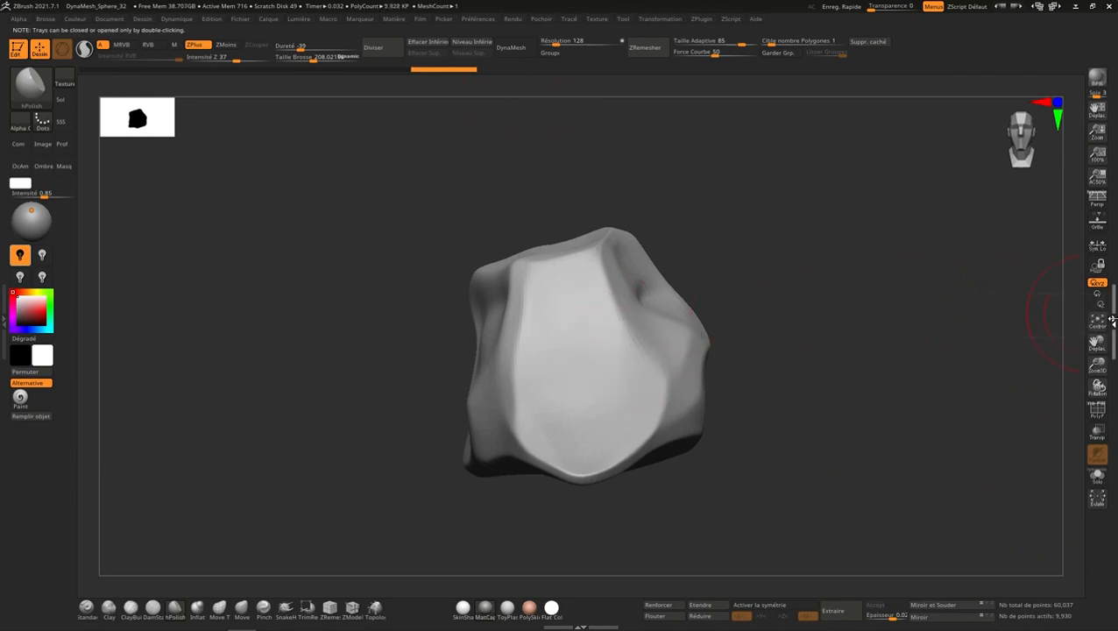
pyautogui.press('shift')
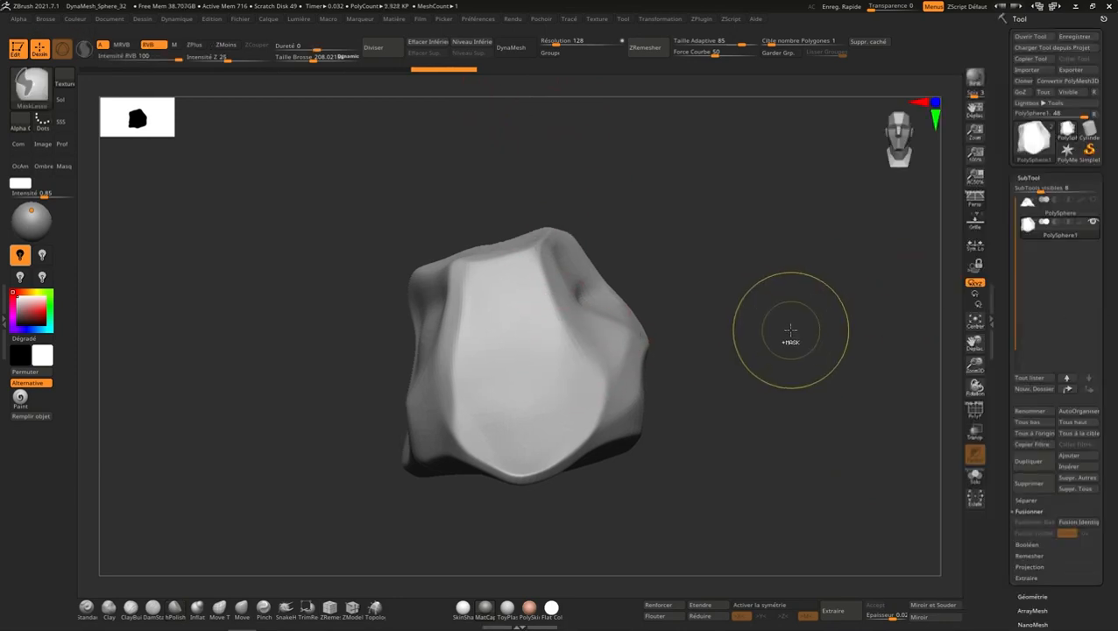
pyautogui.click(996, 318)
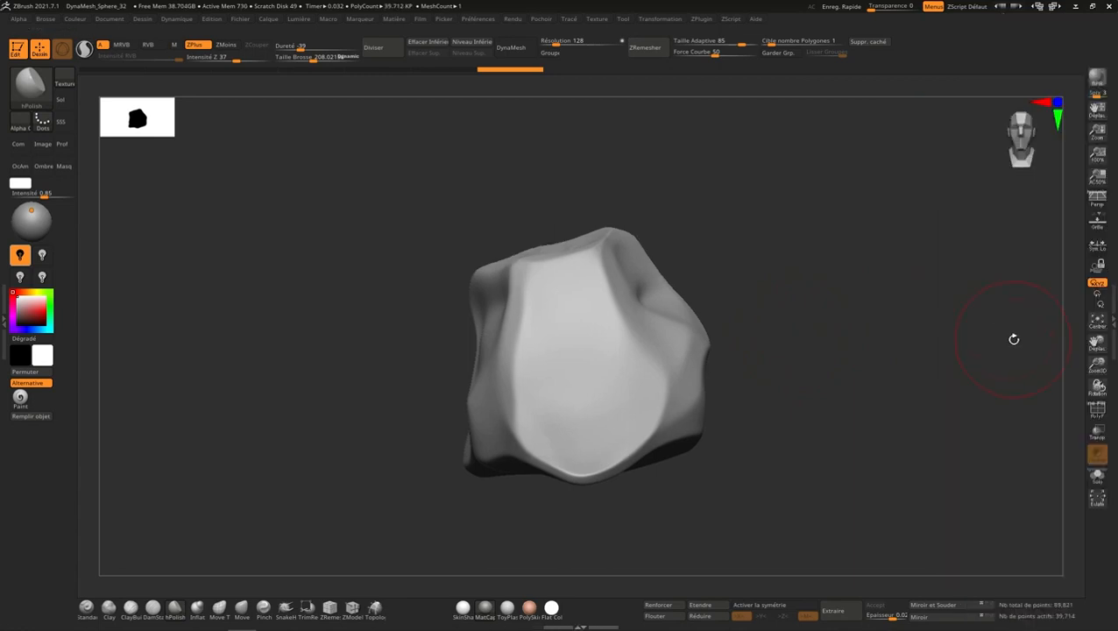
# Step: Sharpen the edge between the rock's top facet and the adjoining hollowed side using the Pinch brush with a size of about 129
pyautogui.moveTo(789, 412); pyautogui.dragTo(720, 354, button='right')
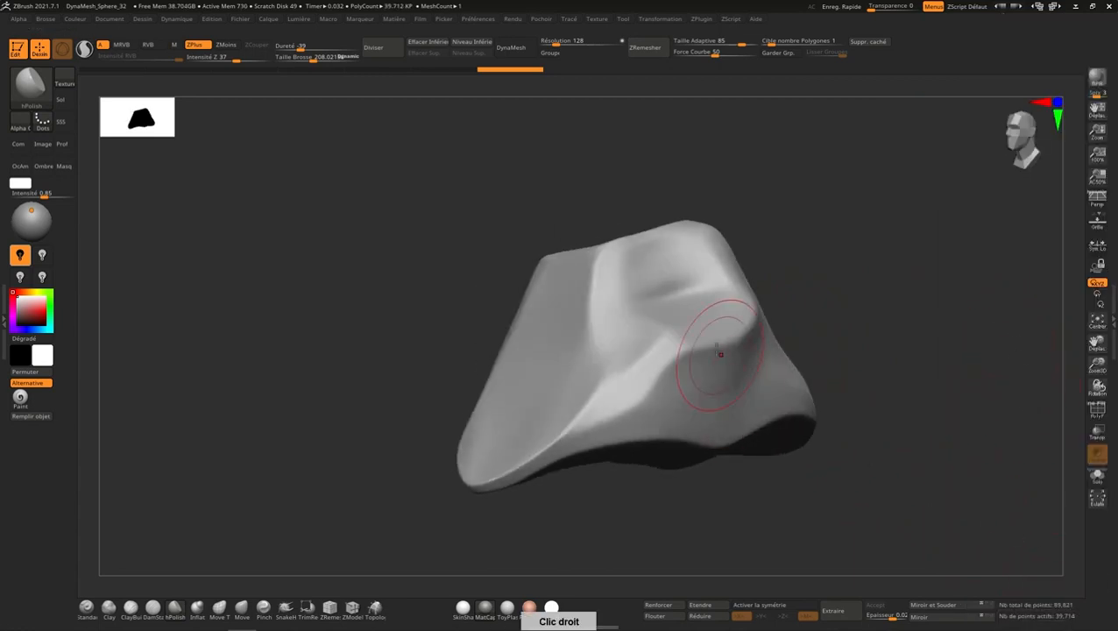
pyautogui.click(242, 607)
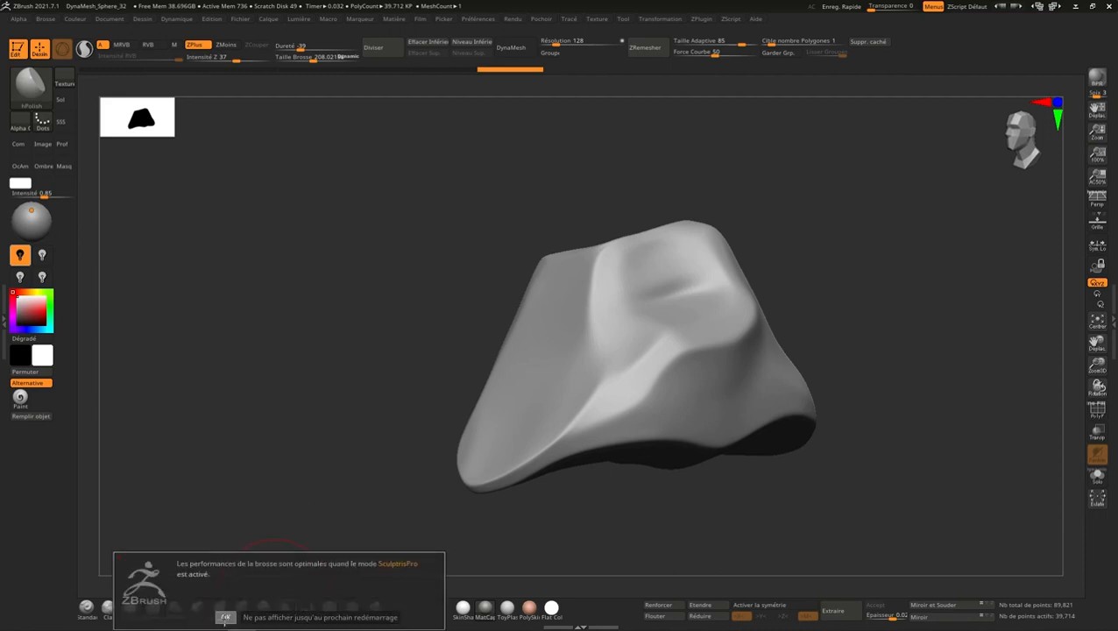
pyautogui.click(225, 618)
pyautogui.click(264, 607)
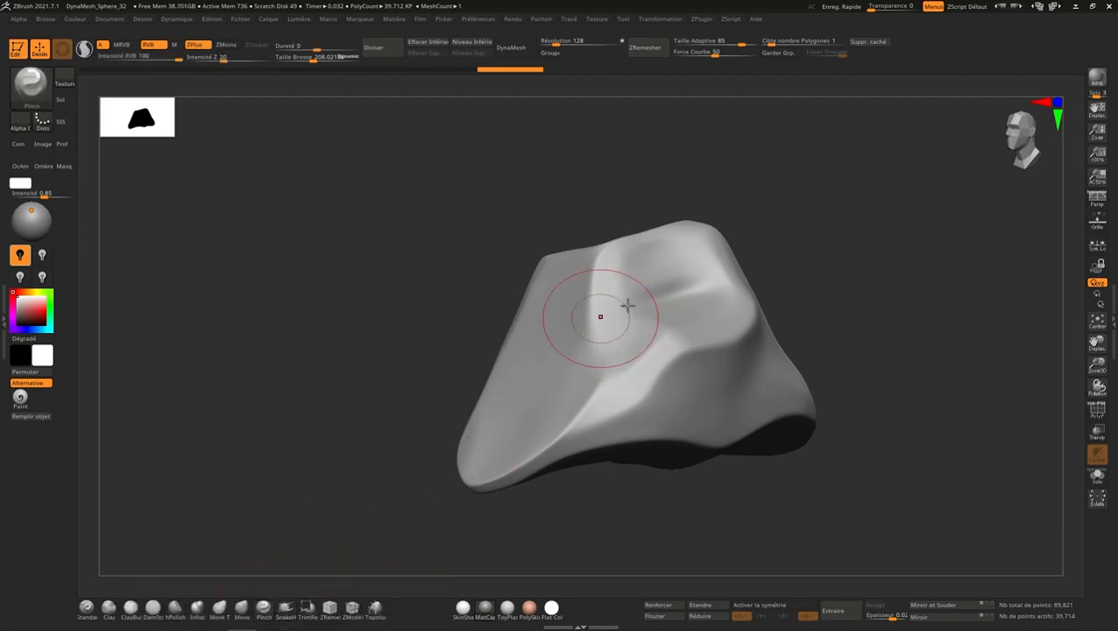
pyautogui.moveTo(627, 304)
pyautogui.mouseDown(button='right')
pyautogui.moveTo(626, 332)
pyautogui.moveTo(631, 307)
pyautogui.moveTo(661, 388)
pyautogui.moveTo(641, 368)
pyautogui.moveTo(606, 392)
pyautogui.mouseUp(button='right')
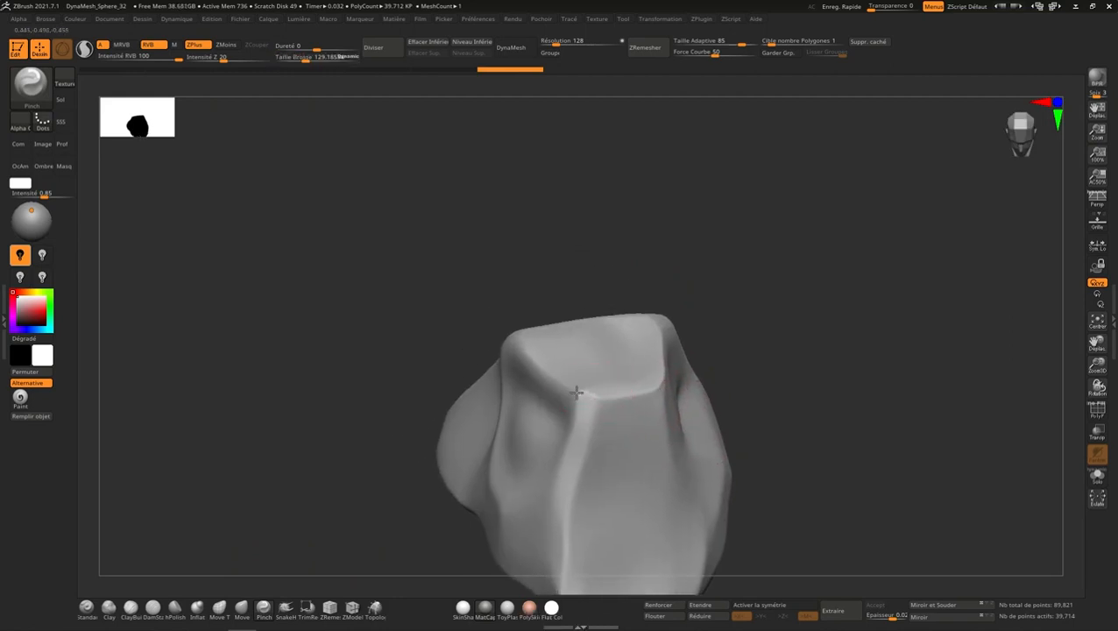
pyautogui.moveTo(581, 389)
pyautogui.mouseDown()
pyautogui.moveTo(541, 372)
pyautogui.moveTo(524, 344)
pyautogui.mouseUp()
pyautogui.moveTo(524, 344); pyautogui.dragTo(553, 375)
pyautogui.moveTo(509, 315); pyautogui.dragTo(592, 374, button='right')
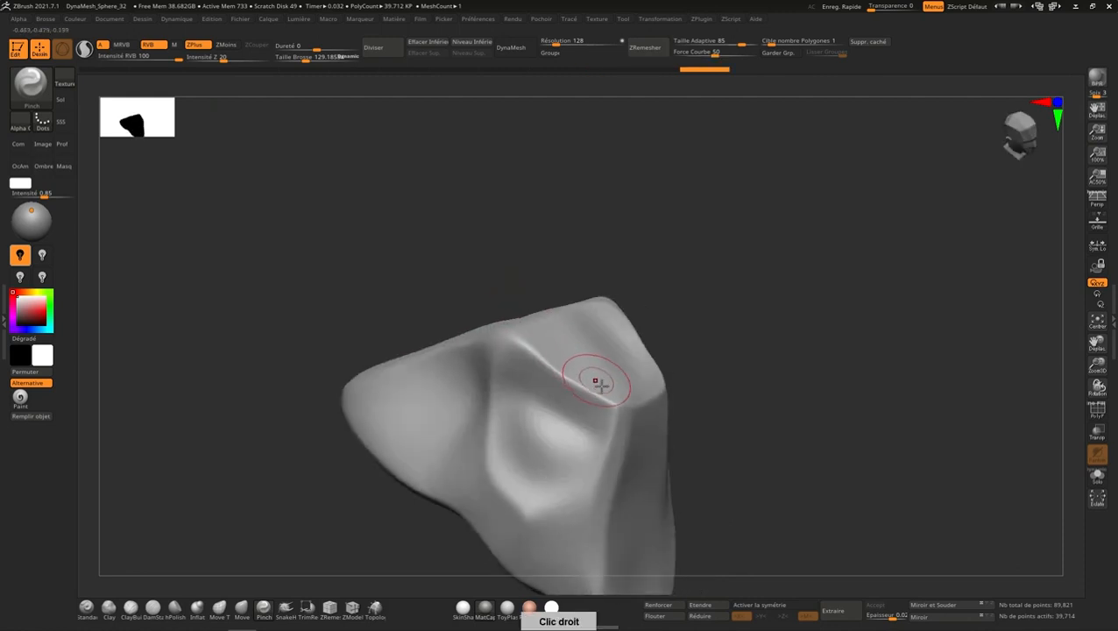
pyautogui.moveTo(546, 350); pyautogui.dragTo(489, 314)
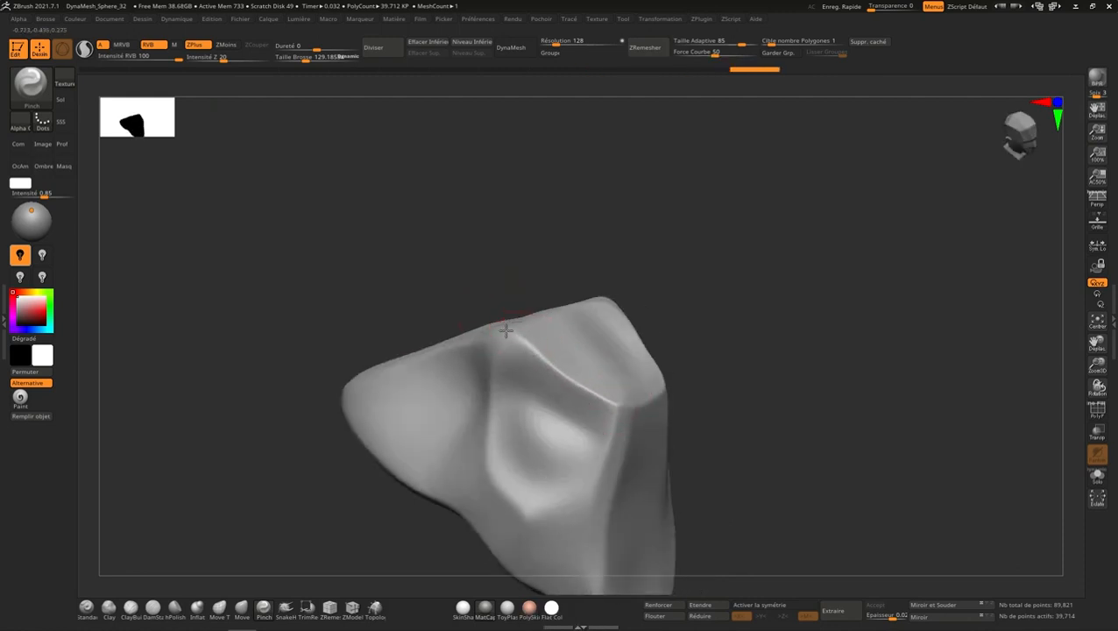
pyautogui.moveTo(506, 327)
pyautogui.mouseDown(button='right')
pyautogui.moveTo(537, 332)
pyautogui.moveTo(524, 330)
pyautogui.mouseUp(button='right')
# Step: Pinch the ridges bordering the hollow on the rock's side and the lower edge beneath it
pyautogui.moveTo(502, 399); pyautogui.dragTo(499, 422)
pyautogui.moveTo(523, 329)
pyautogui.mouseDown()
pyautogui.moveTo(504, 367)
pyautogui.moveTo(505, 492)
pyautogui.mouseUp()
pyautogui.moveTo(565, 499)
pyautogui.mouseDown(button='right')
pyautogui.moveTo(554, 452)
pyautogui.moveTo(582, 389)
pyautogui.moveTo(568, 432)
pyautogui.mouseUp(button='right')
pyautogui.moveTo(560, 477); pyautogui.dragTo(633, 559)
pyautogui.keyDown('alt'); pyautogui.moveTo(637, 517); pyautogui.dragTo(621, 452, button='right'); pyautogui.keyUp('alt')
pyautogui.moveTo(619, 506); pyautogui.dragTo(669, 499, button='right')
pyautogui.moveTo(684, 536)
pyautogui.mouseDown()
pyautogui.moveTo(752, 475)
pyautogui.moveTo(801, 385)
pyautogui.mouseUp()
pyautogui.moveTo(801, 384); pyautogui.dragTo(779, 418, button='right')
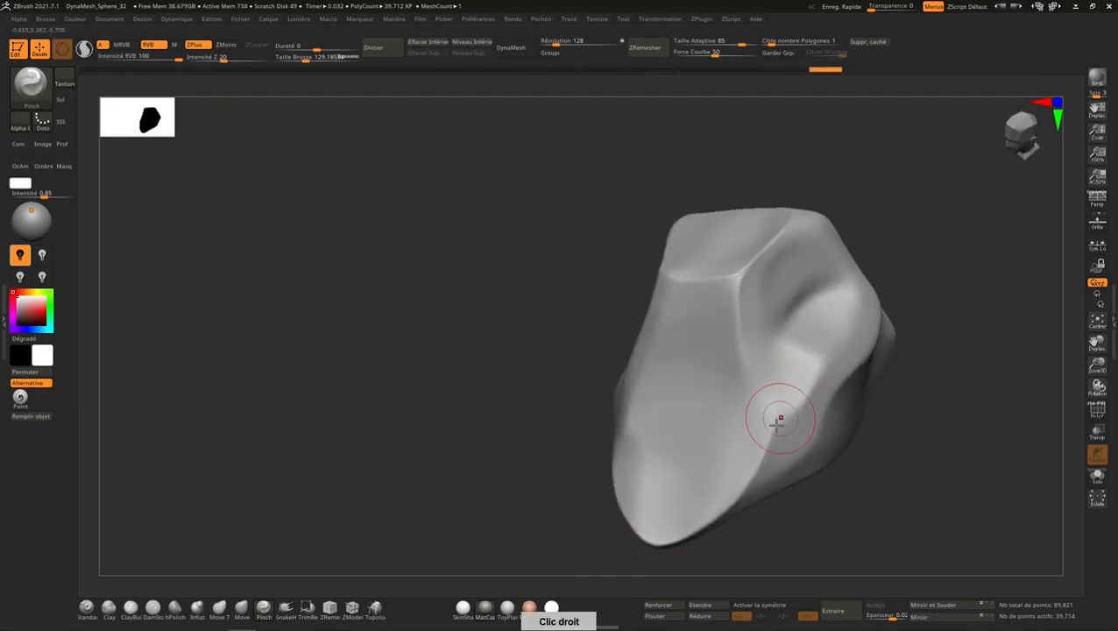
# Step: Pinch the ridges beside the long flat face and the near edge of the top facet
pyautogui.moveTo(779, 417); pyautogui.dragTo(794, 404)
pyautogui.moveTo(843, 321)
pyautogui.mouseDown()
pyautogui.moveTo(822, 361)
pyautogui.moveTo(798, 343)
pyautogui.mouseUp()
pyautogui.moveTo(818, 327); pyautogui.dragTo(794, 316, button='right')
pyautogui.moveTo(796, 333)
pyautogui.mouseDown()
pyautogui.moveTo(773, 327)
pyautogui.moveTo(809, 245)
pyautogui.moveTo(799, 230)
pyautogui.mouseUp()
pyautogui.moveTo(798, 230); pyautogui.dragTo(824, 235, button='right')
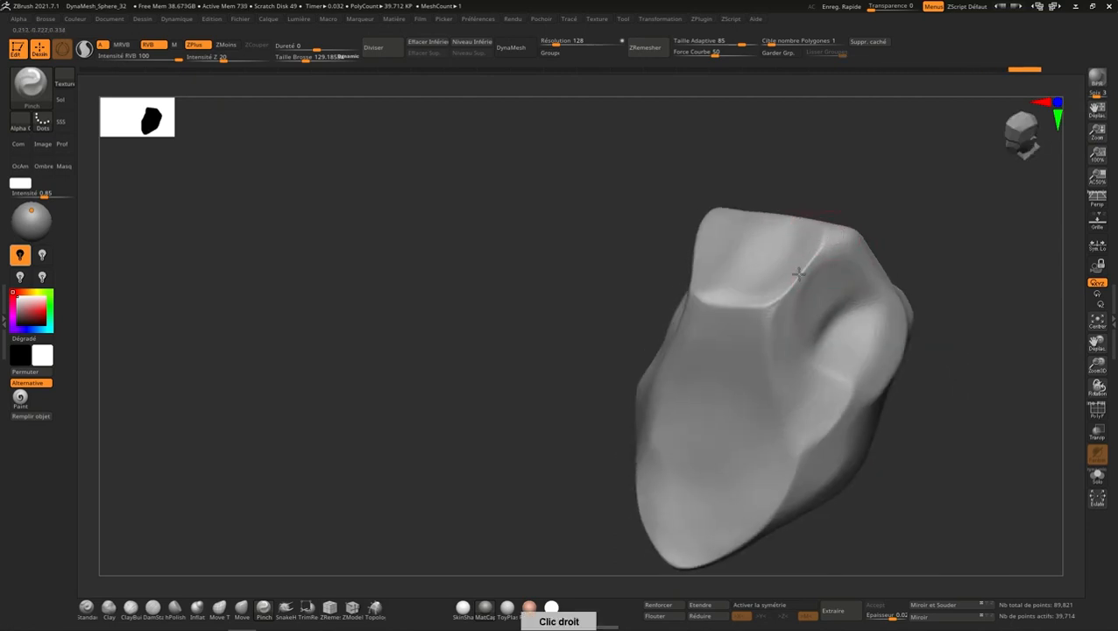
pyautogui.moveTo(798, 274)
pyautogui.mouseDown()
pyautogui.moveTo(756, 313)
pyautogui.moveTo(775, 293)
pyautogui.mouseUp()
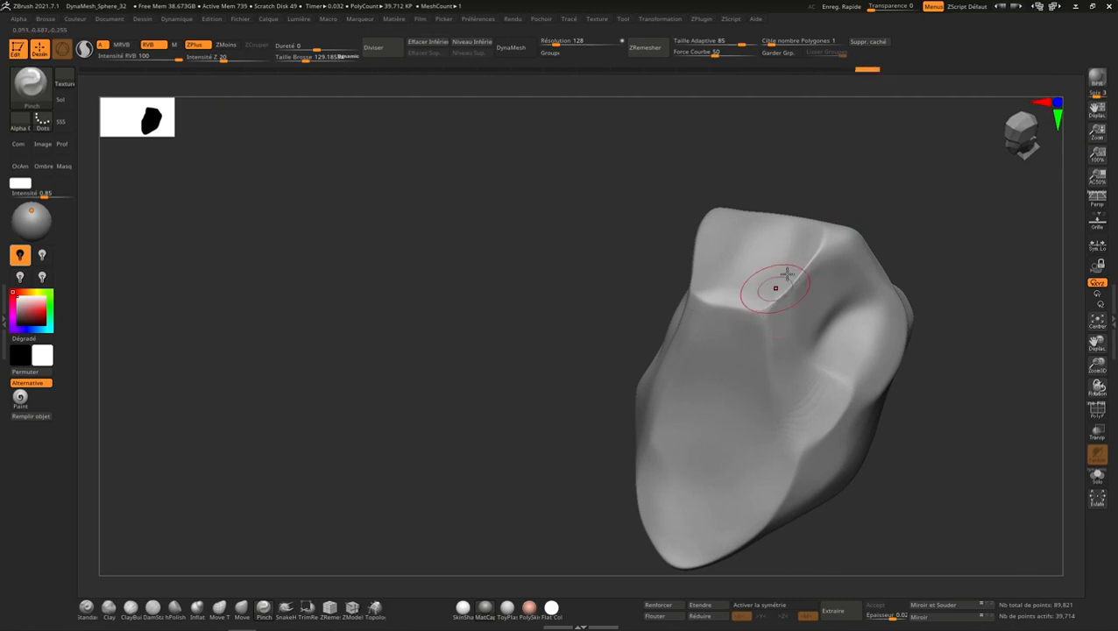
pyautogui.keyDown('alt'); pyautogui.moveTo(774, 287); pyautogui.dragTo(785, 334, button='right'); pyautogui.keyUp('alt')
pyautogui.moveTo(793, 338)
pyautogui.mouseDown()
pyautogui.moveTo(738, 354)
pyautogui.moveTo(698, 332)
pyautogui.mouseUp()
# Step: Pinch the top facet's opposite side edge from its front corner up to its back corner
pyautogui.moveTo(717, 310); pyautogui.dragTo(740, 327, button='right')
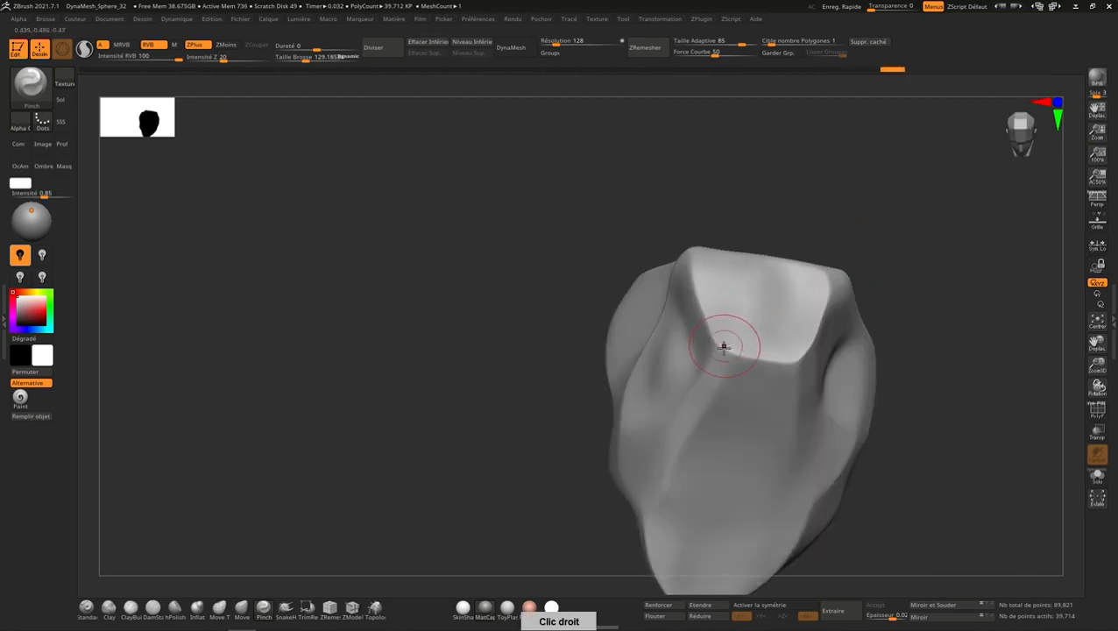
pyautogui.moveTo(724, 347); pyautogui.dragTo(692, 262)
pyautogui.moveTo(716, 281); pyautogui.dragTo(735, 384, button='right')
pyautogui.moveTo(711, 365); pyautogui.dragTo(688, 285)
pyautogui.moveTo(709, 305); pyautogui.dragTo(736, 365, button='right')
pyautogui.moveTo(704, 345); pyautogui.dragTo(691, 317)
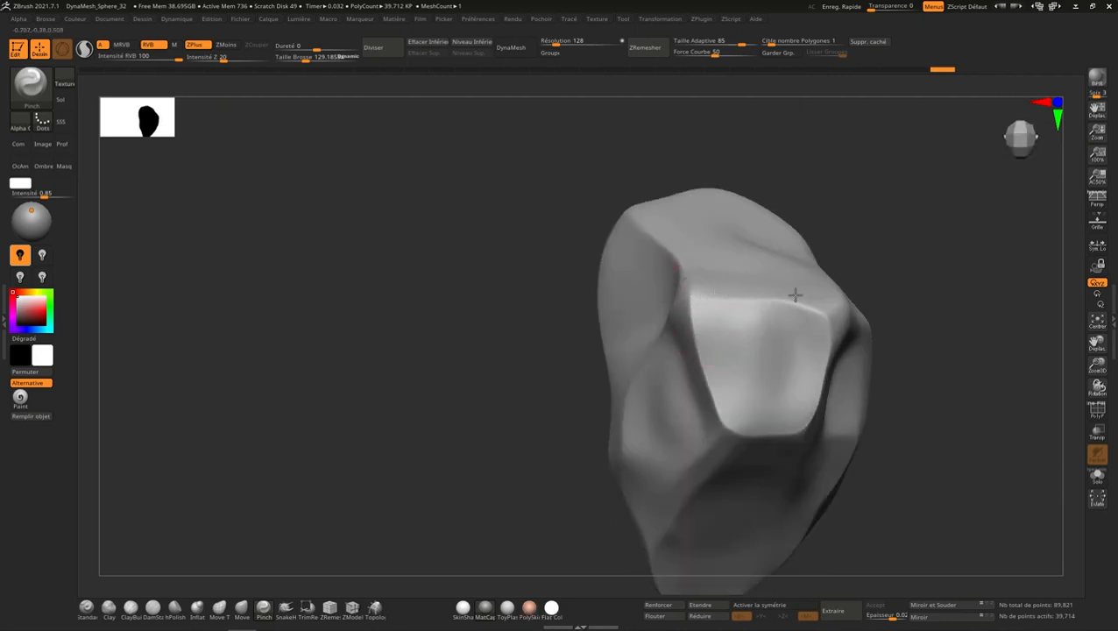
# Step: Pinch the boundary edge between the top facet and the neighbouring hollow, working from the rear of the rock
pyautogui.moveTo(847, 325); pyautogui.dragTo(812, 317, button='right')
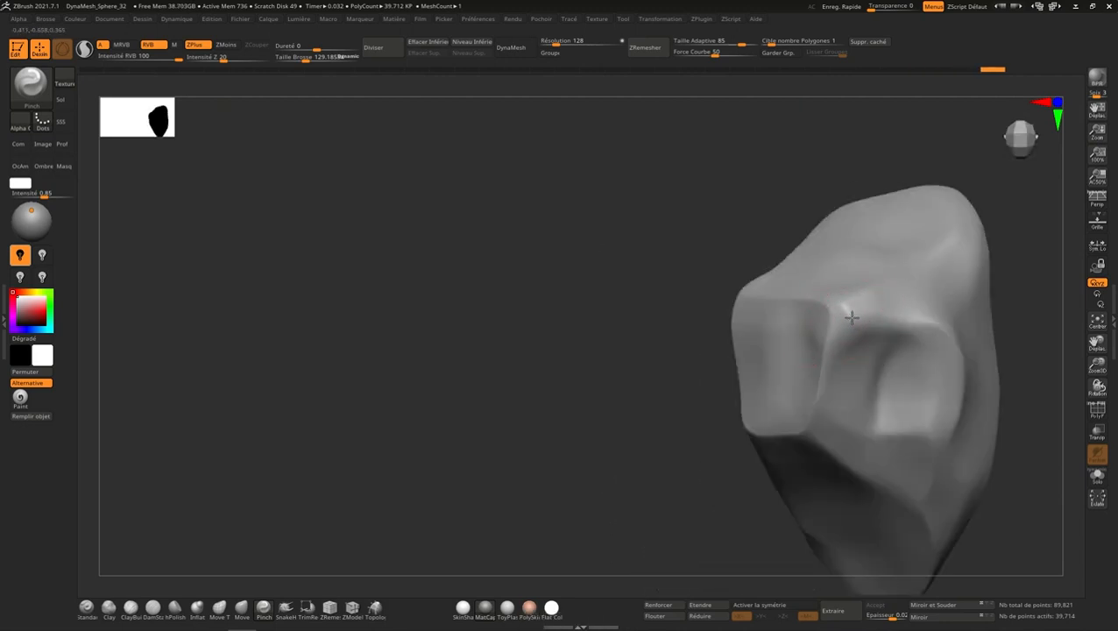
pyautogui.moveTo(830, 377); pyautogui.dragTo(820, 418)
pyautogui.moveTo(887, 401); pyautogui.dragTo(861, 371, button='right')
pyautogui.moveTo(827, 339); pyautogui.dragTo(838, 445)
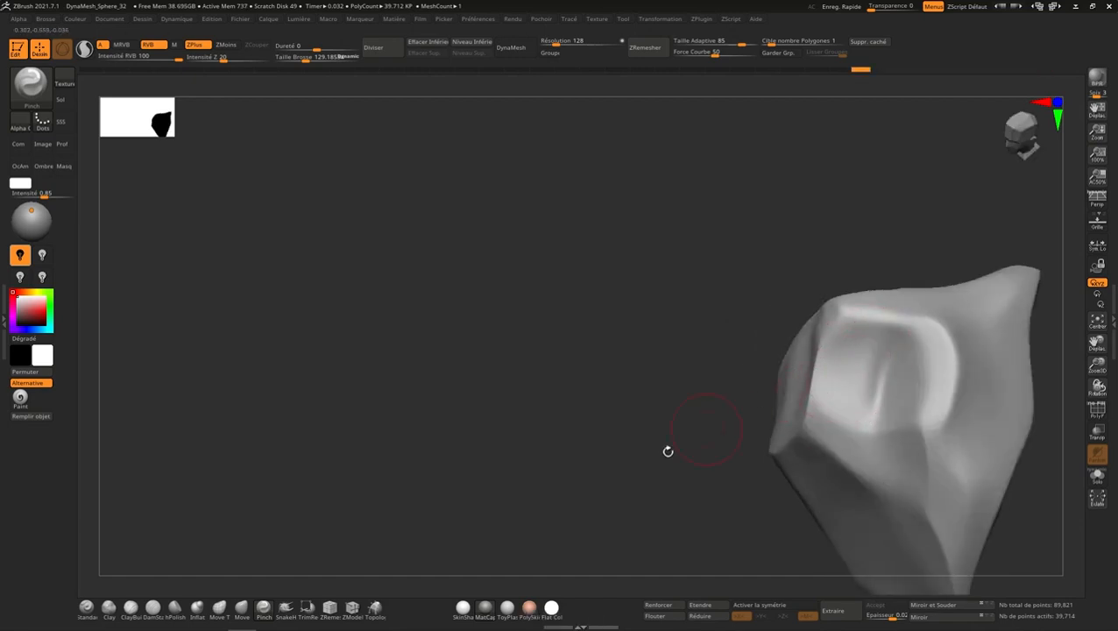
# Step: Flatten the corner and edge between the top facet and the hollow using hPolish with a brush size of about 182
pyautogui.click(180, 606)
pyautogui.press('s')
pyautogui.moveTo(825, 354)
pyautogui.mouseDown()
pyautogui.moveTo(836, 354)
pyautogui.moveTo(835, 336)
pyautogui.mouseUp()
pyautogui.press('s')
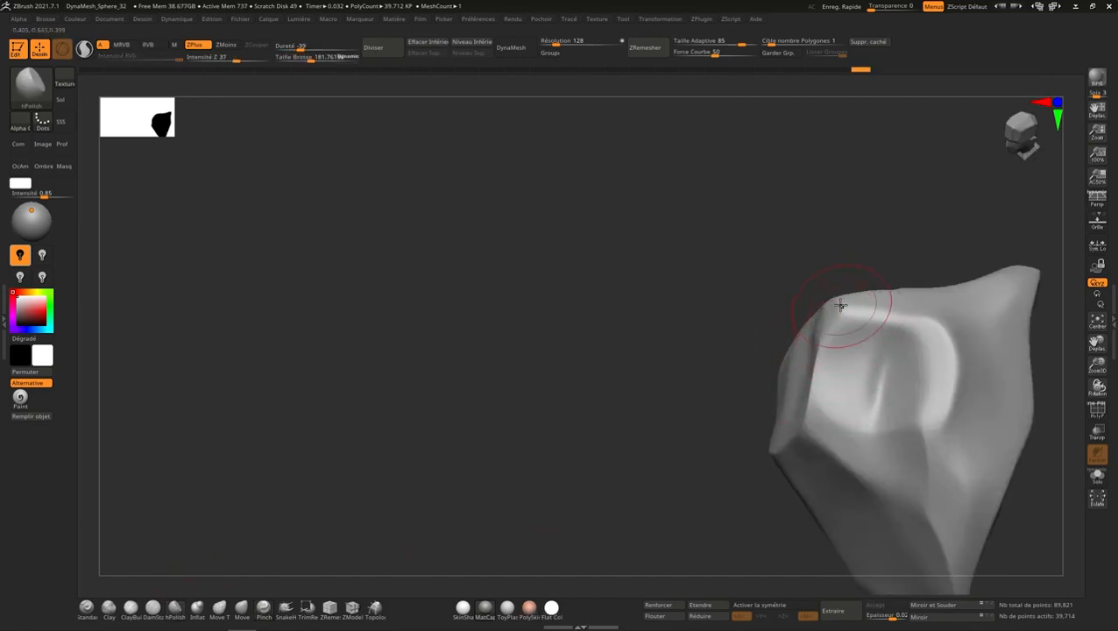
pyautogui.moveTo(823, 341)
pyautogui.mouseDown(button='right')
pyautogui.moveTo(810, 350)
pyautogui.moveTo(815, 342)
pyautogui.mouseUp(button='right')
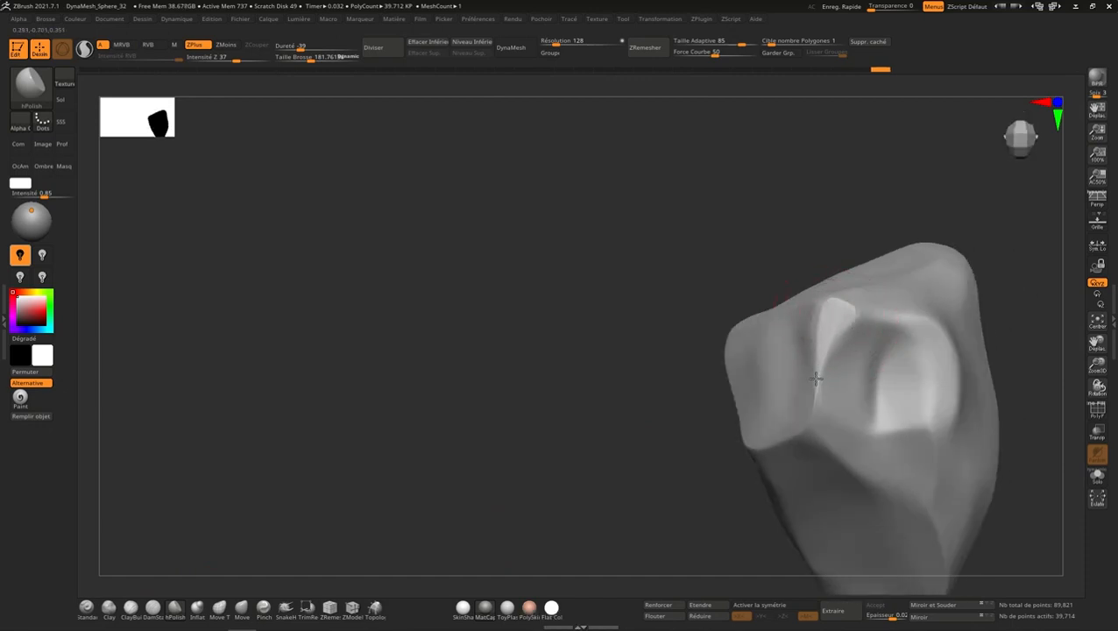
pyautogui.moveTo(810, 419)
pyautogui.mouseDown()
pyautogui.moveTo(813, 336)
pyautogui.moveTo(813, 392)
pyautogui.mouseUp()
pyautogui.moveTo(814, 391)
pyautogui.mouseDown(button='right')
pyautogui.moveTo(865, 322)
pyautogui.moveTo(824, 320)
pyautogui.moveTo(841, 350)
pyautogui.moveTo(814, 377)
pyautogui.mouseUp(button='right')
pyautogui.moveTo(813, 377)
pyautogui.mouseDown()
pyautogui.moveTo(768, 427)
pyautogui.moveTo(724, 444)
pyautogui.moveTo(779, 408)
pyautogui.mouseUp()
pyautogui.moveTo(779, 407); pyautogui.dragTo(798, 392, button='right')
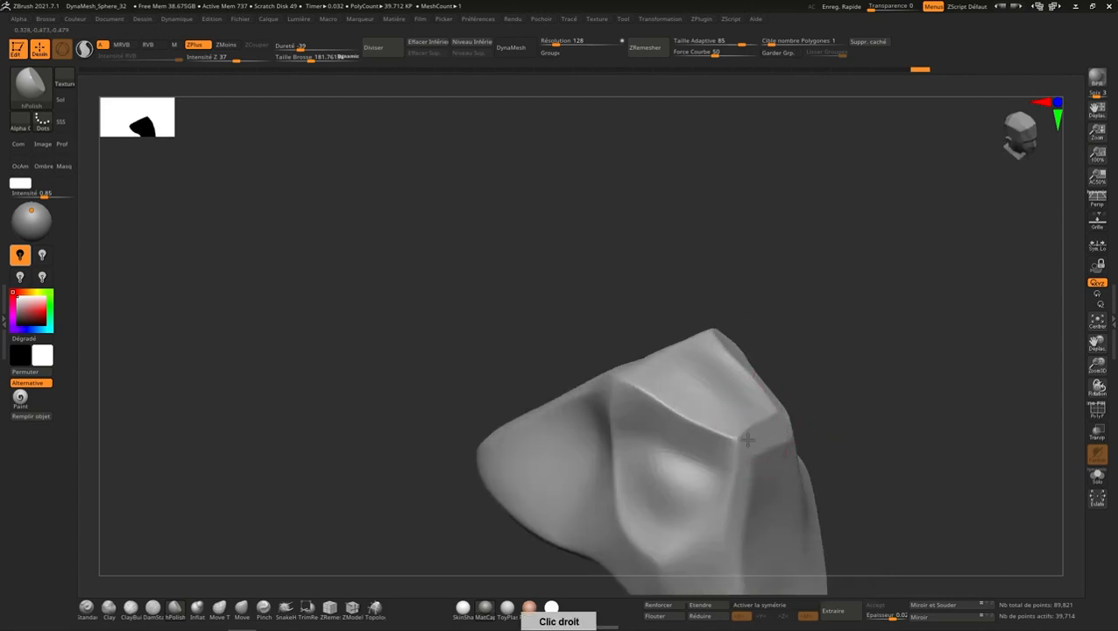
# Step: Bevel the remaining edges around the rock's top facet with hPolish strokes
pyautogui.moveTo(740, 440); pyautogui.dragTo(622, 368)
pyautogui.moveTo(622, 368)
pyautogui.mouseDown(button='right')
pyautogui.moveTo(723, 404)
pyautogui.moveTo(694, 413)
pyautogui.mouseUp(button='right')
pyautogui.moveTo(633, 382)
pyautogui.mouseDown()
pyautogui.moveTo(666, 307)
pyautogui.moveTo(653, 330)
pyautogui.mouseUp()
pyautogui.moveTo(654, 330)
pyautogui.mouseDown(button='right')
pyautogui.moveTo(747, 332)
pyautogui.moveTo(724, 320)
pyautogui.moveTo(719, 347)
pyautogui.mouseUp(button='right')
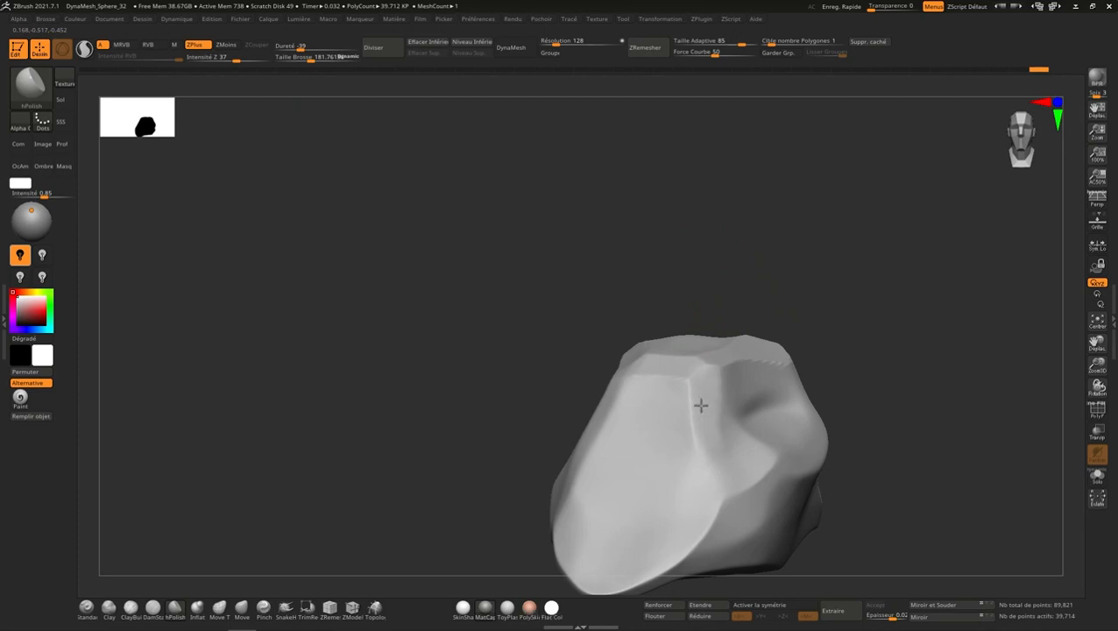
# Step: Flatten the ridges and rim surrounding the side hollow with hPolish
pyautogui.moveTo(774, 412); pyautogui.dragTo(712, 429, button='right')
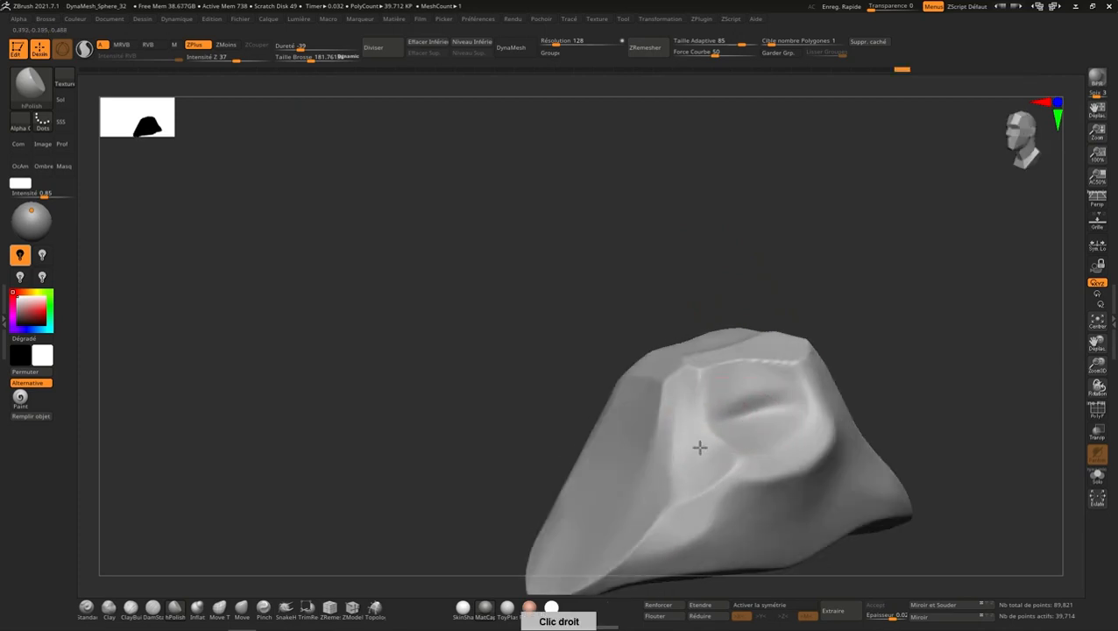
pyautogui.moveTo(792, 438); pyautogui.dragTo(689, 511, button='right')
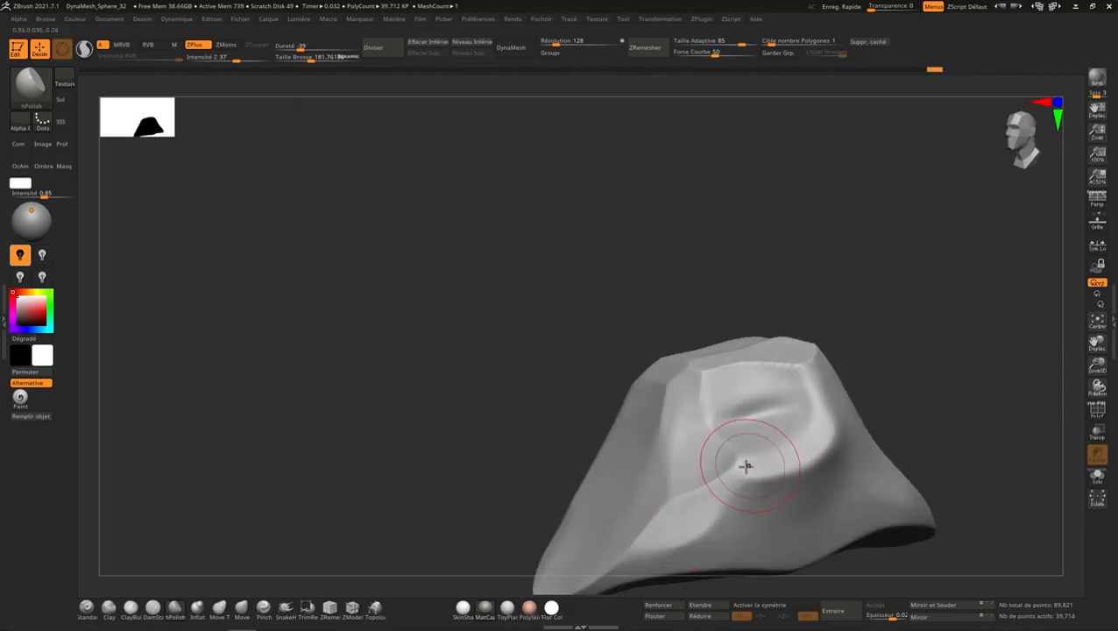
pyautogui.moveTo(837, 419); pyautogui.dragTo(816, 387, button='right')
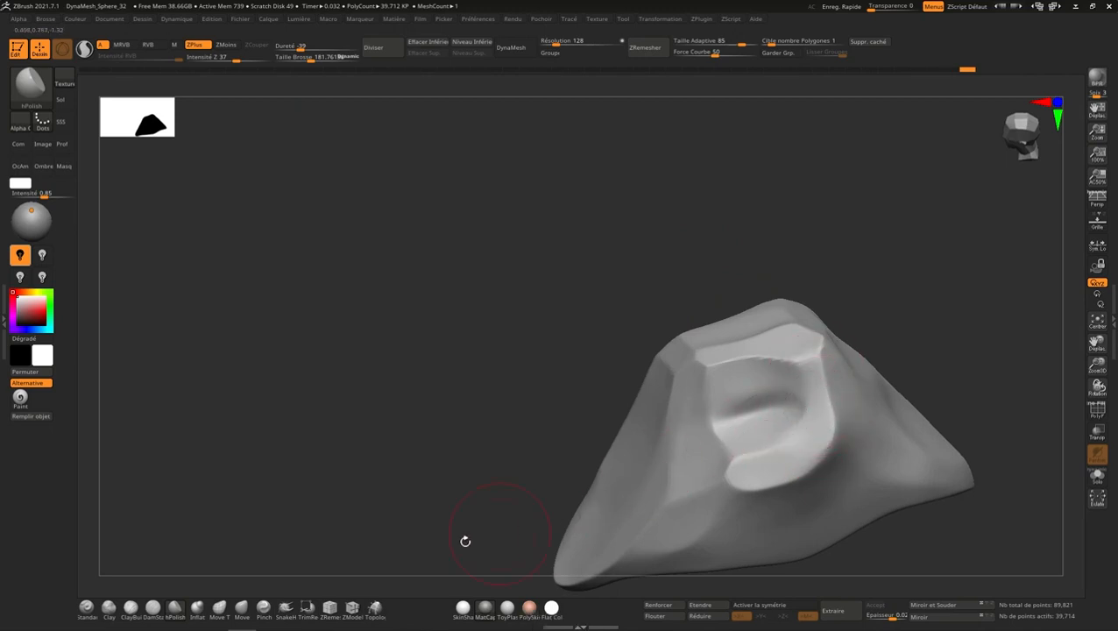
# Step: Sharpen the edges around the side hollow with the Pinch brush at a size of about 129
pyautogui.click(262, 606)
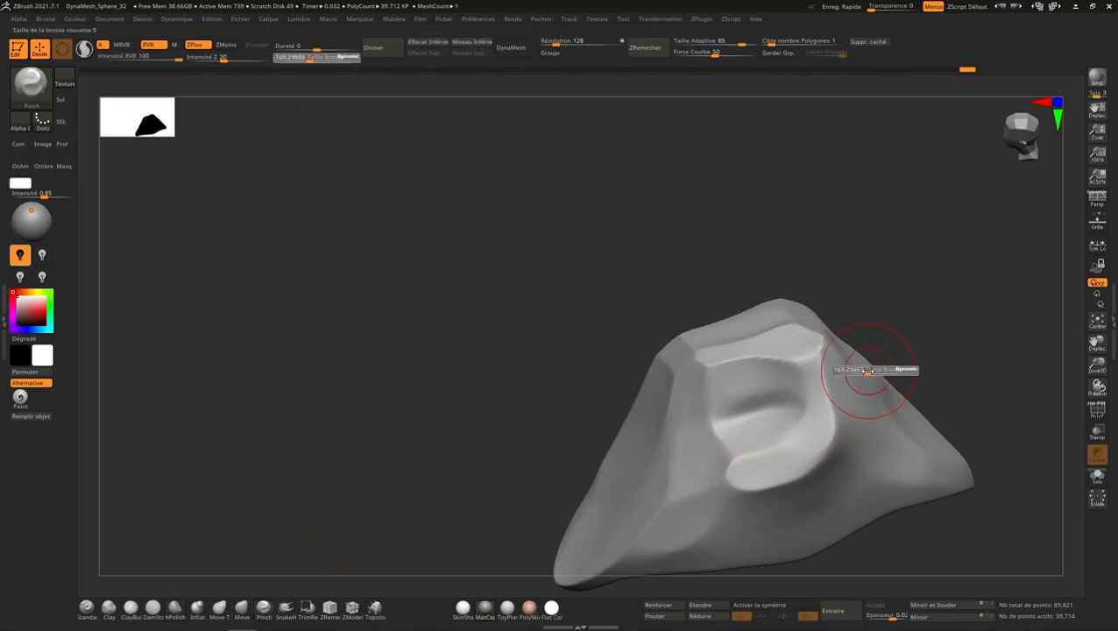
pyautogui.moveTo(847, 326); pyautogui.dragTo(848, 332, button='right')
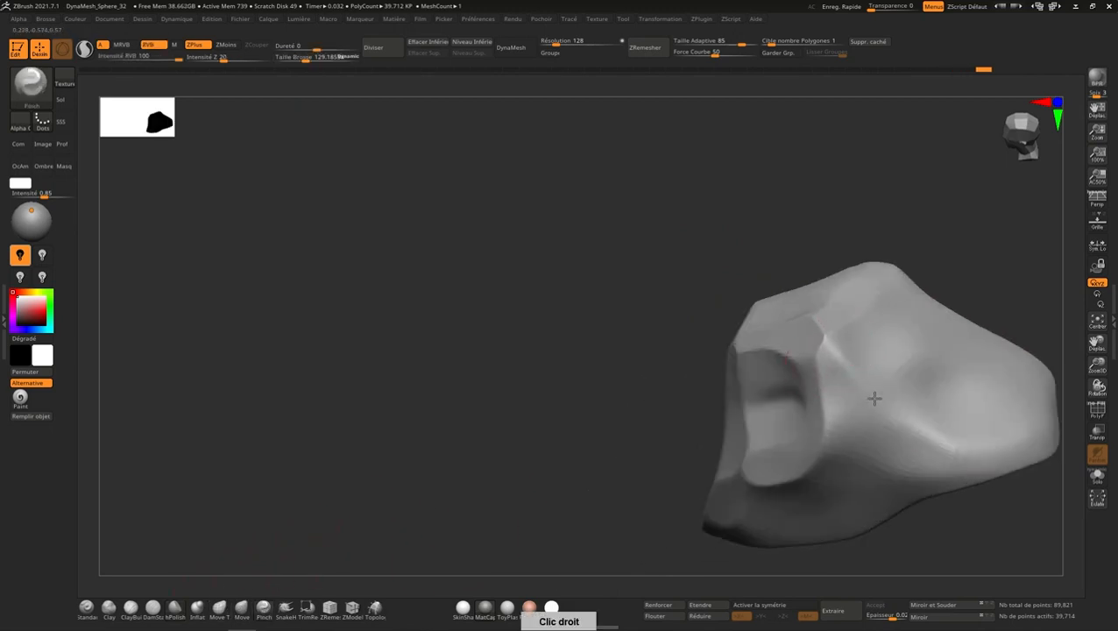
pyautogui.moveTo(986, 443); pyautogui.dragTo(816, 430, button='right')
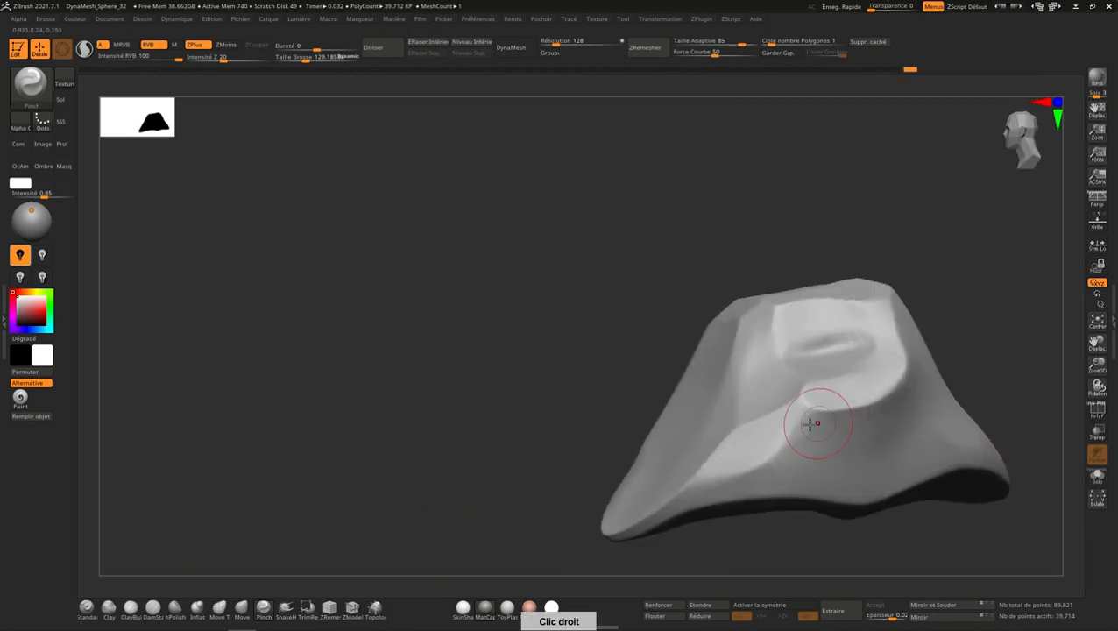
pyautogui.moveTo(720, 463); pyautogui.dragTo(820, 433, button='right')
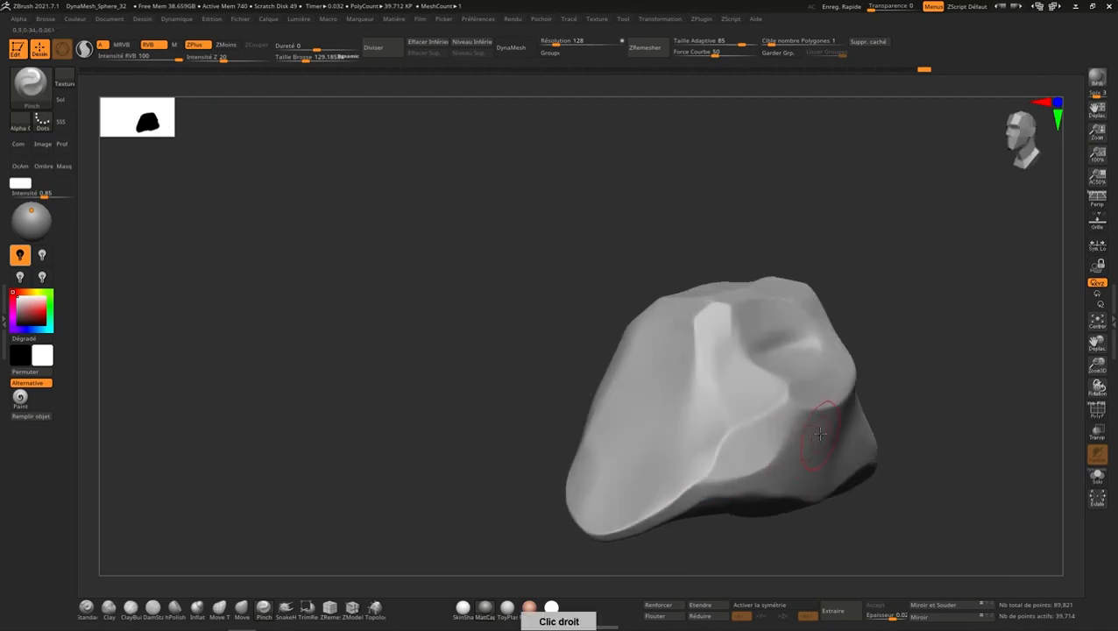
# Step: Flatten the ridge descending from the hollow's lower rim with hPolish, undoing the unwanted strokes
pyautogui.click(176, 606)
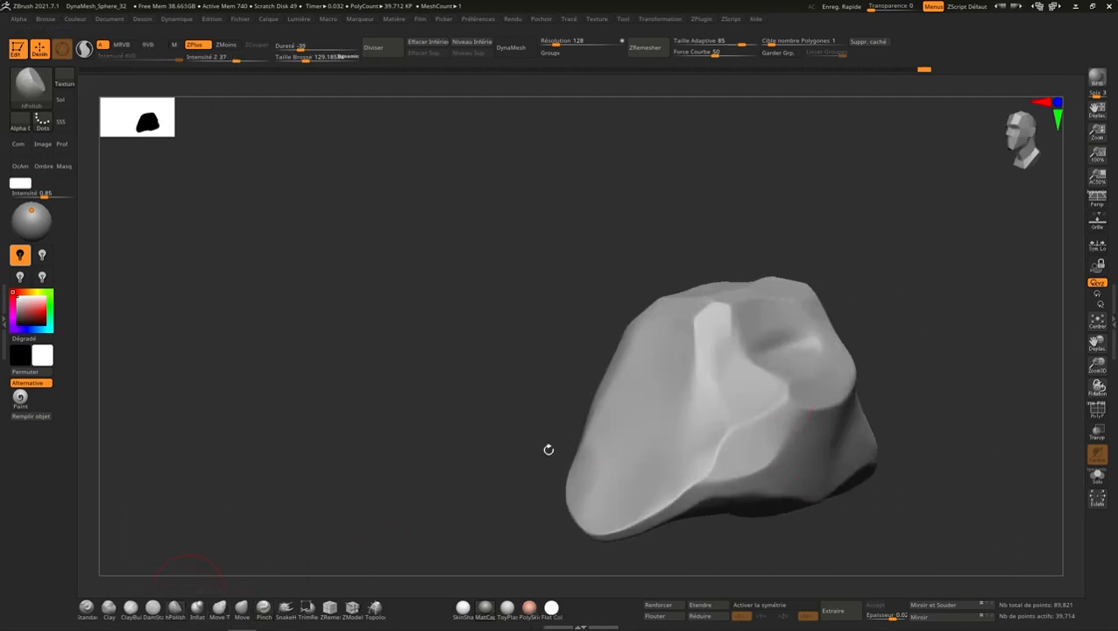
pyautogui.press('s')
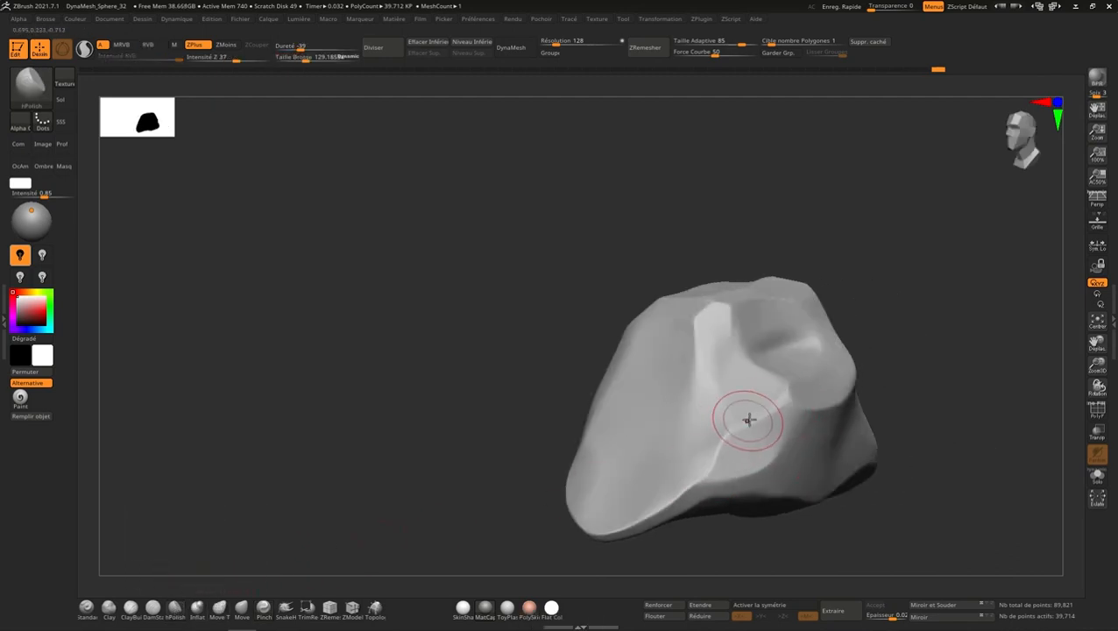
pyautogui.moveTo(716, 455)
pyautogui.mouseDown()
pyautogui.moveTo(722, 442)
pyautogui.moveTo(684, 485)
pyautogui.moveTo(764, 466)
pyautogui.moveTo(793, 432)
pyautogui.mouseUp()
pyautogui.hotkey('ctrl', 'z')
pyautogui.hotkey('ctrl', 'z')
pyautogui.hotkey('ctrl', 'z')
pyautogui.hotkey('ctrl', 'z')
pyautogui.hotkey('ctrl', 'z')
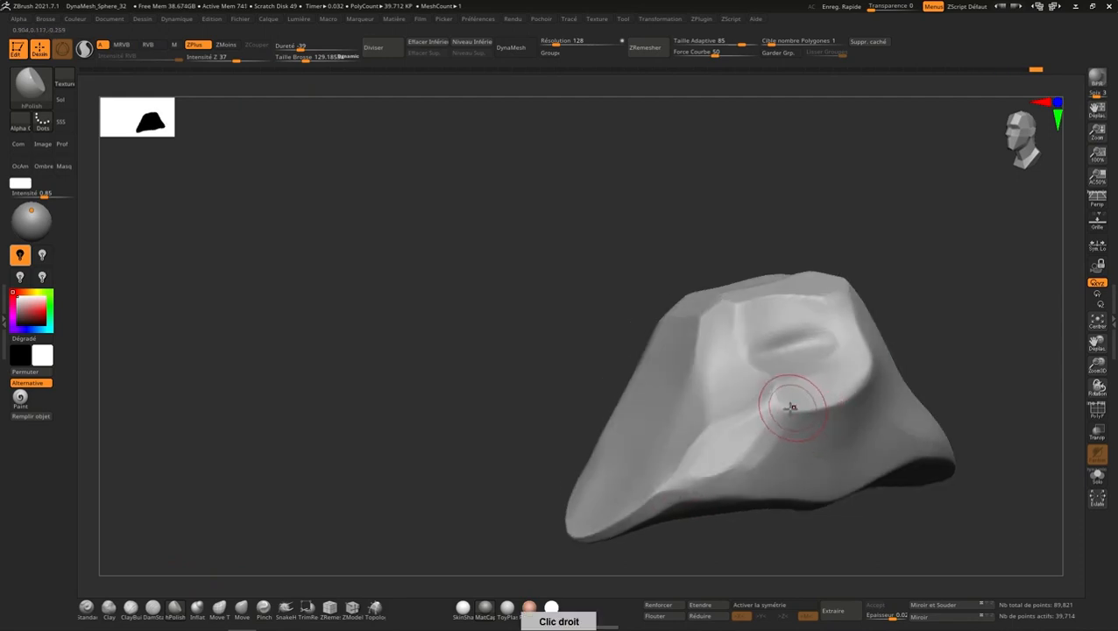
# Step: Flatten the remaining ridges and corners around the other sides of the rock with hPolish
pyautogui.moveTo(912, 360); pyautogui.dragTo(886, 364, button='right')
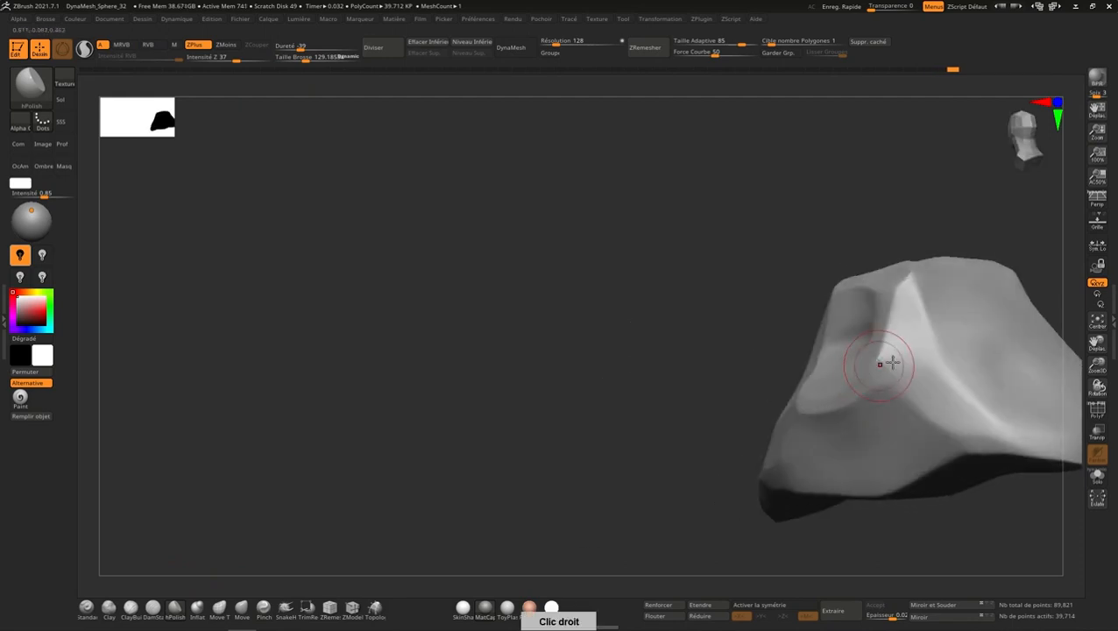
pyautogui.moveTo(886, 365); pyautogui.dragTo(942, 412)
pyautogui.moveTo(973, 424); pyautogui.dragTo(856, 385, button='right')
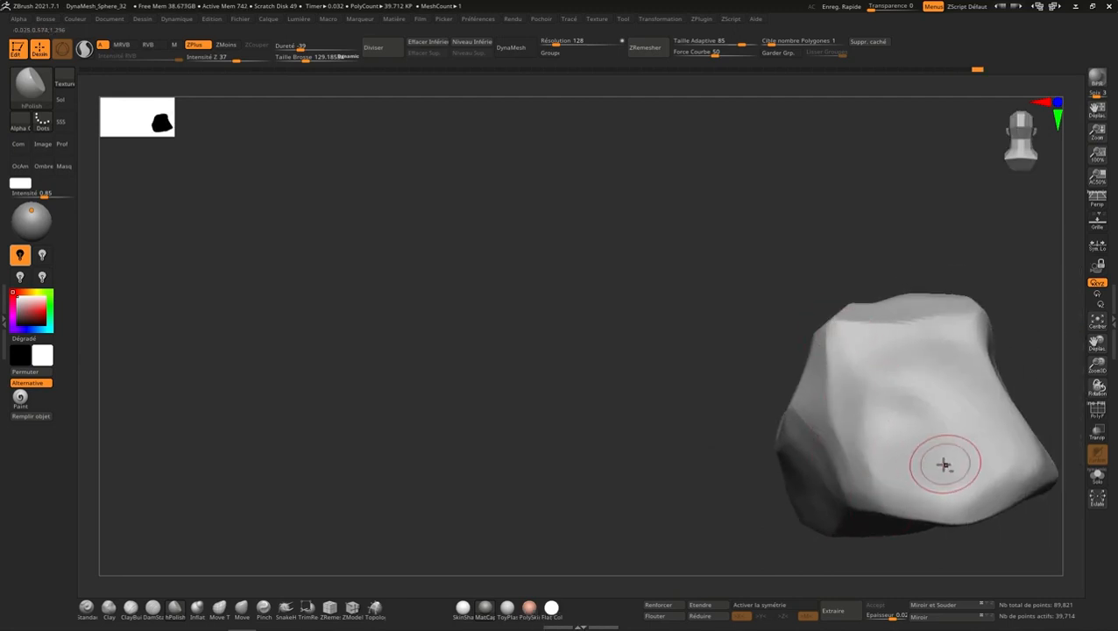
pyautogui.moveTo(943, 464); pyautogui.dragTo(911, 507, button='right')
pyautogui.moveTo(981, 332)
pyautogui.mouseDown()
pyautogui.moveTo(959, 495)
pyautogui.moveTo(956, 369)
pyautogui.moveTo(978, 324)
pyautogui.mouseUp()
pyautogui.moveTo(978, 324)
pyautogui.mouseDown(button='right')
pyautogui.moveTo(959, 412)
pyautogui.moveTo(846, 415)
pyautogui.mouseUp(button='right')
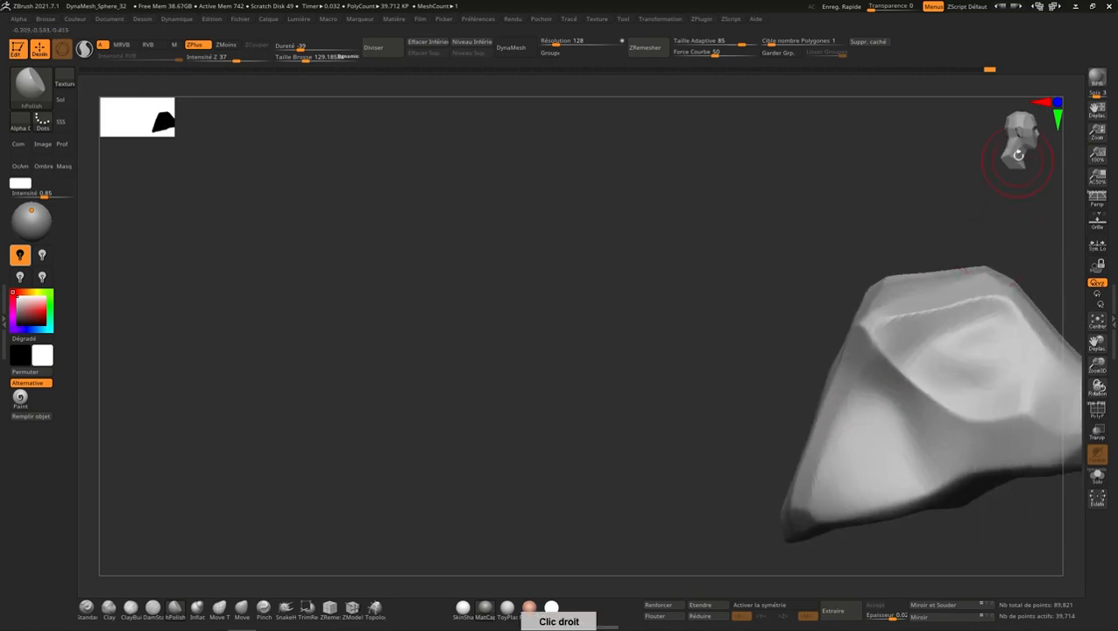
pyautogui.moveTo(988, 386)
pyautogui.mouseDown(button='right')
pyautogui.moveTo(927, 395)
pyautogui.moveTo(854, 361)
pyautogui.mouseUp(button='right')
pyautogui.moveTo(817, 317); pyautogui.dragTo(859, 401)
pyautogui.moveTo(816, 341); pyautogui.dragTo(445, 522, button='right')
# Step: Switch to the DamStandard brush and divide the rock to one higher subdivision level
pyautogui.click(152, 615)
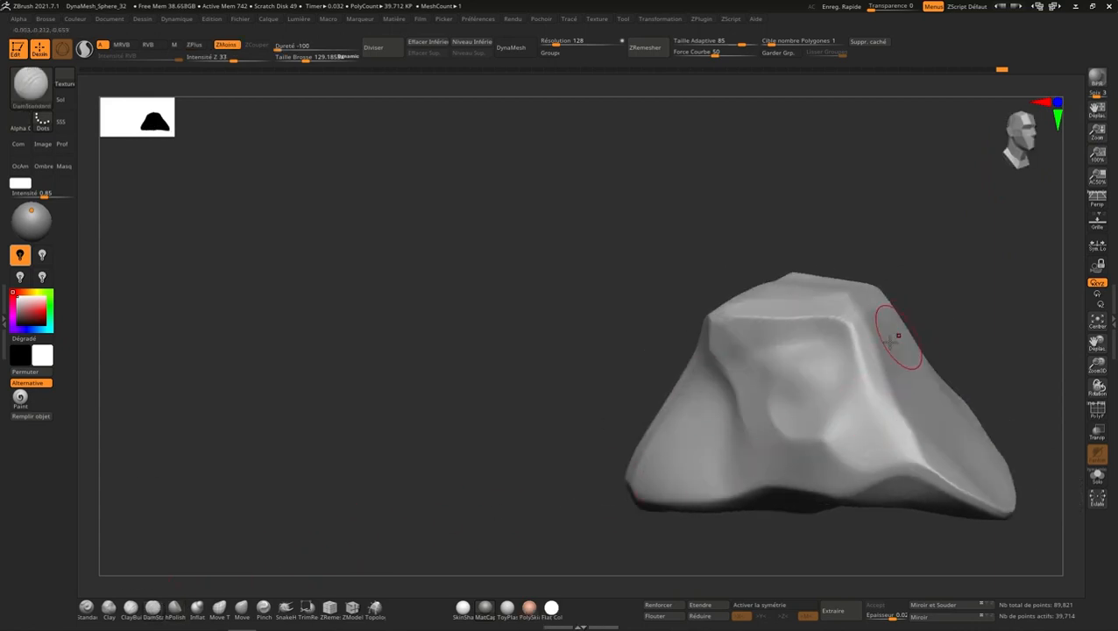
pyautogui.press('s')
pyautogui.moveTo(881, 354); pyautogui.dragTo(884, 354)
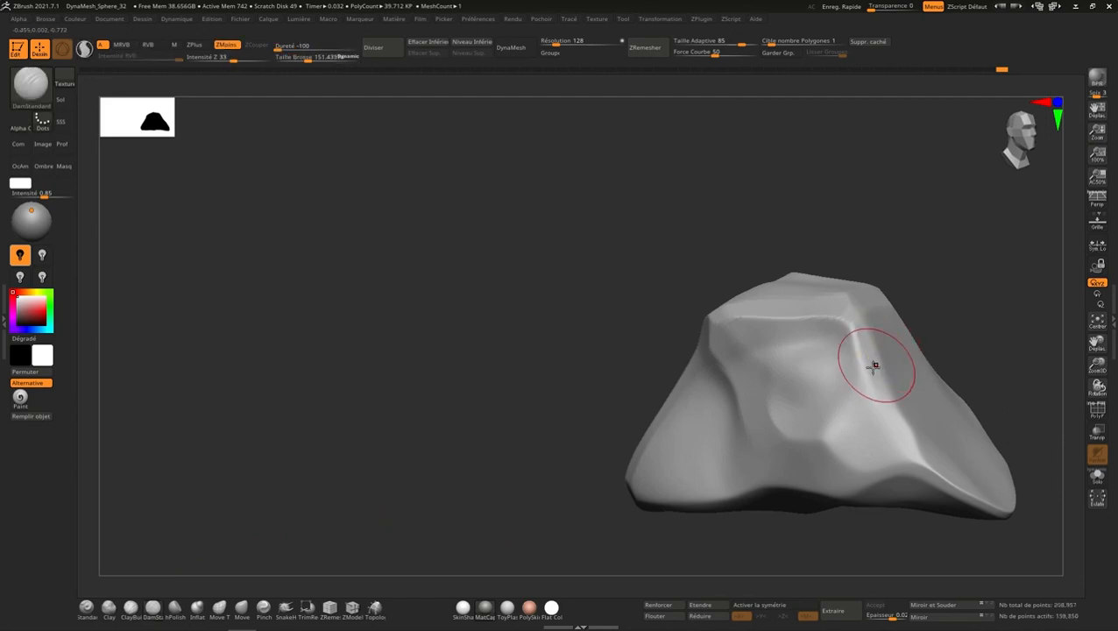
pyautogui.moveTo(903, 367); pyautogui.dragTo(1008, 167, button='right')
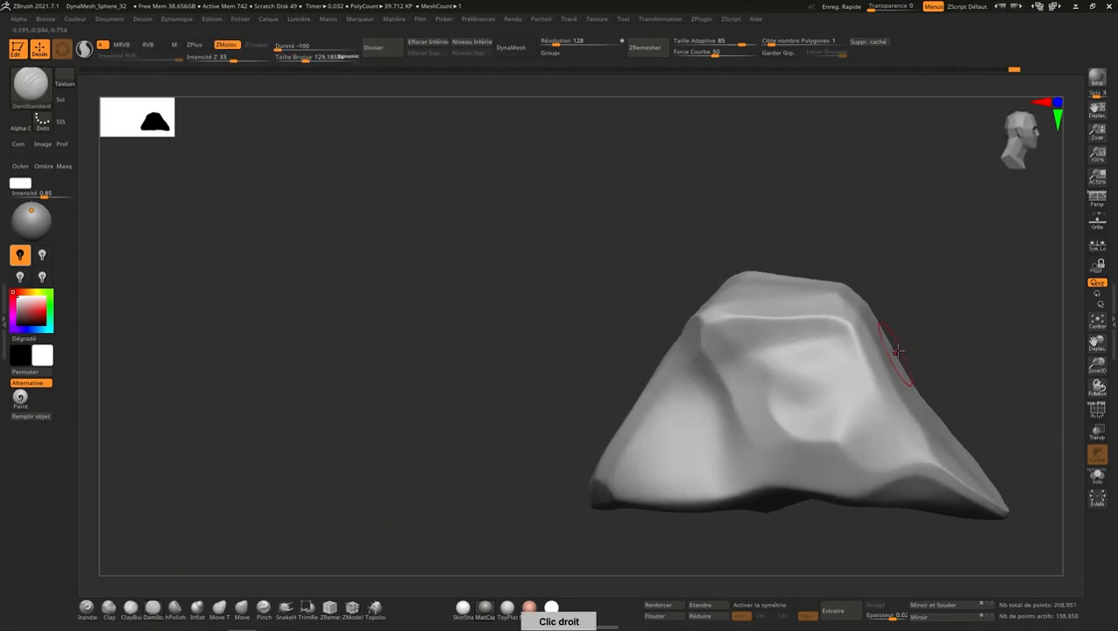
pyautogui.click(1110, 325)
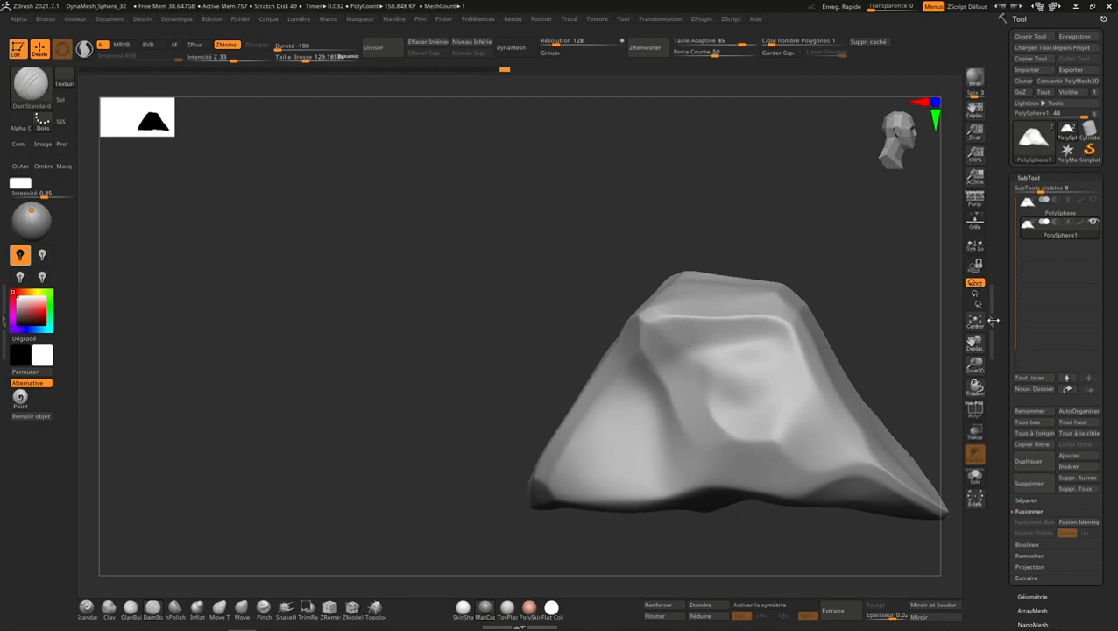
pyautogui.click(993, 319)
# Step: Carve a curved crease down the side recess with DamStandard at a brush size of about 109, and smooth it
pyautogui.moveTo(862, 456); pyautogui.dragTo(757, 309, button='right')
pyautogui.moveTo(828, 353); pyautogui.dragTo(692, 352, button='right')
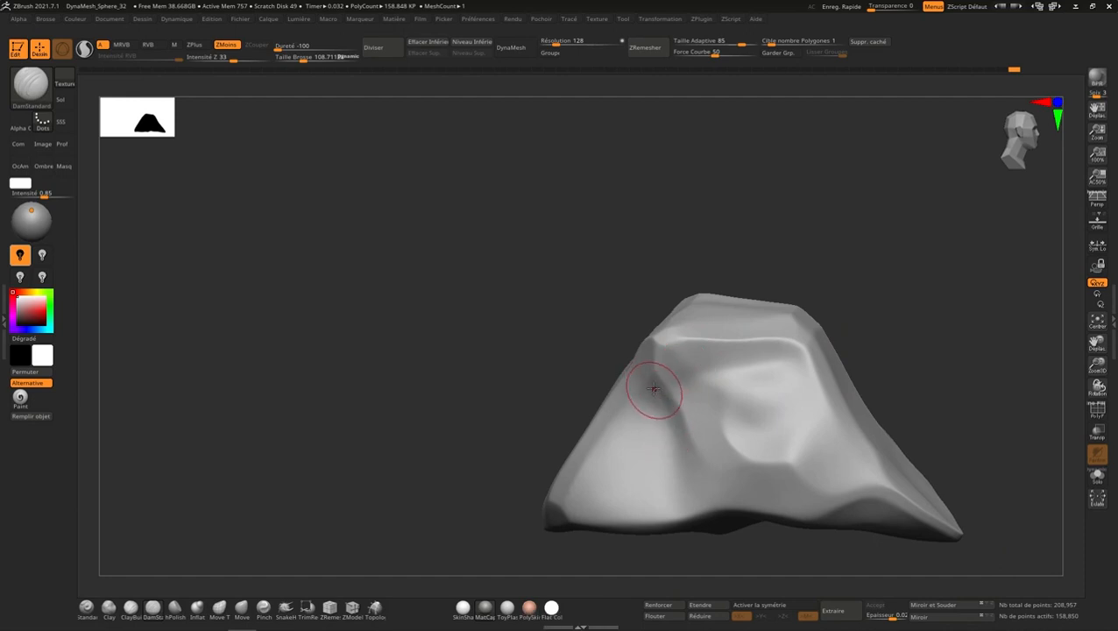
pyautogui.moveTo(673, 422); pyautogui.dragTo(685, 471)
pyautogui.moveTo(670, 421)
pyautogui.mouseDown()
pyautogui.moveTo(662, 398)
pyautogui.moveTo(681, 444)
pyautogui.mouseUp()
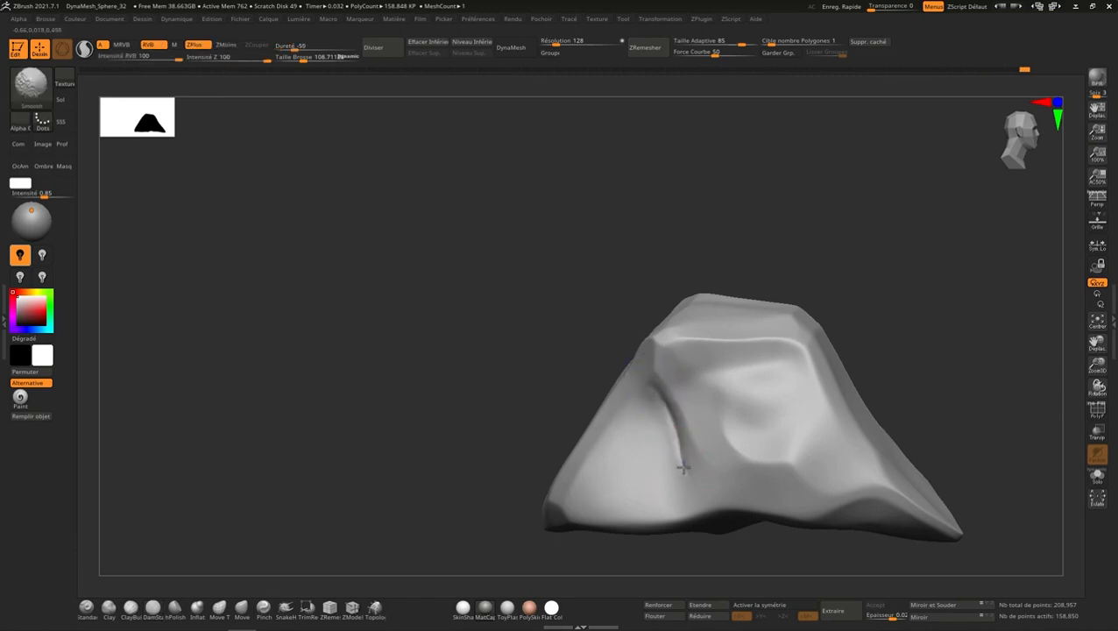
# Step: Carve a groove beneath the ledge of the top facet, soften its start, and undo the last unwanted change
pyautogui.moveTo(666, 374); pyautogui.dragTo(740, 358, button='right')
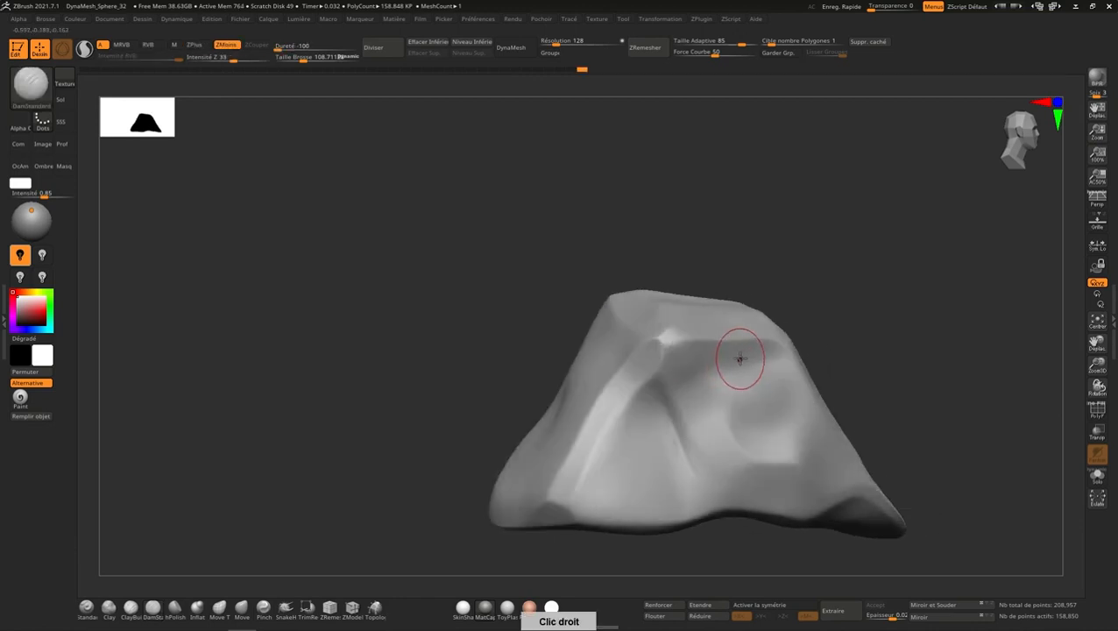
pyautogui.moveTo(694, 386); pyautogui.dragTo(776, 360)
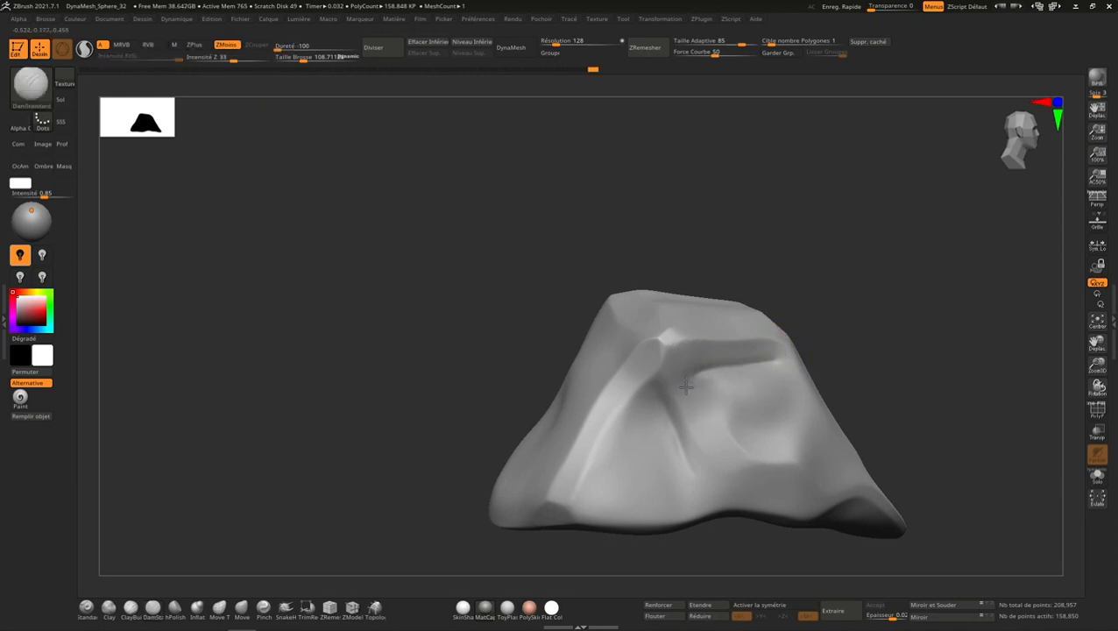
pyautogui.keyDown('shift'); pyautogui.moveTo(687, 387); pyautogui.dragTo(687, 385); pyautogui.keyUp('shift')
pyautogui.moveTo(749, 359)
pyautogui.mouseDown(button='right')
pyautogui.moveTo(736, 366)
pyautogui.moveTo(754, 374)
pyautogui.mouseUp(button='right')
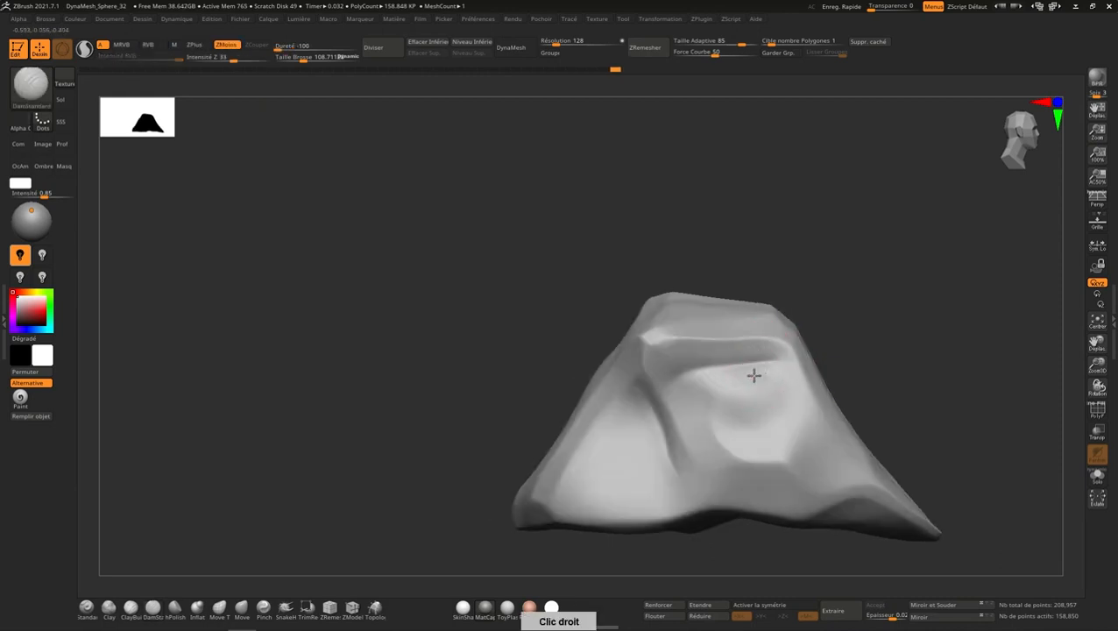
pyautogui.press('ctrl')
pyautogui.hotkey('ctrl', 'z')
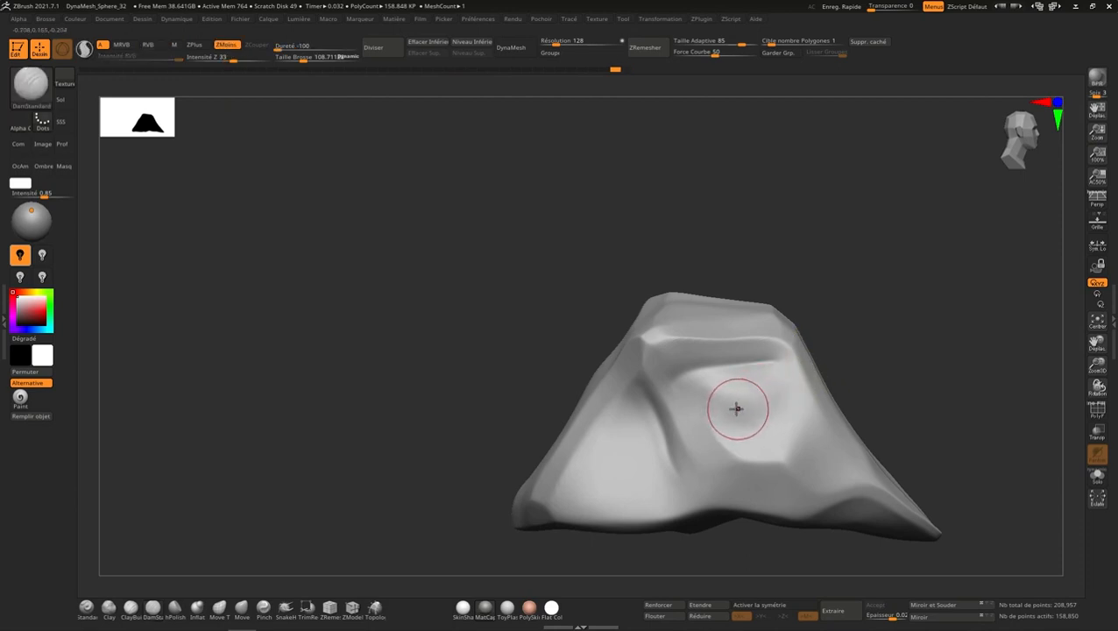
# Step: Add short creases in the shallow dent below the ledge and beside it, softening them with Smooth
pyautogui.keyDown('shift'); pyautogui.moveTo(777, 440); pyautogui.dragTo(766, 432); pyautogui.keyUp('shift')
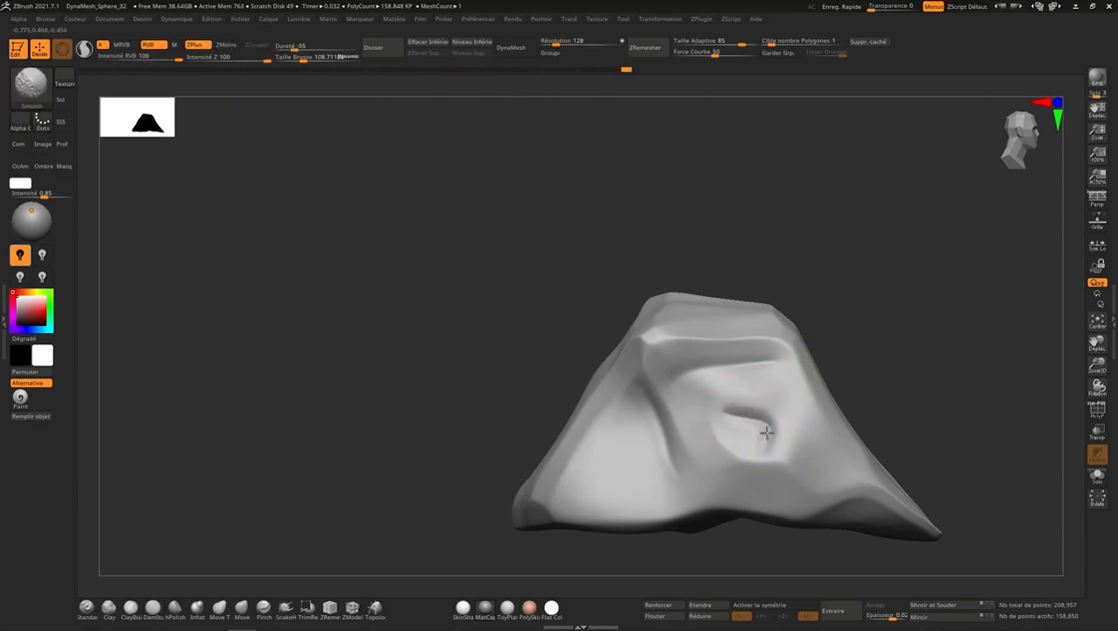
pyautogui.moveTo(808, 415); pyautogui.dragTo(818, 446, button='right')
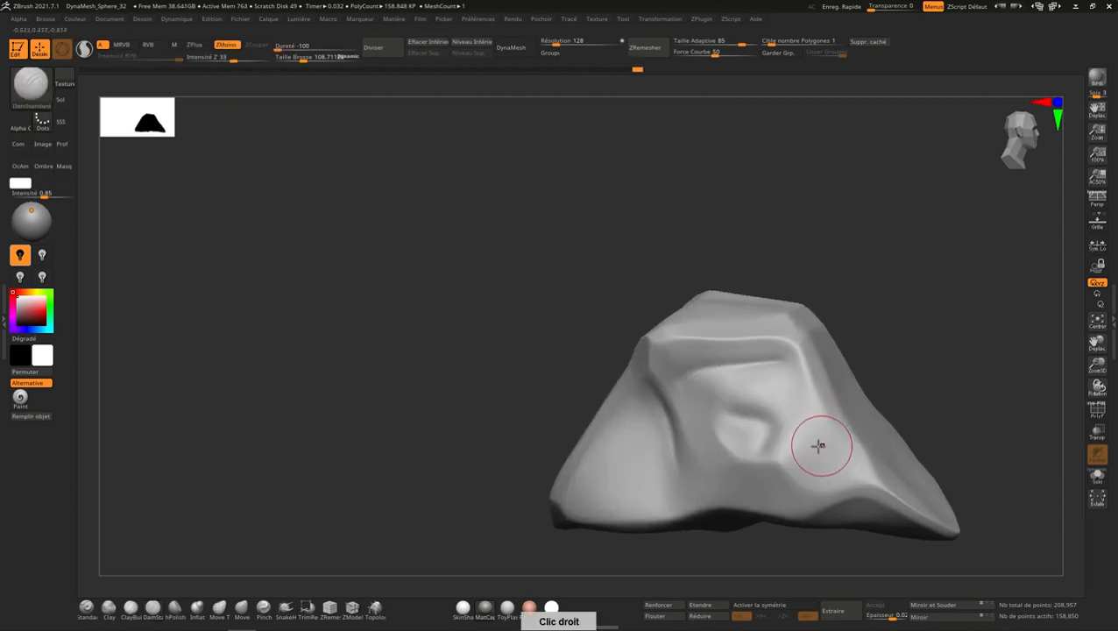
pyautogui.keyDown('shift'); pyautogui.moveTo(828, 466); pyautogui.dragTo(801, 457); pyautogui.keyUp('shift')
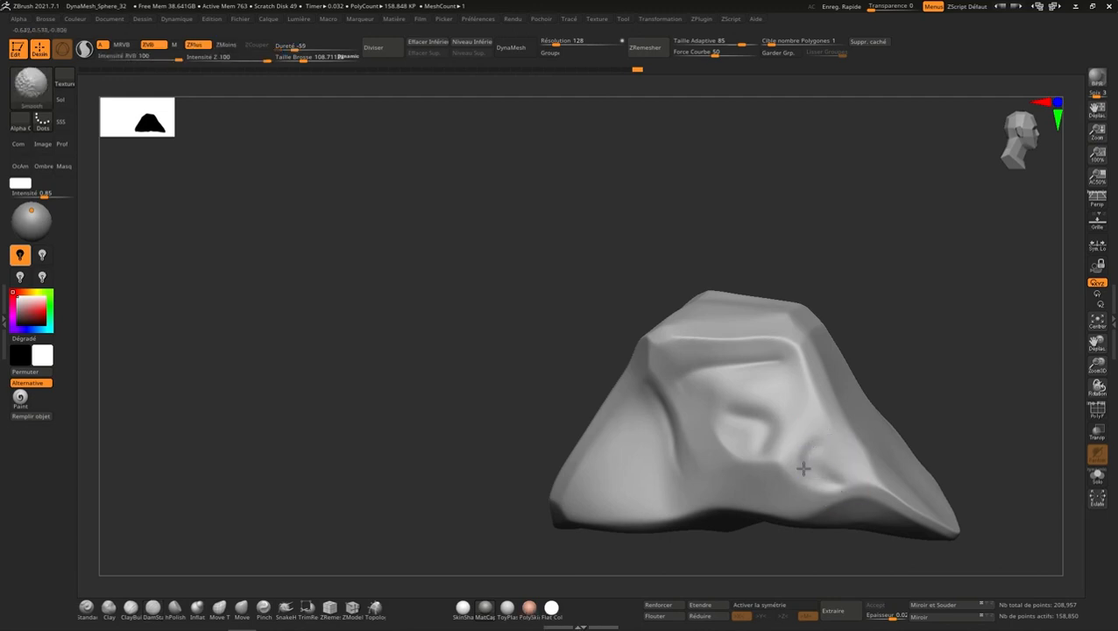
# Step: Carve a long wavy crease down the broad sloping face beside its bounding ridge, and smooth its edges
pyautogui.moveTo(803, 468)
pyautogui.mouseDown(button='right')
pyautogui.moveTo(824, 442)
pyautogui.moveTo(839, 445)
pyautogui.moveTo(798, 436)
pyautogui.moveTo(821, 374)
pyautogui.mouseUp(button='right')
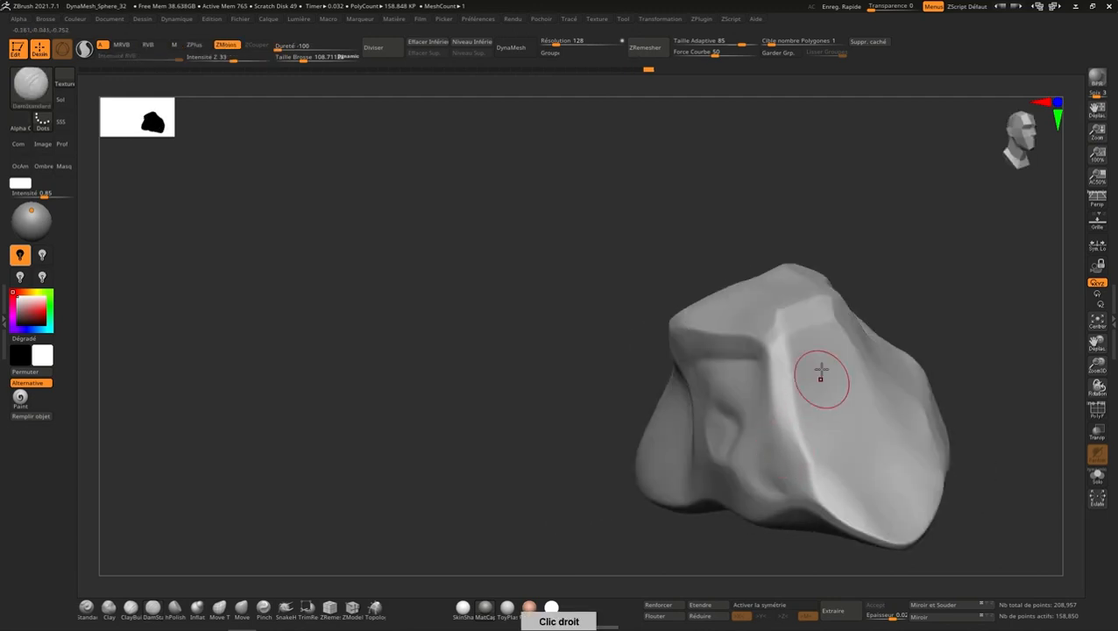
pyautogui.moveTo(808, 339)
pyautogui.mouseDown()
pyautogui.moveTo(836, 502)
pyautogui.moveTo(834, 471)
pyautogui.mouseUp()
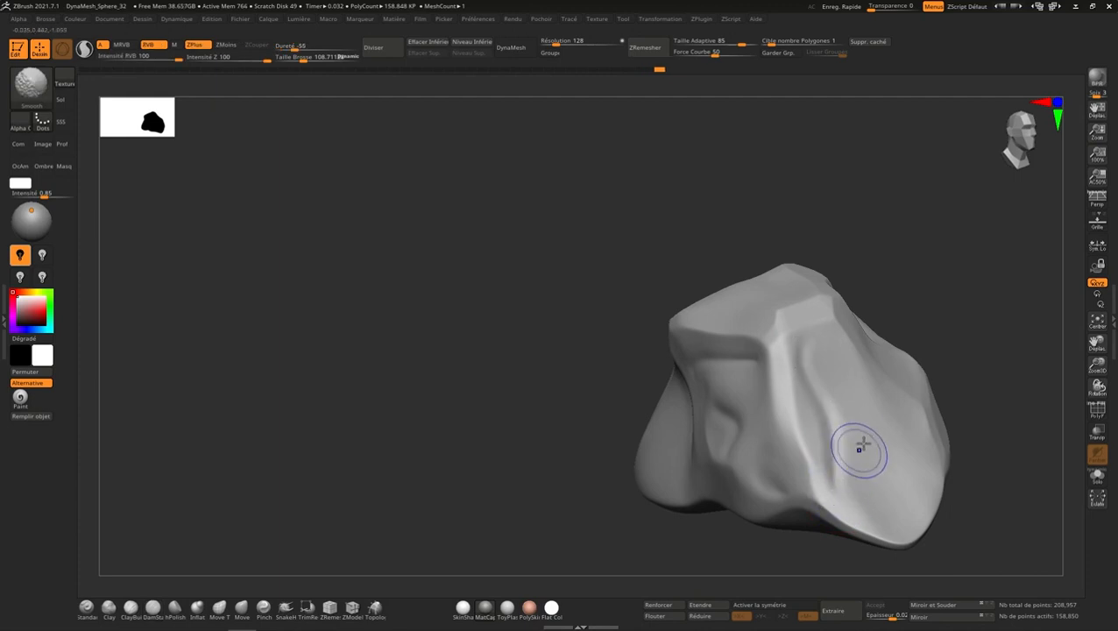
pyautogui.moveTo(856, 450); pyautogui.dragTo(765, 440, button='right')
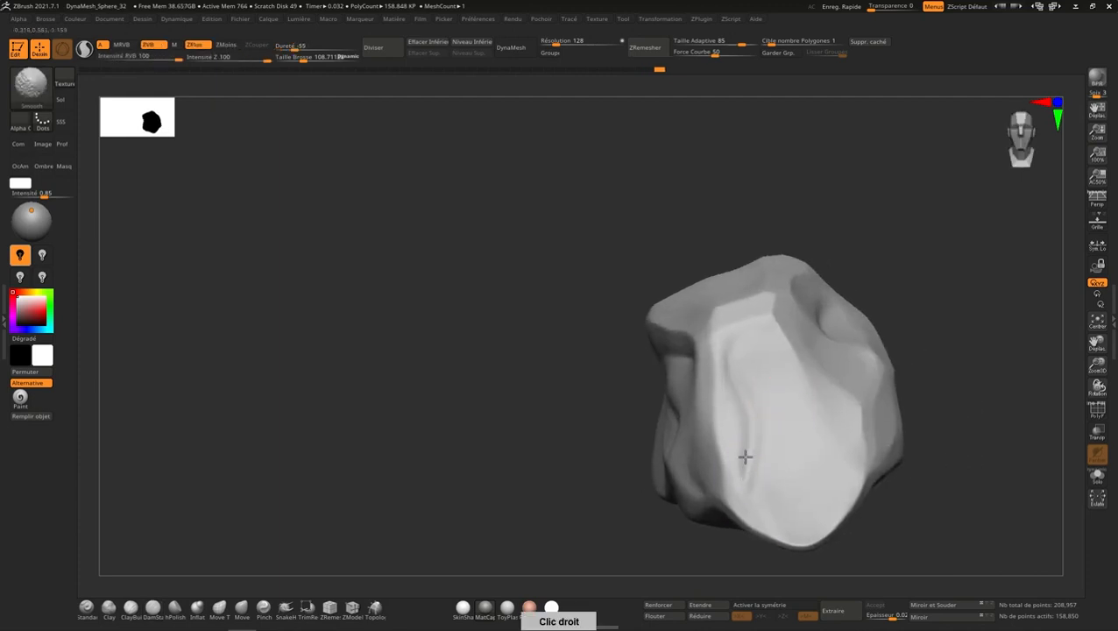
pyautogui.moveTo(788, 357); pyautogui.dragTo(796, 350, button='right')
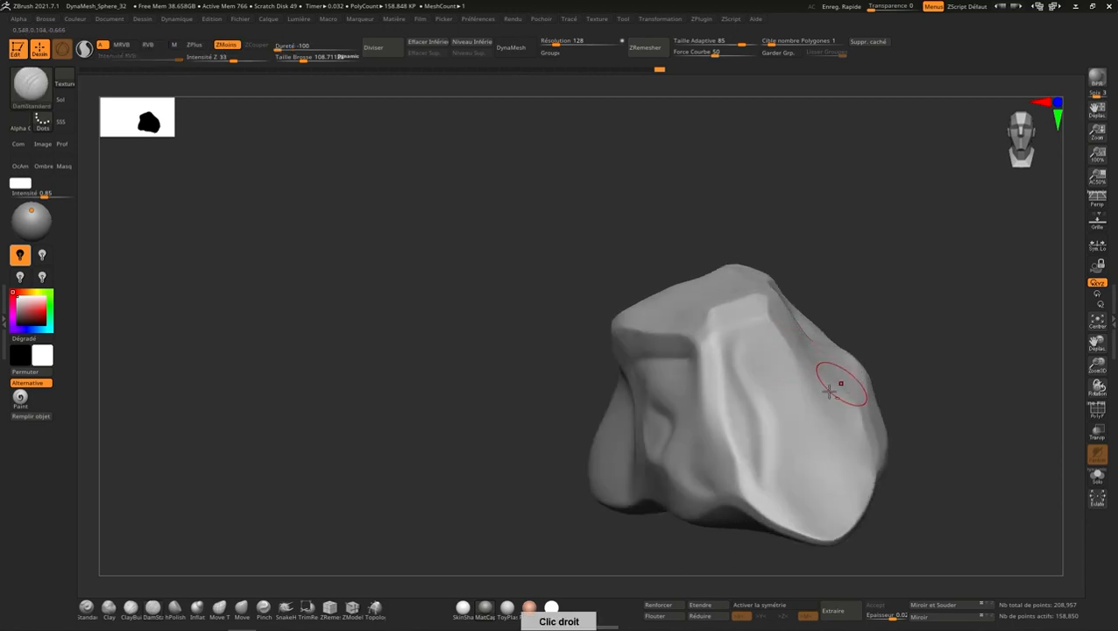
# Step: Carve and soften a crease down the opposite edge of the broad face, next to the ridge below the hollow
pyautogui.moveTo(844, 380); pyautogui.dragTo(792, 377, button='right')
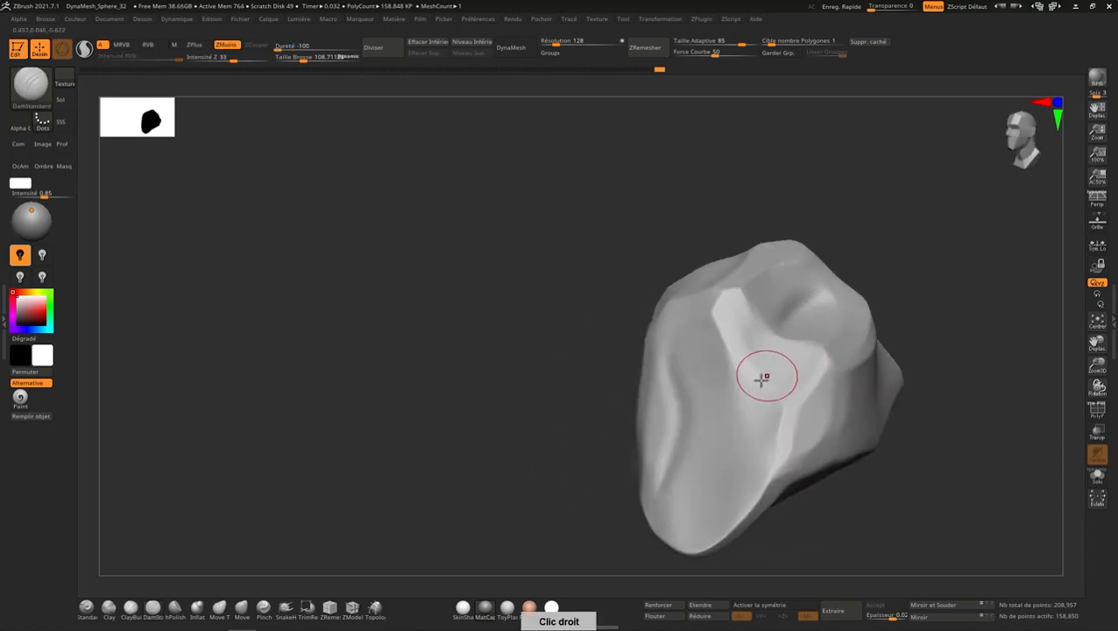
pyautogui.moveTo(754, 460); pyautogui.dragTo(739, 492)
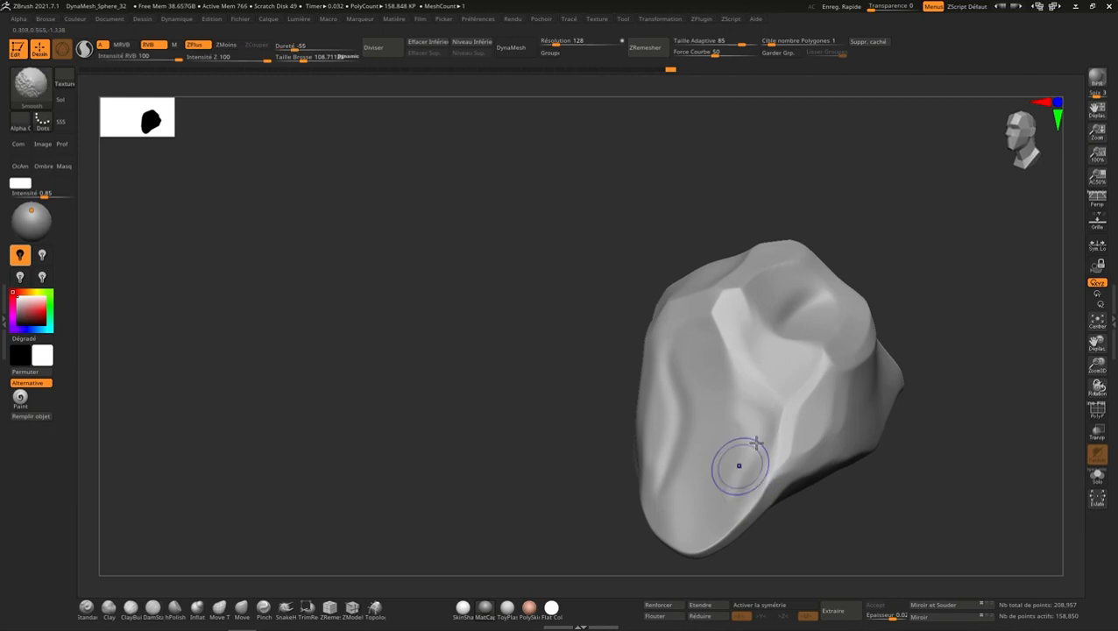
# Step: Deepen the curved crease inside the side hollow with DamStandard and smooth its surroundings
pyautogui.moveTo(736, 468)
pyautogui.mouseDown(button='right')
pyautogui.moveTo(791, 382)
pyautogui.moveTo(764, 421)
pyautogui.moveTo(778, 383)
pyautogui.mouseUp(button='right')
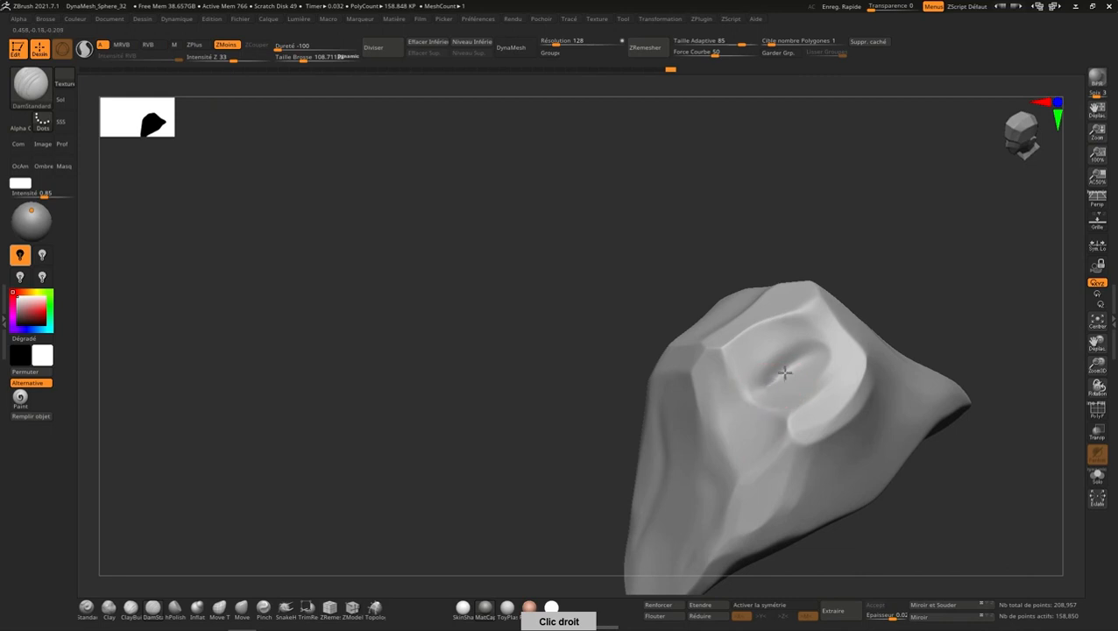
pyautogui.moveTo(785, 373); pyautogui.dragTo(822, 364)
pyautogui.press('shift')
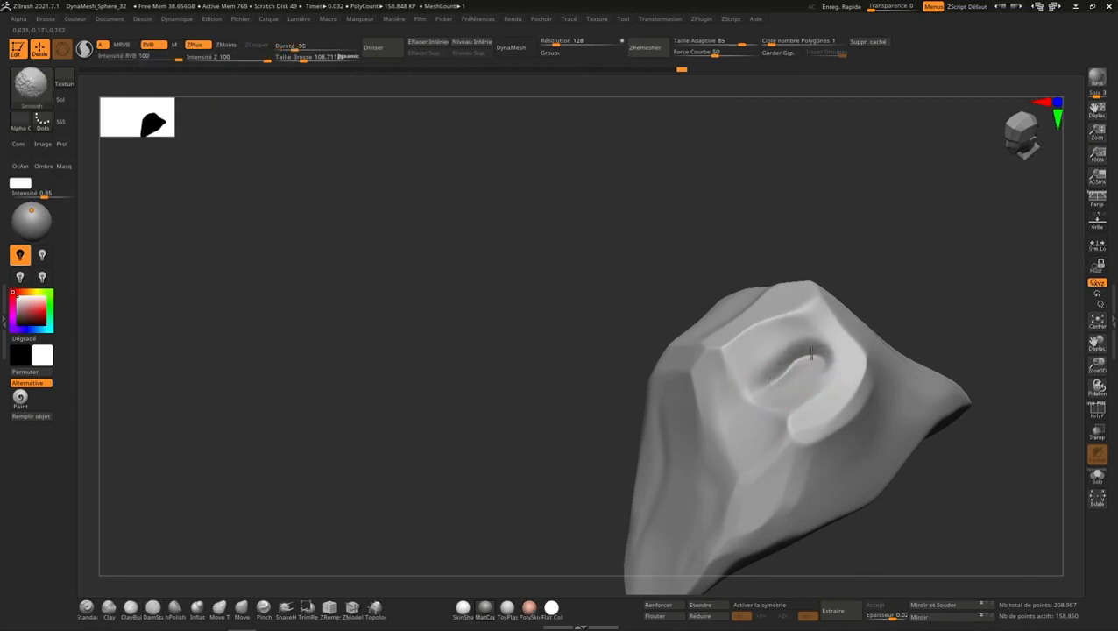
pyautogui.moveTo(811, 350); pyautogui.dragTo(811, 344, button='right')
pyautogui.moveTo(835, 354)
pyautogui.mouseDown()
pyautogui.moveTo(814, 346)
pyautogui.moveTo(787, 366)
pyautogui.moveTo(812, 349)
pyautogui.moveTo(829, 353)
pyautogui.mouseUp()
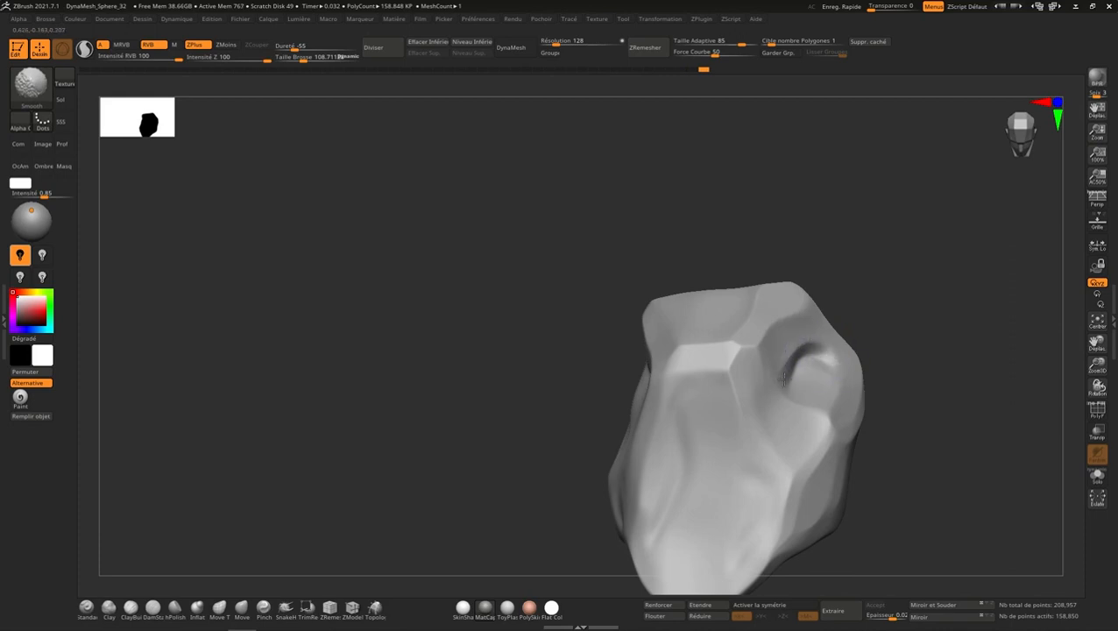
# Step: Carve a crease down the narrow facet below the hollow at a brush size of about 86, and smooth it
pyautogui.moveTo(793, 350)
pyautogui.mouseDown(button='right')
pyautogui.moveTo(789, 337)
pyautogui.moveTo(838, 336)
pyautogui.mouseUp(button='right')
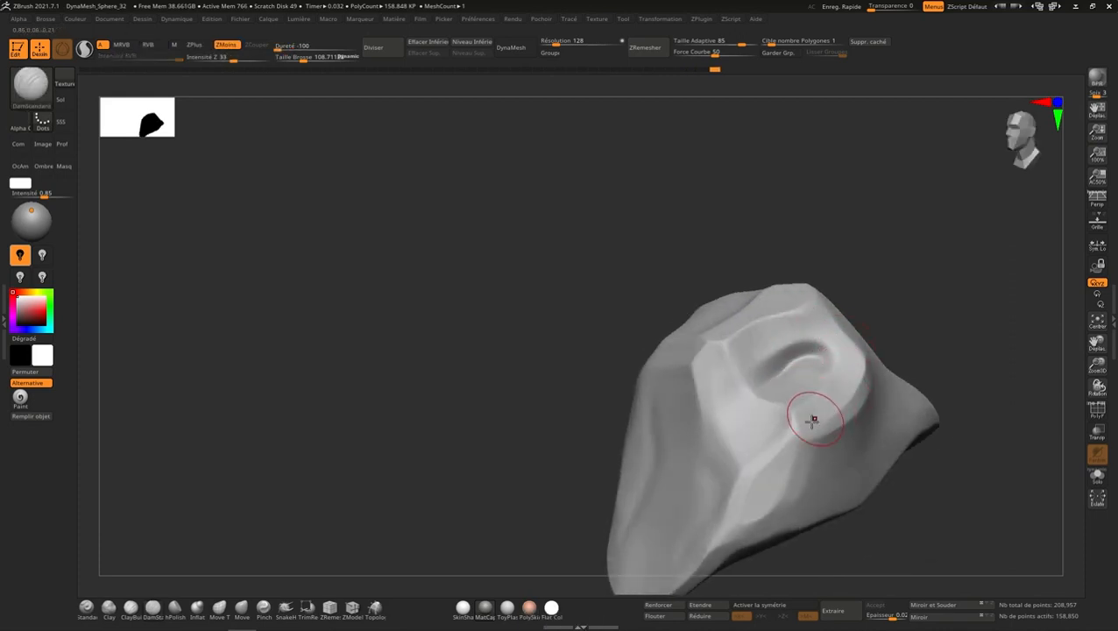
pyautogui.press('s')
pyautogui.moveTo(801, 427); pyautogui.dragTo(745, 519)
pyautogui.moveTo(769, 481)
pyautogui.keyDown('shift'); pyautogui.mouseDown()
pyautogui.moveTo(764, 493)
pyautogui.moveTo(777, 464)
pyautogui.moveTo(748, 515)
pyautogui.moveTo(799, 439)
pyautogui.mouseUp(); pyautogui.keyUp('shift')
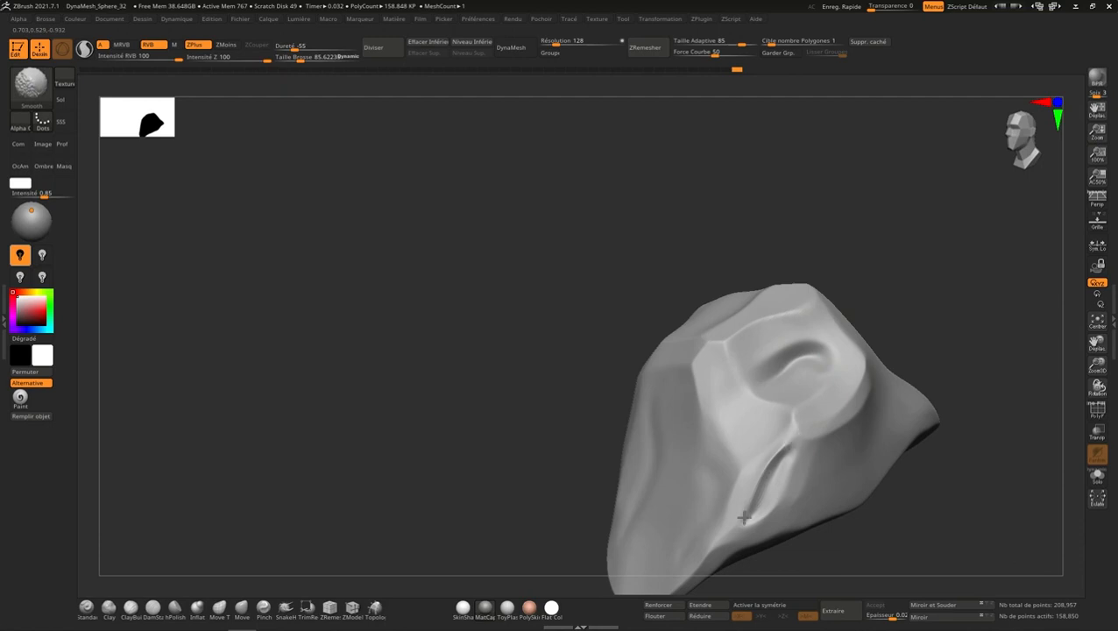
pyautogui.moveTo(759, 487); pyautogui.dragTo(818, 416, button='right')
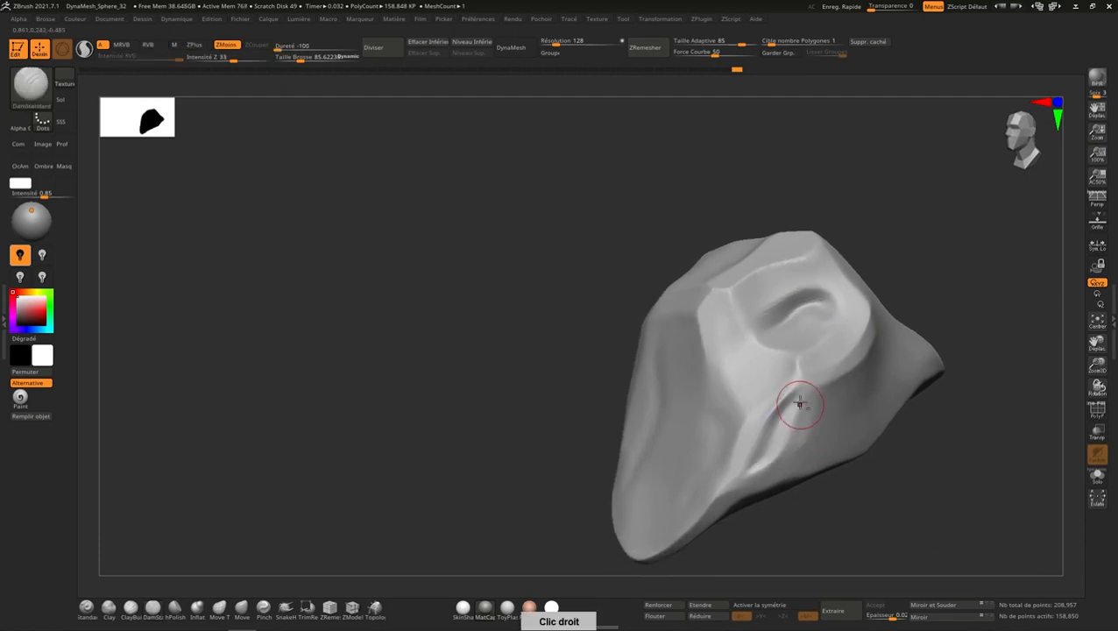
# Step: Carve further creases along both sides of the narrow facet below the hollow with DamStandard, and soften them
pyautogui.moveTo(799, 404); pyautogui.dragTo(763, 470)
pyautogui.keyDown('shift'); pyautogui.moveTo(807, 401); pyautogui.dragTo(789, 428); pyautogui.keyUp('shift')
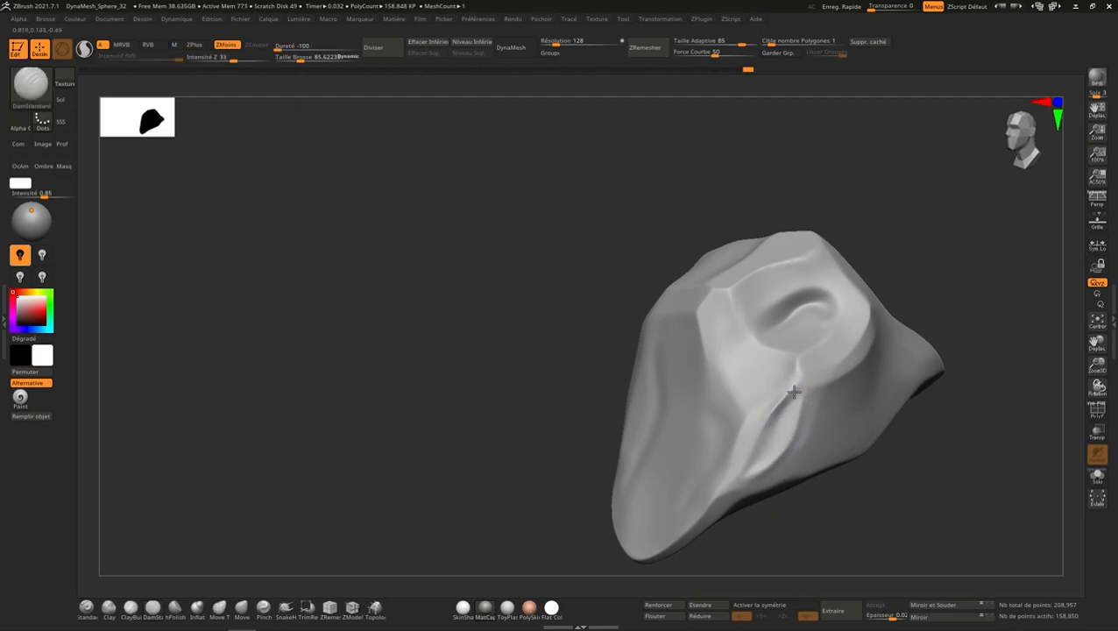
pyautogui.keyDown('shift'); pyautogui.moveTo(774, 434); pyautogui.dragTo(787, 409); pyautogui.keyUp('shift')
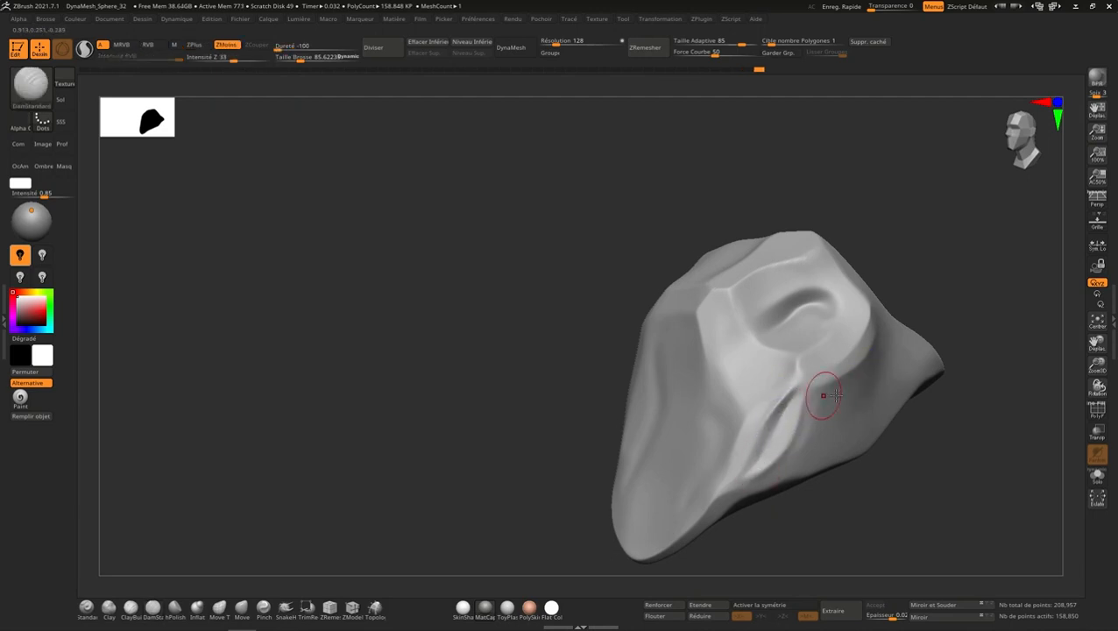
pyautogui.moveTo(824, 392); pyautogui.dragTo(803, 402, button='right')
pyautogui.moveTo(777, 447); pyautogui.dragTo(814, 405, button='right')
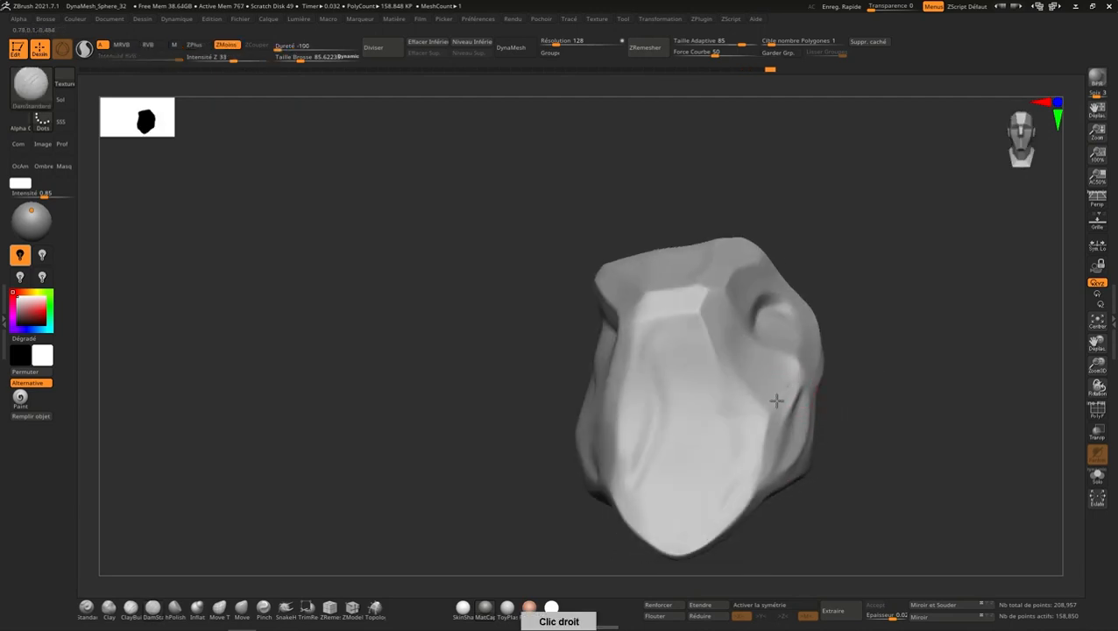
pyautogui.moveTo(777, 401); pyautogui.dragTo(762, 446)
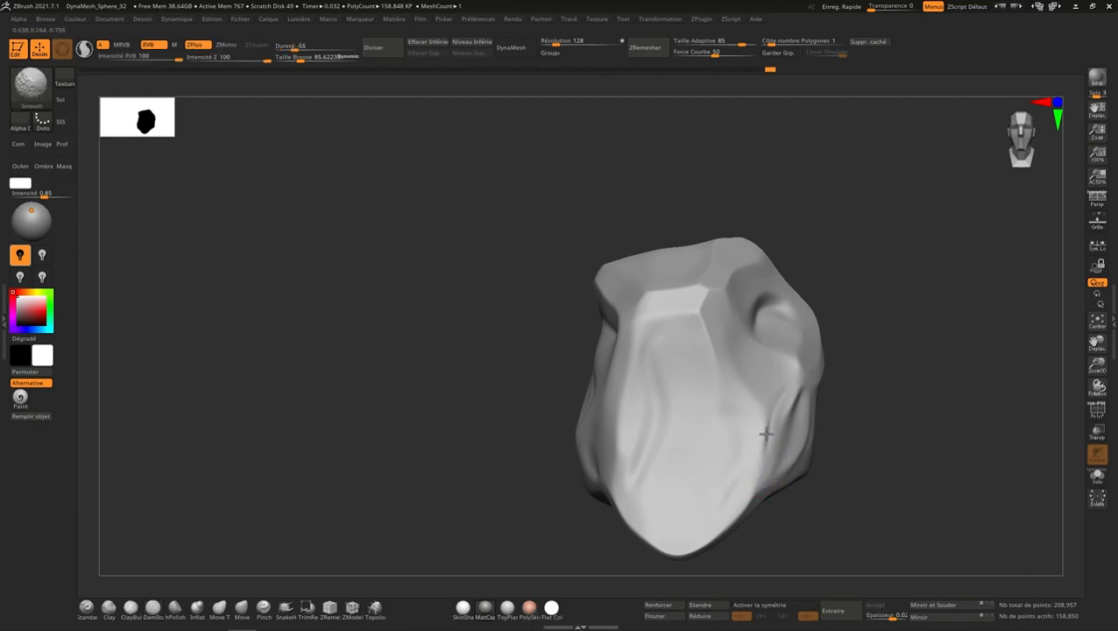
# Step: Carve a long curved crease across the slope beneath the hollow's outer rim at a brush size of about 124
pyautogui.moveTo(766, 433)
pyautogui.mouseDown(button='right')
pyautogui.moveTo(789, 403)
pyautogui.moveTo(779, 444)
pyautogui.moveTo(781, 418)
pyautogui.mouseUp(button='right')
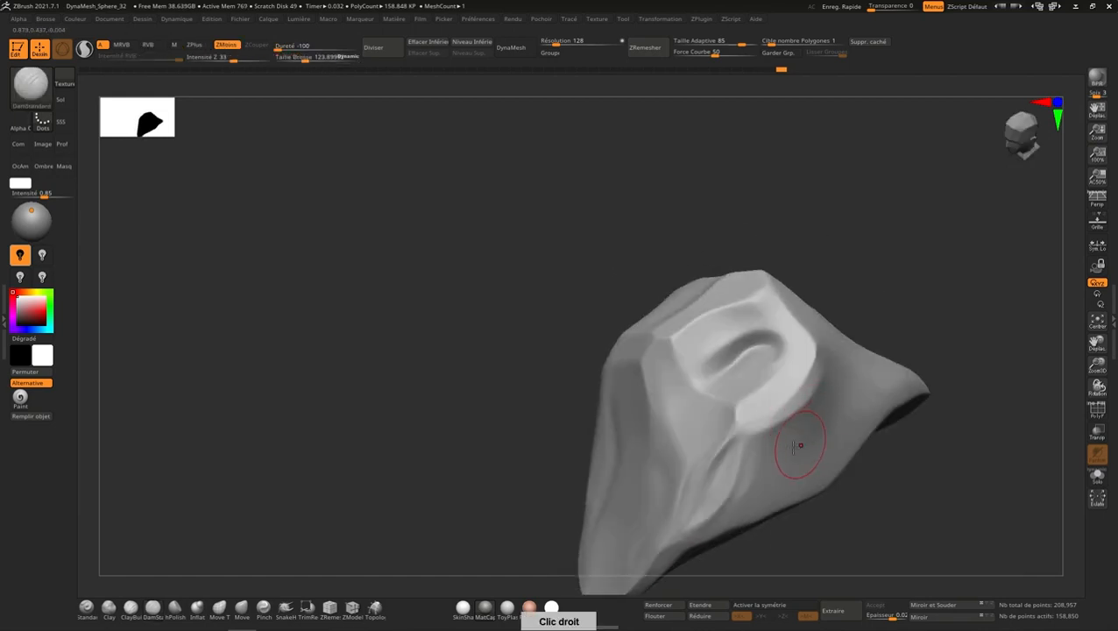
pyautogui.moveTo(808, 438)
pyautogui.mouseDown()
pyautogui.moveTo(840, 390)
pyautogui.moveTo(831, 374)
pyautogui.moveTo(769, 407)
pyautogui.moveTo(840, 396)
pyautogui.moveTo(774, 459)
pyautogui.moveTo(780, 451)
pyautogui.mouseUp()
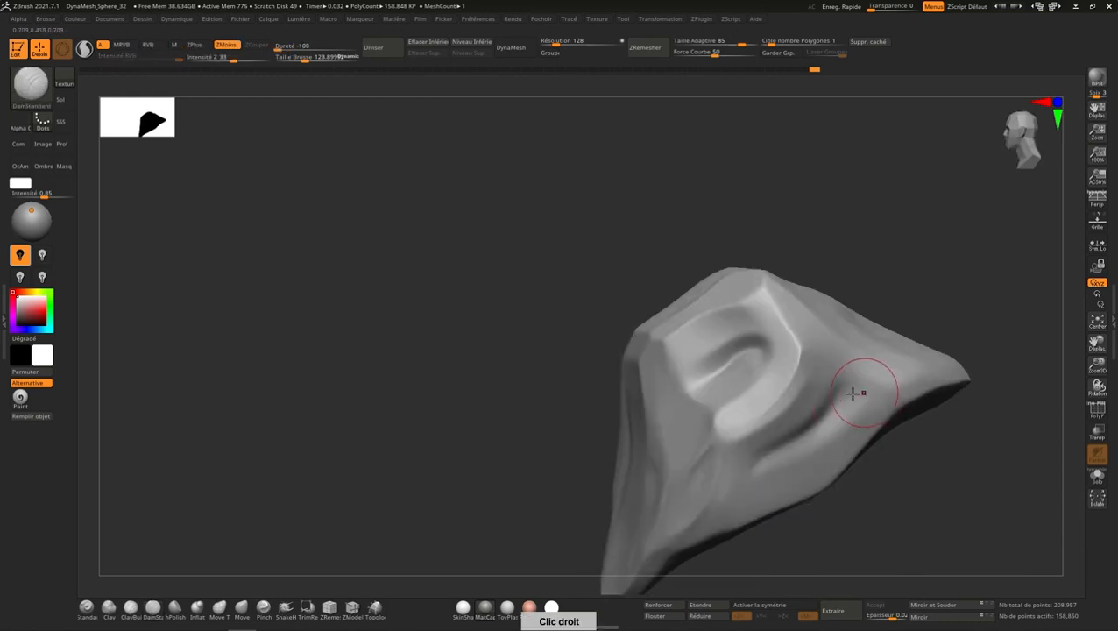
# Step: Carve two wavy creases down the rear face beside its central ridge, and smooth the shorter one
pyautogui.moveTo(1019, 143); pyautogui.dragTo(1014, 167)
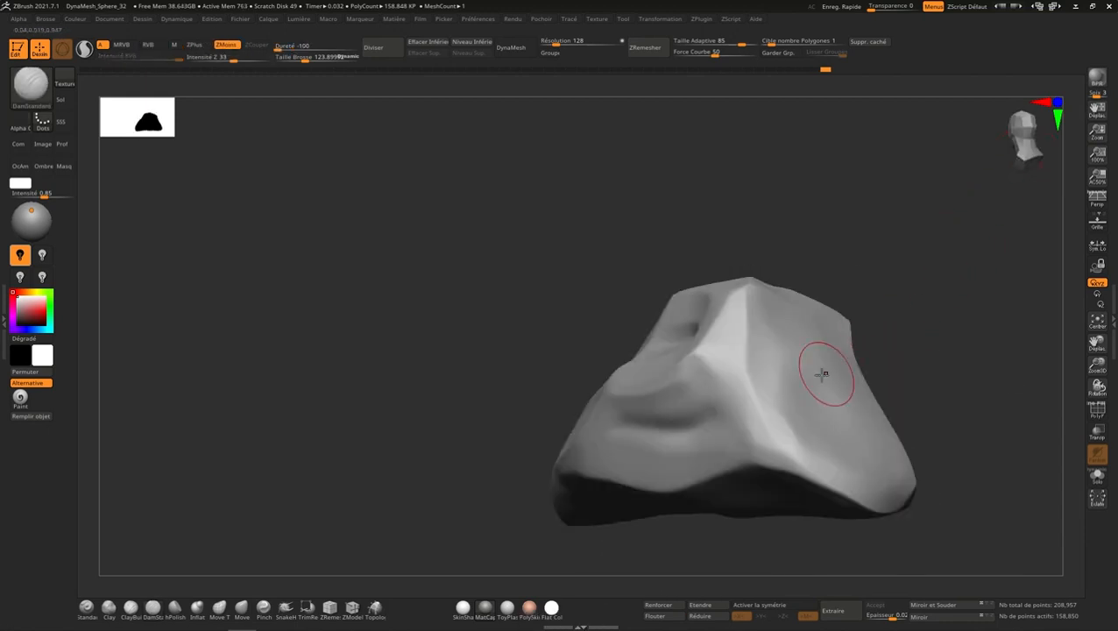
pyautogui.moveTo(822, 374); pyautogui.dragTo(791, 357, button='right')
pyautogui.moveTo(771, 306); pyautogui.dragTo(822, 451)
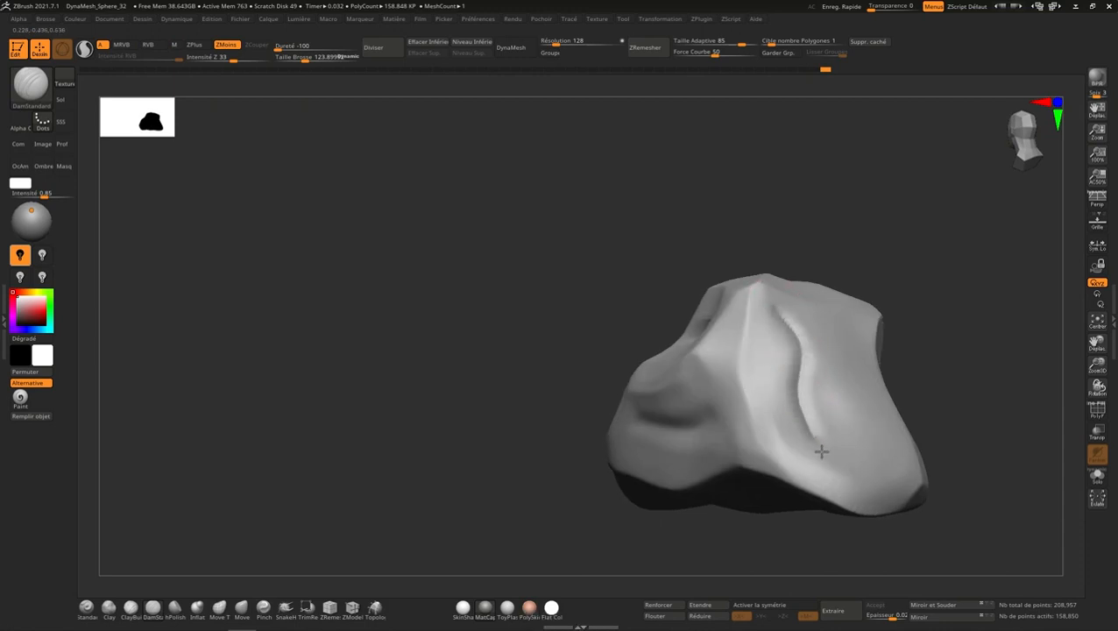
pyautogui.moveTo(859, 411)
pyautogui.mouseDown()
pyautogui.moveTo(839, 395)
pyautogui.moveTo(872, 306)
pyautogui.mouseUp()
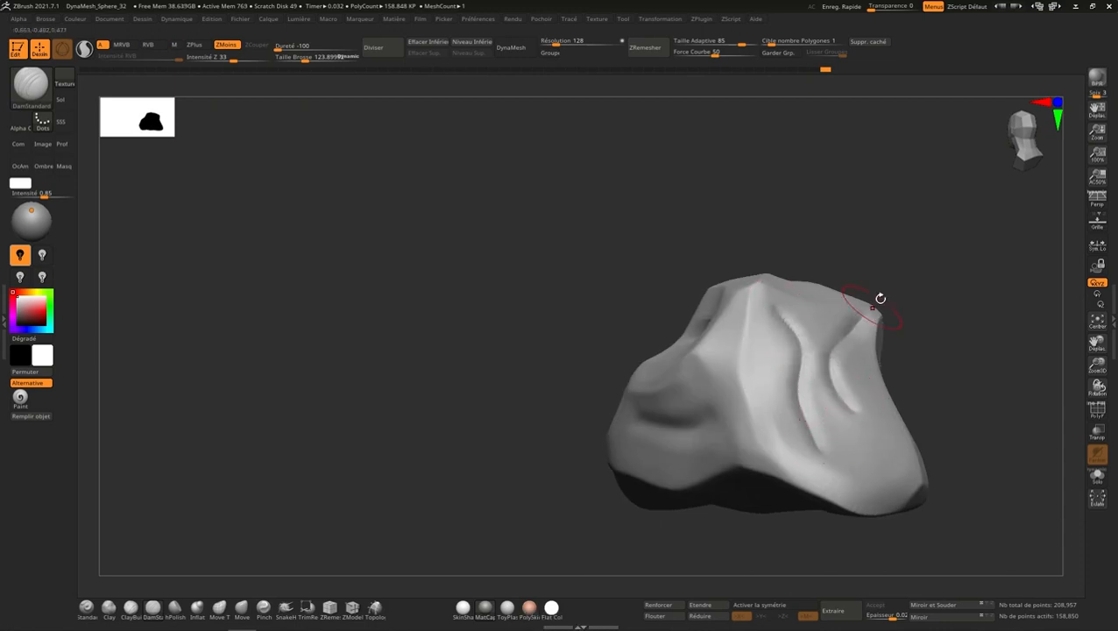
pyautogui.press('shift')
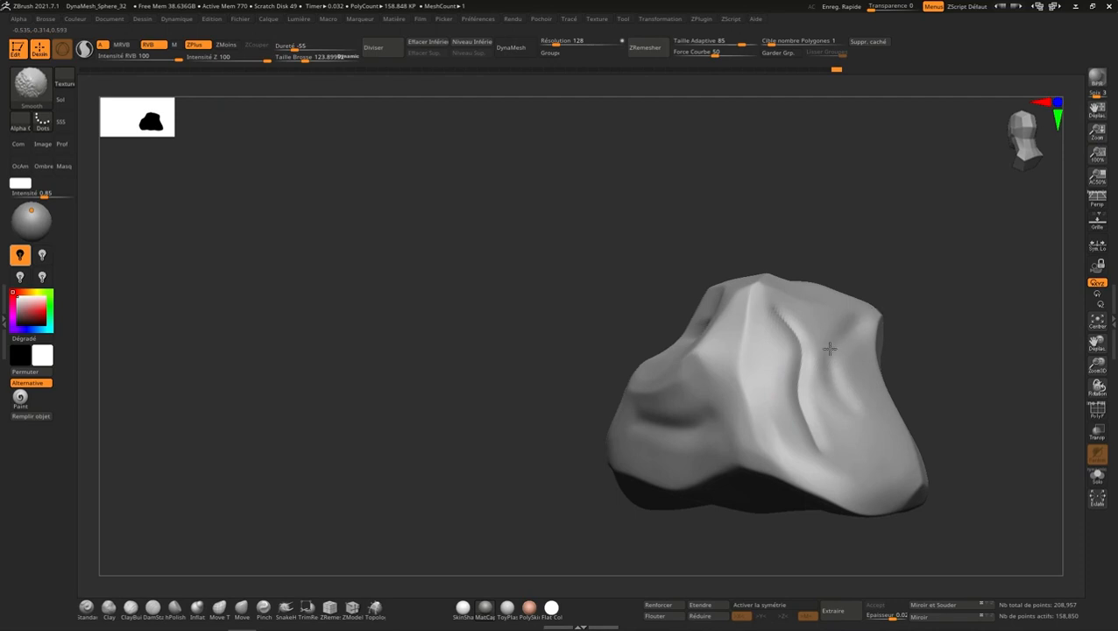
# Step: Subdivide the rock mesh once to about 635,000 points
pyautogui.moveTo(854, 392); pyautogui.dragTo(1016, 147, button='right')
pyautogui.moveTo(951, 321)
pyautogui.keyDown('alt'); pyautogui.mouseDown(button='right')
pyautogui.moveTo(693, 308)
pyautogui.moveTo(781, 394)
pyautogui.mouseUp(button='right'); pyautogui.keyUp('alt')
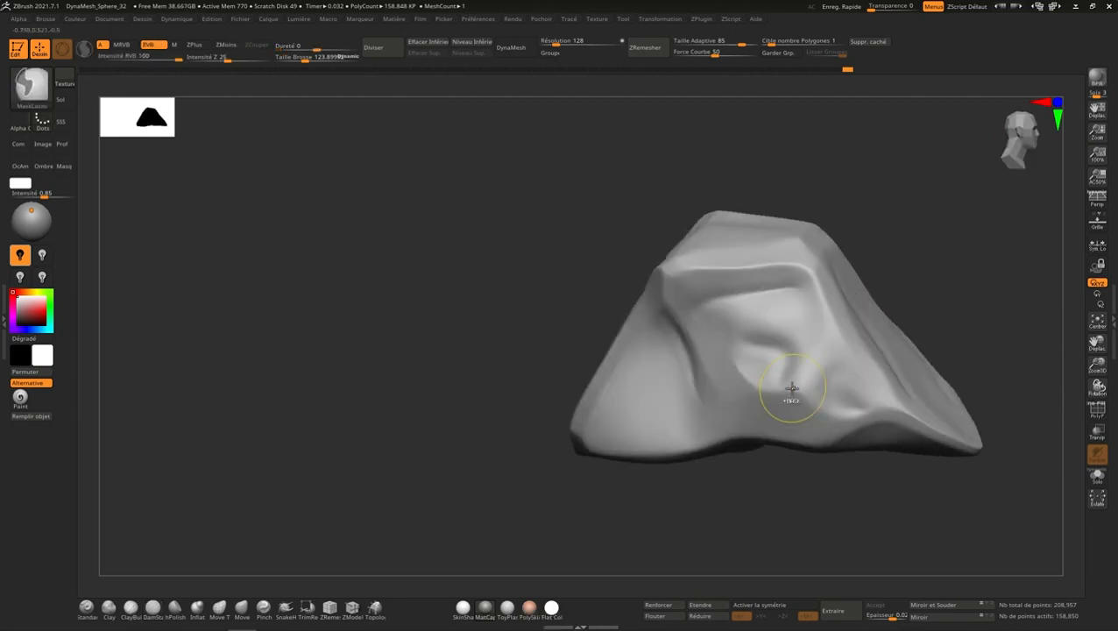
pyautogui.hotkey('ctrl', 'z')
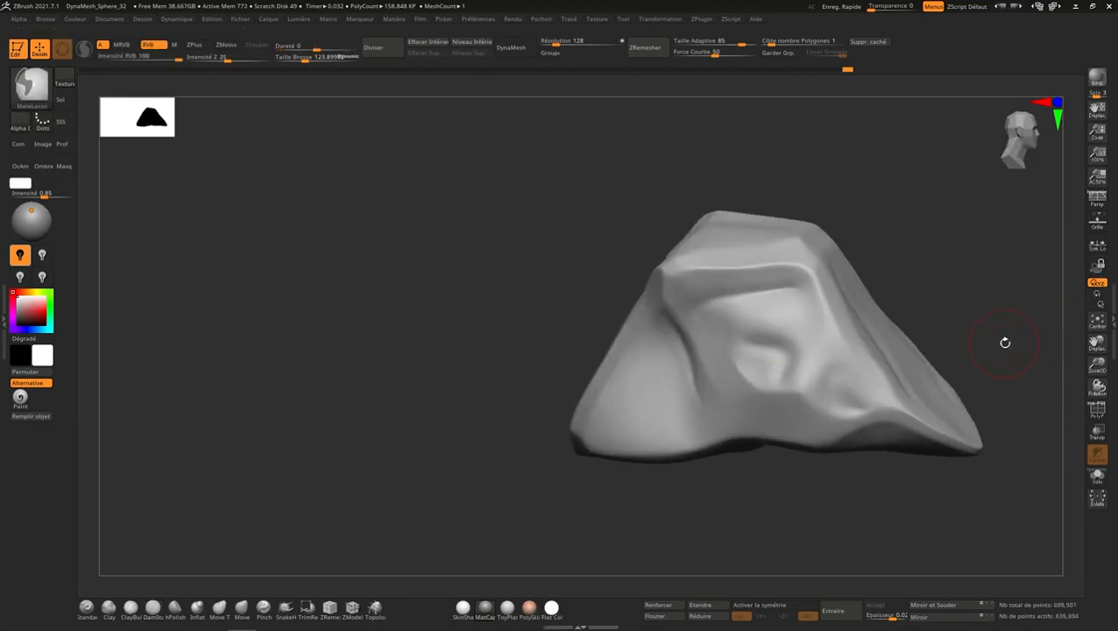
pyautogui.hotkey('ctrl', 'd')
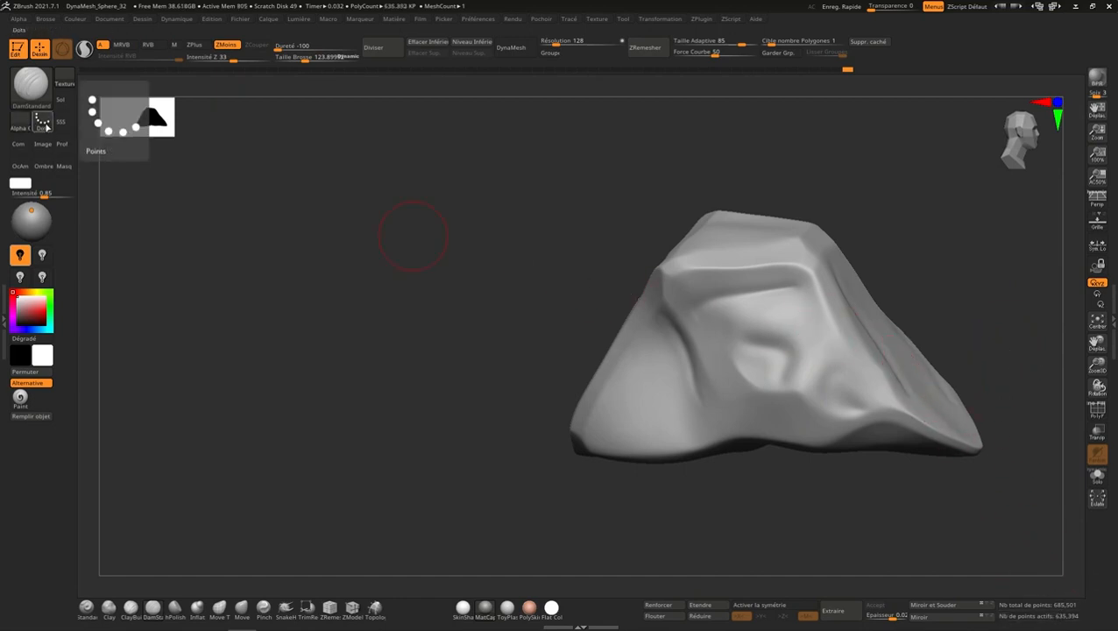
# Step: Choose the Standard brush and assign Alpha 30 to it
pyautogui.click(85, 607)
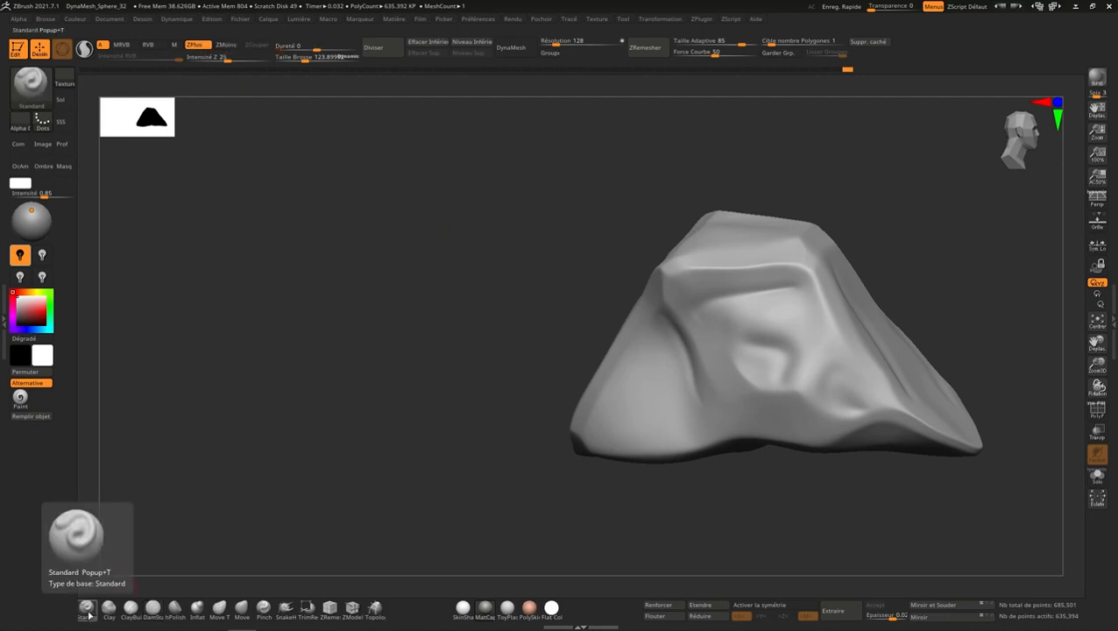
pyautogui.click(19, 123)
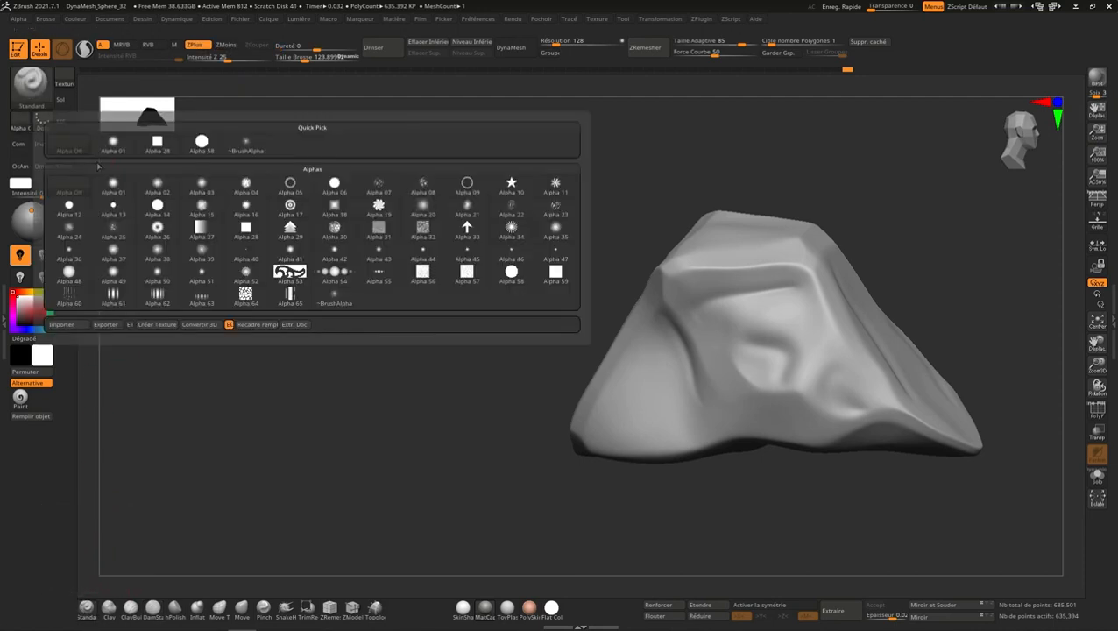
pyautogui.moveTo(282, 187)
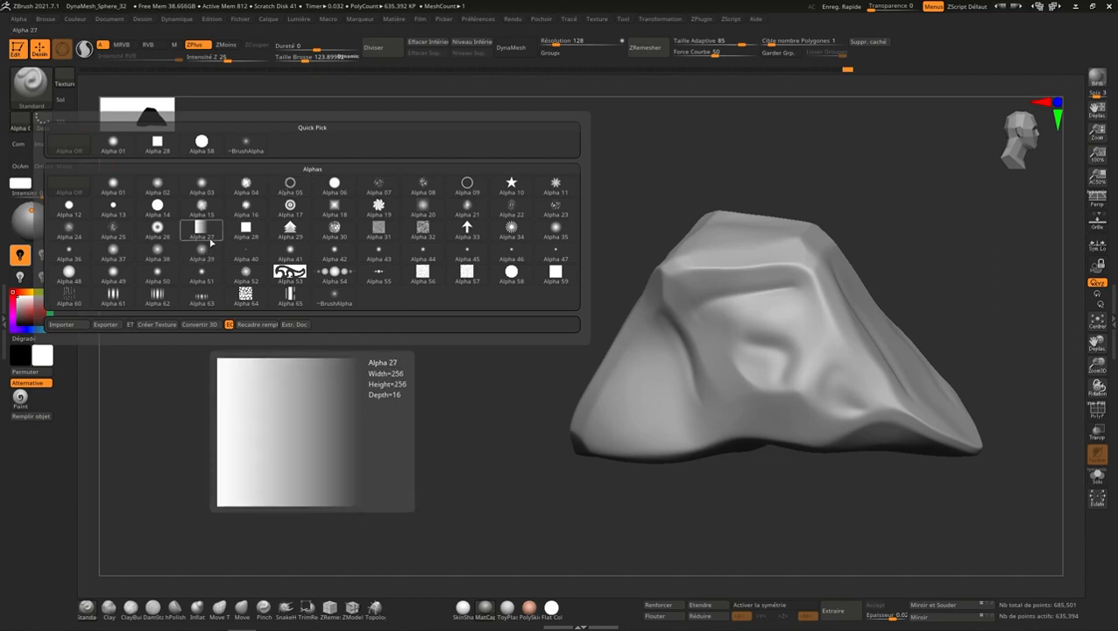
pyautogui.click(336, 227)
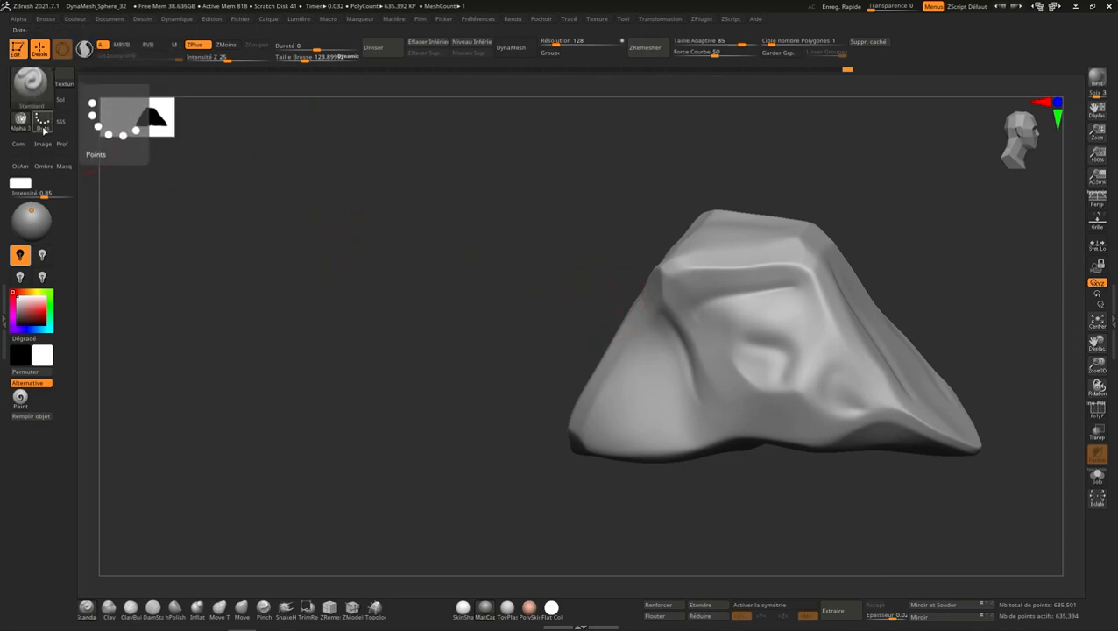
pyautogui.moveTo(629, 417); pyautogui.dragTo(656, 370)
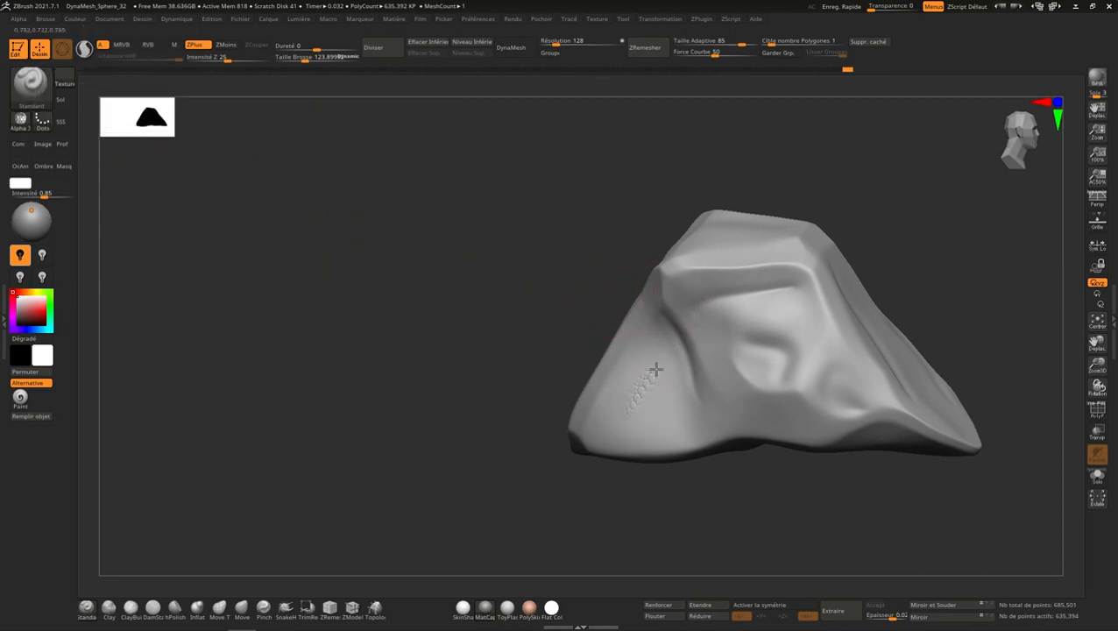
pyautogui.moveTo(683, 437); pyautogui.dragTo(684, 439)
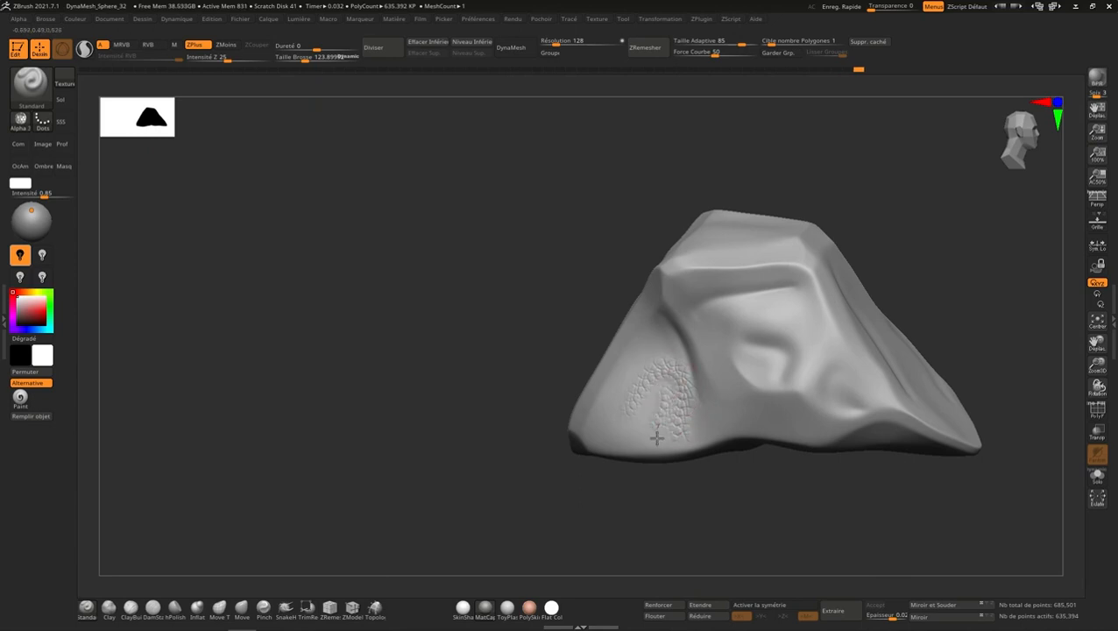
pyautogui.hotkey('ctrl', 'z')
pyautogui.hotkey('ctrl', 'z')
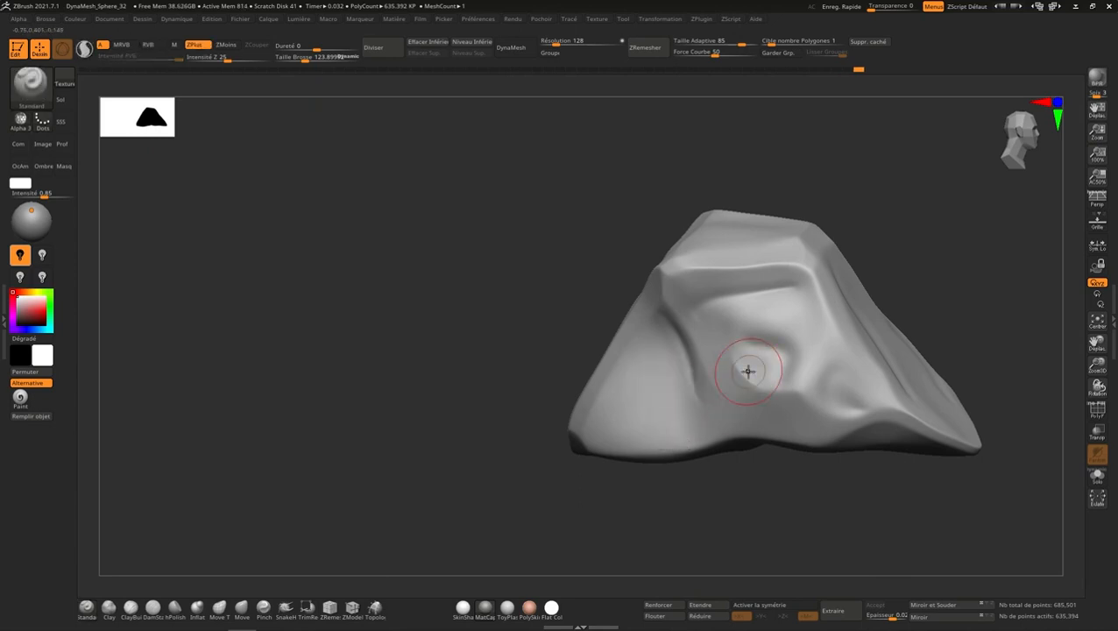
# Step: Set the Standard brush's stroke type to DragRect
pyautogui.click(47, 121)
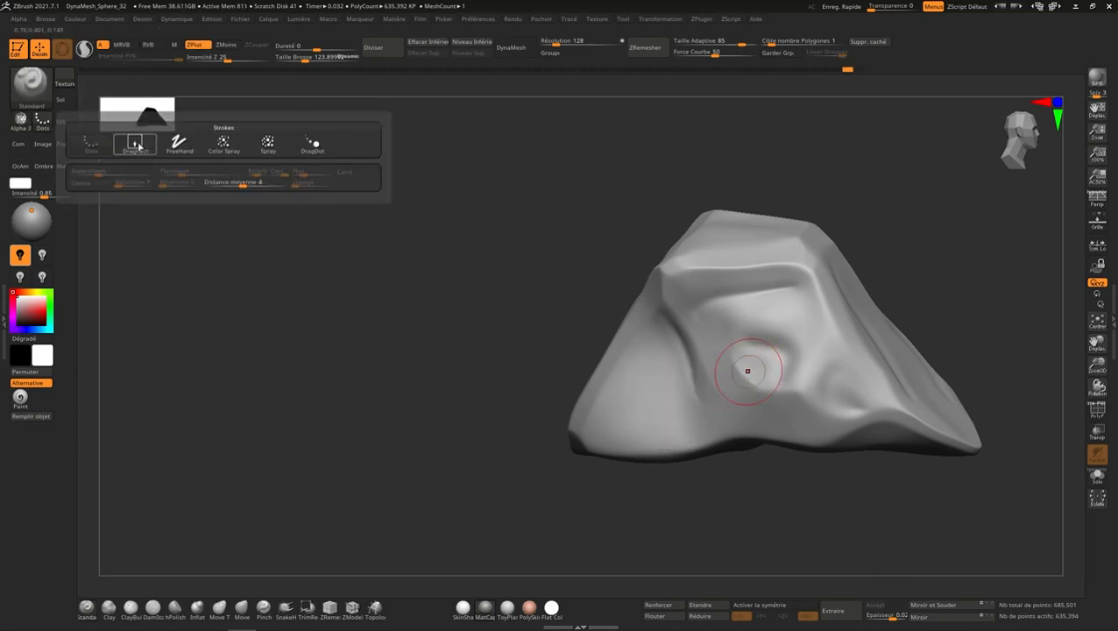
pyautogui.click(137, 146)
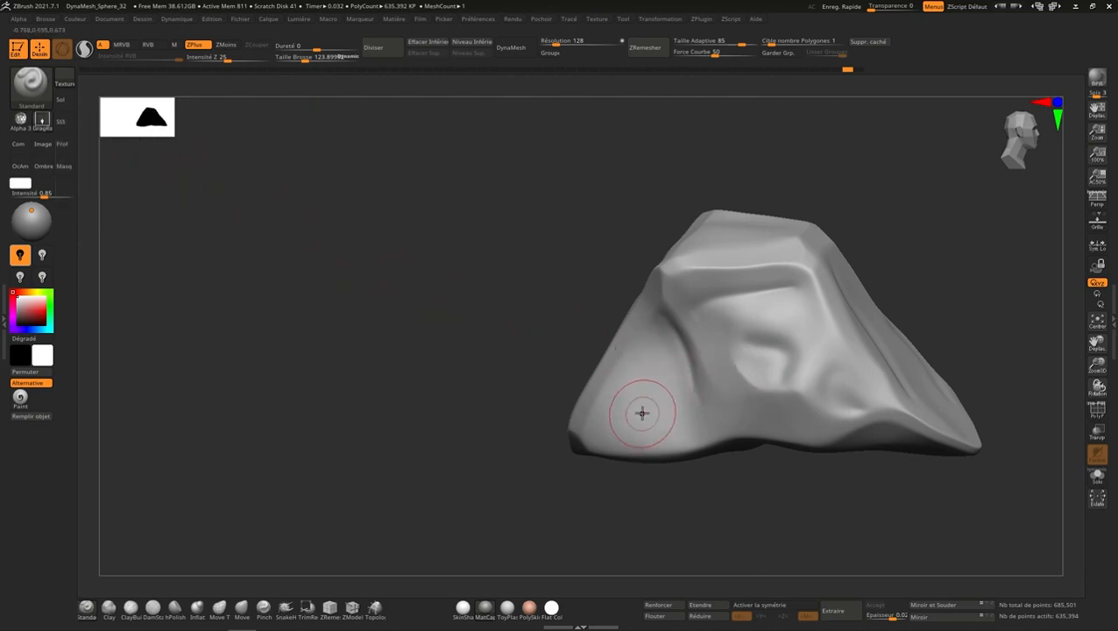
pyautogui.moveTo(629, 412)
pyautogui.mouseDown()
pyautogui.moveTo(703, 330)
pyautogui.moveTo(812, 167)
pyautogui.mouseUp()
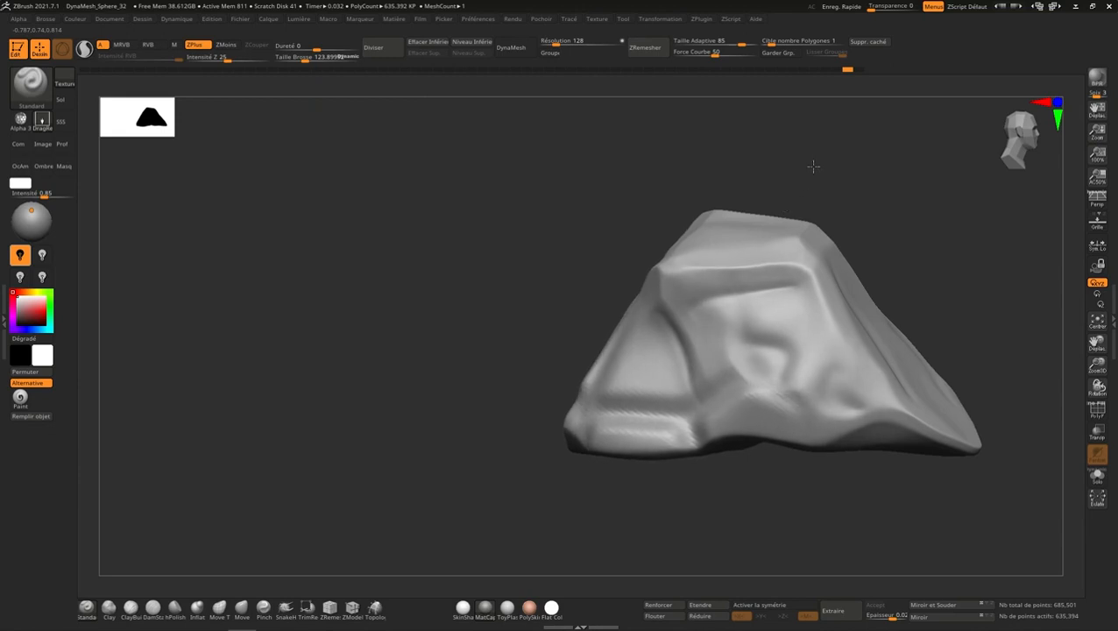
pyautogui.moveTo(804, 407); pyautogui.dragTo(864, 402, button='right')
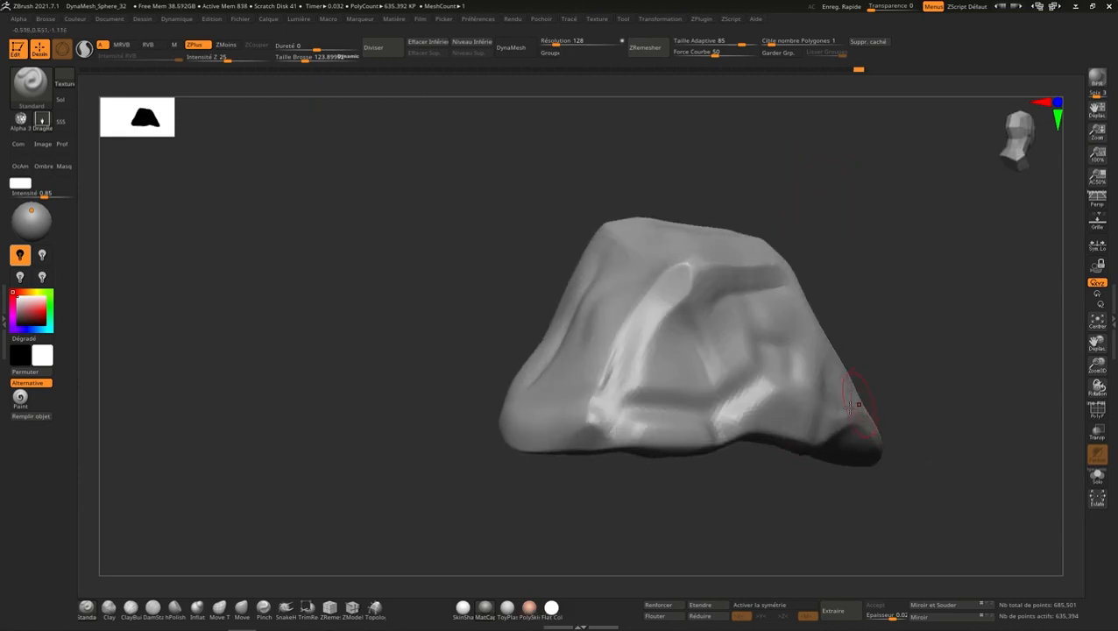
pyautogui.moveTo(768, 292); pyautogui.dragTo(789, 304, button='right')
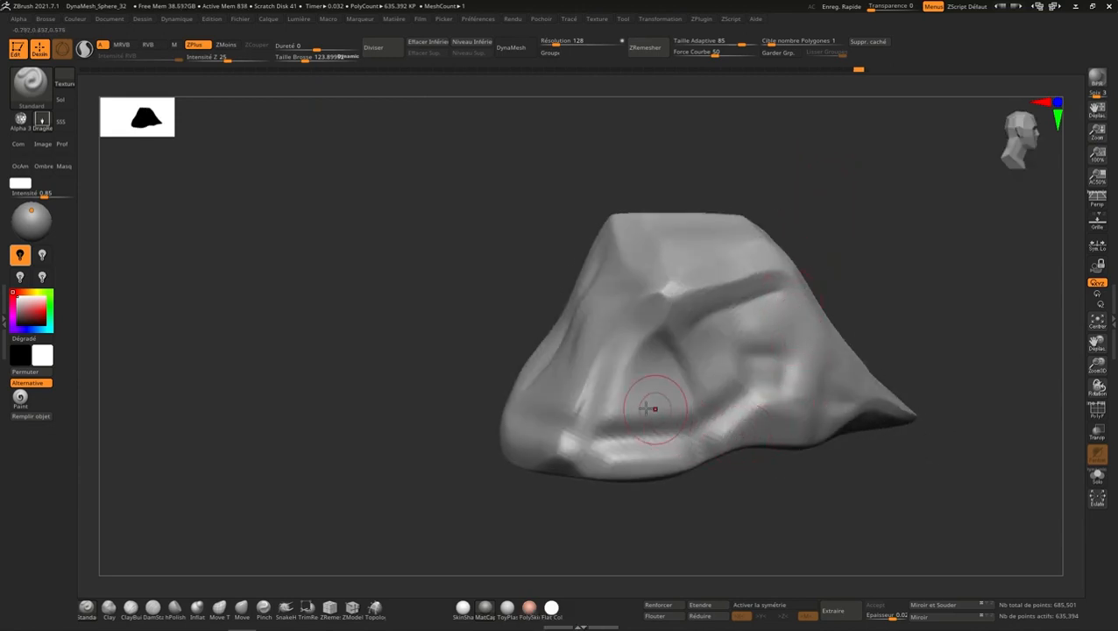
pyautogui.moveTo(654, 400)
pyautogui.mouseDown(button='right')
pyautogui.moveTo(753, 388)
pyautogui.moveTo(811, 404)
pyautogui.mouseUp(button='right')
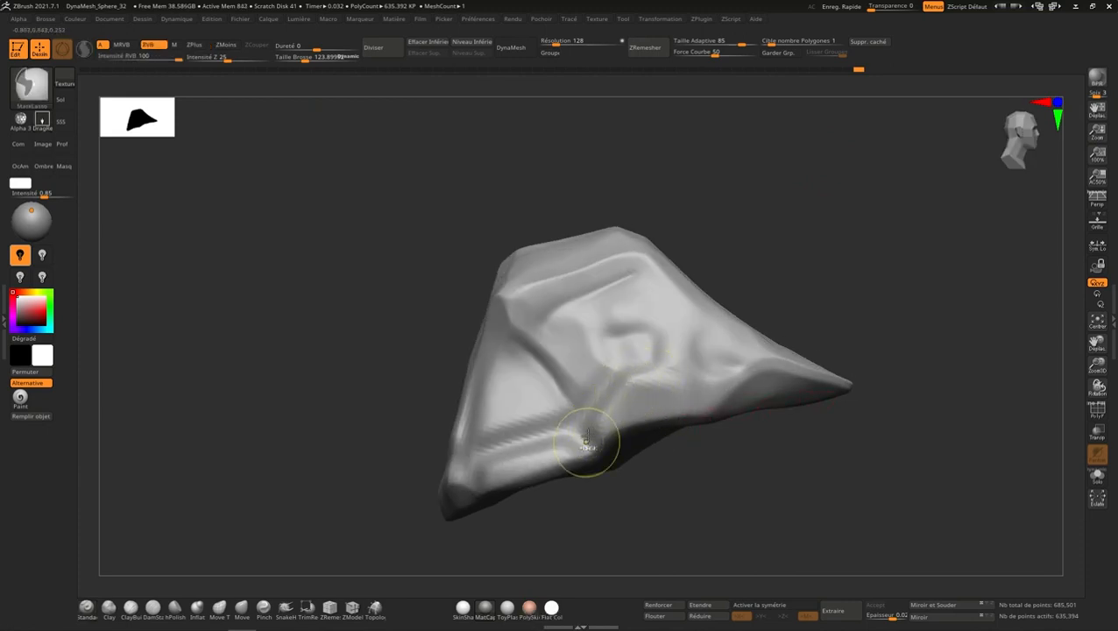
# Step: Subdivide the rock to about 2.54 million points and stamp Alpha 30 at large scale from its lower side facet
pyautogui.hotkey('ctrl', 'd')
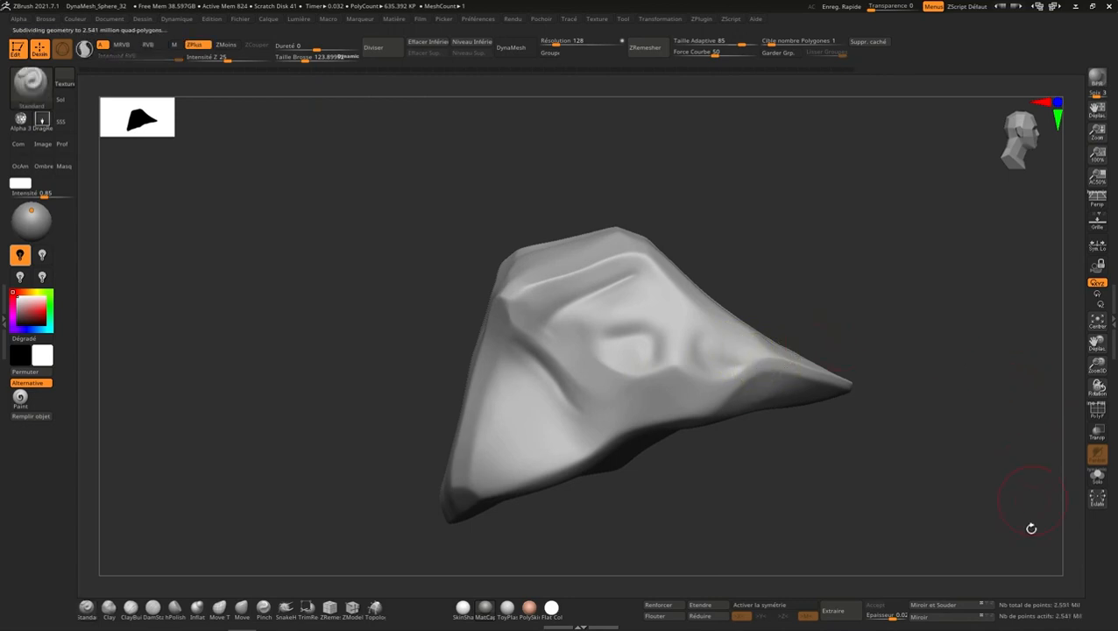
pyautogui.moveTo(509, 441)
pyautogui.mouseDown()
pyautogui.moveTo(594, 311)
pyautogui.moveTo(655, 110)
pyautogui.mouseUp()
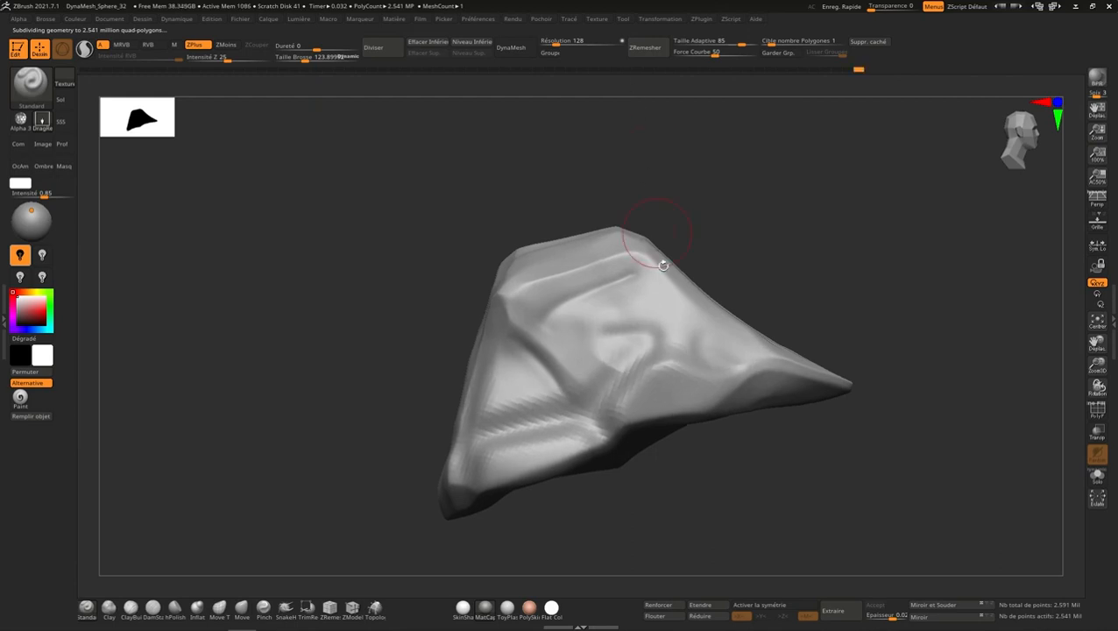
pyautogui.moveTo(663, 265); pyautogui.dragTo(724, 312, button='right')
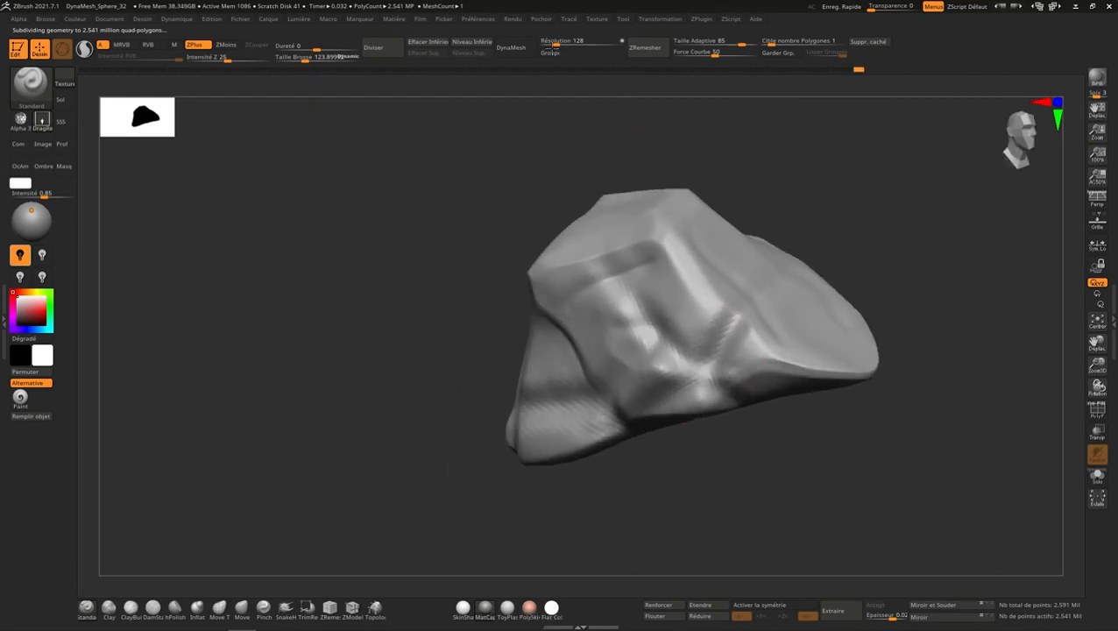
# Step: Stamp large Alpha 30 impressions over the broad sloping face and the side with the hollow
pyautogui.moveTo(651, 169); pyautogui.dragTo(776, 451, button='right')
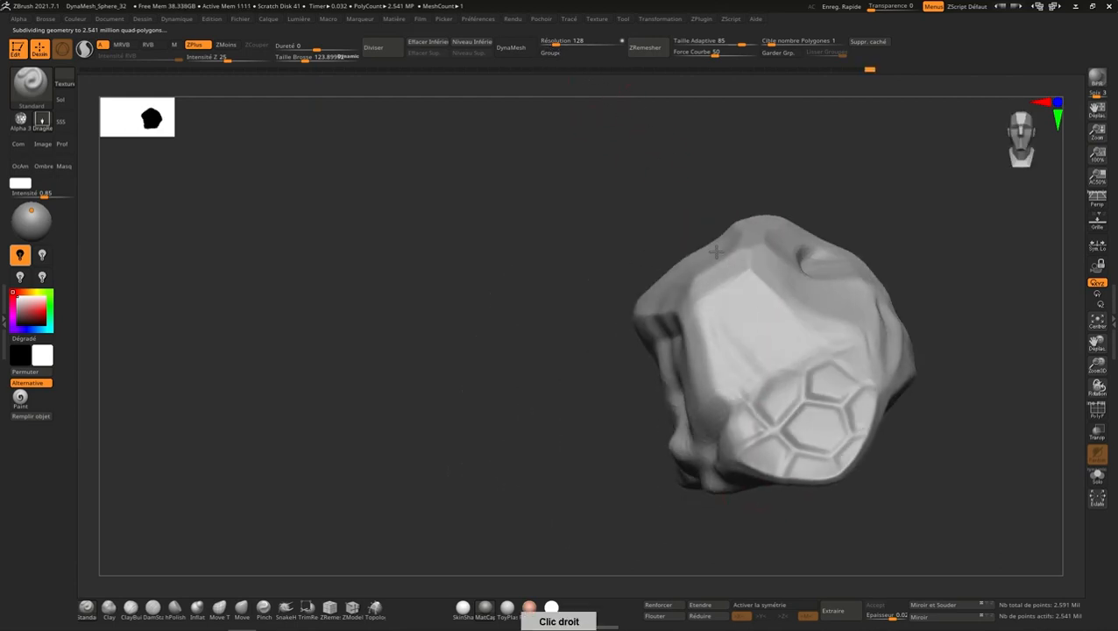
pyautogui.moveTo(716, 251); pyautogui.dragTo(554, 121)
pyautogui.keyDown('alt'); pyautogui.moveTo(867, 386); pyautogui.dragTo(750, 321, button='right'); pyautogui.keyUp('alt')
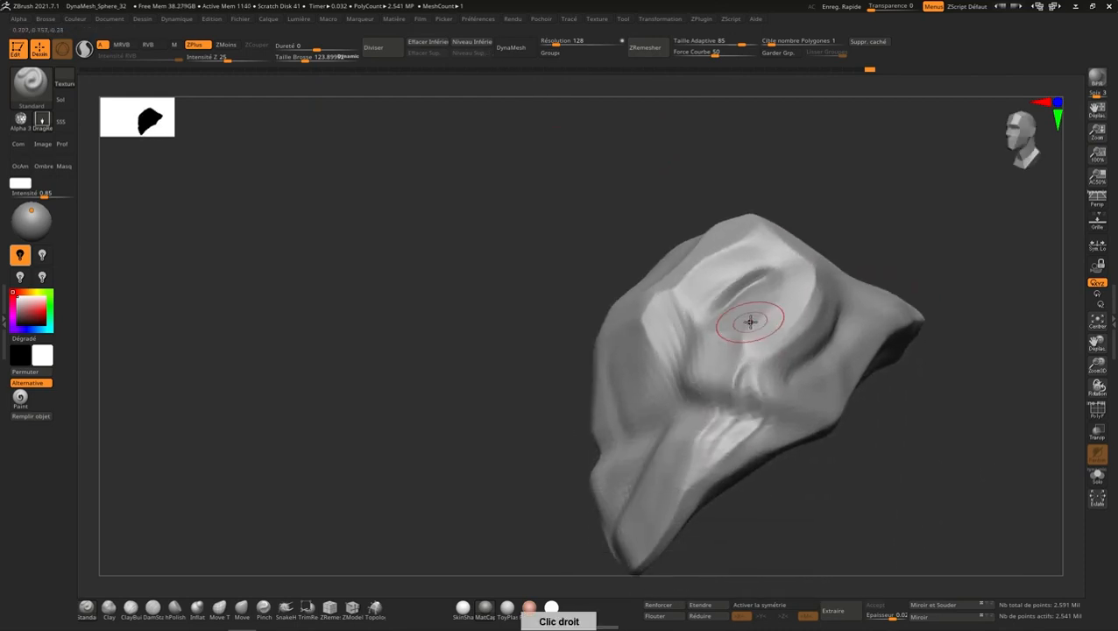
pyautogui.moveTo(750, 309)
pyautogui.mouseDown()
pyautogui.moveTo(529, 177)
pyautogui.moveTo(465, 158)
pyautogui.mouseUp()
# Step: Stamp more large Alpha 30 impressions over the rock's rear and top faces to break up the remaining surfaces
pyautogui.keyDown('alt'); pyautogui.moveTo(789, 395); pyautogui.dragTo(772, 548, button='right'); pyautogui.keyUp('alt')
pyautogui.moveTo(857, 439); pyautogui.dragTo(613, 174)
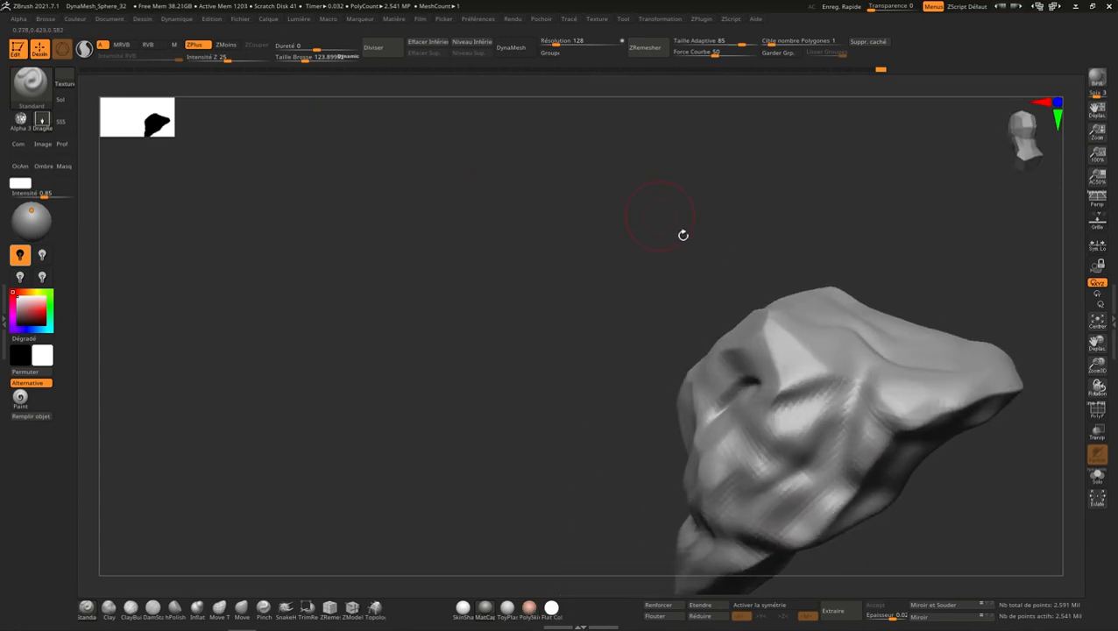
pyautogui.keyDown('alt'); pyautogui.moveTo(794, 358); pyautogui.dragTo(888, 467, button='right'); pyautogui.keyUp('alt')
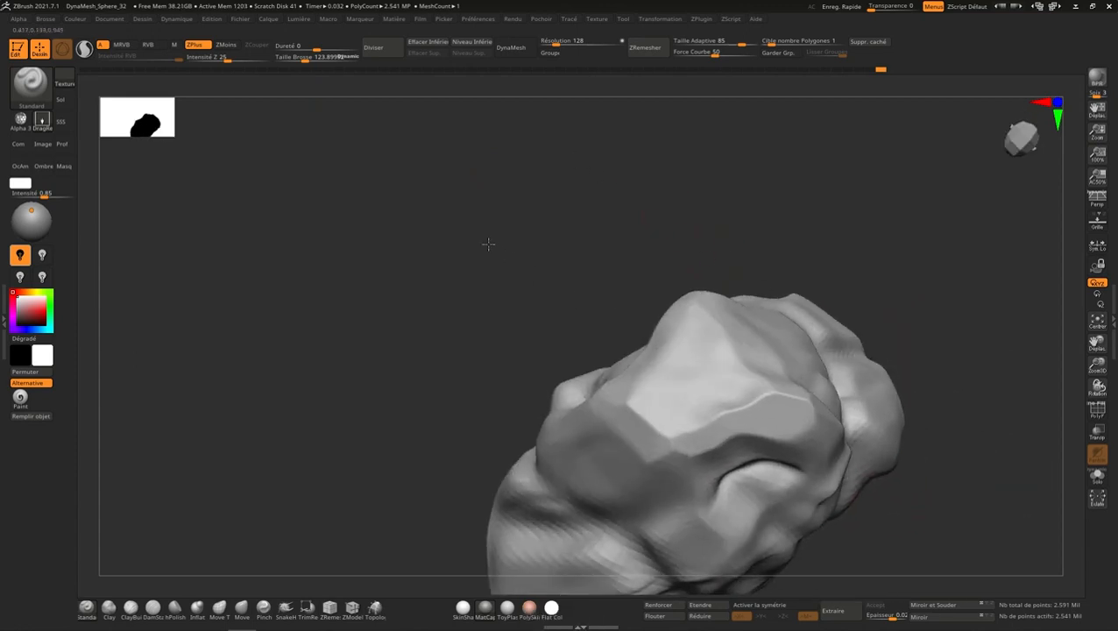
pyautogui.moveTo(729, 387)
pyautogui.mouseDown()
pyautogui.moveTo(644, 244)
pyautogui.moveTo(501, 156)
pyautogui.moveTo(390, 132)
pyautogui.mouseUp()
pyautogui.moveTo(435, 150)
pyautogui.mouseDown(button='right')
pyautogui.moveTo(814, 372)
pyautogui.moveTo(789, 342)
pyautogui.moveTo(794, 319)
pyautogui.moveTo(853, 309)
pyautogui.moveTo(861, 368)
pyautogui.moveTo(904, 357)
pyautogui.moveTo(856, 374)
pyautogui.moveTo(824, 366)
pyautogui.moveTo(877, 352)
pyautogui.moveTo(859, 336)
pyautogui.moveTo(885, 349)
pyautogui.moveTo(801, 348)
pyautogui.mouseUp(button='right')
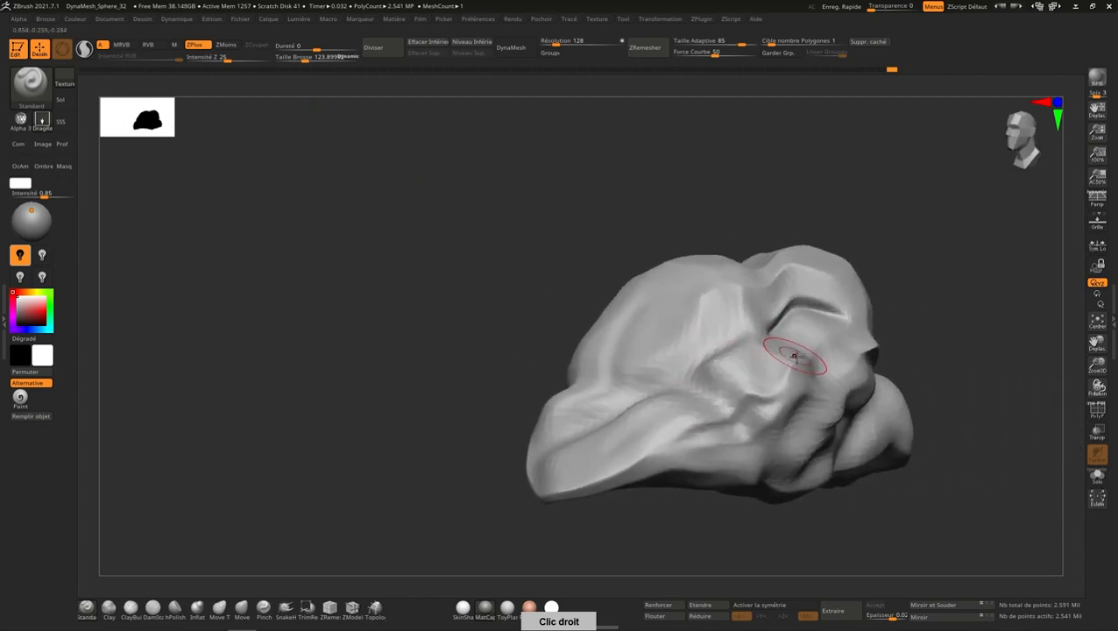
# Step: Enlarge the brush to about 163 and smooth the stamped relief on the side below the curved hollow
pyautogui.press('s')
pyautogui.moveTo(795, 359)
pyautogui.mouseDown()
pyautogui.moveTo(741, 407)
pyautogui.moveTo(712, 389)
pyautogui.mouseUp()
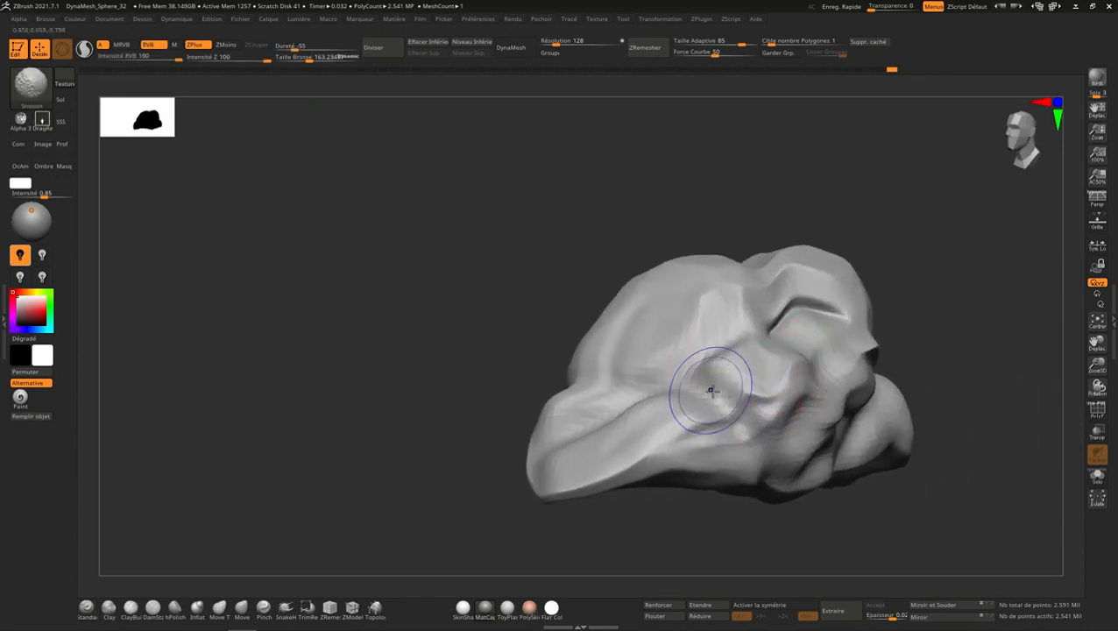
# Step: Subdivide the rock to about 10.166 million points and return to the subdivision level of about 2.541 million points
pyautogui.hotkey('ctrl', 'd')
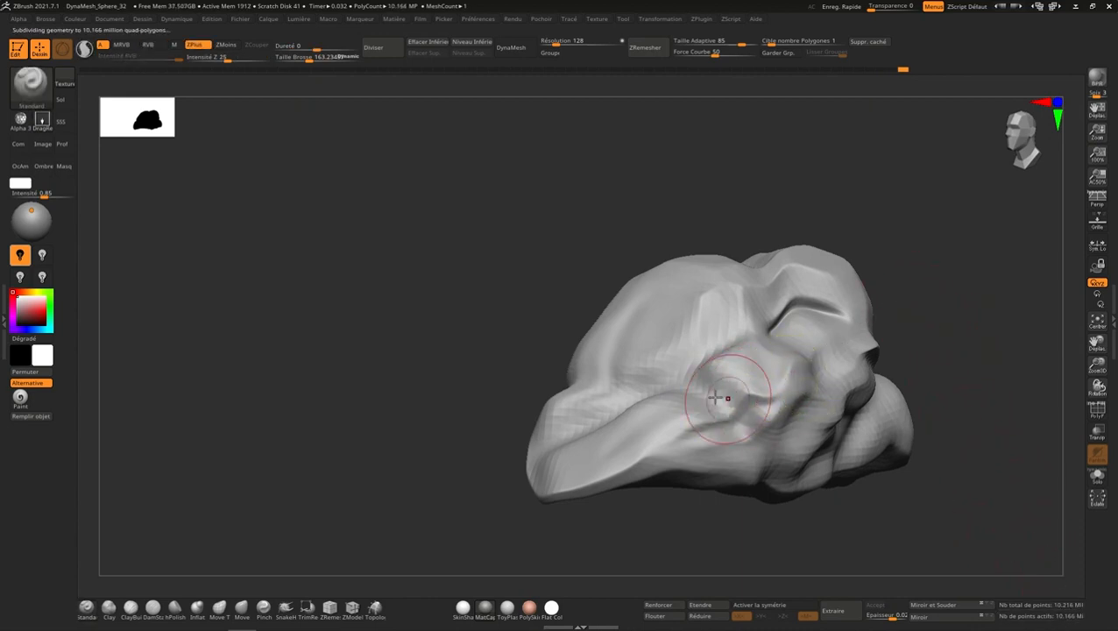
pyautogui.moveTo(709, 374)
pyautogui.keyDown('shift'); pyautogui.mouseDown()
pyautogui.moveTo(732, 406)
pyautogui.moveTo(737, 386)
pyautogui.moveTo(712, 407)
pyautogui.moveTo(730, 430)
pyautogui.moveTo(721, 390)
pyautogui.moveTo(692, 399)
pyautogui.moveTo(706, 380)
pyautogui.mouseUp(); pyautogui.keyUp('shift')
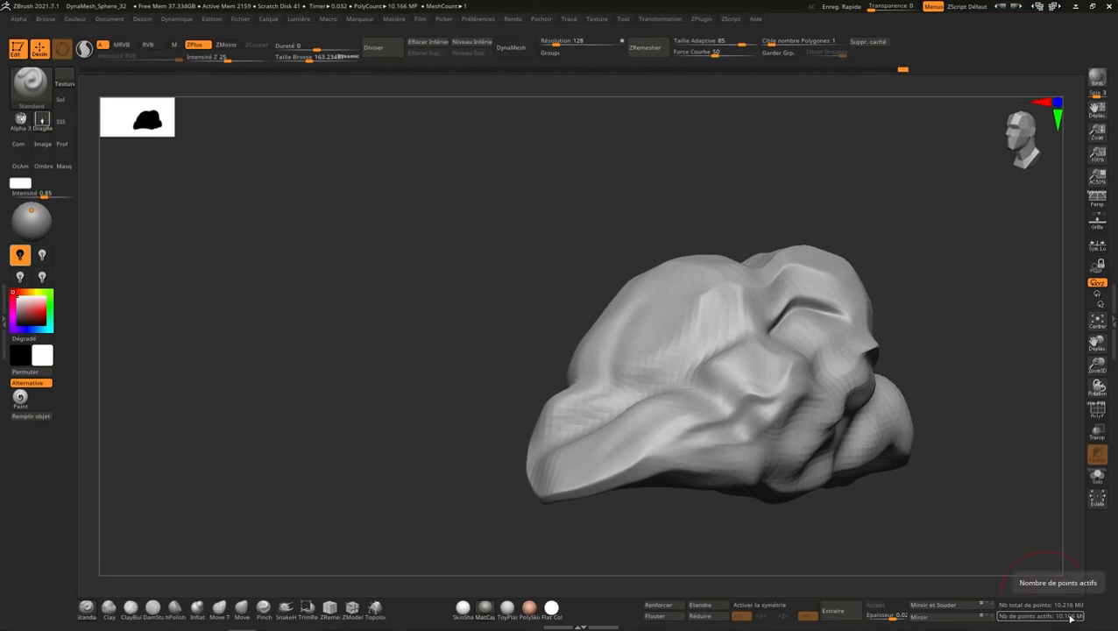
pyautogui.click(483, 42)
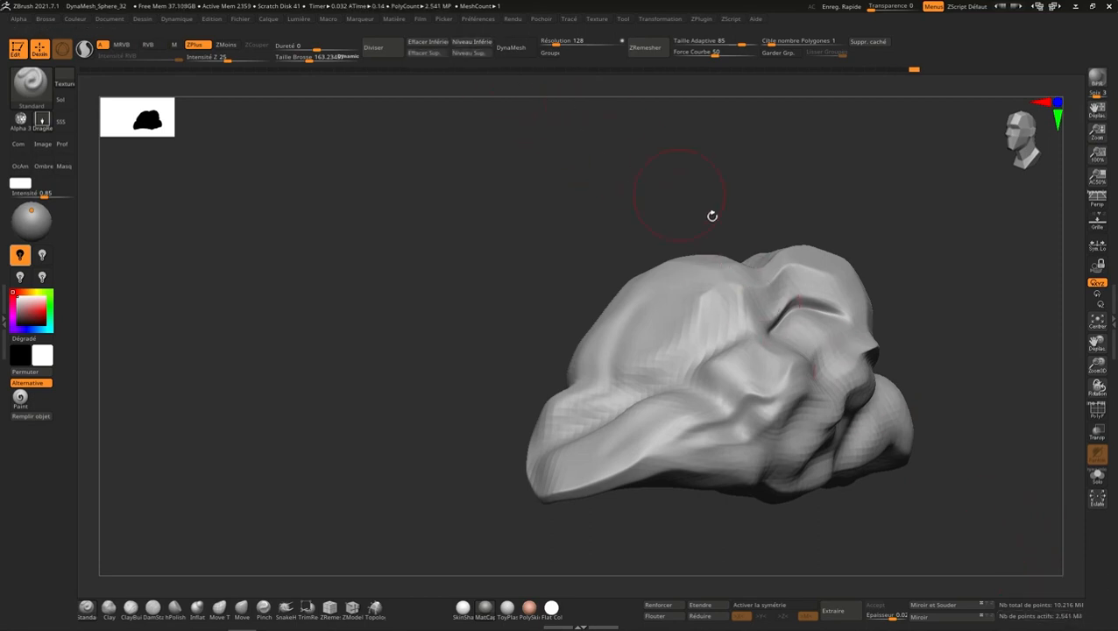
# Step: Smooth the blocky relief on the broad sloping face, its pointed lower end and the adjoining side, enlarging the brush to about 266
pyautogui.keyDown('shift'); pyautogui.moveTo(710, 366); pyautogui.dragTo(706, 386); pyautogui.keyUp('shift')
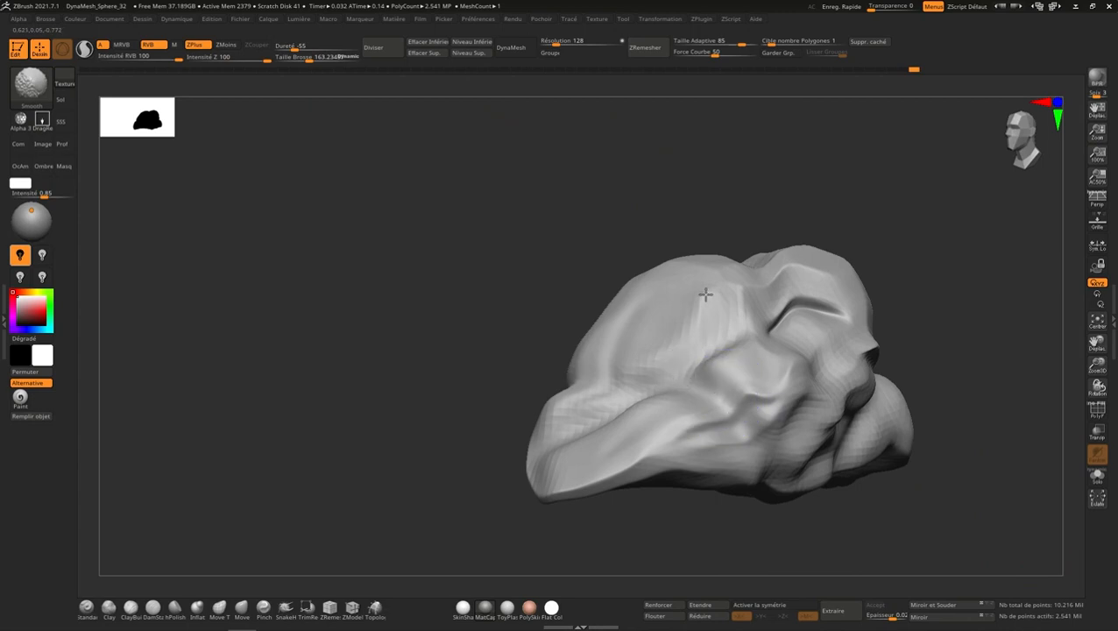
pyautogui.moveTo(706, 349); pyautogui.dragTo(750, 342, button='right')
pyautogui.keyDown('shift'); pyautogui.moveTo(750, 342); pyautogui.dragTo(726, 347); pyautogui.keyUp('shift')
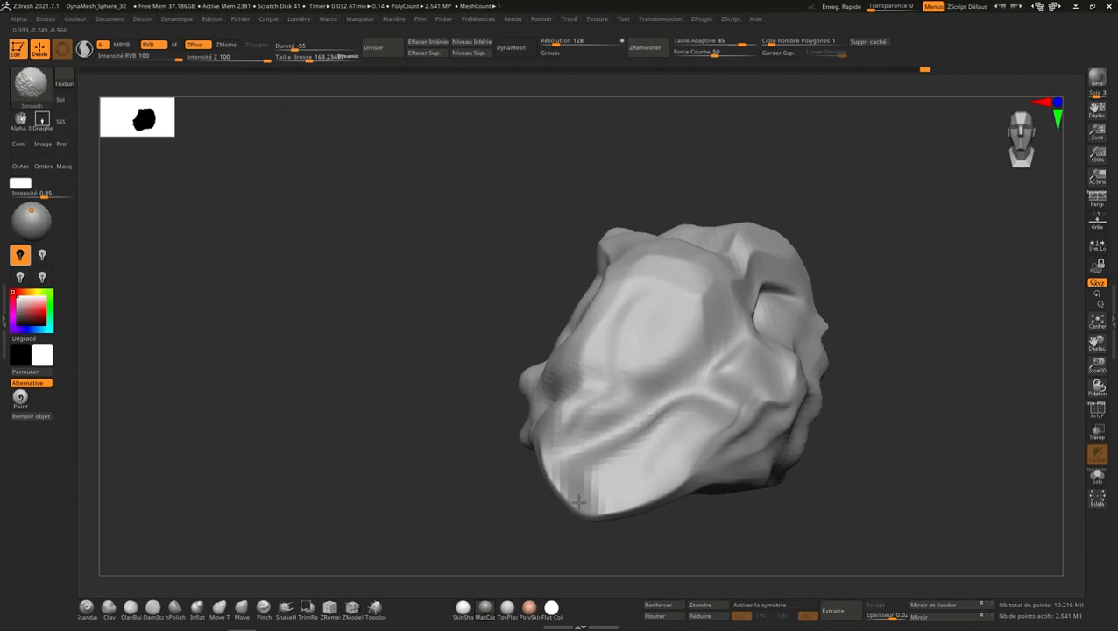
pyautogui.moveTo(607, 503); pyautogui.dragTo(631, 404, button='right')
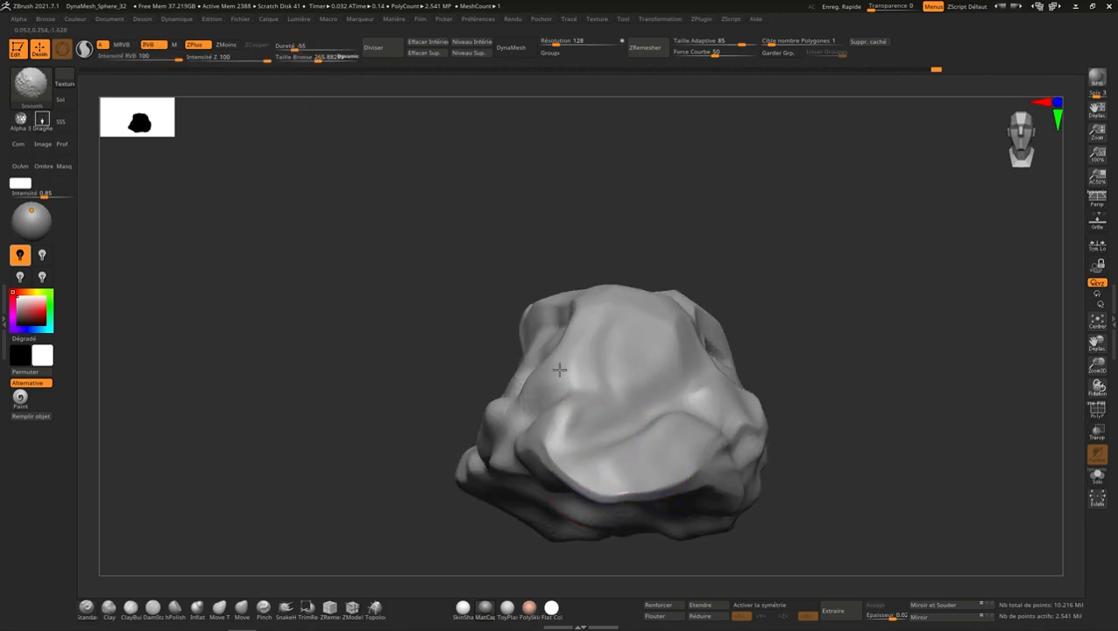
pyautogui.moveTo(560, 370); pyautogui.dragTo(611, 349, button='right')
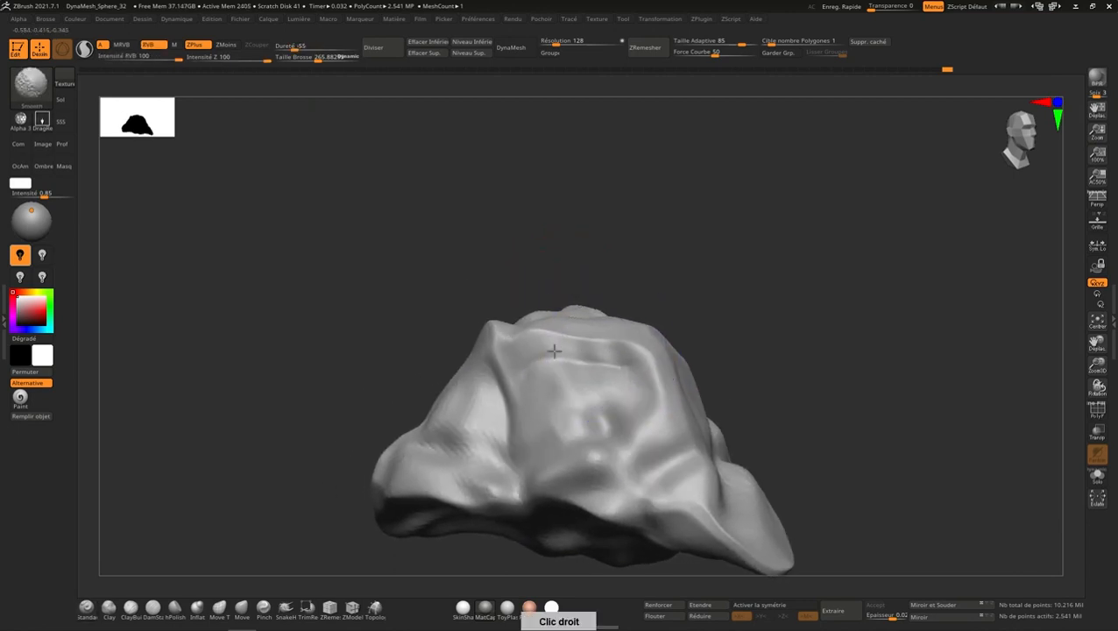
pyautogui.keyDown('shift'); pyautogui.moveTo(535, 429); pyautogui.dragTo(511, 469); pyautogui.keyUp('shift')
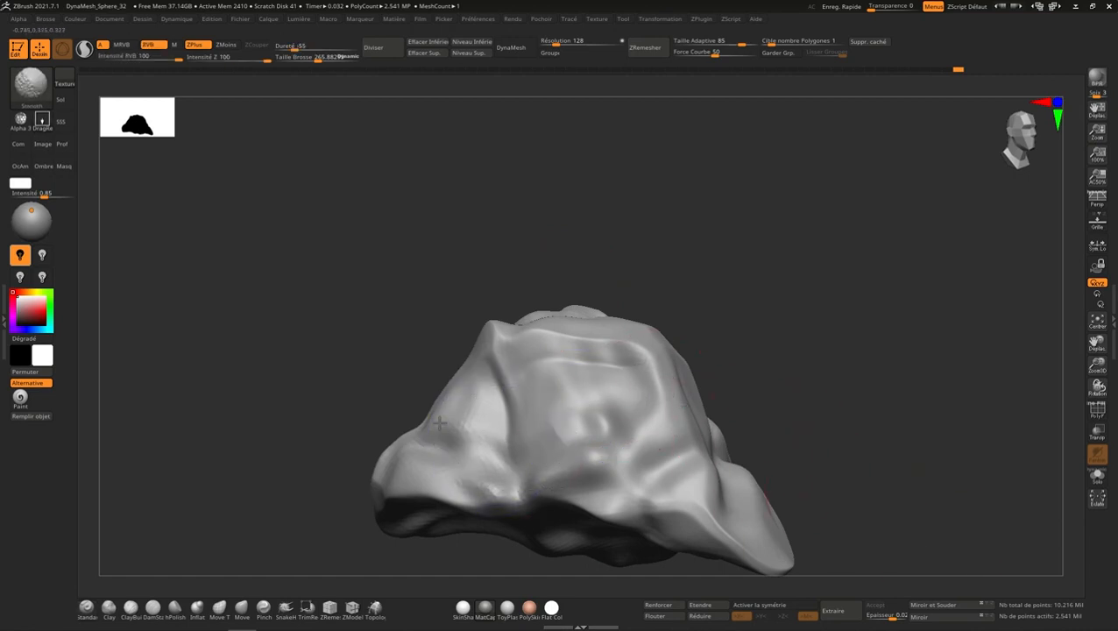
# Step: Smooth the harsh stamp marks around the rock's rear, lower bulges and side with the hollow using the Smooth brush at size 266
pyautogui.moveTo(439, 423); pyautogui.dragTo(496, 305, button='right')
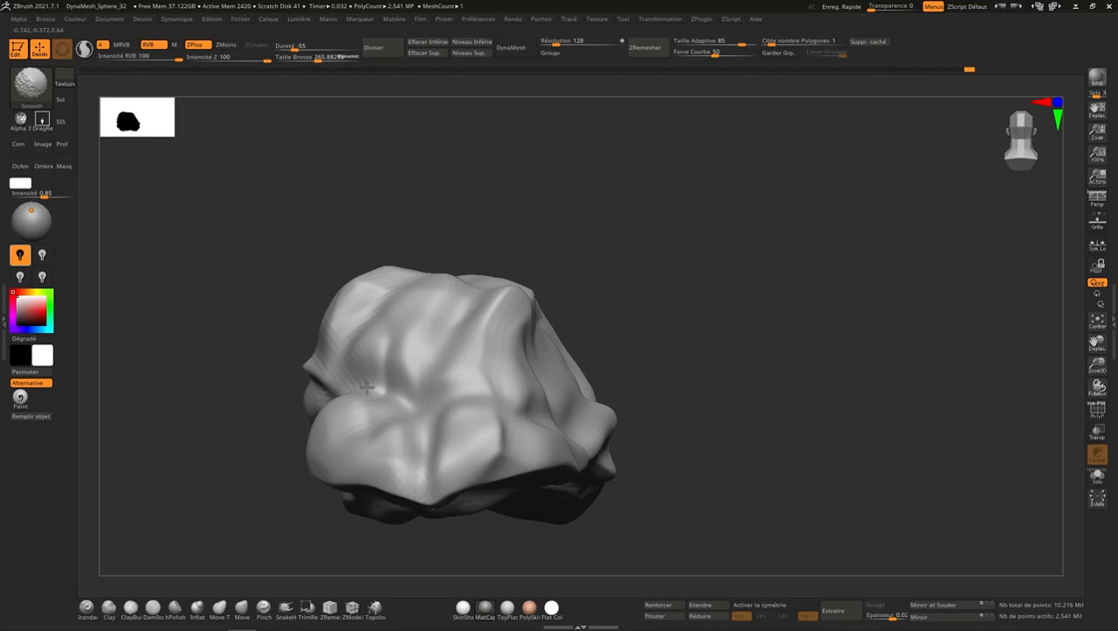
pyautogui.moveTo(336, 399); pyautogui.dragTo(382, 389, button='right')
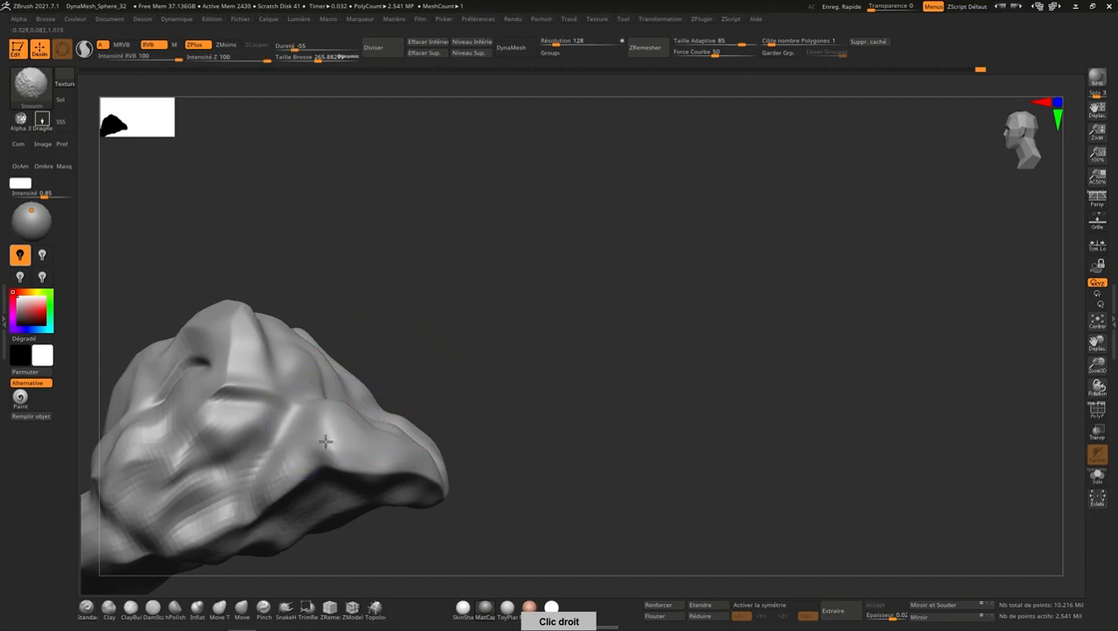
pyautogui.moveTo(280, 429); pyautogui.dragTo(368, 326, button='right')
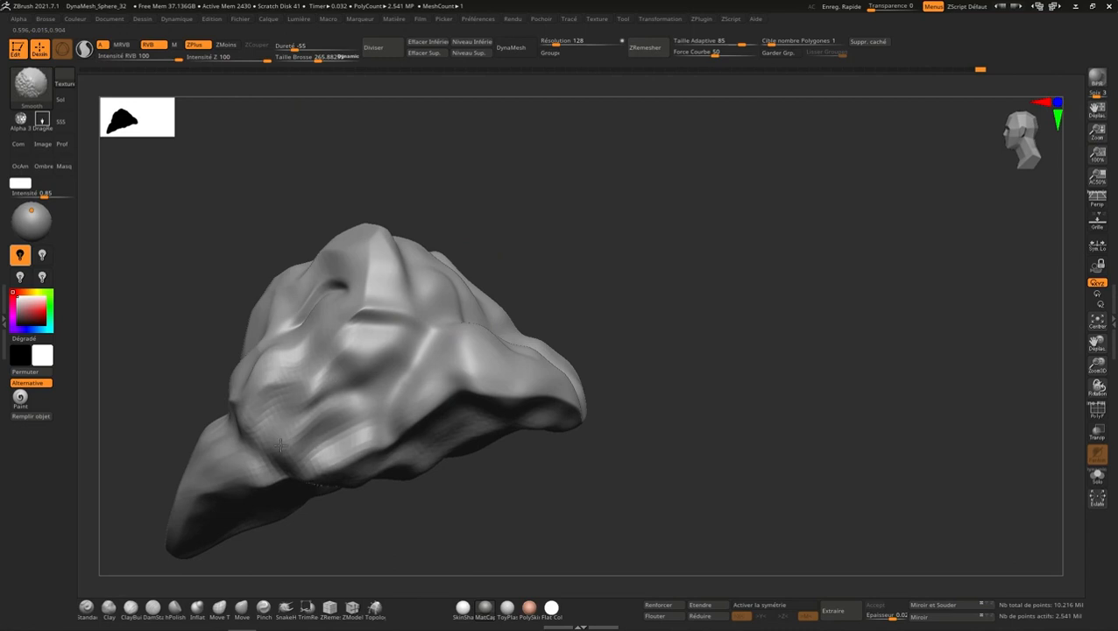
pyautogui.moveTo(253, 411); pyautogui.dragTo(278, 388, button='right')
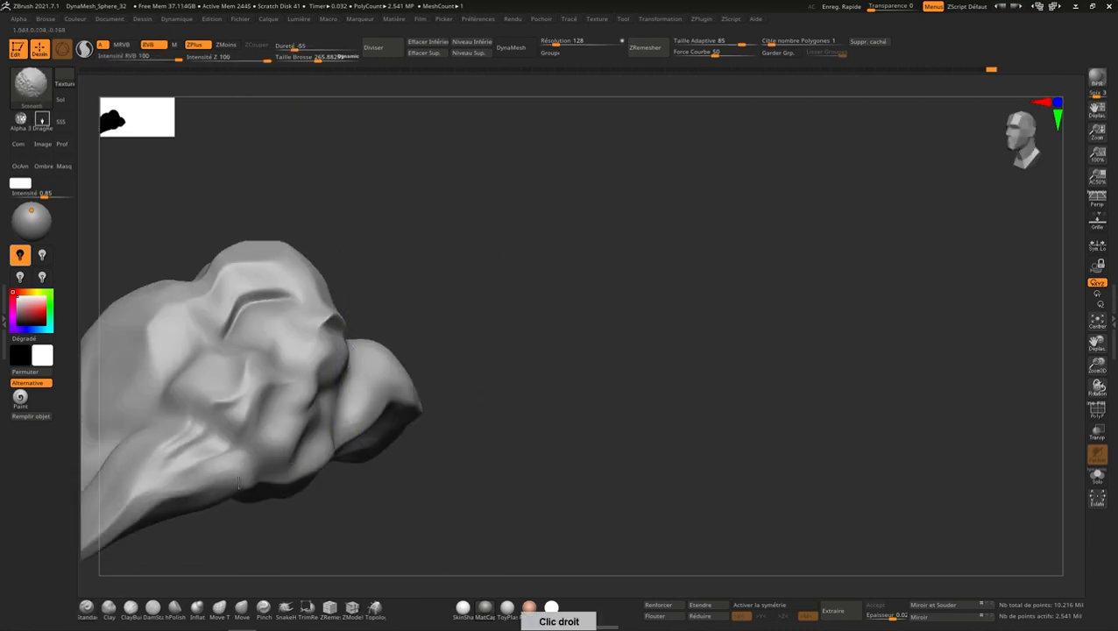
pyautogui.moveTo(238, 482); pyautogui.dragTo(487, 280, button='right')
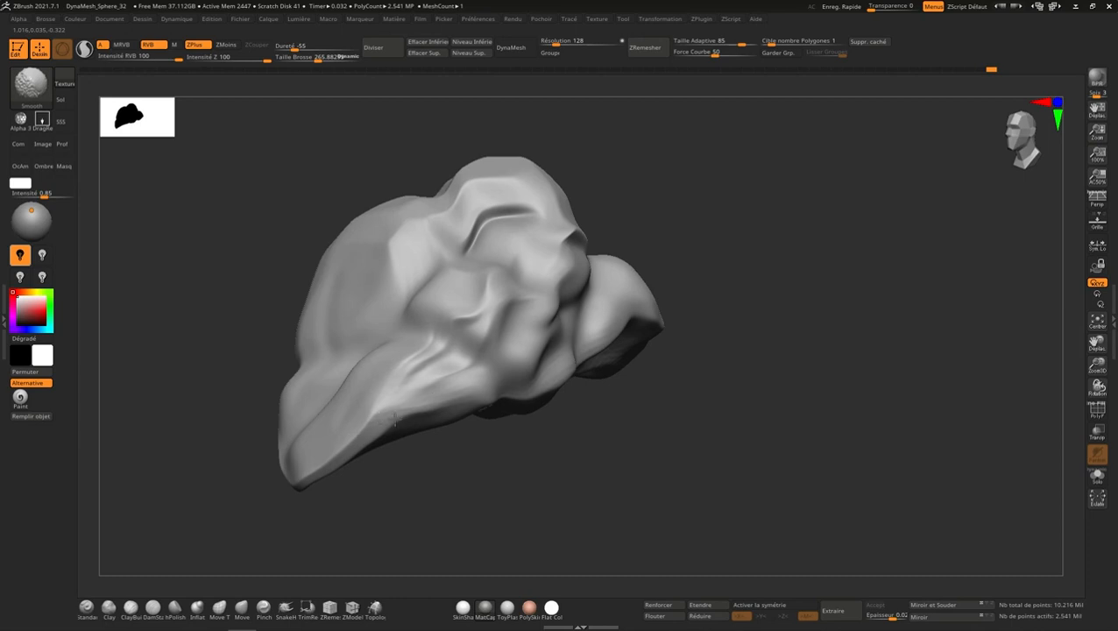
pyautogui.moveTo(430, 342); pyautogui.dragTo(352, 439, button='right')
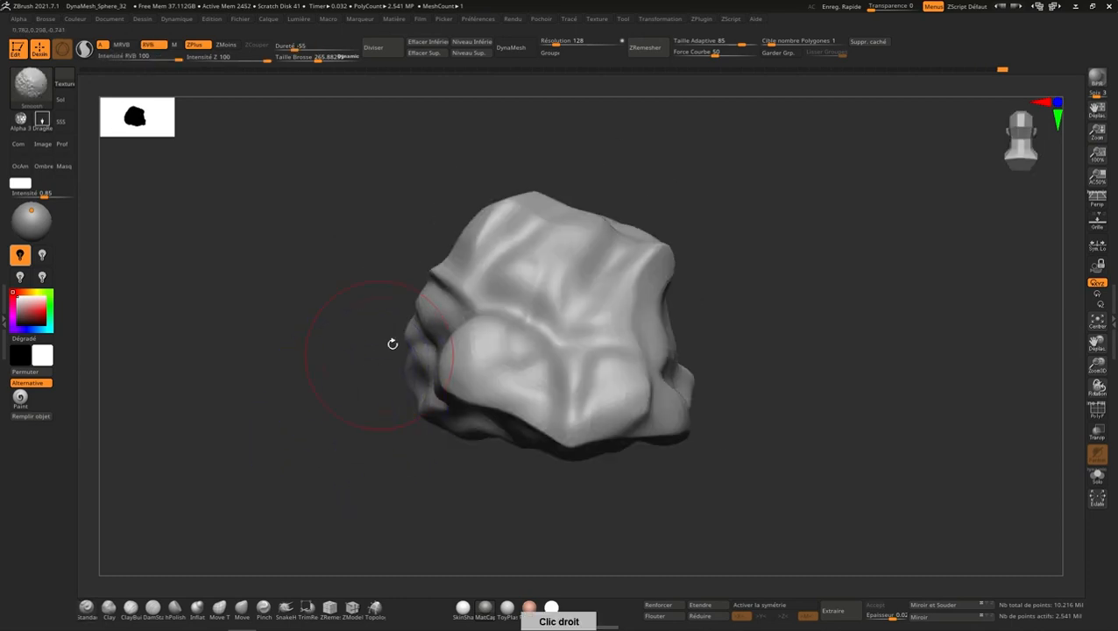
pyautogui.moveTo(392, 344)
pyautogui.mouseDown(button='right')
pyautogui.moveTo(512, 320)
pyautogui.moveTo(584, 415)
pyautogui.moveTo(560, 408)
pyautogui.mouseUp(button='right')
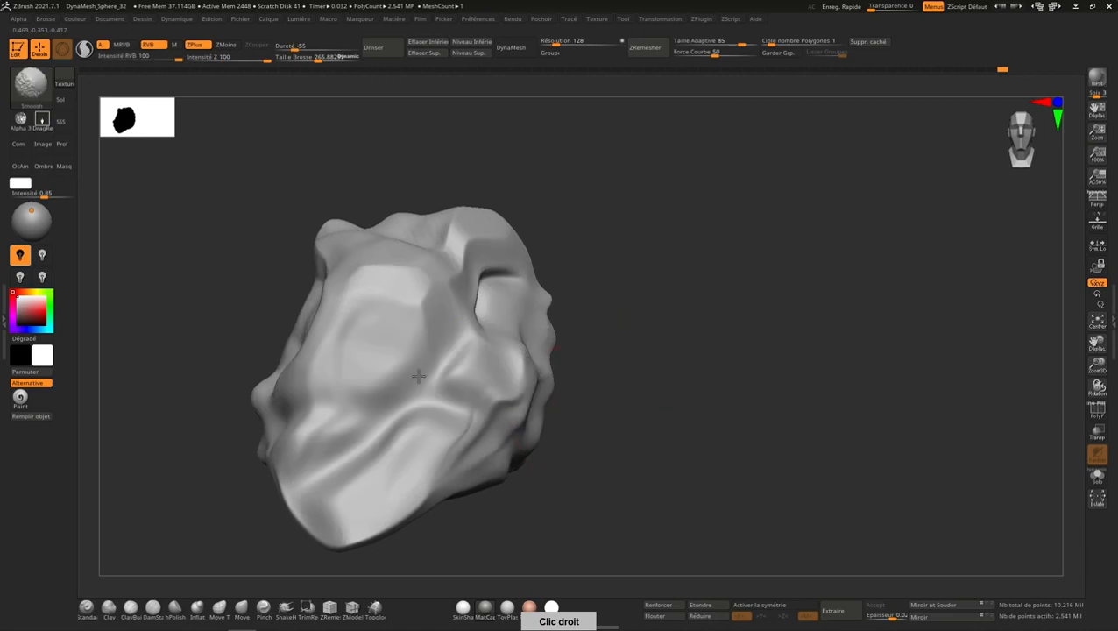
# Step: Smooth the rough areas of the sculpted rock from several sides with the Smooth brush
pyautogui.moveTo(374, 519); pyautogui.dragTo(403, 303, button='right')
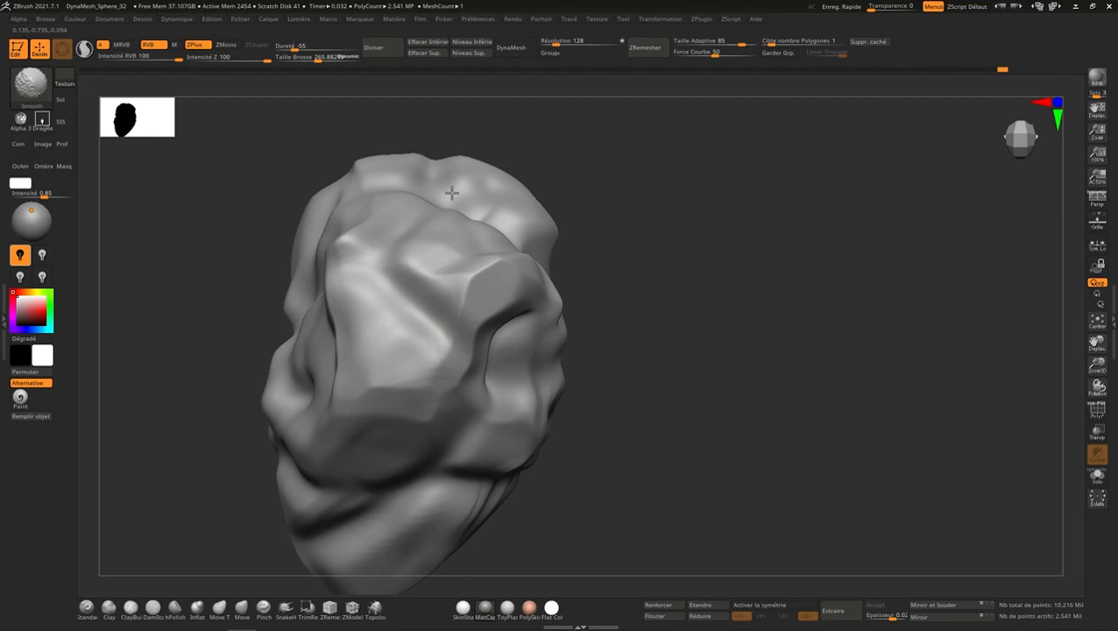
pyautogui.moveTo(521, 372)
pyautogui.mouseDown(button='right')
pyautogui.moveTo(501, 282)
pyautogui.moveTo(569, 235)
pyautogui.mouseUp(button='right')
pyautogui.press('shift')
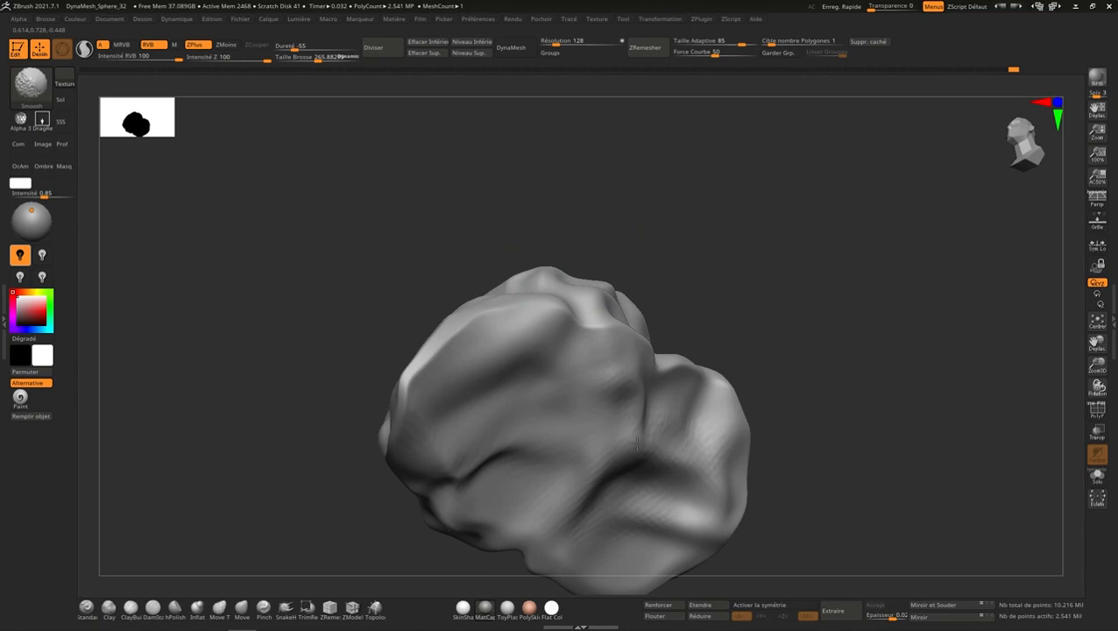
pyautogui.moveTo(701, 539); pyautogui.dragTo(735, 448, button='right')
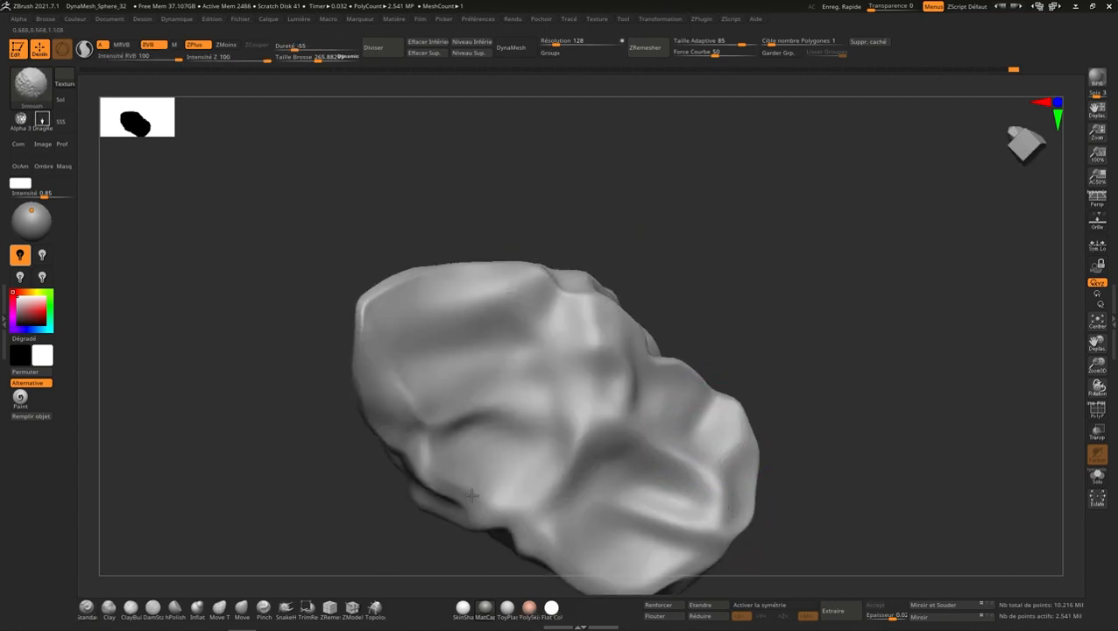
pyautogui.keyDown('alt'); pyautogui.moveTo(512, 474); pyautogui.dragTo(527, 357, button='right'); pyautogui.keyUp('alt')
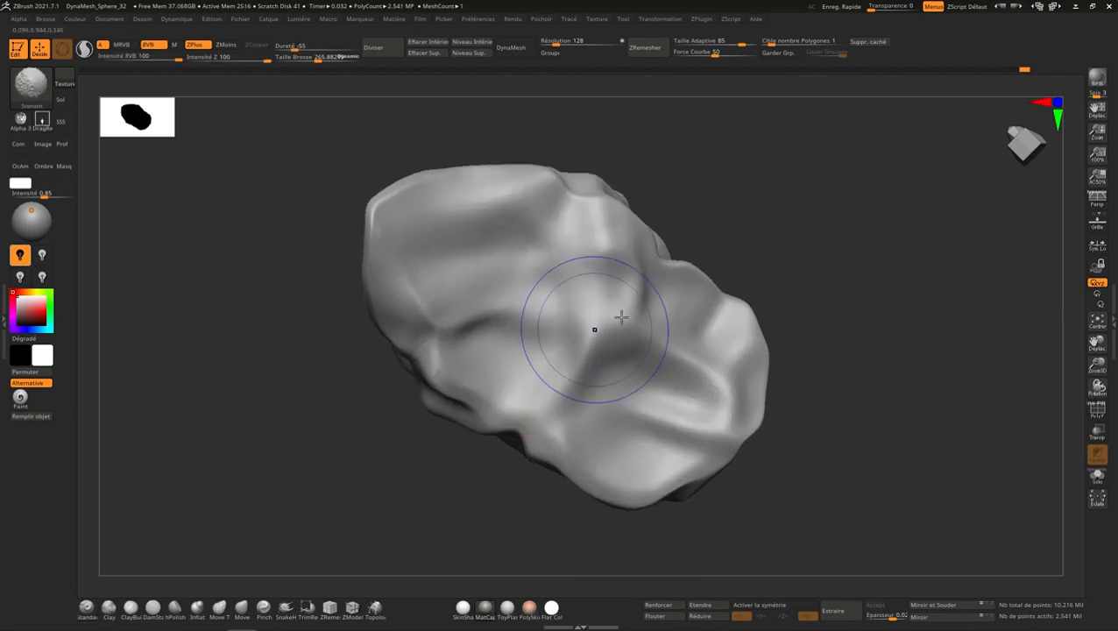
pyautogui.moveTo(591, 324); pyautogui.dragTo(684, 303, button='right')
pyautogui.moveTo(674, 375); pyautogui.dragTo(626, 318, button='right')
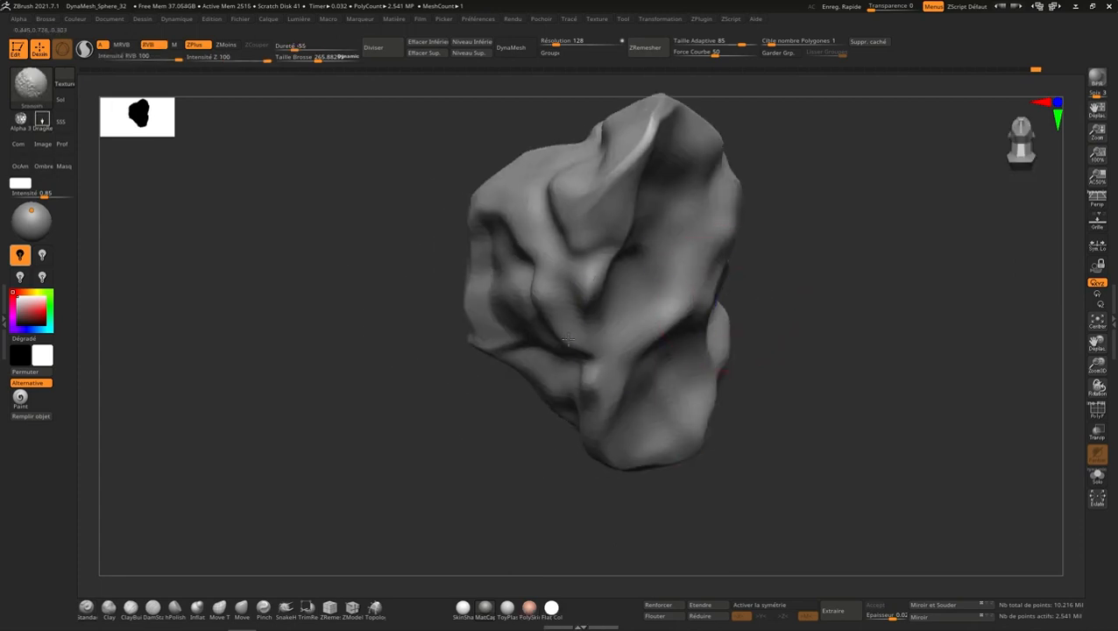
pyautogui.moveTo(568, 340); pyautogui.dragTo(985, 160, button='right')
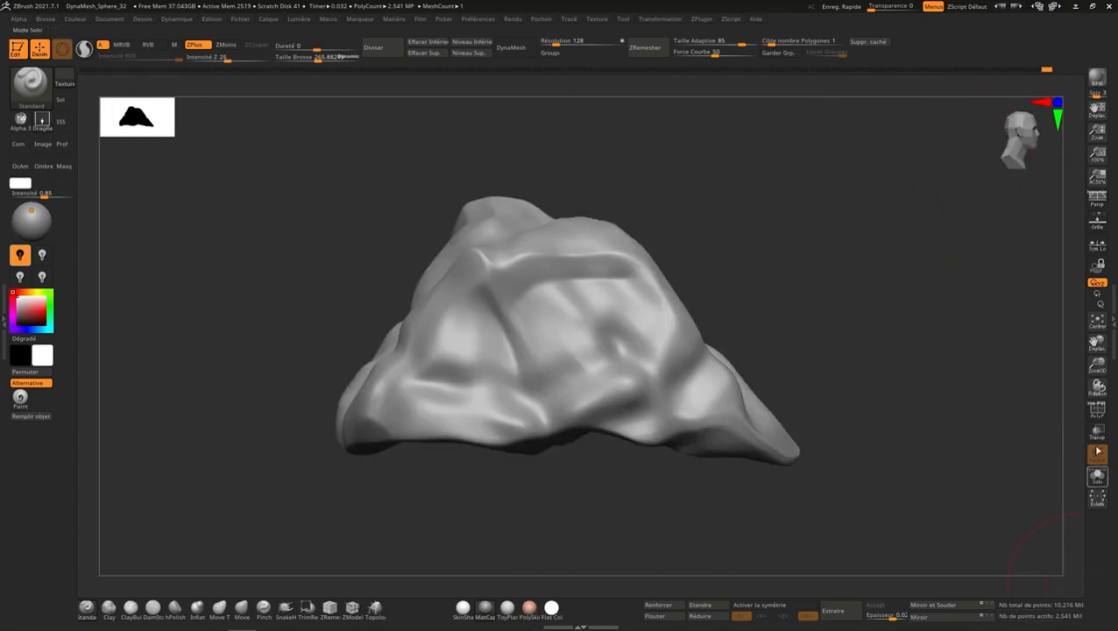
# Step: Delete the old PolySphere subtool and keep only PolySphere1
pyautogui.click(1108, 320)
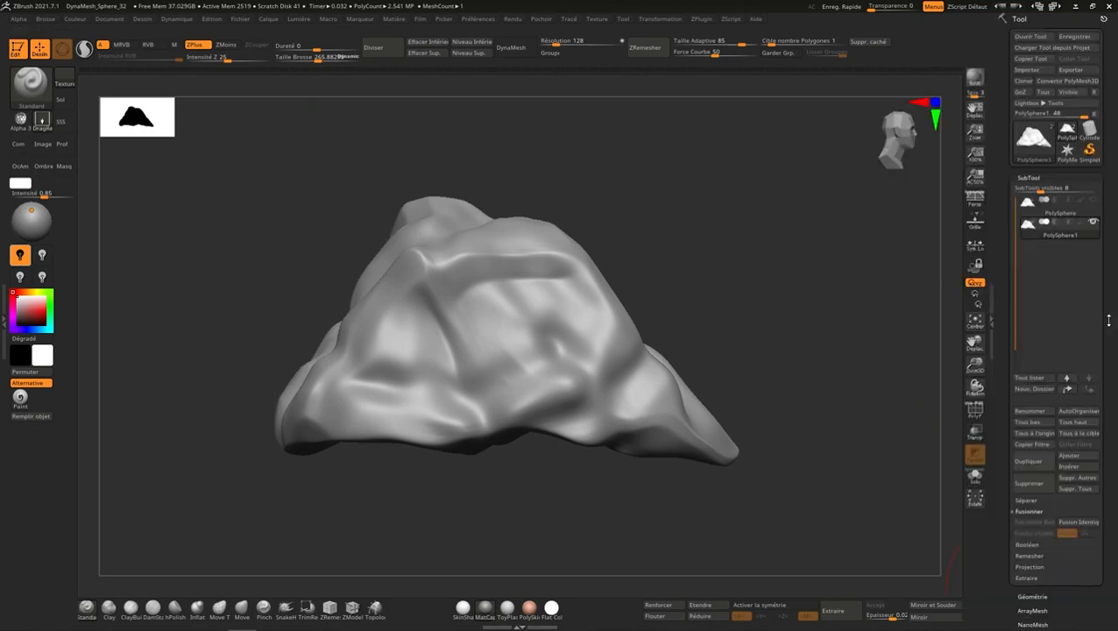
pyautogui.click(1065, 208)
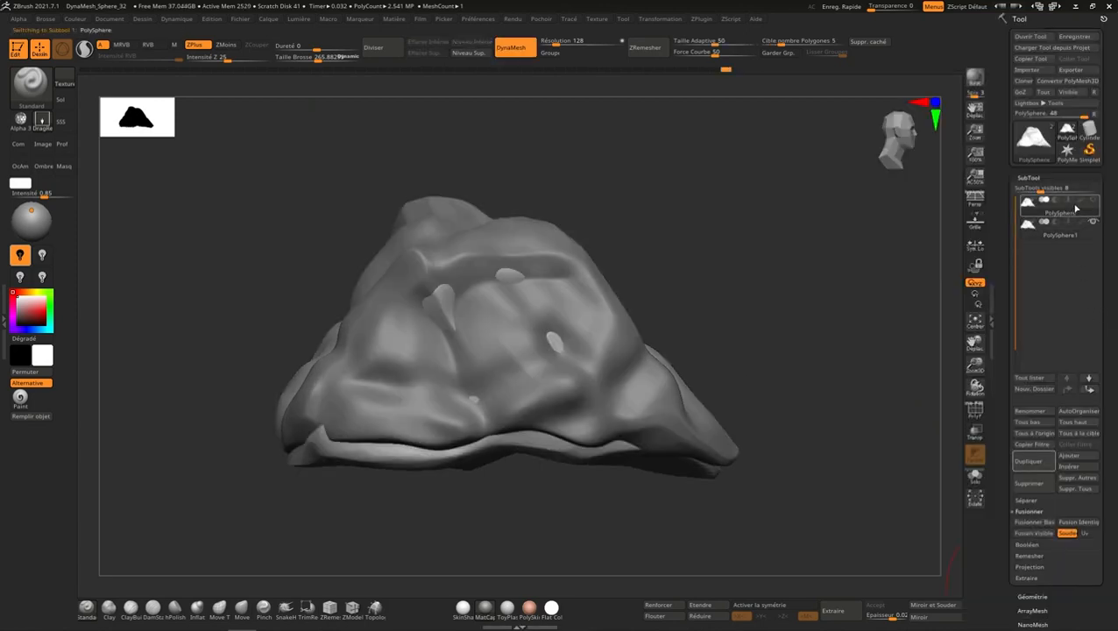
pyautogui.click(1038, 485)
pyautogui.click(901, 500)
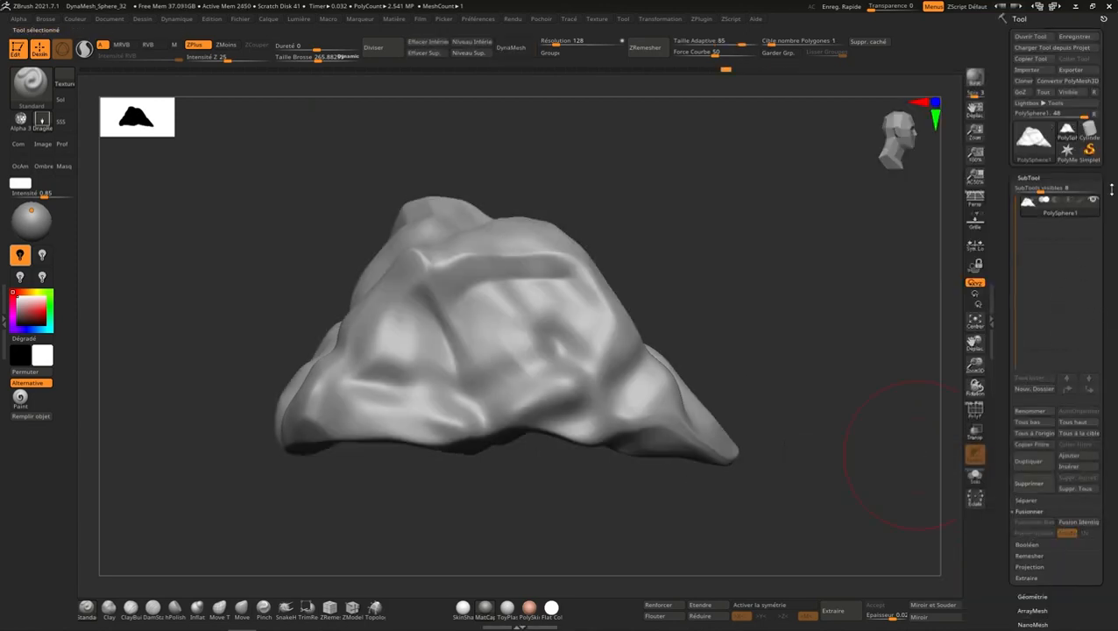
# Step: Duplicate the PolySphere1 subtool and hide the original, leaving the copy visible
pyautogui.moveTo(1069, 215)
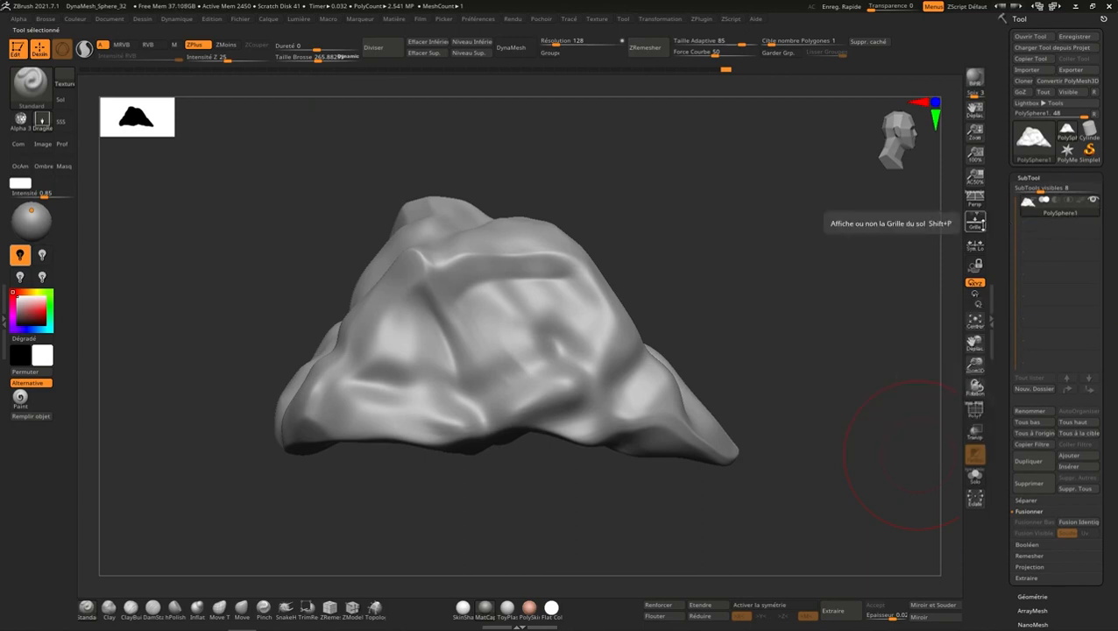
pyautogui.click(1031, 461)
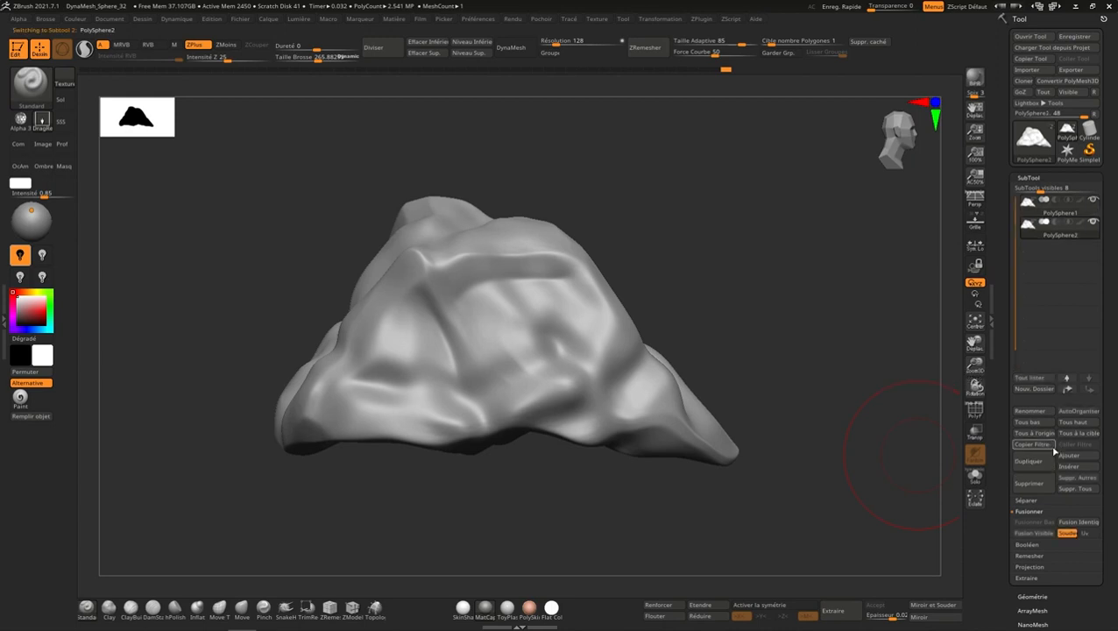
pyautogui.click(1092, 200)
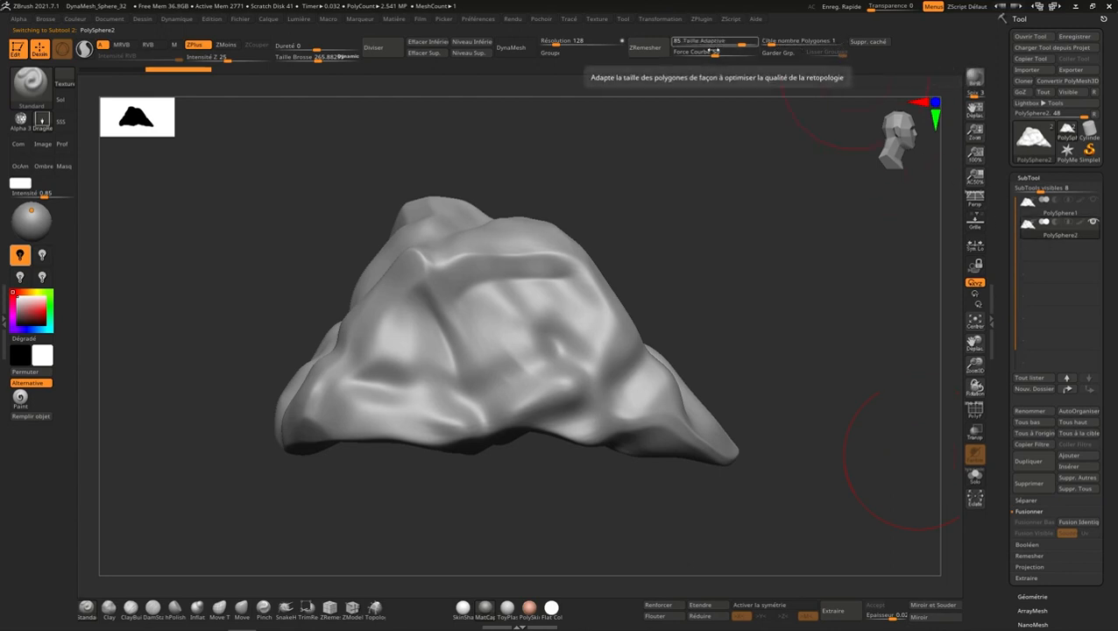
# Step: Retopologize the PolySphere2 copy with two ZRemesher passes, checking the low-poly shape between them
pyautogui.click(649, 49)
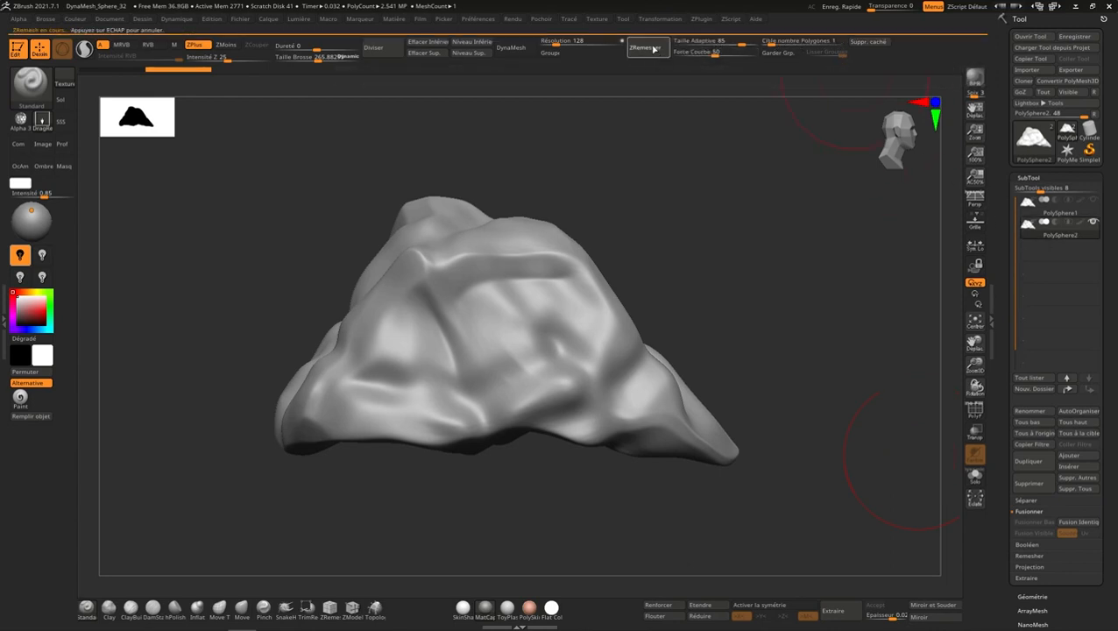
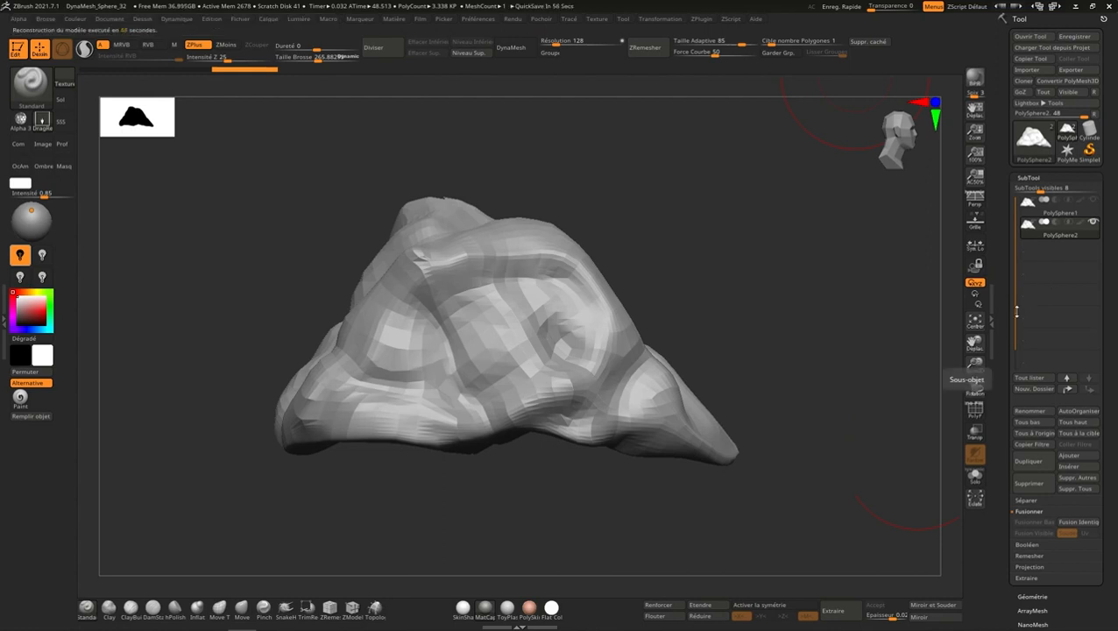
pyautogui.click(991, 321)
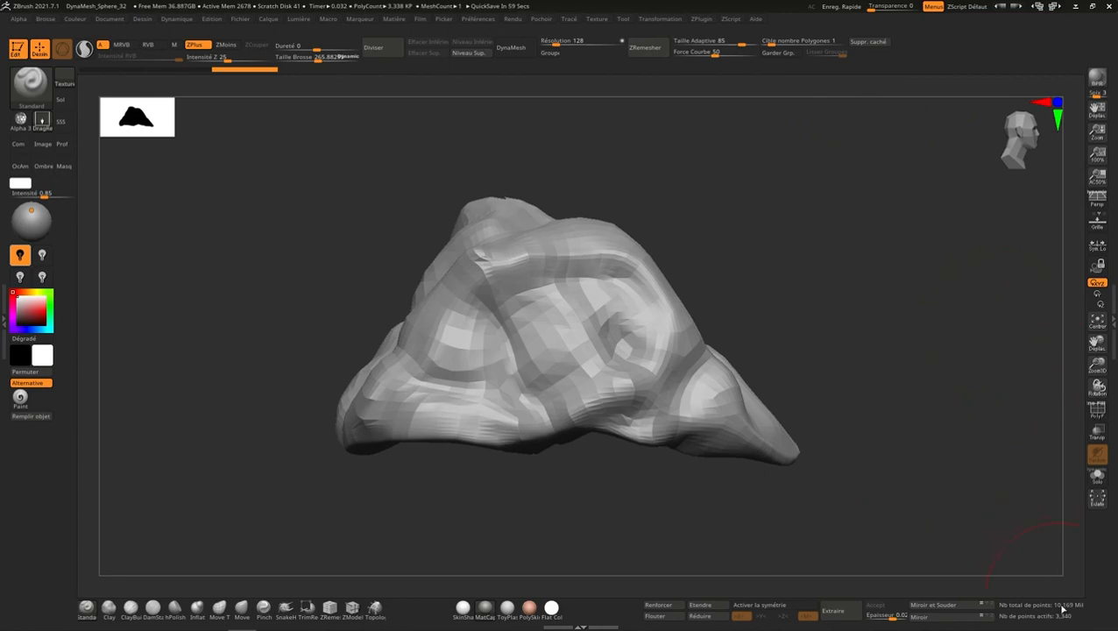
pyautogui.click(1109, 323)
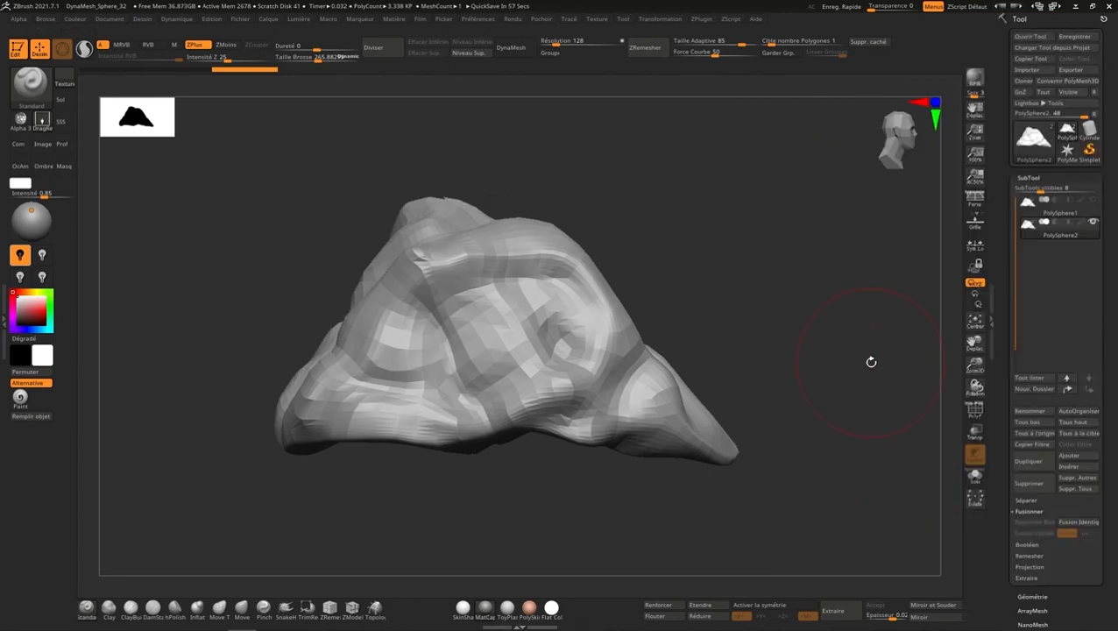
pyautogui.moveTo(661, 424); pyautogui.dragTo(642, 357, button='right')
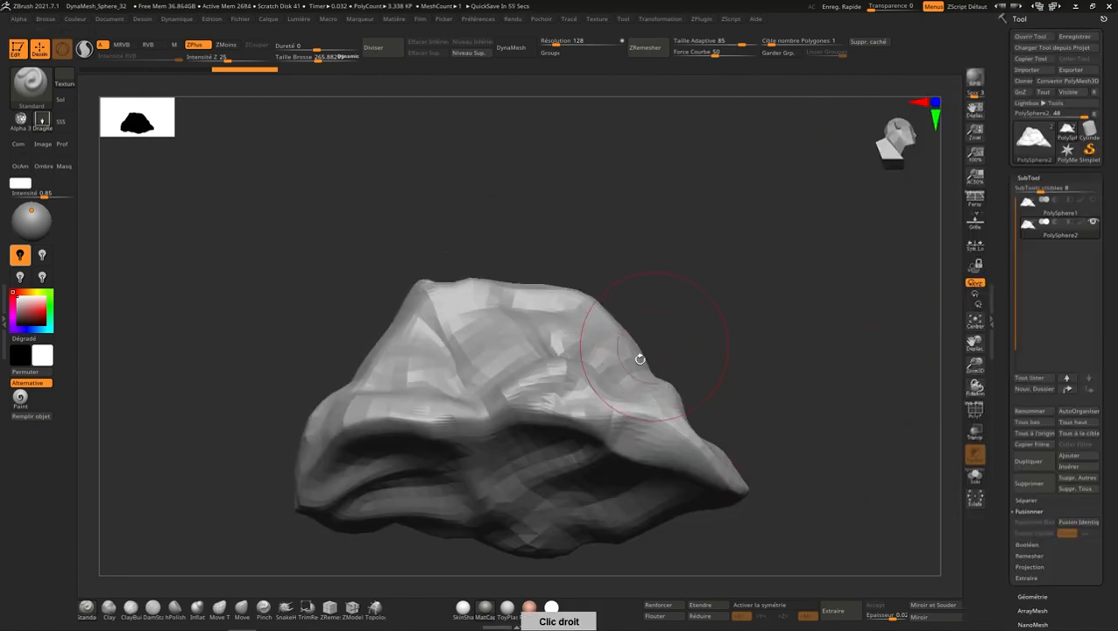
pyautogui.moveTo(571, 380)
pyautogui.mouseDown(button='right')
pyautogui.moveTo(632, 431)
pyautogui.moveTo(554, 412)
pyautogui.moveTo(404, 424)
pyautogui.moveTo(432, 454)
pyautogui.moveTo(906, 140)
pyautogui.moveTo(789, 125)
pyautogui.mouseUp(button='right')
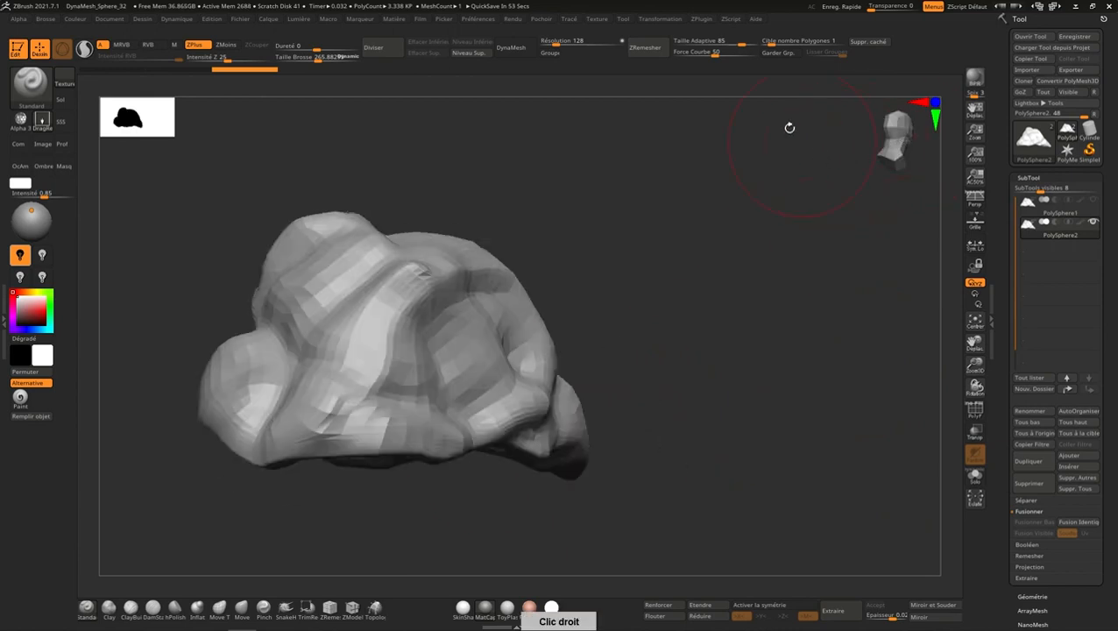
pyautogui.click(645, 47)
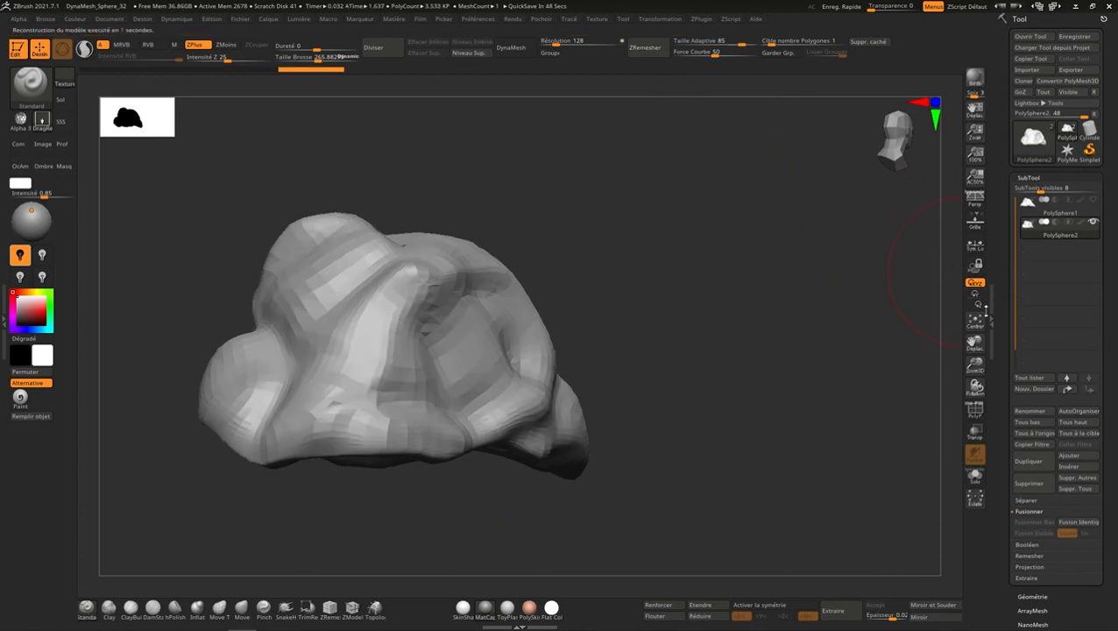
pyautogui.click(986, 311)
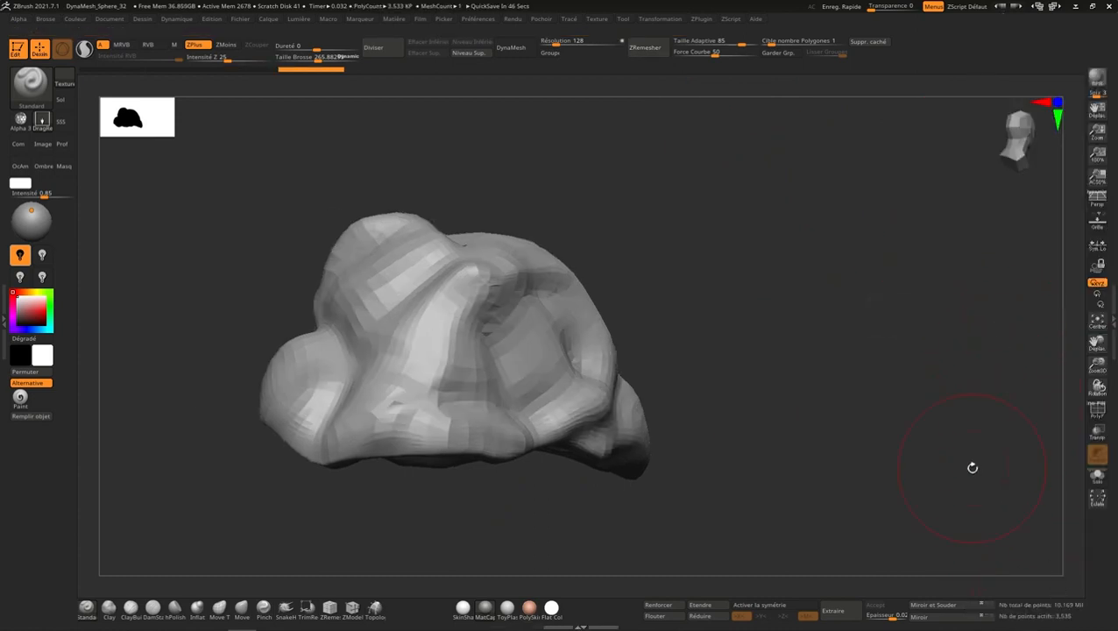
# Step: Set the ZRemesher adaptive size to 50 and remesh PolySphere2 again
pyautogui.click(693, 40)
pyautogui.click(689, 40)
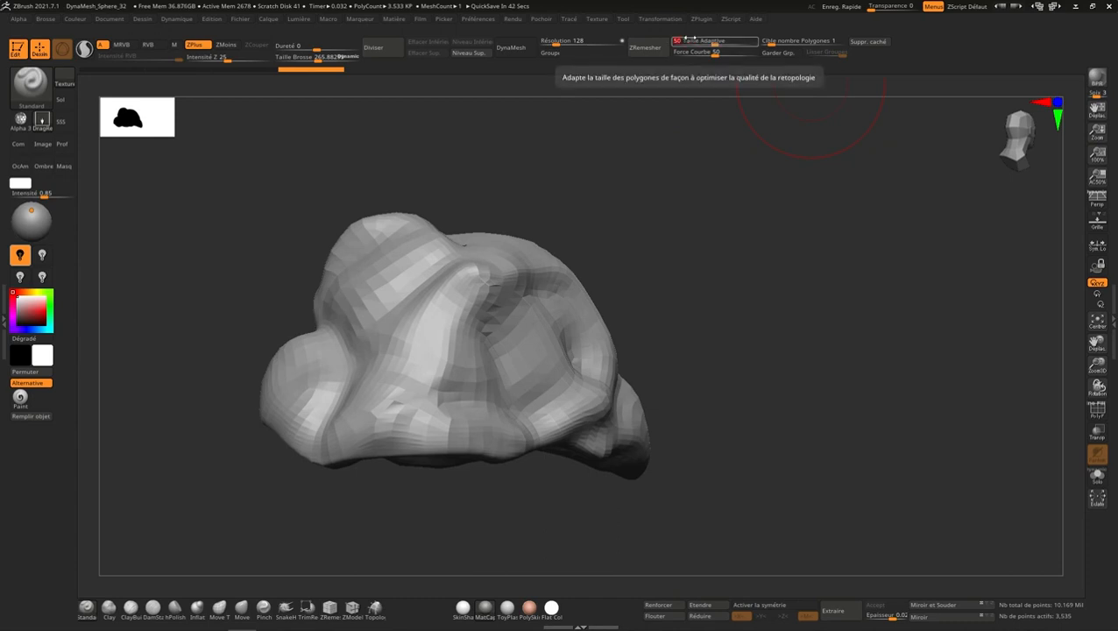
pyautogui.press('Return')
pyautogui.click(661, 54)
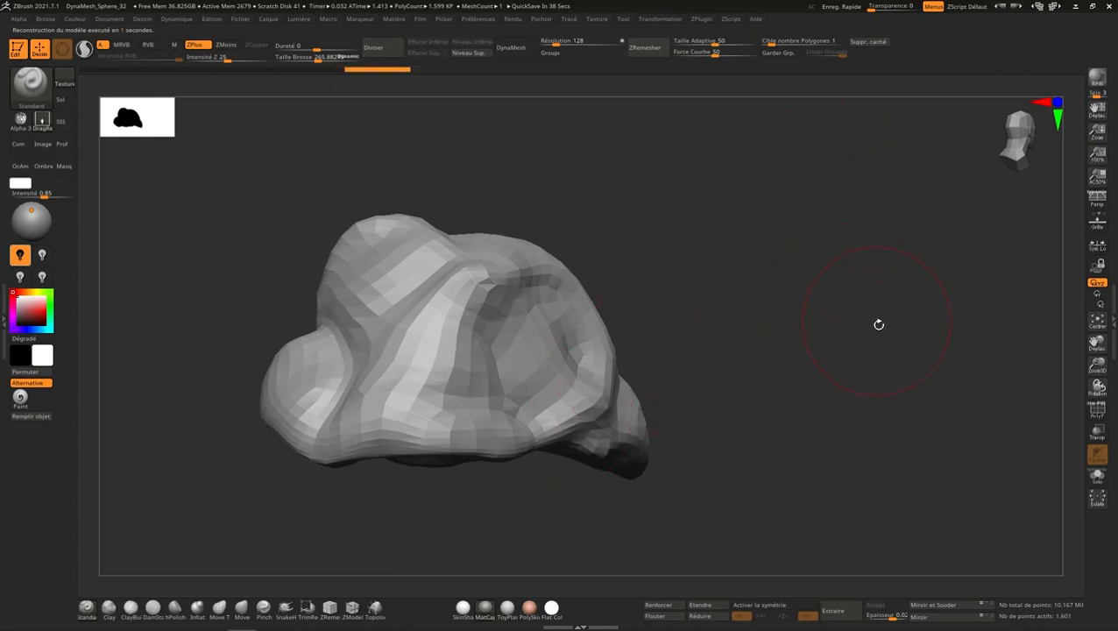
pyautogui.moveTo(786, 361); pyautogui.dragTo(910, 234, button='right')
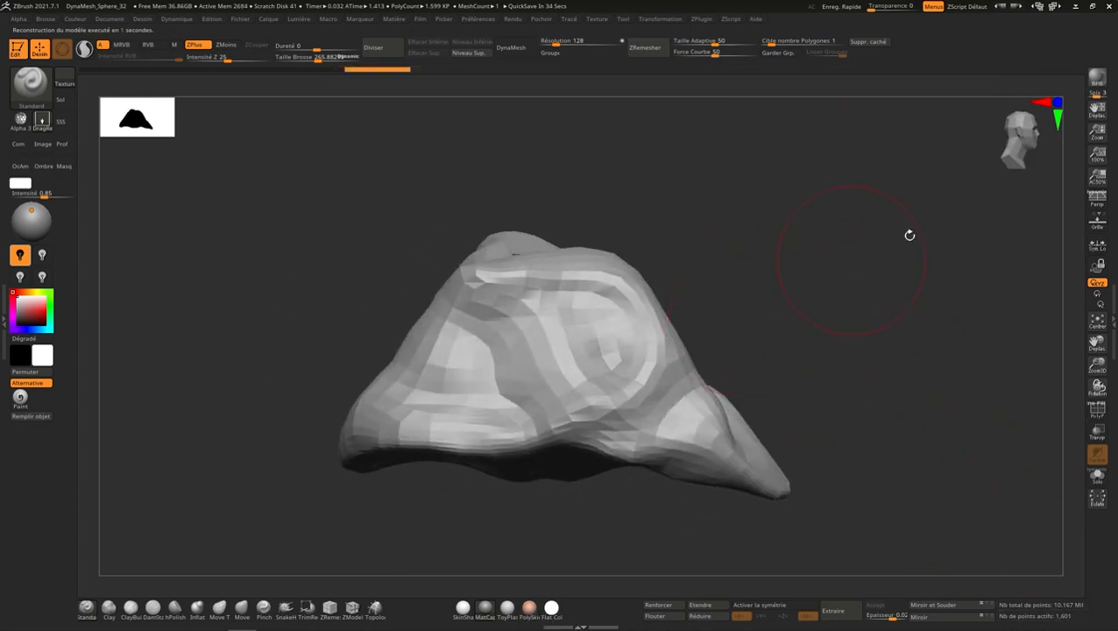
pyautogui.moveTo(1023, 145); pyautogui.dragTo(1074, 170, button='right')
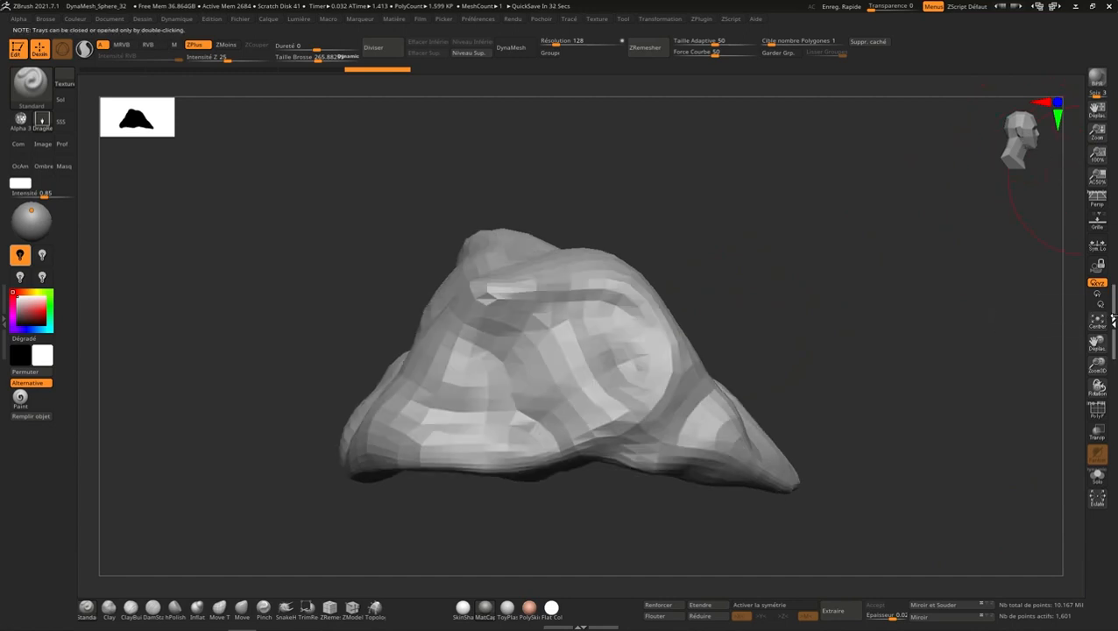
# Step: Overlay the original PolySphere1 on the remeshed rock to compare them, then hide it and examine the low-poly mesh
pyautogui.click(1111, 311)
pyautogui.click(1093, 204)
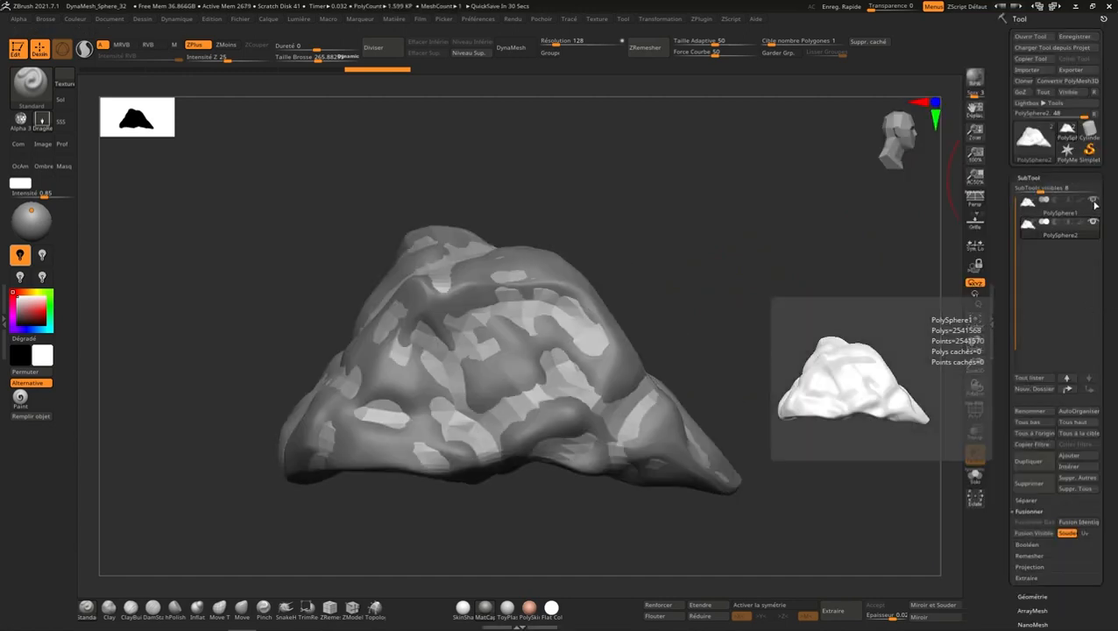
pyautogui.moveTo(884, 280)
pyautogui.mouseDown(button='right')
pyautogui.moveTo(701, 350)
pyautogui.moveTo(580, 379)
pyautogui.moveTo(603, 407)
pyautogui.mouseUp(button='right')
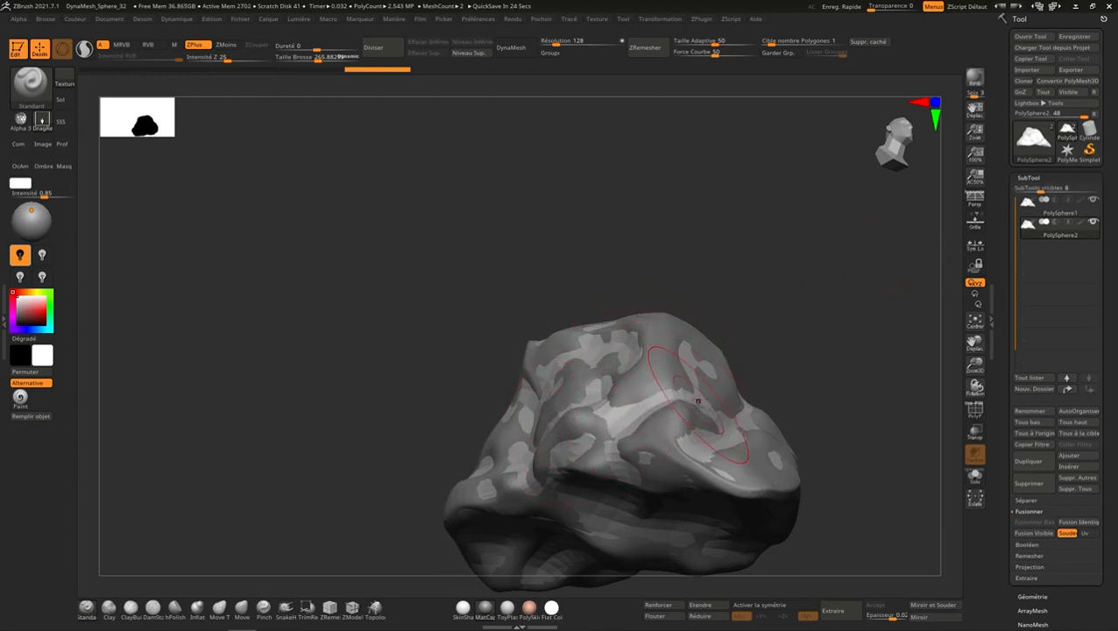
pyautogui.moveTo(1085, 209)
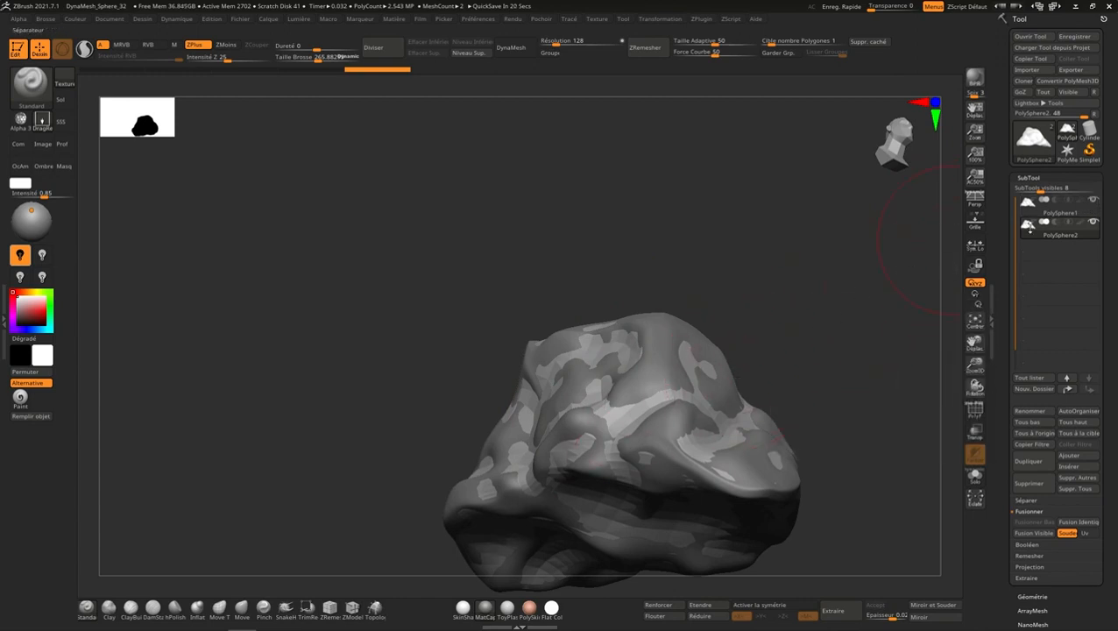
pyautogui.click(1093, 200)
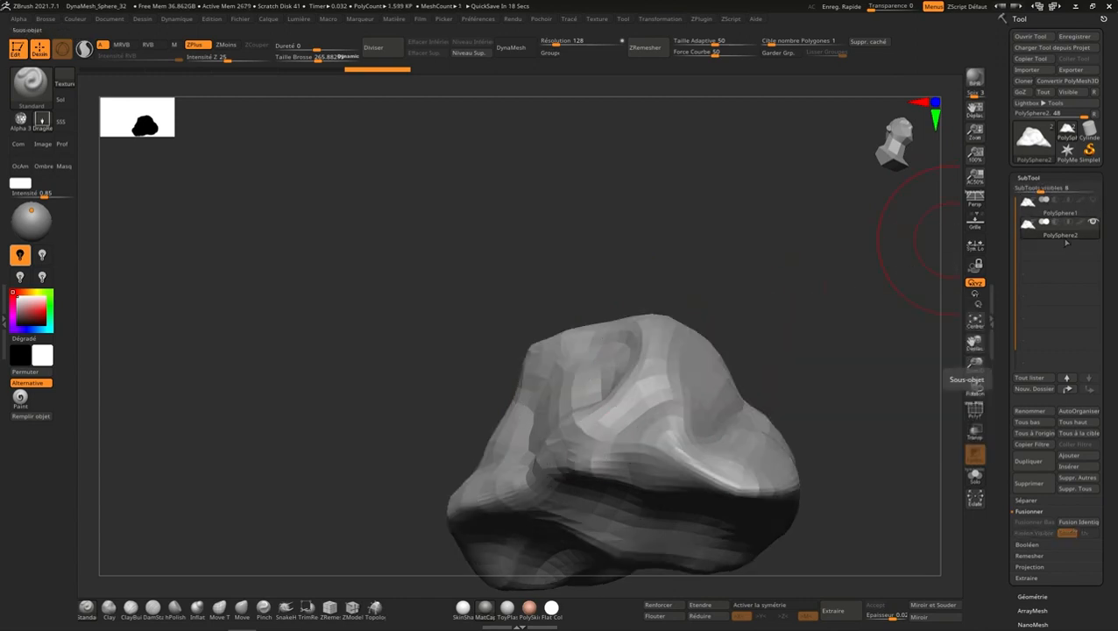
pyautogui.moveTo(1070, 234)
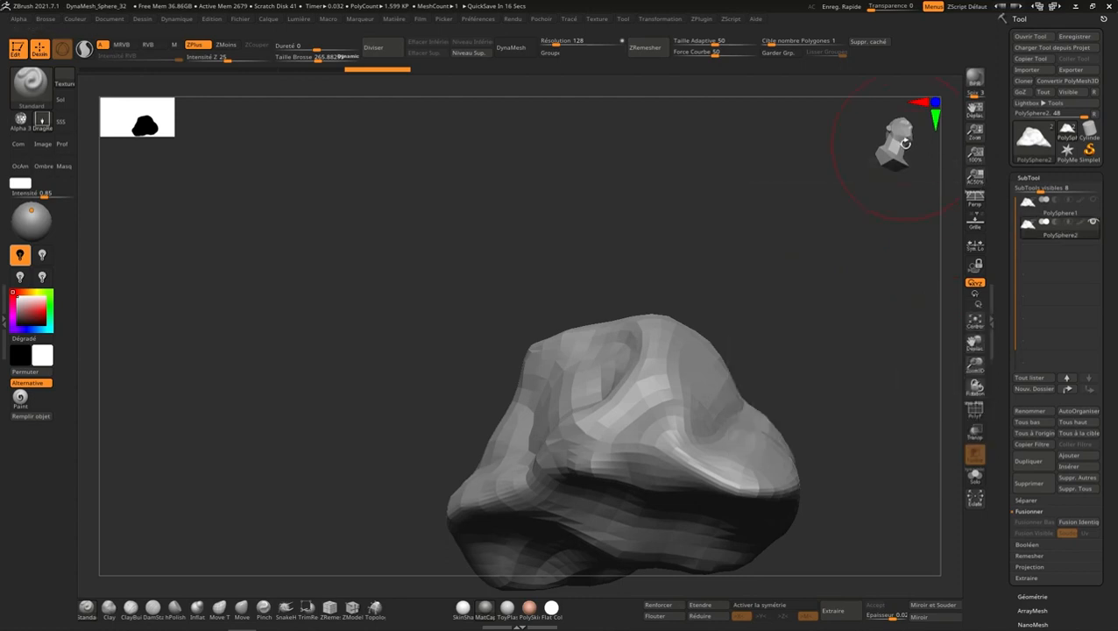
pyautogui.moveTo(920, 201); pyautogui.dragTo(887, 227)
pyautogui.moveTo(772, 332); pyautogui.dragTo(633, 295)
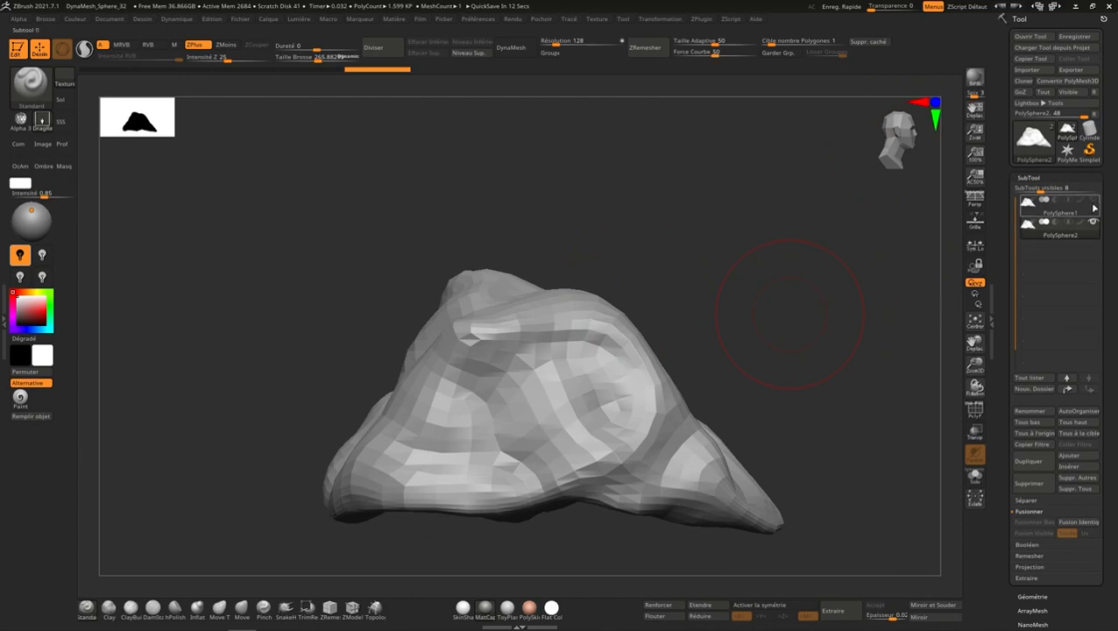
# Step: Make the high-resolution PolySphere1 visible again while keeping PolySphere2 as the active subtool
pyautogui.moveTo(1093, 204)
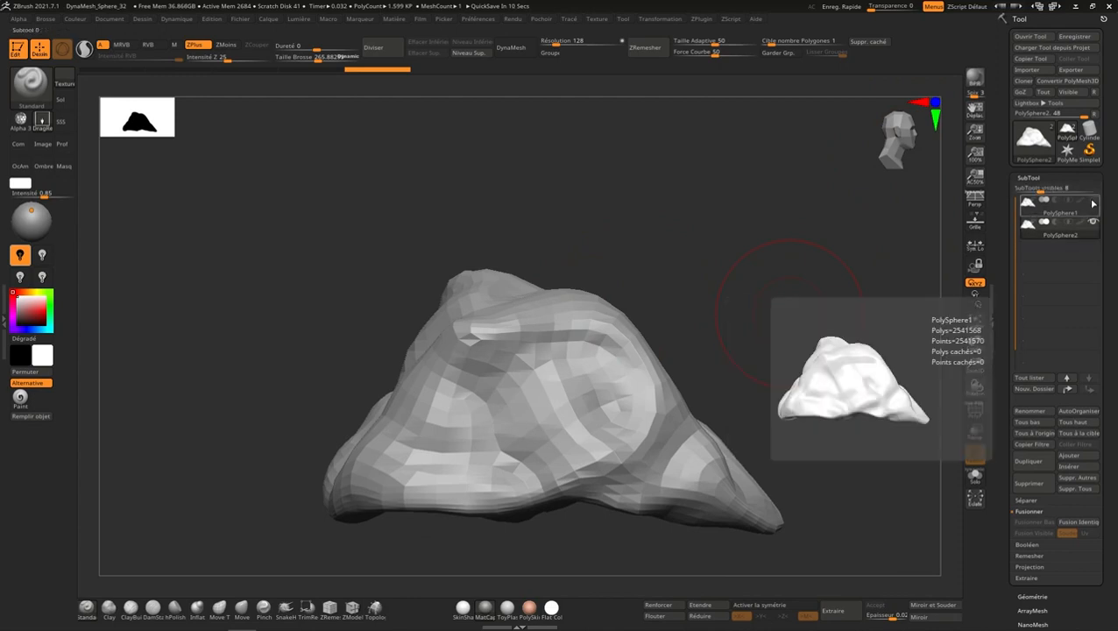
pyautogui.click(1063, 231)
pyautogui.moveTo(1065, 235)
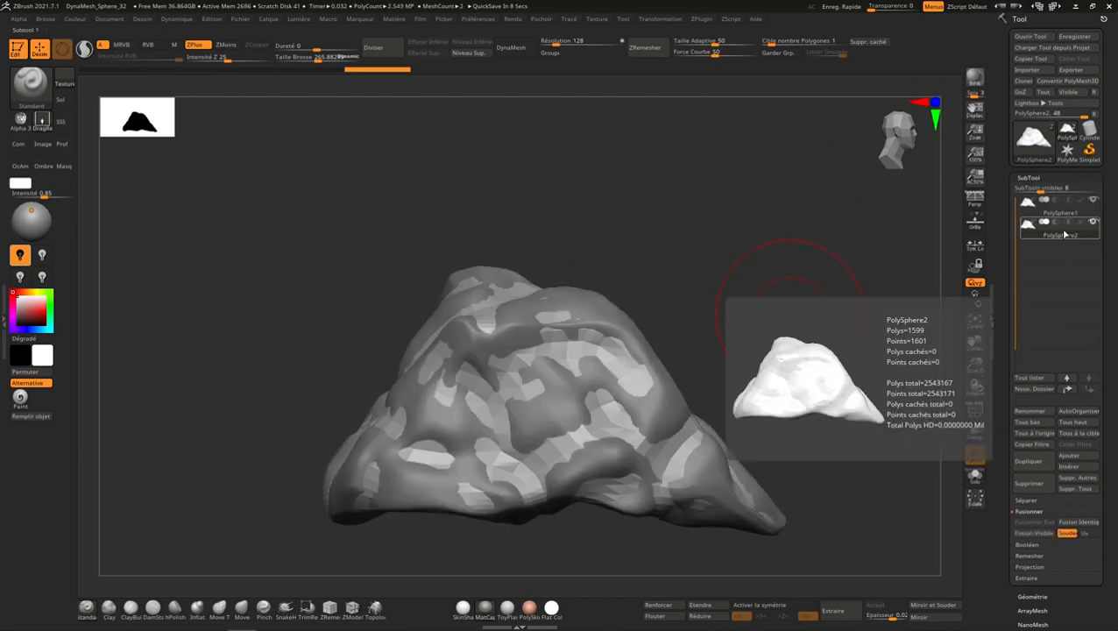
# Step: Isolate PolySphere2 in Solo mode and project all of PolySphere1's detail onto it
pyautogui.click(974, 476)
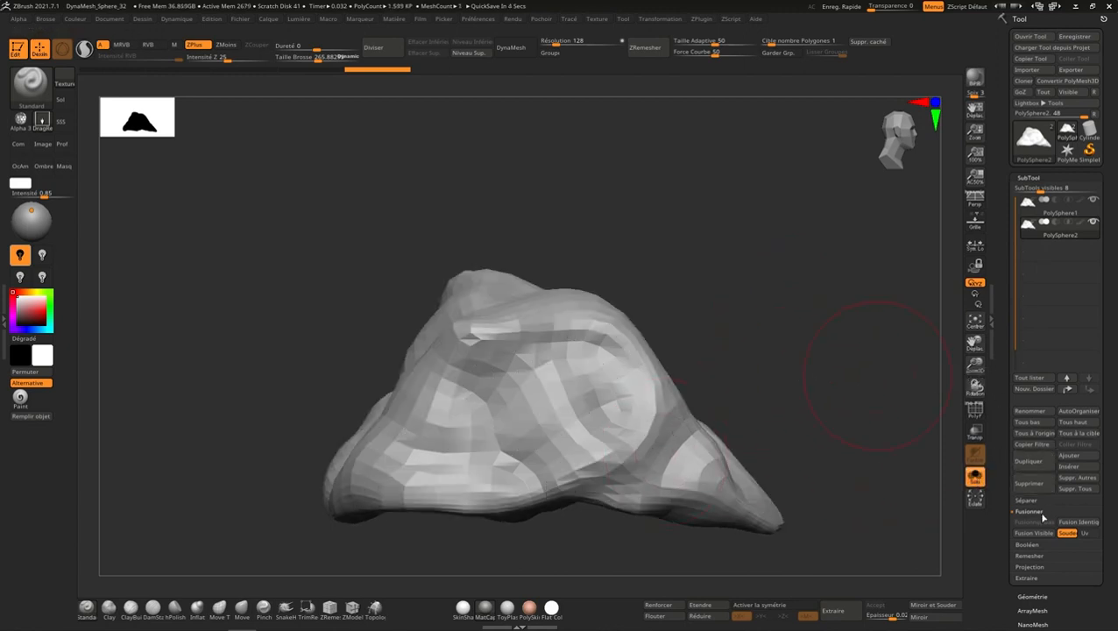
pyautogui.click(1038, 566)
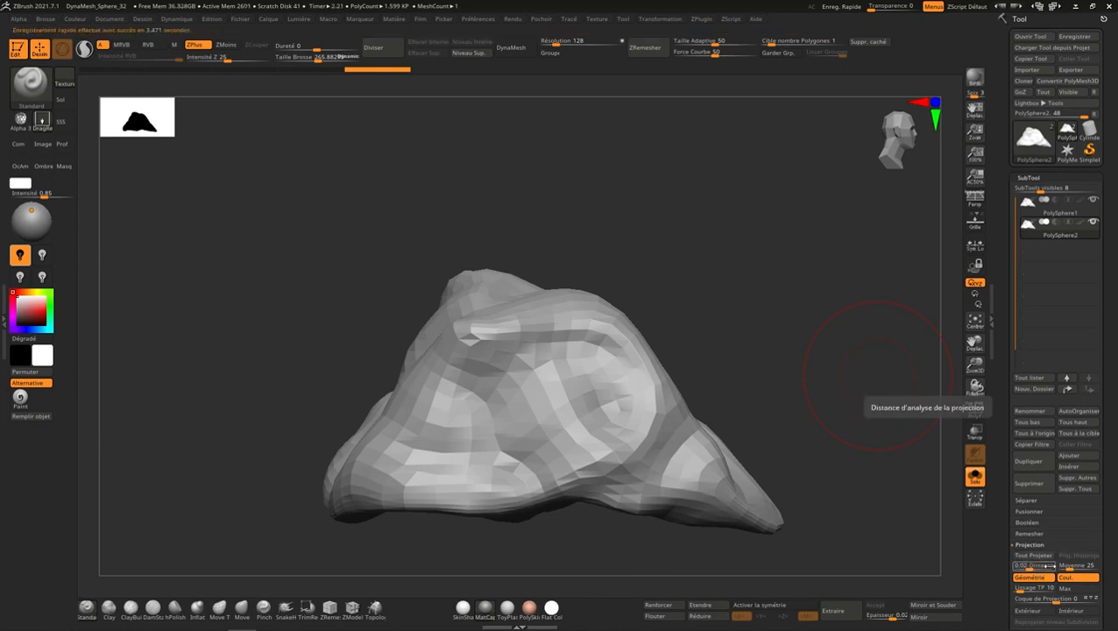
pyautogui.click(1035, 555)
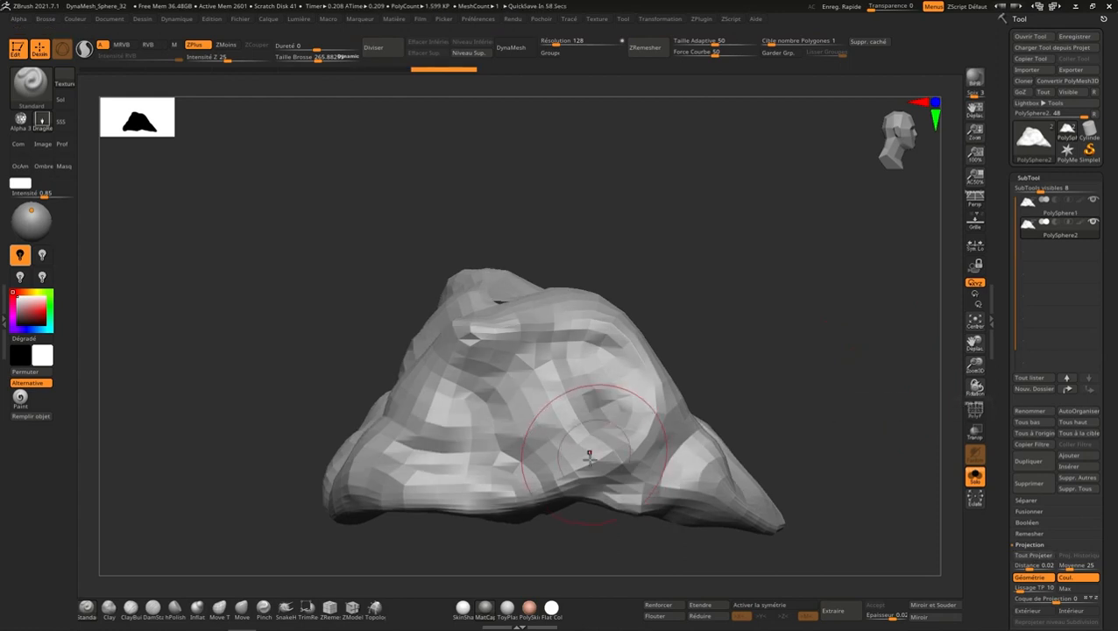
# Step: Undo the last projection and project all of PolySphere1's detail onto PolySphere2 again with a projection distance of 0.1
pyautogui.hotkey('ctrl', 'z')
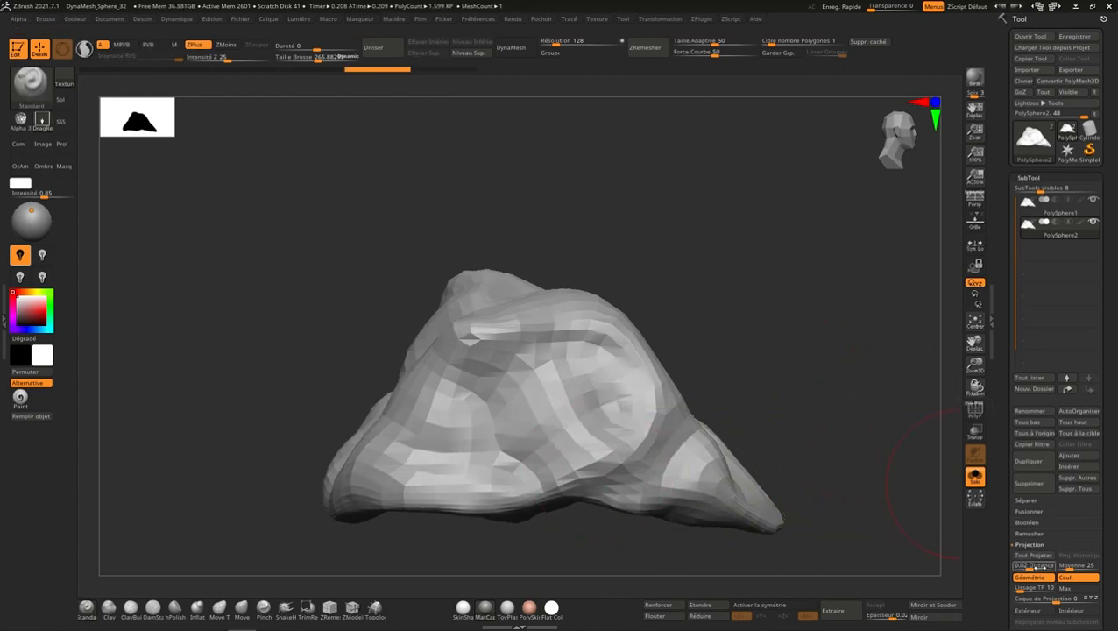
pyautogui.click(1040, 566)
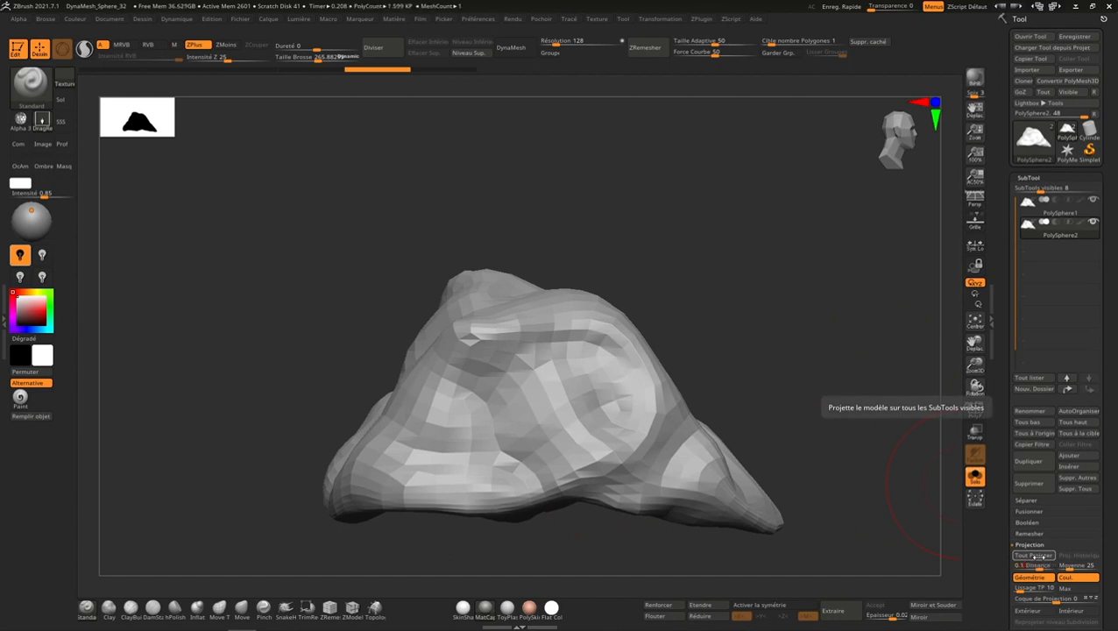
pyautogui.click(1035, 556)
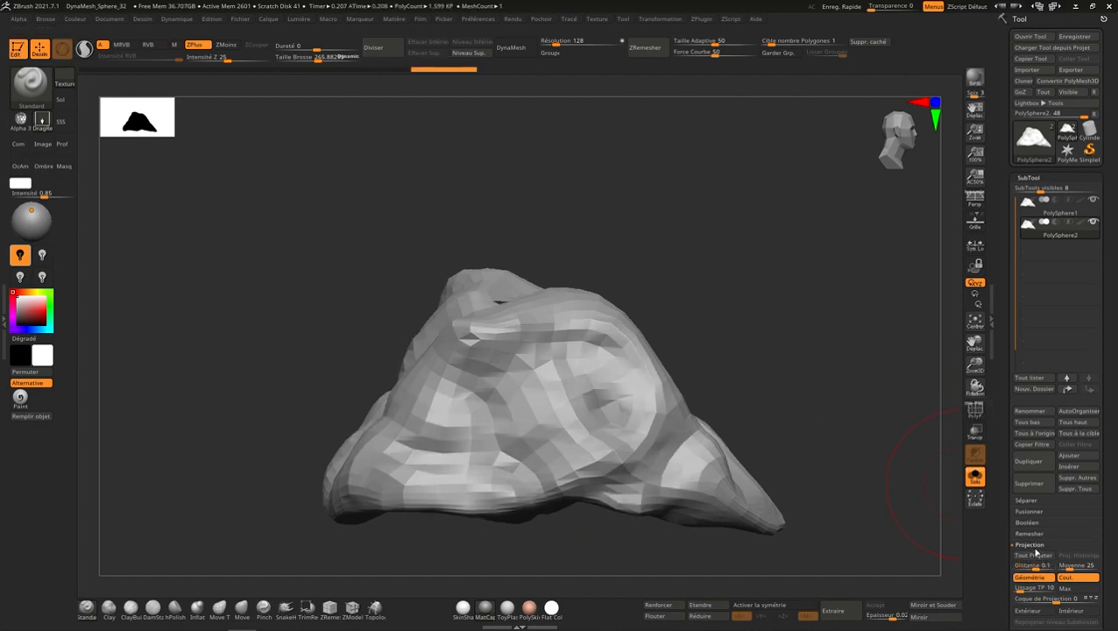
pyautogui.moveTo(743, 376)
pyautogui.mouseDown(button='right')
pyautogui.moveTo(706, 437)
pyautogui.moveTo(683, 412)
pyautogui.moveTo(738, 384)
pyautogui.mouseUp(button='right')
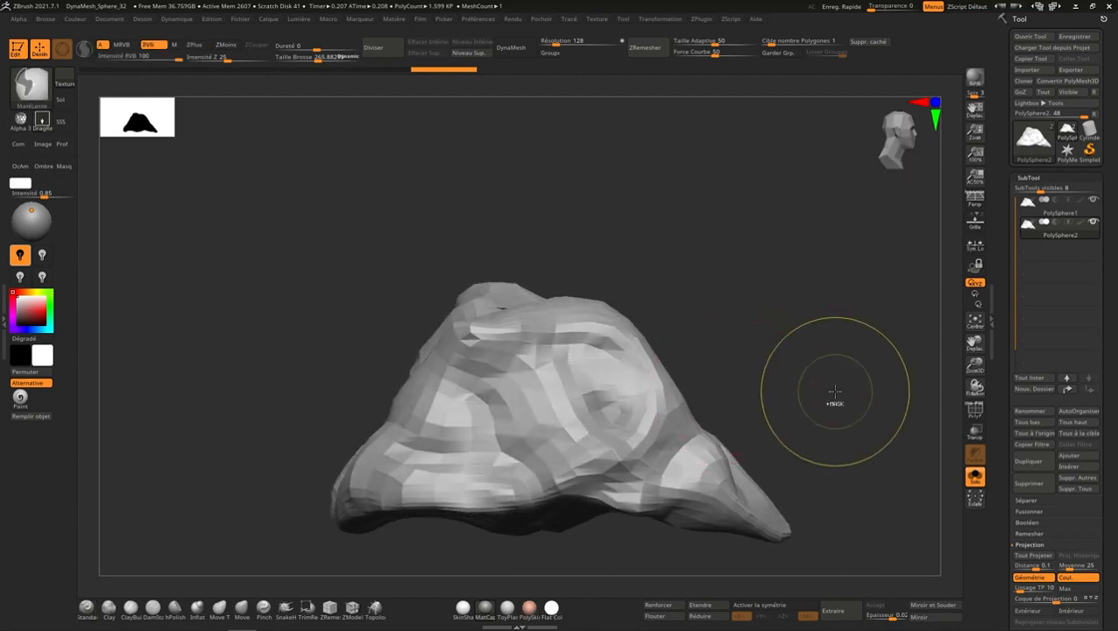
# Step: Subdivide PolySphere2 repeatedly, projecting all of PolySphere1's detail onto it again at each new subdivision level
pyautogui.hotkey('ctrl', 'd')
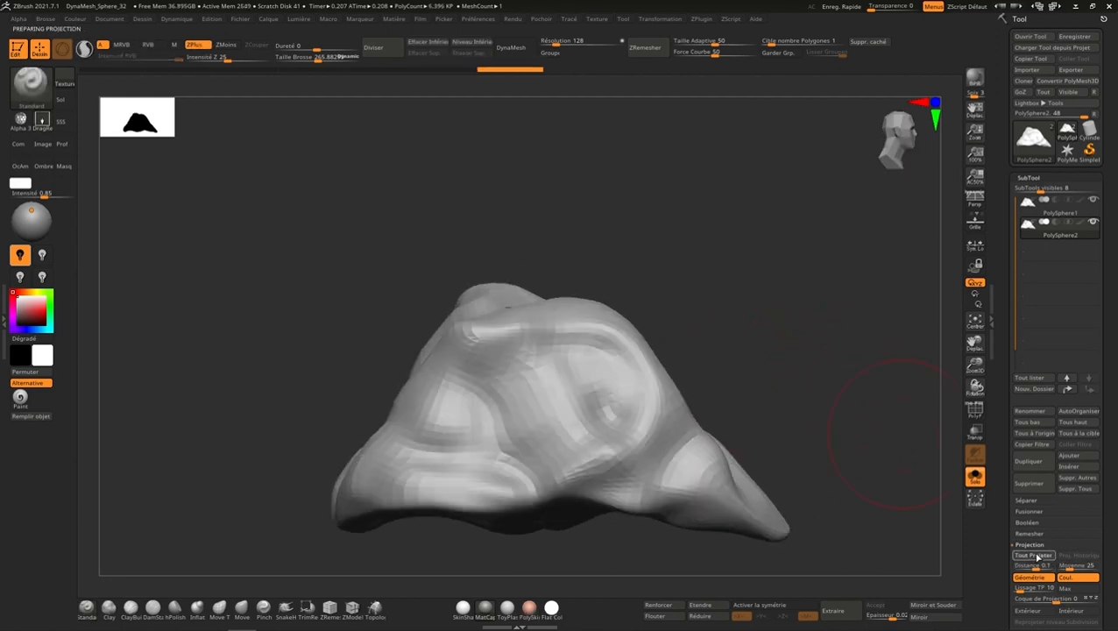
pyautogui.click(1035, 556)
pyautogui.moveTo(775, 480)
pyautogui.mouseDown(button='right')
pyautogui.moveTo(798, 404)
pyautogui.moveTo(821, 417)
pyautogui.mouseUp(button='right')
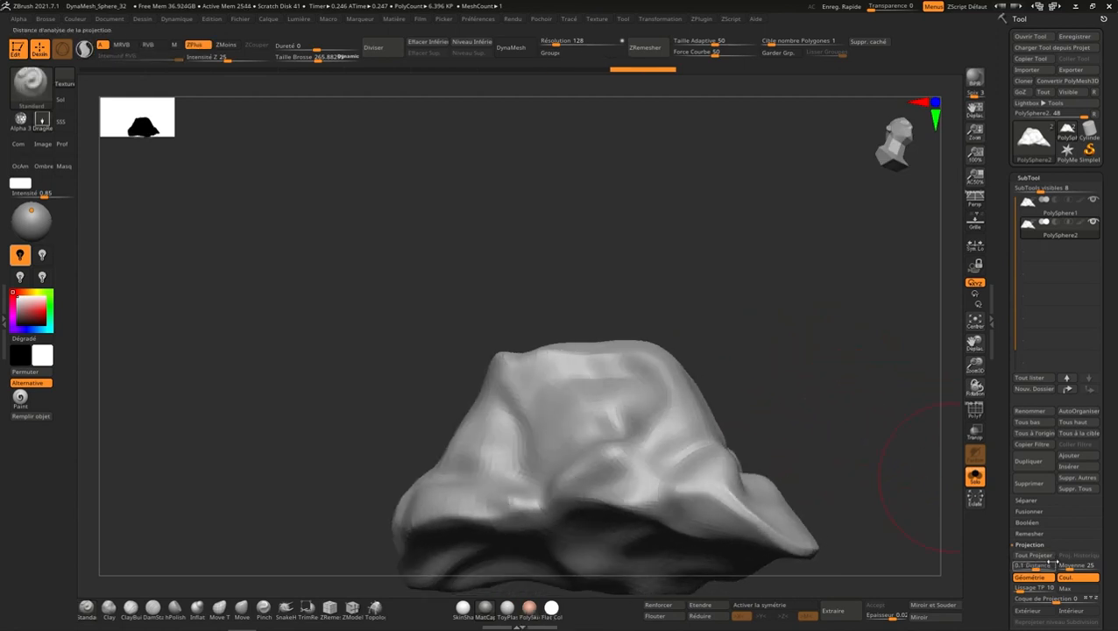
pyautogui.hotkey('ctrl', 'd')
pyautogui.hotkey('ctrl', 'd')
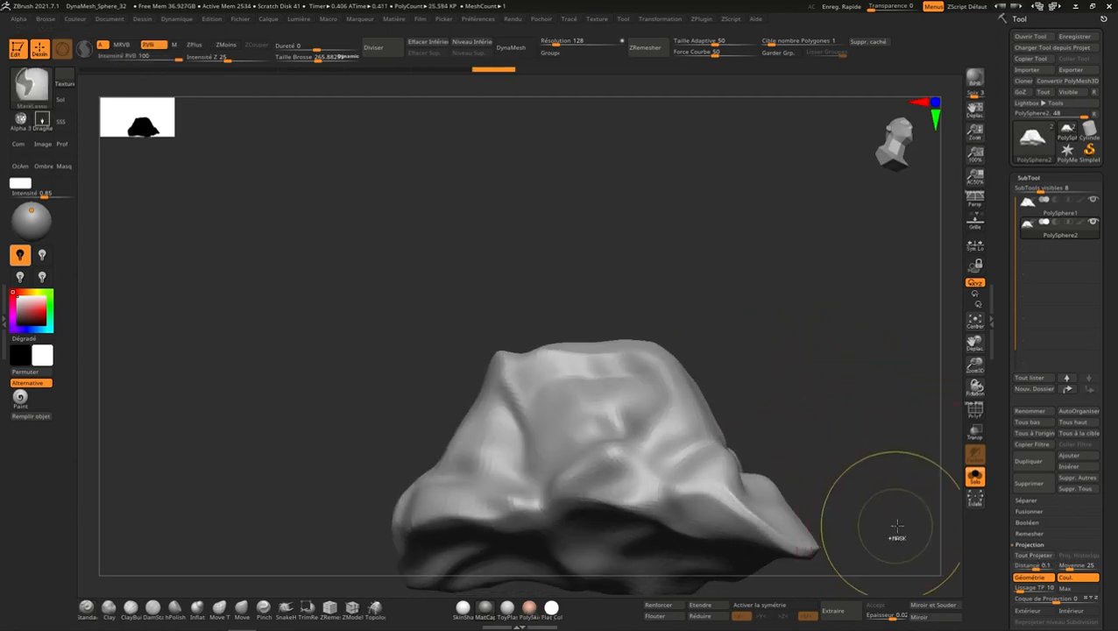
pyautogui.click(1033, 555)
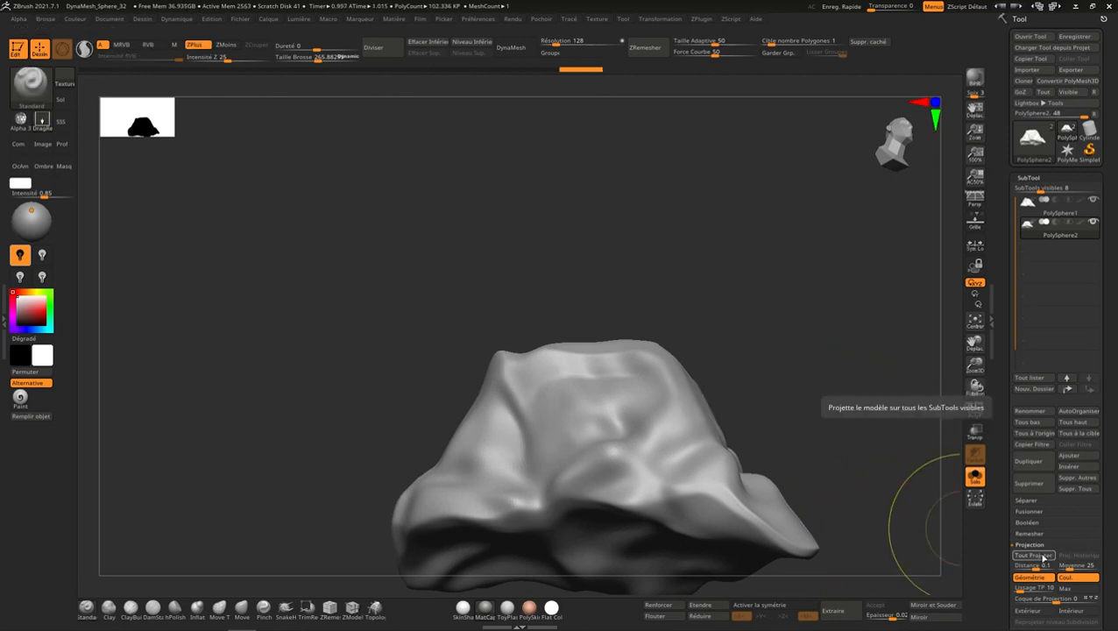
pyautogui.click(1042, 556)
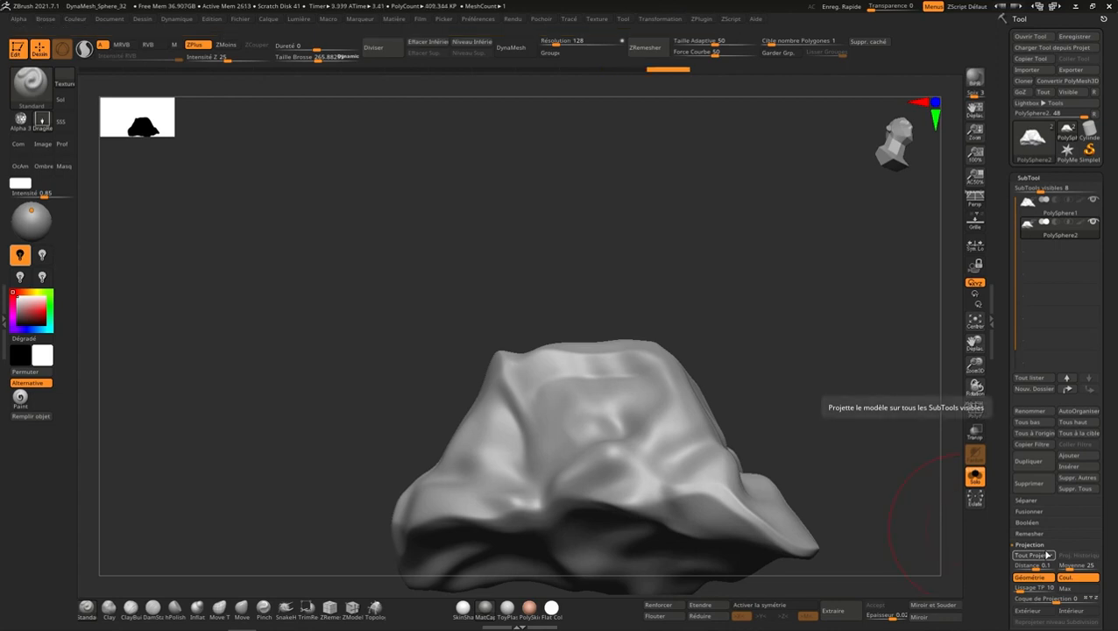
# Step: Switch between PolySphere1 and PolySphere2 to compare their surface detail and check their point counts
pyautogui.moveTo(1069, 214)
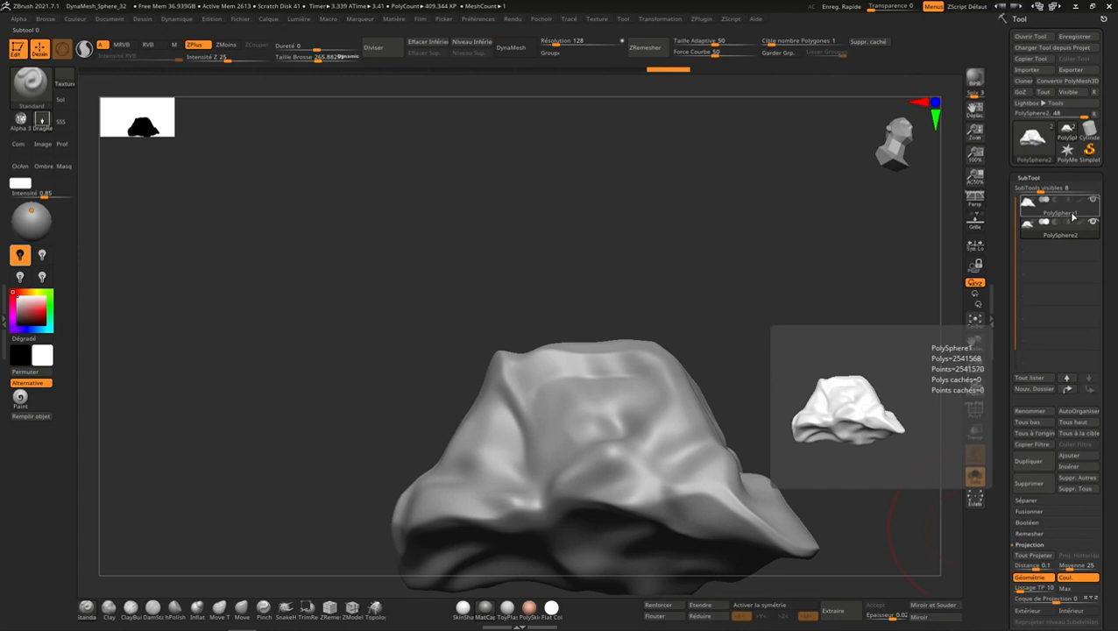
pyautogui.click(1071, 216)
pyautogui.click(1070, 235)
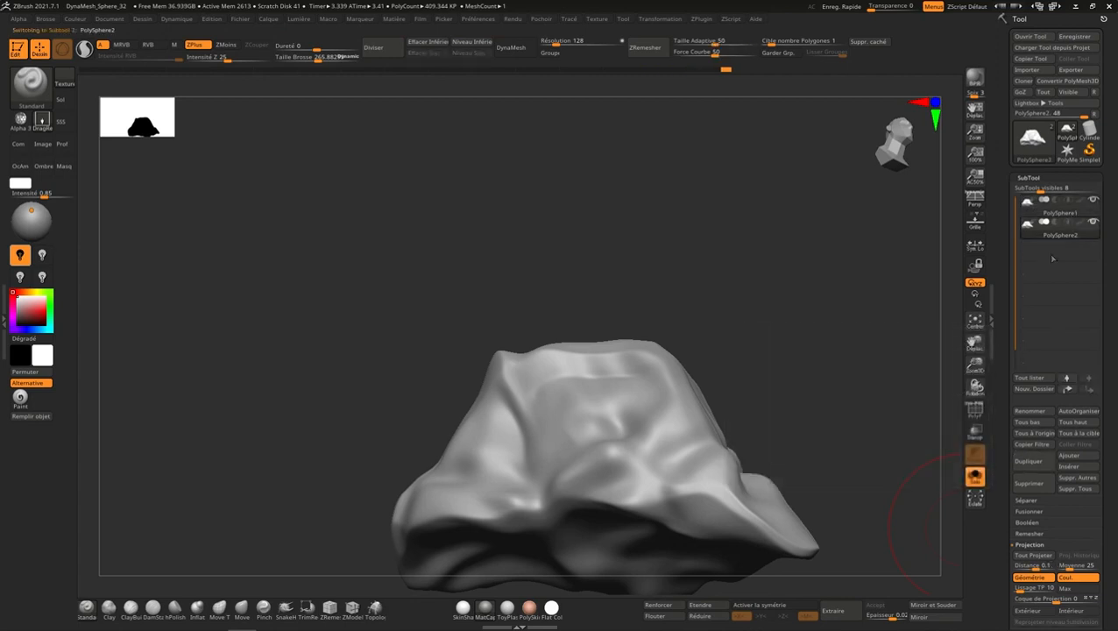
pyautogui.click(992, 320)
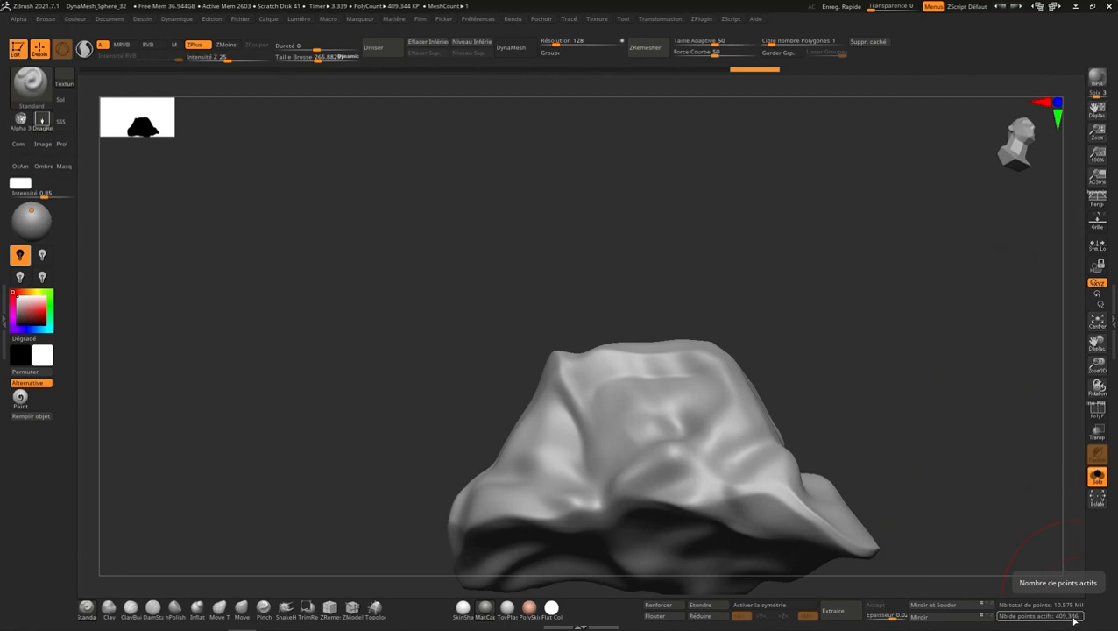
pyautogui.click(1110, 324)
pyautogui.click(1071, 212)
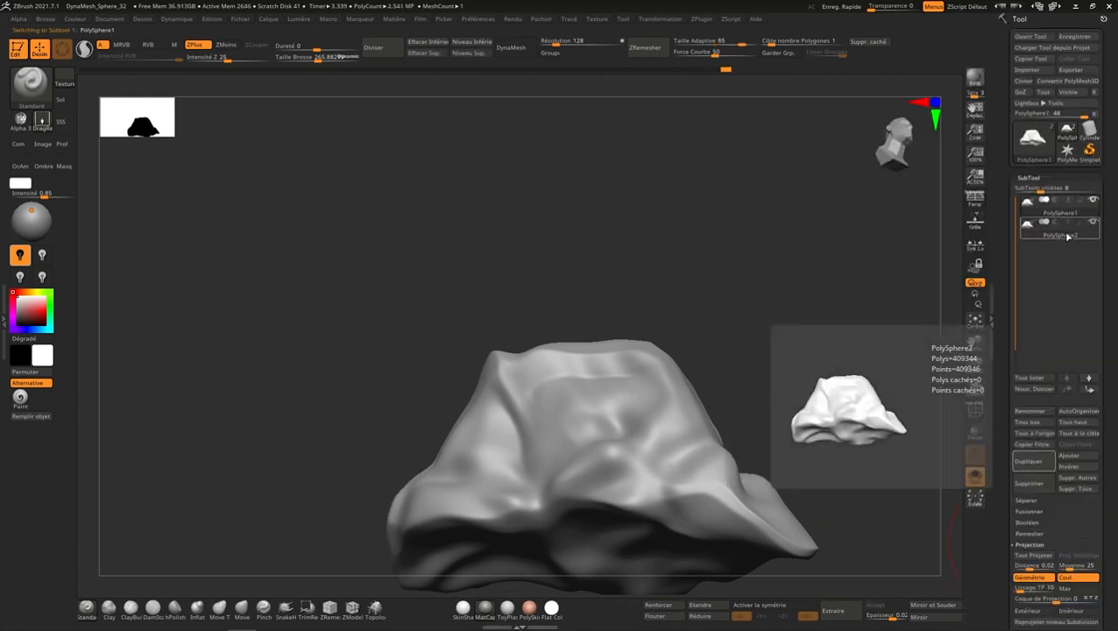
pyautogui.click(1071, 213)
pyautogui.click(1073, 234)
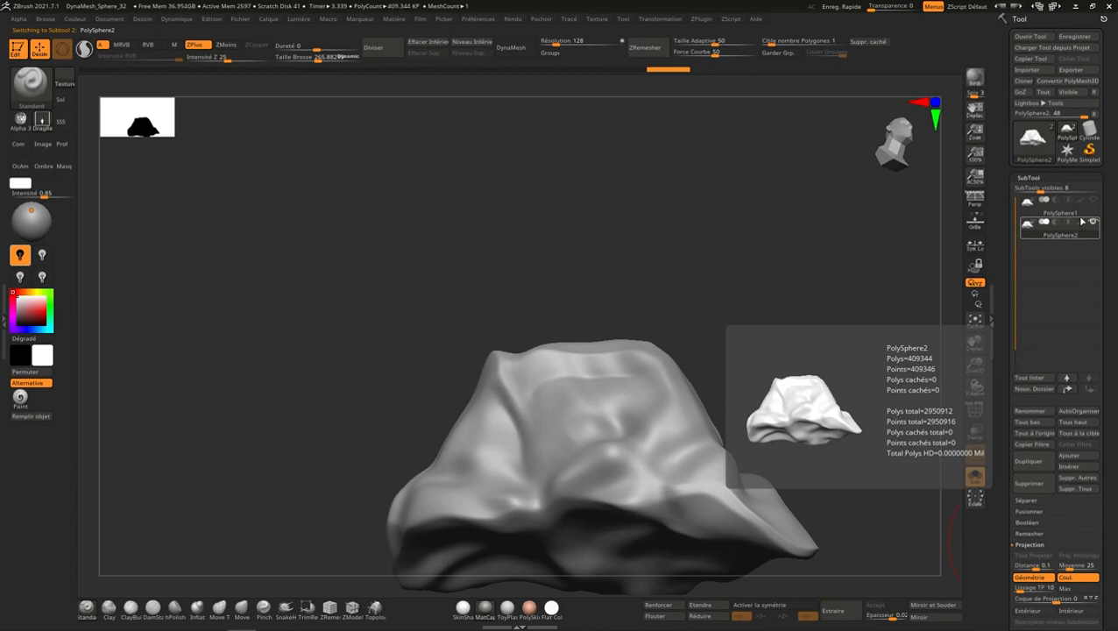
# Step: Delete the original PolySphere1 subtool and accept that the operation cannot be undone
pyautogui.click(1079, 212)
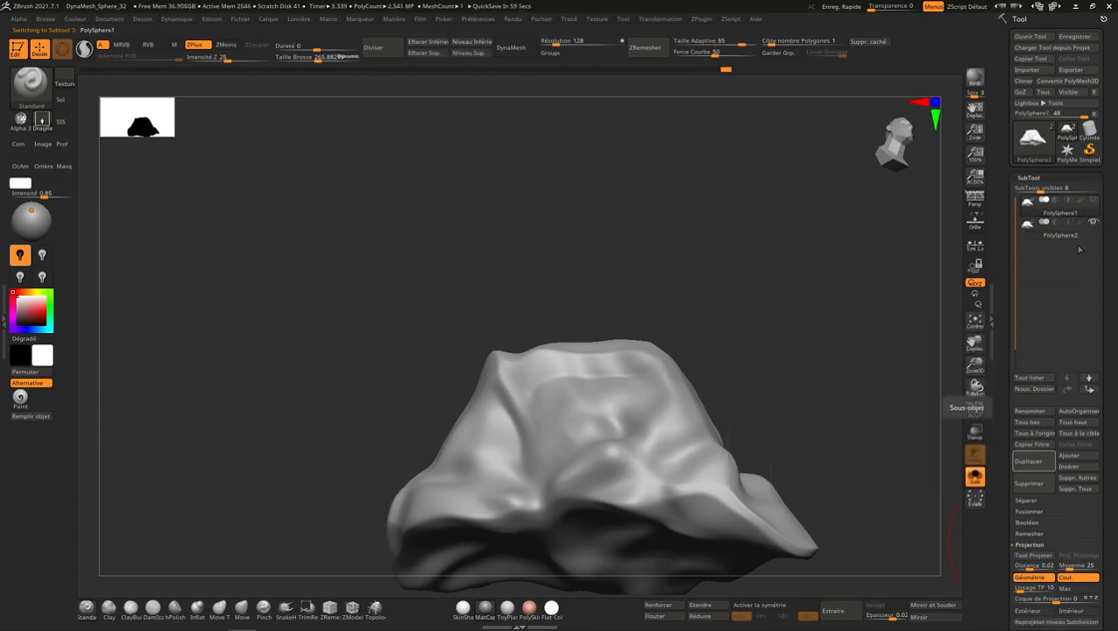
pyautogui.click(1028, 483)
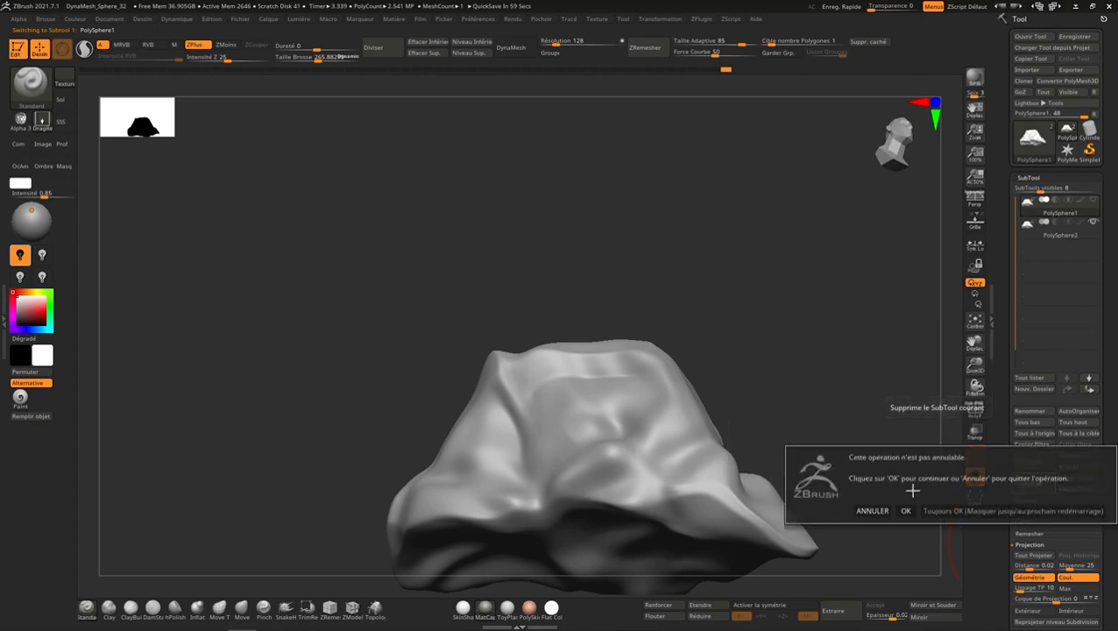
pyautogui.click(906, 510)
# Step: Examine the projected rock from several sides and step through its subdivision levels down to the lowest and back up
pyautogui.moveTo(899, 150); pyautogui.dragTo(906, 140)
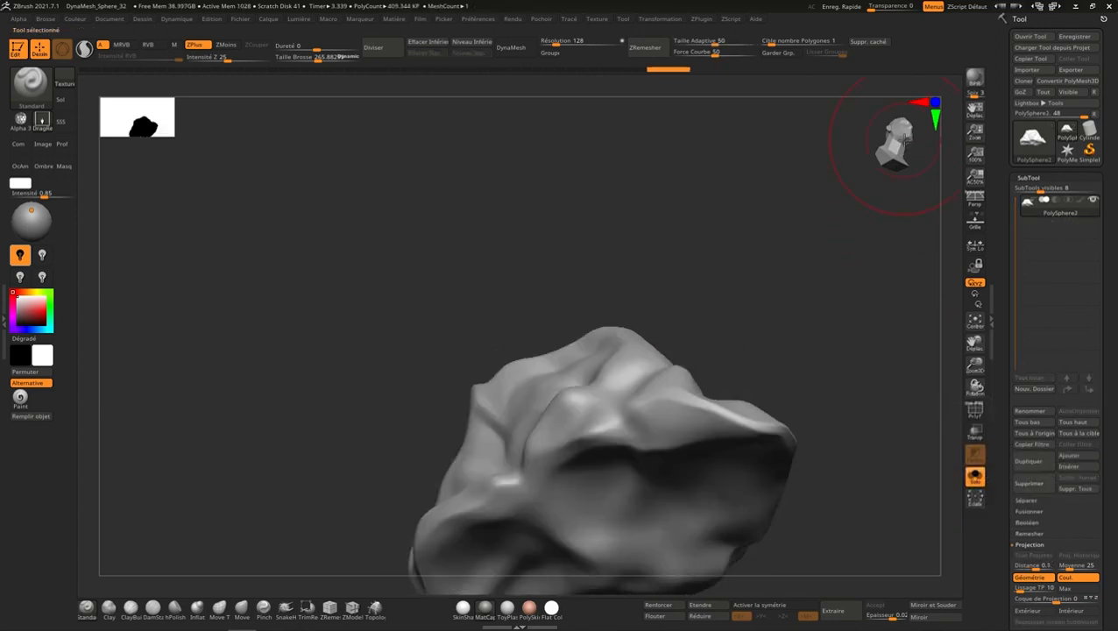
pyautogui.keyDown('alt'); pyautogui.moveTo(824, 274); pyautogui.dragTo(859, 164, button='right'); pyautogui.keyUp('alt')
pyautogui.moveTo(899, 149)
pyautogui.mouseDown()
pyautogui.moveTo(899, 166)
pyautogui.moveTo(906, 141)
pyautogui.mouseUp()
pyautogui.moveTo(792, 264)
pyautogui.mouseDown(button='right')
pyautogui.moveTo(694, 375)
pyautogui.moveTo(679, 324)
pyautogui.mouseUp(button='right')
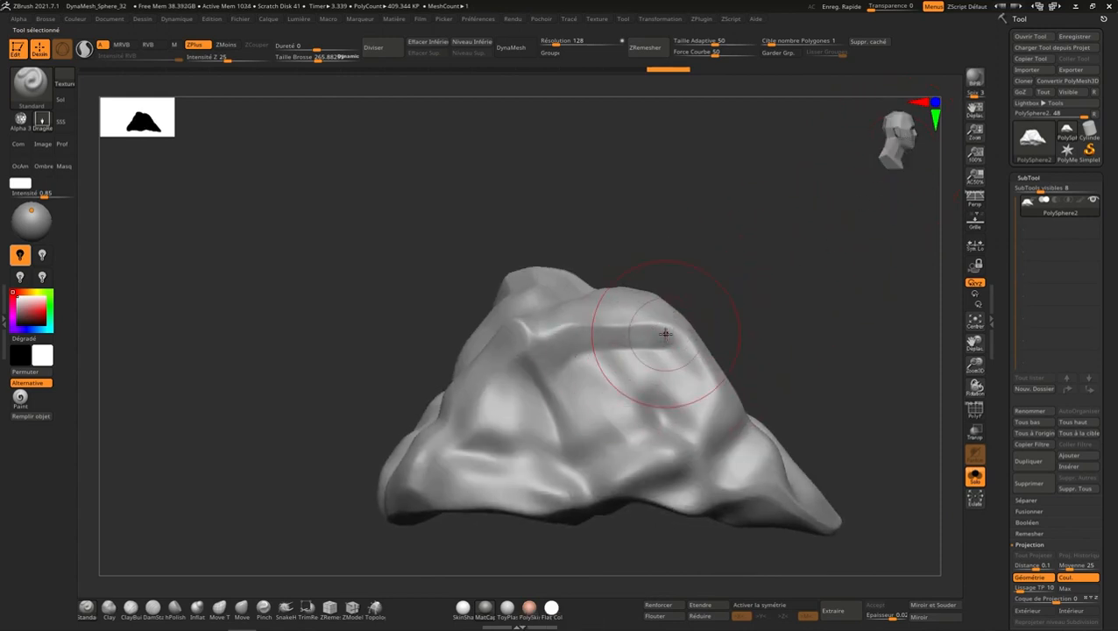
pyautogui.click(475, 42)
pyautogui.click(475, 42)
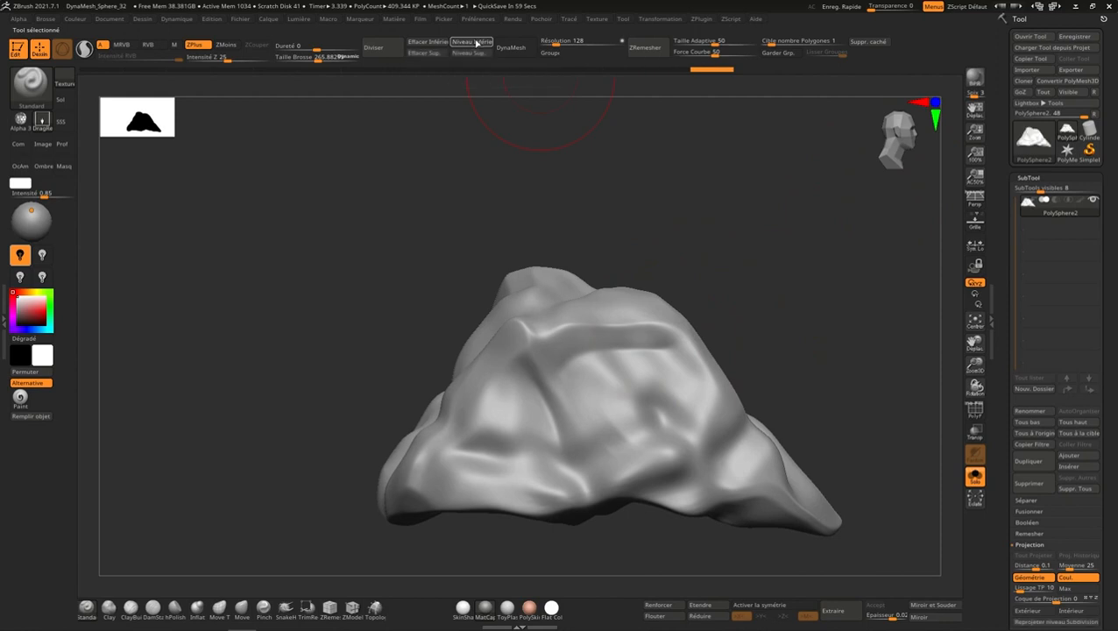
pyautogui.click(476, 42)
pyautogui.click(476, 43)
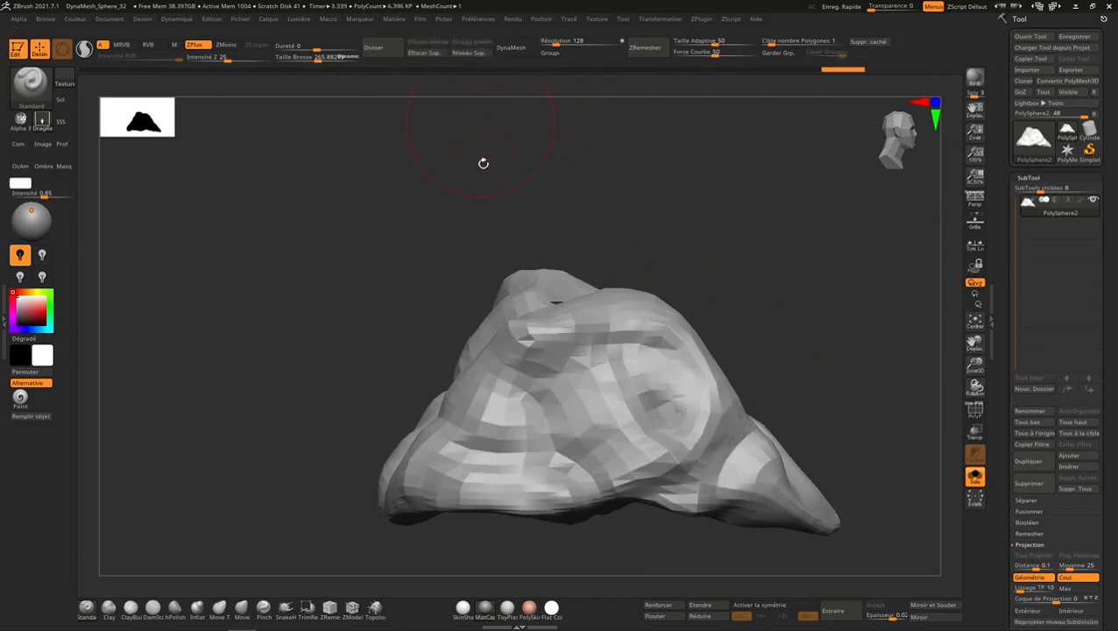
pyautogui.click(476, 55)
pyautogui.click(477, 55)
pyautogui.click(477, 54)
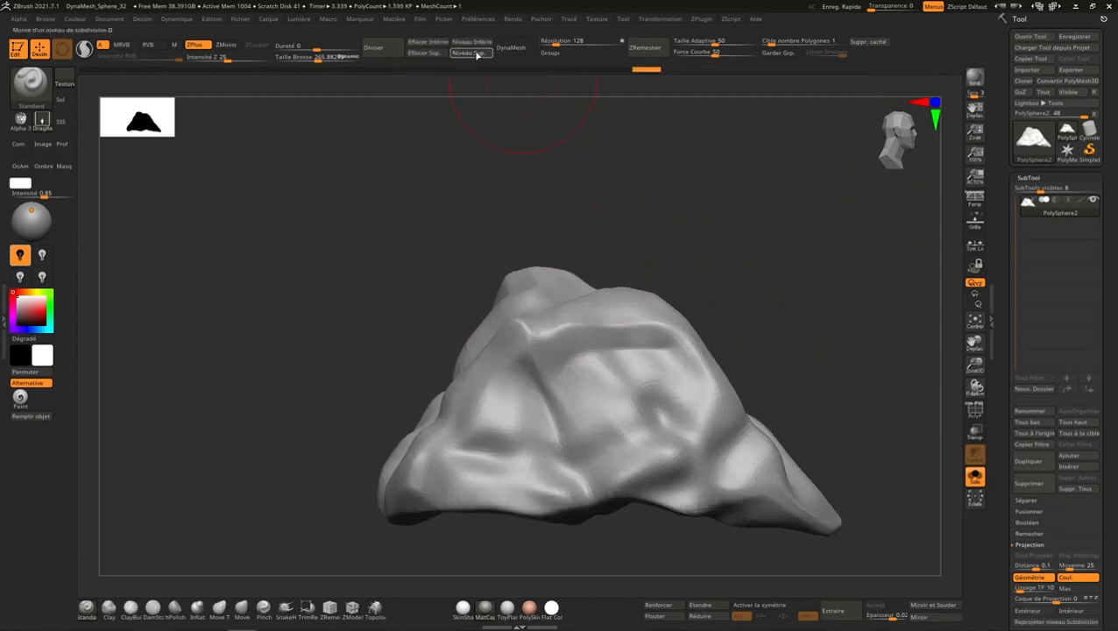
pyautogui.click(476, 55)
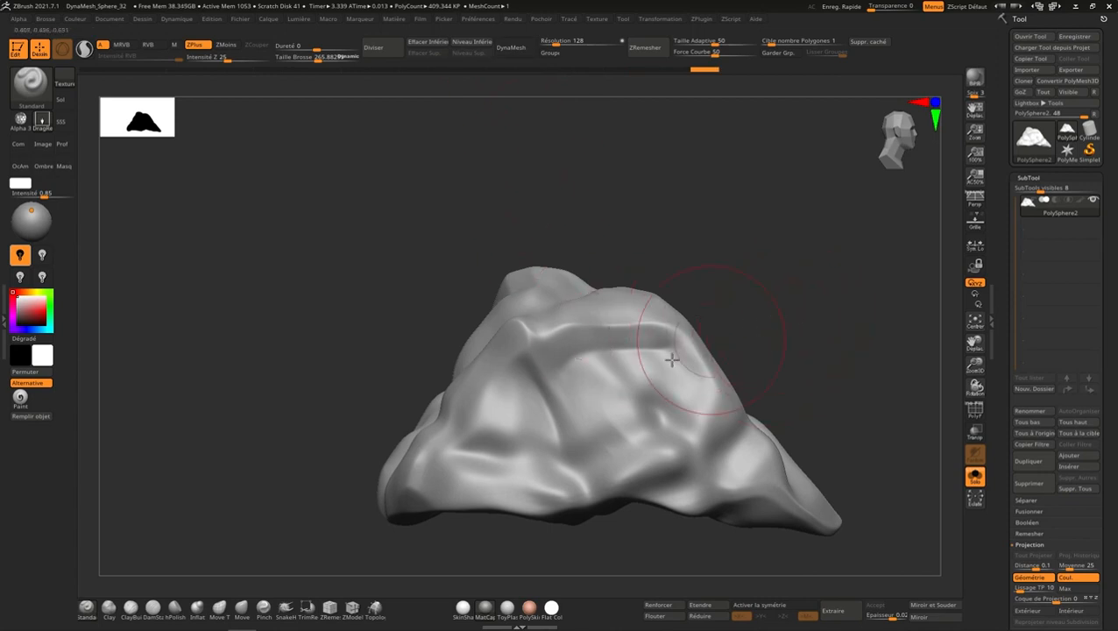
# Step: Choose the DamStandard brush and reduce its size to about 124
pyautogui.click(152, 607)
pyautogui.press('s')
pyautogui.moveTo(636, 327); pyautogui.dragTo(623, 330)
pyautogui.moveTo(647, 344); pyautogui.dragTo(711, 337, button='right')
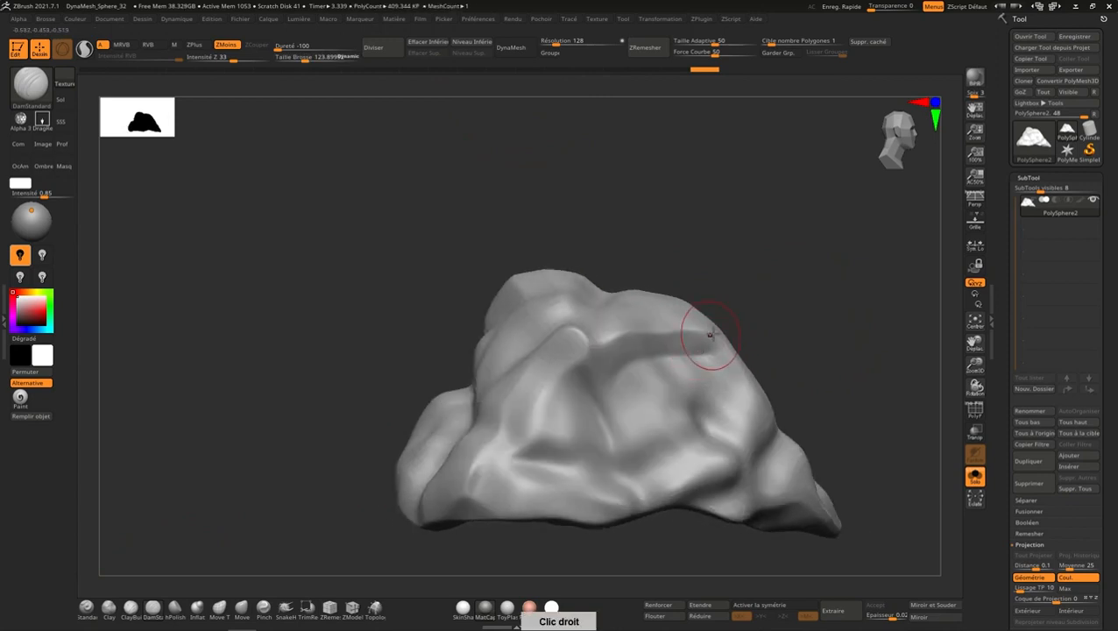
# Step: Subdivide PolySphere2 two more times, checking its active point count between the subdivisions
pyautogui.press('ctrl')
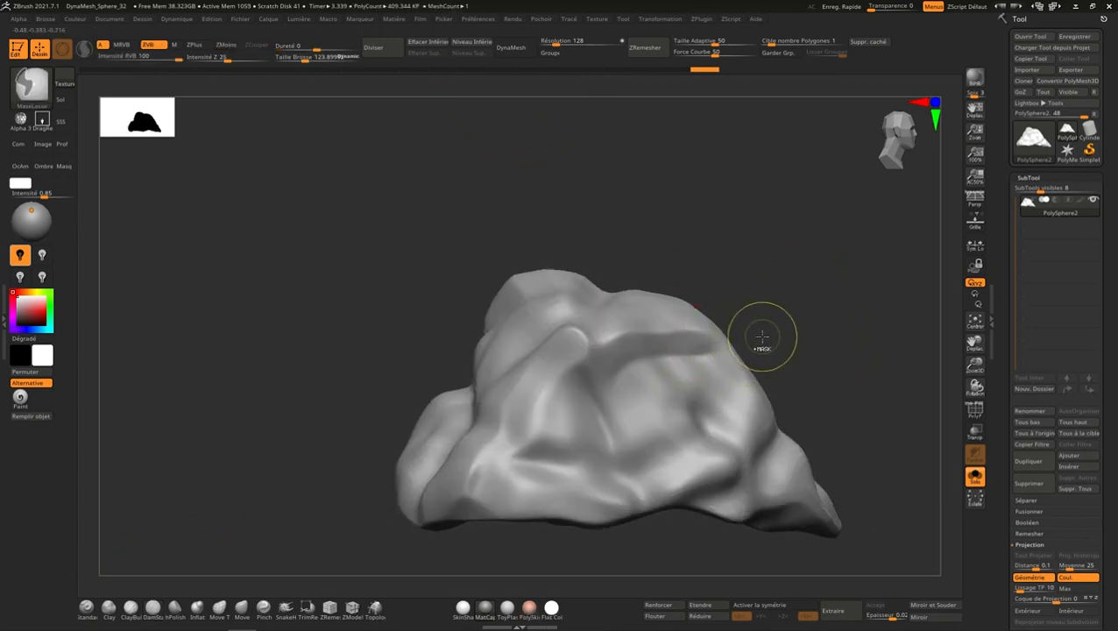
pyautogui.hotkey('ctrl', 'd')
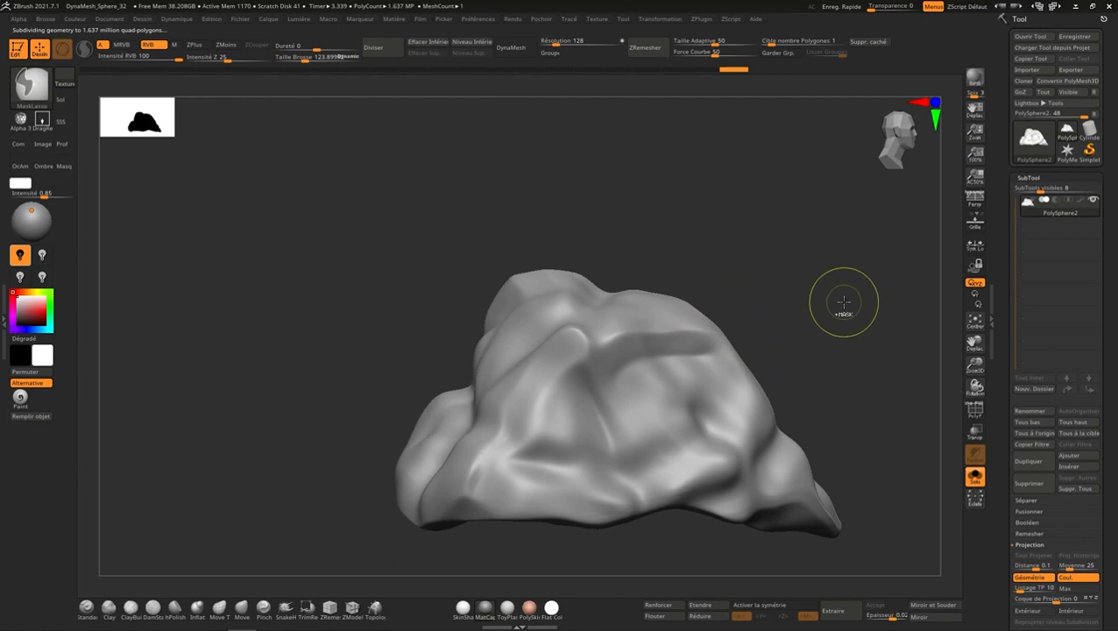
pyautogui.doubleClick(994, 319)
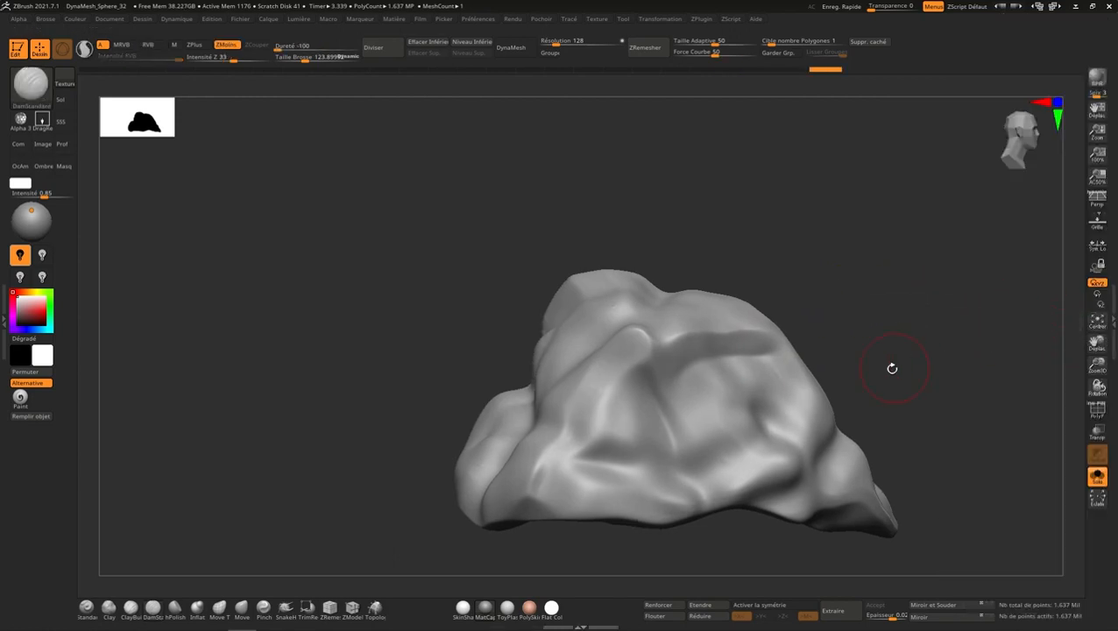
pyautogui.press('ctrl')
pyautogui.hotkey('ctrl', 'd')
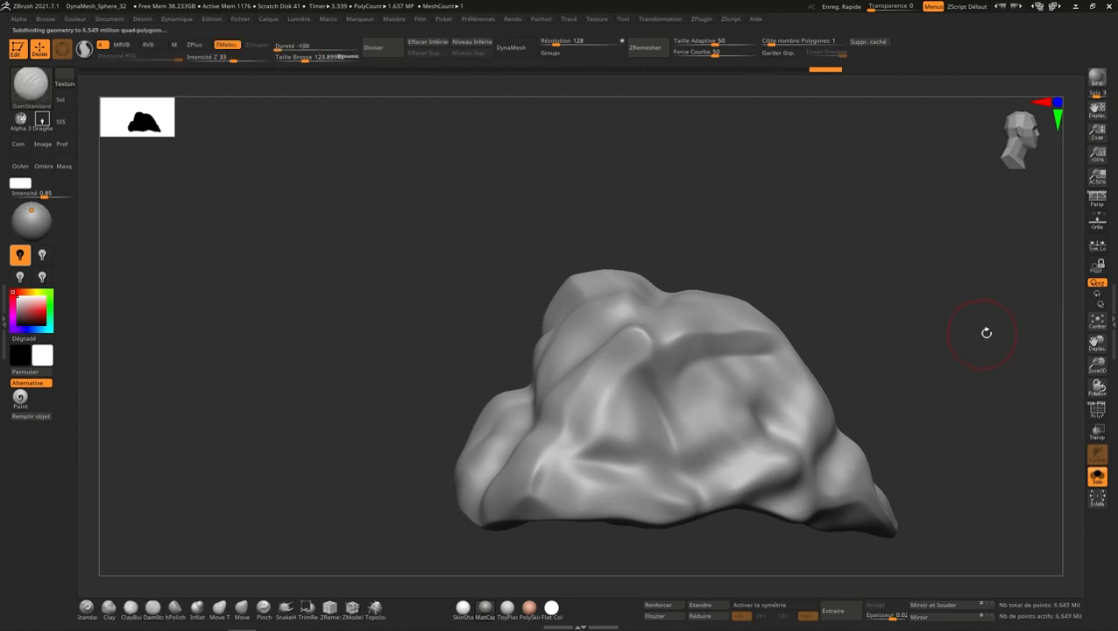
pyautogui.click(1111, 322)
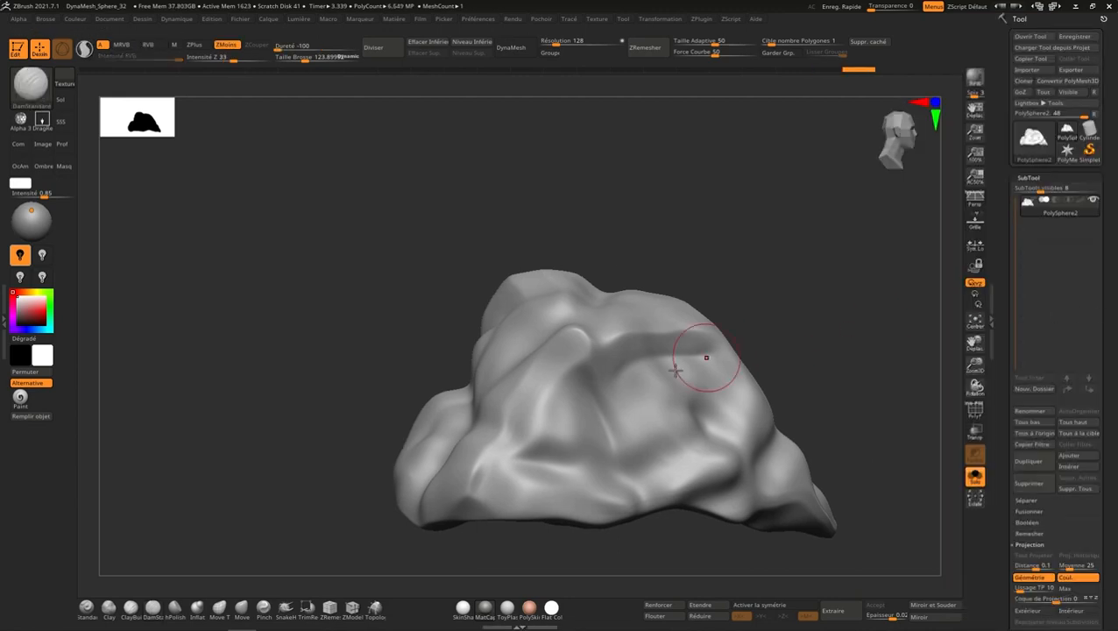
# Step: Try a DamStandard stroke with the DragRect stroke type under the rock's upper ledge and undo it
pyautogui.moveTo(676, 370); pyautogui.dragTo(644, 375, button='right')
pyautogui.moveTo(710, 353); pyautogui.dragTo(604, 379)
pyautogui.hotkey('ctrl', 'z')
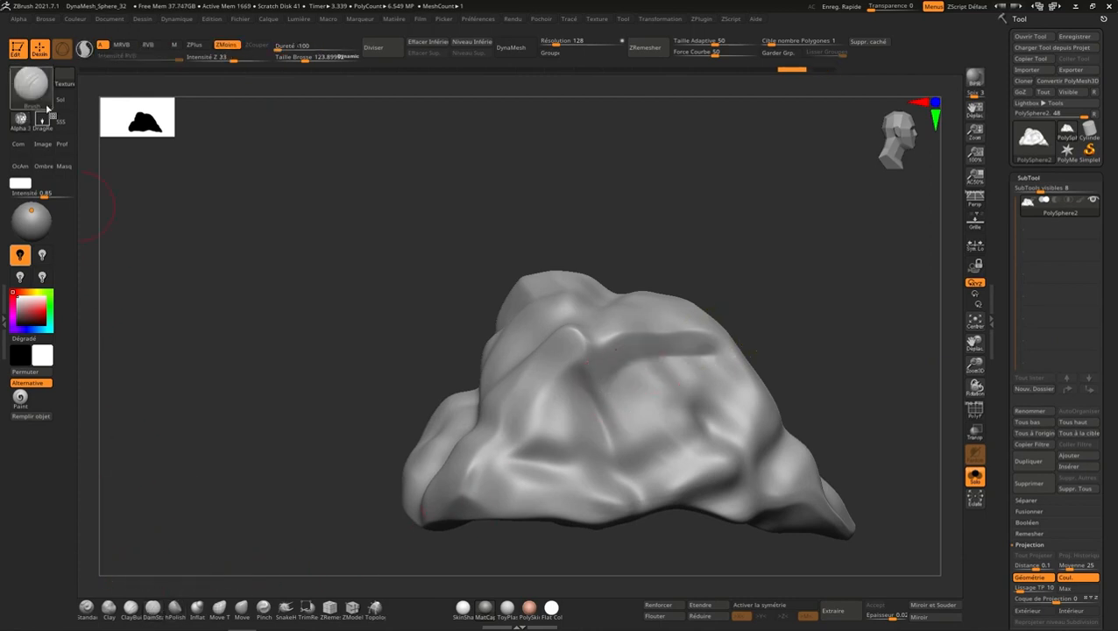
# Step: Turn off the brush's alpha and test a Dots stroke under the rock's upper ledge, undoing the test groove
pyautogui.click(20, 121)
pyautogui.click(70, 134)
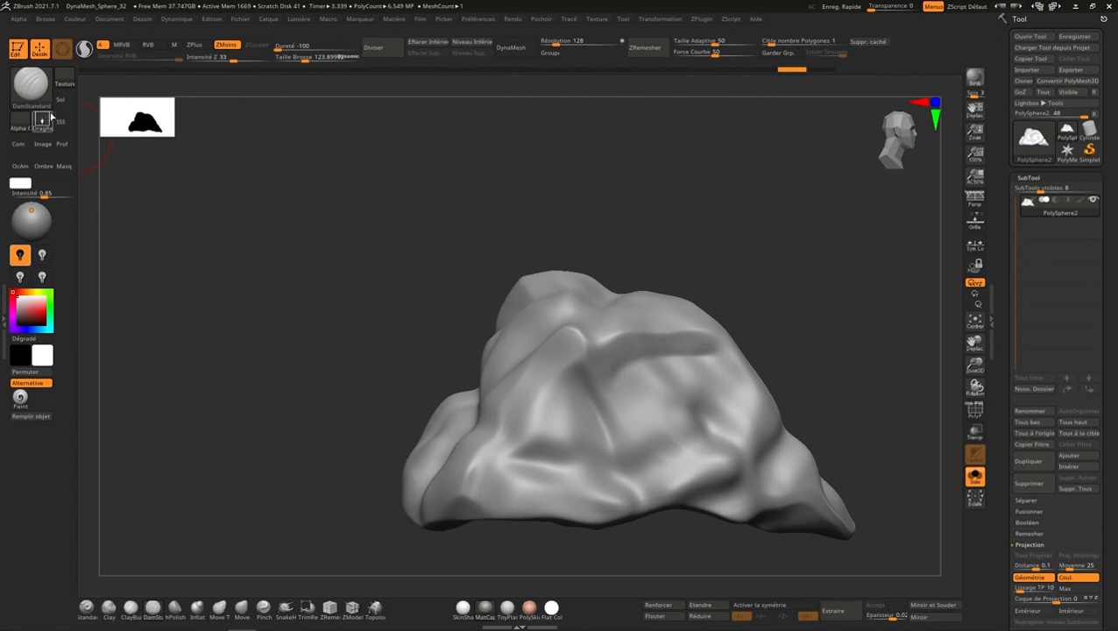
pyautogui.click(42, 121)
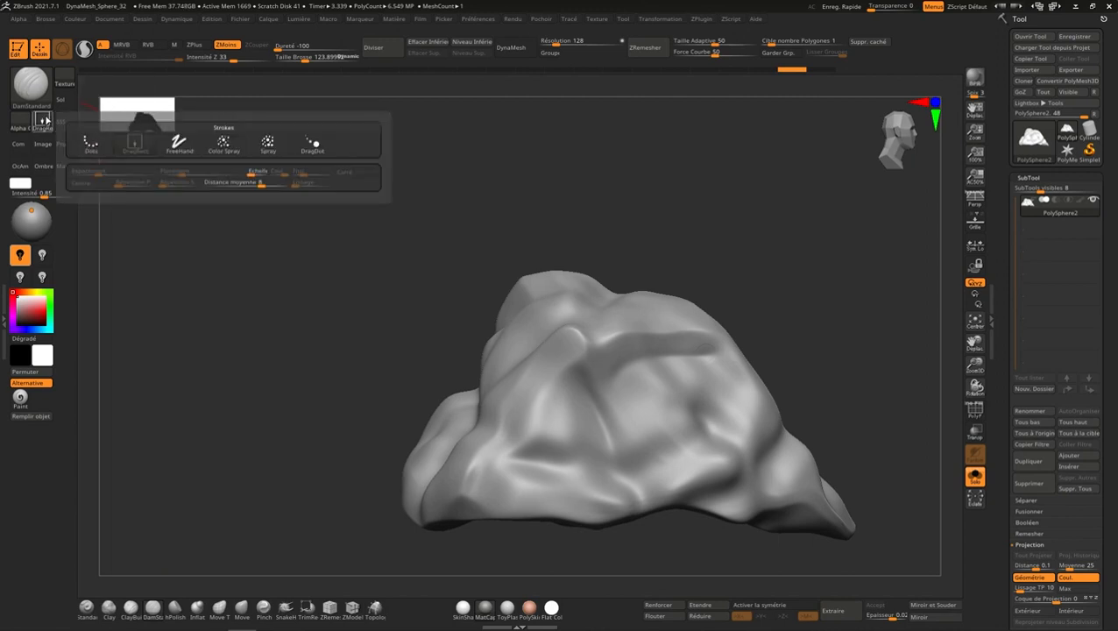
pyautogui.click(89, 142)
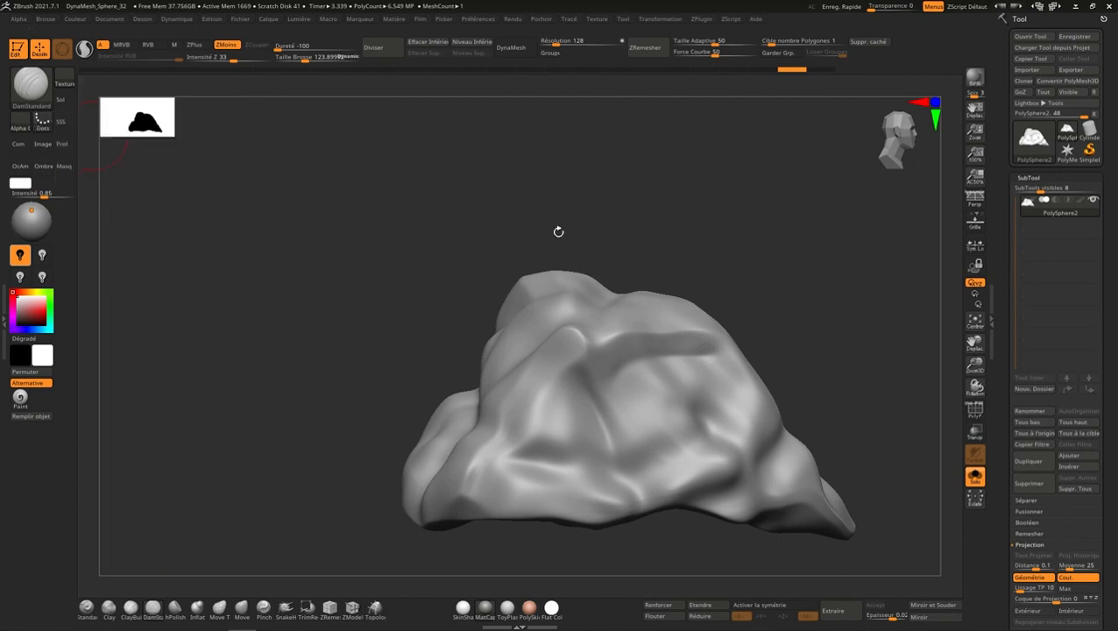
pyautogui.moveTo(706, 355); pyautogui.dragTo(617, 372)
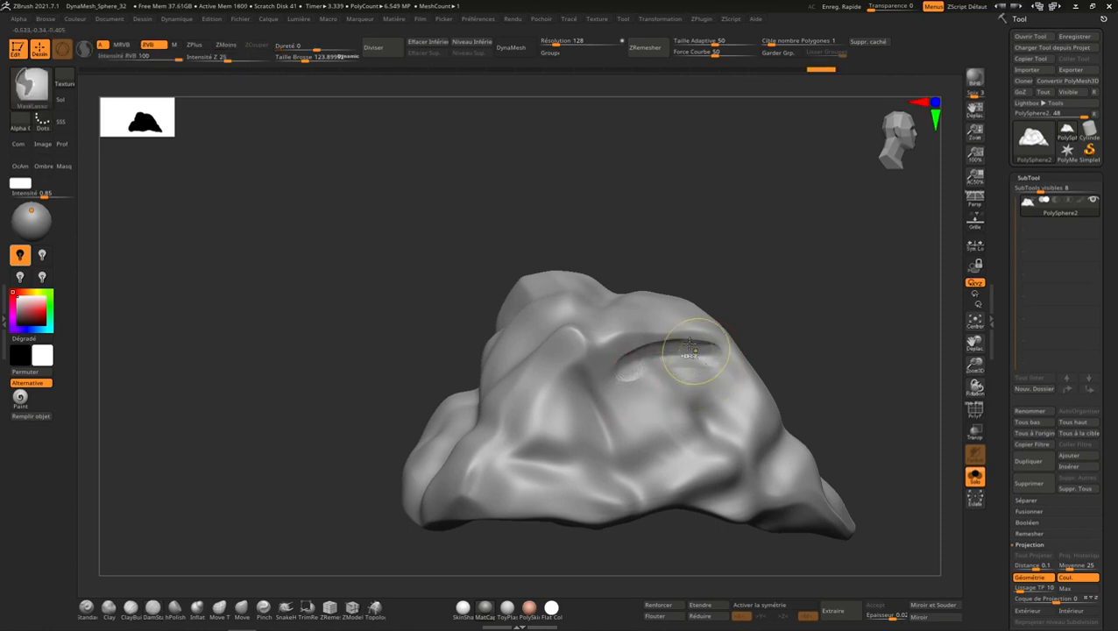
pyautogui.hotkey('ctrl', 'z')
# Step: Set DamStandard's stroke type to FreeHand, test a groove under the rock's upper ledge and undo it
pyautogui.click(36, 125)
pyautogui.click(46, 125)
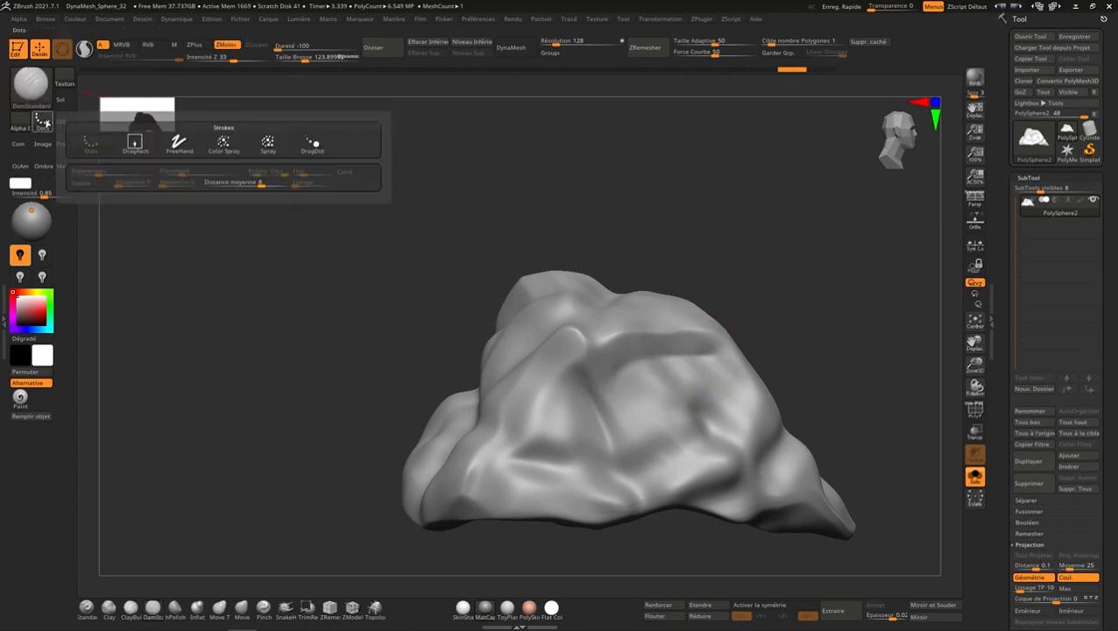
pyautogui.click(179, 143)
pyautogui.moveTo(716, 345); pyautogui.dragTo(677, 352)
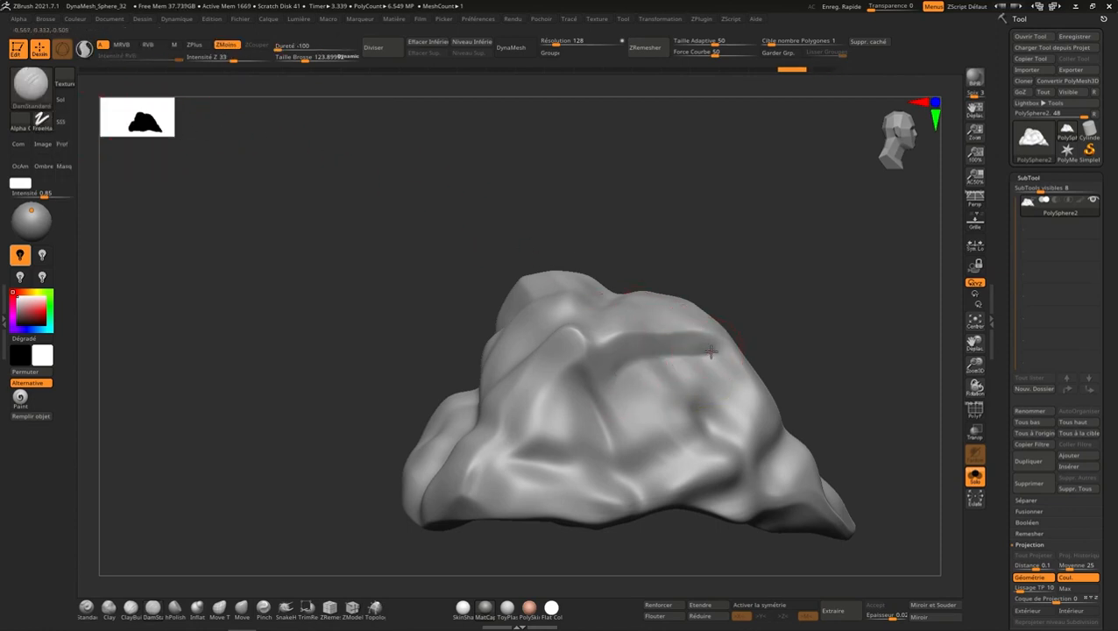
pyautogui.hotkey('ctrl', 'z')
pyautogui.moveTo(622, 391); pyautogui.dragTo(689, 364)
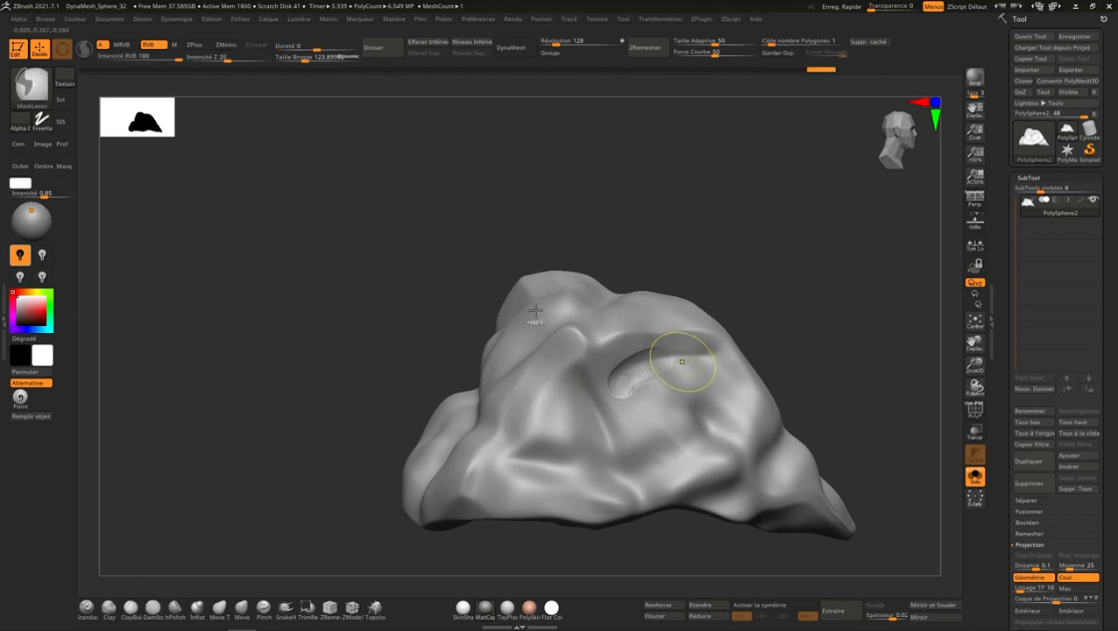
pyautogui.hotkey('ctrl', 'z')
pyautogui.click(42, 123)
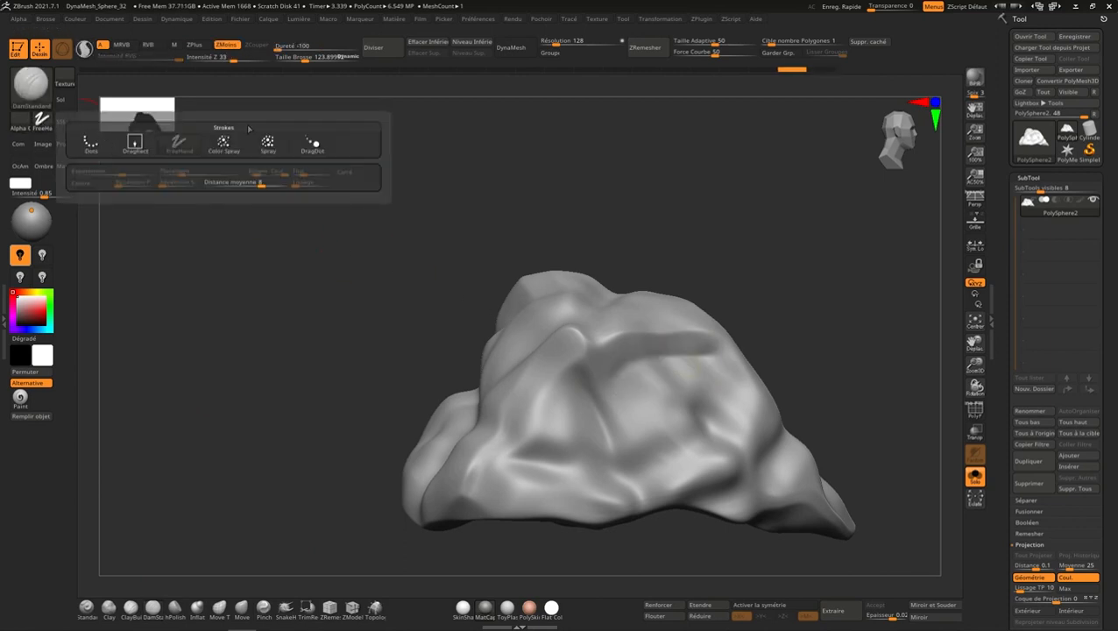
pyautogui.click(138, 143)
pyautogui.click(43, 121)
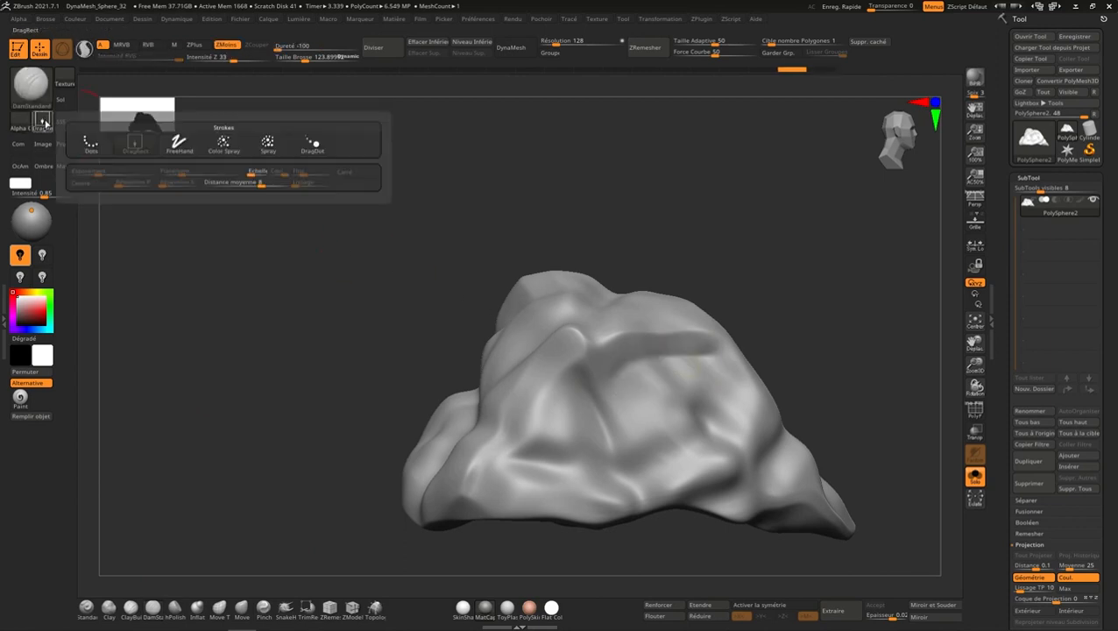
pyautogui.click(43, 120)
pyautogui.click(179, 142)
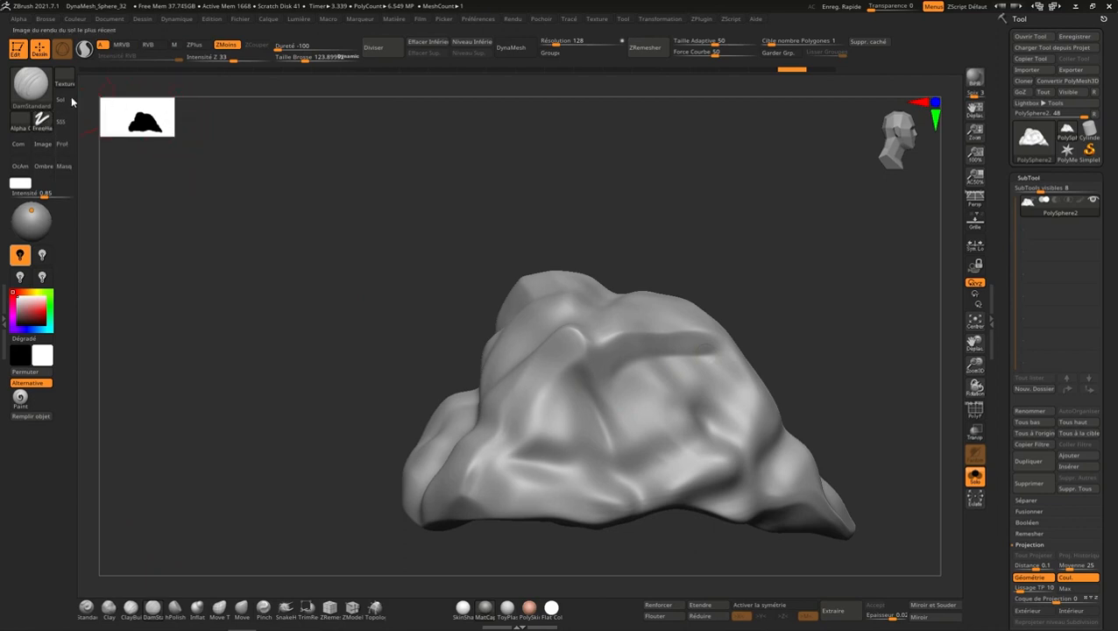
# Step: Try the Standard brush under the rock's upper ledge and undo the last stroke
pyautogui.click(31, 85)
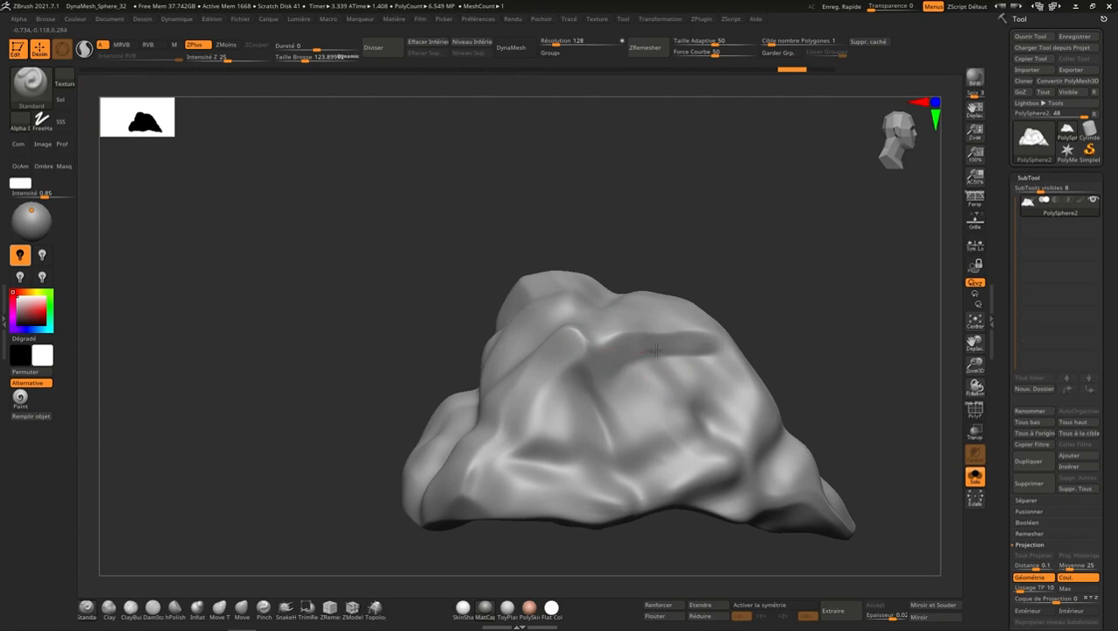
pyautogui.moveTo(655, 350); pyautogui.dragTo(673, 357)
pyautogui.moveTo(683, 354); pyautogui.dragTo(664, 366, button='right')
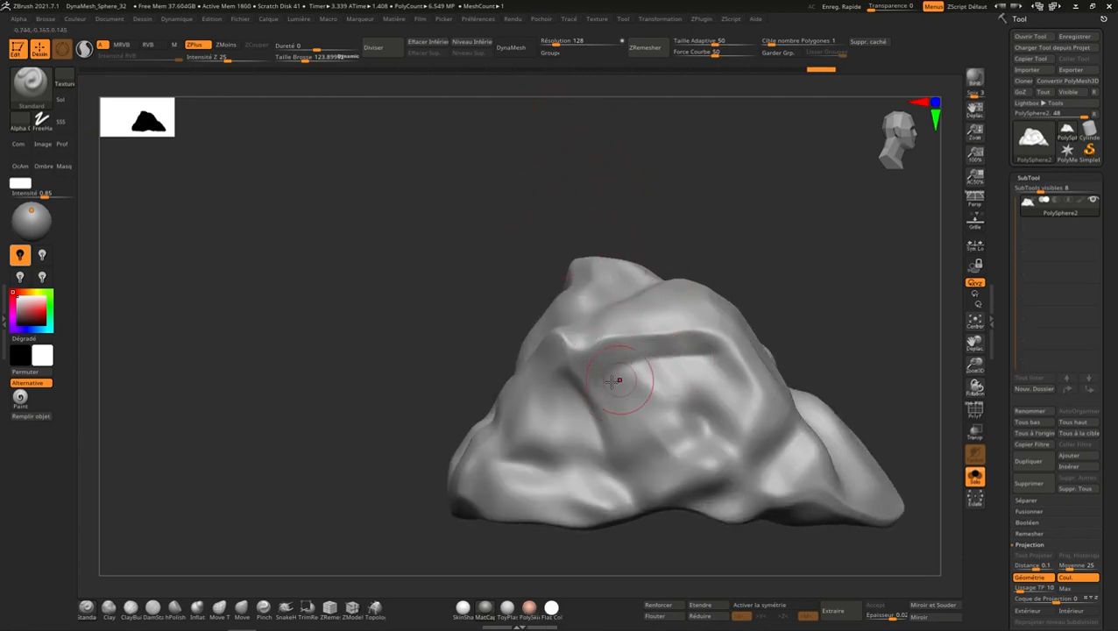
pyautogui.moveTo(669, 353); pyautogui.dragTo(714, 358)
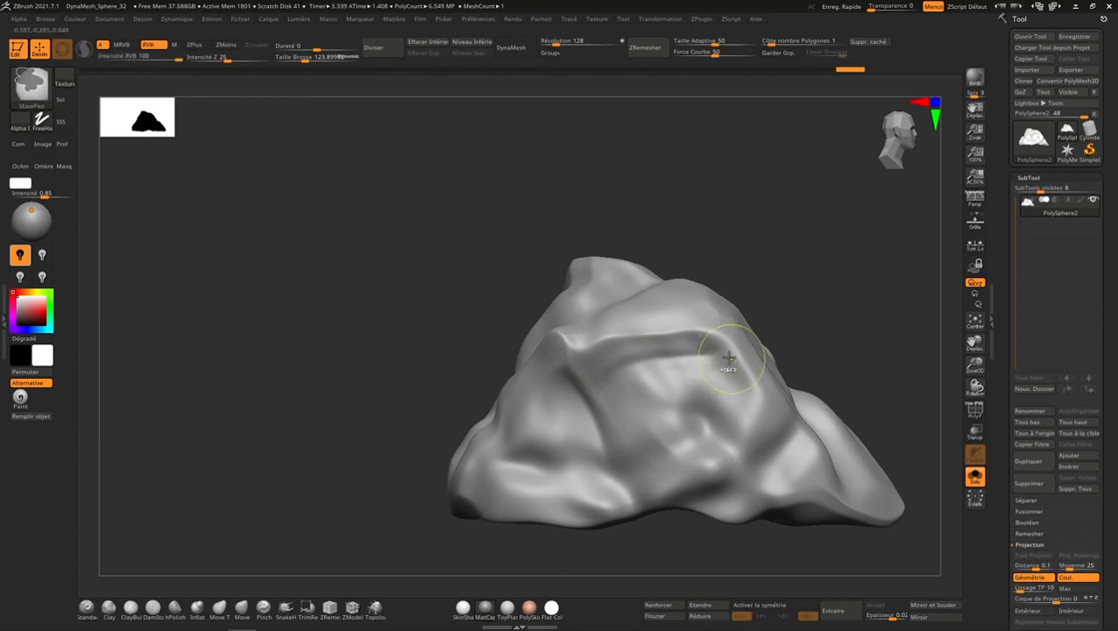
pyautogui.hotkey('ctrl', 'z')
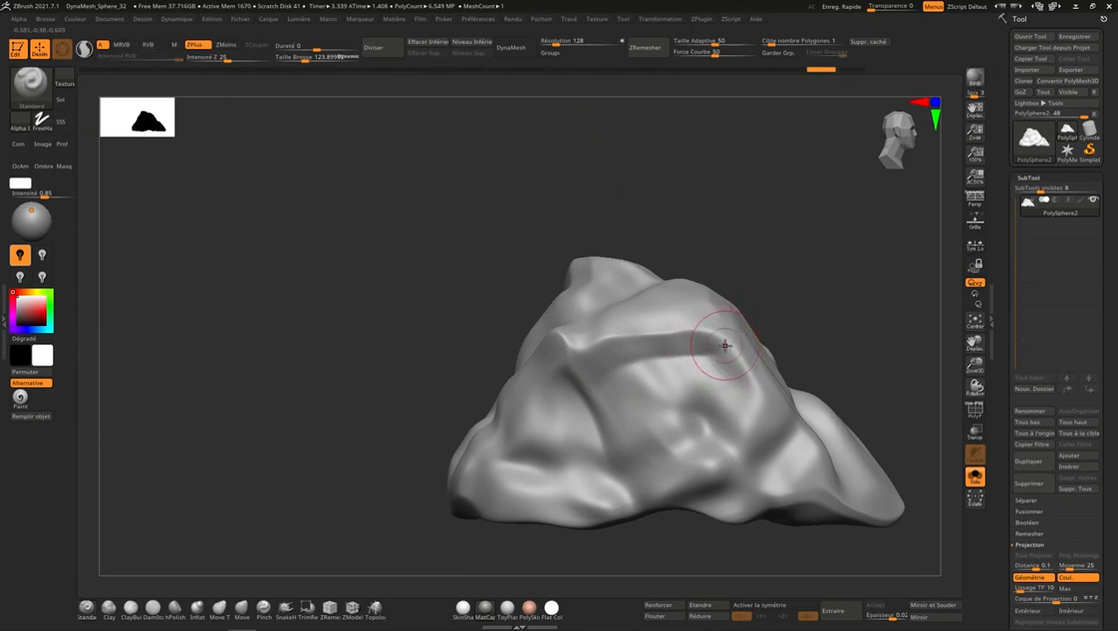
# Step: Choose DamStandard and carve a curved crease beneath the upper ledge and around its end, smoothing it lightly
pyautogui.click(153, 607)
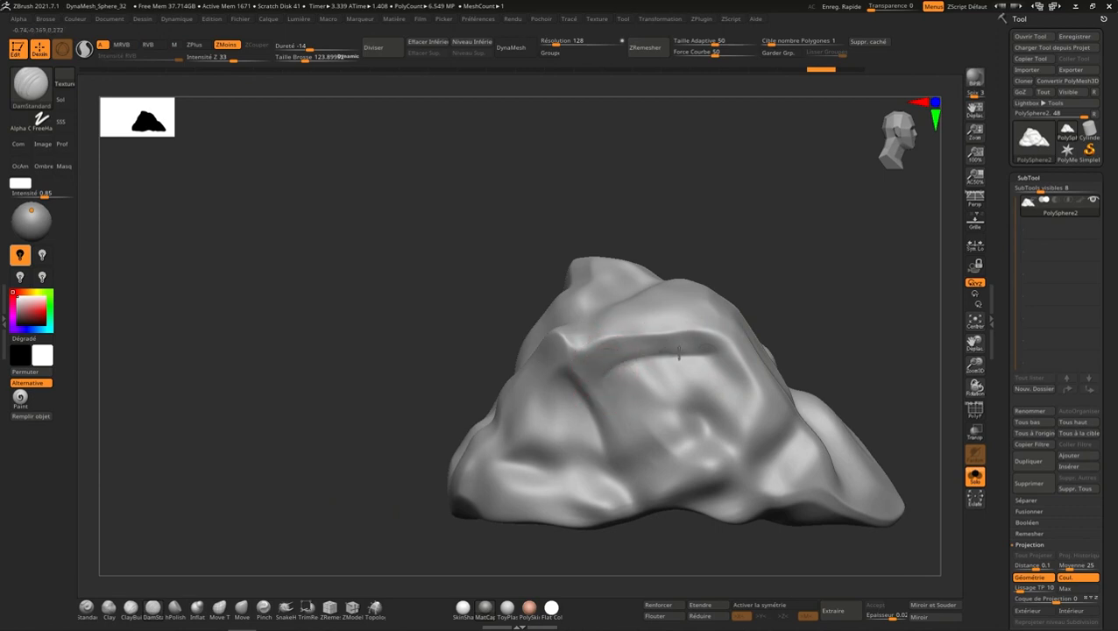
pyautogui.moveTo(741, 348)
pyautogui.mouseDown(button='right')
pyautogui.moveTo(701, 338)
pyautogui.moveTo(629, 368)
pyautogui.mouseUp(button='right')
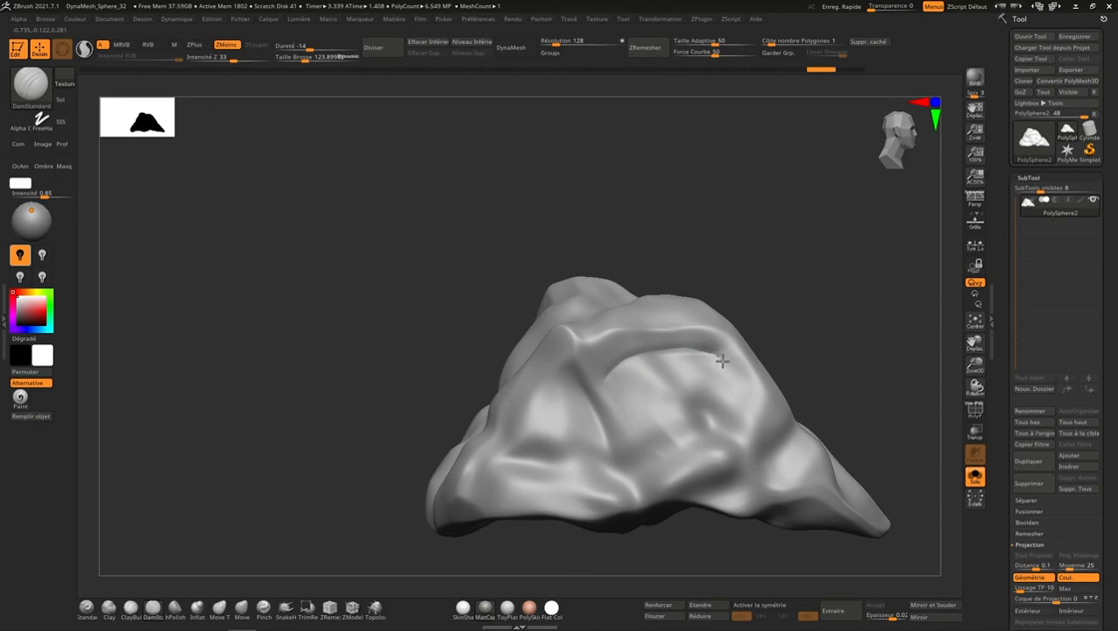
pyautogui.press('shift')
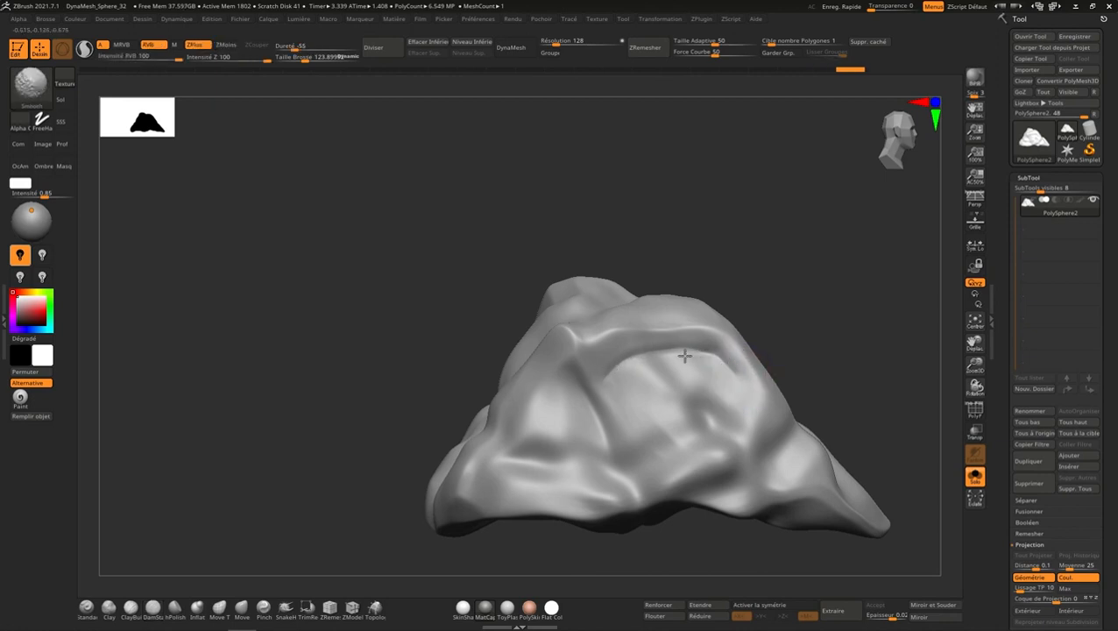
# Step: Carve the crease descending from the ledge's knob and continue it beneath the adjoining bulge, softening it with Smooth
pyautogui.moveTo(729, 389); pyautogui.dragTo(642, 438, button='right')
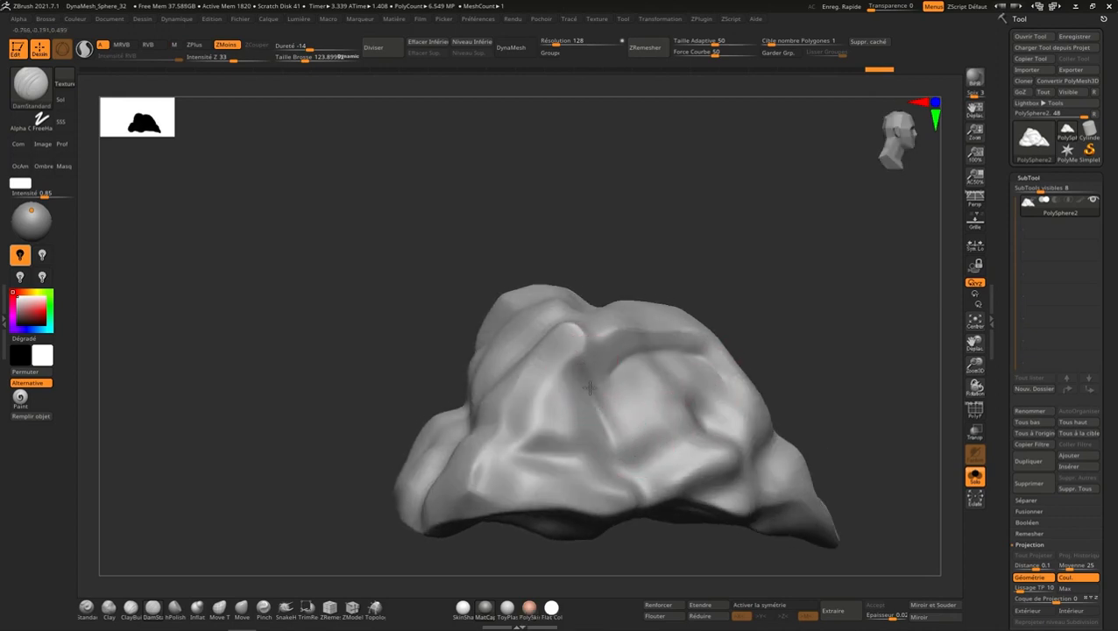
pyautogui.press('shift')
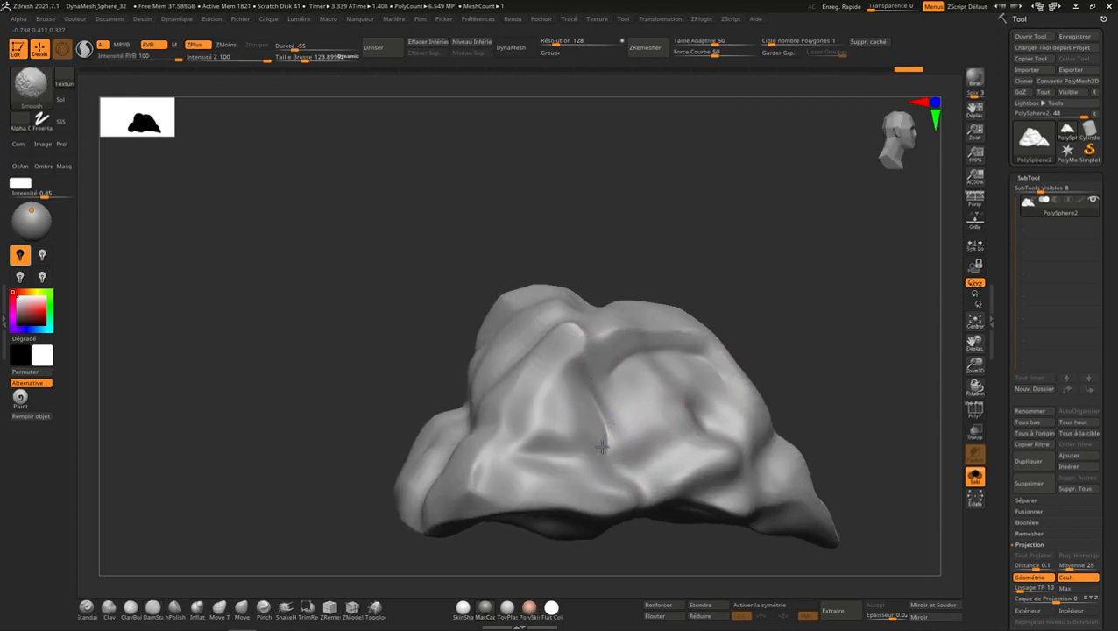
pyautogui.moveTo(602, 447); pyautogui.dragTo(599, 436, button='right')
pyautogui.press('shift')
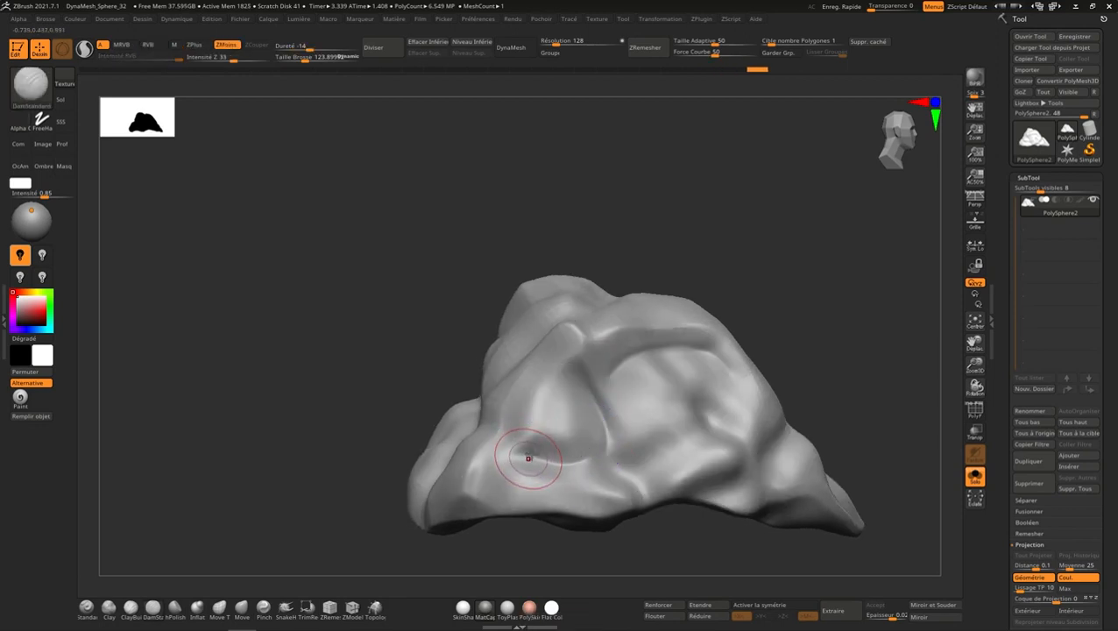
# Step: Carve a curved crease just above the front face's lower edge and smooth the surface beside it
pyautogui.moveTo(577, 451); pyautogui.dragTo(594, 439, button='right')
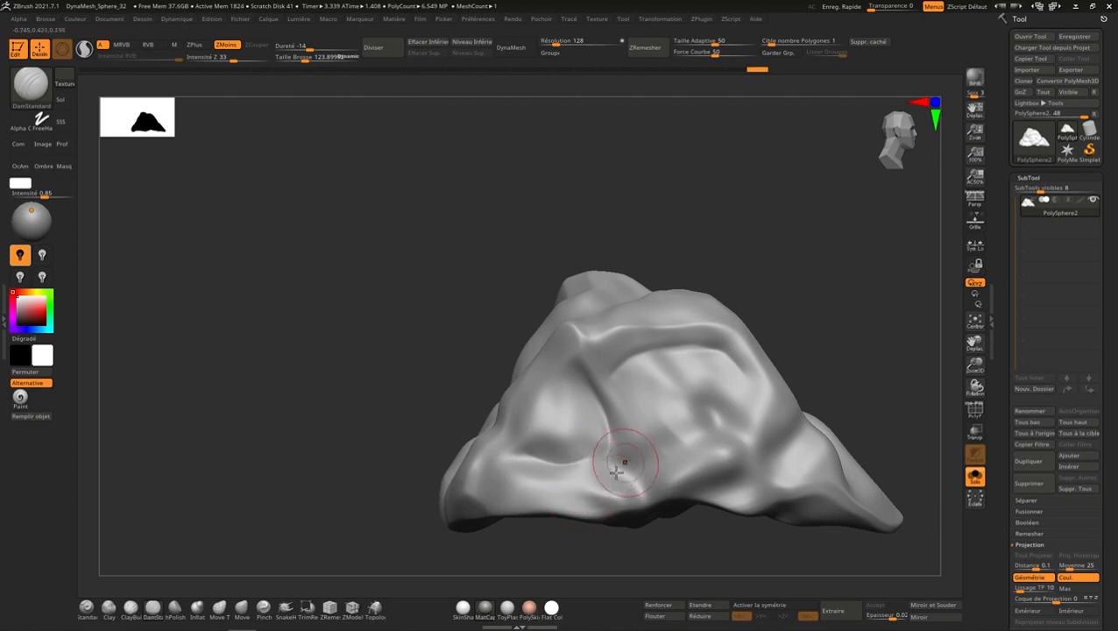
pyautogui.press('shift')
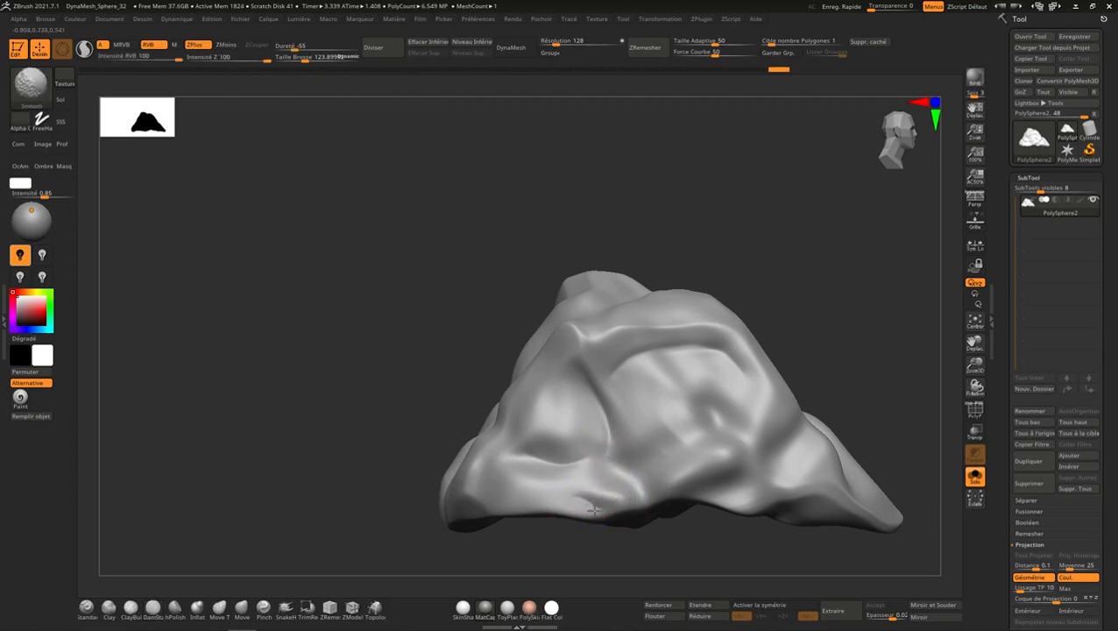
pyautogui.moveTo(587, 497)
pyautogui.keyDown('shift'); pyautogui.mouseDown()
pyautogui.moveTo(601, 474)
pyautogui.moveTo(623, 474)
pyautogui.moveTo(611, 469)
pyautogui.mouseUp(); pyautogui.keyUp('shift')
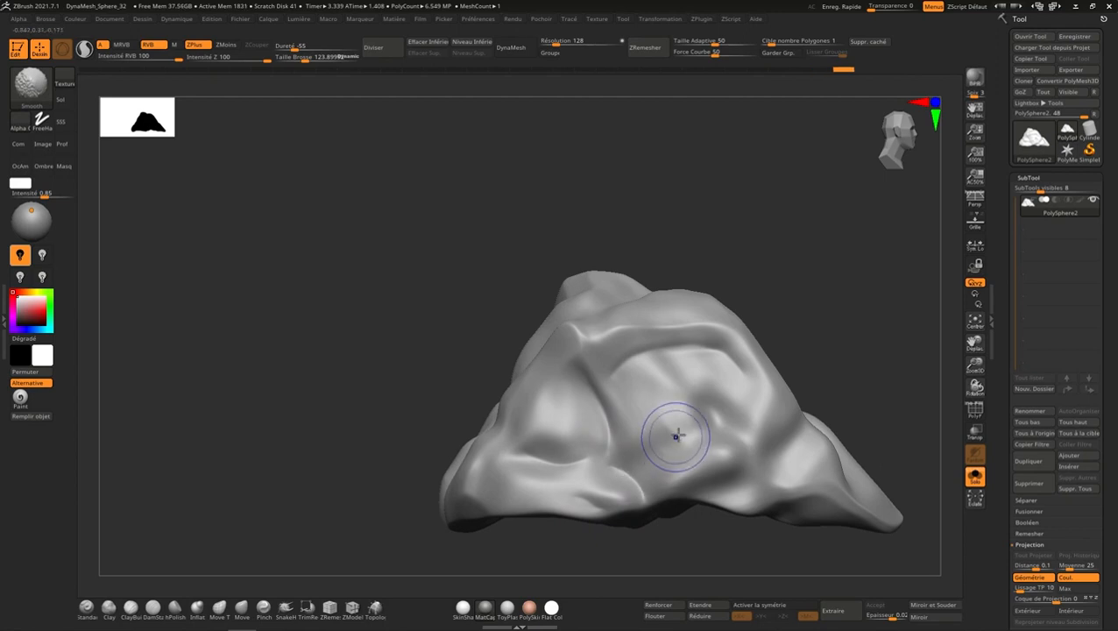
# Step: Carve creases around the small hollow and lump below the ledge, blending them into the ledge groove with Smooth
pyautogui.moveTo(734, 470)
pyautogui.mouseDown()
pyautogui.moveTo(697, 497)
pyautogui.moveTo(750, 463)
pyautogui.moveTo(726, 478)
pyautogui.moveTo(750, 457)
pyautogui.moveTo(744, 431)
pyautogui.moveTo(708, 397)
pyautogui.moveTo(712, 411)
pyautogui.mouseUp()
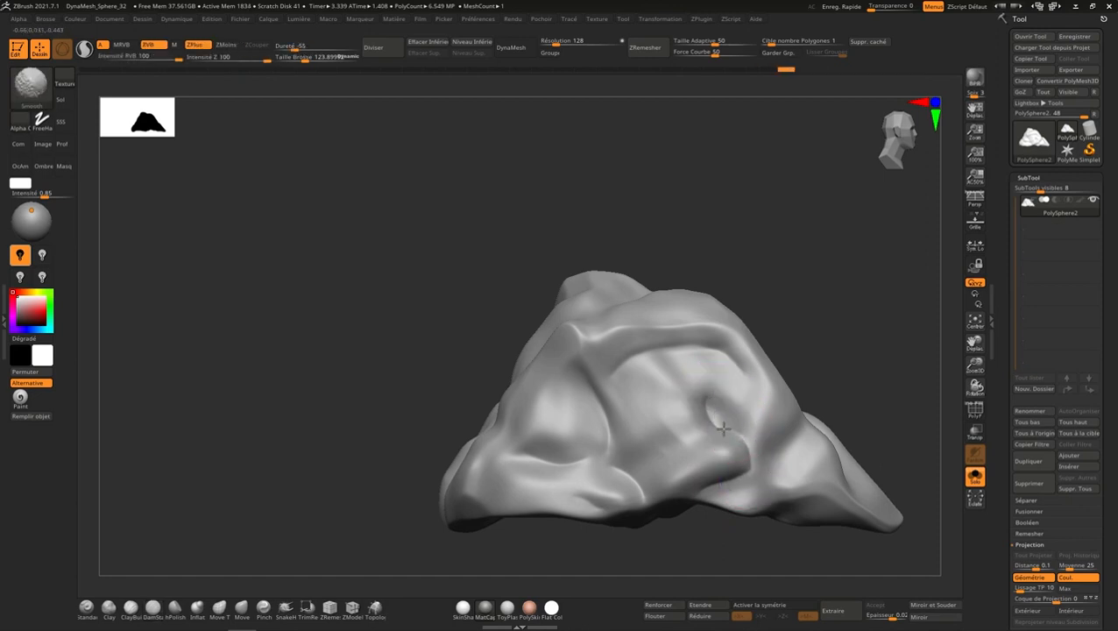
pyautogui.keyDown('shift'); pyautogui.moveTo(746, 447); pyautogui.dragTo(746, 423); pyautogui.keyUp('shift')
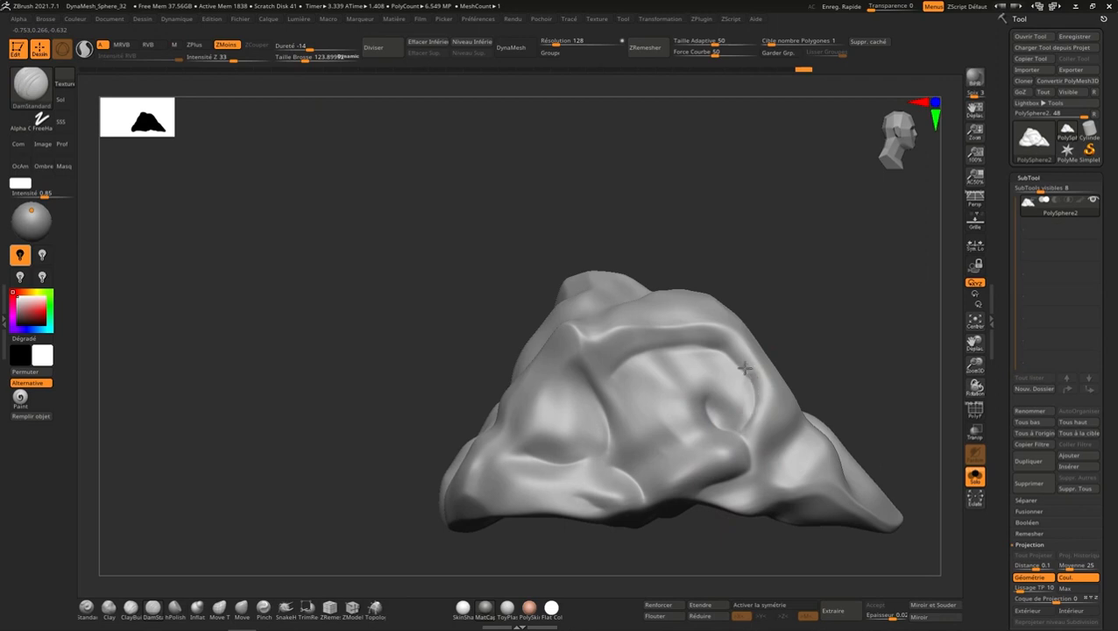
pyautogui.moveTo(745, 368); pyautogui.dragTo(728, 354)
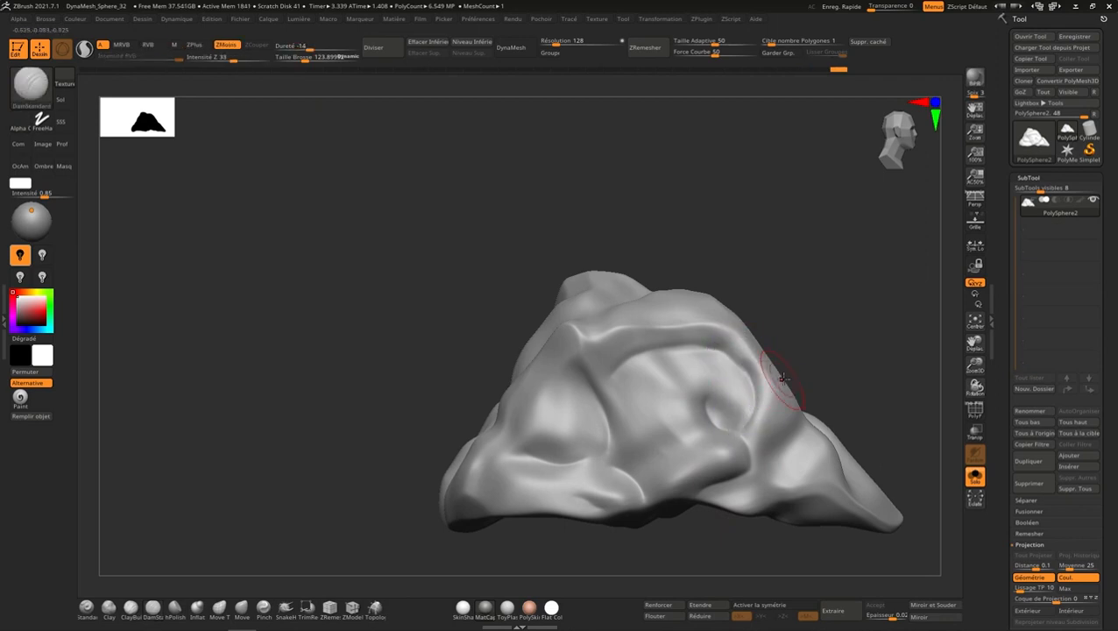
# Step: Carve a crease around the bulge low on the rock's flank and smooth its upper edge
pyautogui.moveTo(774, 386)
pyautogui.mouseDown(button='right')
pyautogui.moveTo(786, 369)
pyautogui.moveTo(774, 431)
pyautogui.mouseUp(button='right')
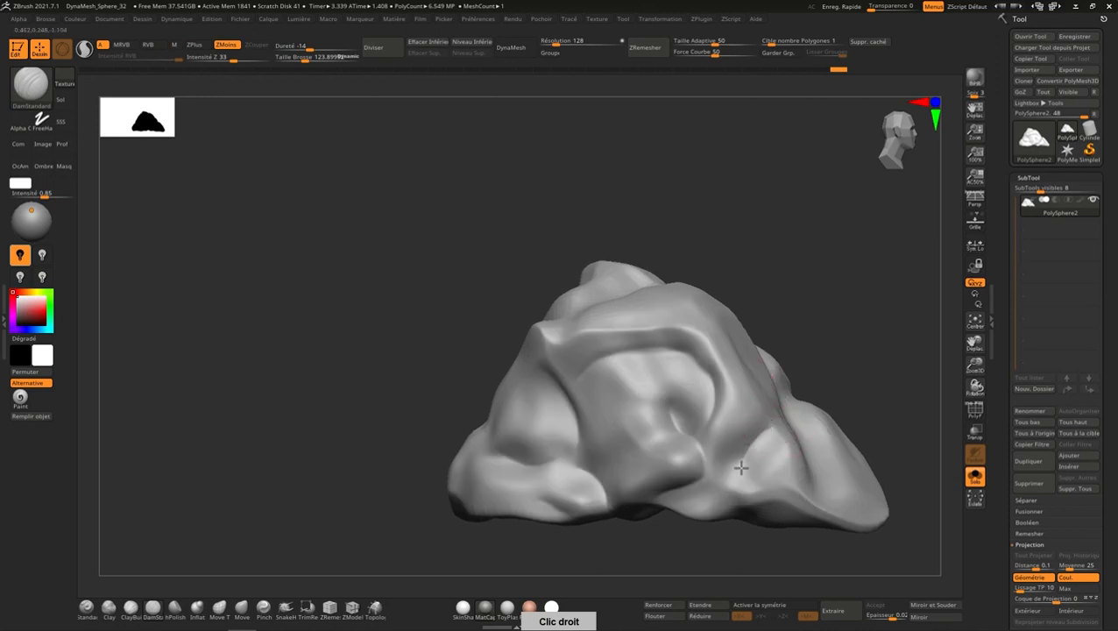
pyautogui.moveTo(741, 468); pyautogui.dragTo(756, 487)
pyautogui.keyDown('shift'); pyautogui.moveTo(774, 425); pyautogui.dragTo(777, 423); pyautogui.keyUp('shift')
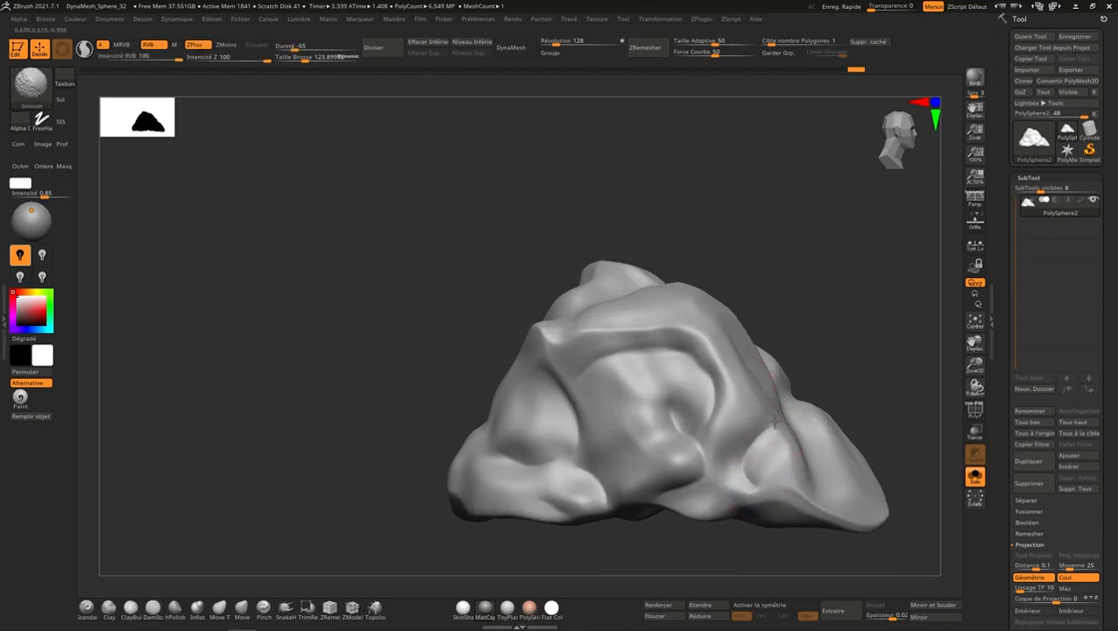
# Step: Carve DamStandard creases along the ridge and around the broad rounded facets on the rock's end and top
pyautogui.moveTo(799, 424)
pyautogui.mouseDown(button='right')
pyautogui.moveTo(771, 428)
pyautogui.moveTo(776, 451)
pyautogui.mouseUp(button='right')
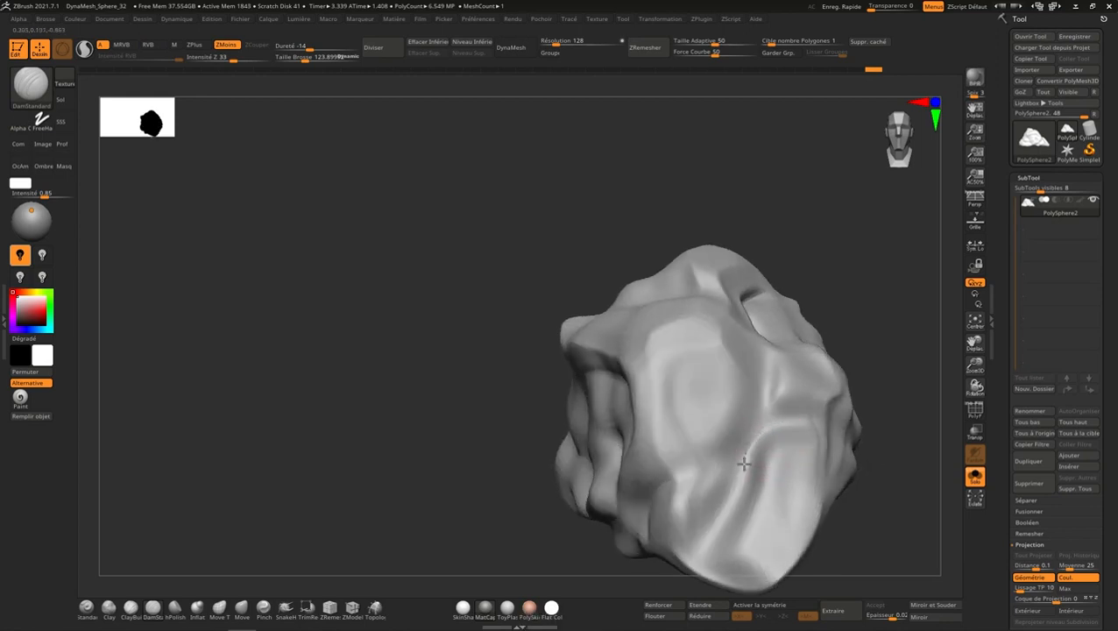
pyautogui.moveTo(722, 521)
pyautogui.mouseDown()
pyautogui.moveTo(717, 538)
pyautogui.moveTo(750, 453)
pyautogui.moveTo(803, 415)
pyautogui.mouseUp()
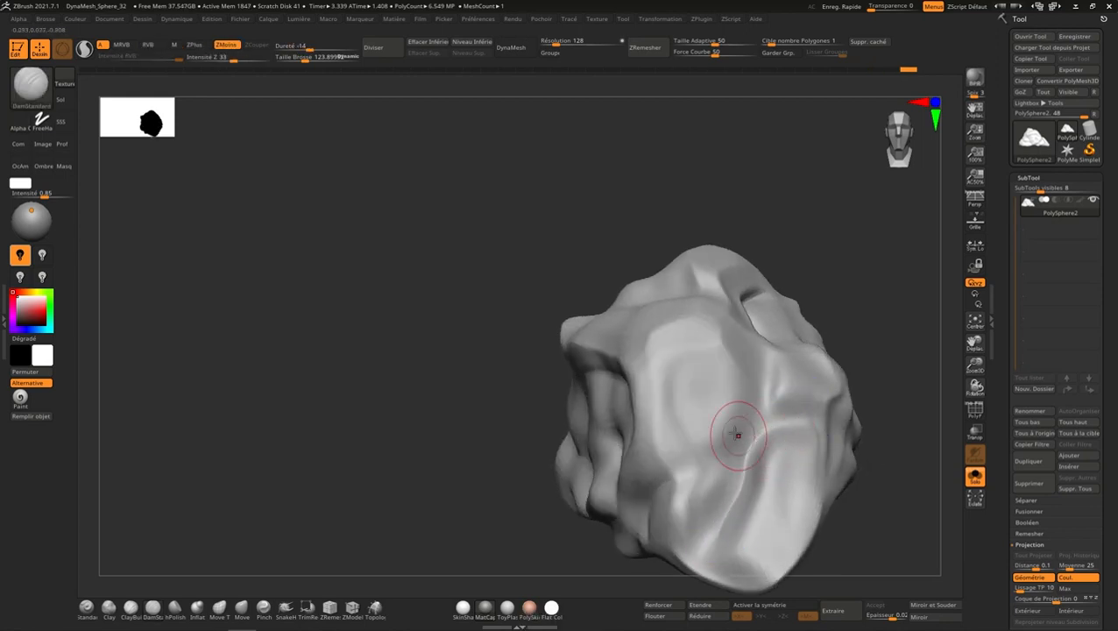
pyautogui.moveTo(685, 397); pyautogui.dragTo(668, 371)
pyautogui.moveTo(688, 448)
pyautogui.mouseDown()
pyautogui.moveTo(698, 487)
pyautogui.moveTo(698, 470)
pyautogui.mouseUp()
pyautogui.moveTo(741, 367)
pyautogui.mouseDown(button='right')
pyautogui.moveTo(756, 374)
pyautogui.moveTo(729, 399)
pyautogui.moveTo(761, 378)
pyautogui.mouseUp(button='right')
pyautogui.moveTo(752, 390); pyautogui.dragTo(729, 476)
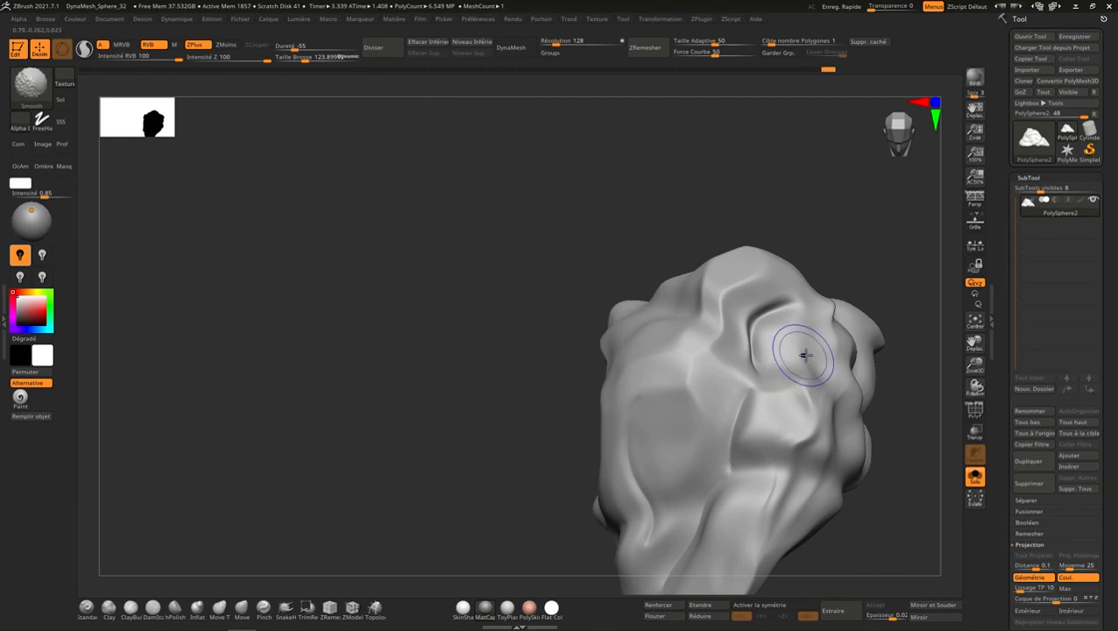
# Step: Carve and smooth the recesses between the bulges on the rock's upper surface
pyautogui.moveTo(804, 354)
pyautogui.mouseDown(button='right')
pyautogui.moveTo(819, 367)
pyautogui.moveTo(794, 369)
pyautogui.moveTo(830, 371)
pyautogui.moveTo(806, 367)
pyautogui.mouseUp(button='right')
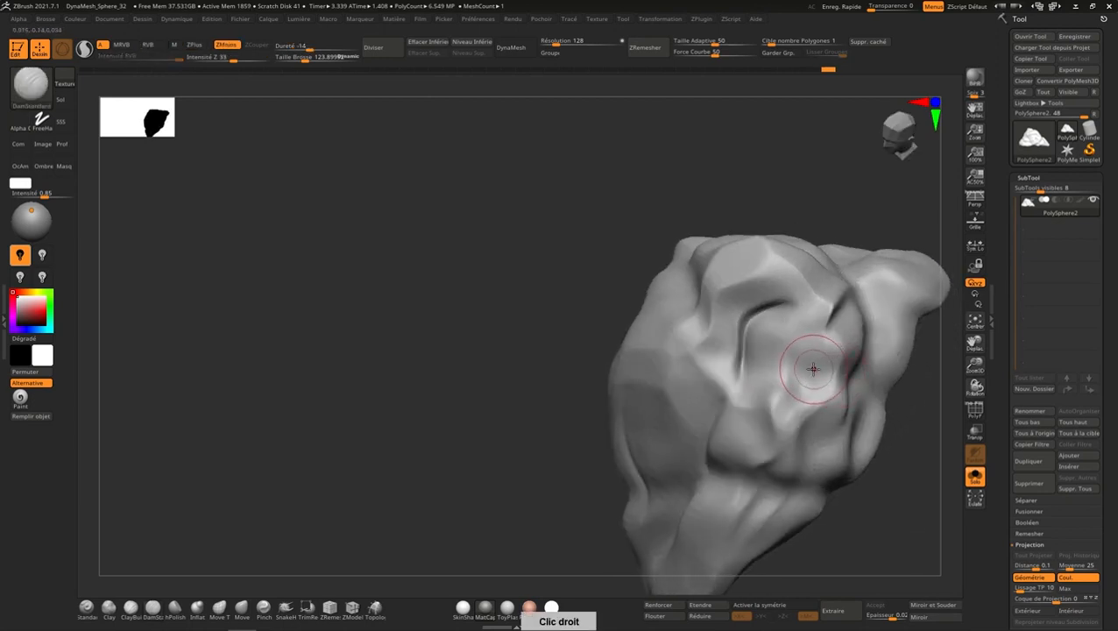
pyautogui.moveTo(798, 420); pyautogui.dragTo(794, 412, button='right')
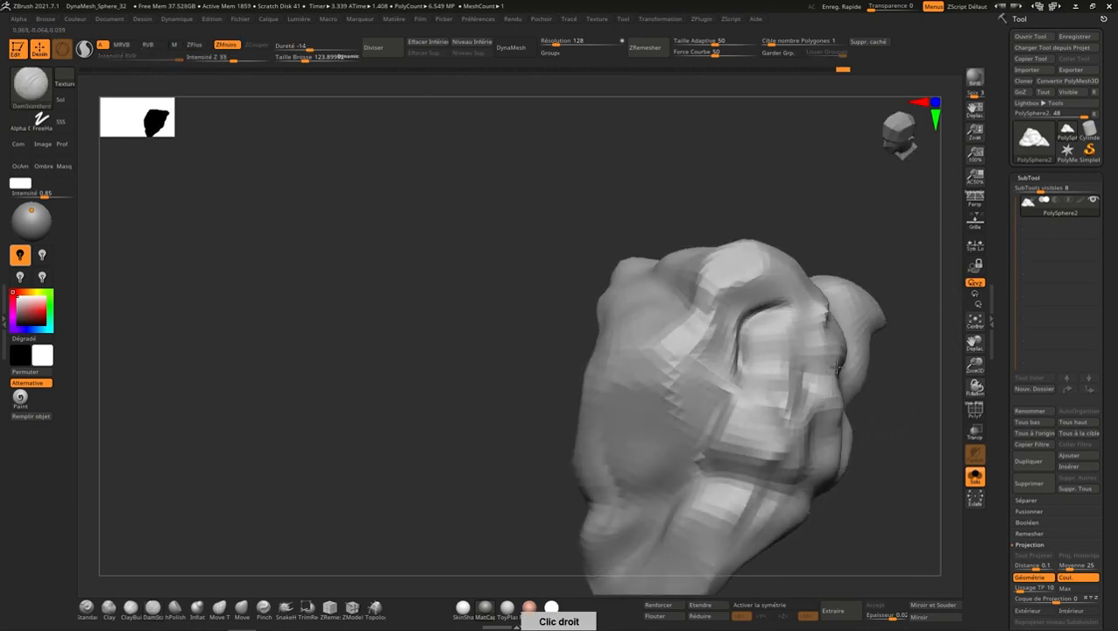
pyautogui.moveTo(799, 349)
pyautogui.mouseDown(button='right')
pyautogui.moveTo(818, 389)
pyautogui.moveTo(838, 371)
pyautogui.mouseUp(button='right')
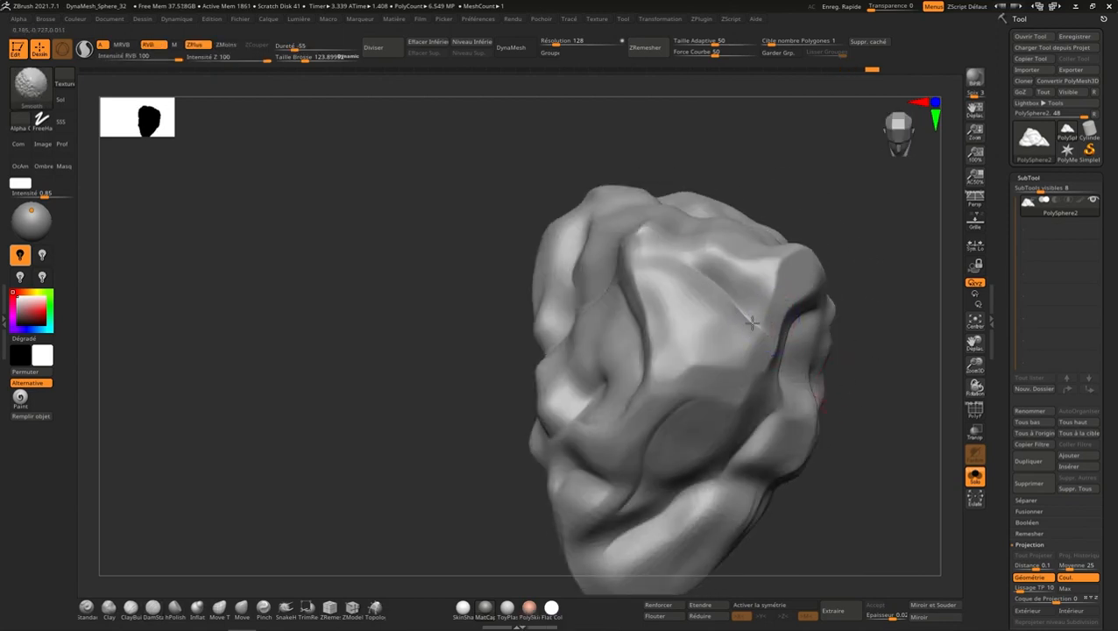
pyautogui.moveTo(694, 250)
pyautogui.mouseDown(button='right')
pyautogui.moveTo(737, 409)
pyautogui.moveTo(679, 292)
pyautogui.mouseUp(button='right')
pyautogui.press('shift')
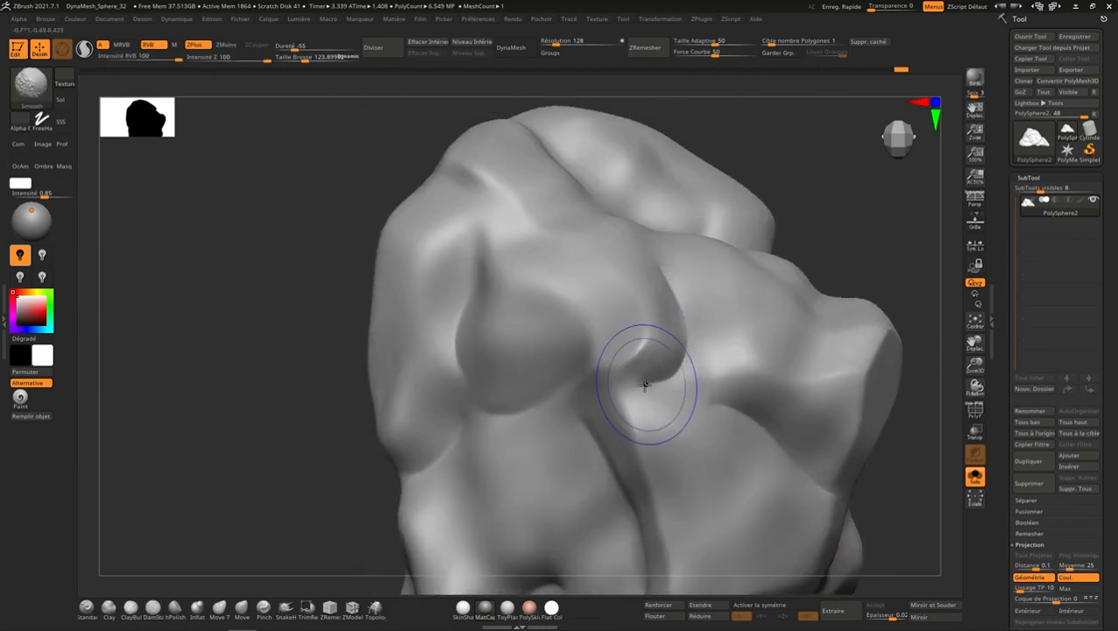
# Step: Smooth the creases on the rock's opposite face, above its overhanging lower edge
pyautogui.moveTo(704, 329)
pyautogui.mouseDown(button='right')
pyautogui.moveTo(774, 339)
pyautogui.moveTo(903, 164)
pyautogui.moveTo(806, 289)
pyautogui.moveTo(876, 202)
pyautogui.moveTo(898, 150)
pyautogui.moveTo(900, 161)
pyautogui.mouseUp(button='right')
pyautogui.moveTo(900, 160)
pyautogui.mouseDown()
pyautogui.moveTo(920, 166)
pyautogui.moveTo(912, 154)
pyautogui.mouseUp()
pyautogui.moveTo(874, 335); pyautogui.dragTo(781, 395, button='right')
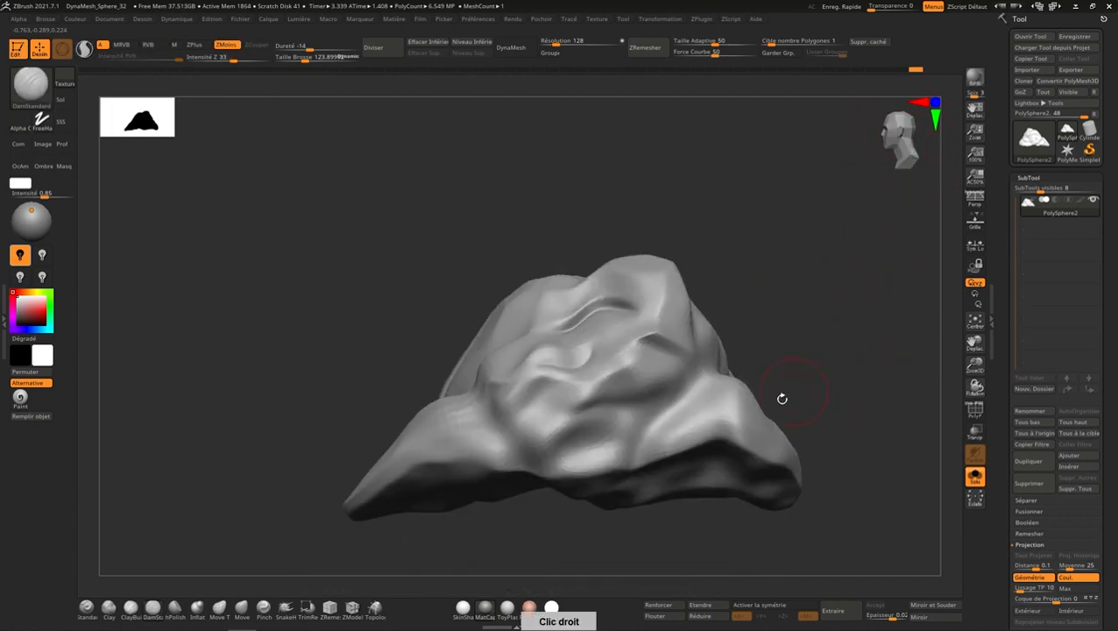
pyautogui.press('shift')
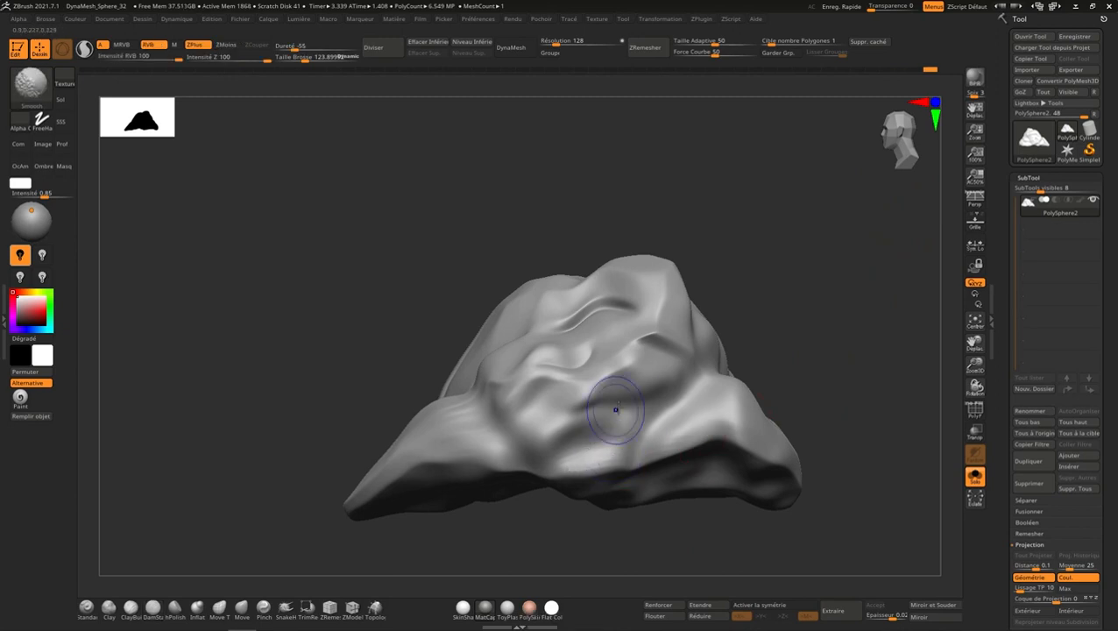
pyautogui.keyDown('shift'); pyautogui.moveTo(532, 439); pyautogui.dragTo(469, 421); pyautogui.keyUp('shift')
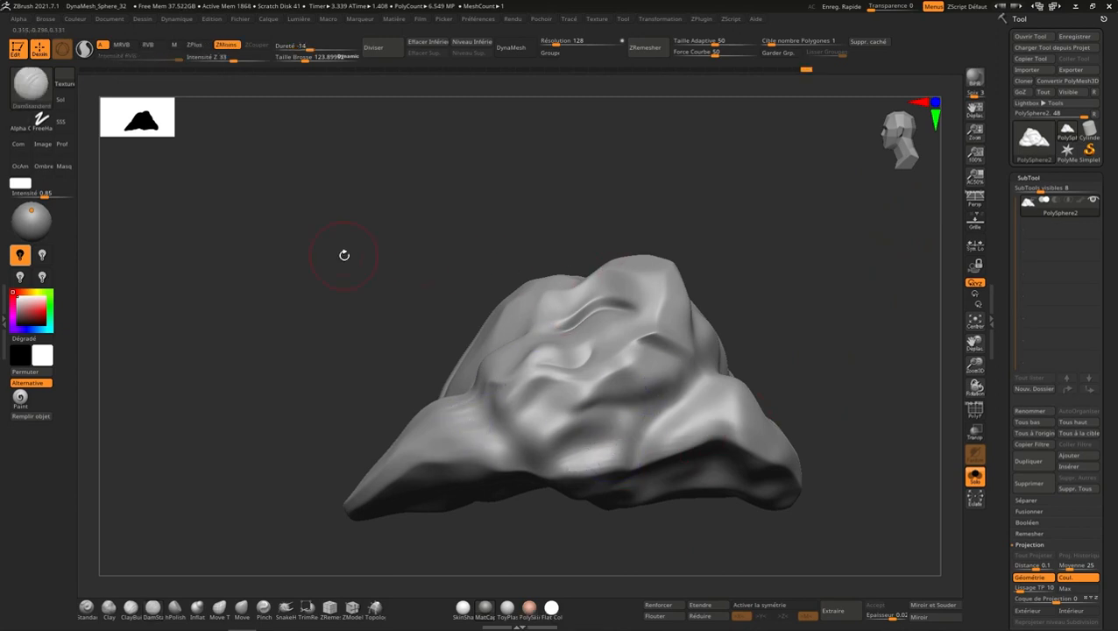
# Step: Switch to the Standard brush and choose Alpha 20 as its alpha
pyautogui.click(86, 607)
pyautogui.click(87, 605)
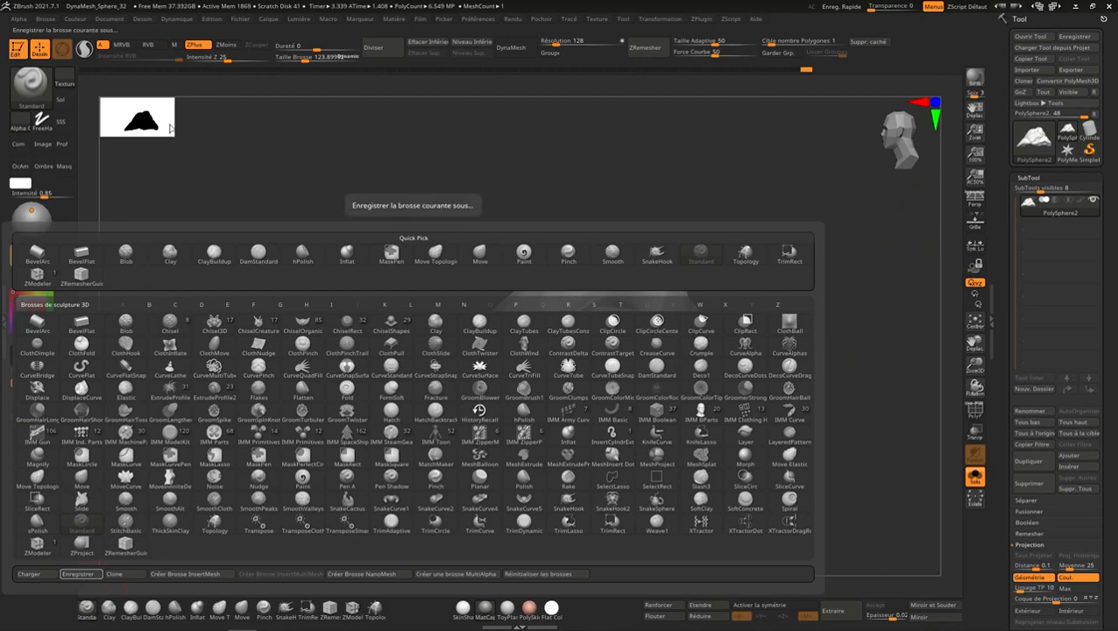
pyautogui.click(46, 84)
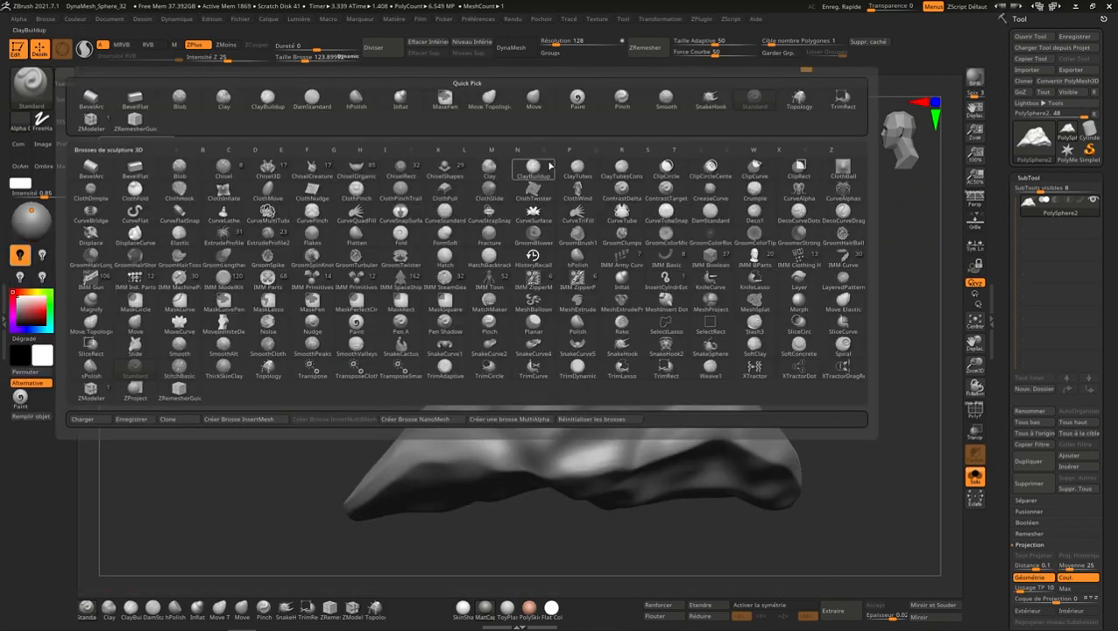
pyautogui.click(21, 124)
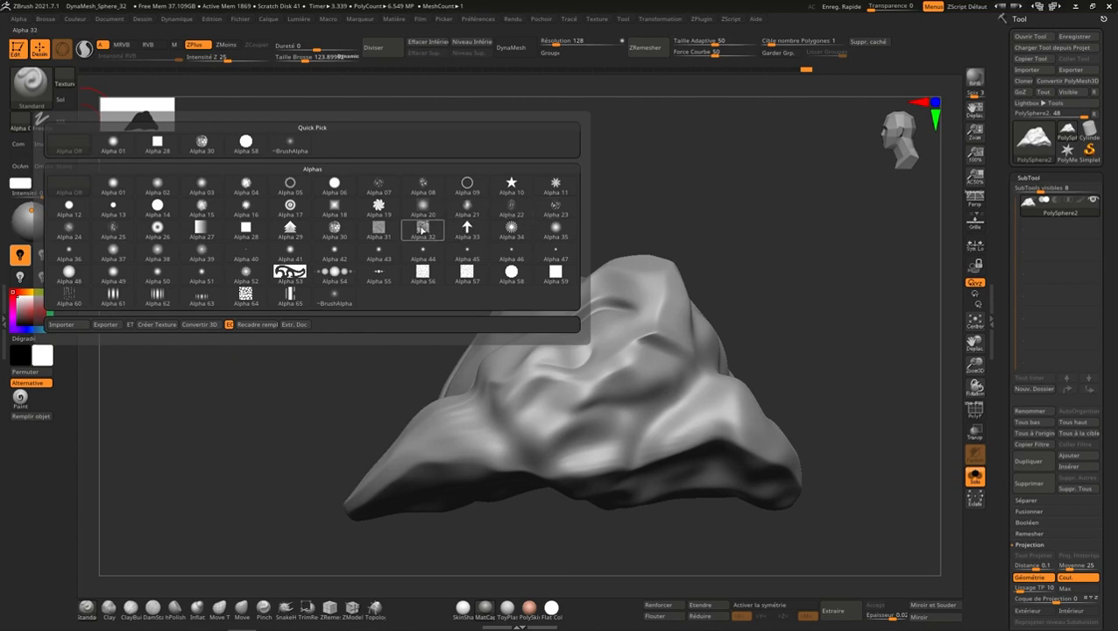
pyautogui.moveTo(385, 229)
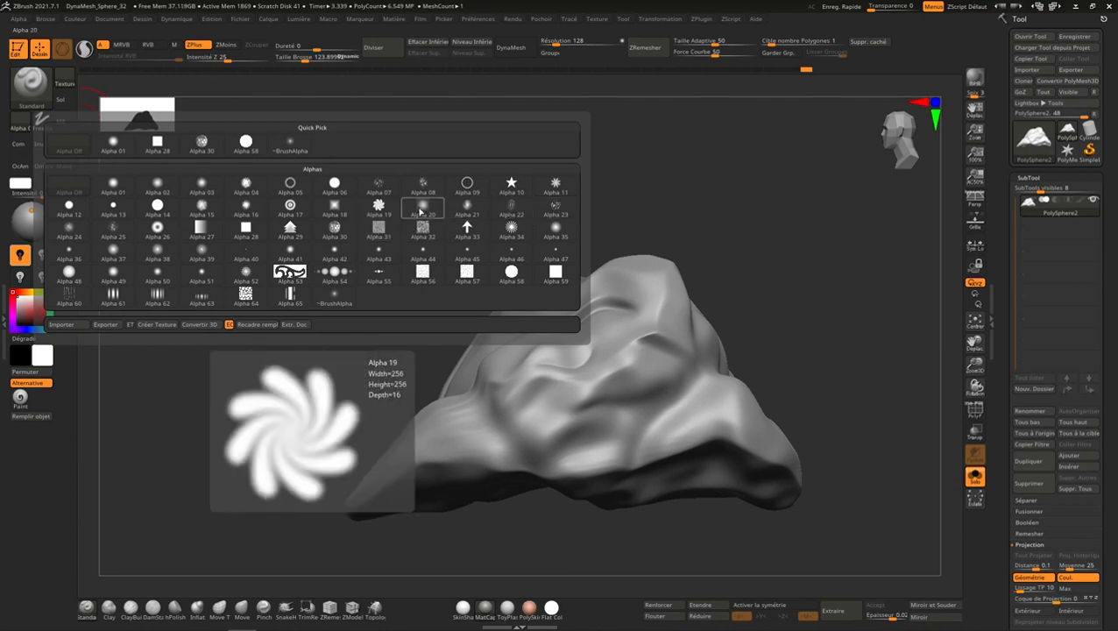
pyautogui.moveTo(426, 206)
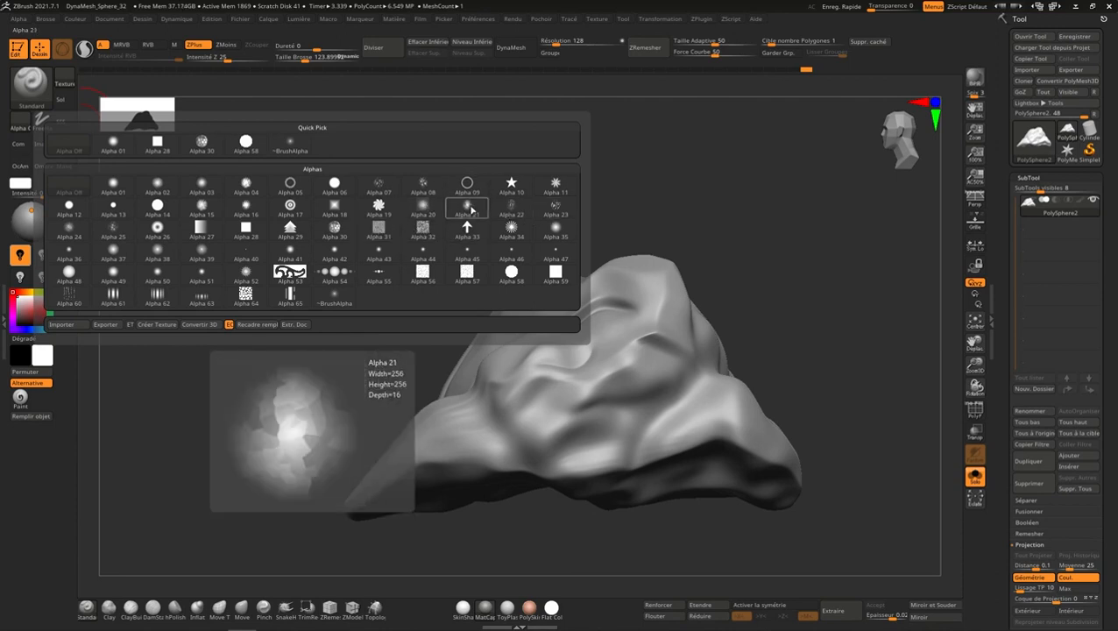
pyautogui.click(423, 207)
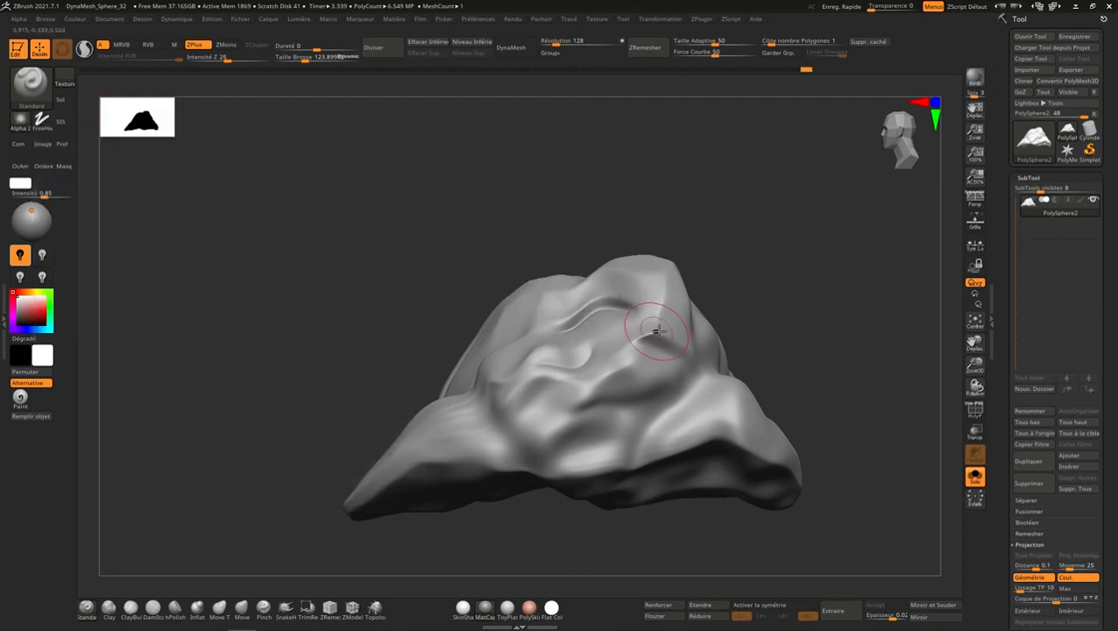
# Step: Subdivide the rock once more and set up a DragRect stroke with a brush size of about 201
pyautogui.hotkey('ctrl', 'd')
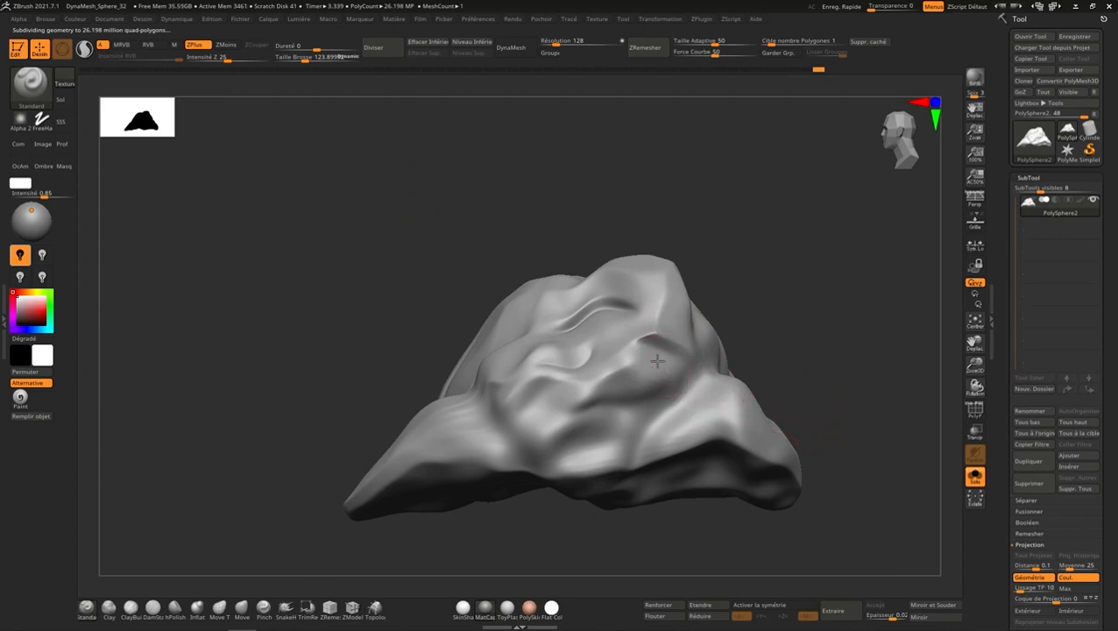
pyautogui.press('ctrl')
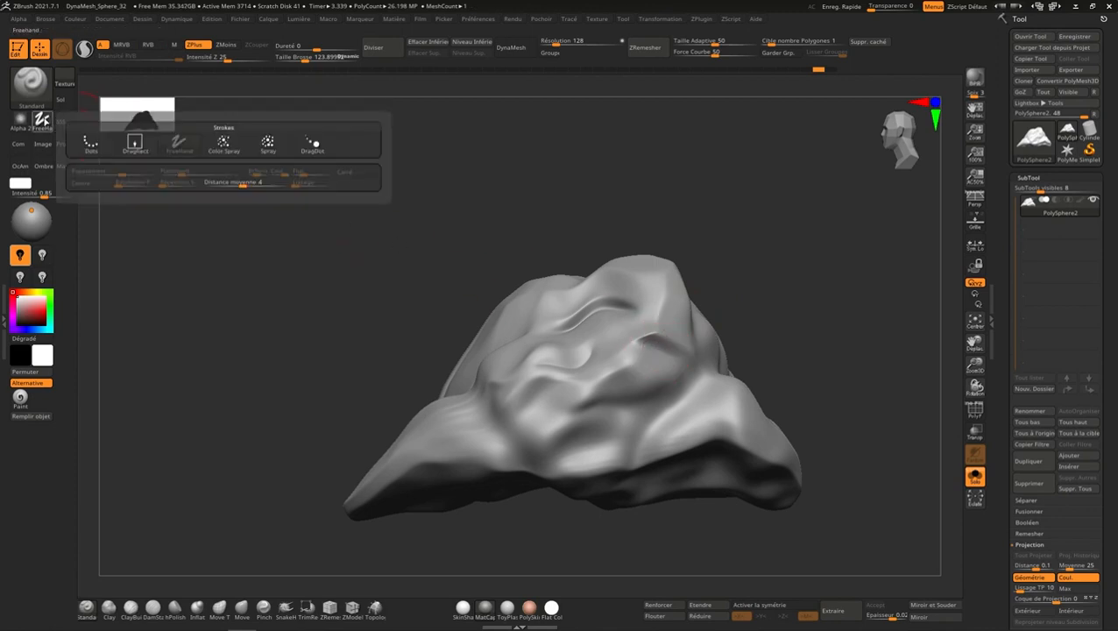
pyautogui.click(41, 120)
pyautogui.click(147, 147)
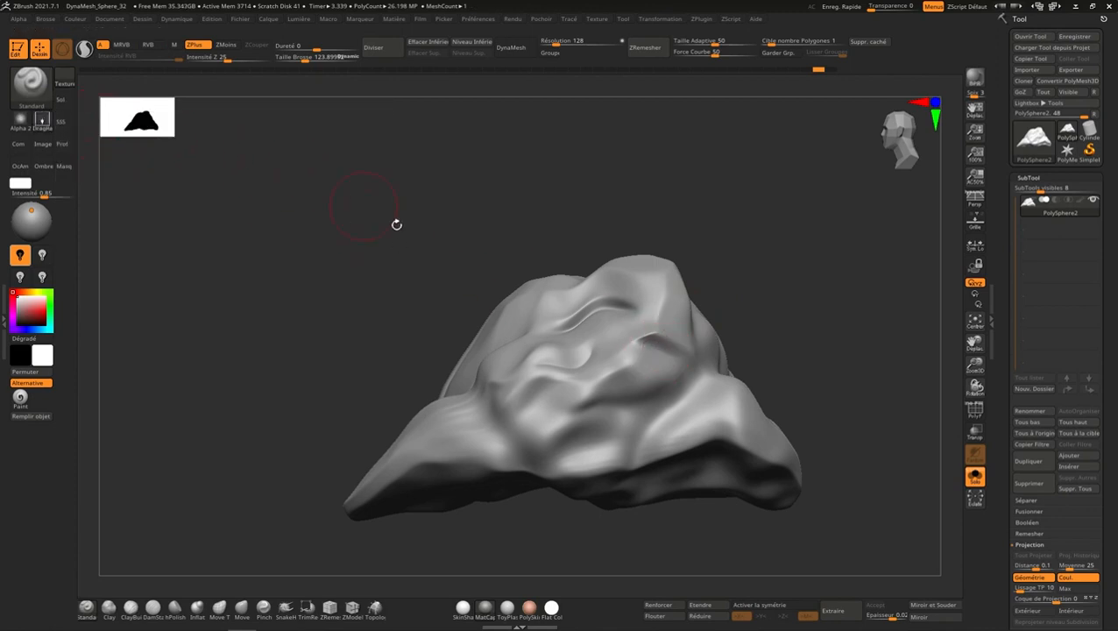
pyautogui.press('s')
pyautogui.moveTo(564, 349); pyautogui.dragTo(572, 350)
# Step: Stamp the Alpha 20 texture over the rock's front face and around its adjoining end
pyautogui.moveTo(636, 414)
pyautogui.mouseDown()
pyautogui.moveTo(711, 292)
pyautogui.moveTo(781, 238)
pyautogui.moveTo(831, 170)
pyautogui.mouseUp()
pyautogui.moveTo(747, 307); pyautogui.dragTo(744, 312)
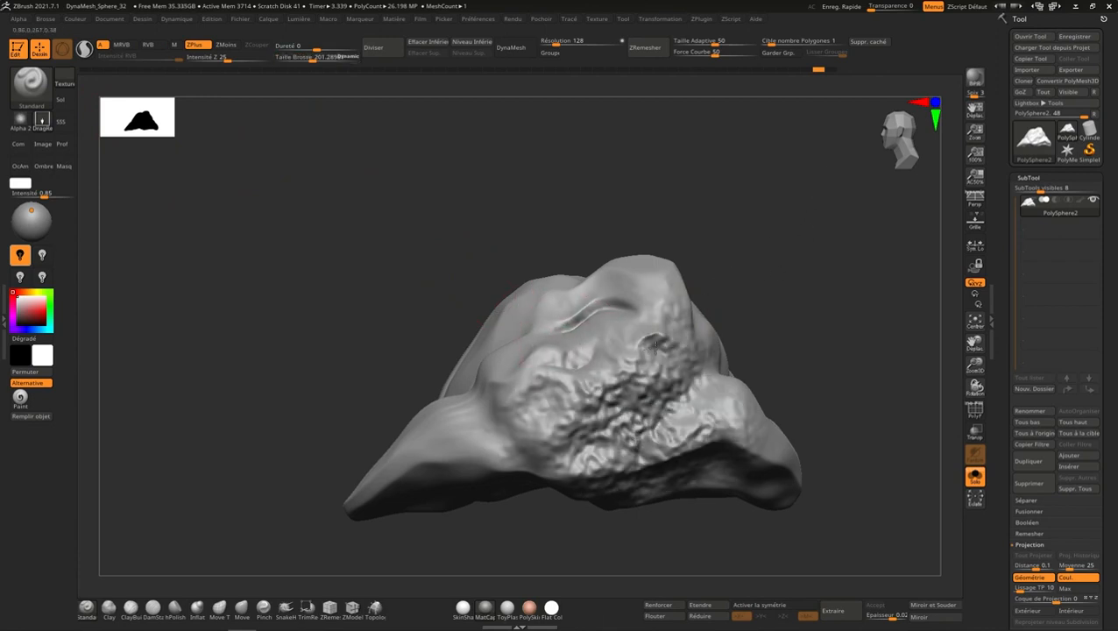
pyautogui.moveTo(655, 351); pyautogui.dragTo(720, 327, button='right')
pyautogui.moveTo(502, 412)
pyautogui.mouseDown()
pyautogui.moveTo(461, 429)
pyautogui.moveTo(671, 167)
pyautogui.mouseUp()
pyautogui.moveTo(505, 392)
pyautogui.mouseDown(button='right')
pyautogui.moveTo(487, 352)
pyautogui.moveTo(500, 317)
pyautogui.moveTo(536, 374)
pyautogui.moveTo(558, 446)
pyautogui.mouseUp(button='right')
pyautogui.moveTo(514, 371)
pyautogui.mouseDown()
pyautogui.moveTo(542, 250)
pyautogui.moveTo(607, 103)
pyautogui.mouseUp()
pyautogui.moveTo(528, 441); pyautogui.dragTo(589, 403, button='right')
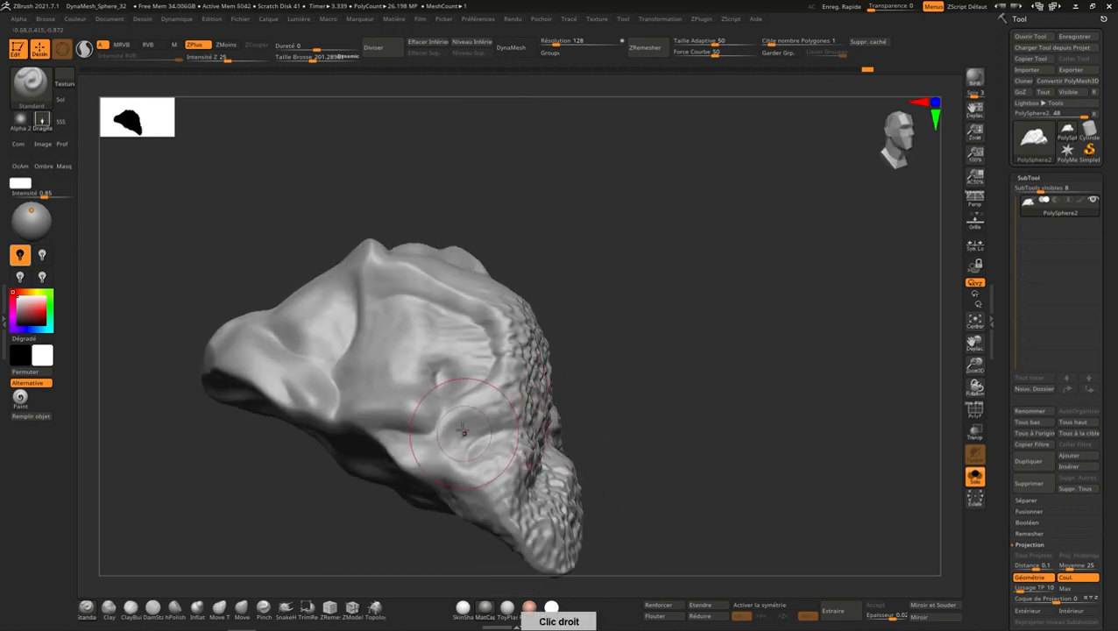
# Step: Stamp the Alpha 20 texture over the opposite flank, out to the rock's protruding tip
pyautogui.moveTo(463, 433); pyautogui.dragTo(531, 237)
pyautogui.keyDown('alt'); pyautogui.moveTo(503, 364); pyautogui.dragTo(629, 442, button='right'); pyautogui.keyUp('alt')
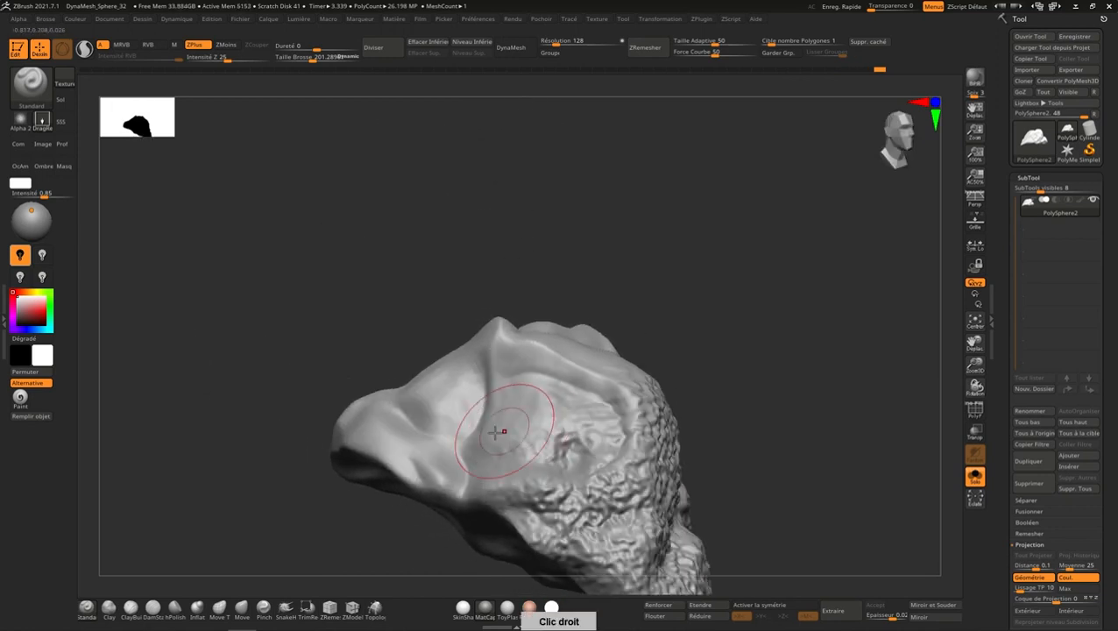
pyautogui.moveTo(499, 431); pyautogui.dragTo(616, 277)
pyautogui.moveTo(637, 441)
pyautogui.mouseDown(button='right')
pyautogui.moveTo(554, 400)
pyautogui.moveTo(491, 401)
pyautogui.mouseUp(button='right')
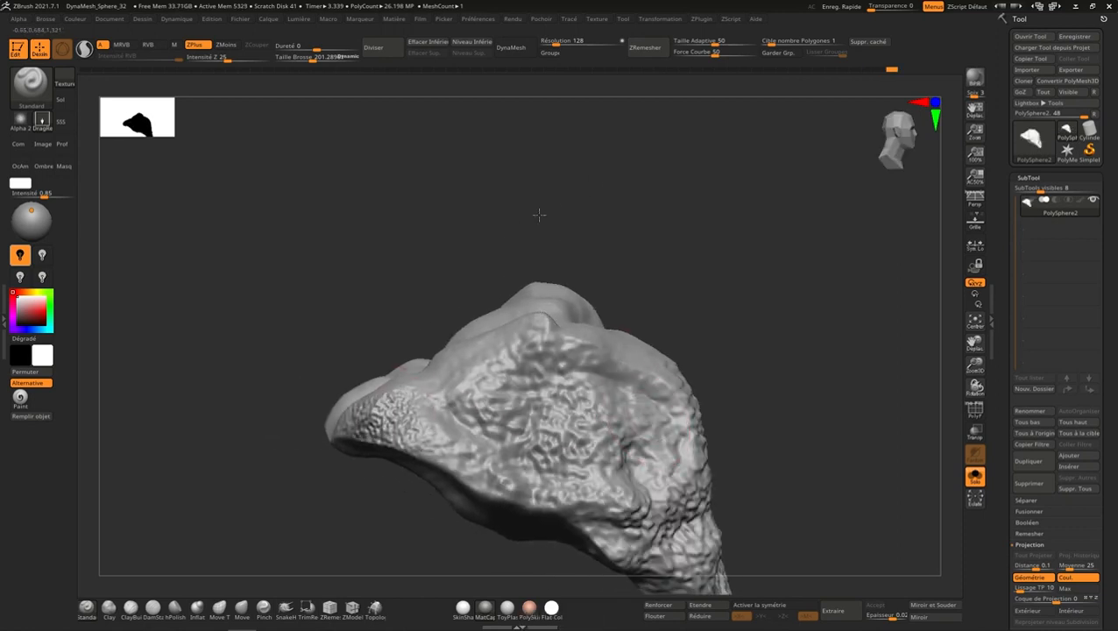
pyautogui.moveTo(565, 387)
pyautogui.mouseDown(button='right')
pyautogui.moveTo(734, 311)
pyautogui.moveTo(792, 305)
pyautogui.mouseUp(button='right')
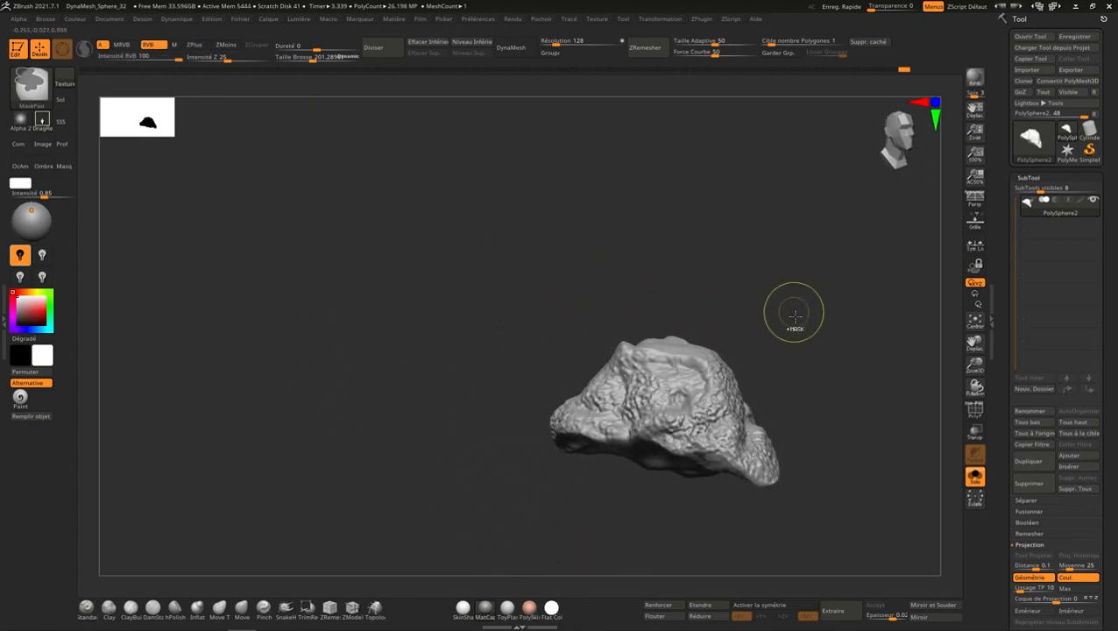
# Step: Undo all the Alpha 20 stamps and the extra subdivision of the rock
pyautogui.hotkey('ctrl', 'z')
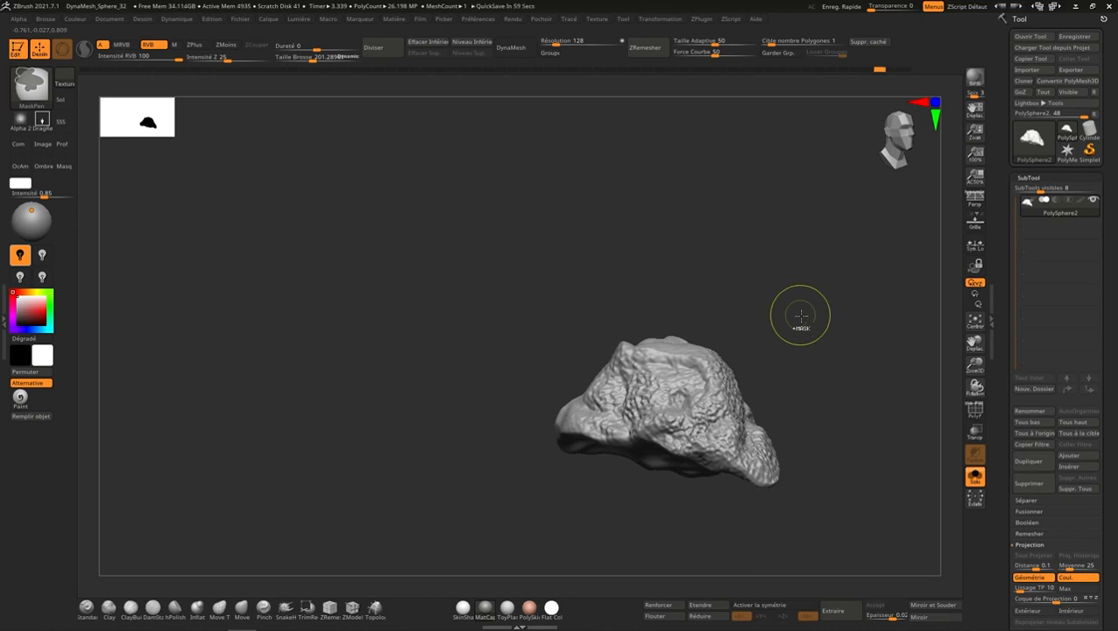
pyautogui.hotkey('ctrl', 'z')
pyautogui.moveTo(800, 316); pyautogui.dragTo(819, 306, button='right')
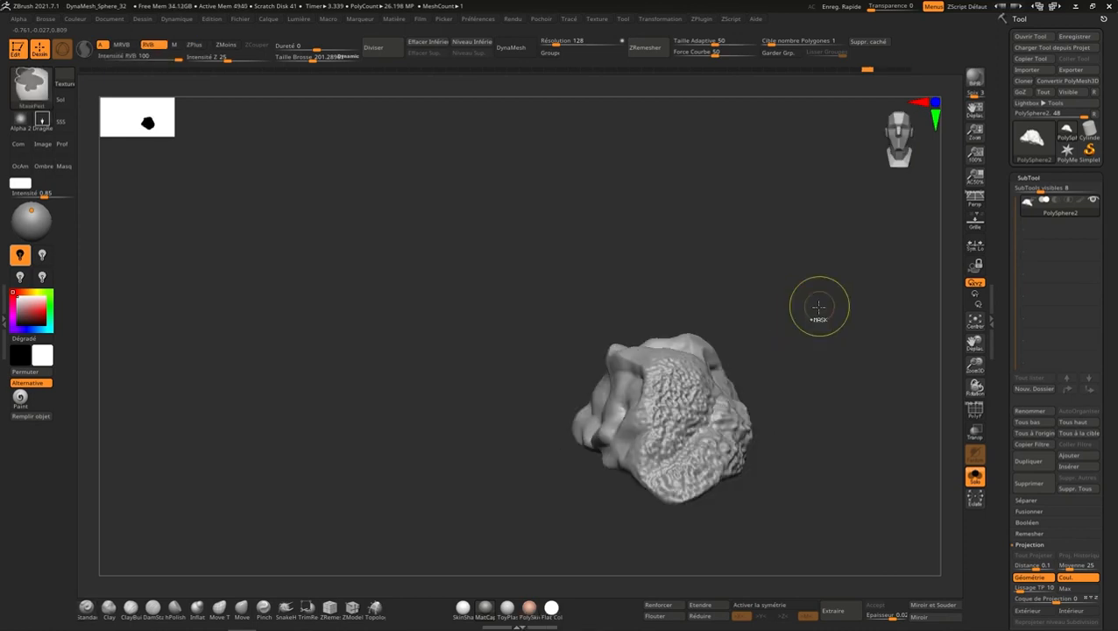
pyautogui.hotkey('ctrl', 'z')
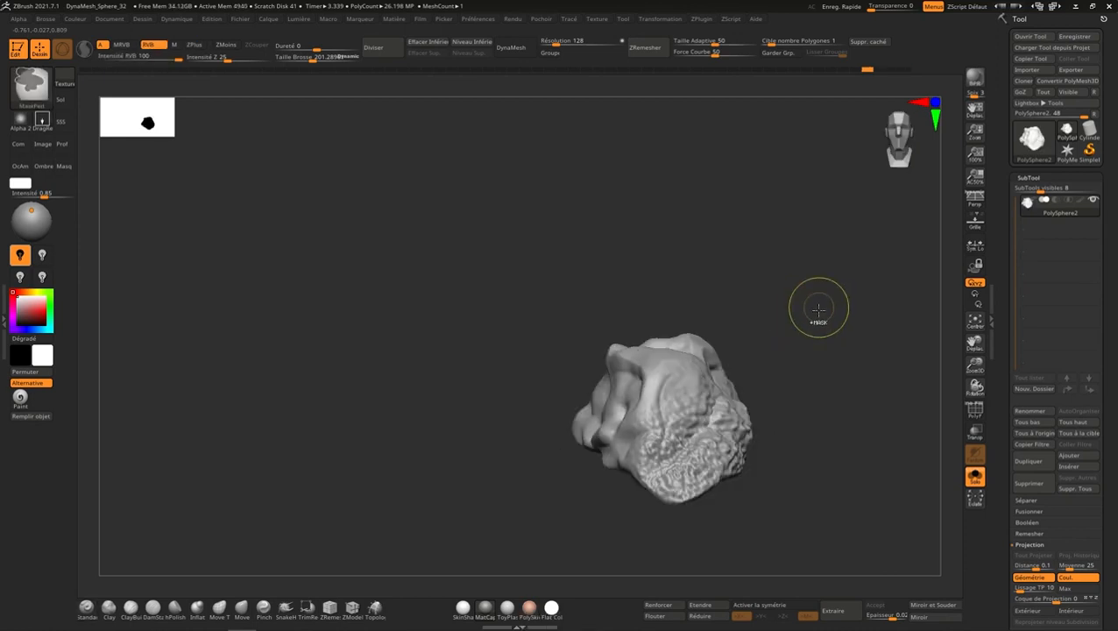
pyautogui.hotkey('ctrl', 'z')
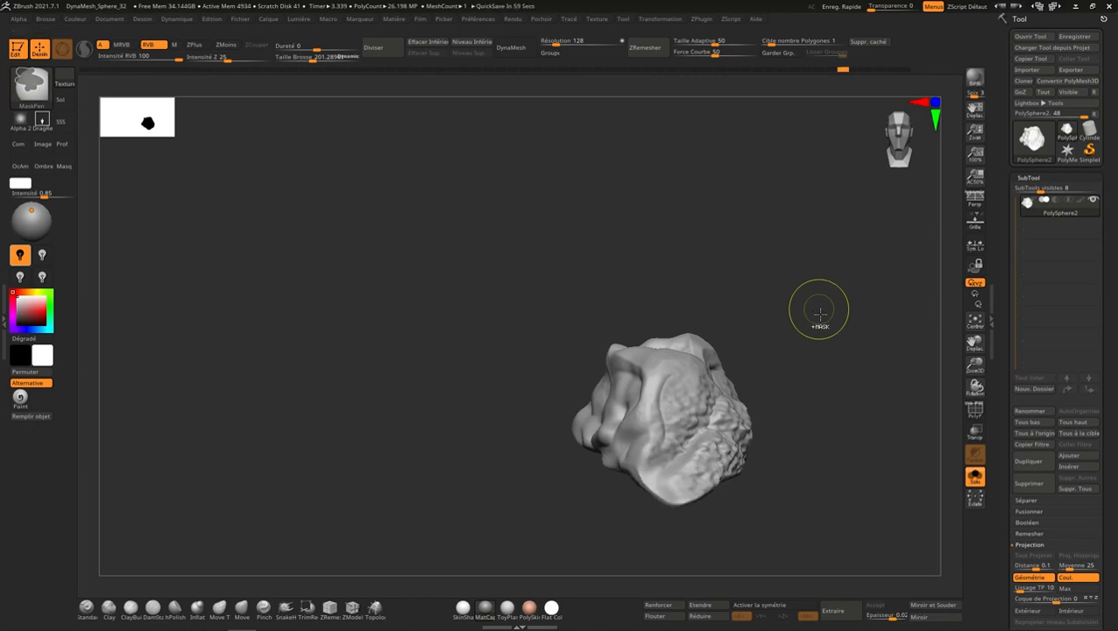
pyautogui.hotkey('ctrl', 'z')
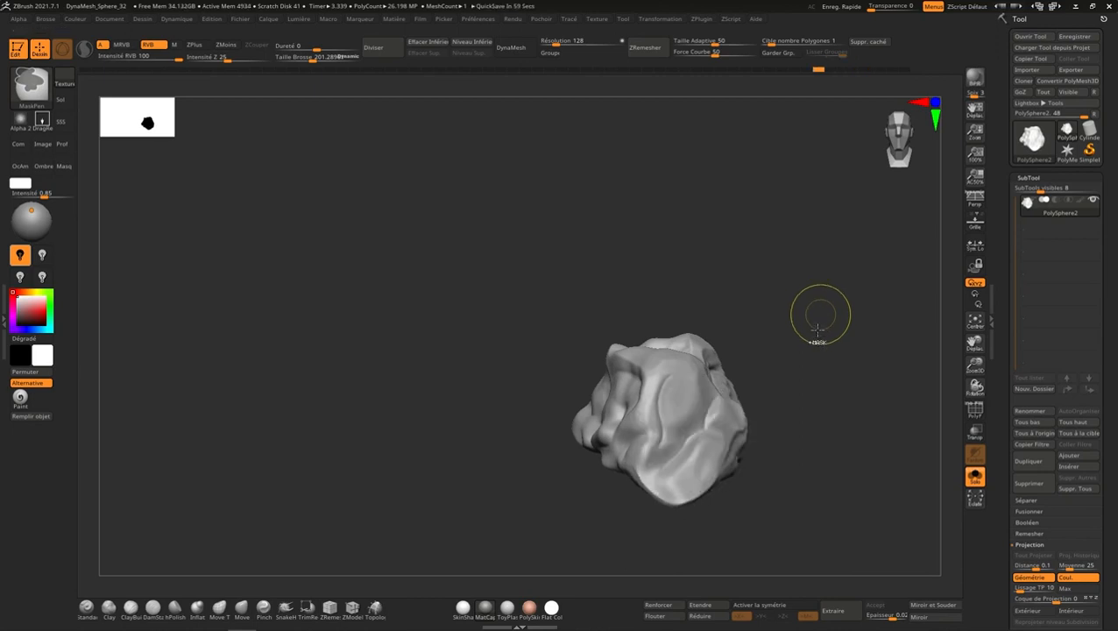
pyautogui.moveTo(821, 315)
pyautogui.mouseDown(button='right')
pyautogui.moveTo(804, 342)
pyautogui.moveTo(764, 341)
pyautogui.moveTo(769, 353)
pyautogui.moveTo(747, 359)
pyautogui.moveTo(779, 359)
pyautogui.mouseUp(button='right')
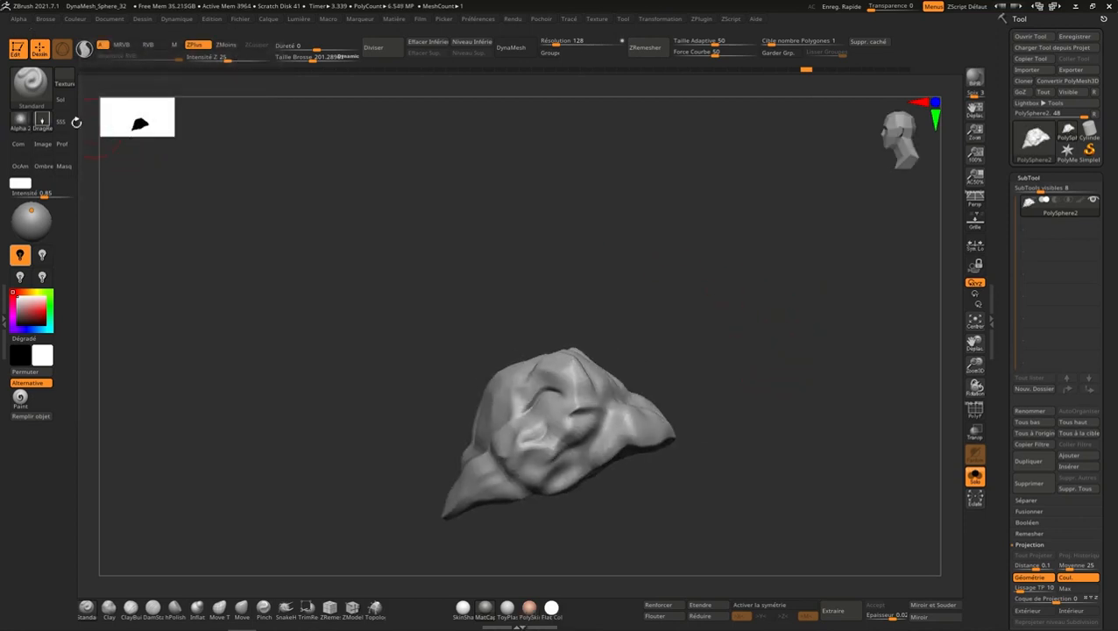
# Step: Choose Alpha 64 and stamp its cracked-stone pattern over several sides of the rock
pyautogui.click(19, 121)
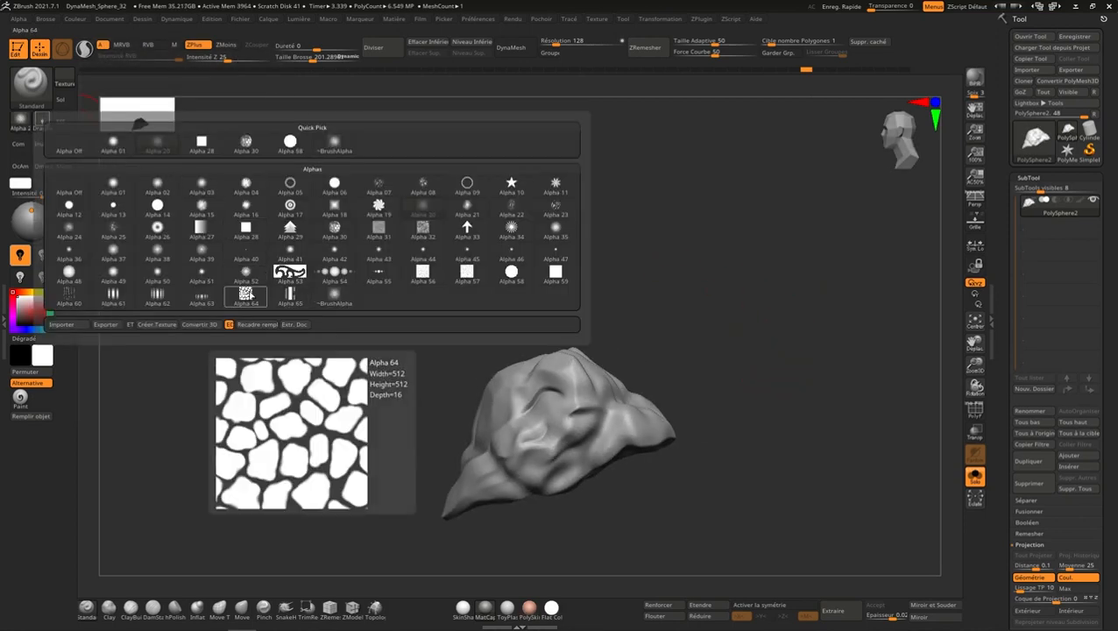
pyautogui.click(247, 295)
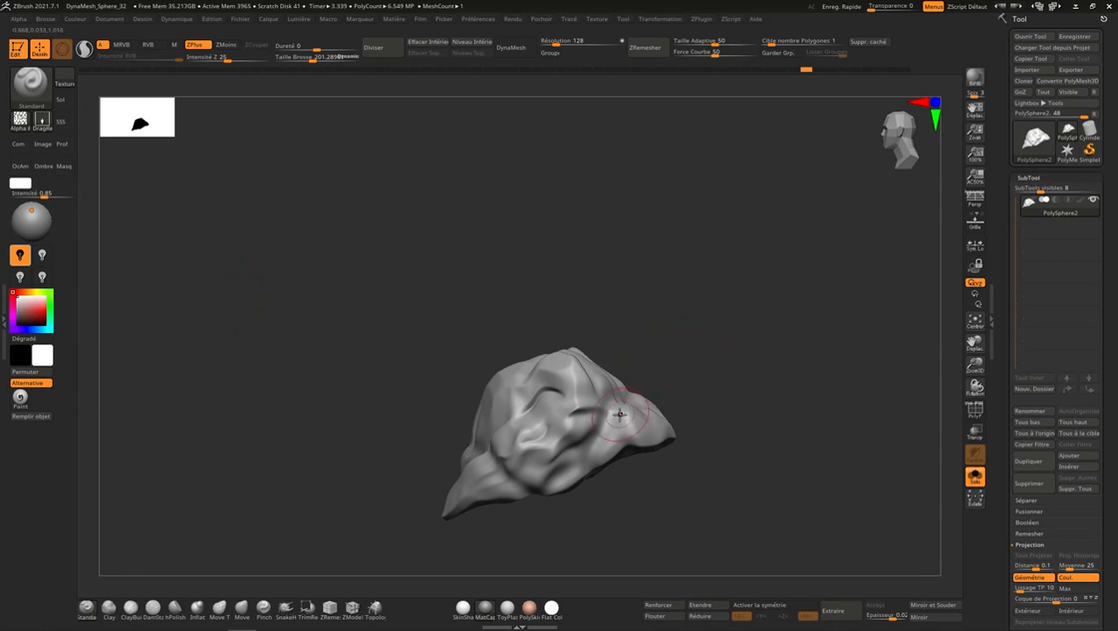
pyautogui.moveTo(619, 415)
pyautogui.mouseDown()
pyautogui.moveTo(691, 272)
pyautogui.moveTo(678, 157)
pyautogui.moveTo(703, 113)
pyautogui.mouseUp()
pyautogui.moveTo(602, 321)
pyautogui.mouseDown(button='right')
pyautogui.moveTo(626, 324)
pyautogui.moveTo(663, 291)
pyautogui.mouseUp(button='right')
pyautogui.moveTo(544, 414); pyautogui.dragTo(459, 245, button='right')
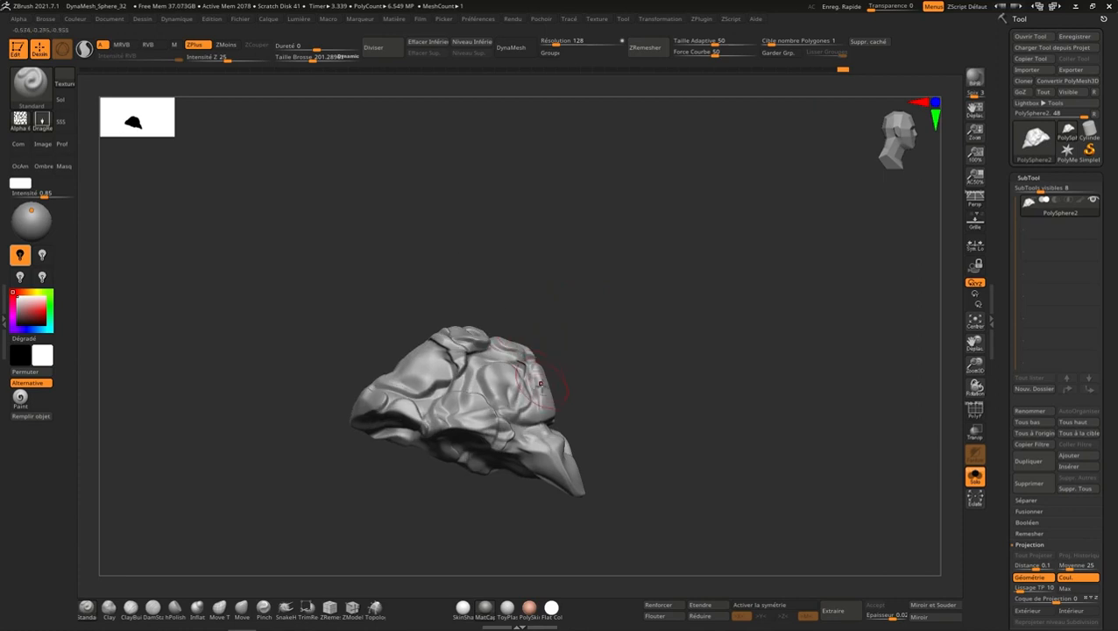
# Step: Undo the Alpha 64 stamps and try one large stamp on the rock's flank
pyautogui.moveTo(539, 388)
pyautogui.mouseDown(button='right')
pyautogui.moveTo(574, 411)
pyautogui.moveTo(553, 368)
pyautogui.mouseUp(button='right')
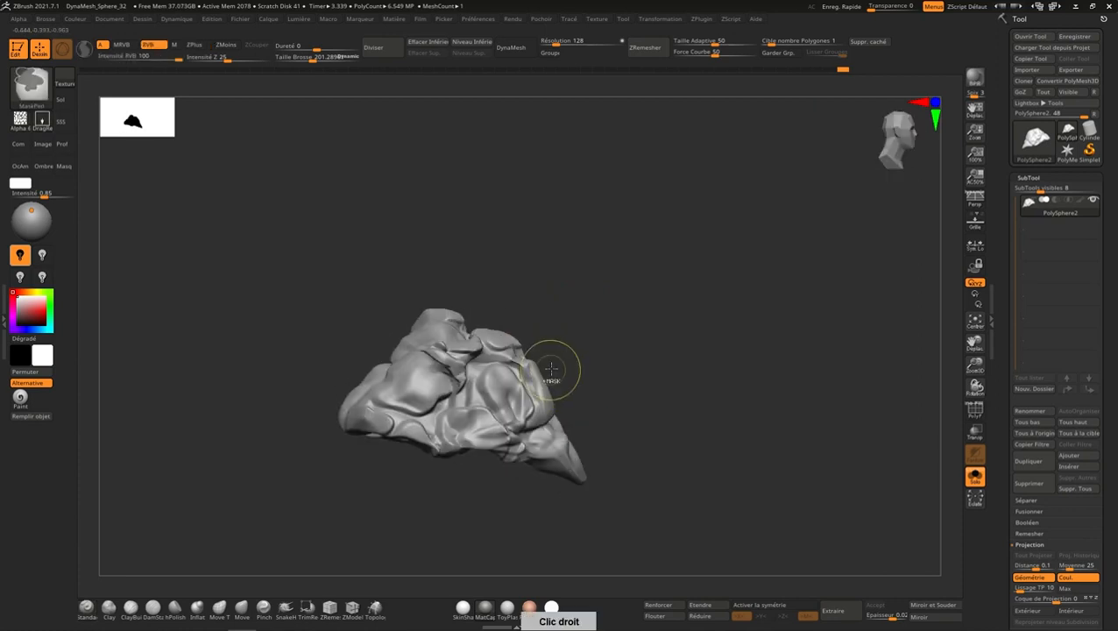
pyautogui.press('ctrl')
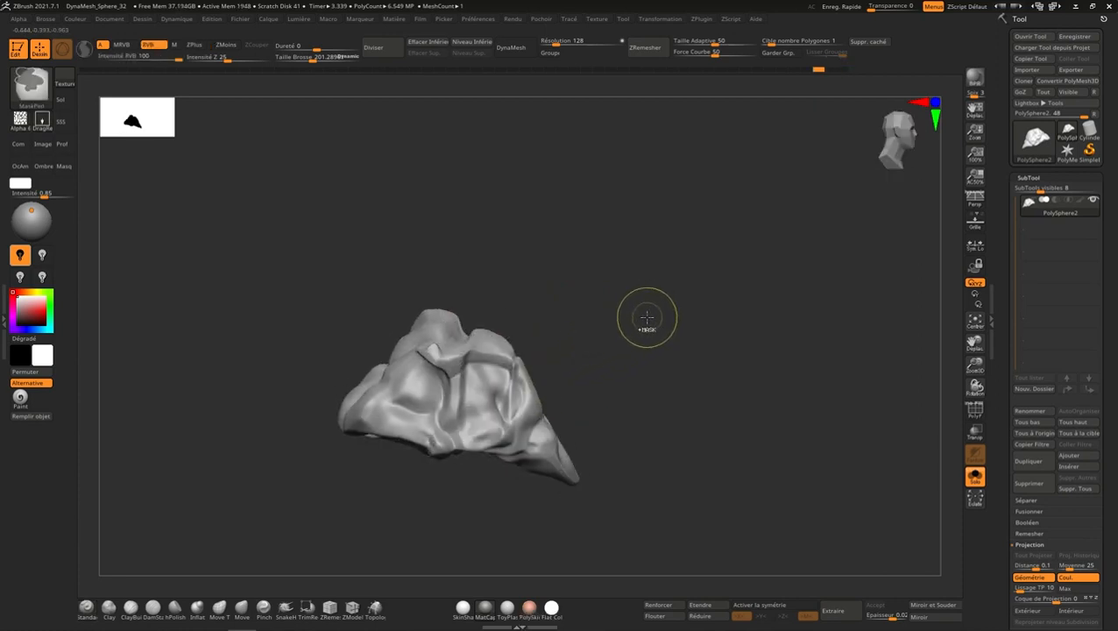
pyautogui.hotkey('ctrl', 'z')
pyautogui.moveTo(467, 384)
pyautogui.mouseDown()
pyautogui.moveTo(530, 90)
pyautogui.moveTo(547, 81)
pyautogui.mouseUp()
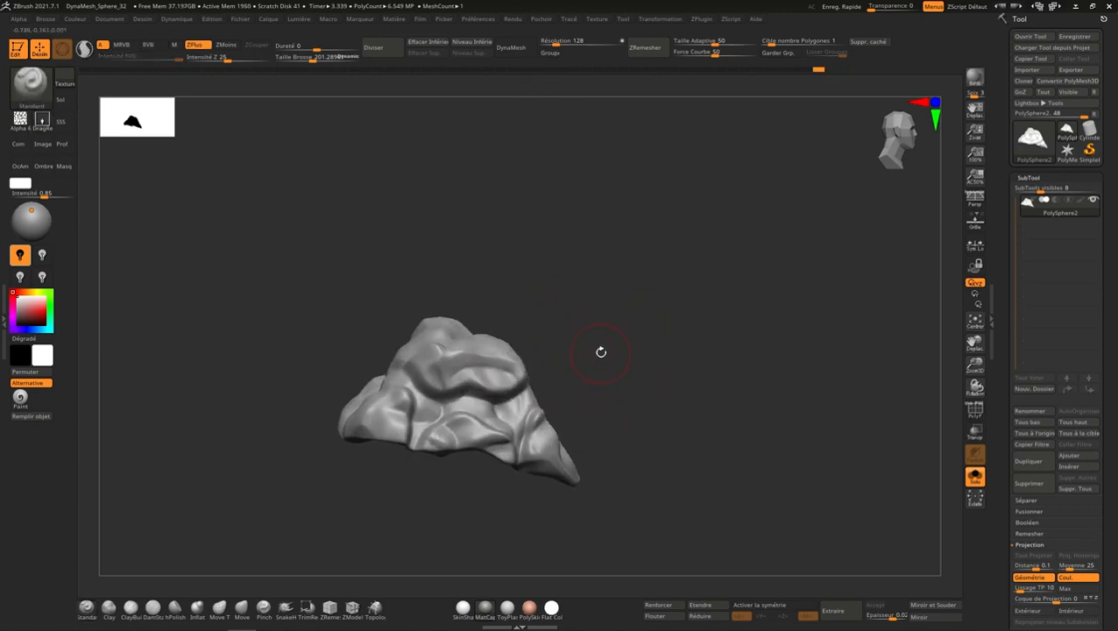
pyautogui.moveTo(601, 351); pyautogui.dragTo(504, 328, button='right')
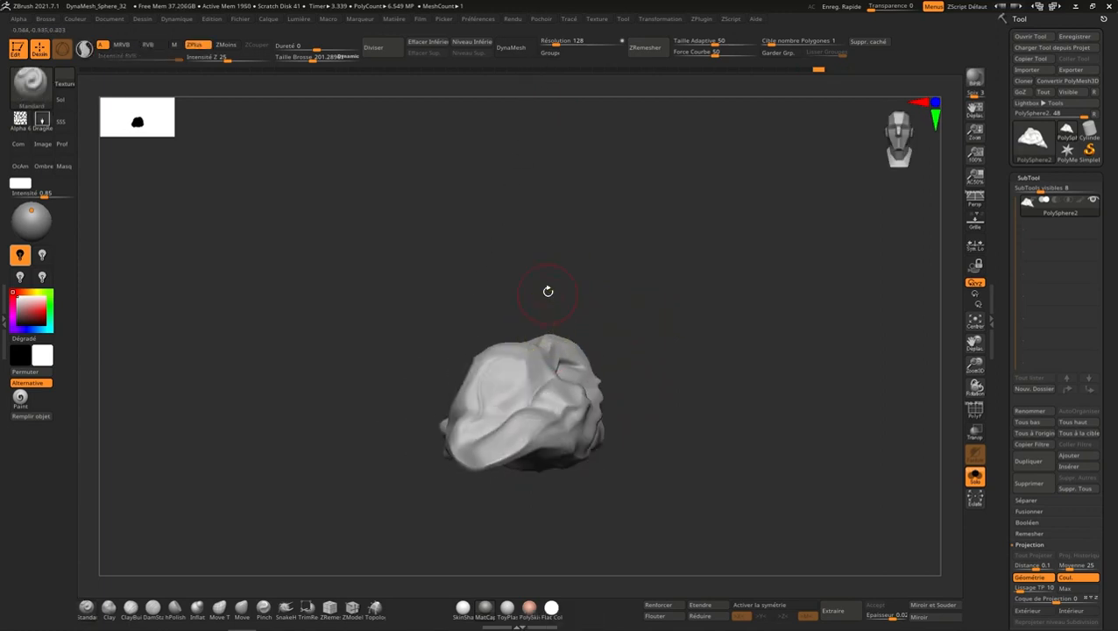
# Step: Change the alpha to Alpha 25 and stamp it in large patches over the rock's end and front face
pyautogui.click(13, 123)
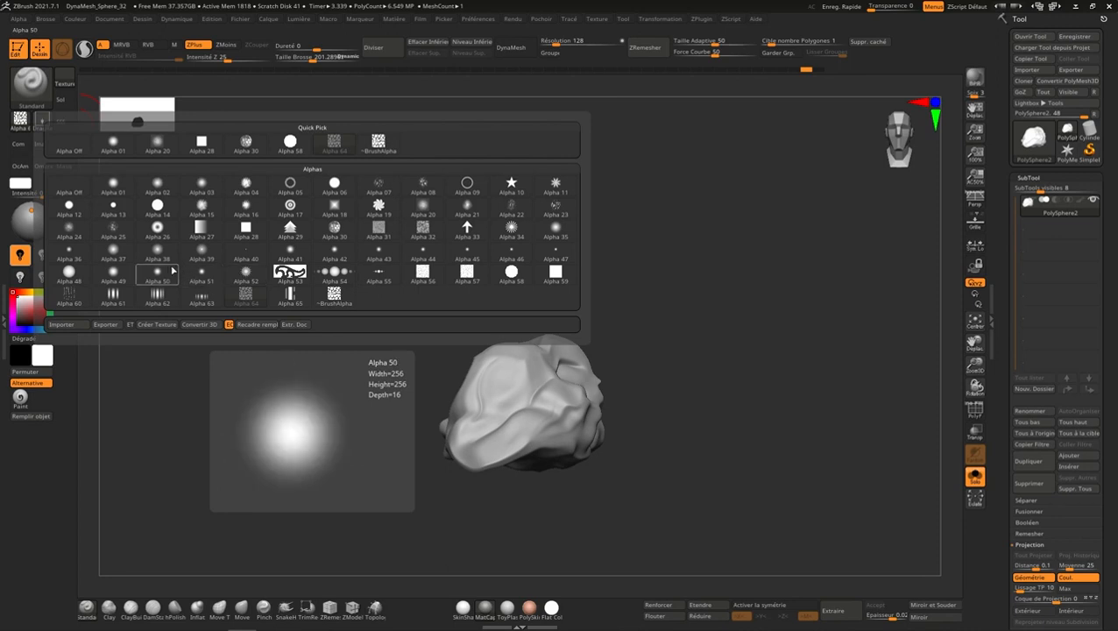
pyautogui.click(131, 230)
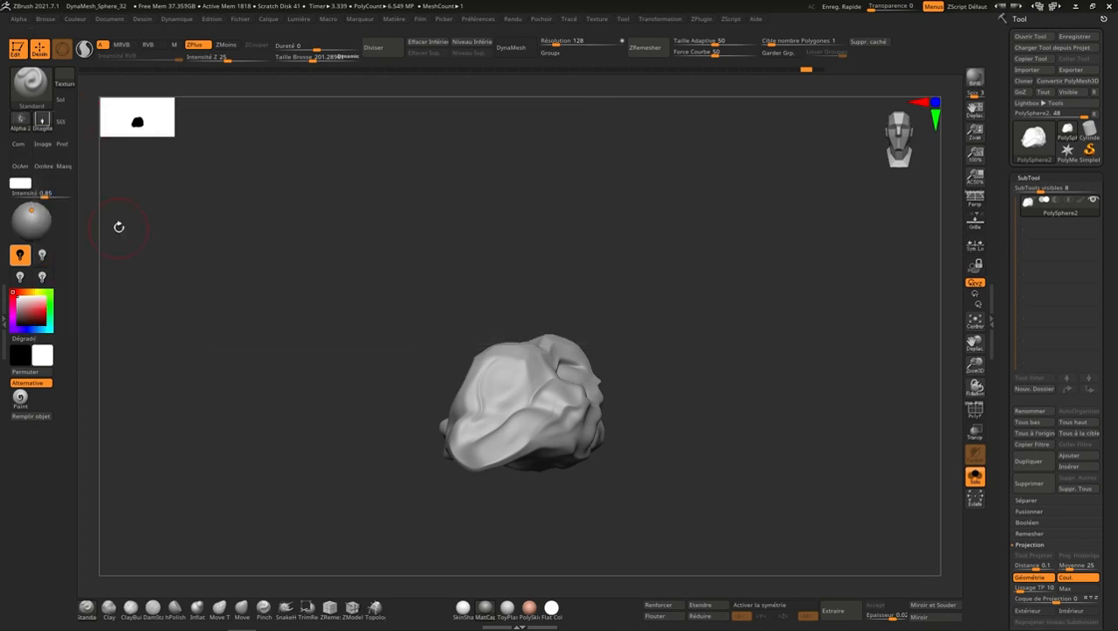
pyautogui.moveTo(582, 305); pyautogui.dragTo(647, 220)
pyautogui.moveTo(648, 255); pyautogui.dragTo(719, 272, button='right')
pyautogui.moveTo(592, 381); pyautogui.dragTo(698, 286)
pyautogui.moveTo(653, 360); pyautogui.dragTo(664, 353, button='right')
pyautogui.moveTo(609, 305); pyautogui.dragTo(583, 262)
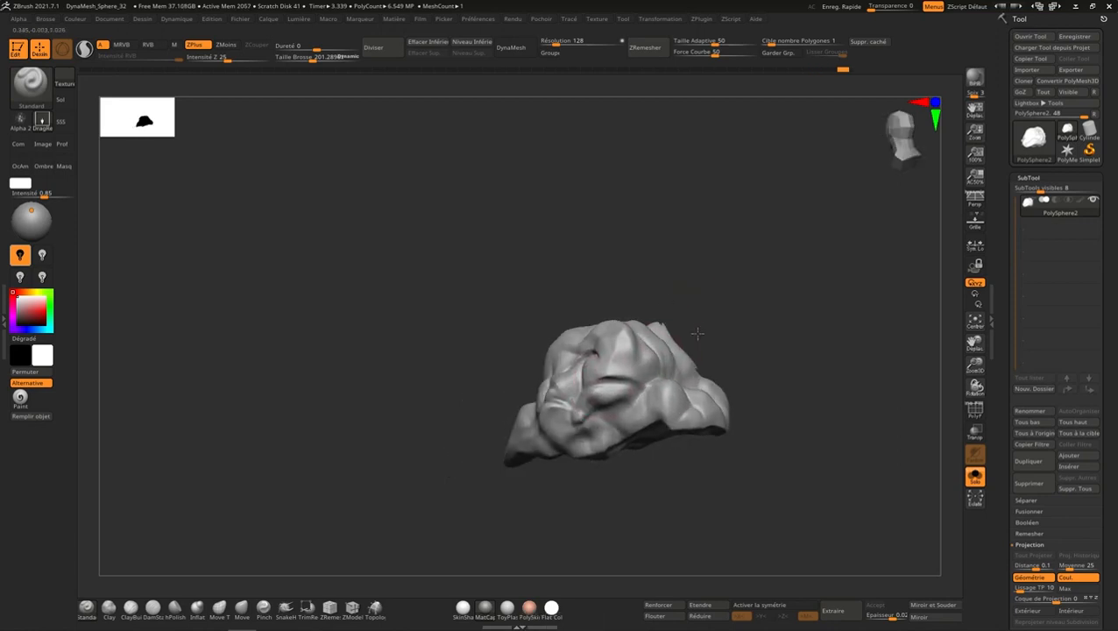
pyautogui.moveTo(697, 334)
pyautogui.mouseDown(button='right')
pyautogui.moveTo(722, 326)
pyautogui.moveTo(656, 381)
pyautogui.mouseUp(button='right')
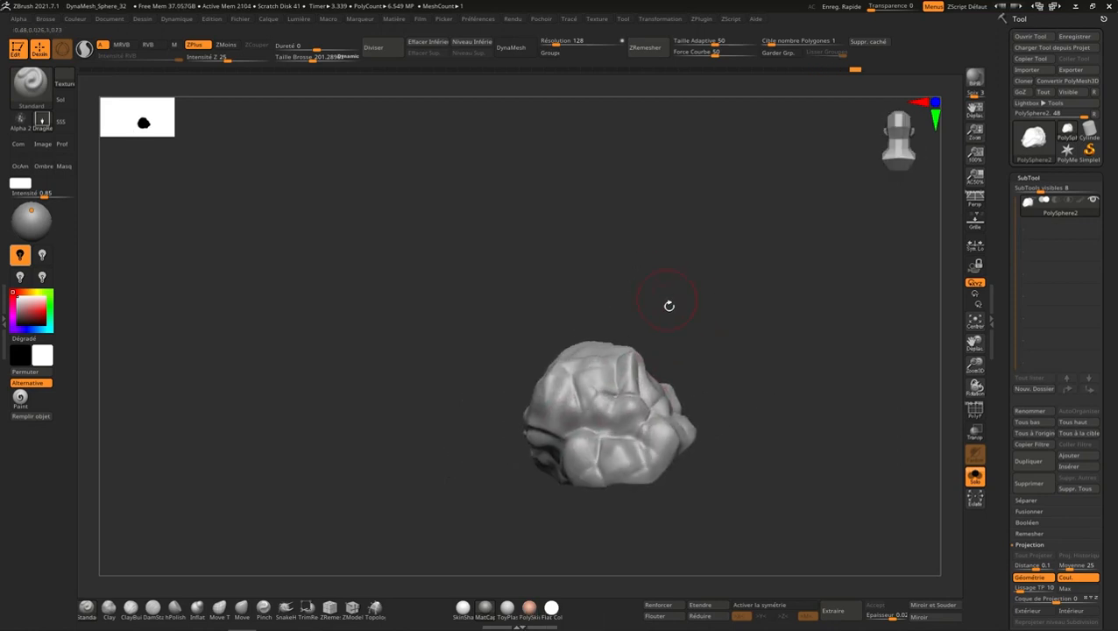
# Step: Stamp more Alpha 25 patches over the rock's far end and opposite face
pyautogui.moveTo(669, 304); pyautogui.dragTo(649, 327, button='right')
pyautogui.moveTo(648, 325)
pyautogui.mouseDown()
pyautogui.moveTo(753, 170)
pyautogui.moveTo(747, 210)
pyautogui.mouseUp()
pyautogui.moveTo(701, 245); pyautogui.dragTo(727, 227, button='right')
pyautogui.moveTo(687, 355)
pyautogui.mouseDown()
pyautogui.moveTo(751, 277)
pyautogui.moveTo(755, 241)
pyautogui.mouseUp()
pyautogui.moveTo(758, 247); pyautogui.dragTo(791, 290, button='right')
pyautogui.click(918, 135)
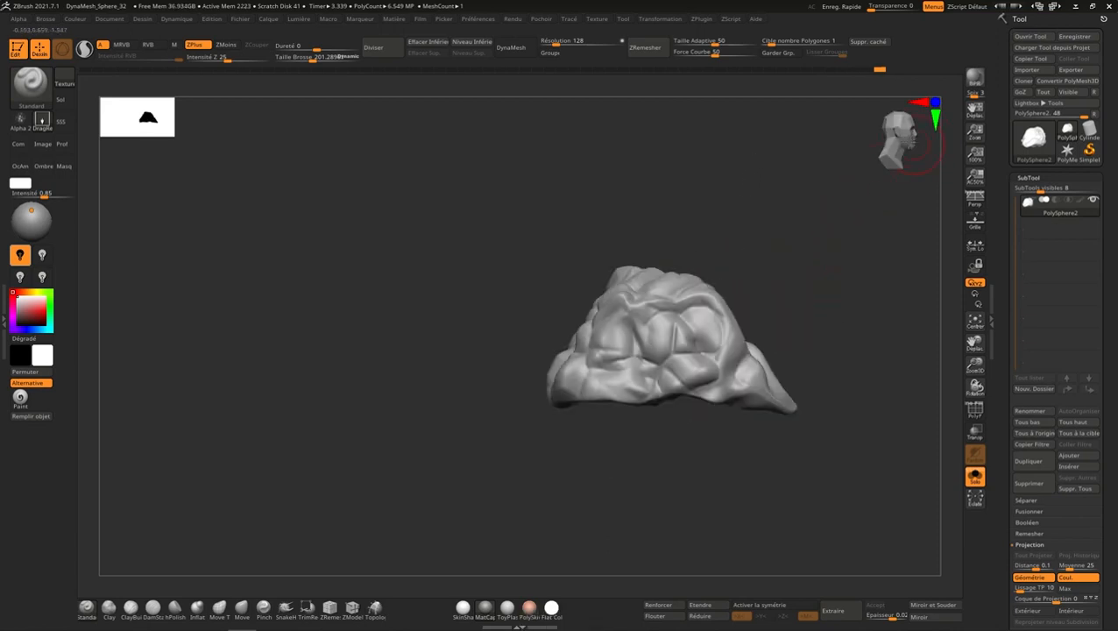
pyautogui.click(915, 148)
pyautogui.moveTo(887, 140)
pyautogui.mouseDown()
pyautogui.moveTo(876, 149)
pyautogui.moveTo(911, 145)
pyautogui.mouseUp()
pyautogui.moveTo(784, 270); pyautogui.dragTo(762, 266, button='right')
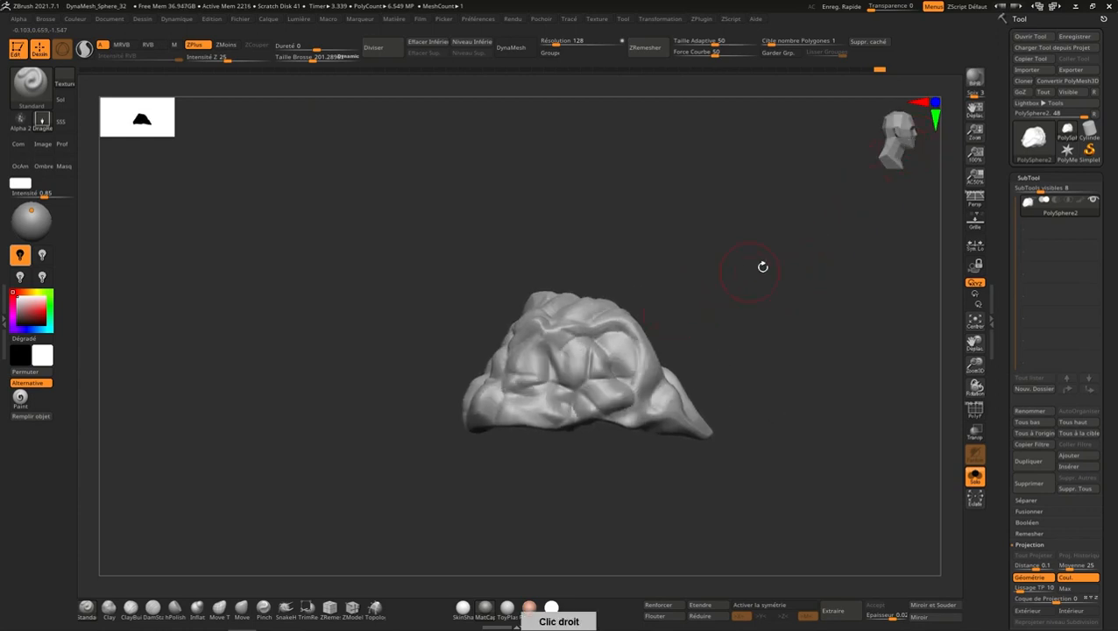
# Step: Undo the last Alpha 25 stamps on the rock's opposite face
pyautogui.press('ctrl')
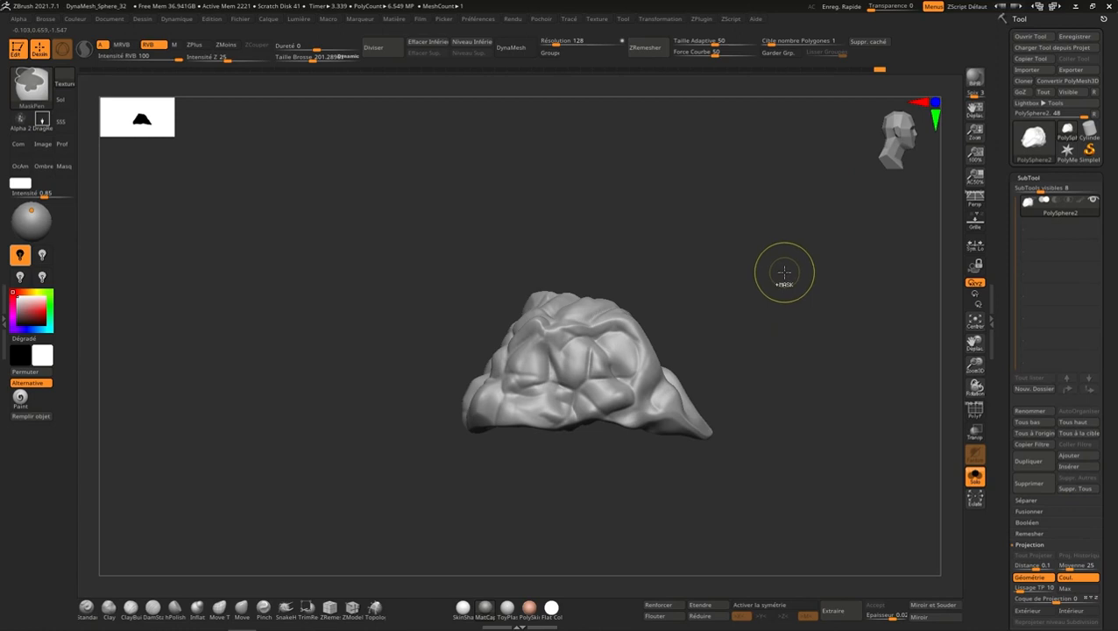
pyautogui.hotkey('ctrl', 'z')
pyautogui.hotkey('ctrl', 'z')
pyautogui.hotkey('ctrl', 'z')
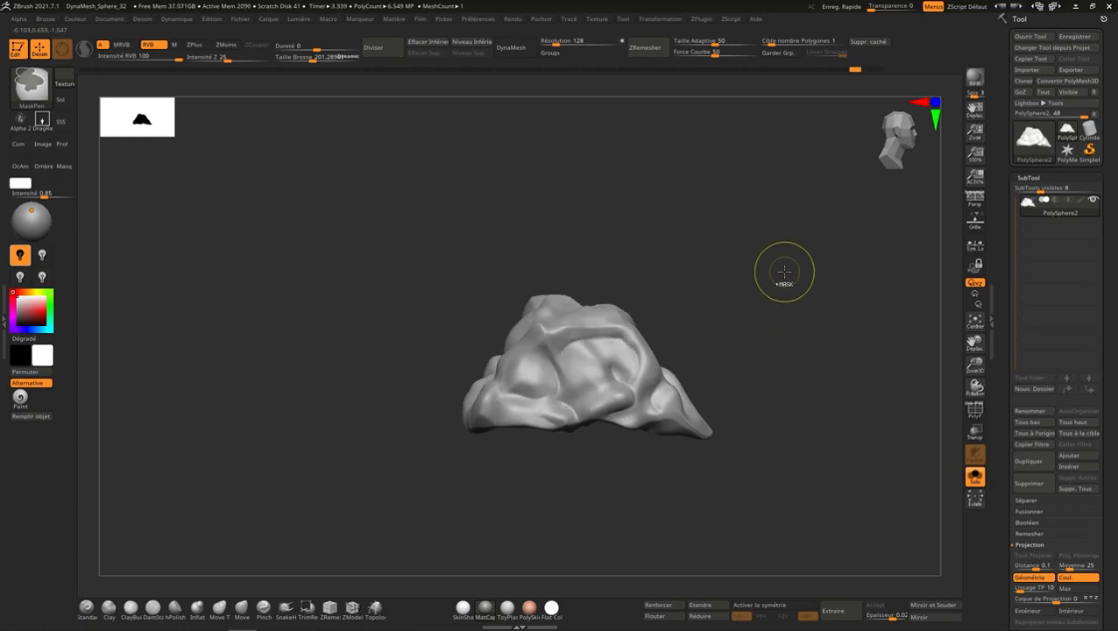
# Step: Undo the remaining Alpha 25 stamps all around the rock to restore its smooth surface
pyautogui.hotkey('ctrl', 'z')
pyautogui.hotkey('ctrl', 'z')
pyautogui.hotkey('ctrl', 'z')
pyautogui.moveTo(780, 264); pyautogui.dragTo(795, 262, button='right')
pyautogui.hotkey('ctrl', 'z')
pyautogui.moveTo(739, 289)
pyautogui.mouseDown(button='right')
pyautogui.moveTo(801, 277)
pyautogui.moveTo(781, 305)
pyautogui.moveTo(799, 302)
pyautogui.mouseUp(button='right')
pyautogui.hotkey('ctrl', 'z')
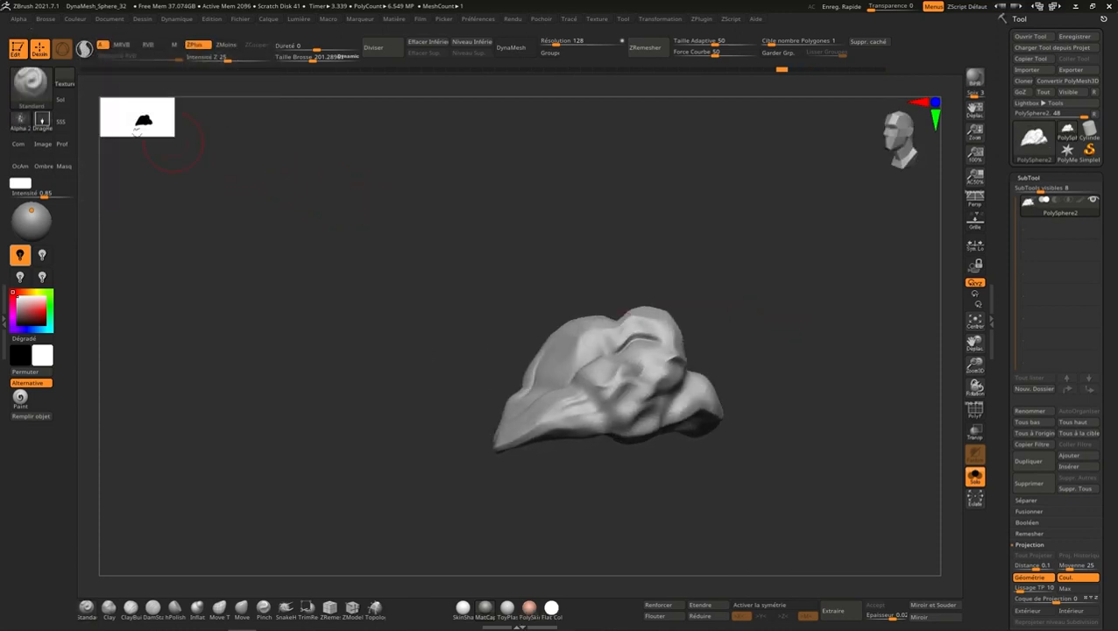
# Step: Try Alpha 22 with the Standard brush, stamping large patches over the rock's front face and narrow end
pyautogui.click(14, 111)
pyautogui.click(39, 123)
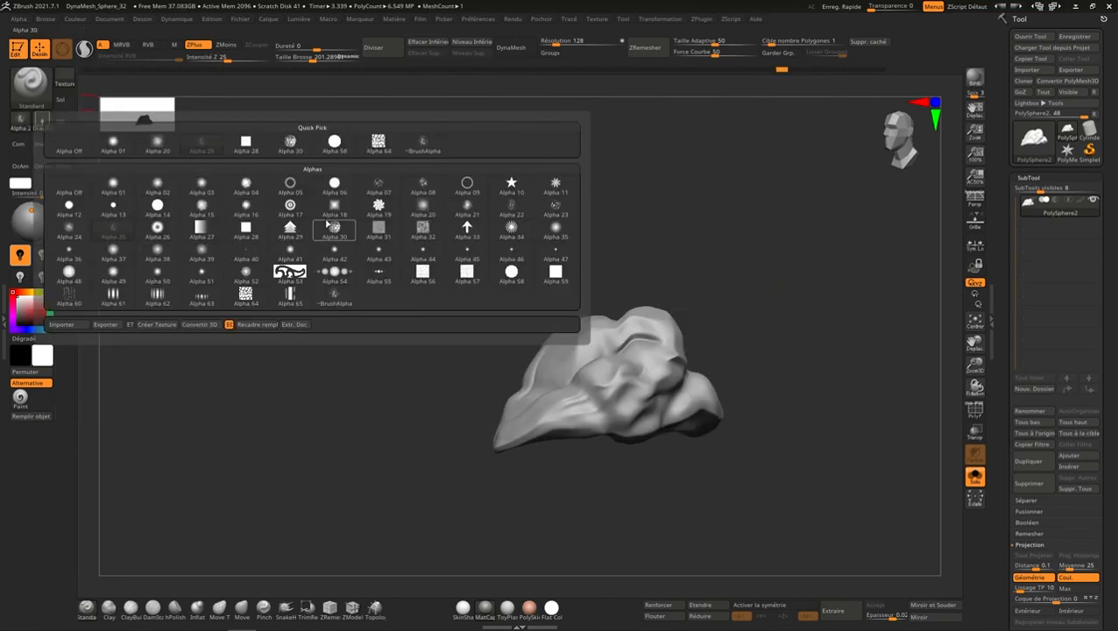
pyautogui.moveTo(395, 228)
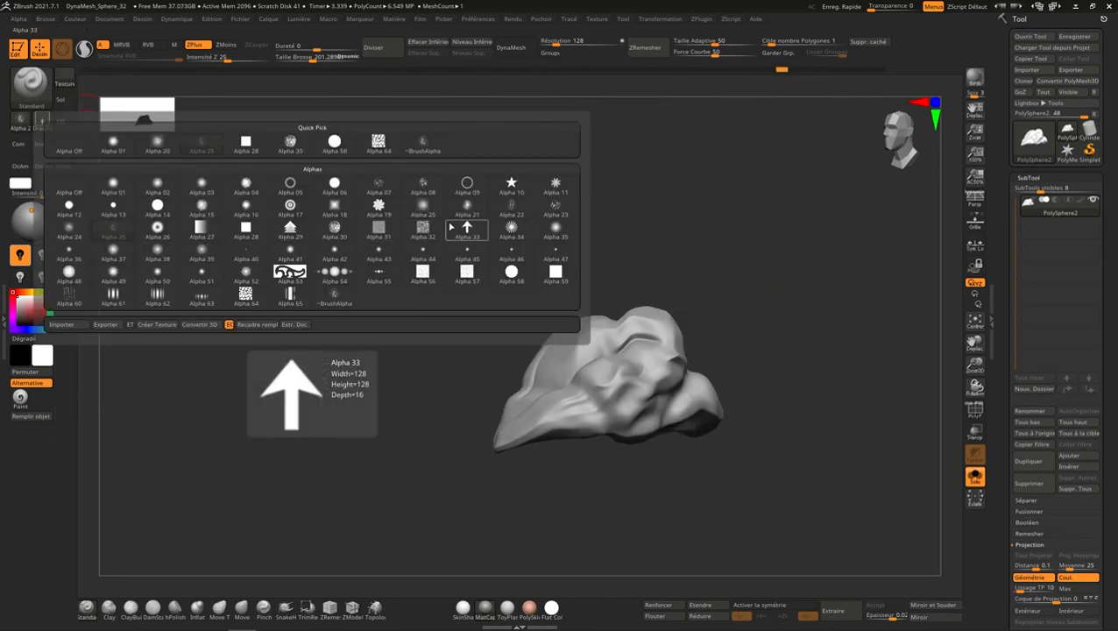
pyautogui.click(525, 212)
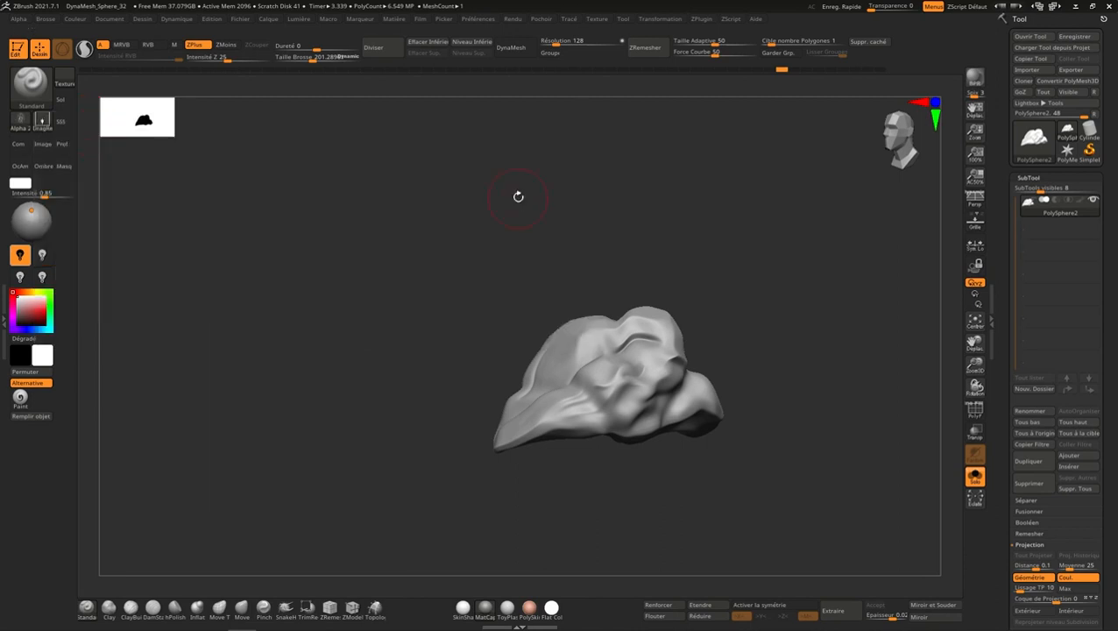
pyautogui.moveTo(631, 374)
pyautogui.mouseDown()
pyautogui.moveTo(698, 256)
pyautogui.moveTo(733, 161)
pyautogui.moveTo(726, 202)
pyautogui.mouseUp()
pyautogui.hotkey('ctrl', 'z')
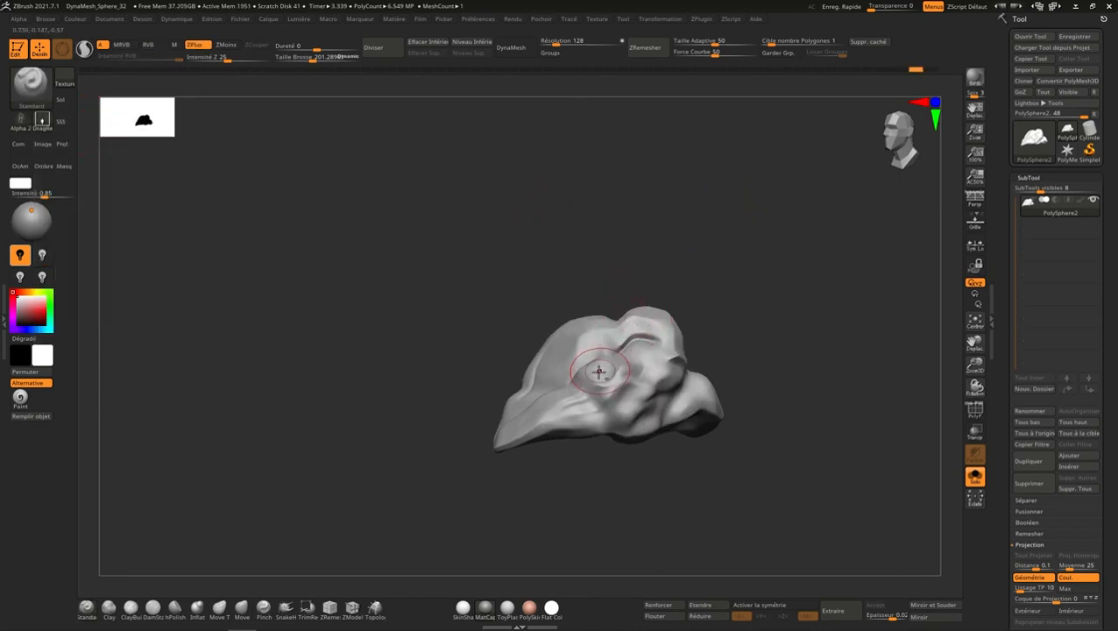
pyautogui.moveTo(662, 287)
pyautogui.mouseDown()
pyautogui.moveTo(711, 224)
pyautogui.moveTo(815, 143)
pyautogui.moveTo(737, 225)
pyautogui.mouseUp()
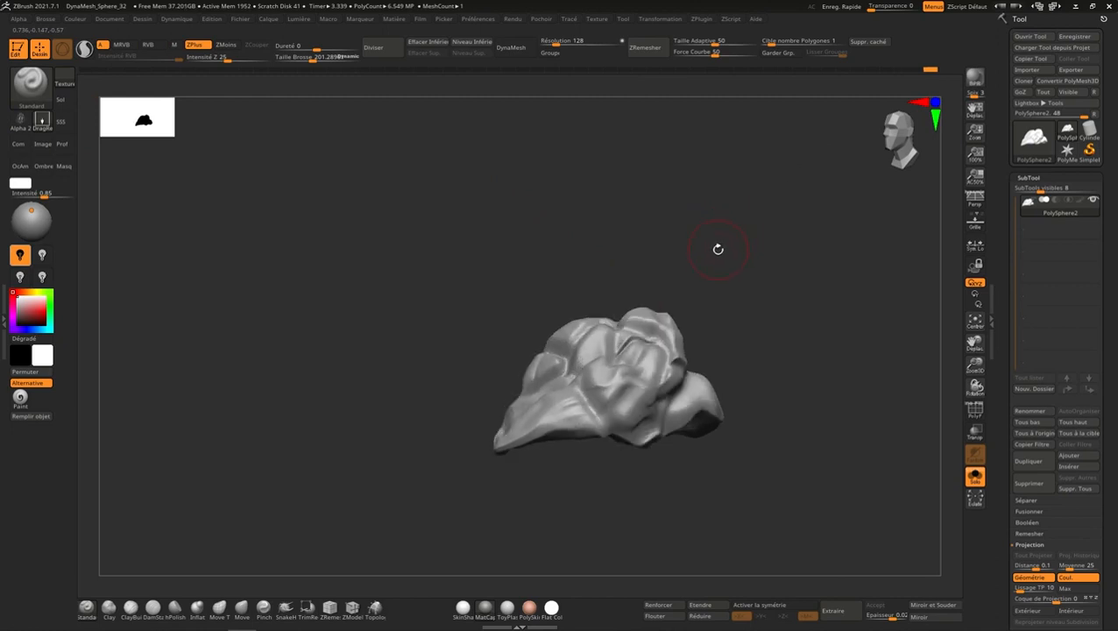
pyautogui.moveTo(716, 267); pyautogui.dragTo(739, 271, button='right')
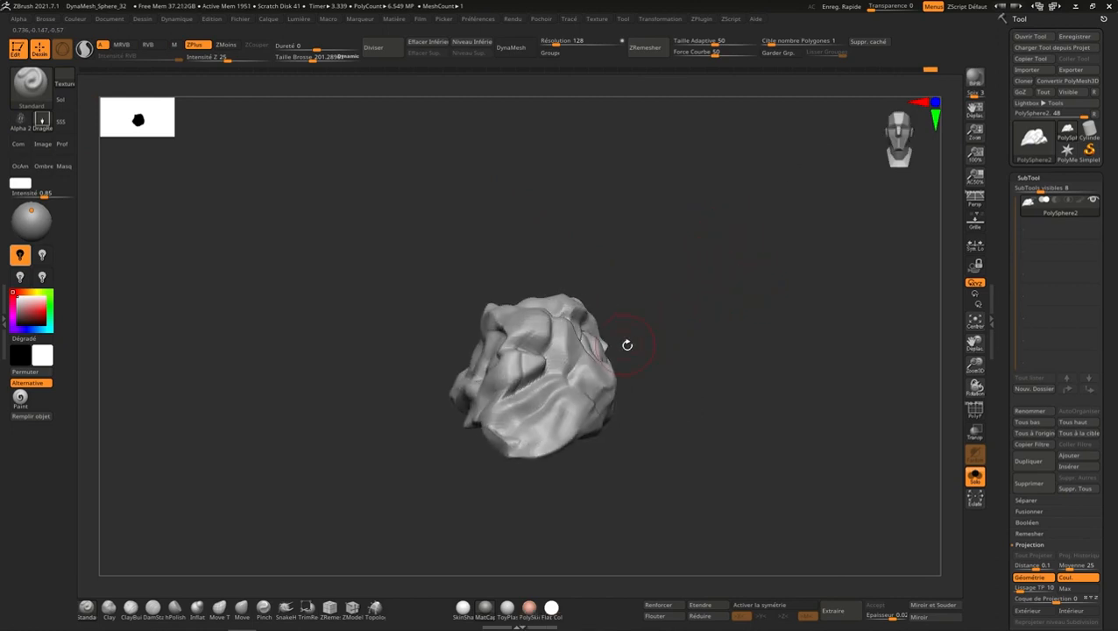
pyautogui.moveTo(626, 344); pyautogui.dragTo(674, 350, button='right')
pyautogui.moveTo(551, 377); pyautogui.dragTo(491, 263)
pyautogui.moveTo(716, 324)
pyautogui.mouseDown(button='right')
pyautogui.moveTo(701, 352)
pyautogui.moveTo(762, 296)
pyautogui.moveTo(741, 311)
pyautogui.moveTo(612, 296)
pyautogui.mouseUp(button='right')
# Step: Switch to the hPolish brush at a size of about 104 and flatten the ridges on the rock's front and crest
pyautogui.click(175, 609)
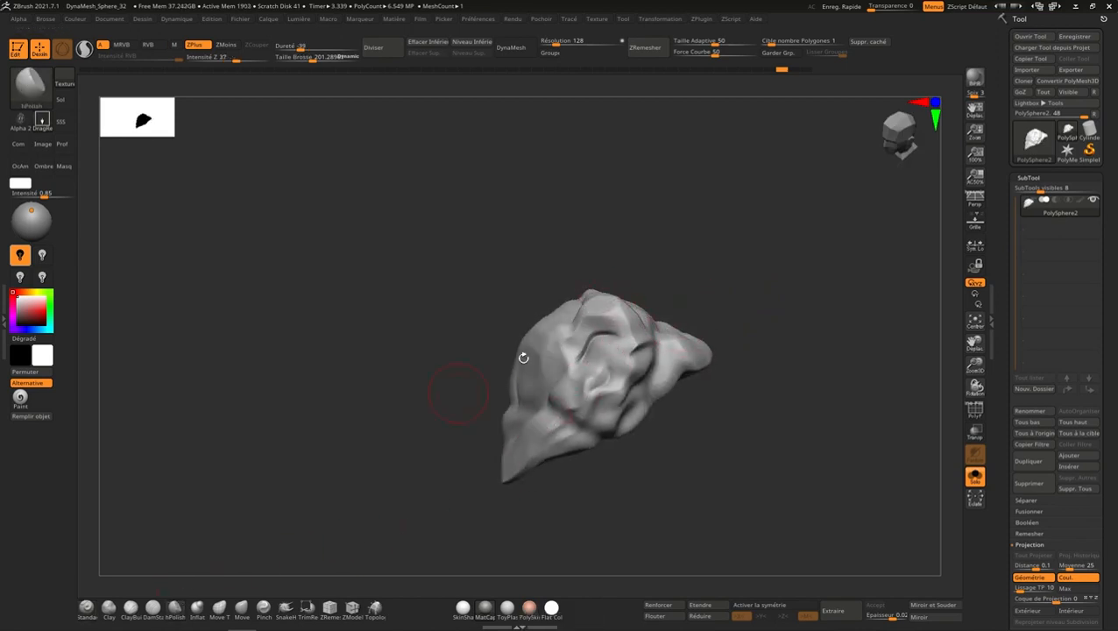
pyautogui.keyDown('ctrl'); pyautogui.moveTo(575, 361); pyautogui.dragTo(587, 425, button='right'); pyautogui.keyUp('ctrl')
pyautogui.moveTo(636, 389); pyautogui.dragTo(654, 348)
pyautogui.press('s')
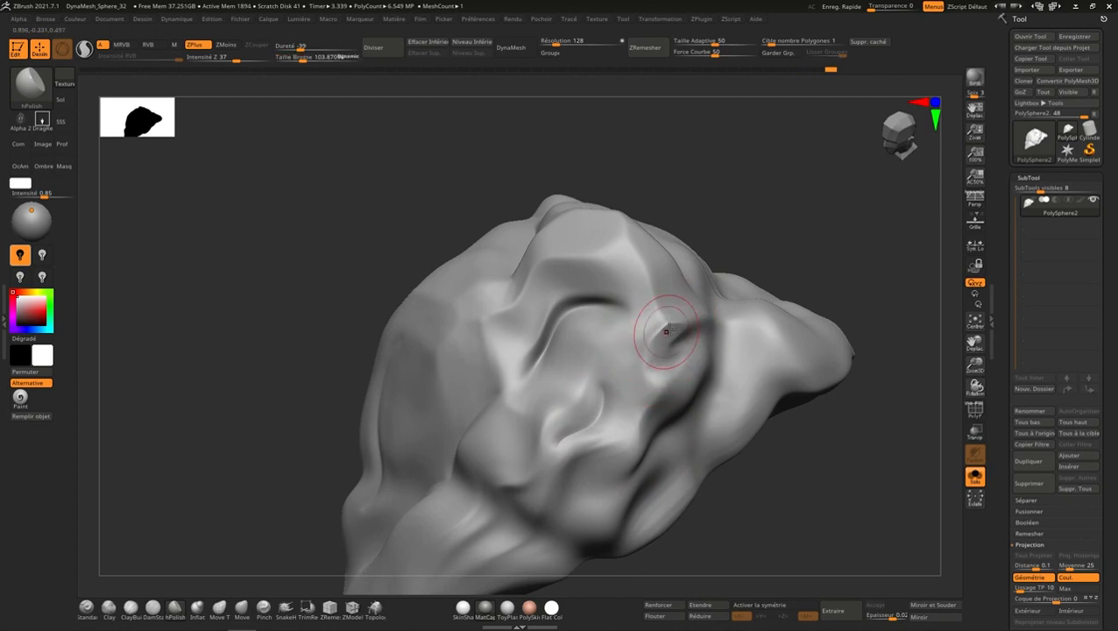
pyautogui.moveTo(666, 331)
pyautogui.mouseDown()
pyautogui.moveTo(669, 300)
pyautogui.moveTo(657, 304)
pyautogui.moveTo(665, 322)
pyautogui.mouseUp()
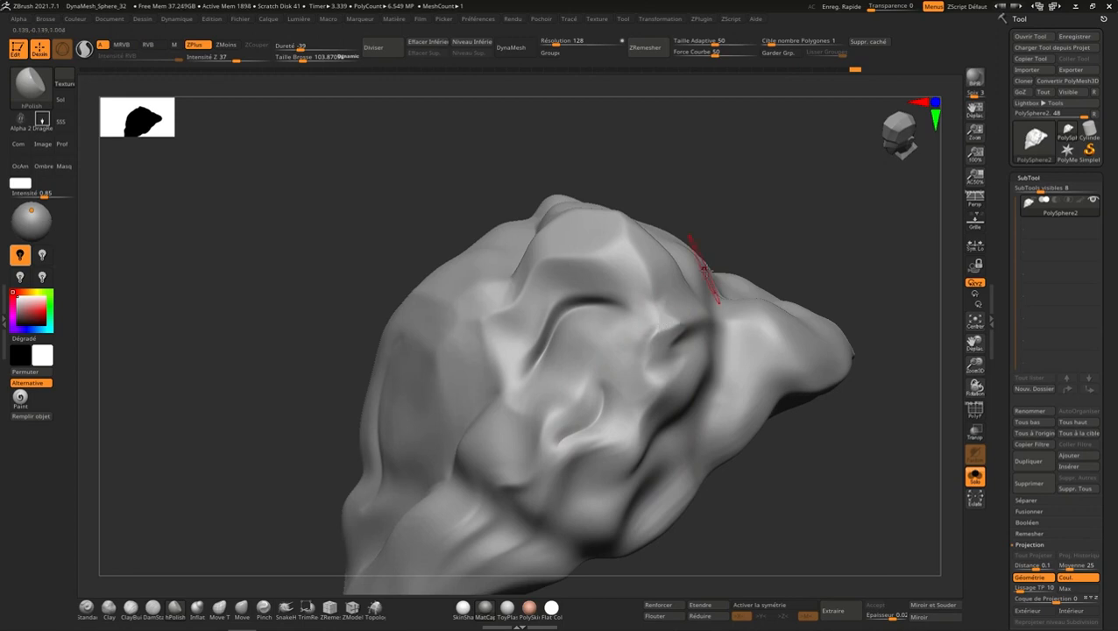
pyautogui.moveTo(663, 321); pyautogui.dragTo(629, 324, button='right')
pyautogui.moveTo(532, 272)
pyautogui.mouseDown()
pyautogui.moveTo(530, 256)
pyautogui.moveTo(491, 310)
pyautogui.moveTo(547, 259)
pyautogui.moveTo(624, 245)
pyautogui.mouseUp()
# Step: Polish the broad face at the rock's end, reducing the brush size to about 36 for the curved groove's upper edge
pyautogui.moveTo(607, 248); pyautogui.dragTo(639, 269, button='right')
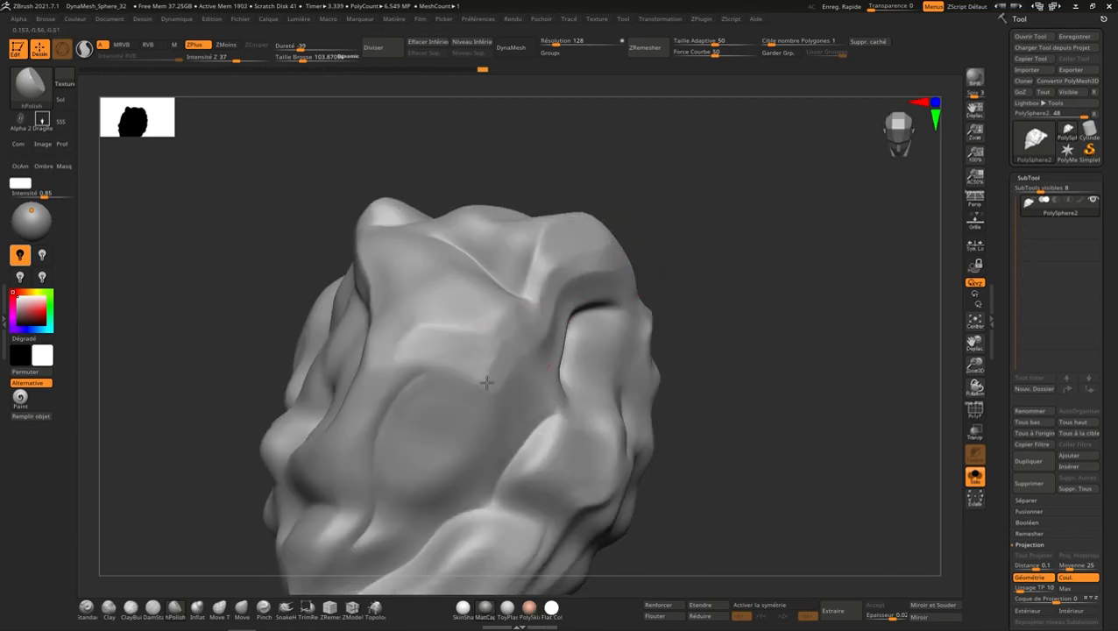
pyautogui.moveTo(486, 383); pyautogui.dragTo(415, 374)
pyautogui.moveTo(455, 352); pyautogui.dragTo(437, 362, button='right')
pyautogui.press('s')
pyautogui.moveTo(435, 363); pyautogui.dragTo(420, 364)
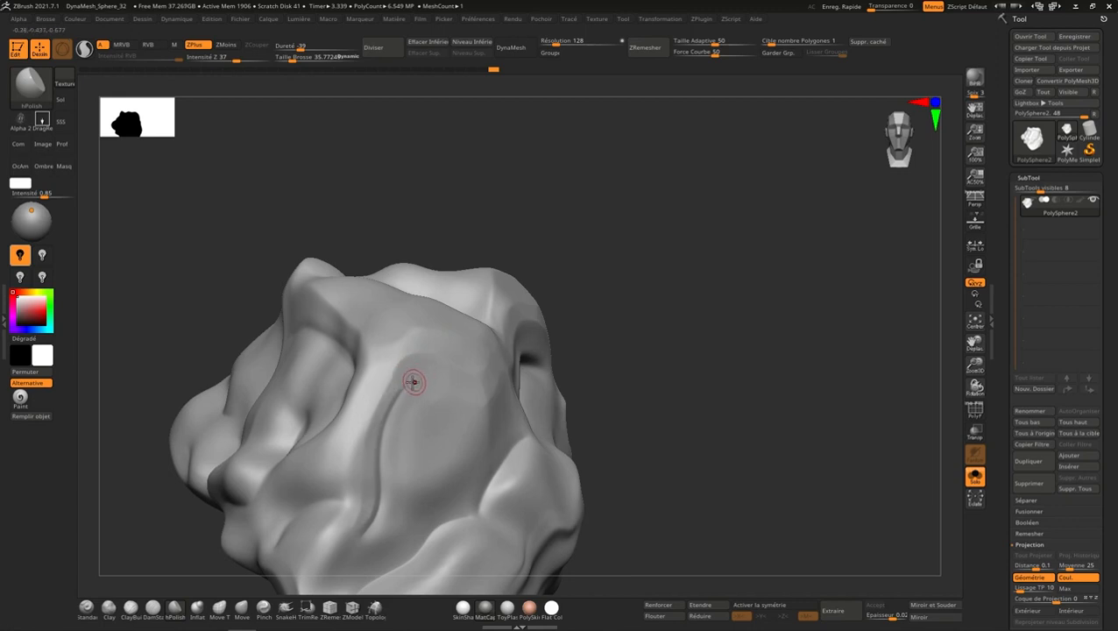
# Step: Polish the lower part of the grooved end face and the ridge beneath it with a brush size of about 65
pyautogui.moveTo(414, 382)
pyautogui.mouseDown(button='right')
pyautogui.moveTo(399, 380)
pyautogui.moveTo(394, 436)
pyautogui.mouseUp(button='right')
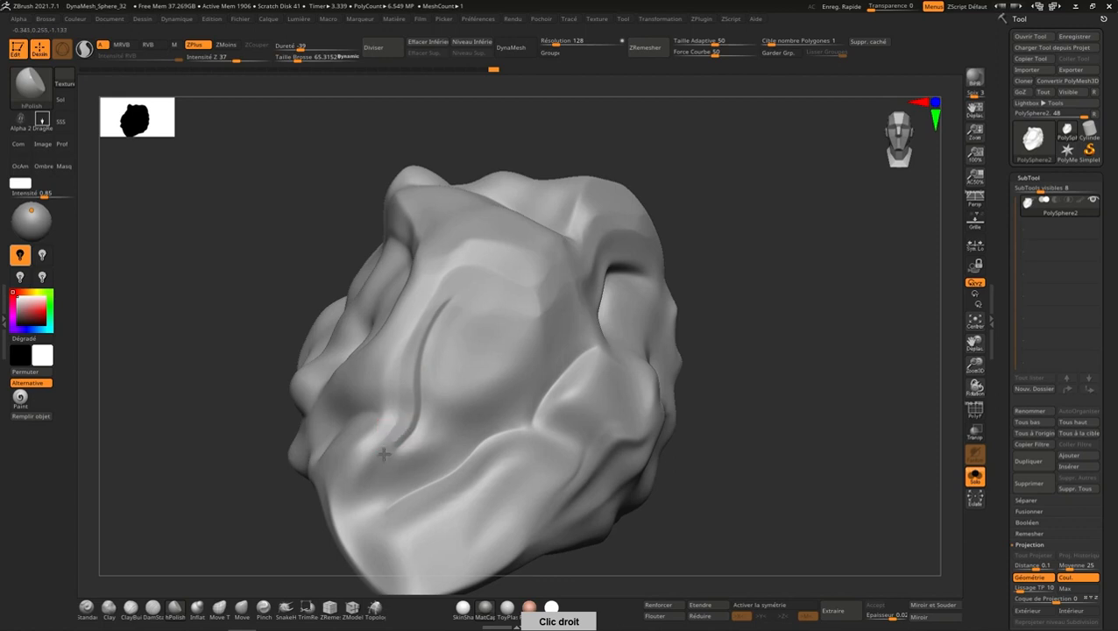
pyautogui.moveTo(384, 454)
pyautogui.mouseDown()
pyautogui.moveTo(399, 424)
pyautogui.moveTo(424, 423)
pyautogui.mouseUp()
pyautogui.moveTo(394, 533); pyautogui.dragTo(406, 573)
pyautogui.moveTo(417, 499); pyautogui.dragTo(457, 442, button='right')
# Step: Set the brush size to about 90, cut flat facets around the lower notch on the opposite side, and flatten the arched ridge above
pyautogui.press('s')
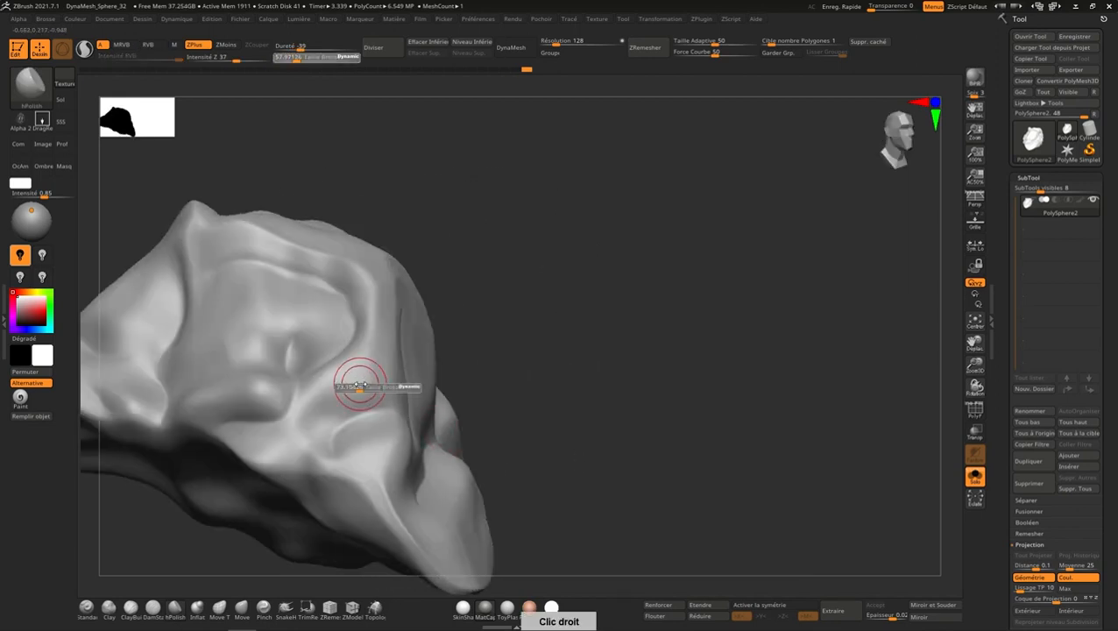
pyautogui.moveTo(372, 365)
pyautogui.mouseDown()
pyautogui.moveTo(334, 377)
pyautogui.moveTo(377, 350)
pyautogui.mouseUp()
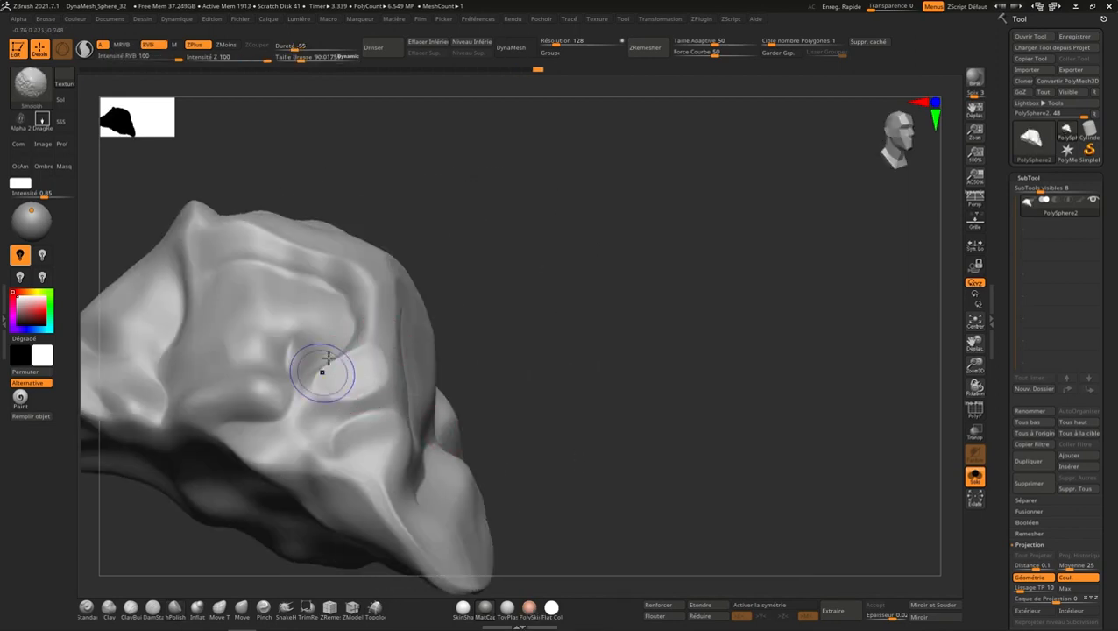
pyautogui.moveTo(320, 369)
pyautogui.mouseDown(button='right')
pyautogui.moveTo(341, 361)
pyautogui.moveTo(342, 381)
pyautogui.moveTo(308, 386)
pyautogui.mouseUp(button='right')
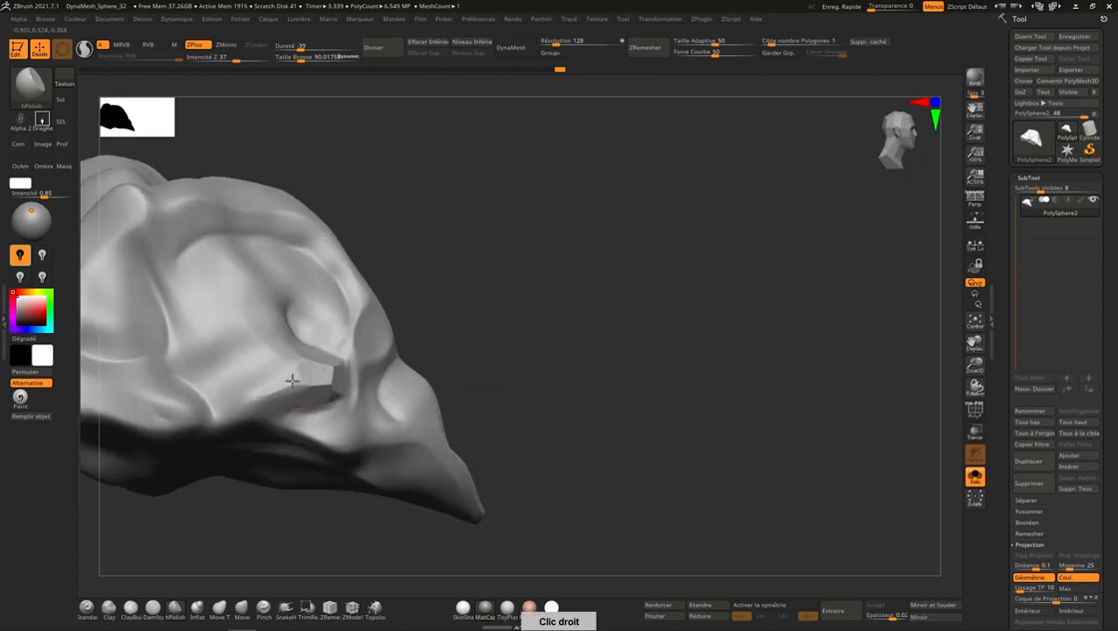
pyautogui.moveTo(291, 380)
pyautogui.mouseDown()
pyautogui.moveTo(279, 386)
pyautogui.moveTo(298, 362)
pyautogui.mouseUp()
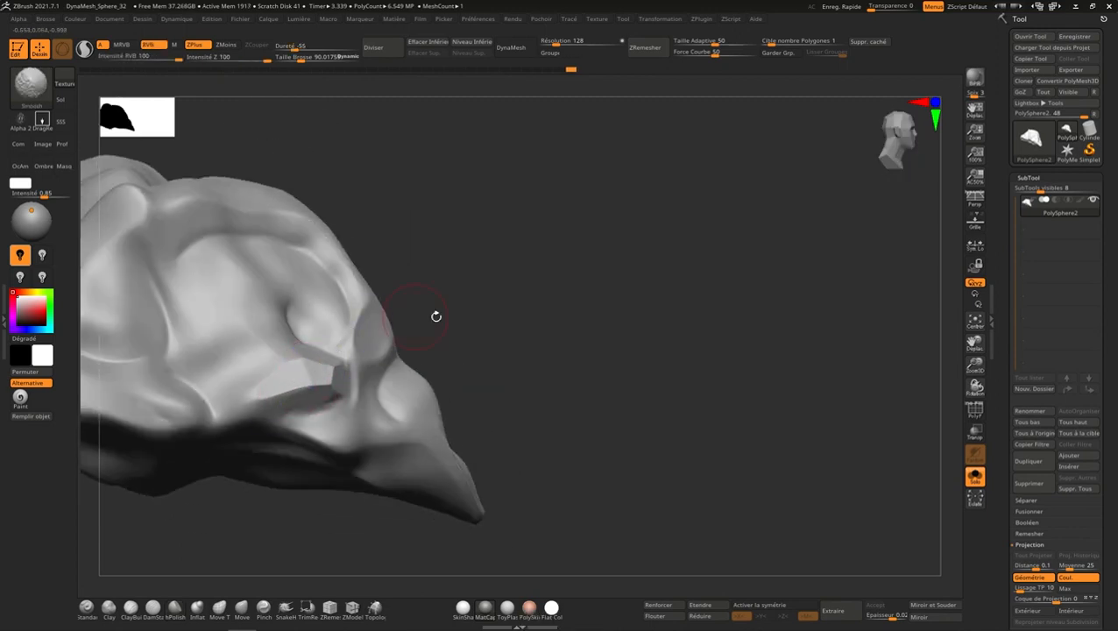
pyautogui.moveTo(435, 315)
pyautogui.mouseDown(button='right')
pyautogui.moveTo(464, 368)
pyautogui.moveTo(509, 328)
pyautogui.moveTo(473, 306)
pyautogui.moveTo(508, 251)
pyautogui.mouseUp(button='right')
pyautogui.moveTo(447, 248)
pyautogui.keyDown('shift'); pyautogui.mouseDown()
pyautogui.moveTo(535, 226)
pyautogui.moveTo(451, 245)
pyautogui.mouseUp(); pyautogui.keyUp('shift')
pyautogui.moveTo(479, 233); pyautogui.dragTo(566, 223, button='right')
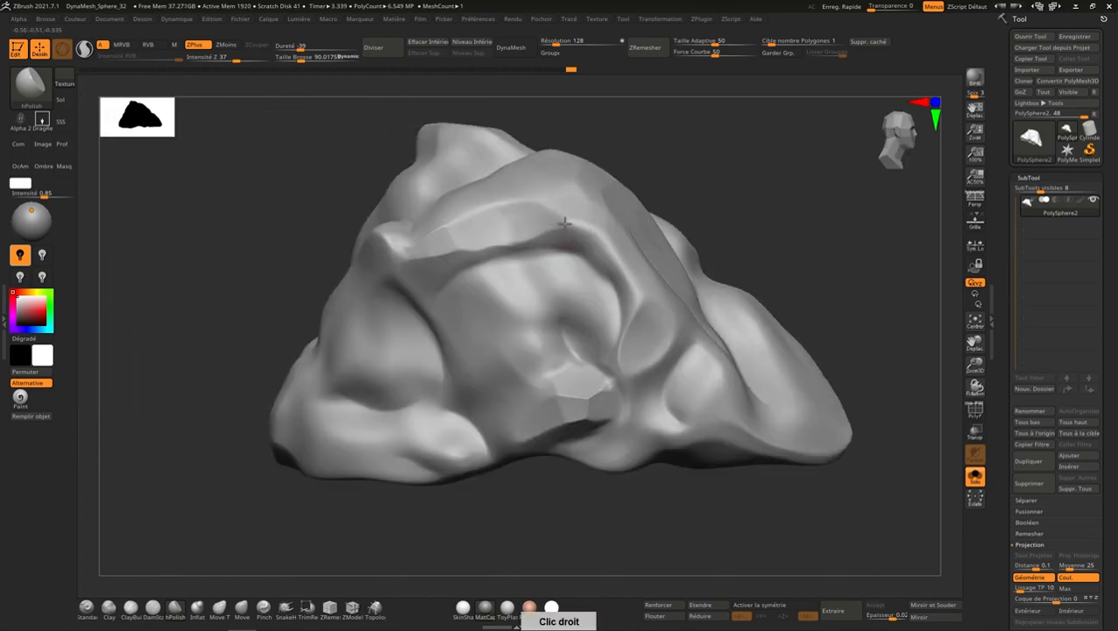
pyautogui.moveTo(595, 237); pyautogui.dragTo(613, 258)
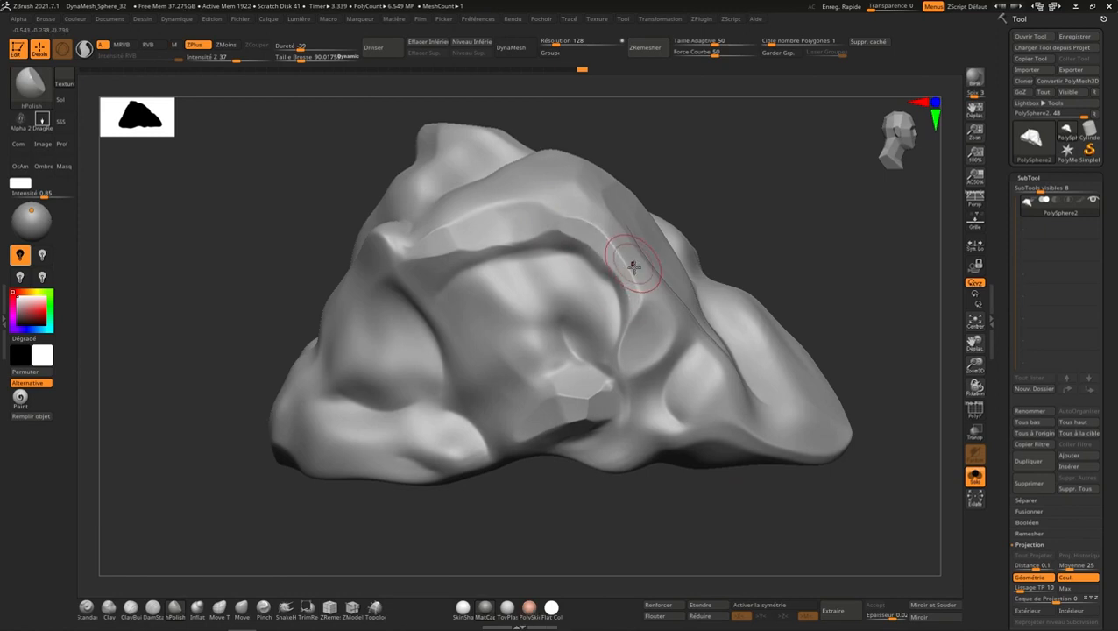
# Step: Enlarge the hPolish brush to about 114 and flatten planes along the ridge and around the neighbouring rounded hollow
pyautogui.moveTo(633, 265); pyautogui.dragTo(637, 296, button='right')
pyautogui.moveTo(591, 242)
pyautogui.mouseDown(button='right')
pyautogui.moveTo(563, 212)
pyautogui.moveTo(582, 295)
pyautogui.moveTo(574, 320)
pyautogui.mouseUp(button='right')
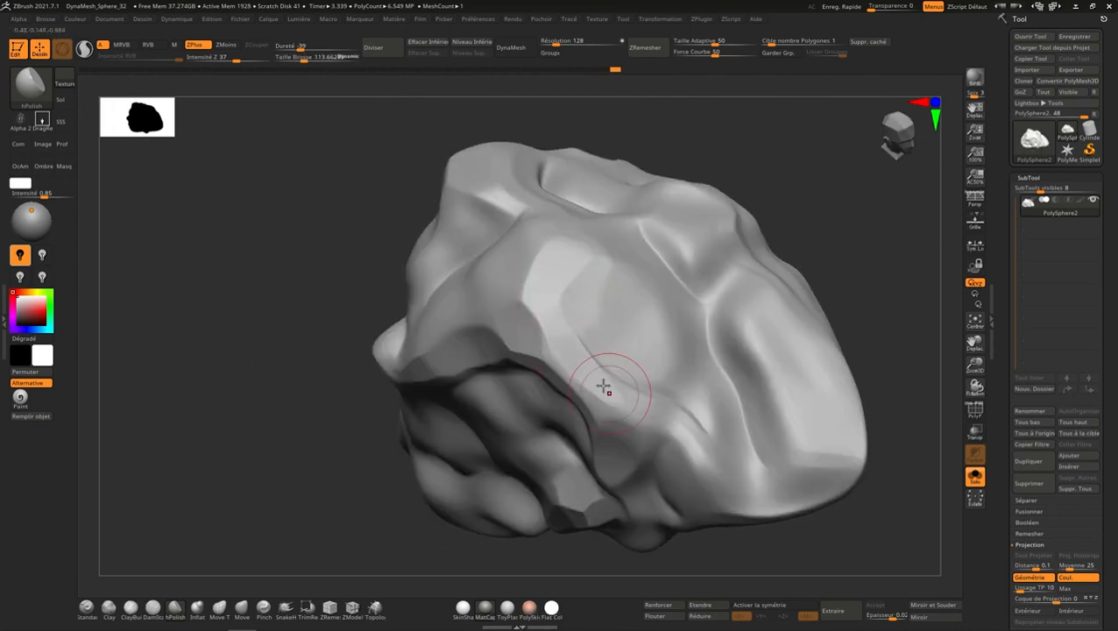
pyautogui.moveTo(607, 374); pyautogui.dragTo(643, 399, button='right')
pyautogui.moveTo(616, 446)
pyautogui.mouseDown(button='right')
pyautogui.moveTo(607, 419)
pyautogui.moveTo(570, 400)
pyautogui.moveTo(591, 400)
pyautogui.mouseUp(button='right')
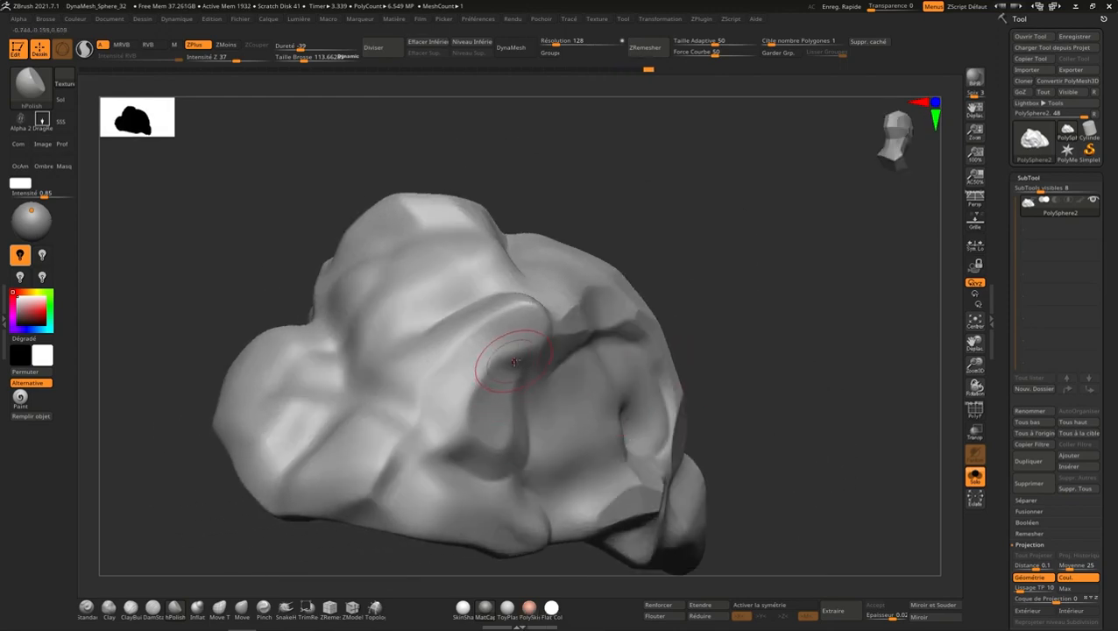
pyautogui.moveTo(499, 355)
pyautogui.mouseDown(button='right')
pyautogui.moveTo(495, 384)
pyautogui.moveTo(472, 372)
pyautogui.moveTo(528, 426)
pyautogui.mouseUp(button='right')
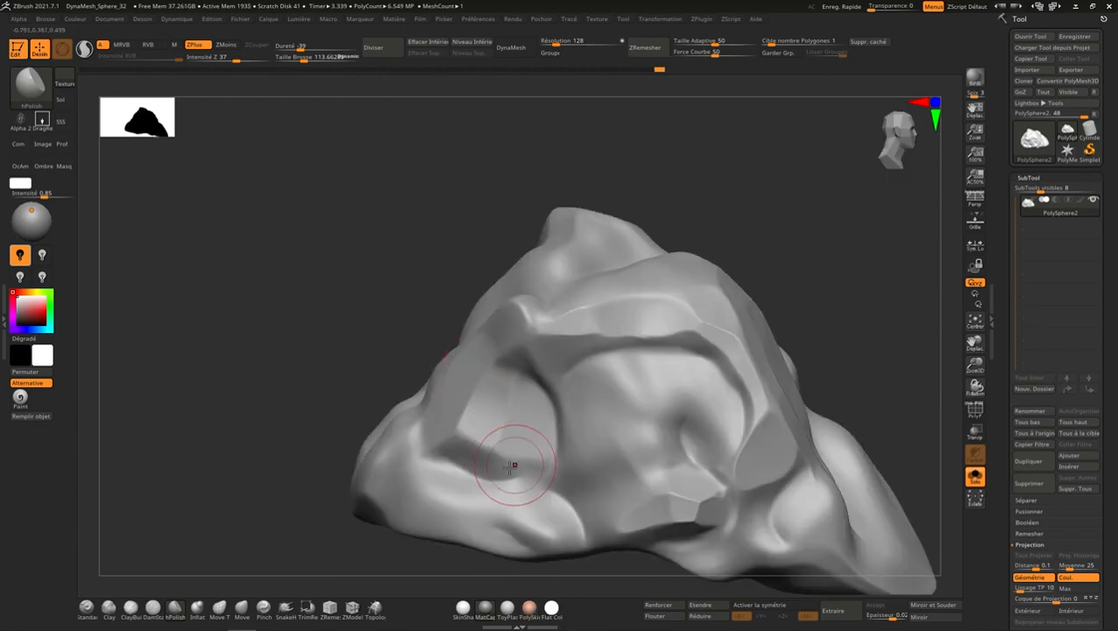
# Step: Flatten the ledge beside the hollow and the bulge at the rock's lower end, undoing an unwanted stroke
pyautogui.moveTo(473, 451)
pyautogui.mouseDown(button='right')
pyautogui.moveTo(557, 419)
pyautogui.moveTo(529, 309)
pyautogui.moveTo(509, 325)
pyautogui.moveTo(544, 320)
pyautogui.moveTo(531, 309)
pyautogui.moveTo(582, 289)
pyautogui.moveTo(469, 309)
pyautogui.moveTo(556, 289)
pyautogui.moveTo(515, 318)
pyautogui.mouseUp(button='right')
pyautogui.moveTo(477, 324); pyautogui.dragTo(484, 316)
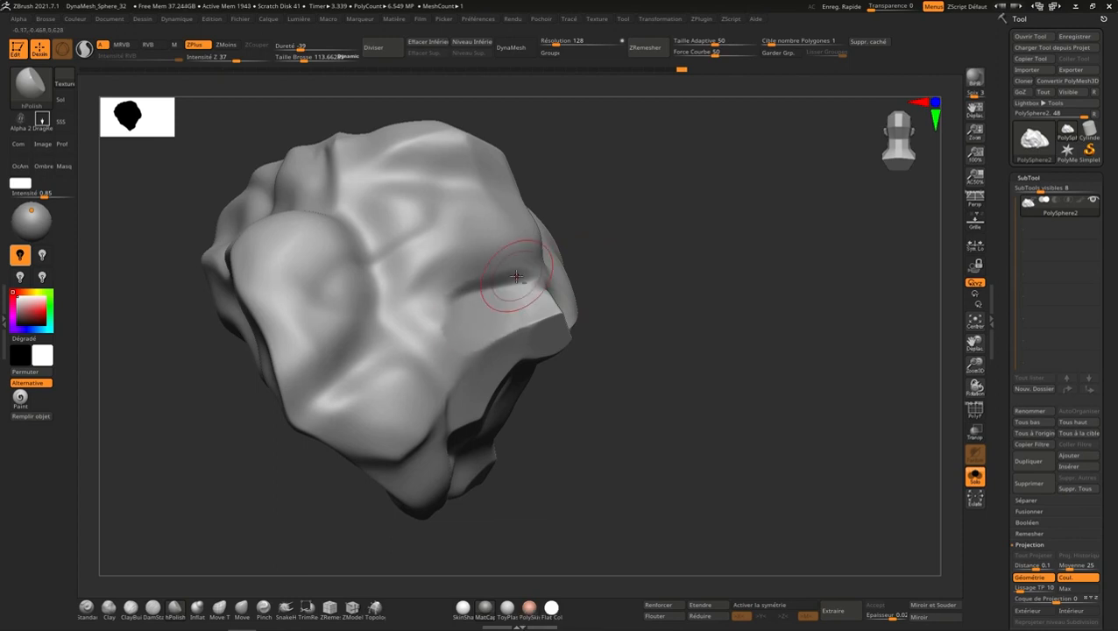
pyautogui.moveTo(515, 276); pyautogui.dragTo(559, 343, button='right')
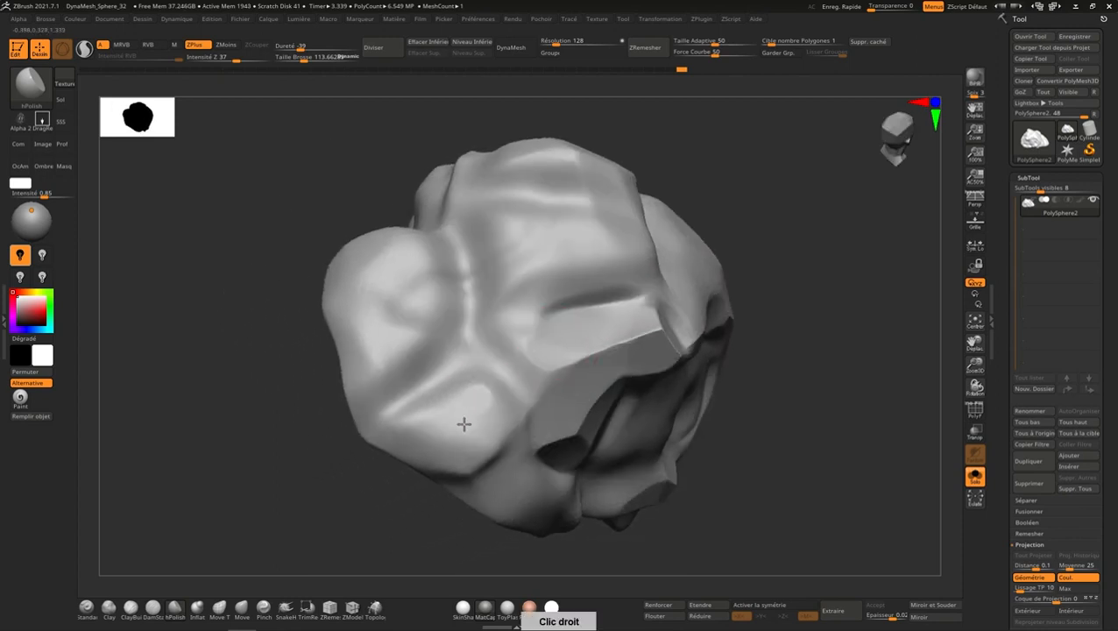
pyautogui.moveTo(465, 425); pyautogui.dragTo(476, 423)
pyautogui.moveTo(476, 424); pyautogui.dragTo(482, 374, button='right')
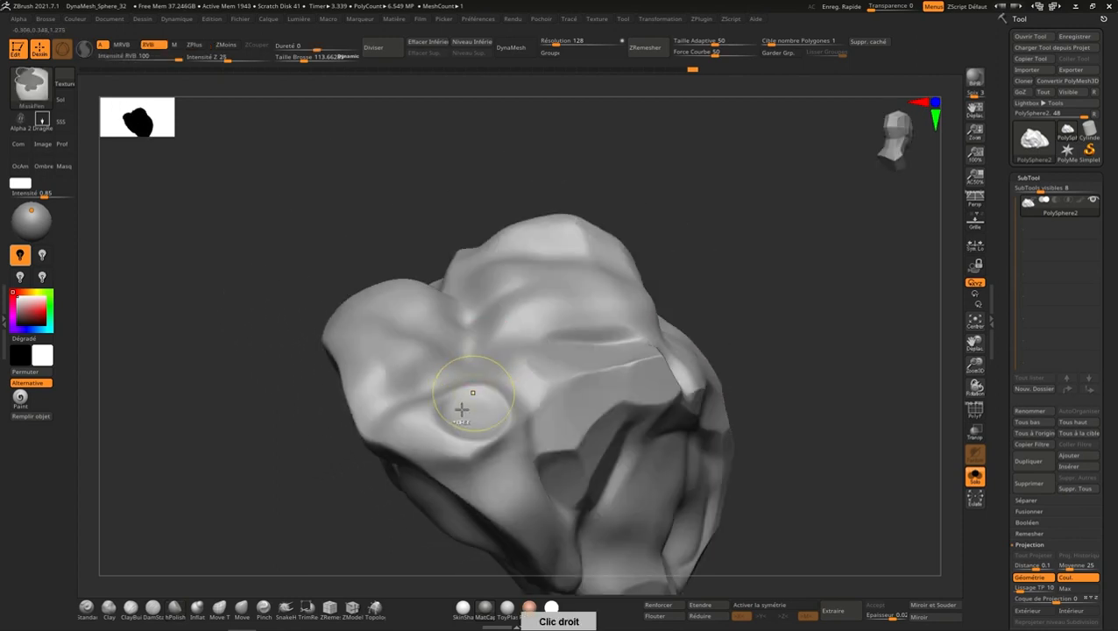
pyautogui.hotkey('ctrl', 'z')
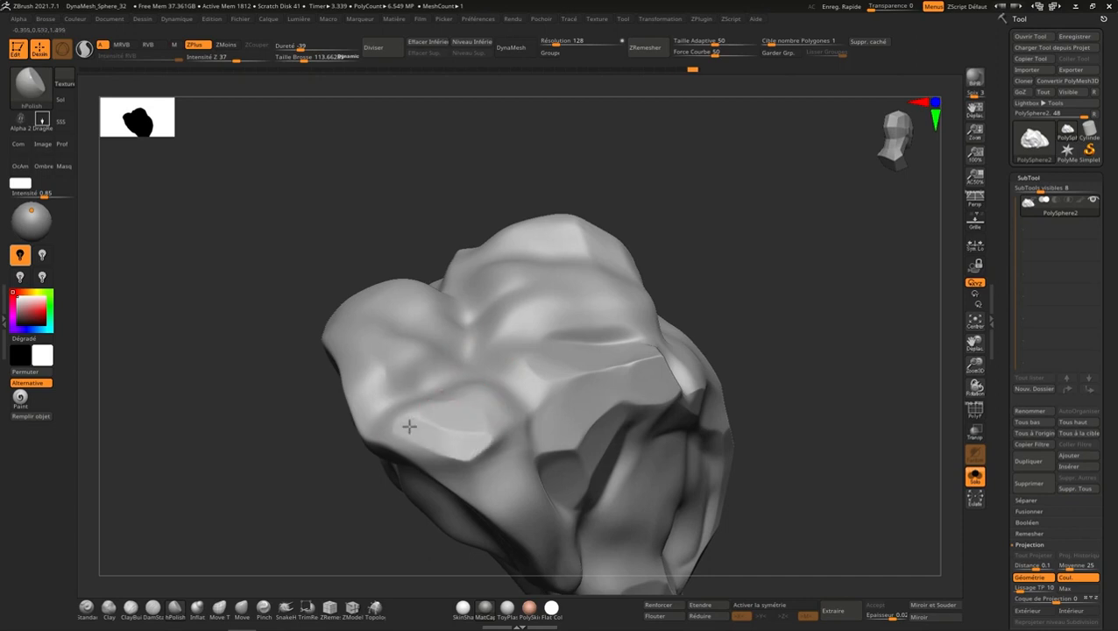
# Step: Cut flat facets into the rounded lobe at the rock's end and the bulges beside it
pyautogui.moveTo(409, 427)
pyautogui.mouseDown(button='right')
pyautogui.moveTo(507, 423)
pyautogui.moveTo(489, 430)
pyautogui.moveTo(522, 460)
pyautogui.mouseUp(button='right')
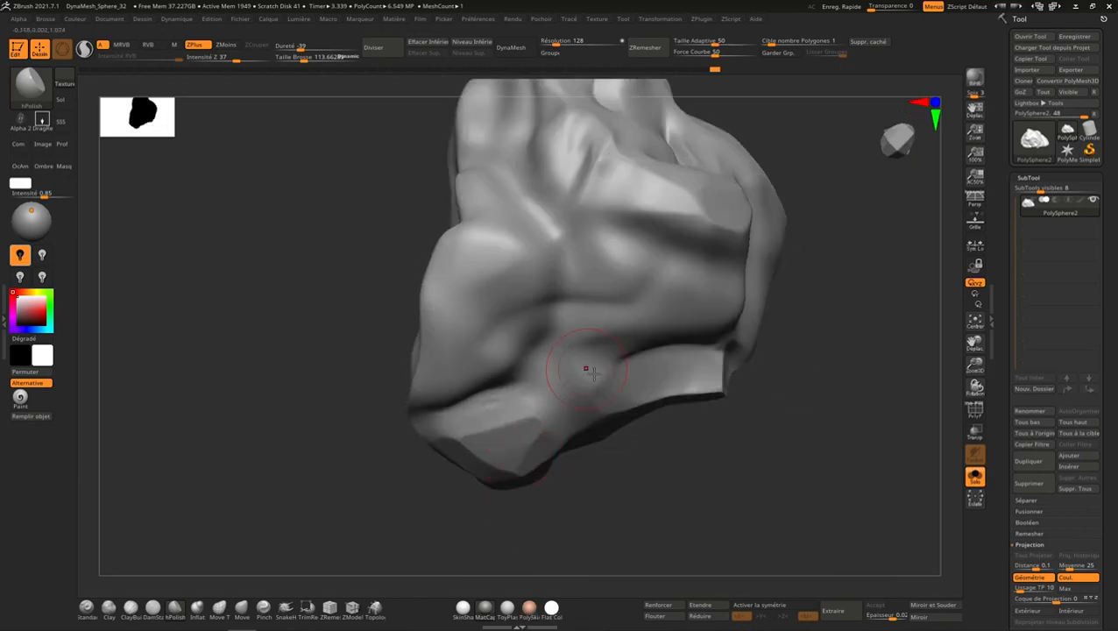
pyautogui.moveTo(592, 373); pyautogui.dragTo(569, 329, button='right')
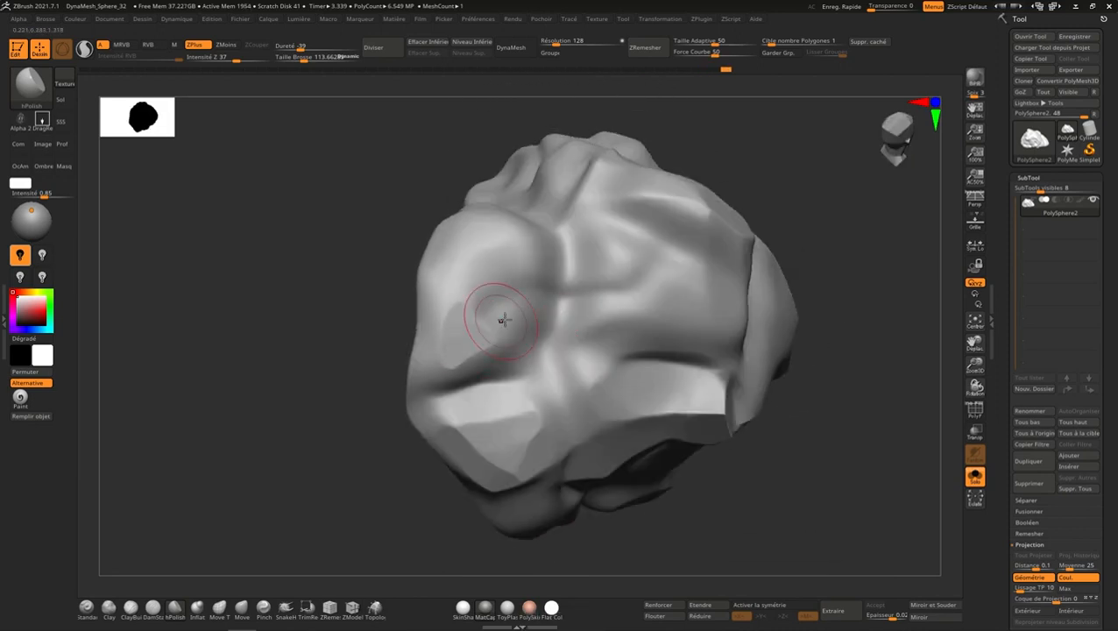
pyautogui.moveTo(502, 320)
pyautogui.mouseDown(button='right')
pyautogui.moveTo(492, 305)
pyautogui.moveTo(509, 338)
pyautogui.mouseUp(button='right')
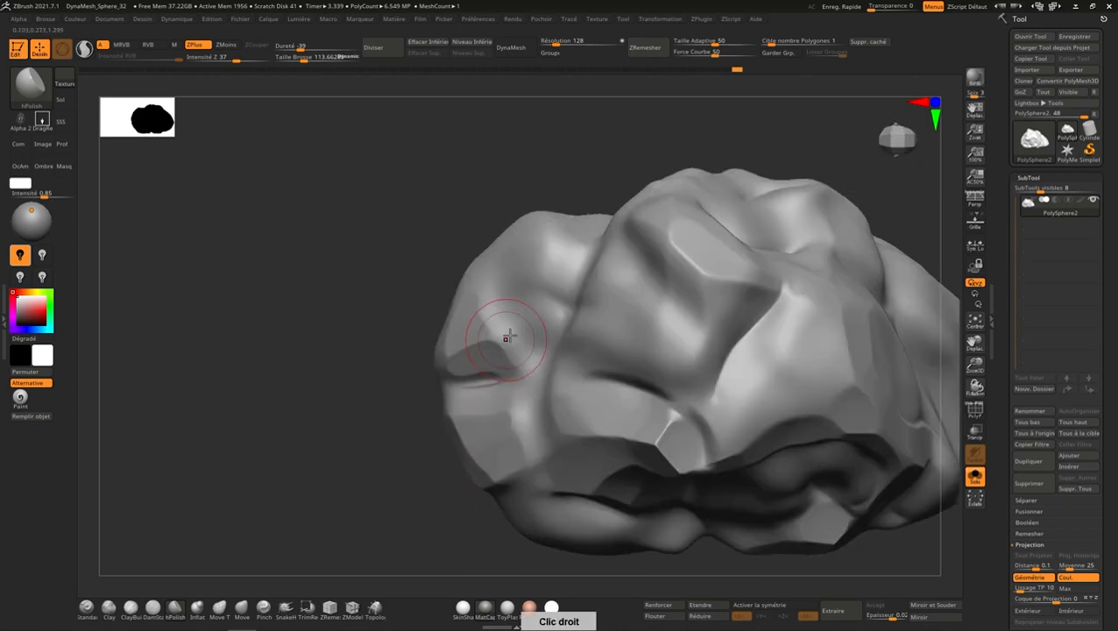
pyautogui.moveTo(524, 300); pyautogui.dragTo(539, 273, button='right')
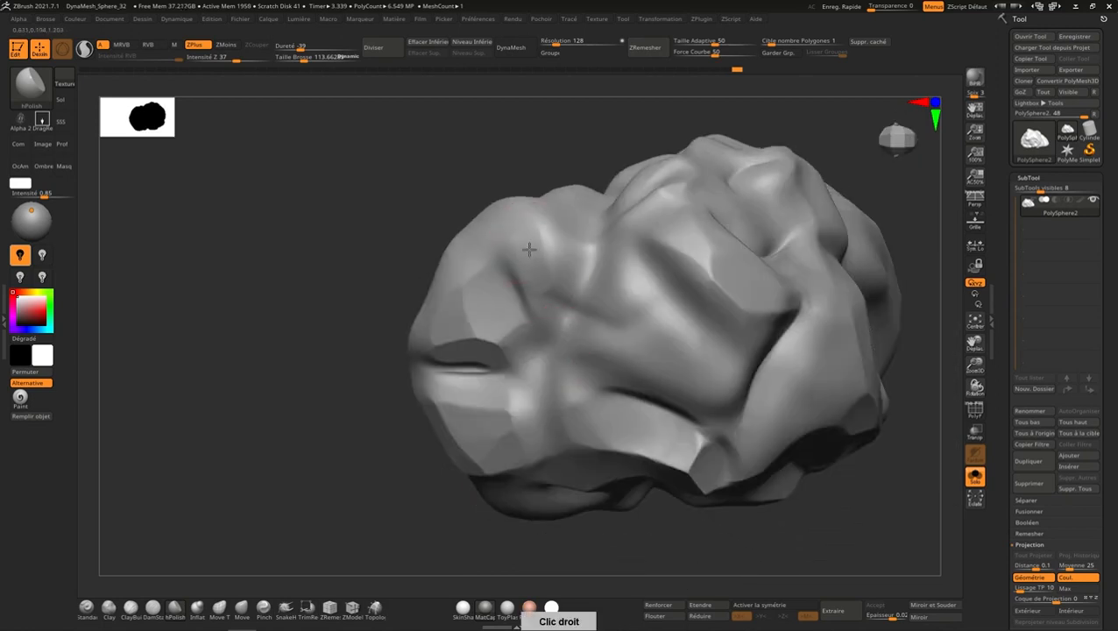
pyautogui.moveTo(577, 259)
pyautogui.mouseDown()
pyautogui.moveTo(566, 296)
pyautogui.moveTo(565, 284)
pyautogui.mouseUp()
pyautogui.moveTo(619, 298)
pyautogui.mouseDown(button='right')
pyautogui.moveTo(603, 375)
pyautogui.moveTo(651, 301)
pyautogui.mouseUp(button='right')
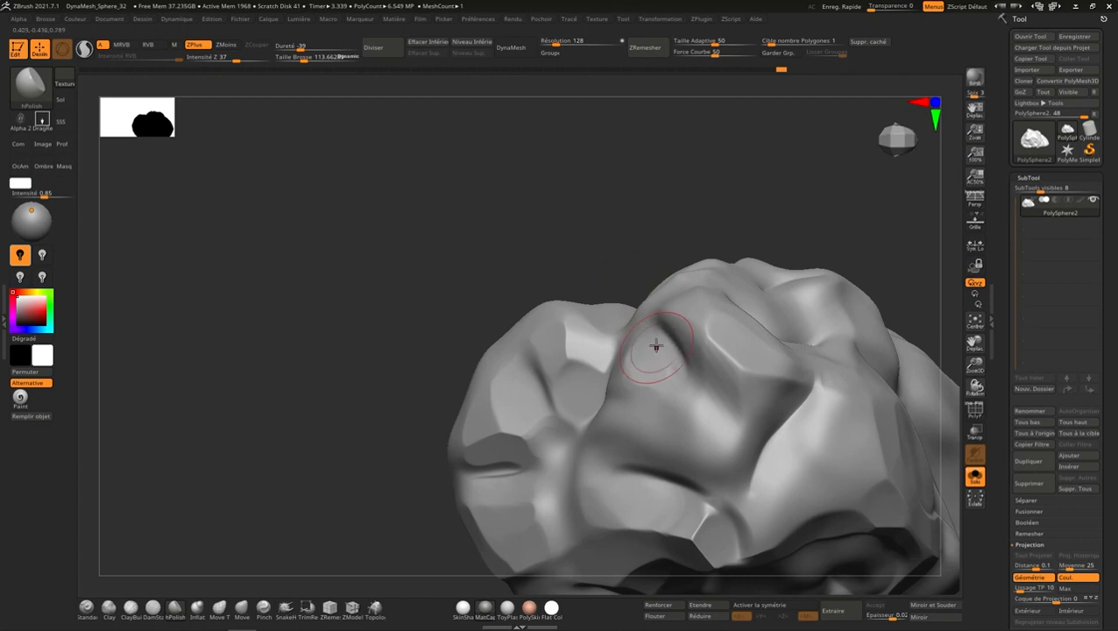
# Step: Polish the upper bulge next to the lobe and break the large hollow on the side into angular planes
pyautogui.moveTo(653, 349)
pyautogui.mouseDown(button='right')
pyautogui.moveTo(675, 316)
pyautogui.moveTo(669, 342)
pyautogui.mouseUp(button='right')
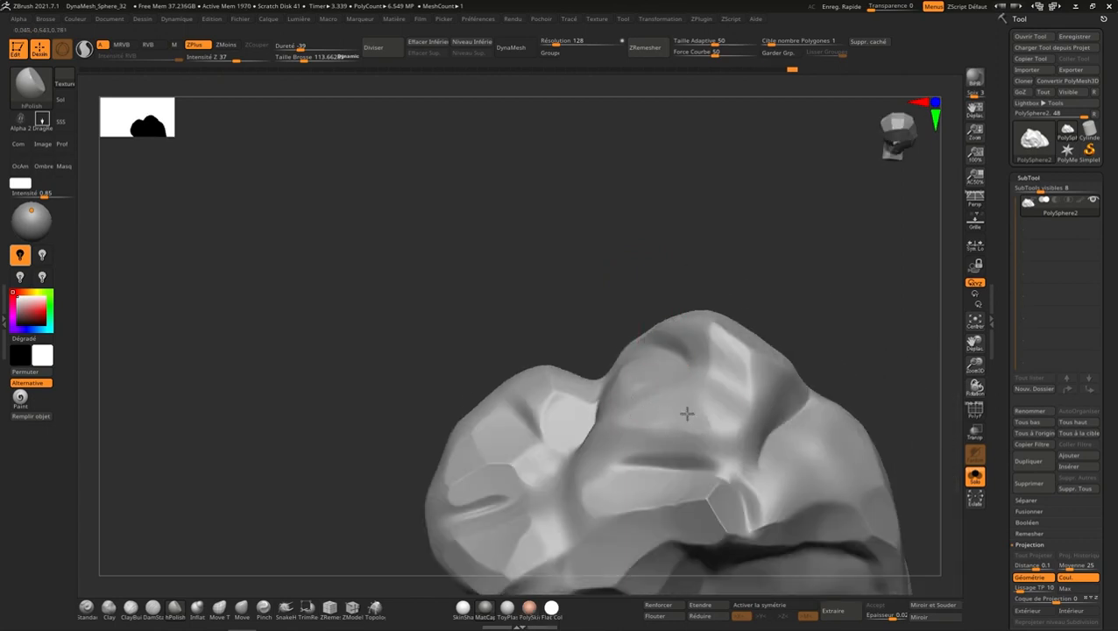
pyautogui.moveTo(686, 409)
pyautogui.mouseDown(button='right')
pyautogui.moveTo(727, 355)
pyautogui.moveTo(698, 321)
pyautogui.moveTo(710, 298)
pyautogui.moveTo(736, 304)
pyautogui.moveTo(793, 277)
pyautogui.moveTo(762, 353)
pyautogui.moveTo(788, 300)
pyautogui.moveTo(776, 362)
pyautogui.mouseUp(button='right')
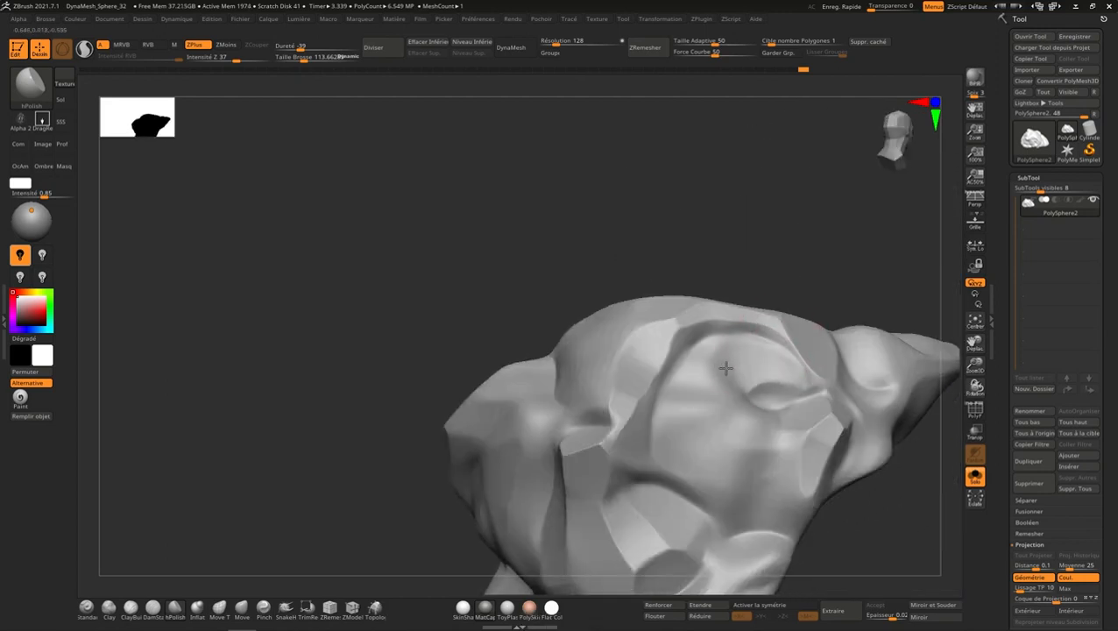
pyautogui.moveTo(743, 355)
pyautogui.mouseDown()
pyautogui.moveTo(721, 405)
pyautogui.moveTo(718, 460)
pyautogui.moveTo(693, 444)
pyautogui.mouseUp()
pyautogui.moveTo(762, 451); pyautogui.dragTo(754, 462)
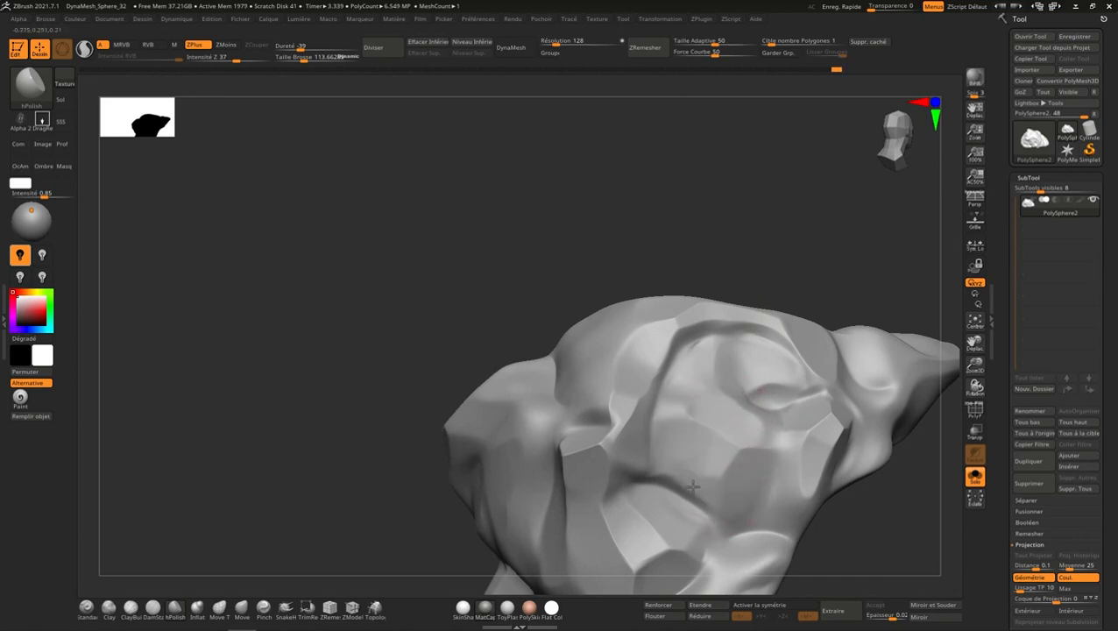
pyautogui.moveTo(692, 487)
pyautogui.mouseDown(button='right')
pyautogui.moveTo(856, 327)
pyautogui.moveTo(863, 353)
pyautogui.moveTo(852, 337)
pyautogui.mouseUp(button='right')
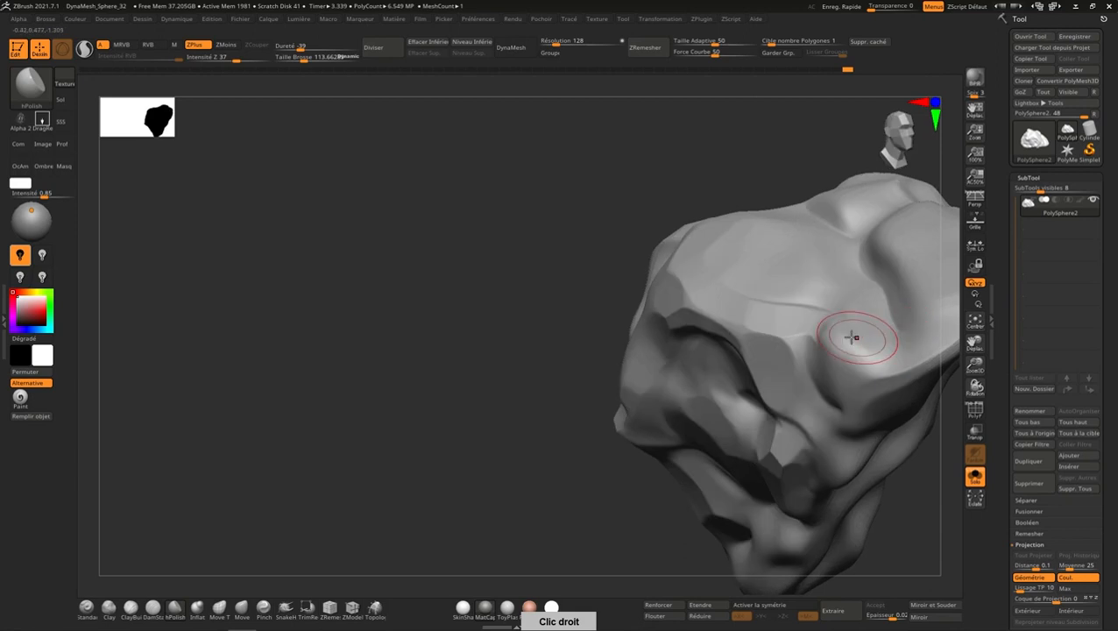
# Step: Flatten the broad upper face of the rock and cut angular planes along the long groove beside it
pyautogui.moveTo(851, 337); pyautogui.dragTo(830, 339)
pyautogui.moveTo(856, 342)
pyautogui.mouseDown(button='right')
pyautogui.moveTo(836, 375)
pyautogui.moveTo(873, 349)
pyautogui.moveTo(898, 374)
pyautogui.moveTo(779, 422)
pyautogui.moveTo(793, 355)
pyautogui.moveTo(775, 294)
pyautogui.moveTo(803, 325)
pyautogui.mouseUp(button='right')
pyautogui.moveTo(765, 283); pyautogui.dragTo(796, 382)
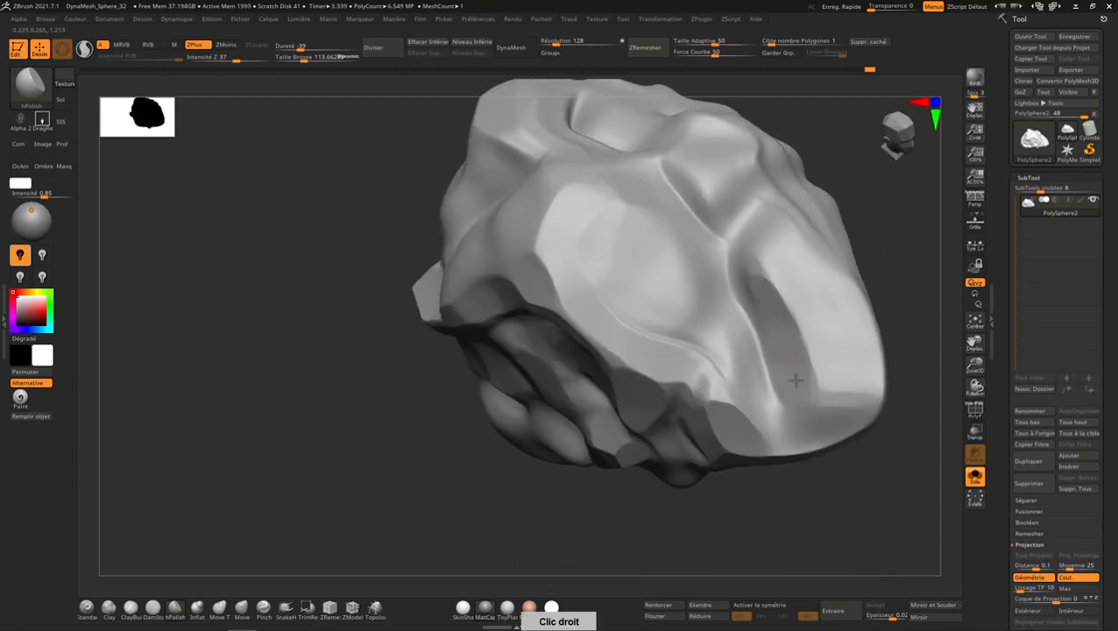
pyautogui.keyDown('alt'); pyautogui.moveTo(796, 263); pyautogui.dragTo(792, 346, button='right'); pyautogui.keyUp('alt')
pyautogui.moveTo(790, 331)
pyautogui.mouseDown()
pyautogui.moveTo(781, 304)
pyautogui.moveTo(765, 325)
pyautogui.mouseUp()
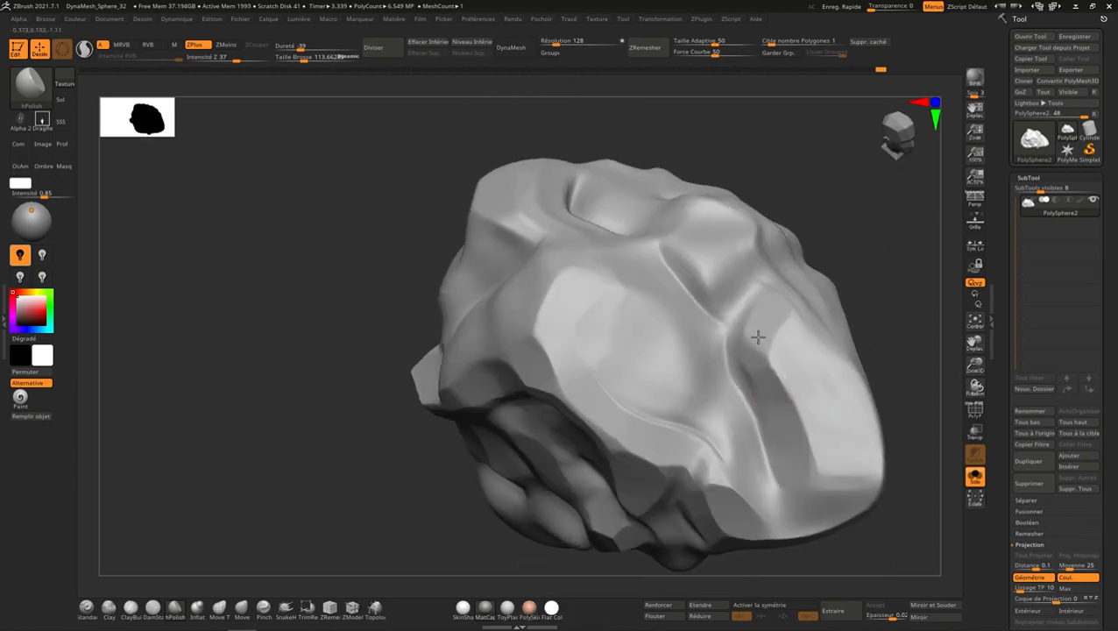
pyautogui.moveTo(774, 316); pyautogui.dragTo(781, 304, button='right')
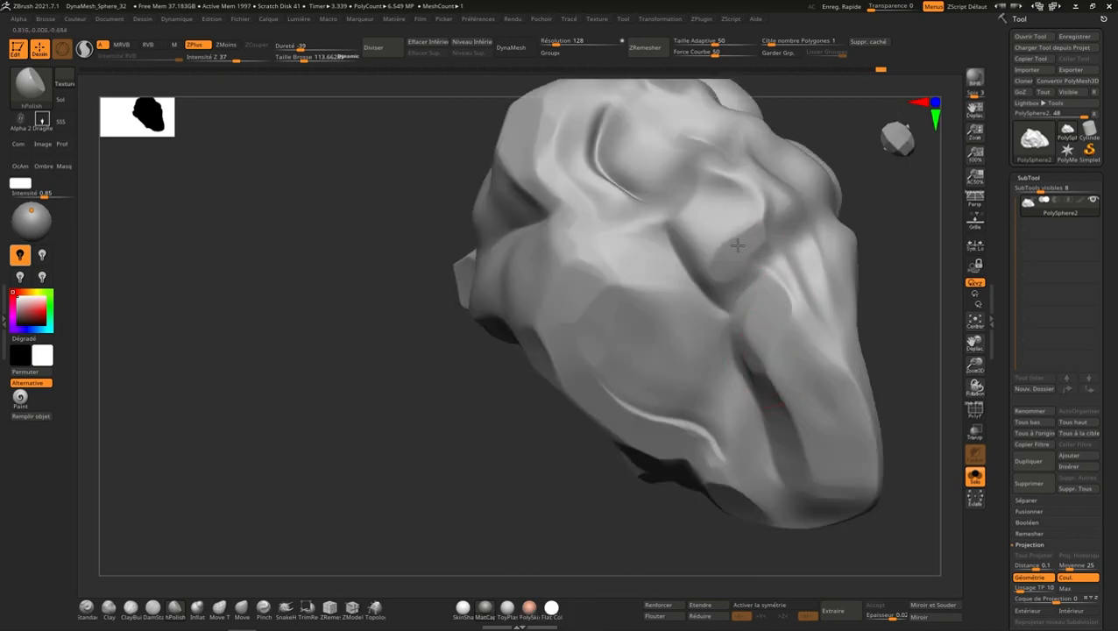
# Step: Cut flat facets into the rounded bulges at the head of the groove and around the small hollow there
pyautogui.moveTo(759, 219)
pyautogui.mouseDown(button='right')
pyautogui.moveTo(748, 242)
pyautogui.moveTo(744, 218)
pyautogui.mouseUp(button='right')
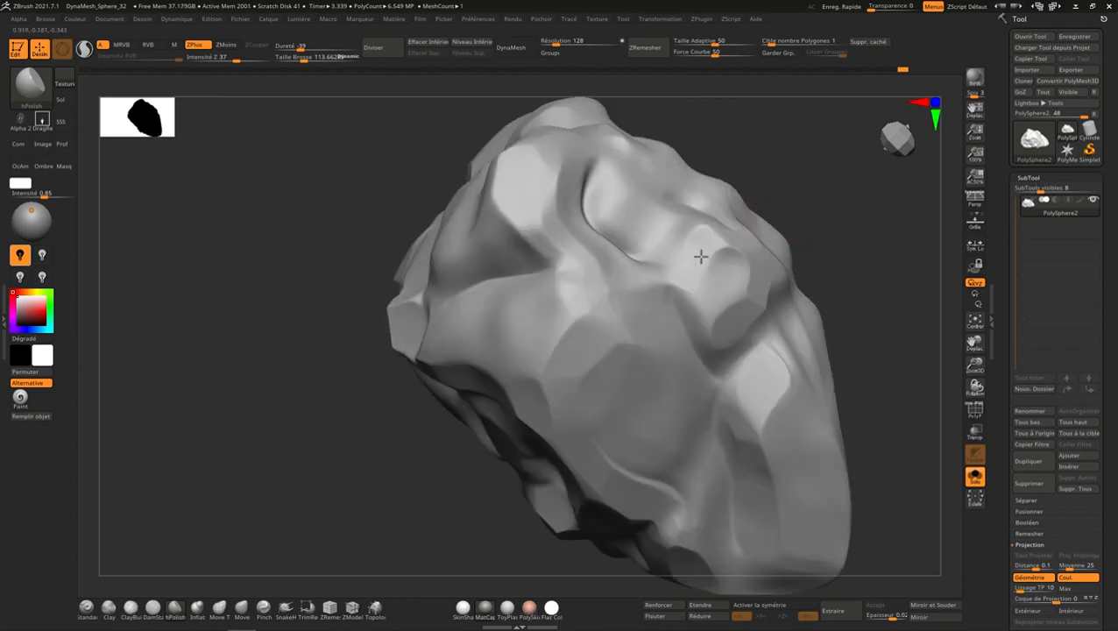
pyautogui.moveTo(690, 268)
pyautogui.mouseDown(button='right')
pyautogui.moveTo(701, 263)
pyautogui.moveTo(706, 292)
pyautogui.moveTo(708, 227)
pyautogui.mouseUp(button='right')
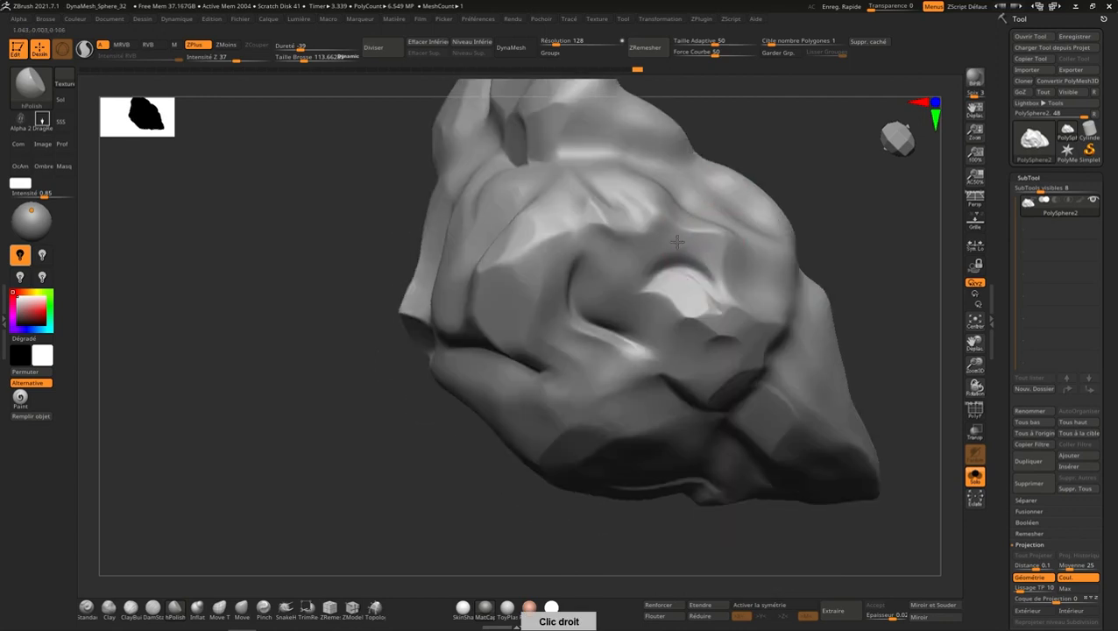
pyautogui.moveTo(745, 251)
pyautogui.mouseDown()
pyautogui.moveTo(719, 285)
pyautogui.moveTo(689, 277)
pyautogui.moveTo(736, 264)
pyautogui.mouseUp()
pyautogui.moveTo(737, 264); pyautogui.dragTo(750, 314, button='right')
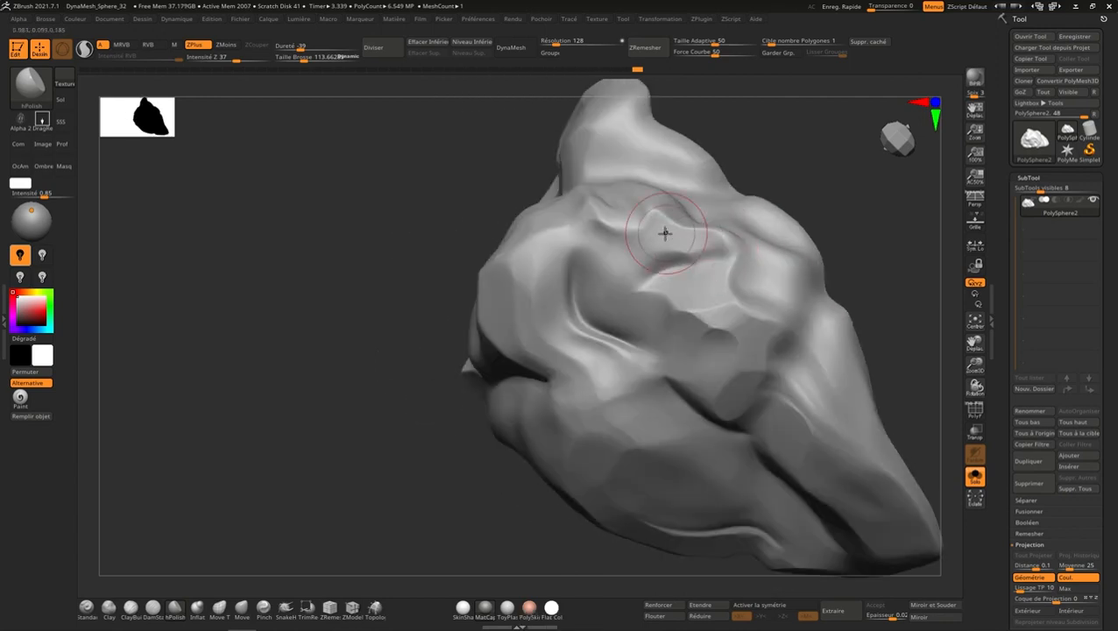
pyautogui.moveTo(636, 220); pyautogui.dragTo(653, 201, button='right')
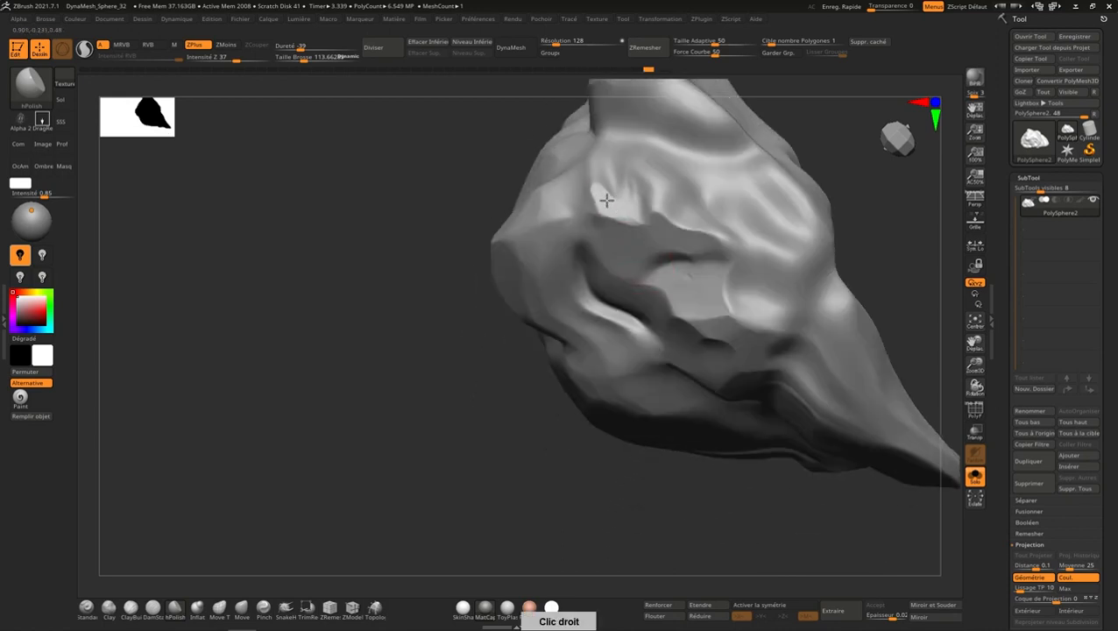
pyautogui.moveTo(719, 149); pyautogui.dragTo(680, 221, button='right')
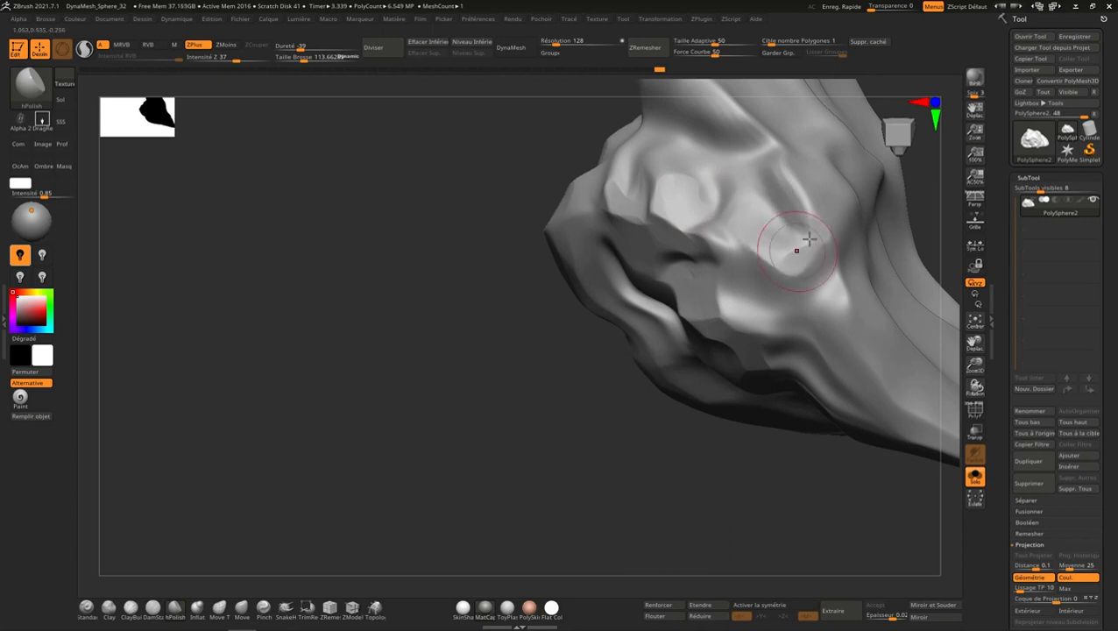
# Step: Break the knobbly shoulder into planes and flatten the start of the long ridge descending from it
pyautogui.moveTo(794, 244)
pyautogui.mouseDown(button='right')
pyautogui.moveTo(835, 231)
pyautogui.moveTo(761, 250)
pyautogui.mouseUp(button='right')
pyautogui.keyDown('alt'); pyautogui.moveTo(837, 300); pyautogui.dragTo(708, 325, button='right'); pyautogui.keyUp('alt')
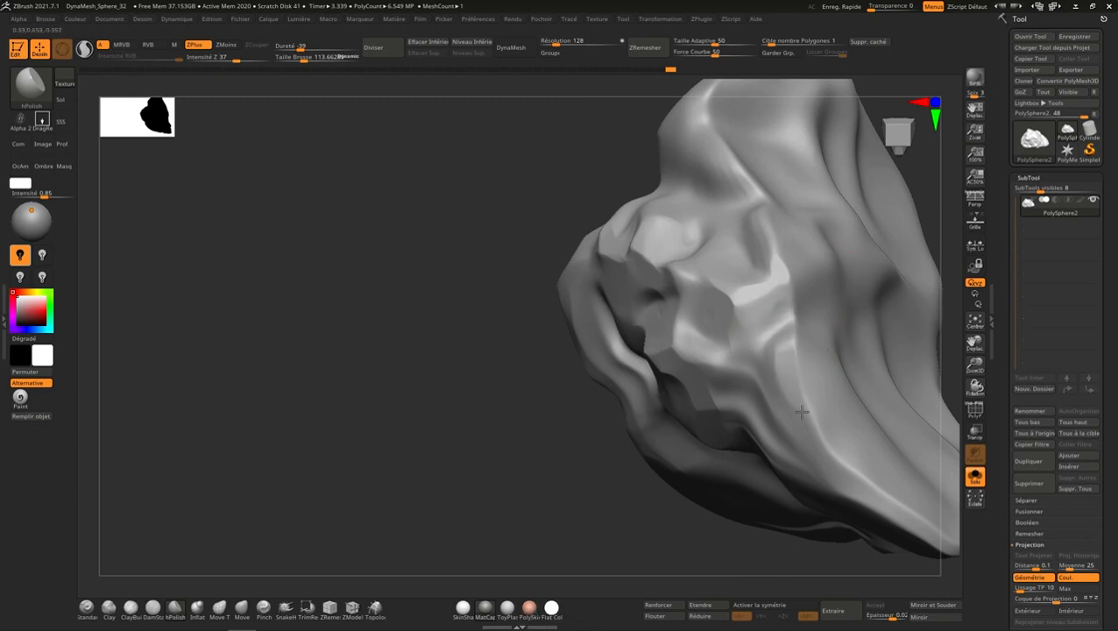
pyautogui.moveTo(793, 403); pyautogui.dragTo(826, 347, button='right')
pyautogui.moveTo(836, 411); pyautogui.dragTo(807, 392, button='right')
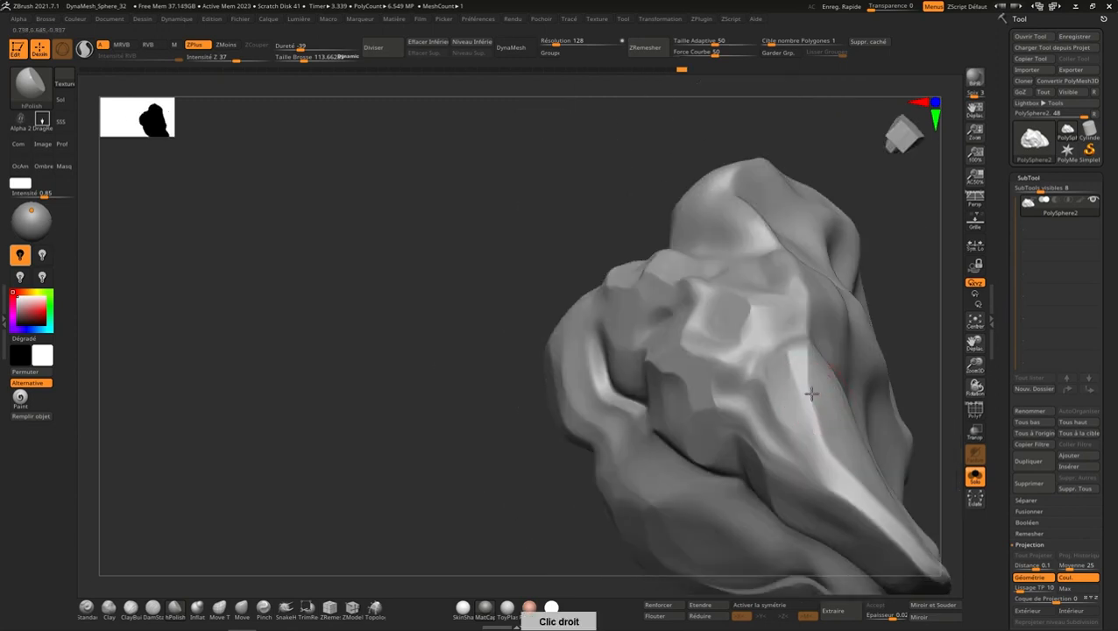
pyautogui.keyDown('alt'); pyautogui.moveTo(850, 484); pyautogui.dragTo(801, 438, button='right'); pyautogui.keyUp('alt')
pyautogui.moveTo(803, 389); pyautogui.dragTo(768, 338, button='right')
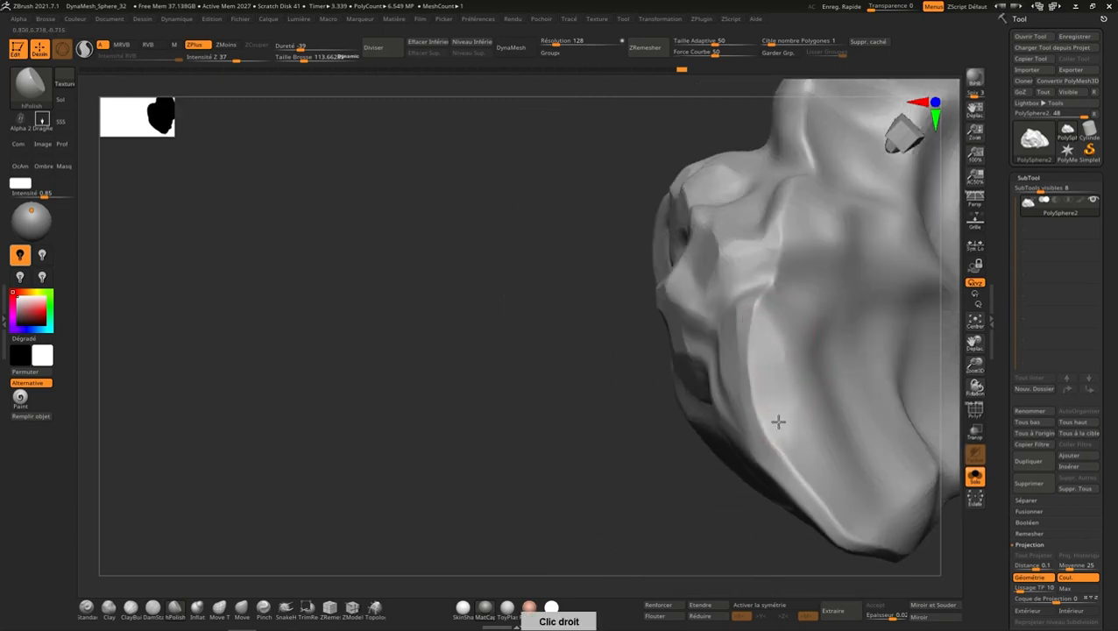
# Step: Enlarge the hPolish brush to about 151 and flatten the long ridge down to the rock's pointed tip
pyautogui.press('s')
pyautogui.moveTo(781, 393); pyautogui.dragTo(787, 393)
pyautogui.moveTo(767, 437); pyautogui.dragTo(830, 524)
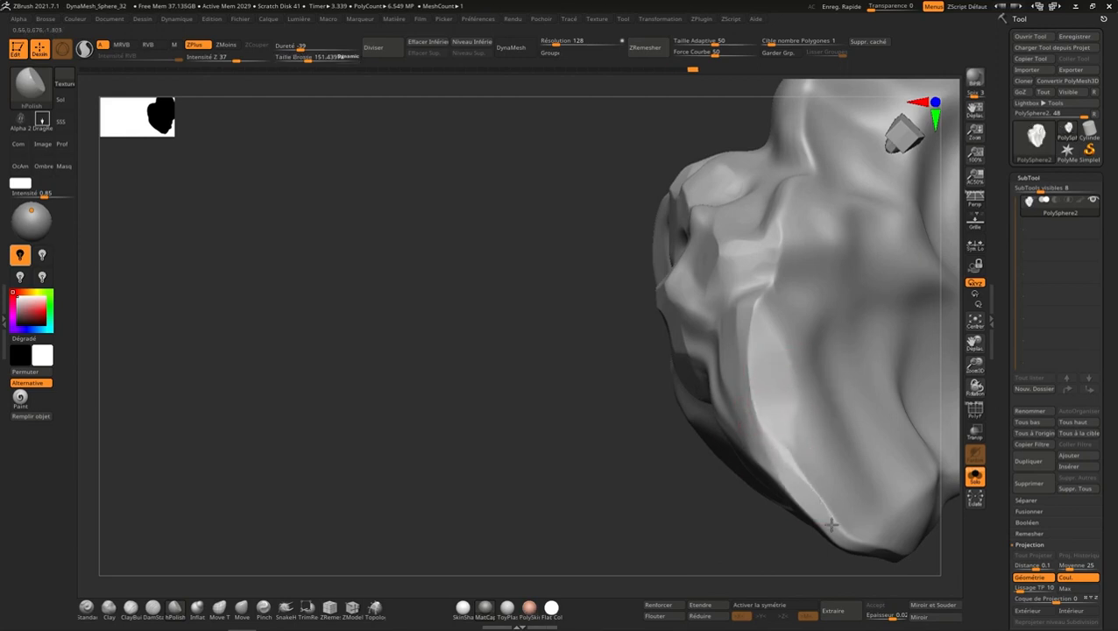
pyautogui.moveTo(830, 524); pyautogui.dragTo(813, 441, button='right')
pyautogui.moveTo(799, 455)
pyautogui.mouseDown()
pyautogui.moveTo(812, 478)
pyautogui.moveTo(795, 457)
pyautogui.mouseUp()
pyautogui.moveTo(795, 457); pyautogui.dragTo(768, 498, button='right')
pyautogui.rightClick(769, 498)
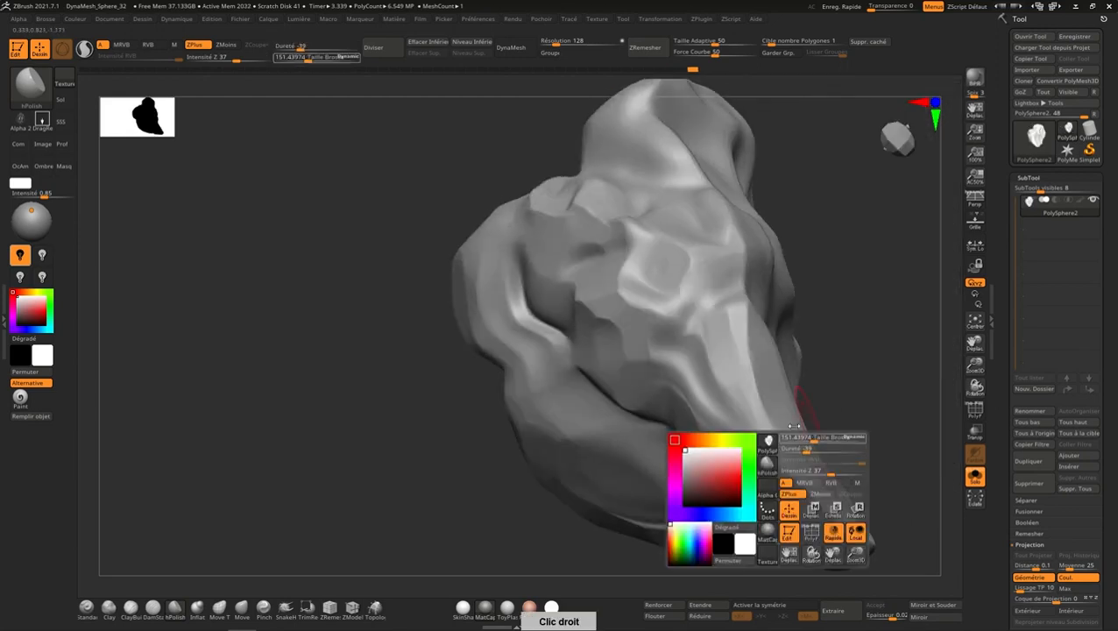
pyautogui.moveTo(794, 426); pyautogui.dragTo(813, 369, button='right')
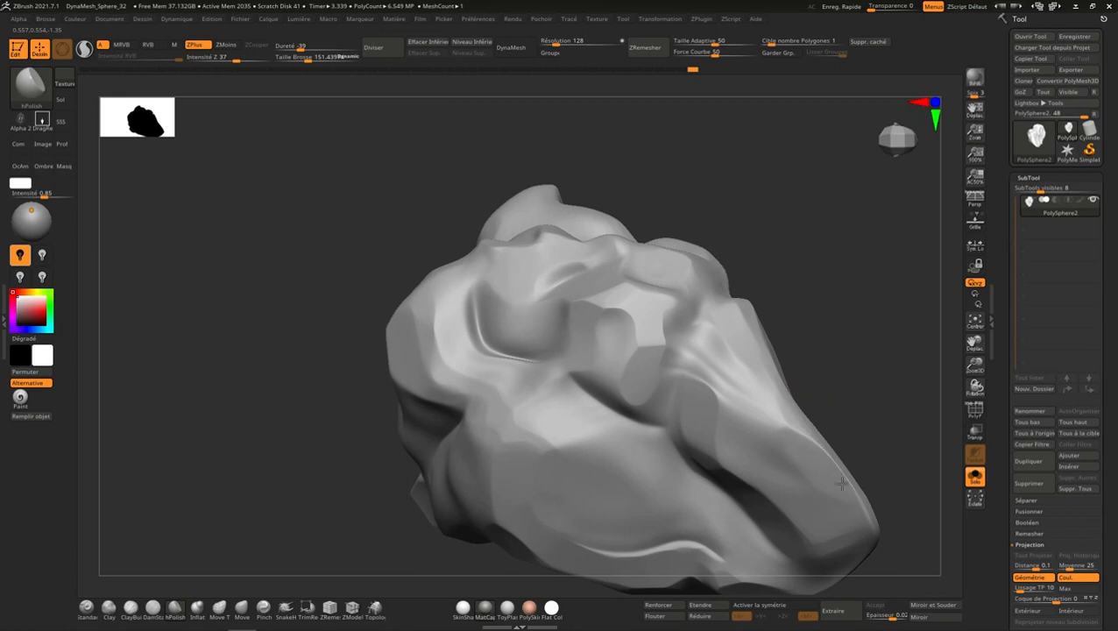
pyautogui.moveTo(815, 443); pyautogui.dragTo(836, 470)
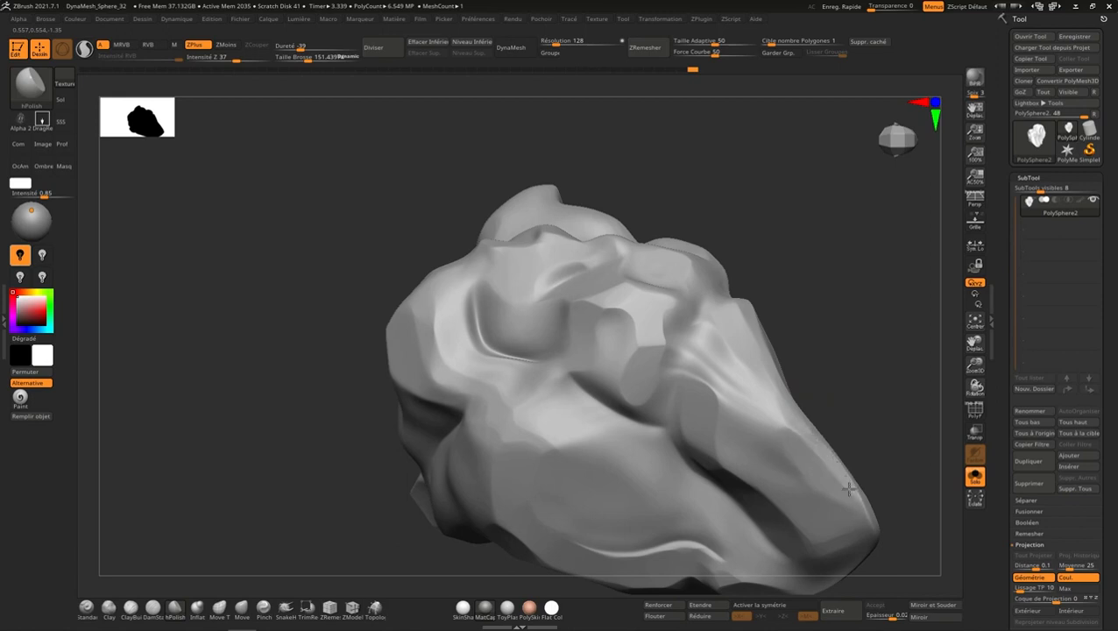
# Step: Examine the whole rock's silhouette and facets from several angles, including the front view
pyautogui.moveTo(848, 491)
pyautogui.mouseDown(button='right')
pyautogui.moveTo(821, 429)
pyautogui.moveTo(822, 327)
pyautogui.mouseUp(button='right')
pyautogui.moveTo(683, 440)
pyautogui.mouseDown(button='right')
pyautogui.moveTo(724, 343)
pyautogui.moveTo(896, 174)
pyautogui.mouseUp(button='right')
pyautogui.moveTo(794, 327); pyautogui.dragTo(765, 217, button='right')
pyautogui.click(905, 149)
pyautogui.click(887, 148)
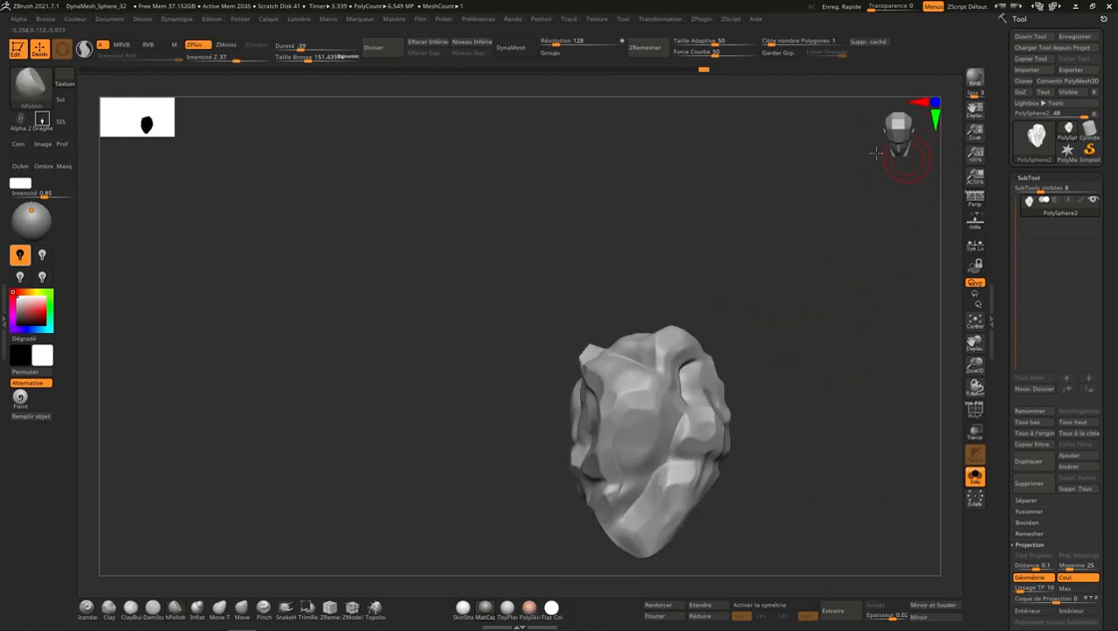
pyautogui.moveTo(876, 153); pyautogui.dragTo(931, 161)
pyautogui.click(910, 141)
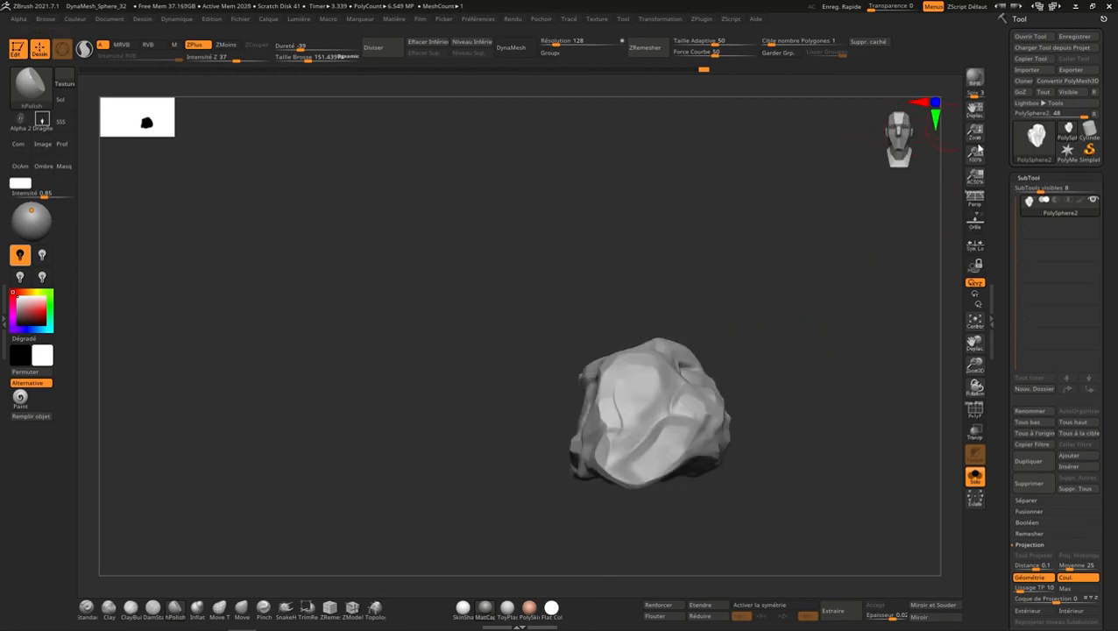
# Step: Compare the rock's shape at its lowest subdivision level with a higher level, checking it from the side and front
pyautogui.click(481, 42)
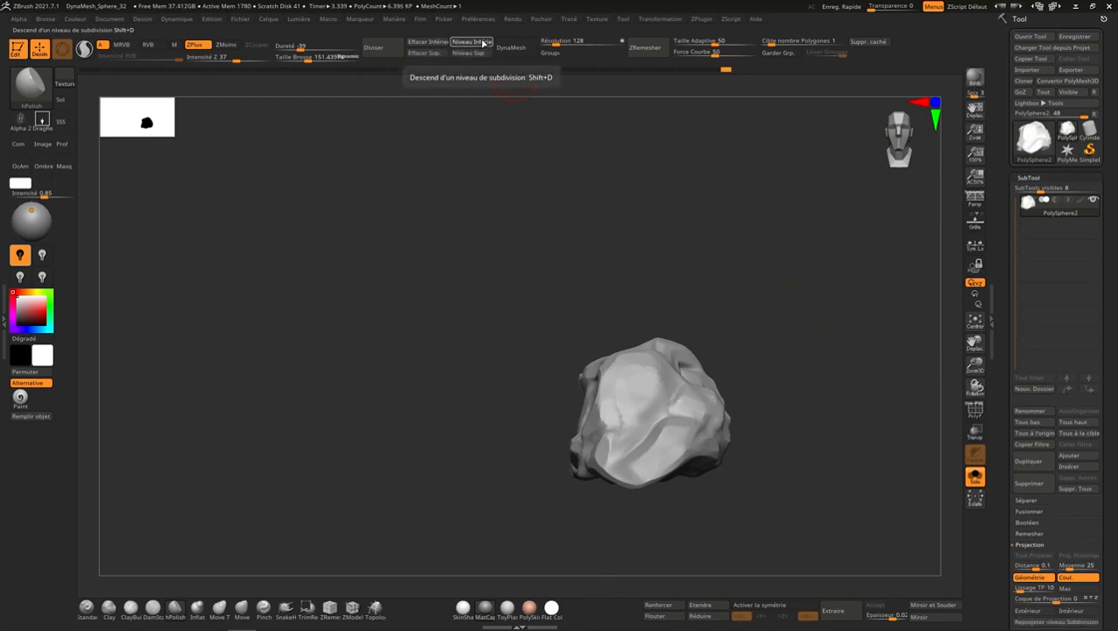
pyautogui.click(908, 148)
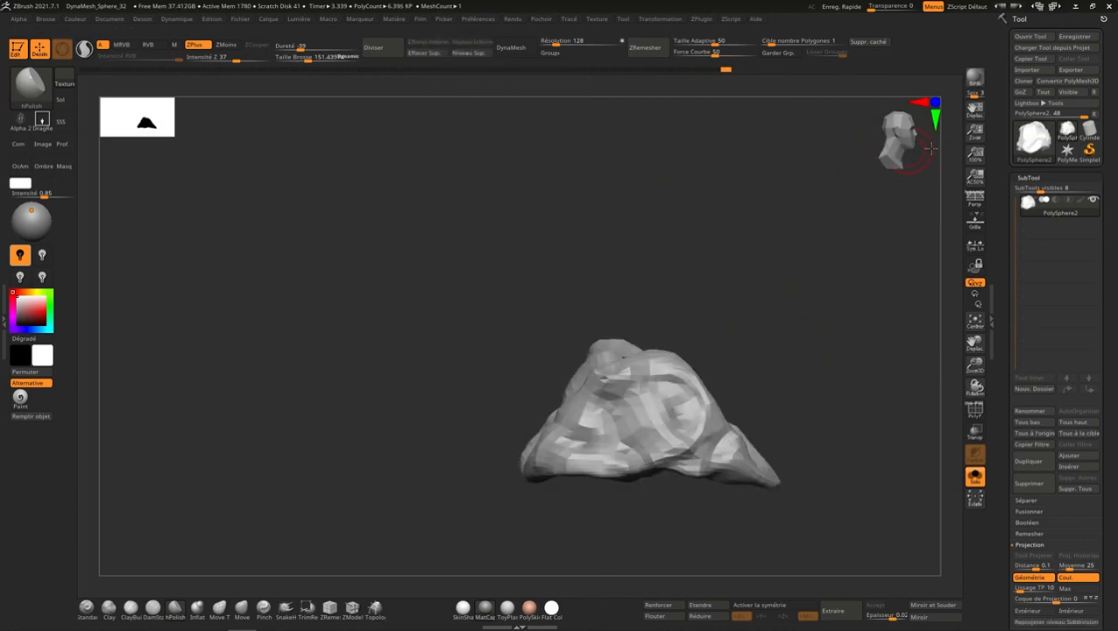
pyautogui.click(914, 152)
pyautogui.click(482, 54)
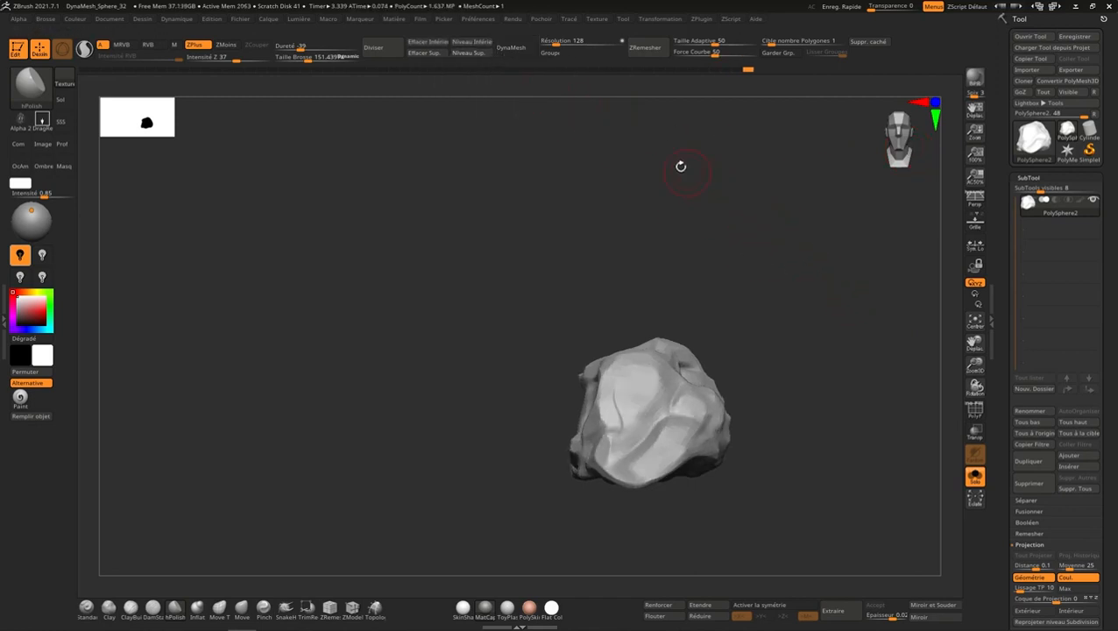
pyautogui.moveTo(922, 128); pyautogui.dragTo(900, 130)
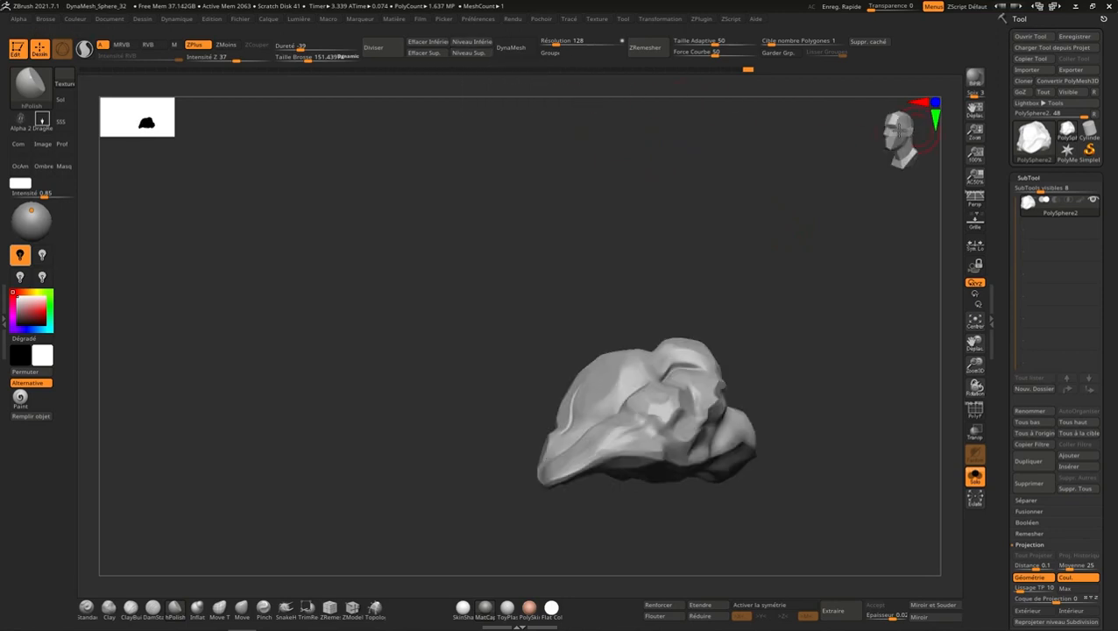
# Step: Compare the top two subdivision levels up close, then delete the highest one from the level below it
pyautogui.keyDown('ctrl'); pyautogui.moveTo(780, 303); pyautogui.dragTo(619, 495, button='right'); pyautogui.keyUp('ctrl')
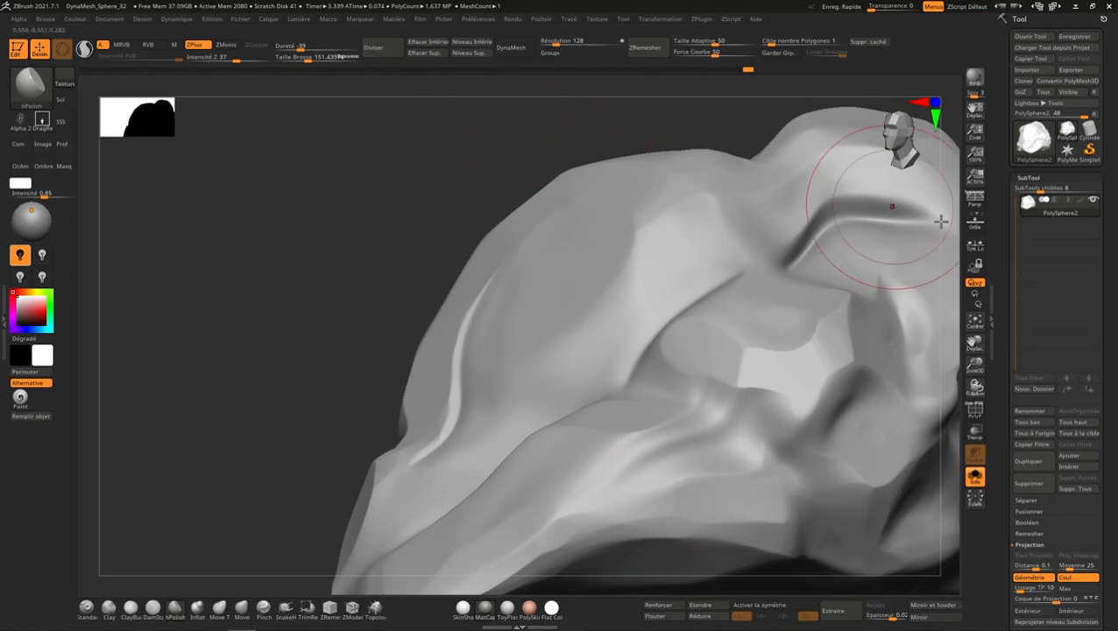
pyautogui.click(992, 320)
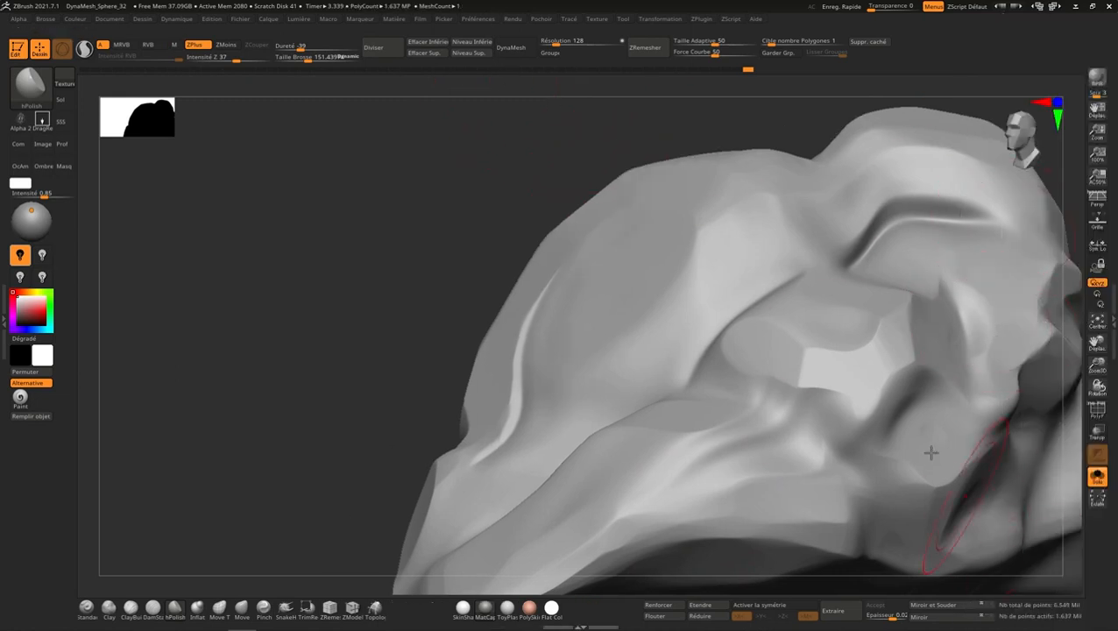
pyautogui.click(488, 54)
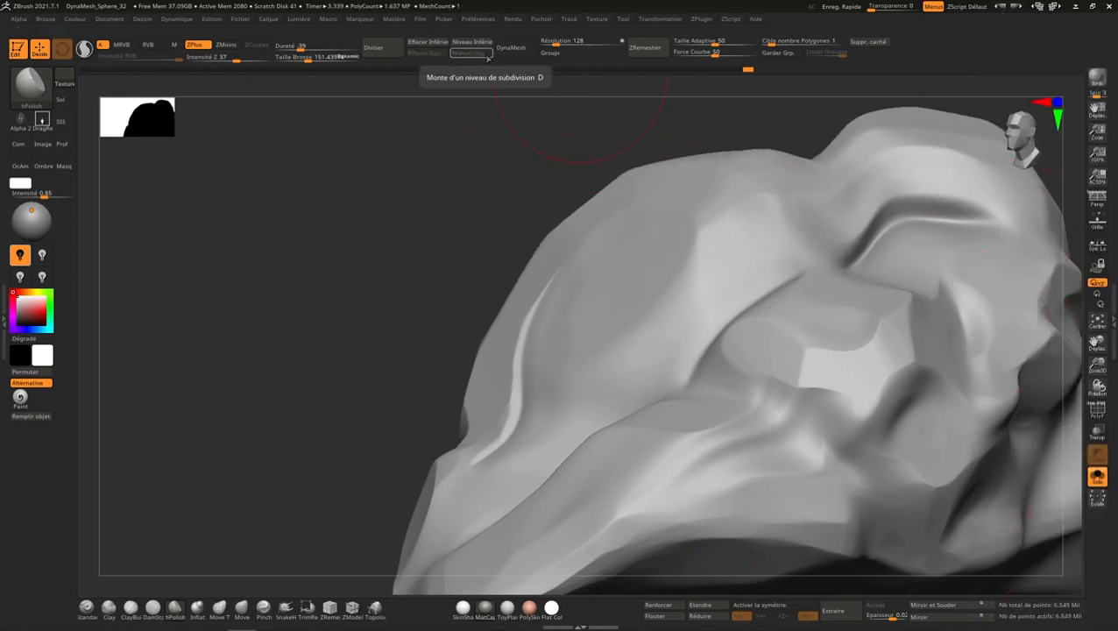
pyautogui.click(484, 43)
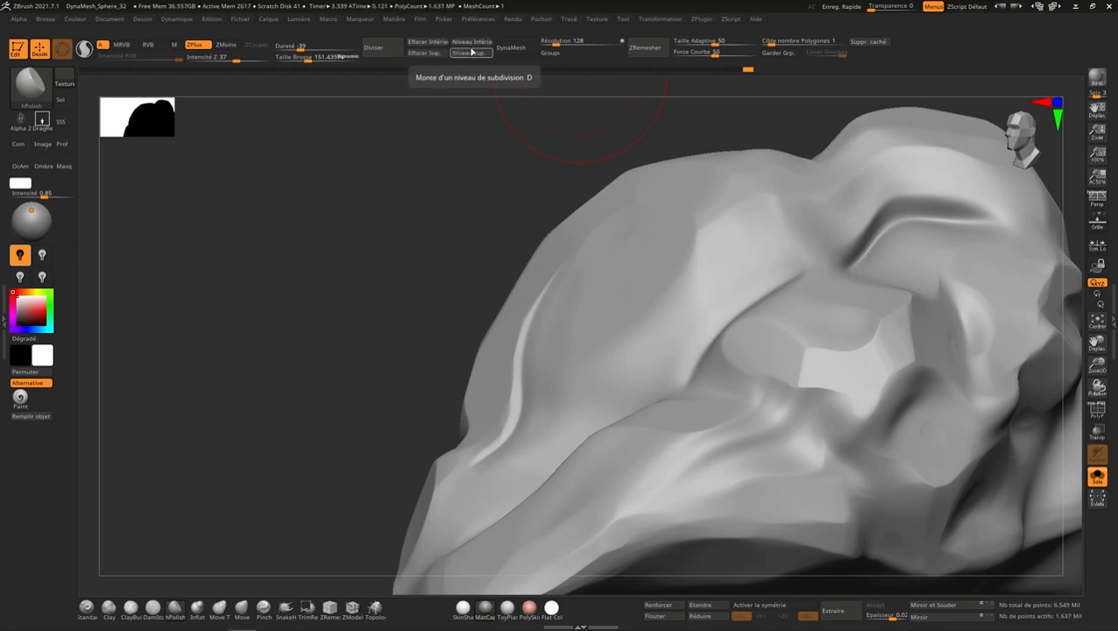
pyautogui.click(436, 54)
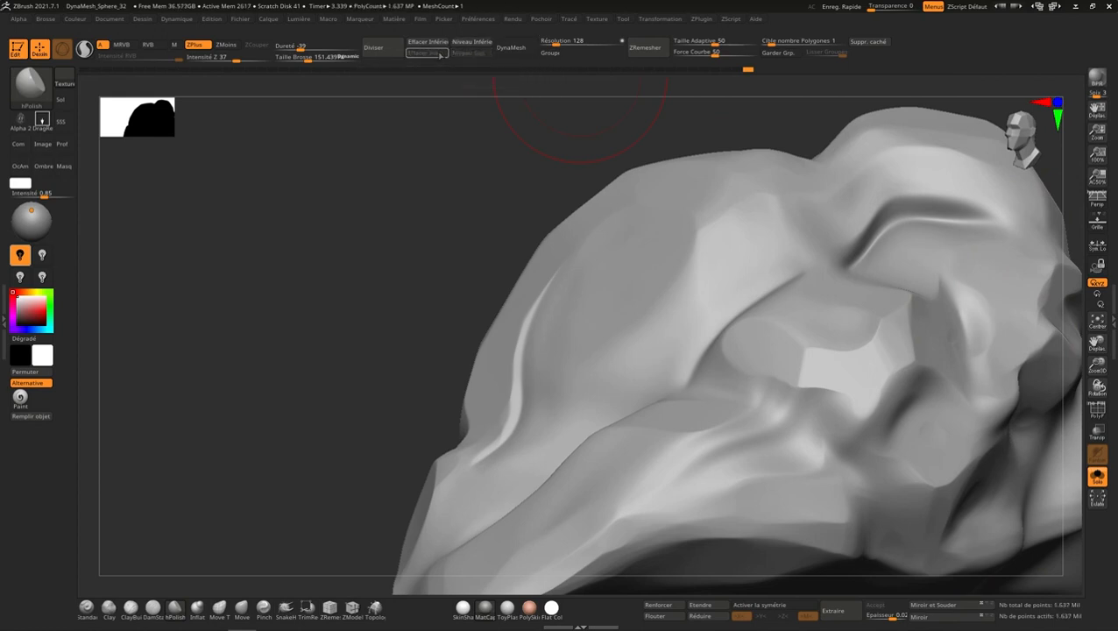
# Step: Check the surface one subdivision level lower, then return to the highest remaining level
pyautogui.click(482, 44)
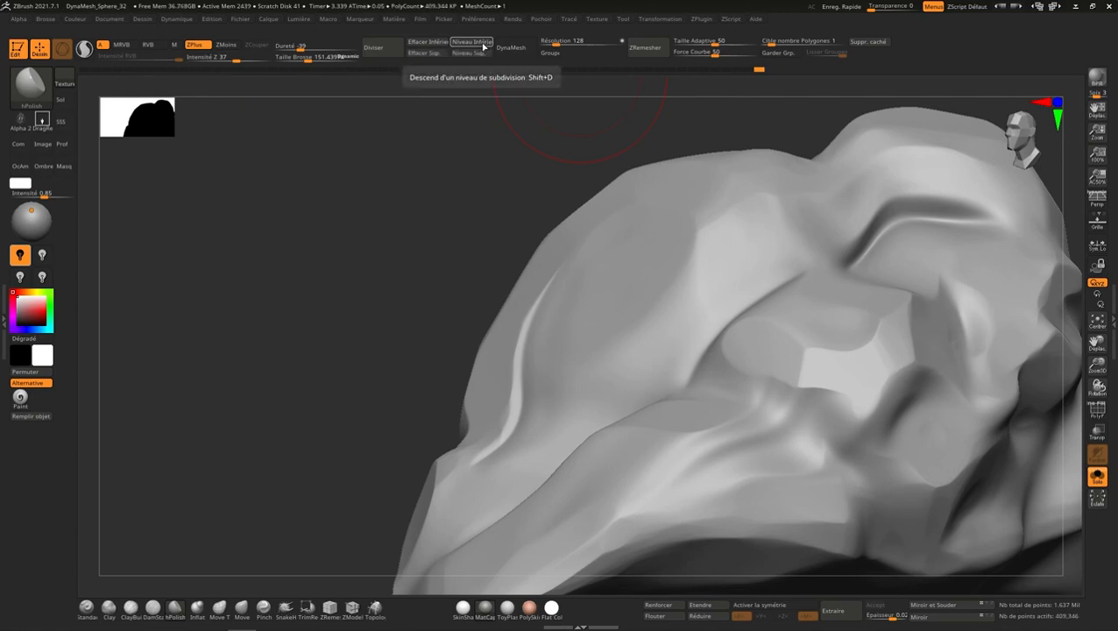
pyautogui.moveTo(547, 321); pyautogui.dragTo(521, 360, button='right')
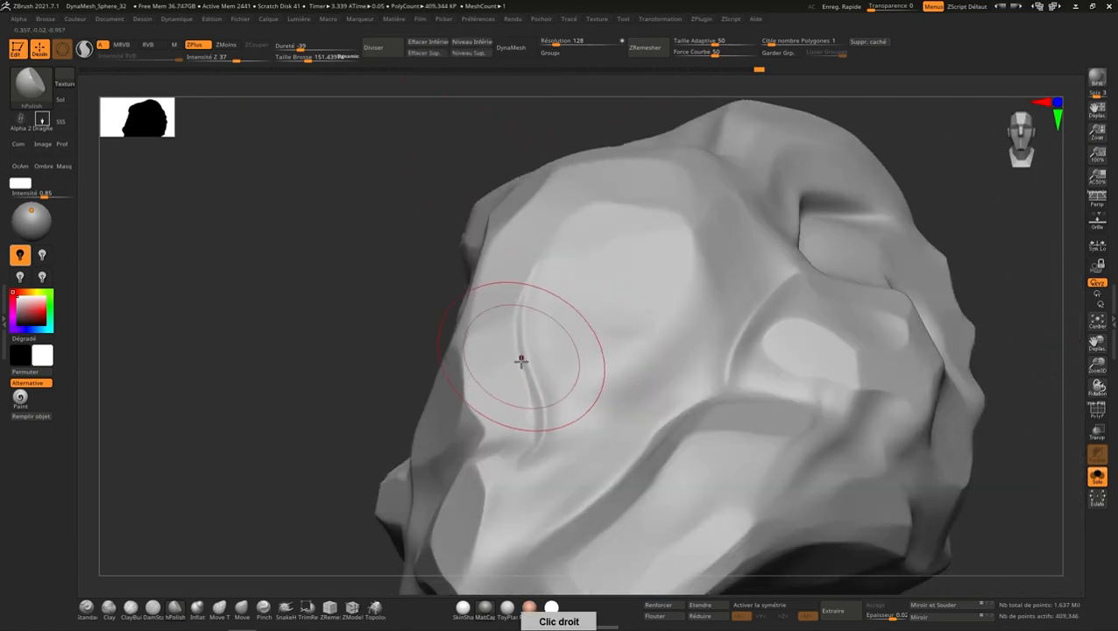
pyautogui.click(484, 56)
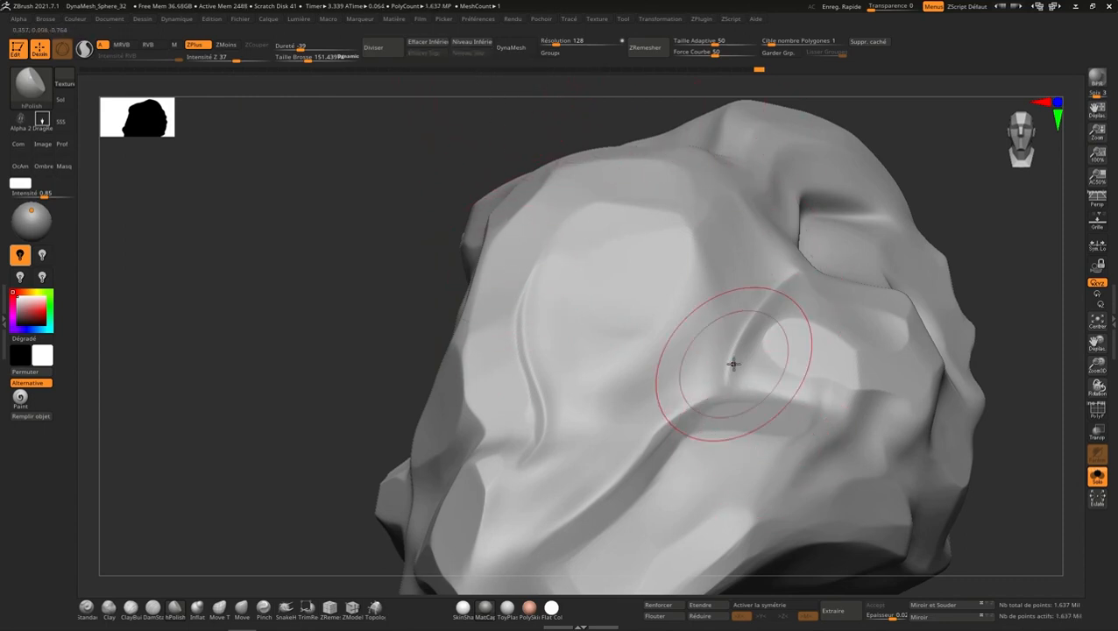
# Step: Rename the rock subtool SM_RocheMain_low
pyautogui.click(1113, 313)
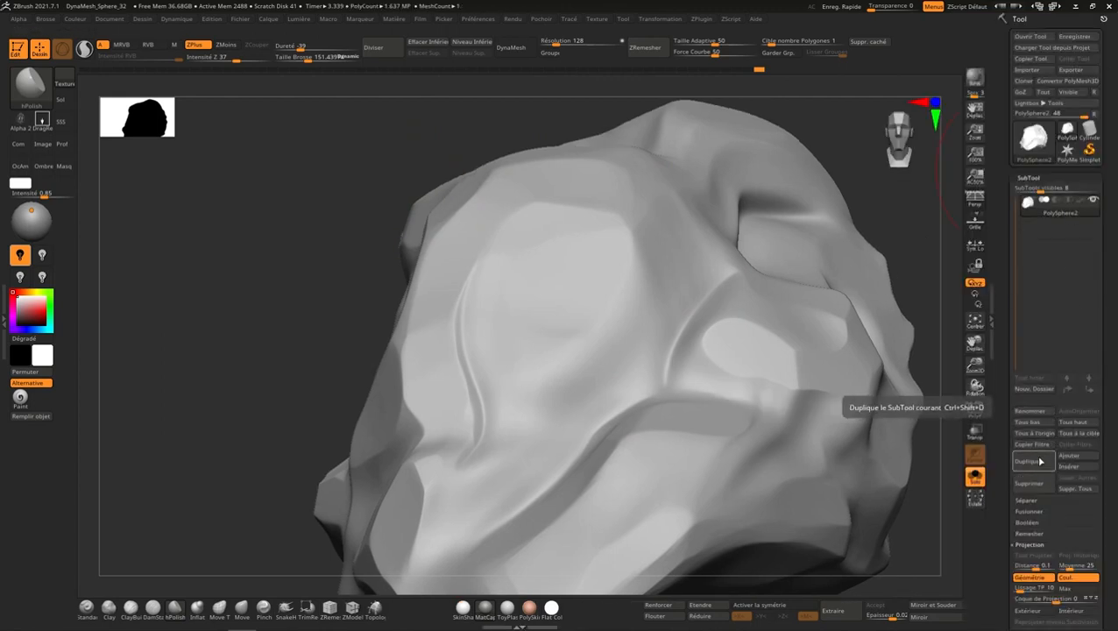
pyautogui.click(1041, 413)
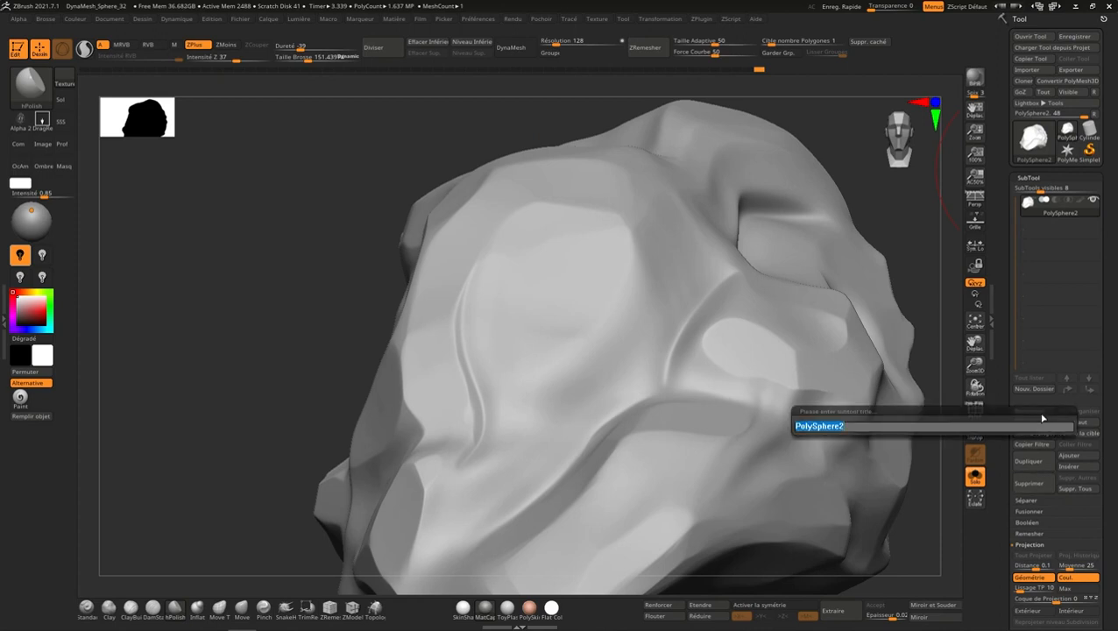
pyautogui.click(850, 427)
pyautogui.write('P')
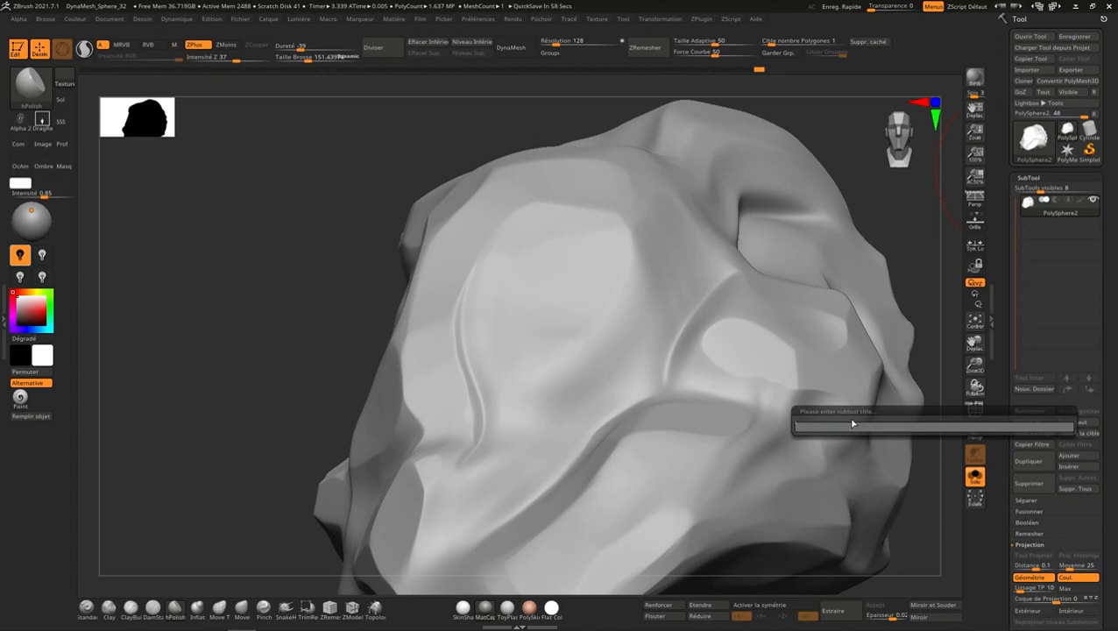
pyautogui.write('SM_')
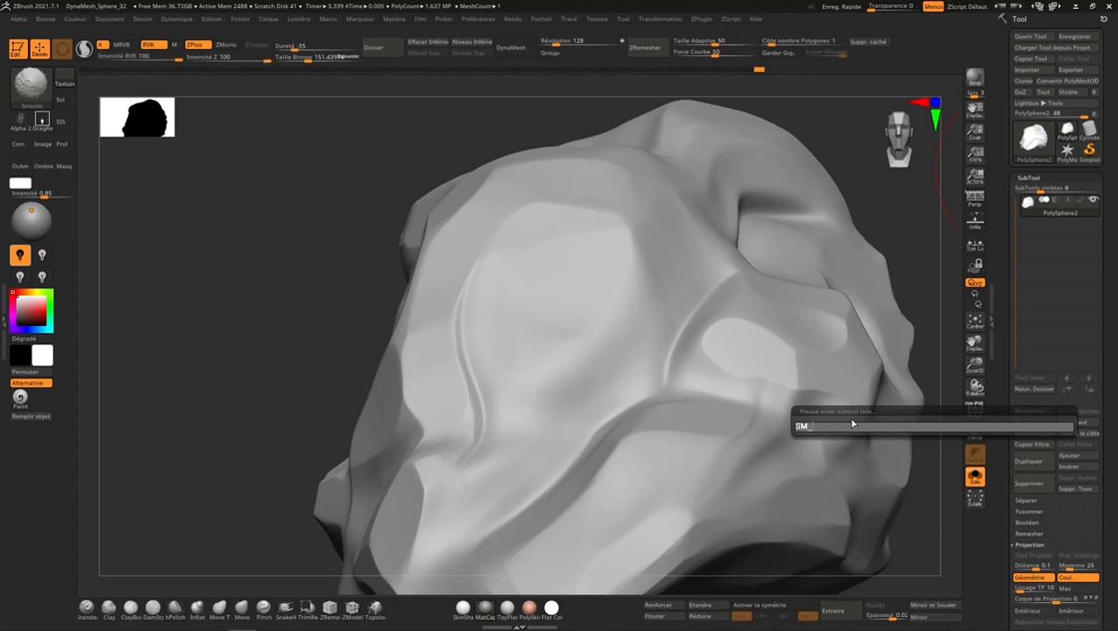
pyautogui.write('RocheMa')
pyautogui.press('shift')
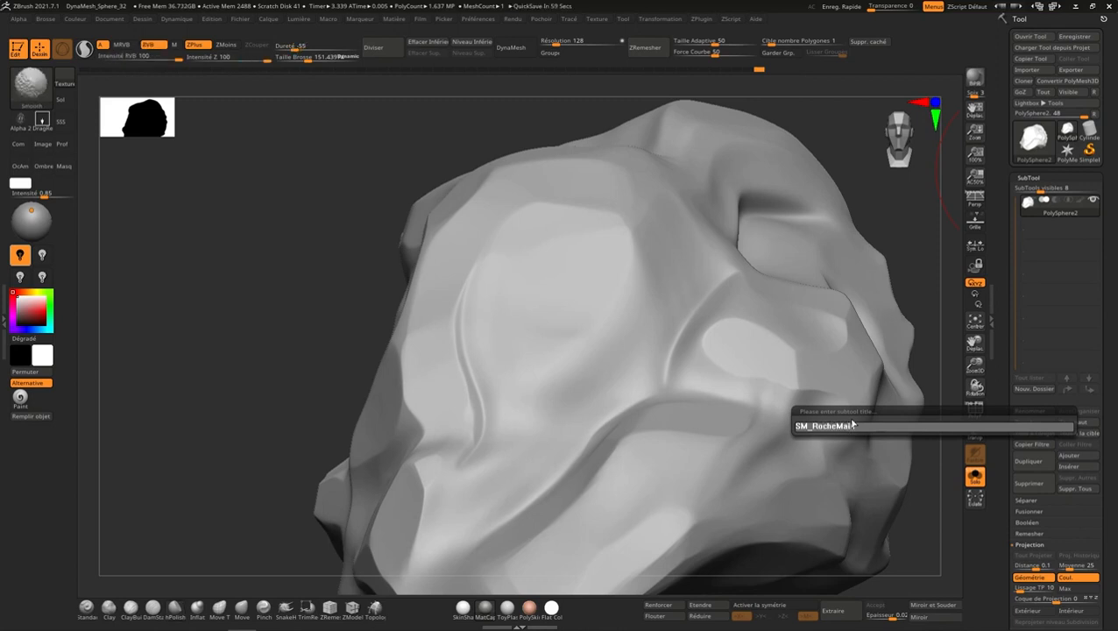
pyautogui.press('BackSpace')
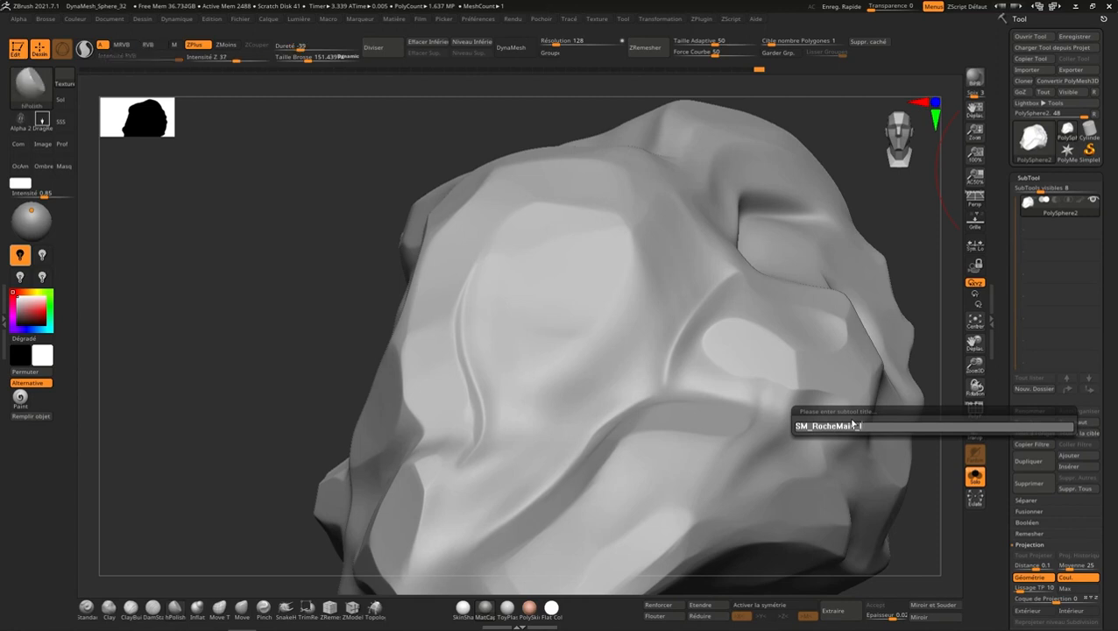
pyautogui.press('Return')
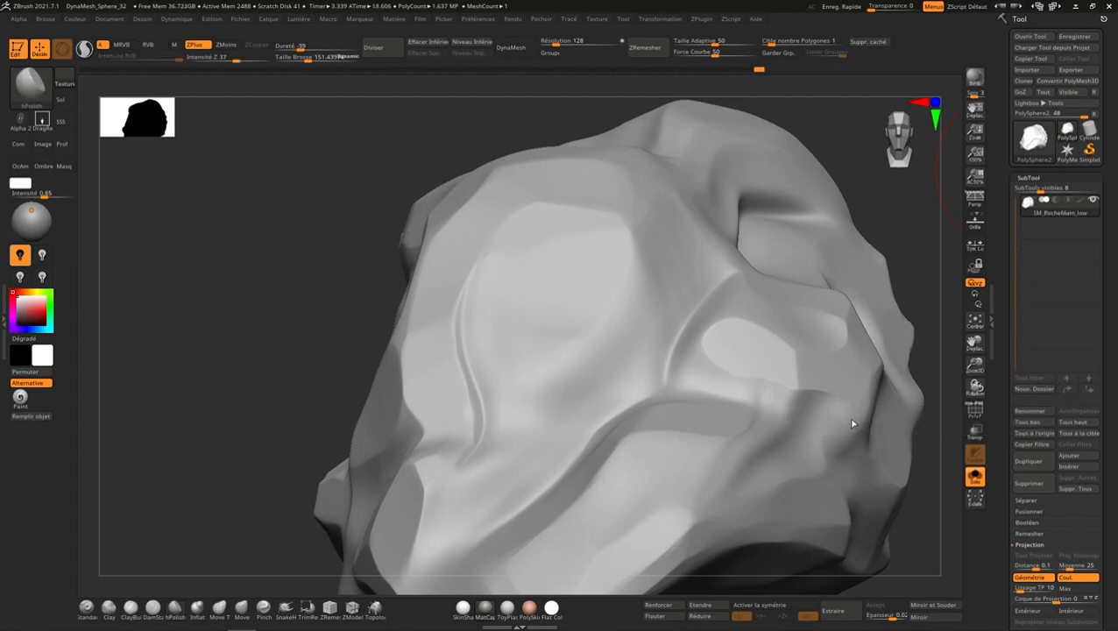
# Step: Drop the rock to its lowest subdivision level and unwrap its UVs with UV Master
pyautogui.click(482, 43)
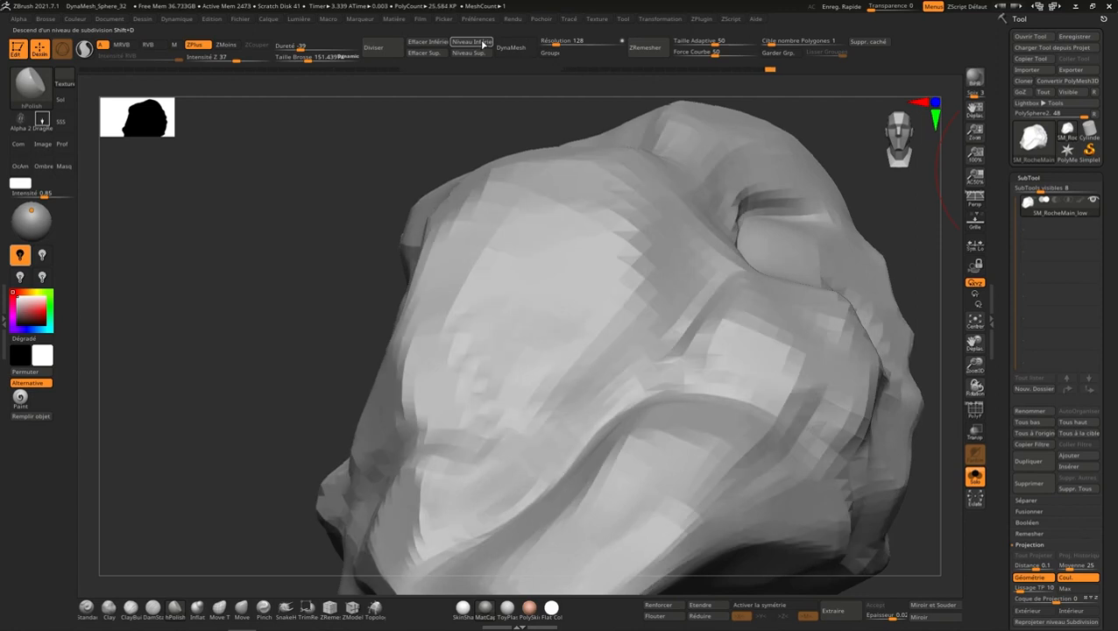
pyautogui.keyDown('ctrl'); pyautogui.moveTo(674, 419); pyautogui.dragTo(701, 250, button='right'); pyautogui.keyUp('ctrl')
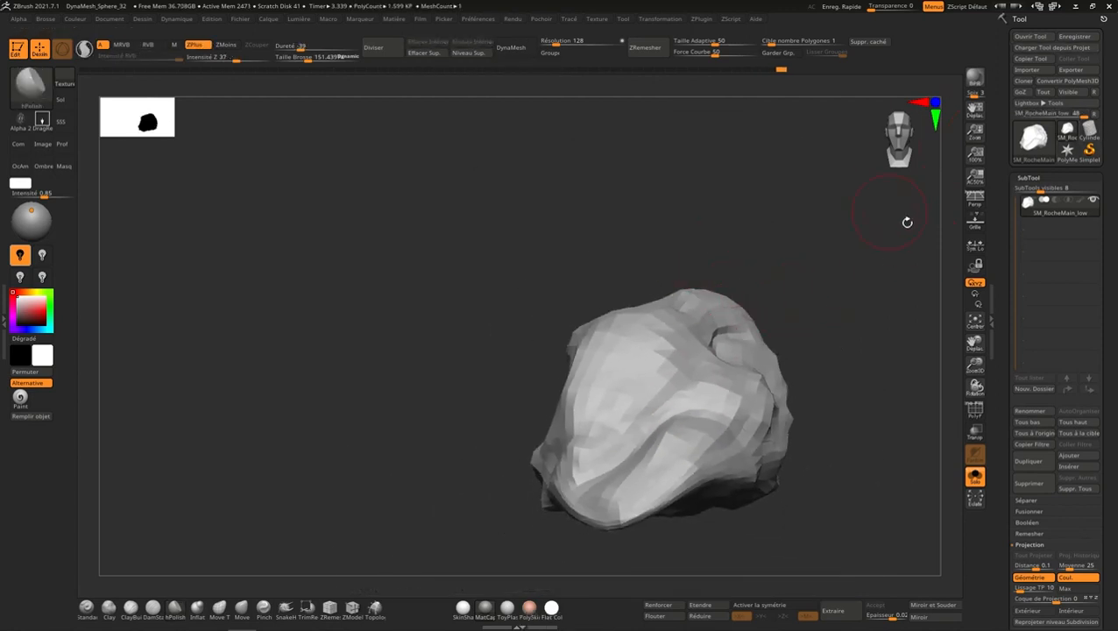
pyautogui.moveTo(920, 140); pyautogui.dragTo(903, 142)
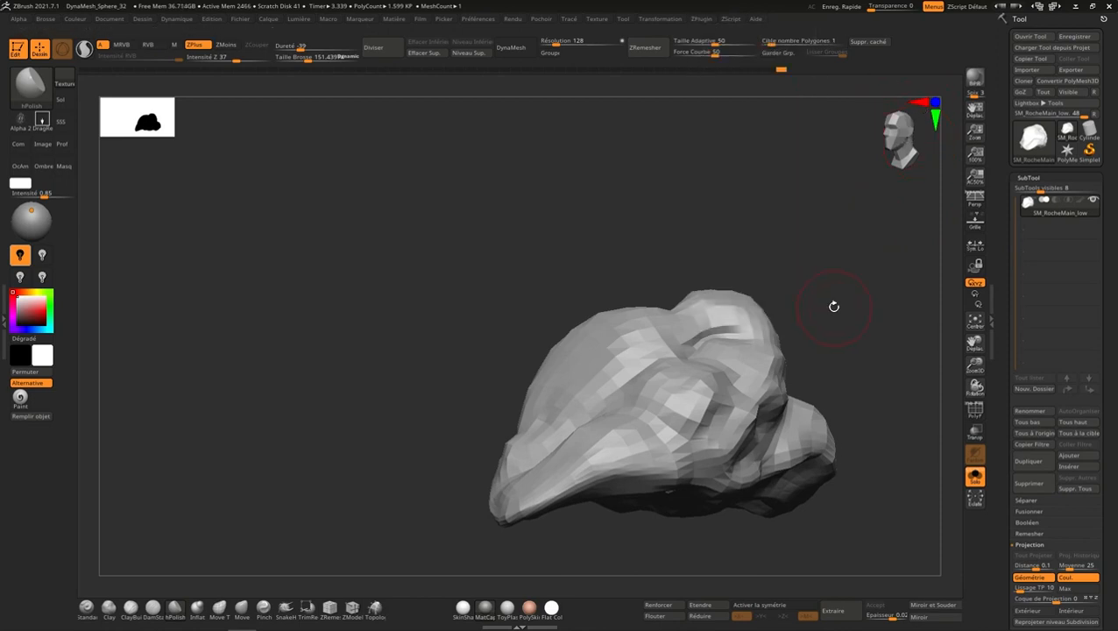
pyautogui.moveTo(705, 20)
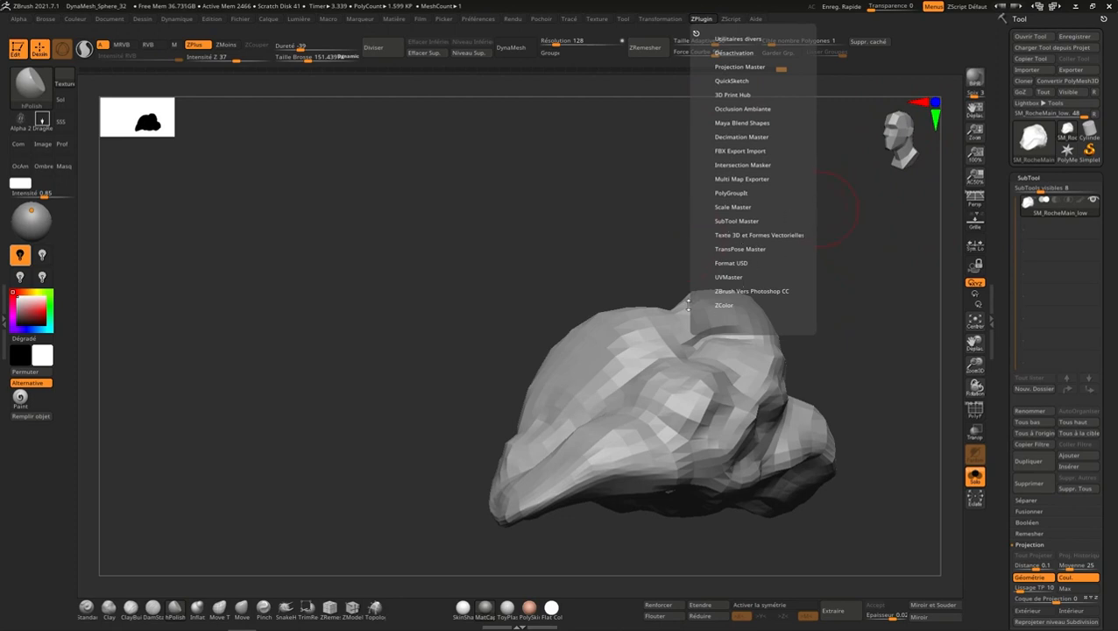
pyautogui.click(736, 276)
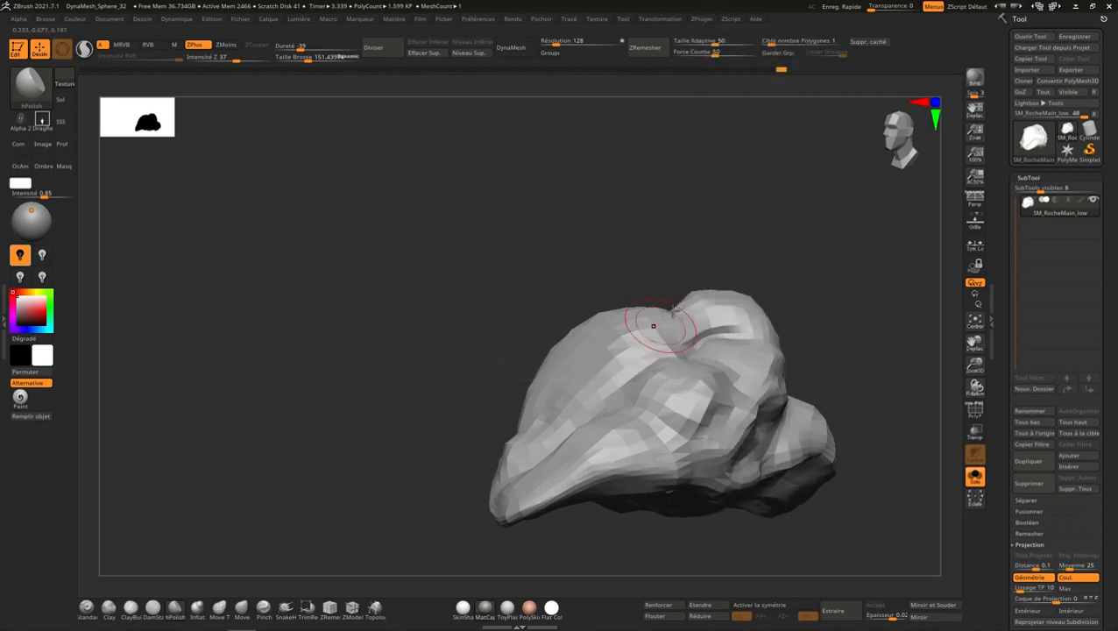
pyautogui.click(701, 18)
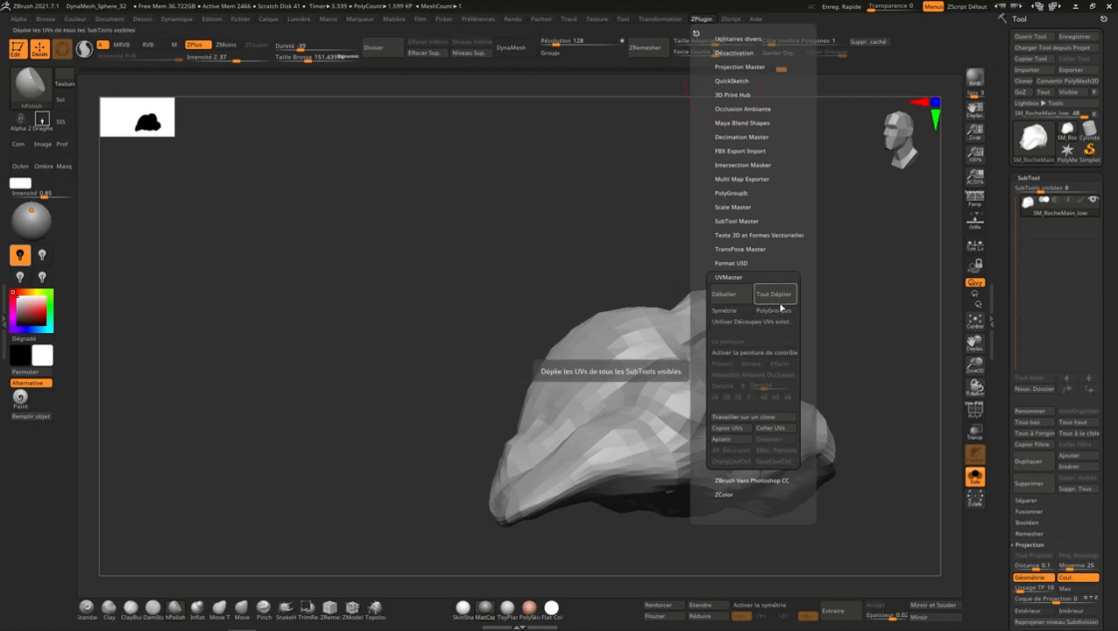
pyautogui.click(732, 295)
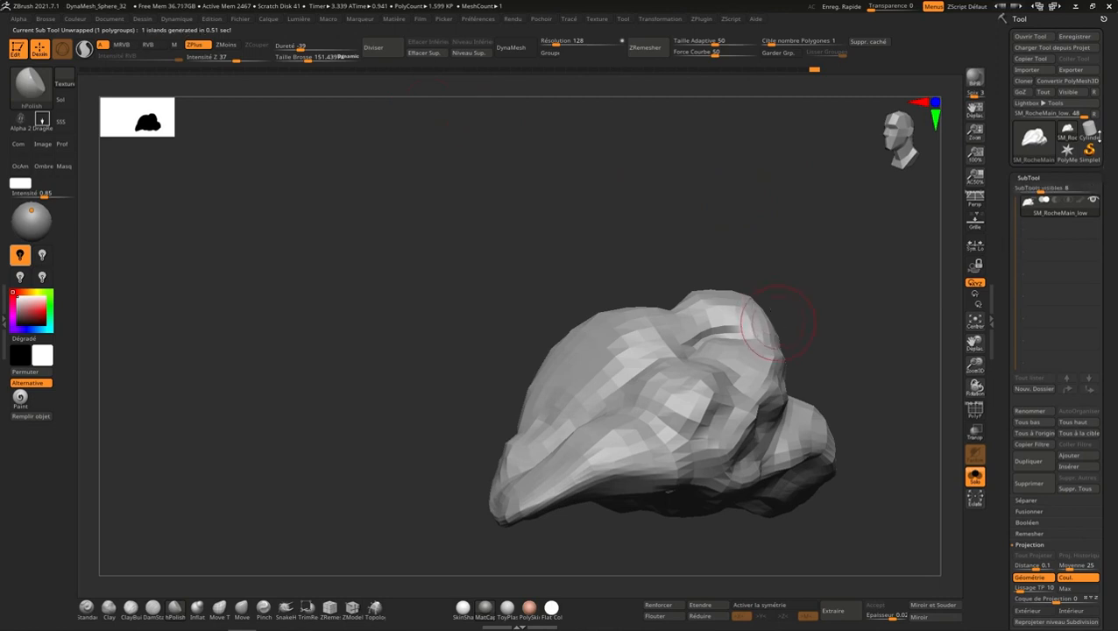
# Step: Start exporting the low-poly rock to Ressources Halloween Stylized/02 - ZBrush/Export/Assets/Low, with FBX as the file type
pyautogui.click(1077, 74)
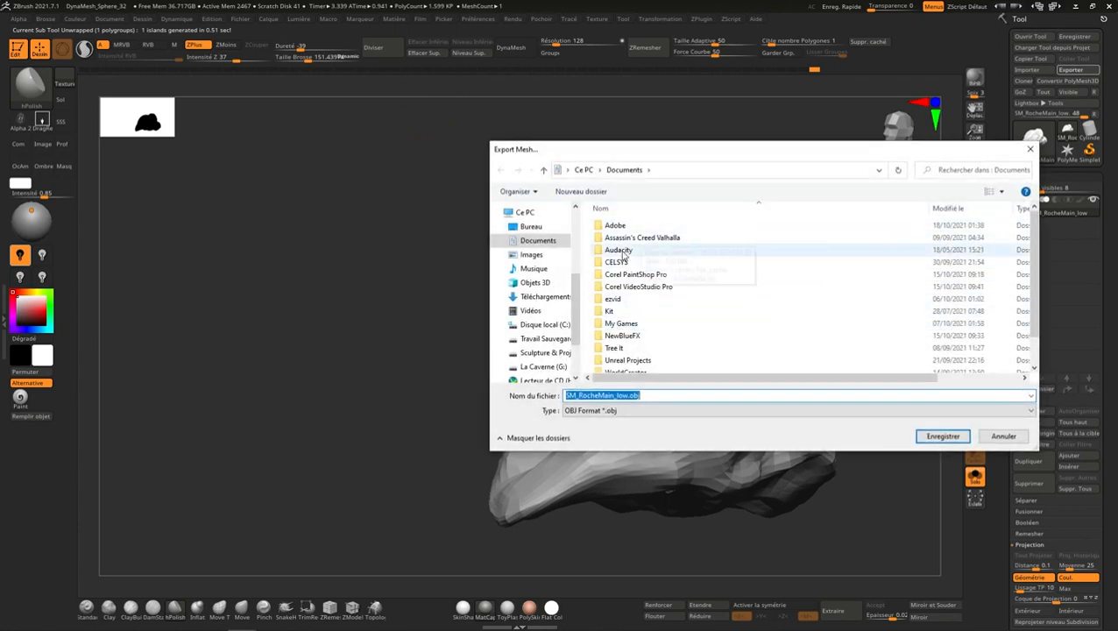
pyautogui.click(531, 227)
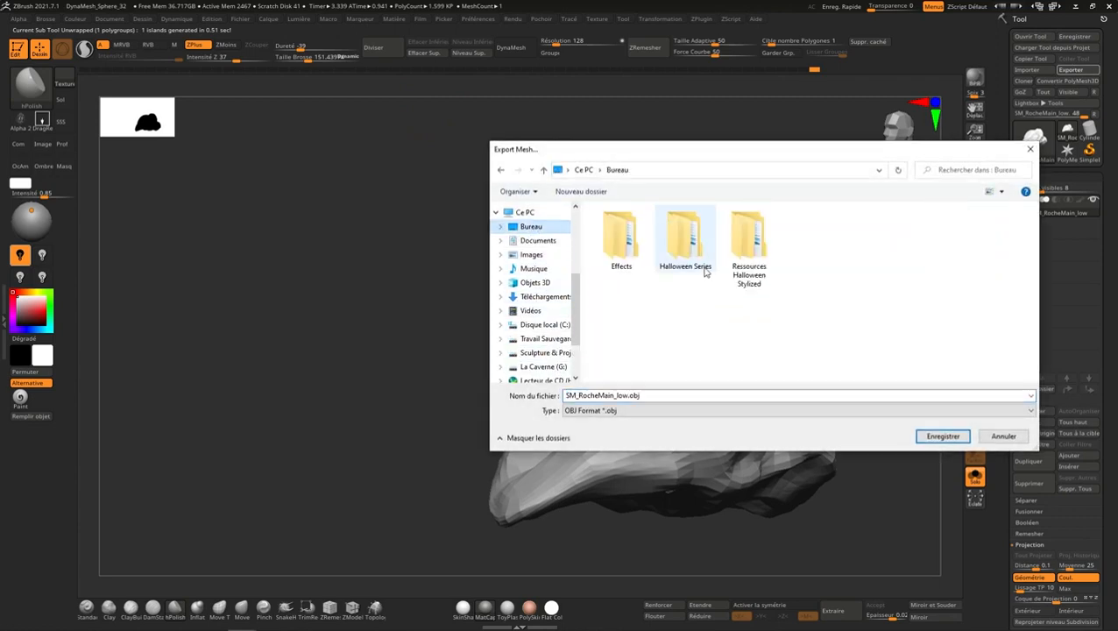
pyautogui.doubleClick(746, 252)
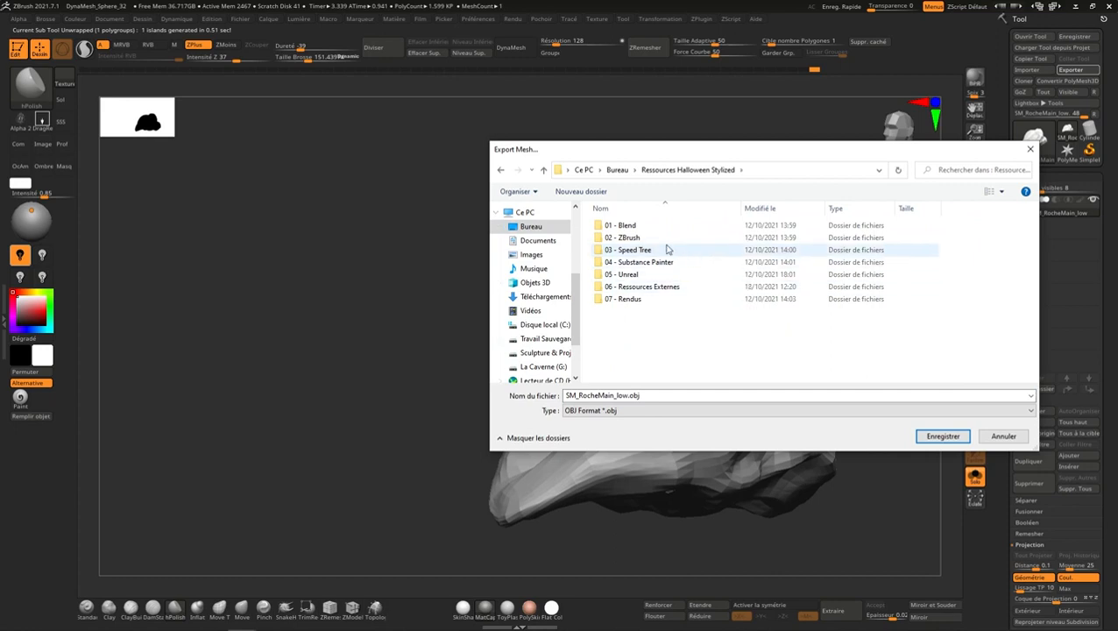
pyautogui.doubleClick(638, 237)
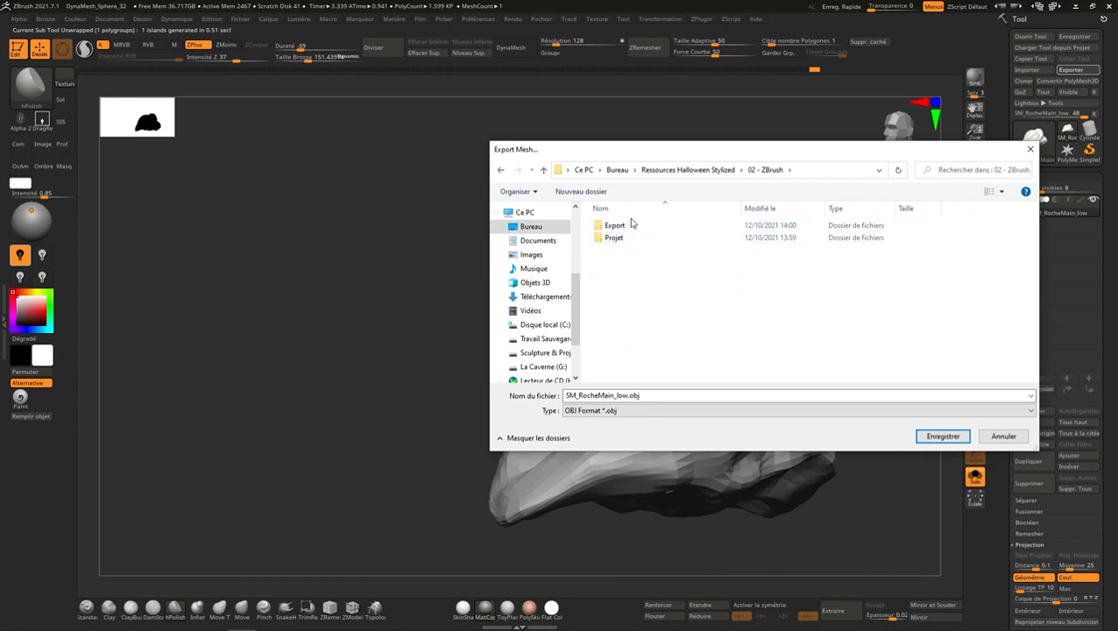
pyautogui.doubleClick(634, 225)
pyautogui.doubleClick(624, 226)
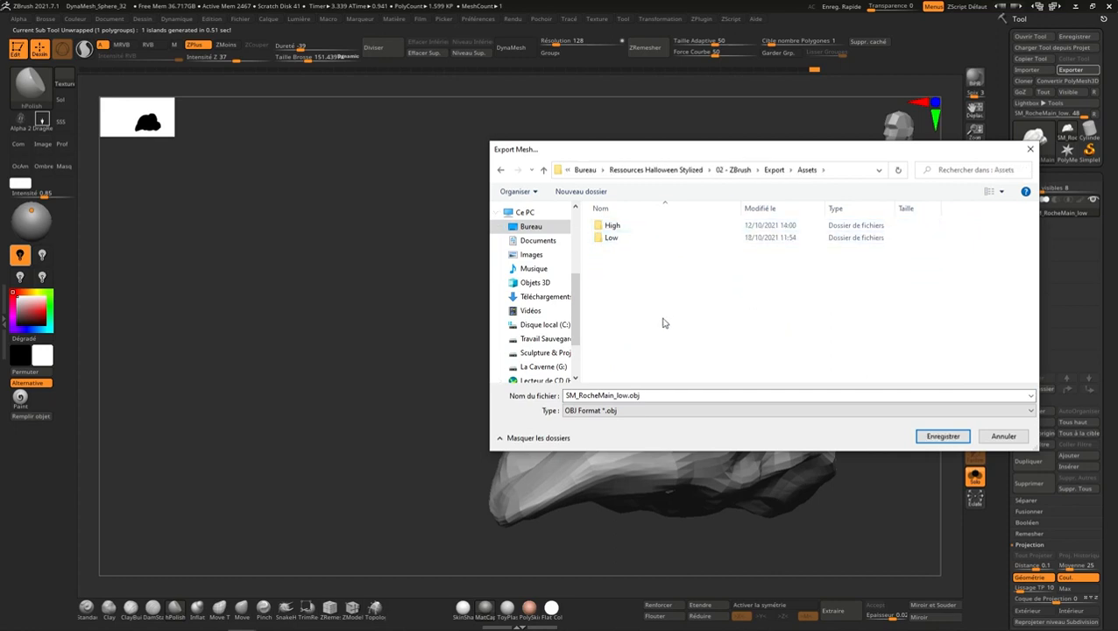
pyautogui.doubleClick(635, 238)
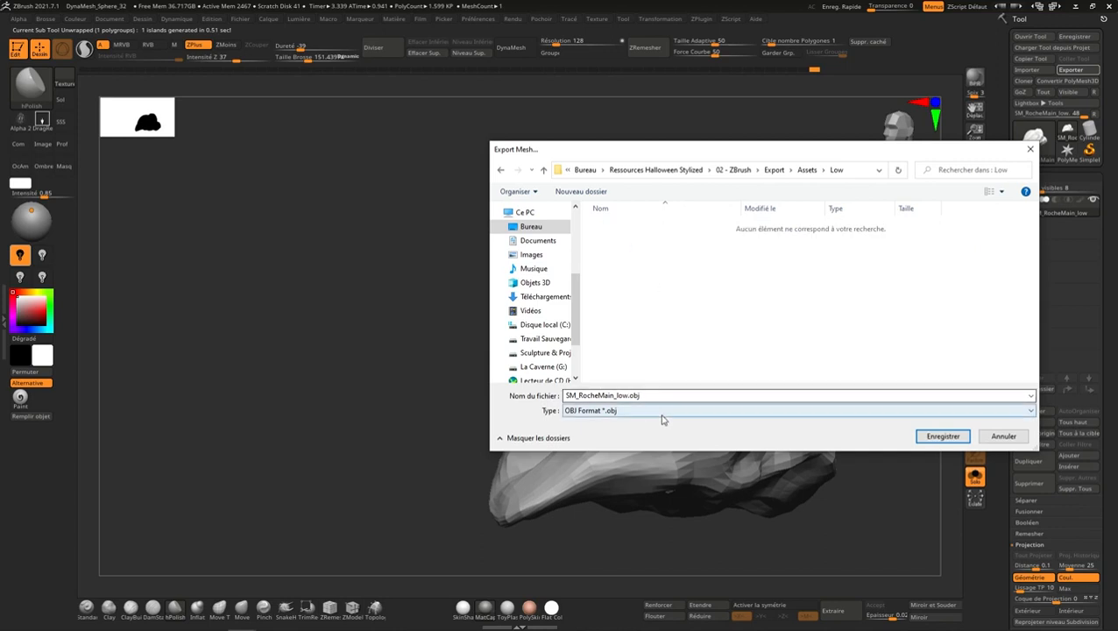
pyautogui.click(664, 411)
pyautogui.click(615, 515)
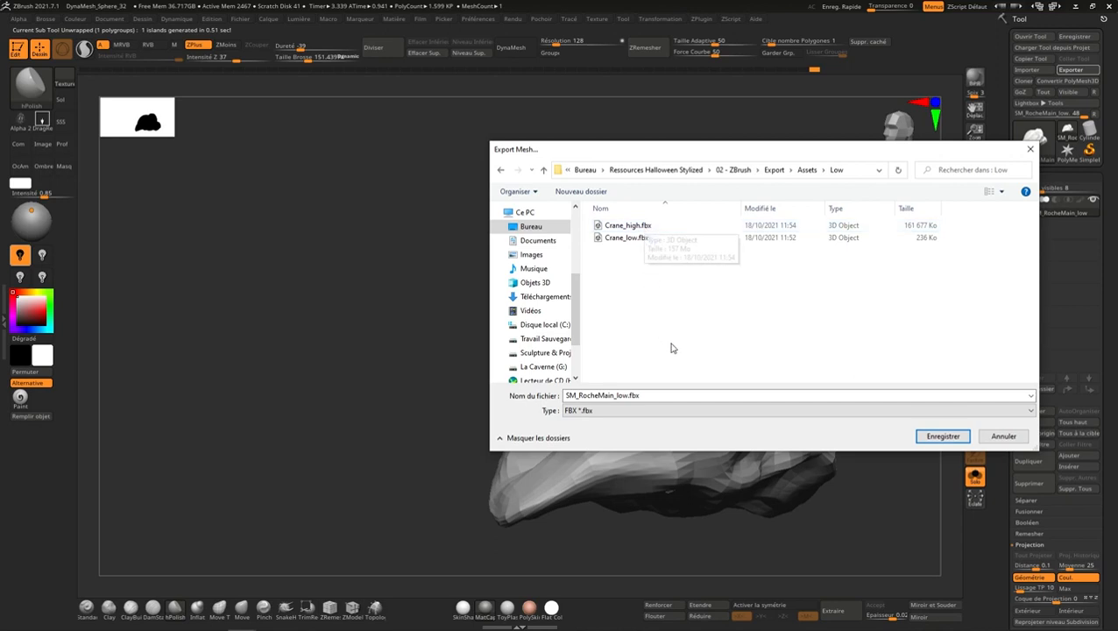
# Step: Delete the old Crane_high.fbx and Crane_low.fbx files from the Low export folder
pyautogui.click(653, 228)
pyautogui.press('Delete')
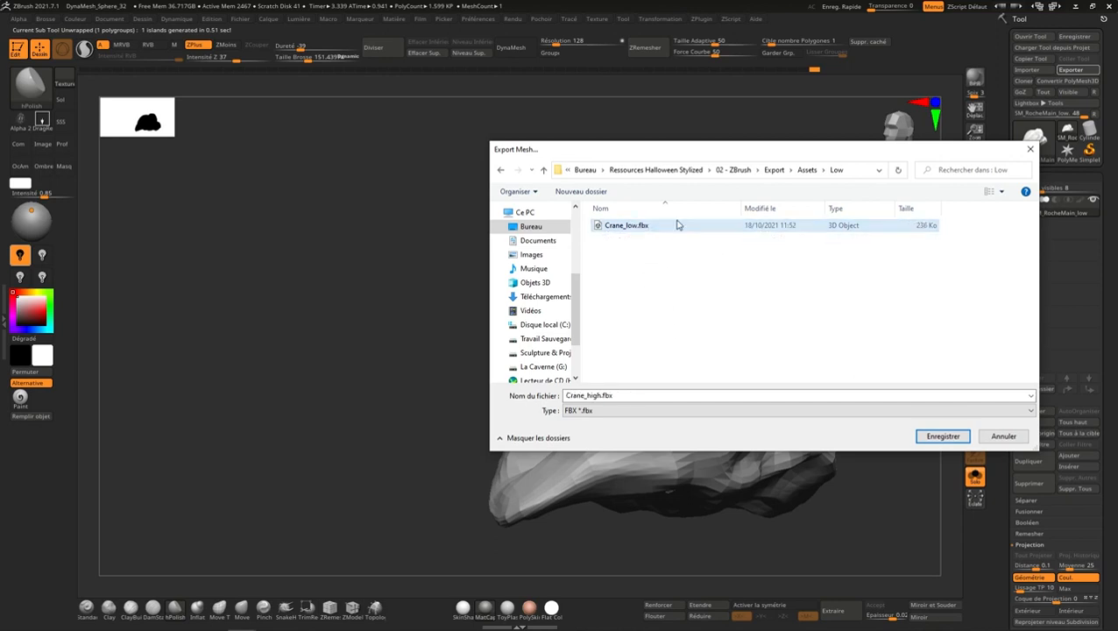
pyautogui.click(663, 227)
pyautogui.press('Delete')
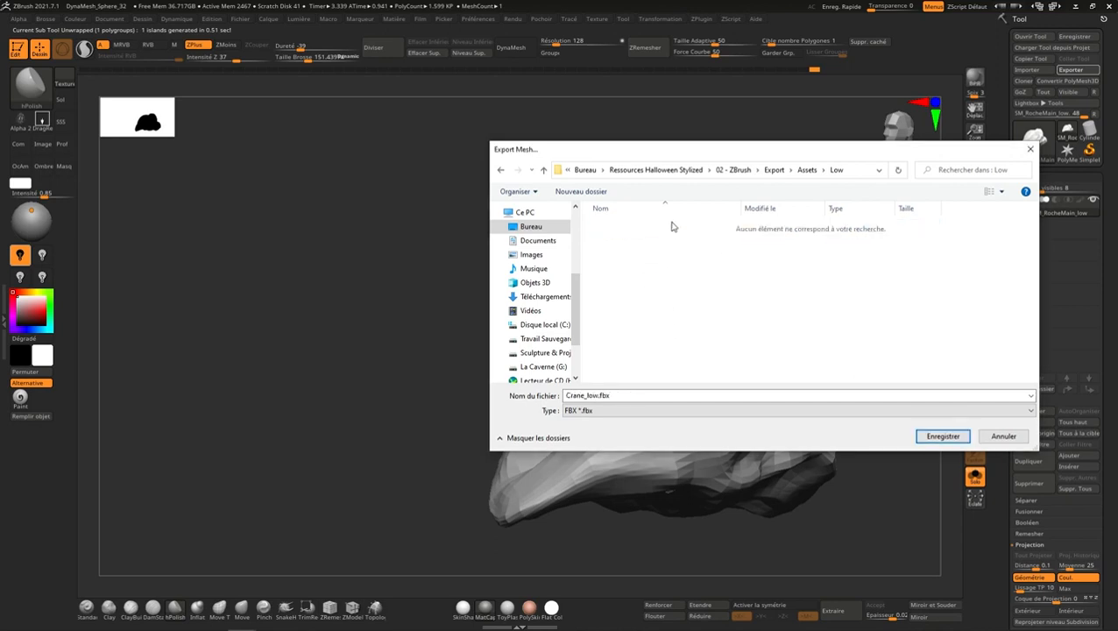
# Step: Name the export SM_RocheMain_low and save it with the default FBX 2020 options
pyautogui.doubleClick(614, 395)
pyautogui.write('SM_RocheMain_low')
pyautogui.click(956, 438)
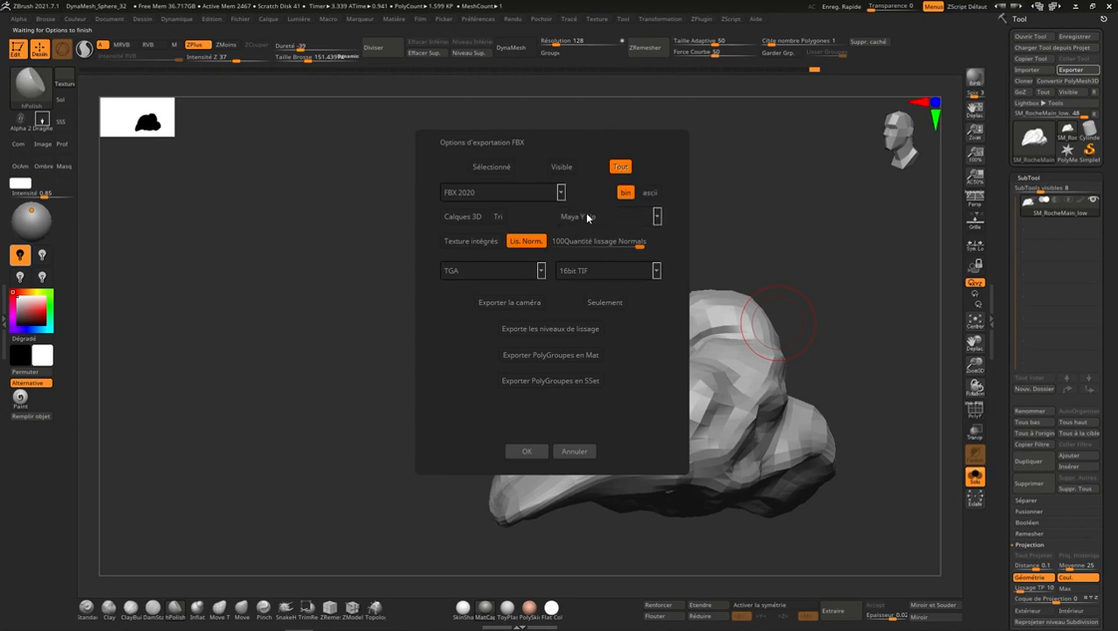
pyautogui.click(529, 451)
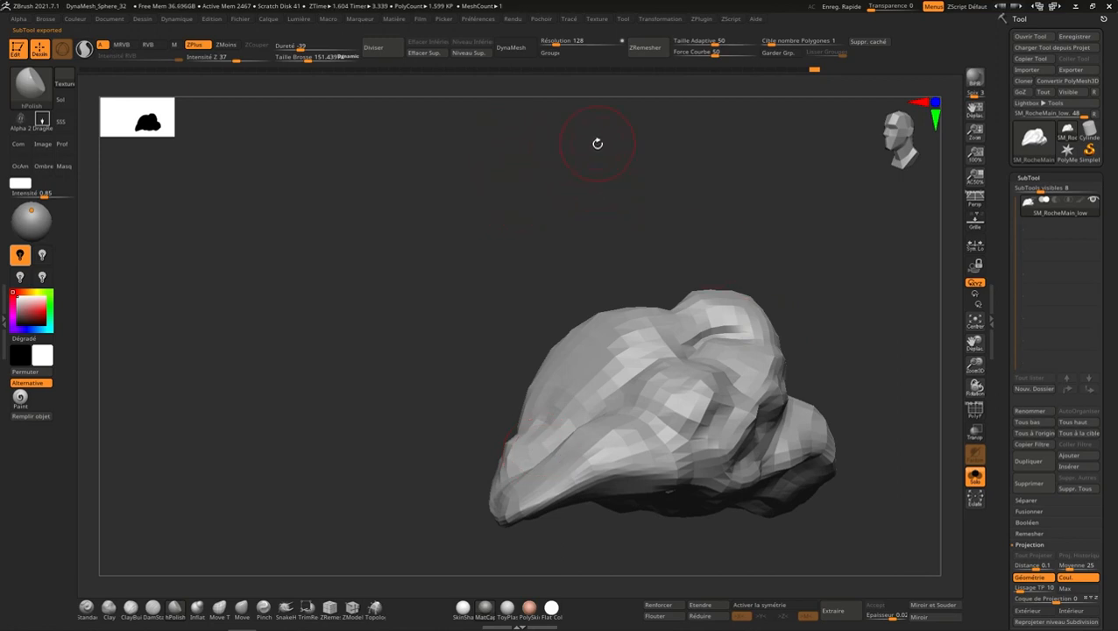
# Step: Return the rock to its highest subdivision level
pyautogui.moveTo(1070, 214)
pyautogui.click(481, 53)
pyautogui.click(481, 54)
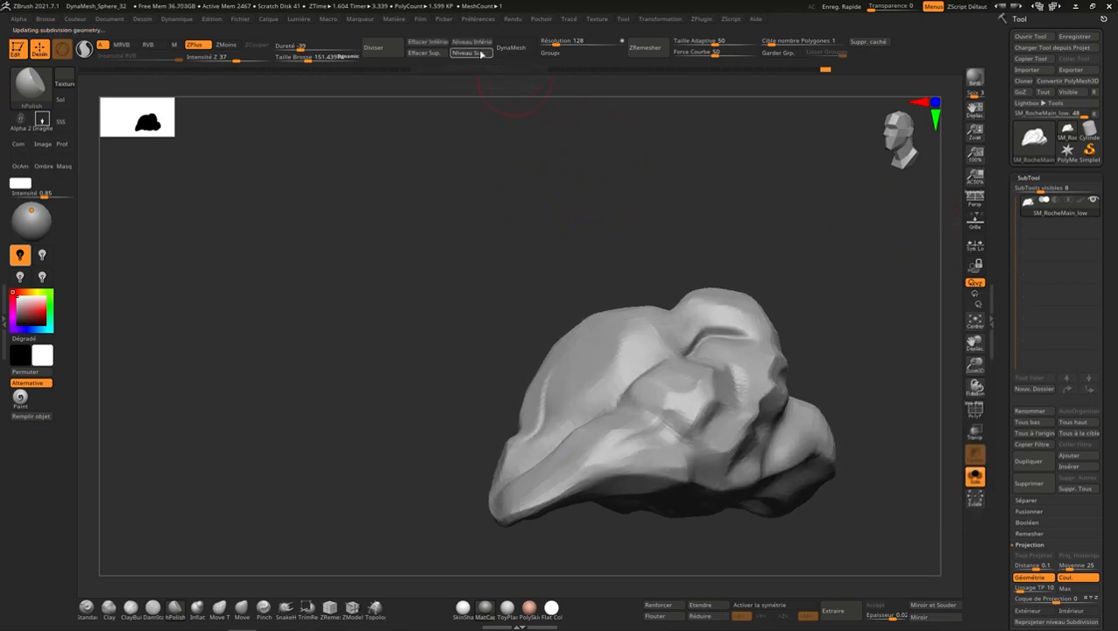
pyautogui.click(481, 56)
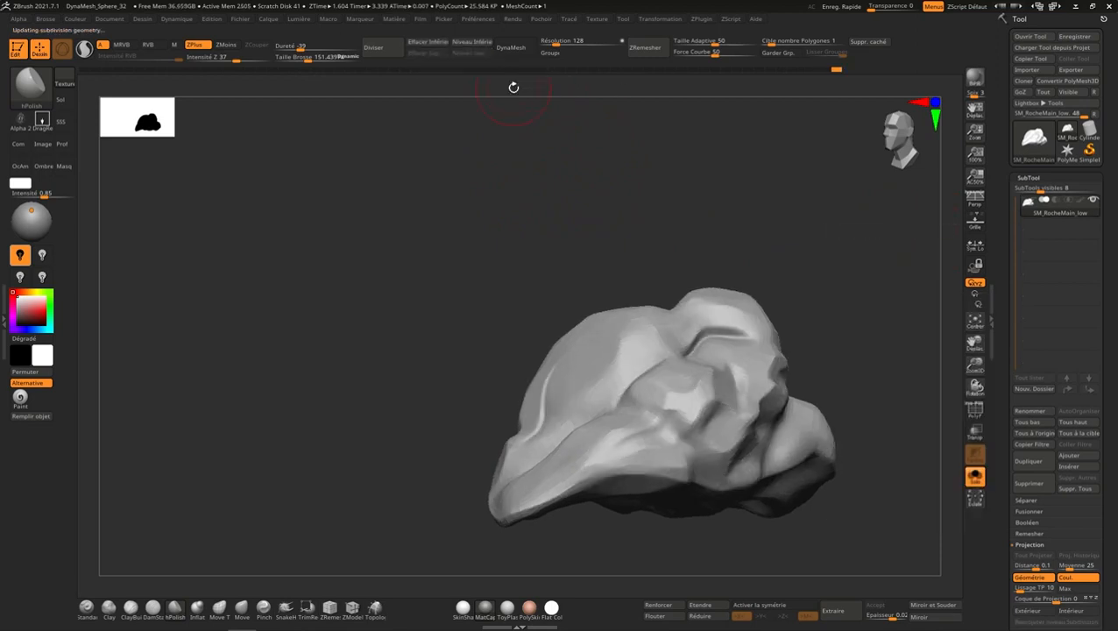
pyautogui.click(993, 321)
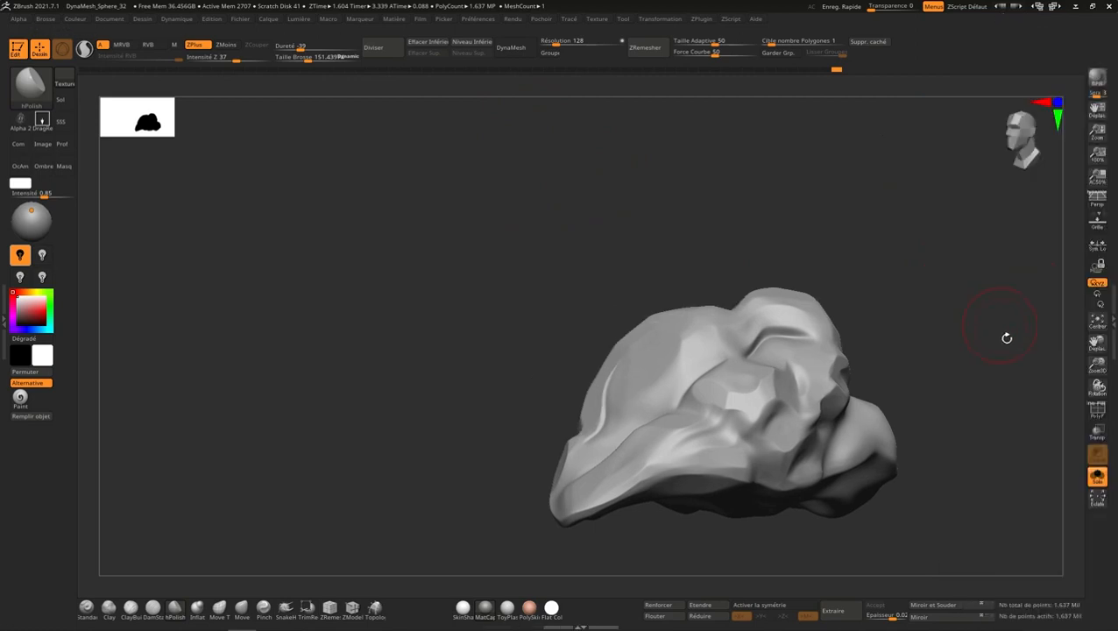
# Step: Export the high-poly rock into the Assets/High folder as SM_RocheMain_high, keeping the FBX 2020 options
pyautogui.click(1113, 315)
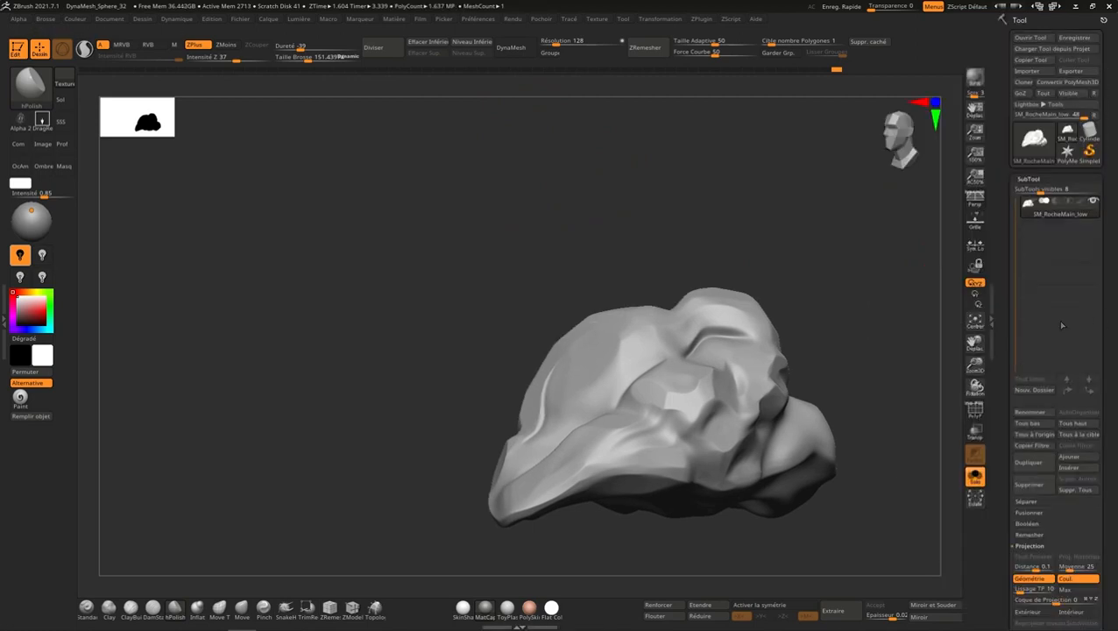
pyautogui.click(1071, 71)
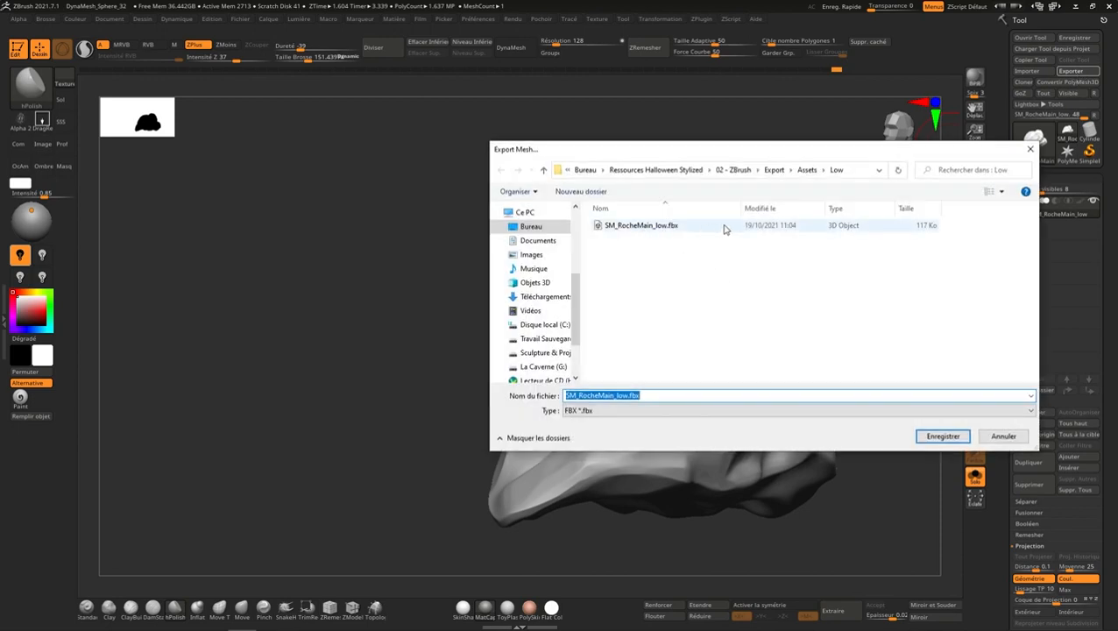
pyautogui.click(807, 169)
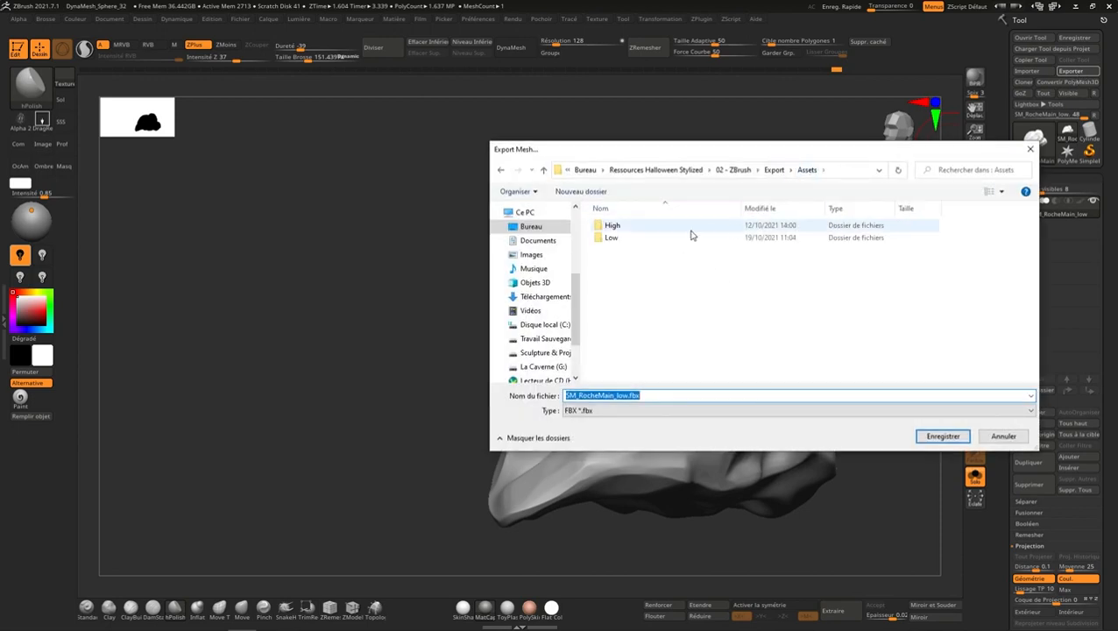
pyautogui.doubleClick(627, 226)
pyautogui.click(617, 394)
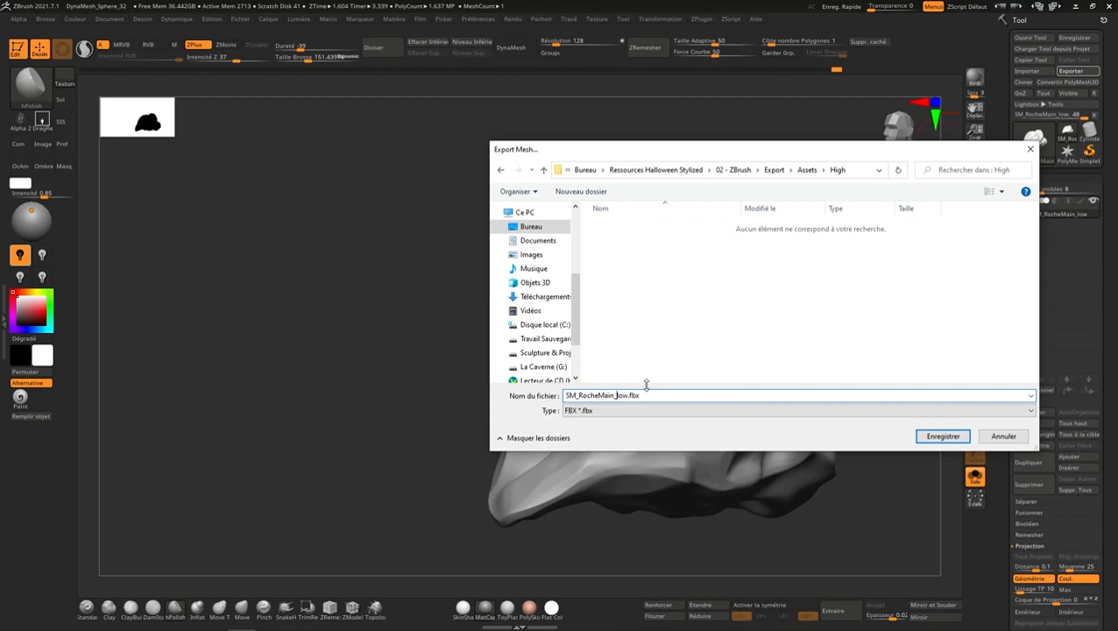
pyautogui.press('BackSpace')
pyautogui.press('BackSpace')
pyautogui.press('BackSpace')
pyautogui.write('high')
pyautogui.click(943, 436)
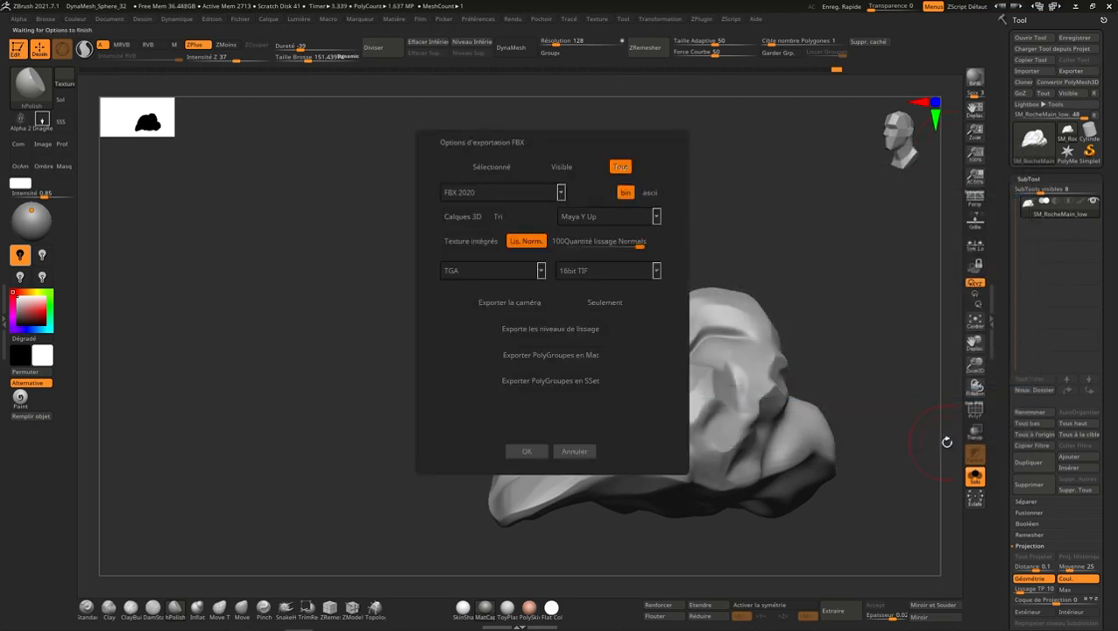
pyautogui.click(530, 451)
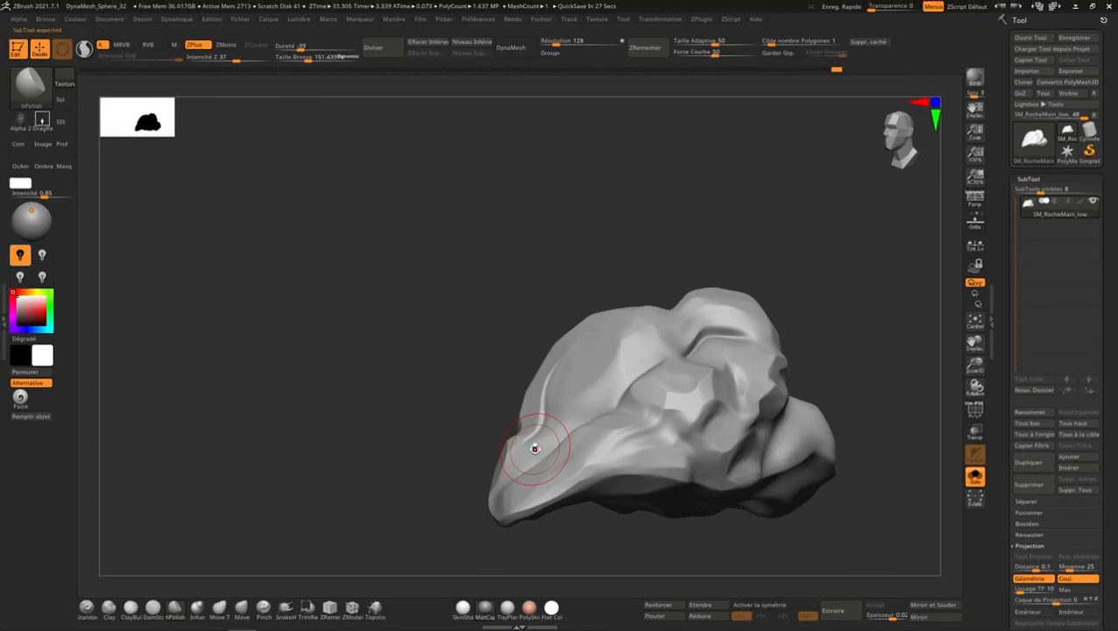
# Step: Start saving the rock as a tool and create and open a folder named Tools inside 02 - ZBrush
pyautogui.click(244, 19)
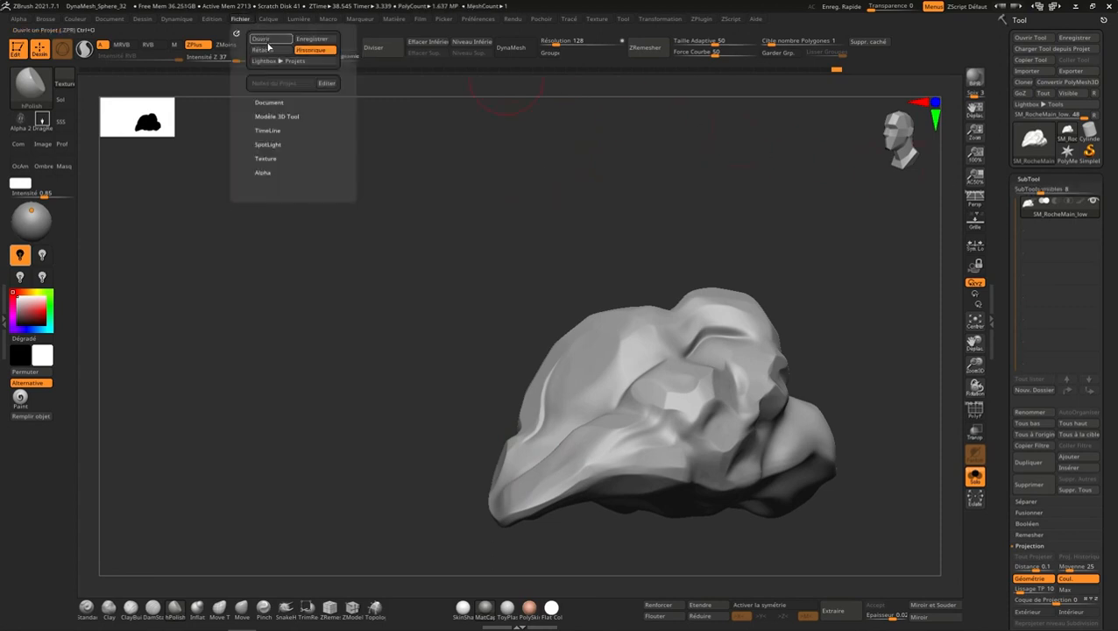
pyautogui.click(265, 50)
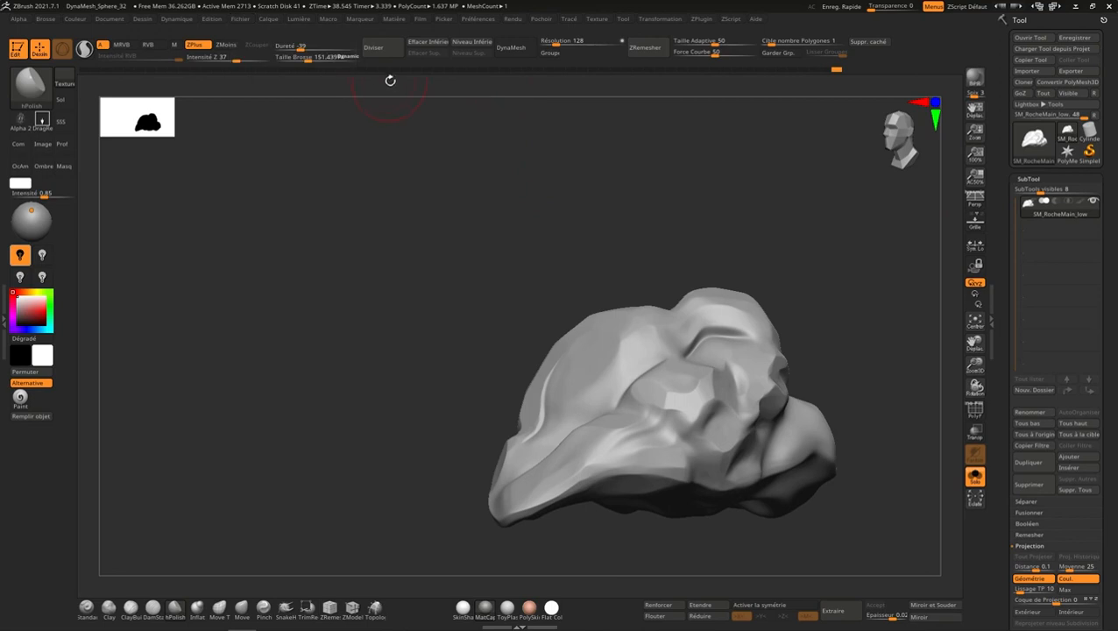
pyautogui.click(1074, 37)
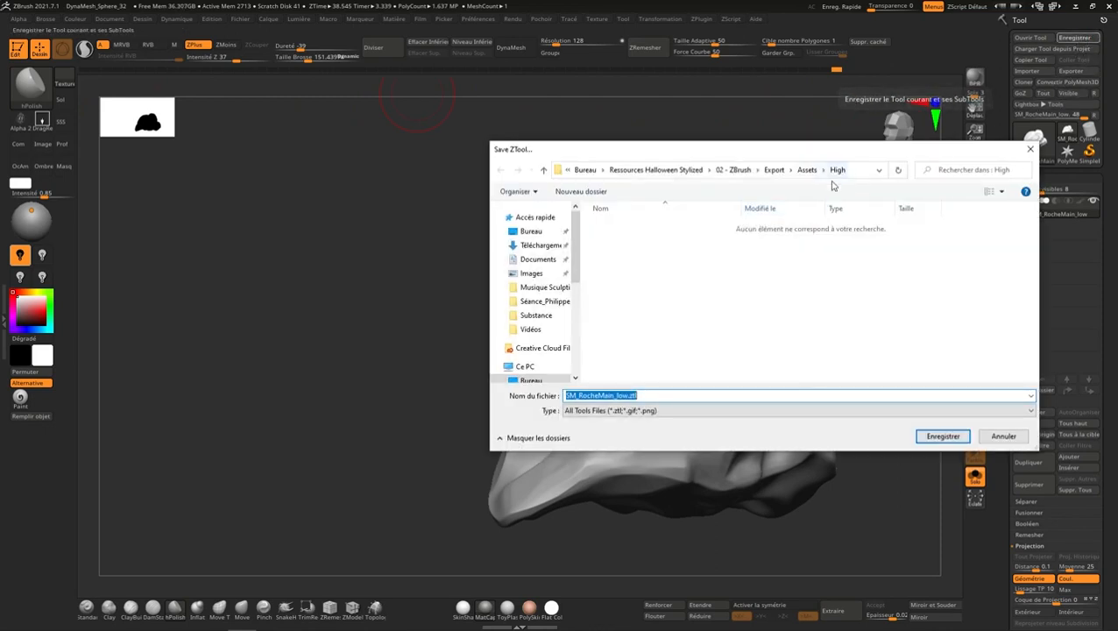
pyautogui.click(774, 169)
pyautogui.click(765, 169)
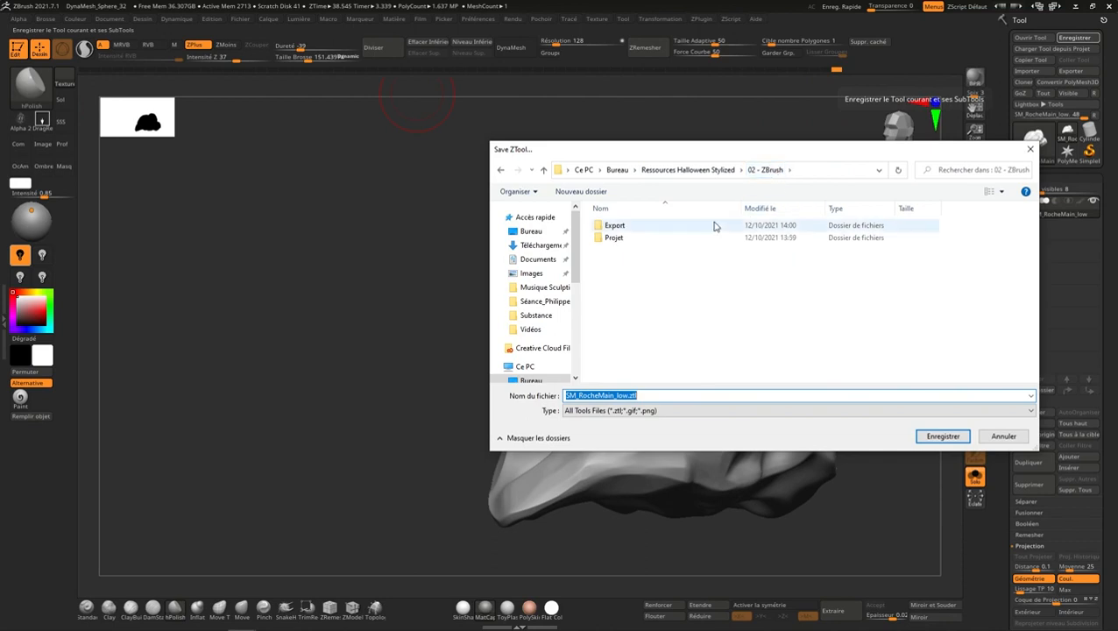
pyautogui.click(580, 191)
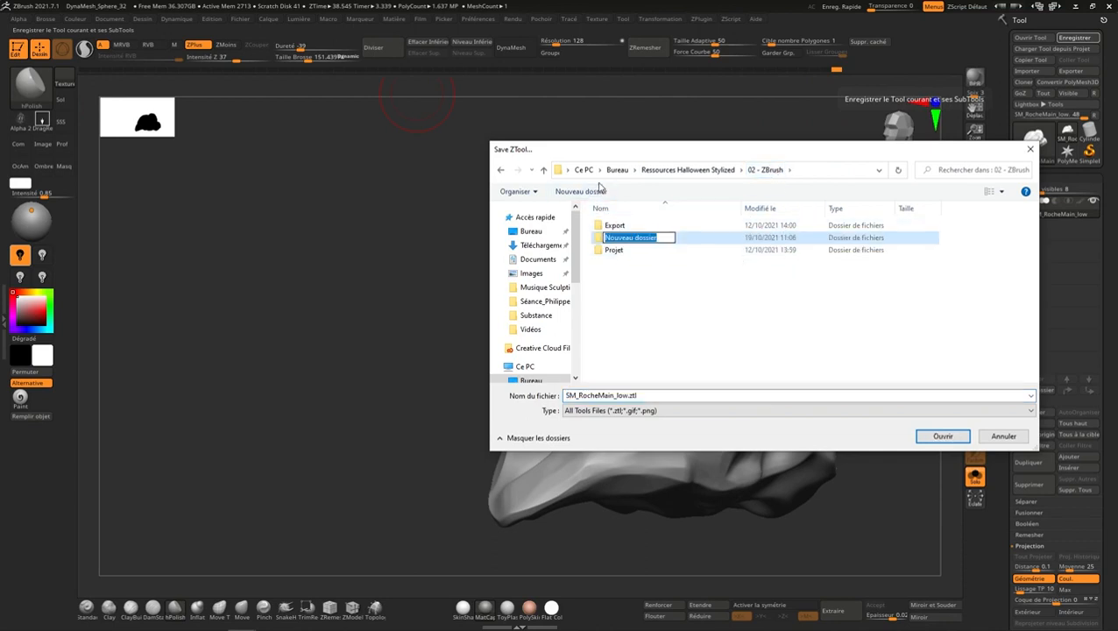
pyautogui.write('Tools')
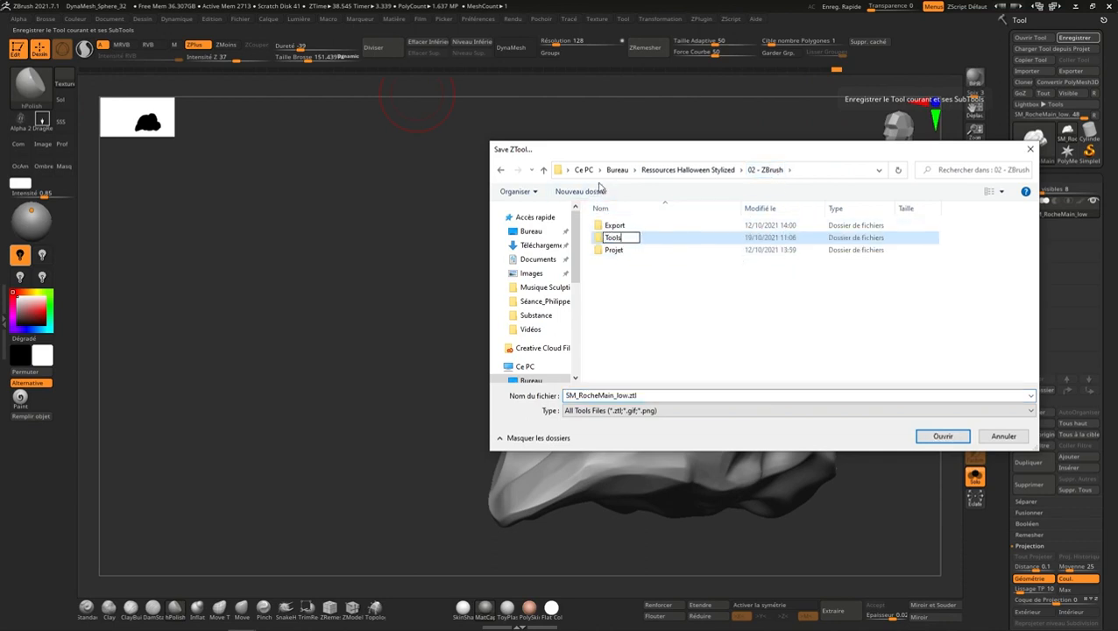
pyautogui.press('Return')
pyautogui.doubleClick(623, 250)
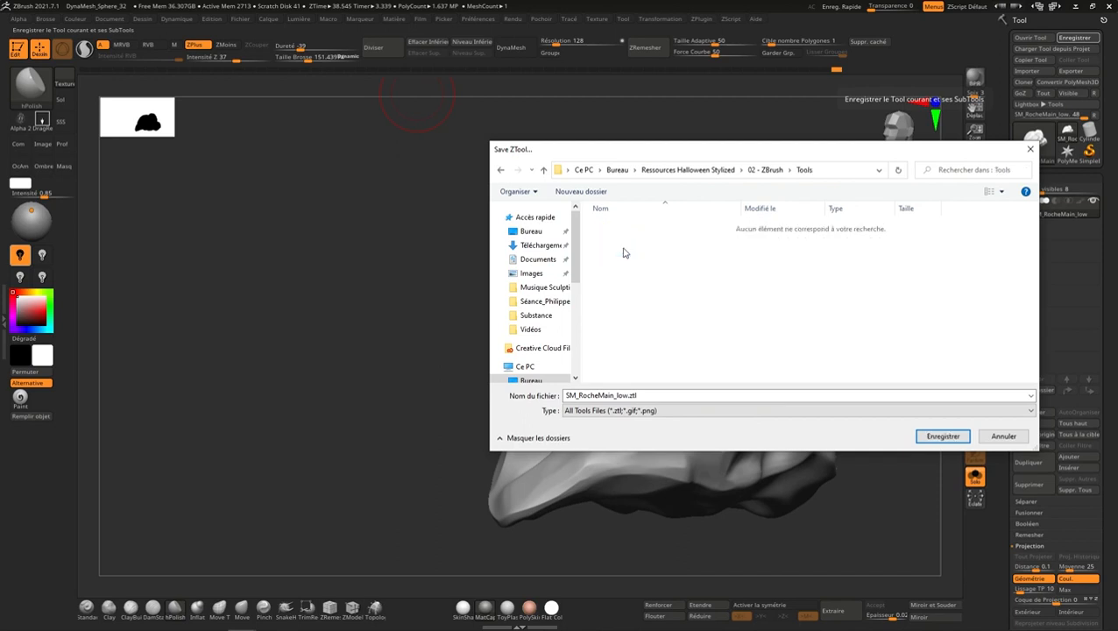
# Step: Remove the _low suffix from the file name and save the tool as SM_RocheMain in the Tools folder
pyautogui.doubleClick(644, 395)
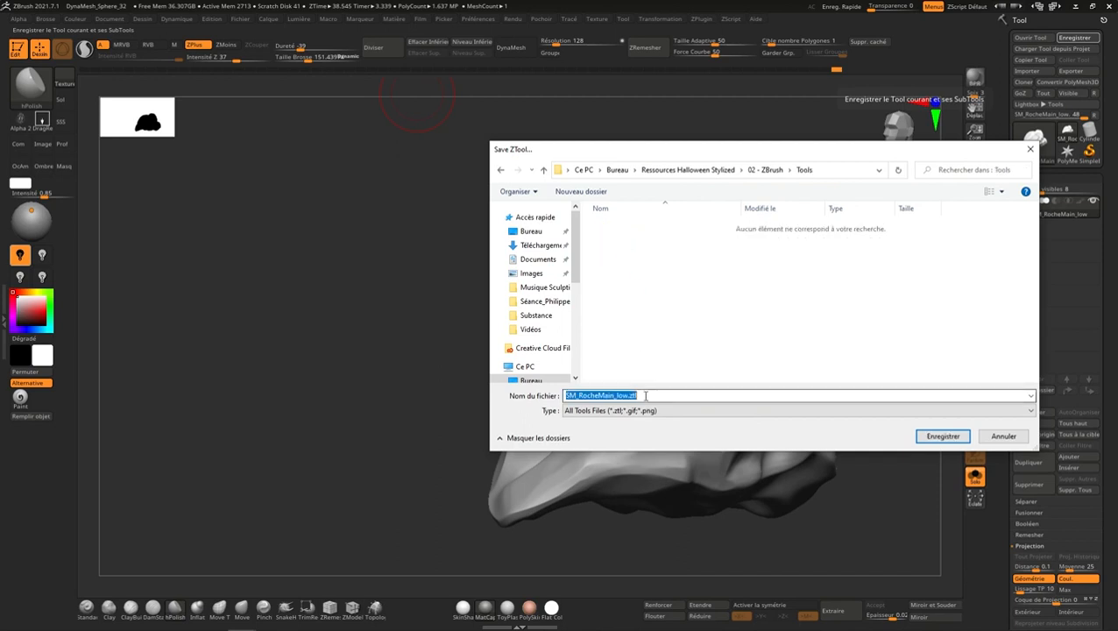
pyautogui.click(615, 395)
pyautogui.moveTo(615, 396); pyautogui.dragTo(697, 396)
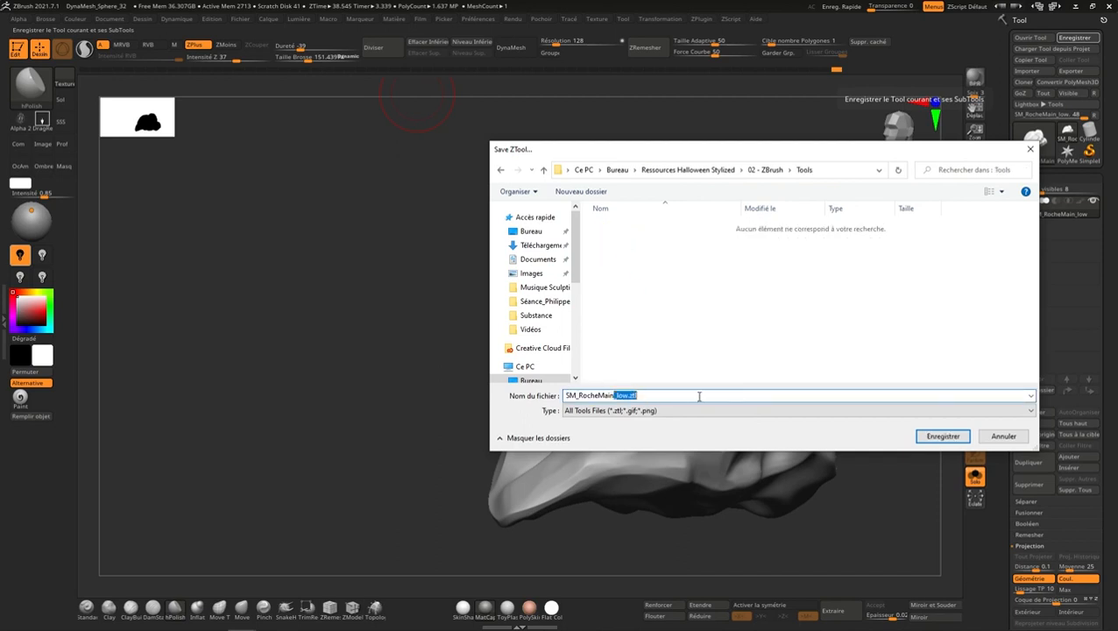
pyautogui.press('BackSpace')
pyautogui.click(945, 435)
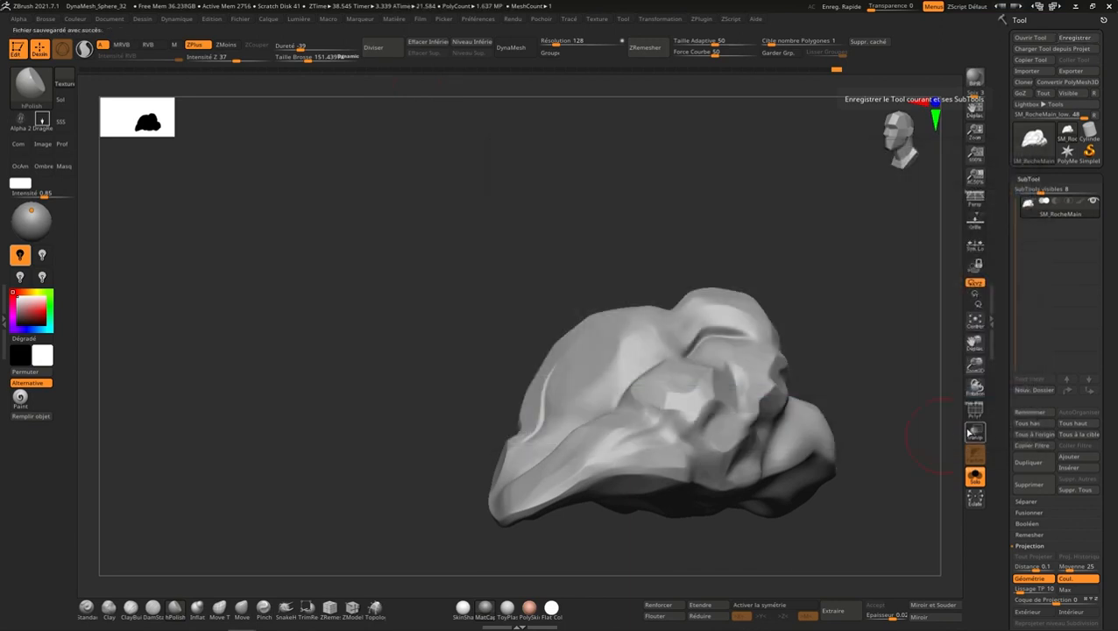
# Step: Save the project over the existing Pierre.ZPR in the desktop's Ressources Halloween Stylized/02 - ZBrush/Projet/Assets folder
pyautogui.click(243, 18)
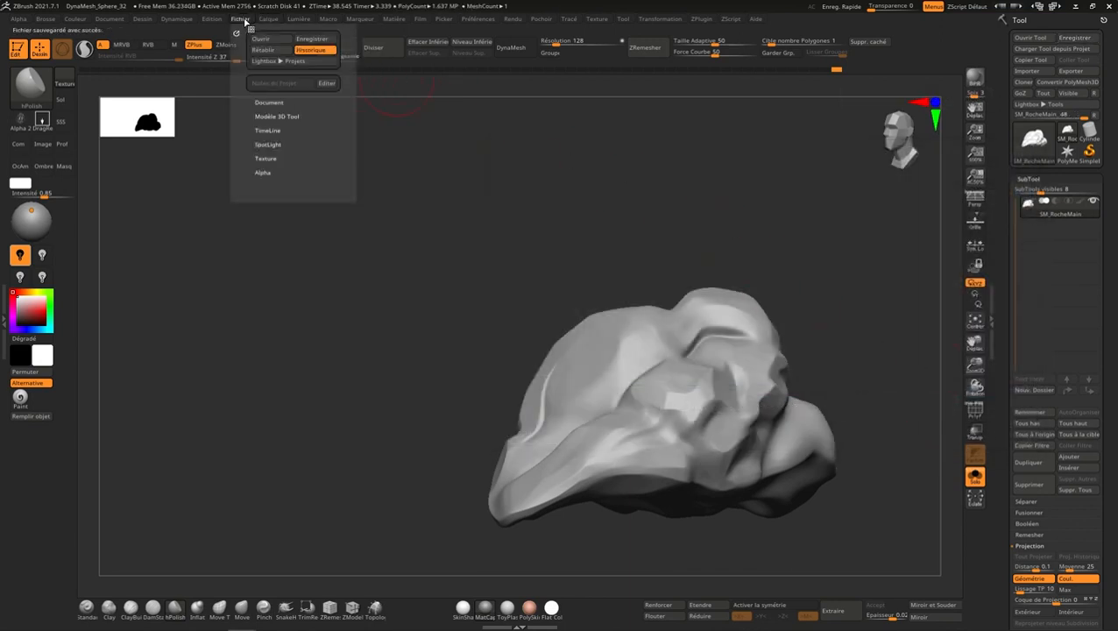
pyautogui.click(314, 38)
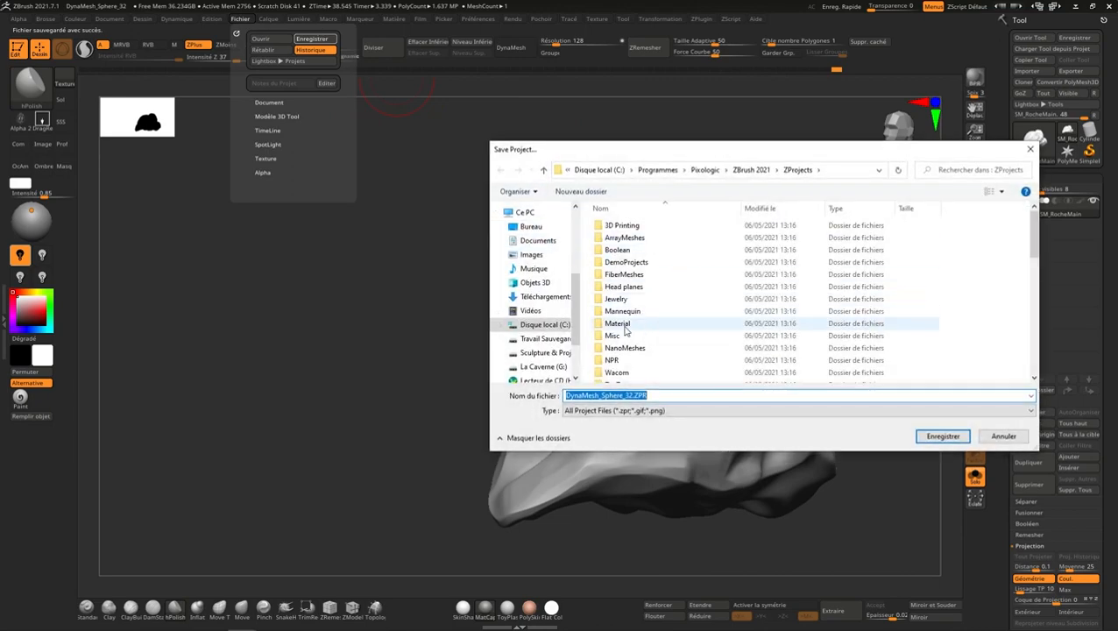
pyautogui.scroll(-2, 576, 346)
pyautogui.scroll(5, 578, 341)
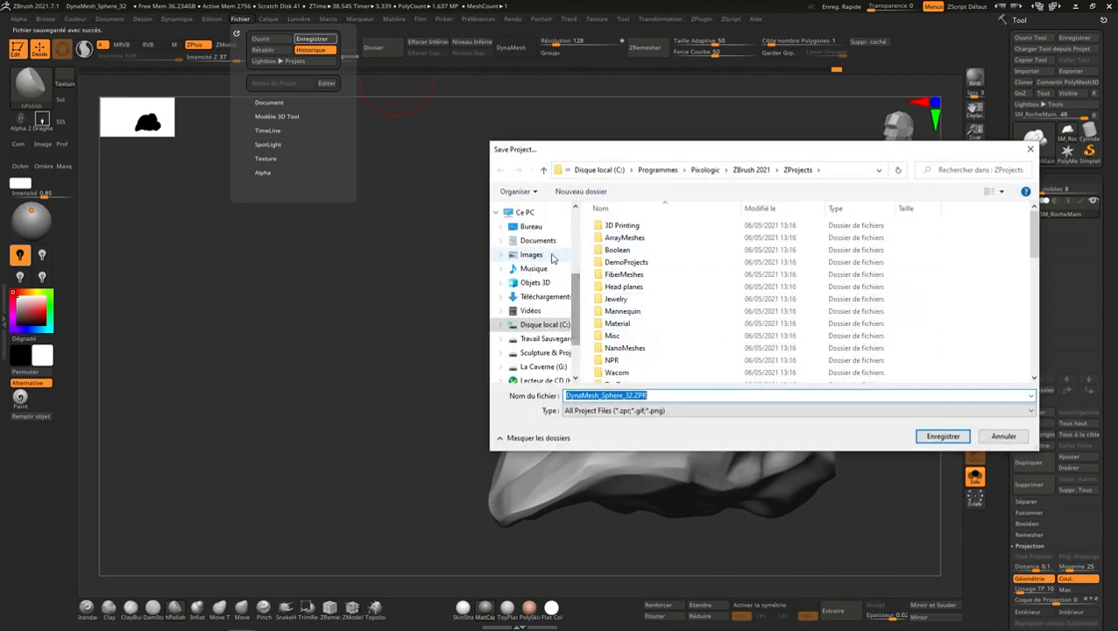
pyautogui.click(531, 226)
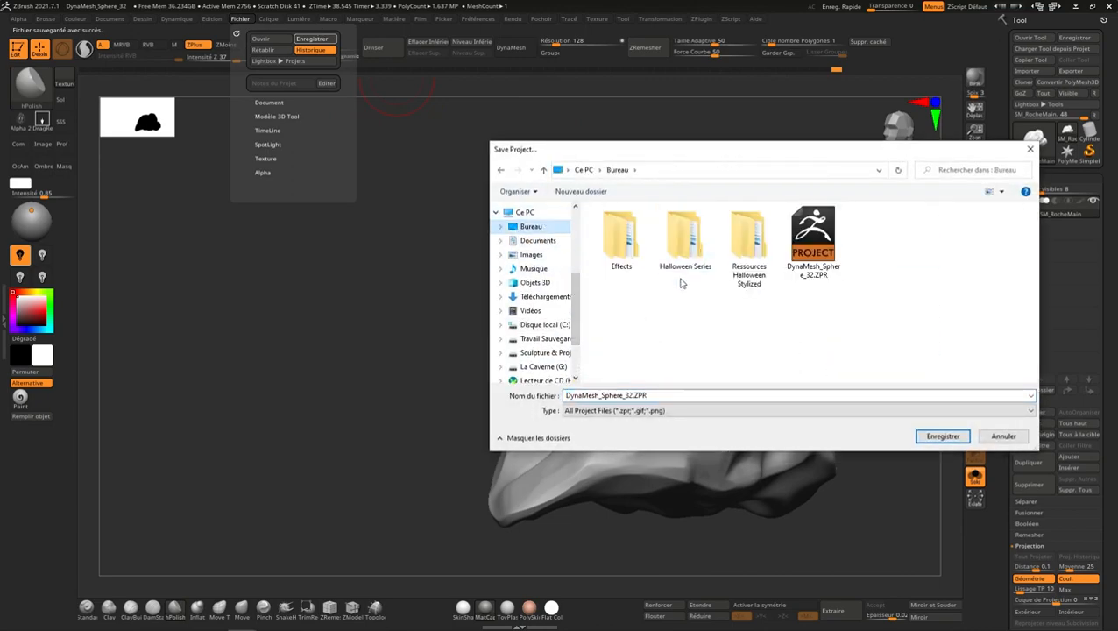
pyautogui.doubleClick(749, 238)
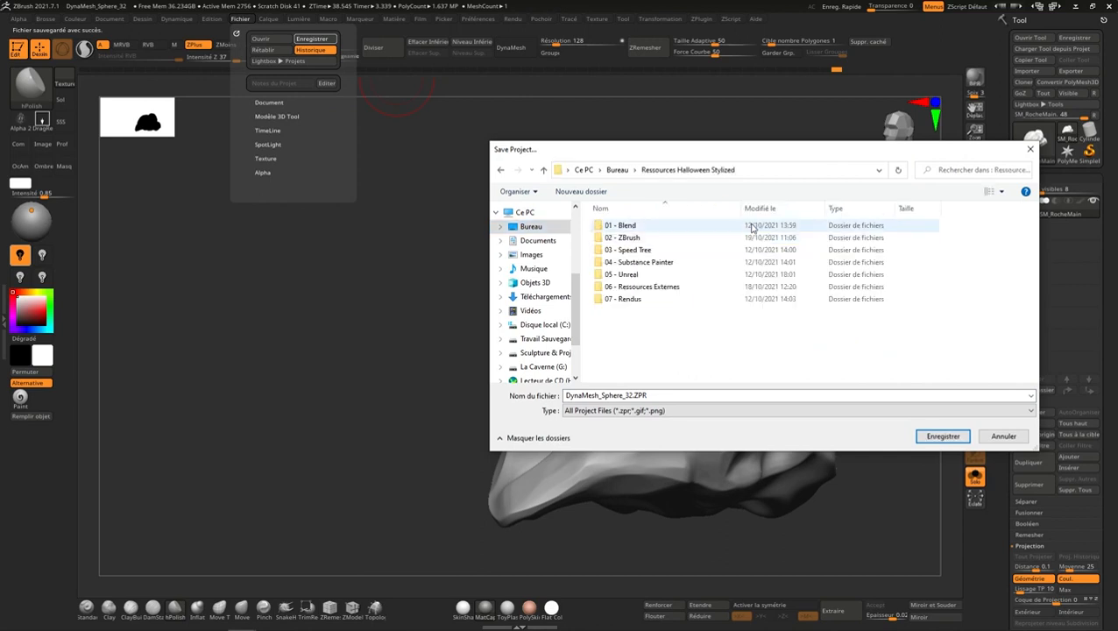
pyautogui.doubleClick(649, 237)
pyautogui.click(625, 228)
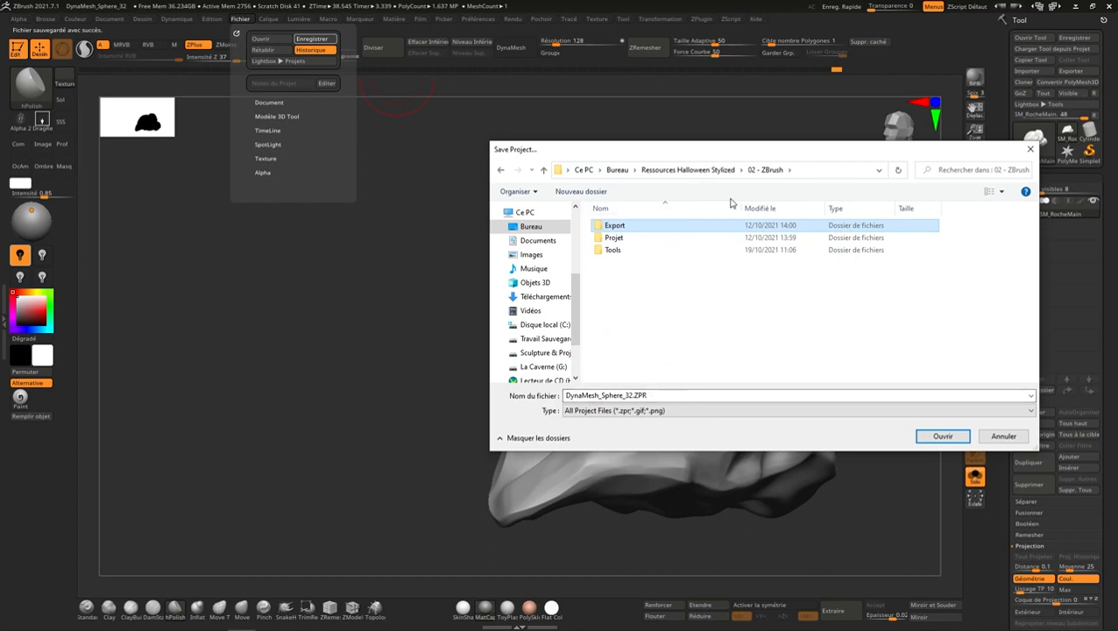
pyautogui.doubleClick(624, 238)
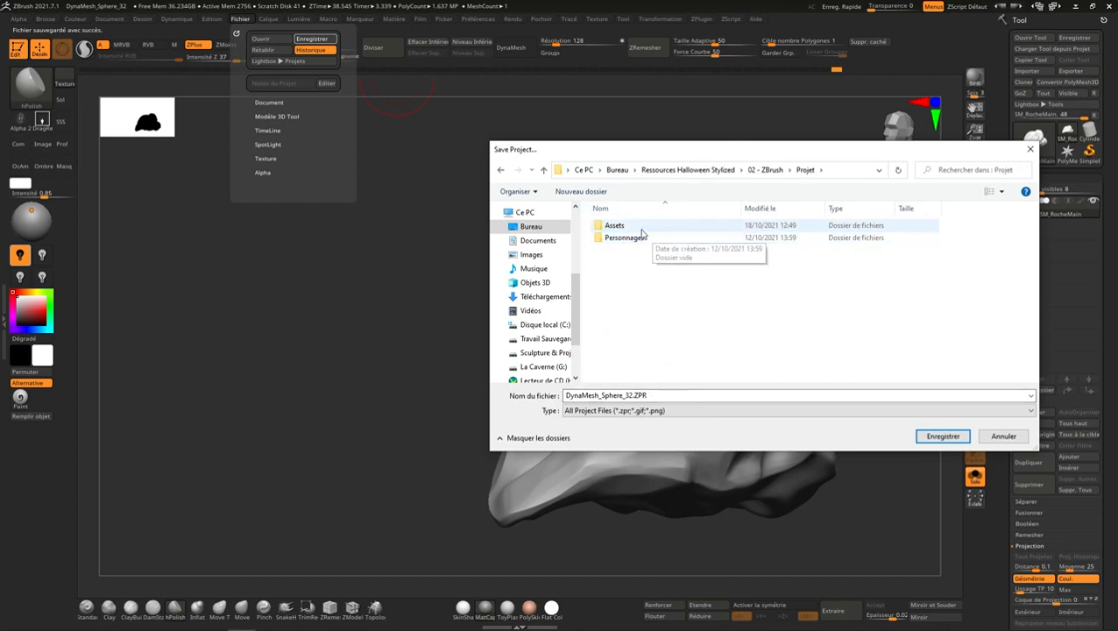
pyautogui.doubleClick(629, 226)
pyautogui.click(627, 240)
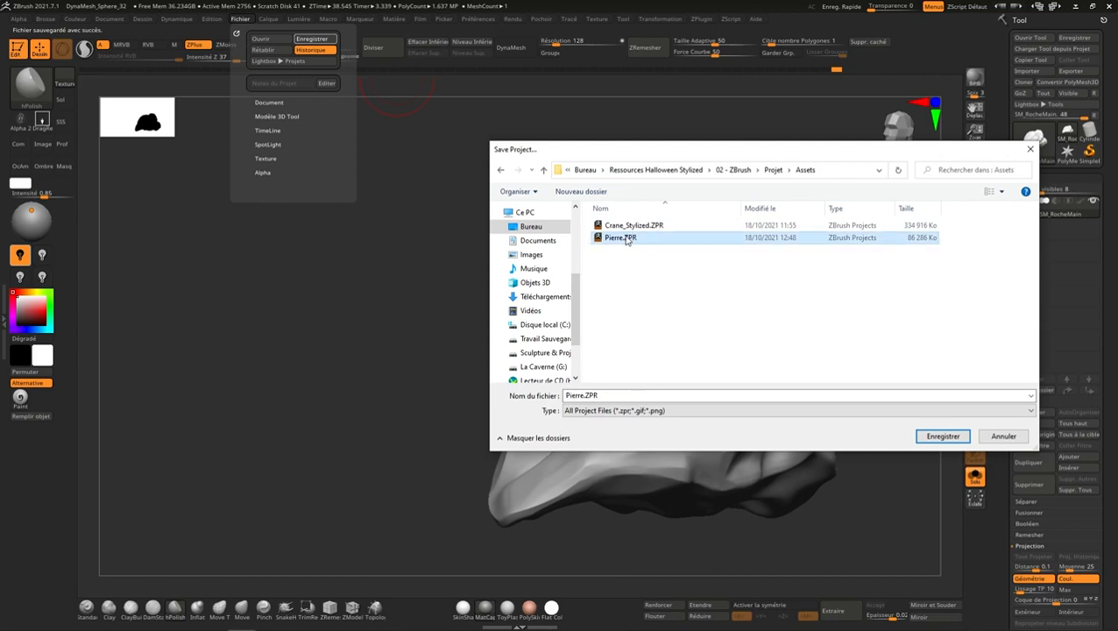
pyautogui.click(939, 434)
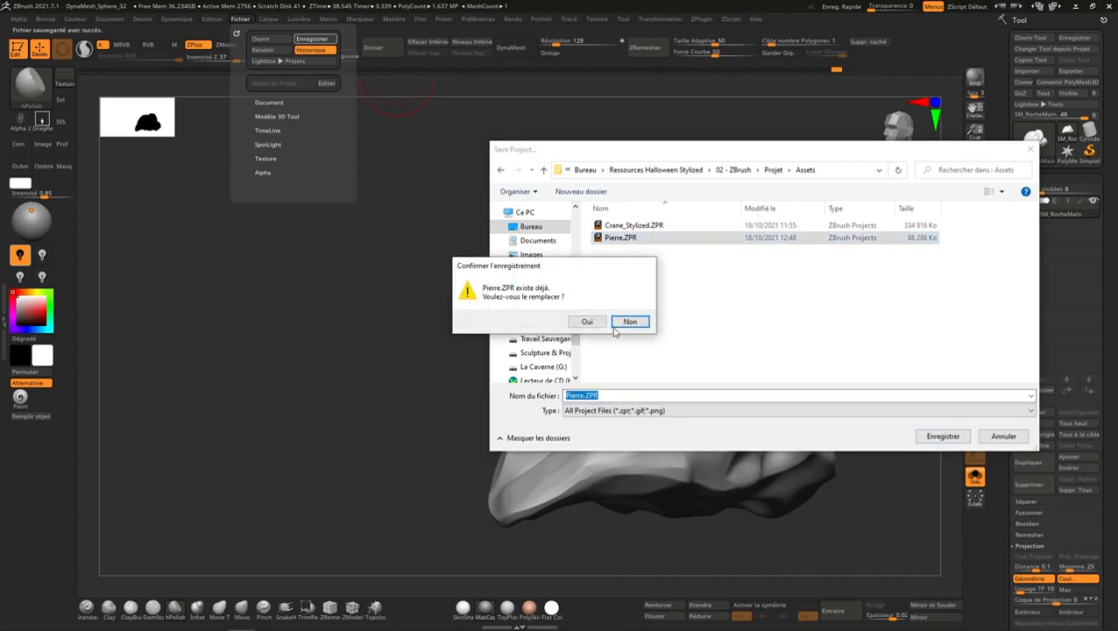
pyautogui.click(590, 321)
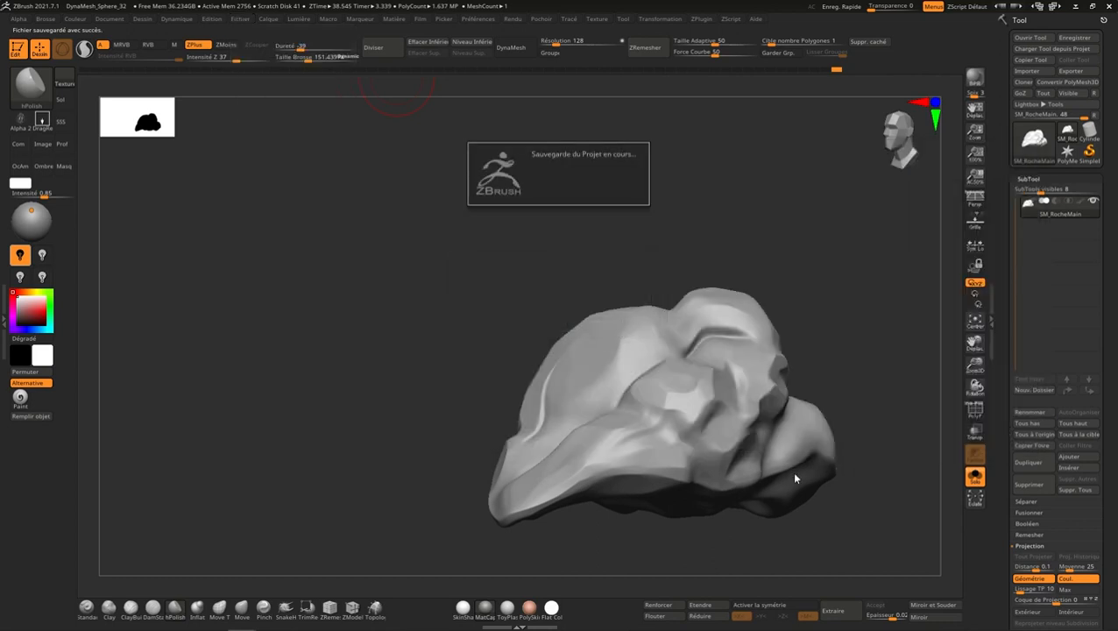